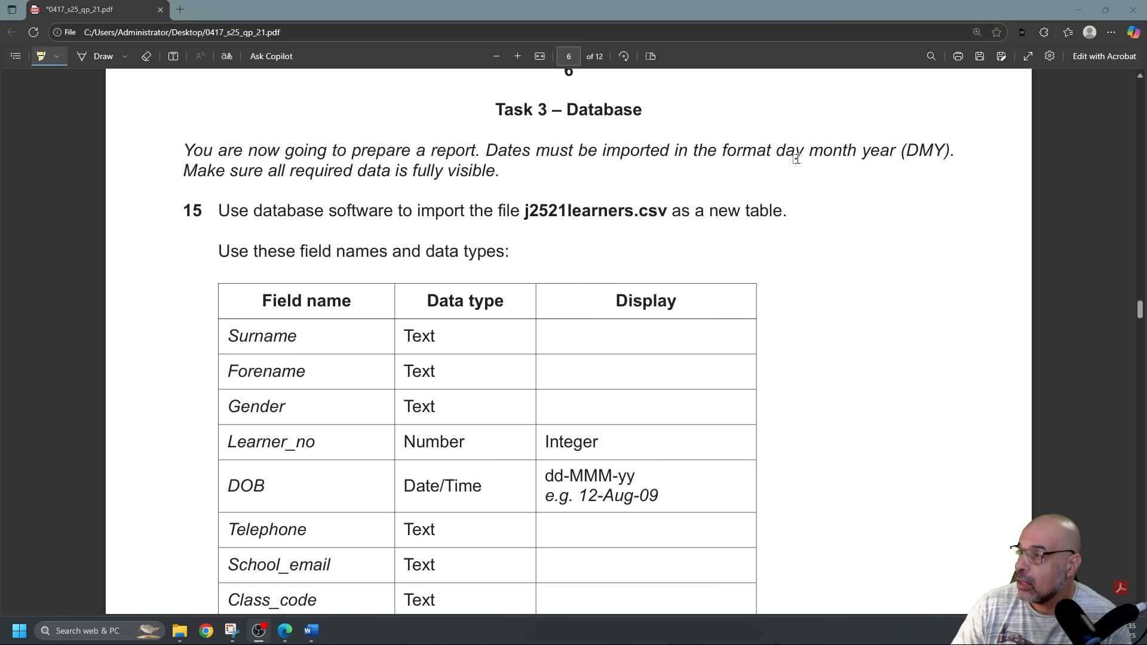
Highlight 'day month year (DMY)' and 'j2521learners.csv' in question 15.
left_click_drag(787, 151, 998, 154)
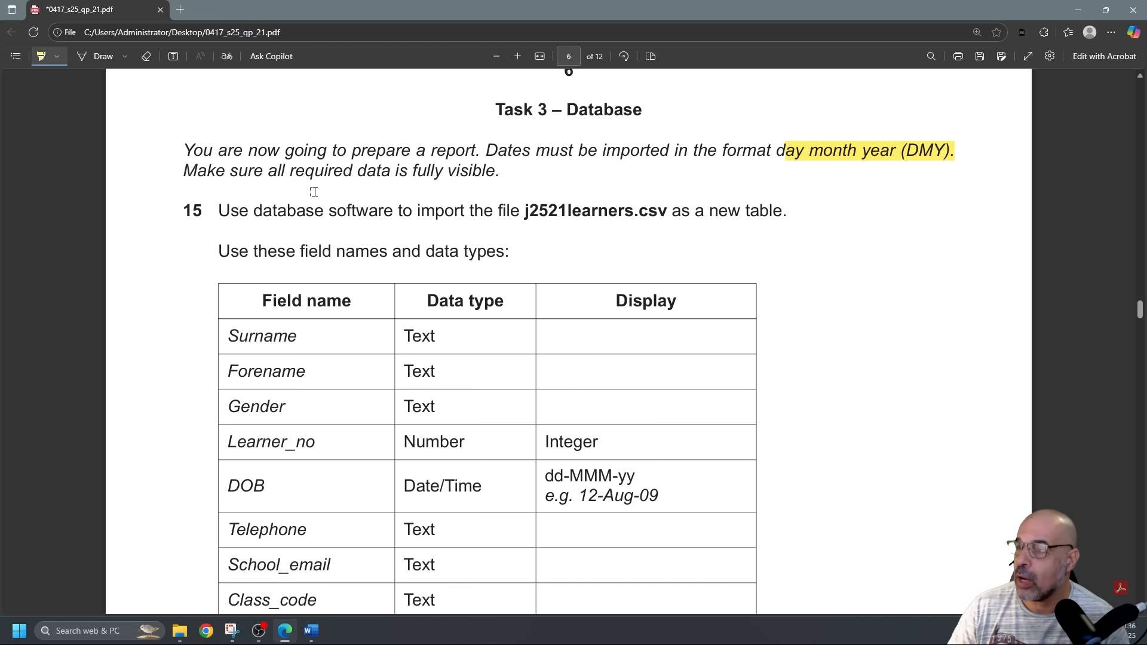
scroll(414, 202, "down", 1)
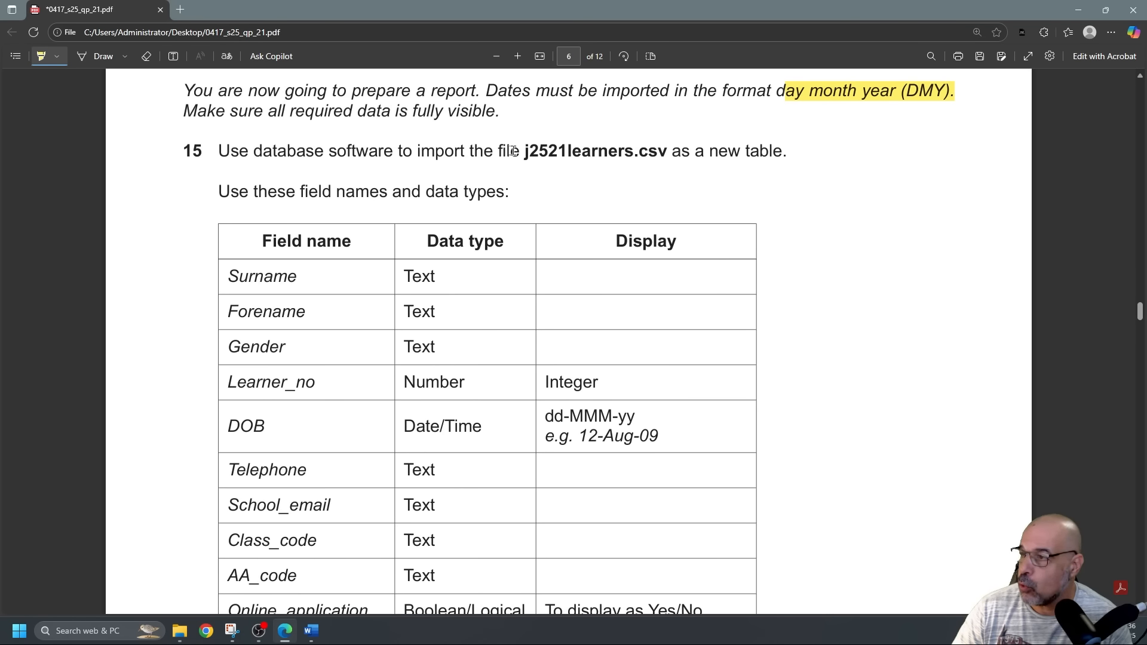
left_click_drag(511, 151, 671, 159)
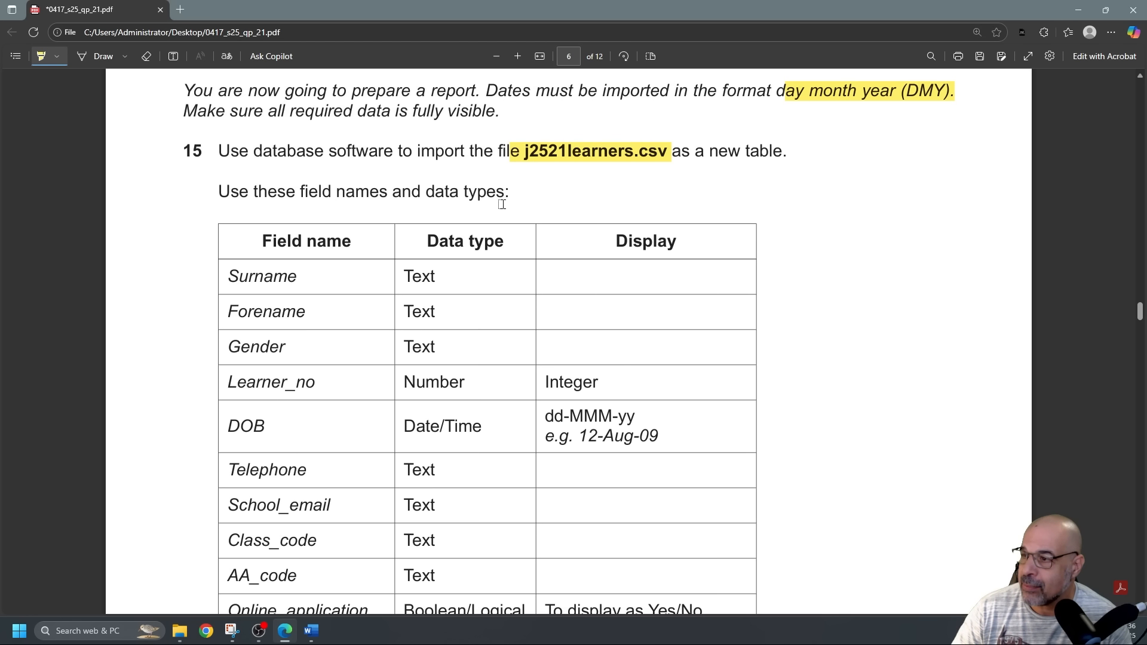
scroll(502, 204, "down", 2)
scroll(502, 204, "up", 1)
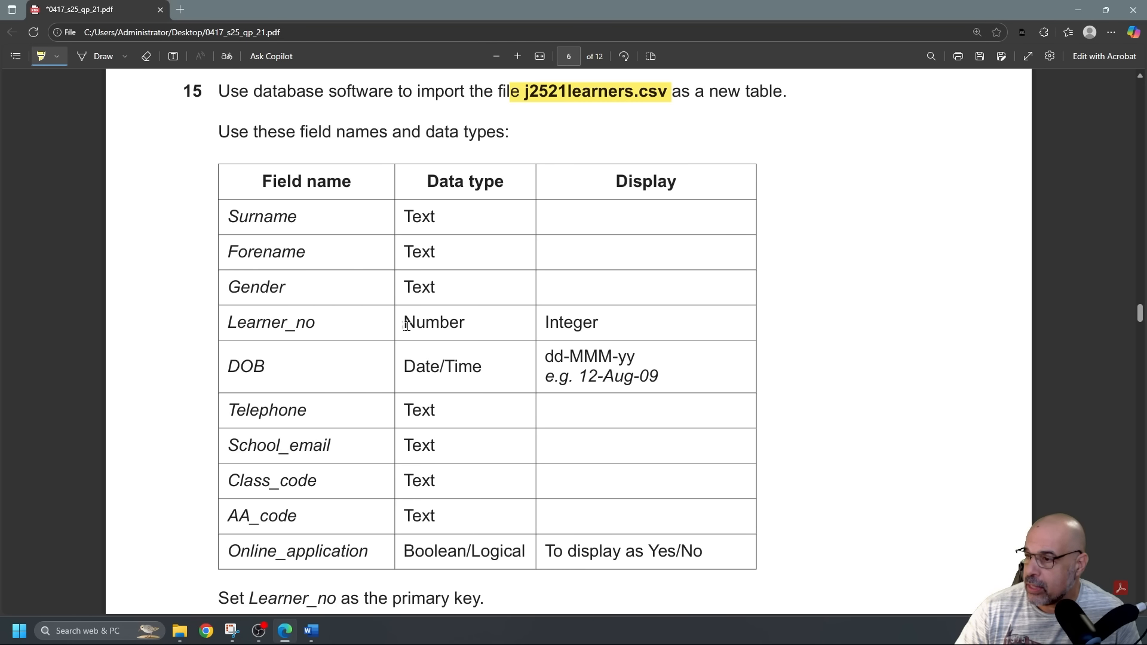
scroll(588, 317, "down", 1)
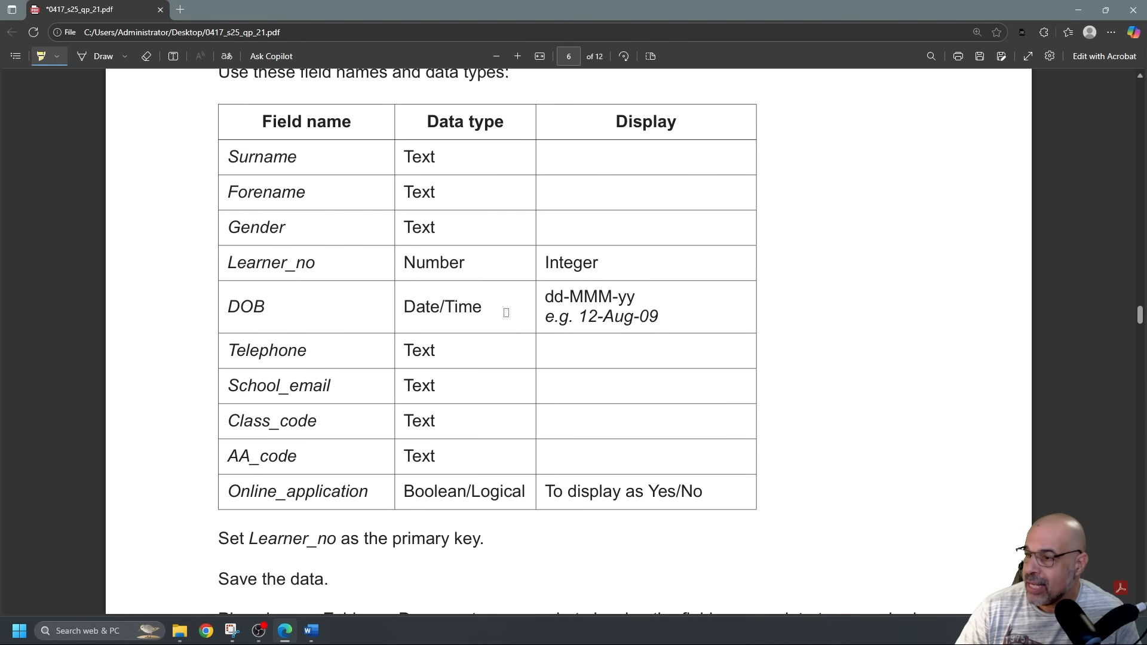
Highlight the DOB format 'dd-MMM-yy', the example '12-Aug-09', and 'Set Learner_no as the primary key'.
left_click_drag(545, 297, 635, 298)
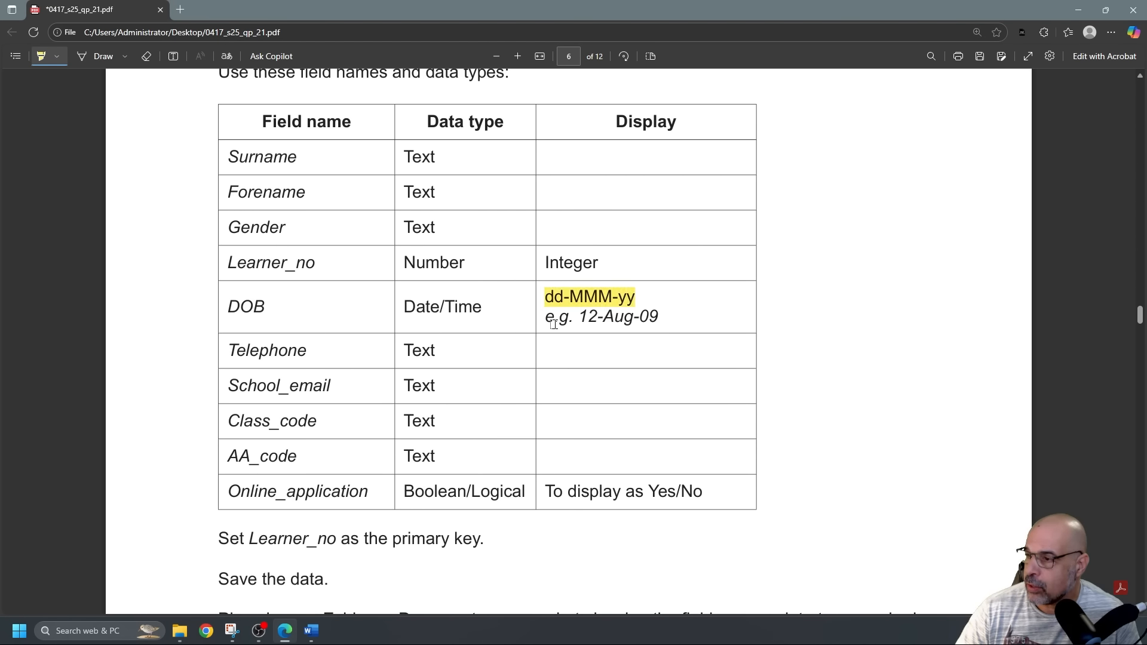
left_click_drag(578, 317, 657, 318)
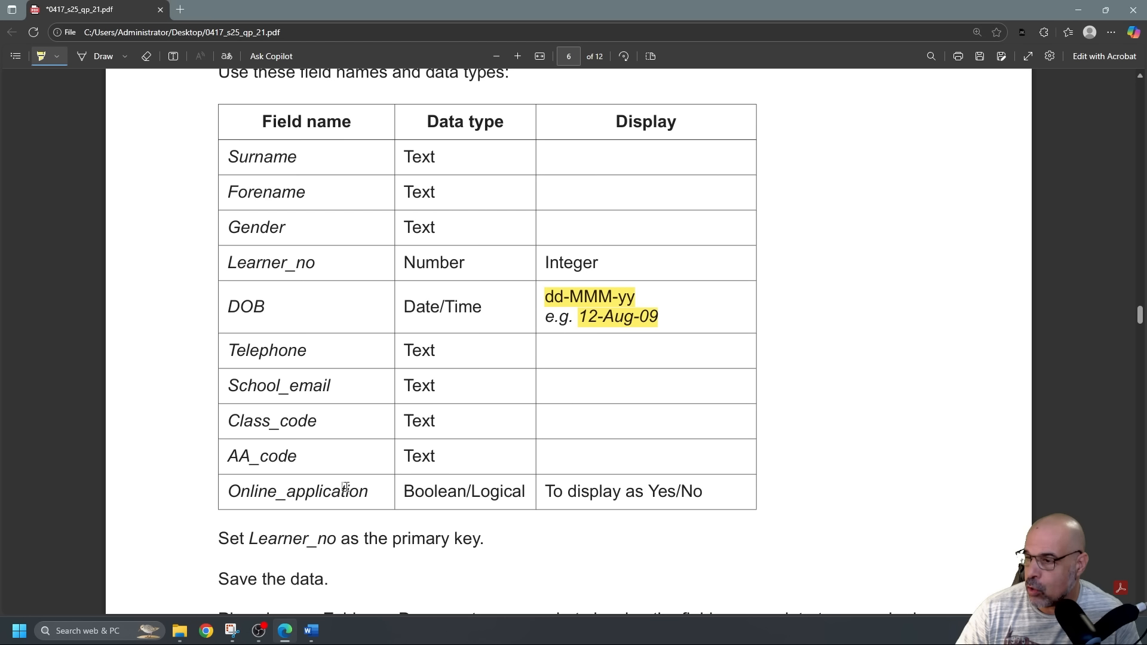
scroll(451, 491, "down", 2)
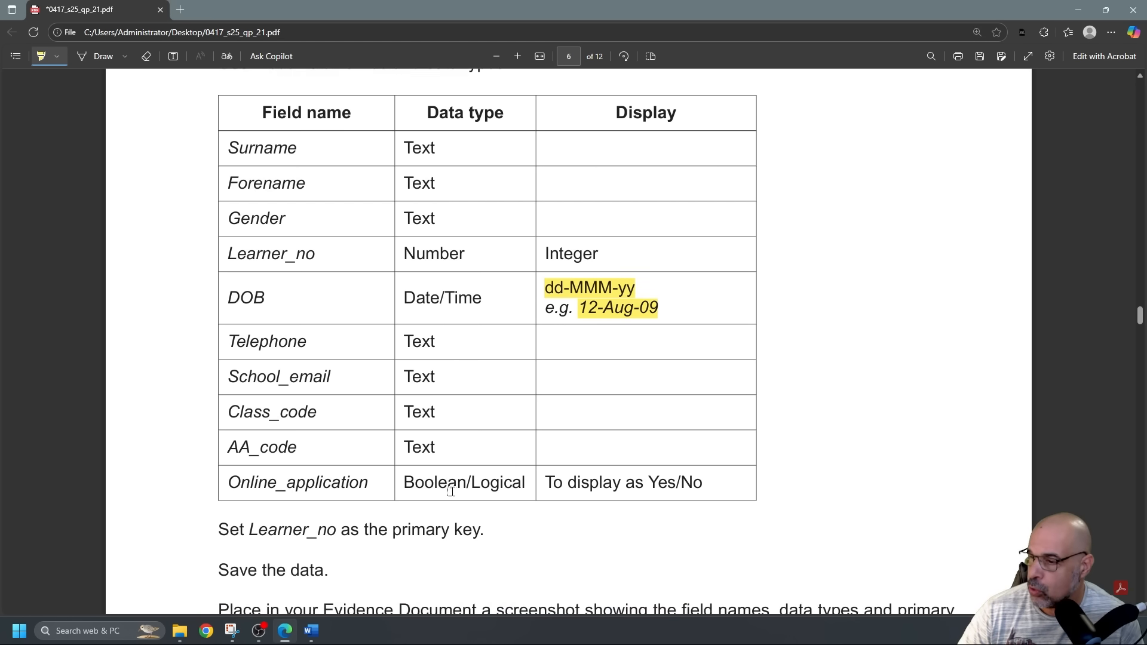
left_click_drag(217, 422, 481, 420)
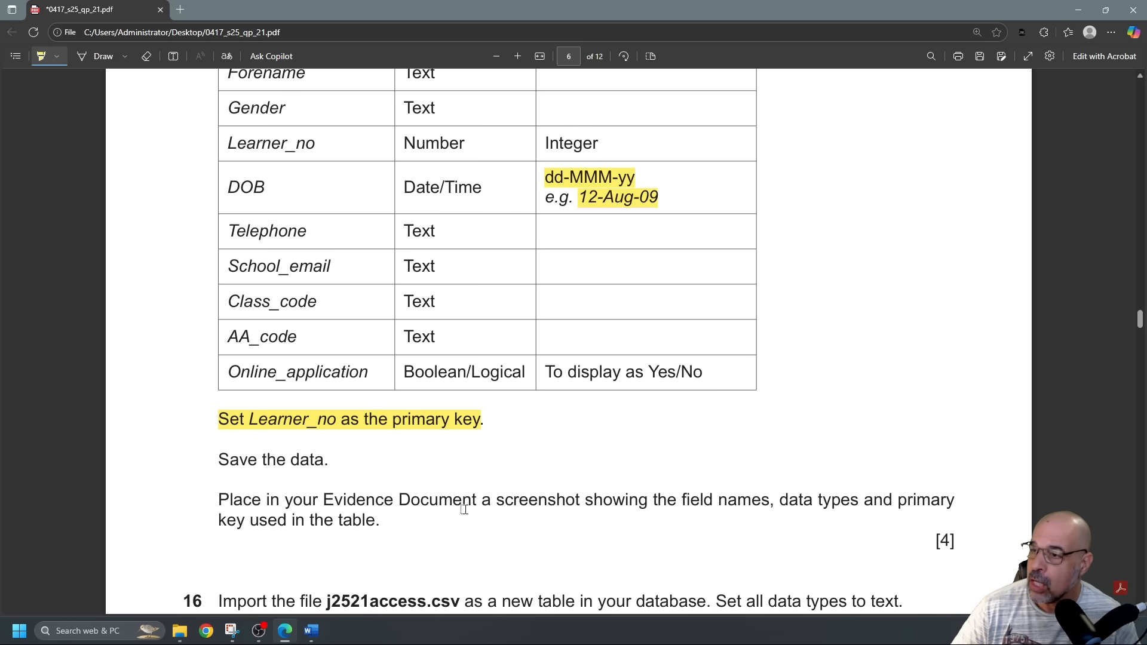
scroll(560, 316, "up", 1)
scroll(559, 316, "up", 5)
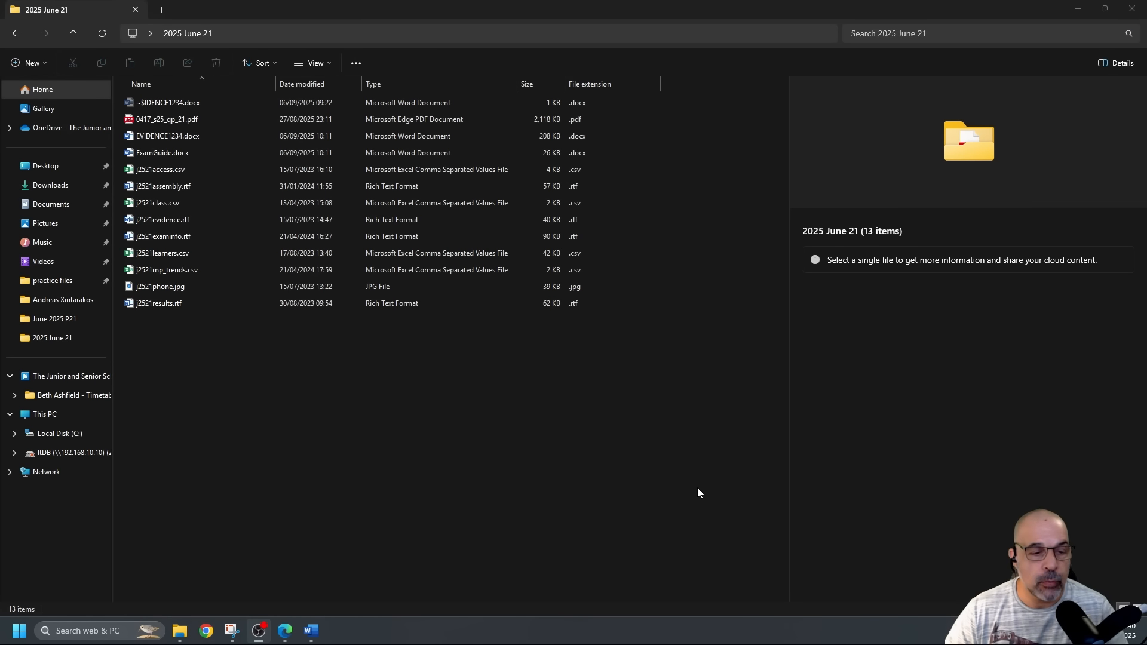
Launch Control Panel from Start search, view items as Small icons, then go to Region settings.
left_click(24, 629)
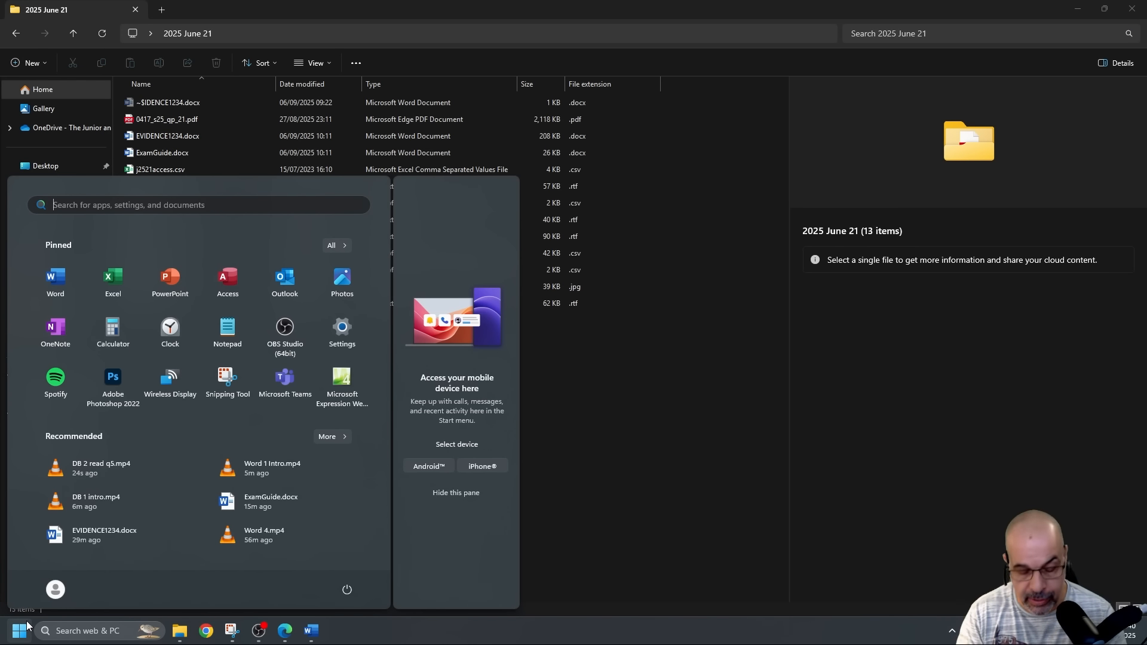
type("control")
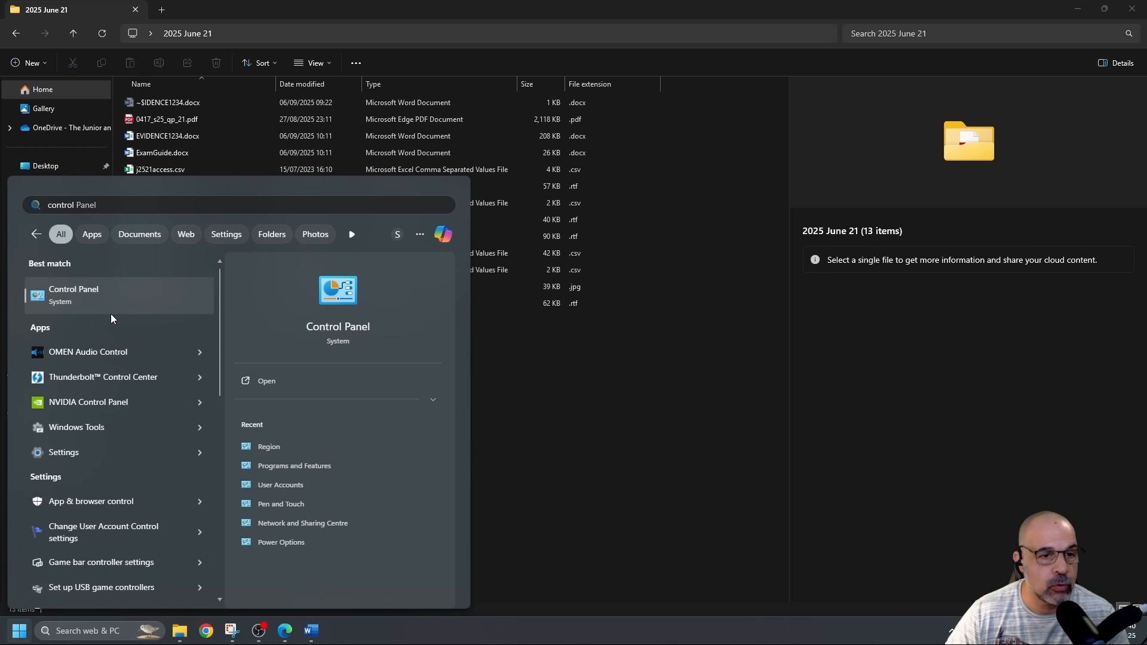
left_click(110, 298)
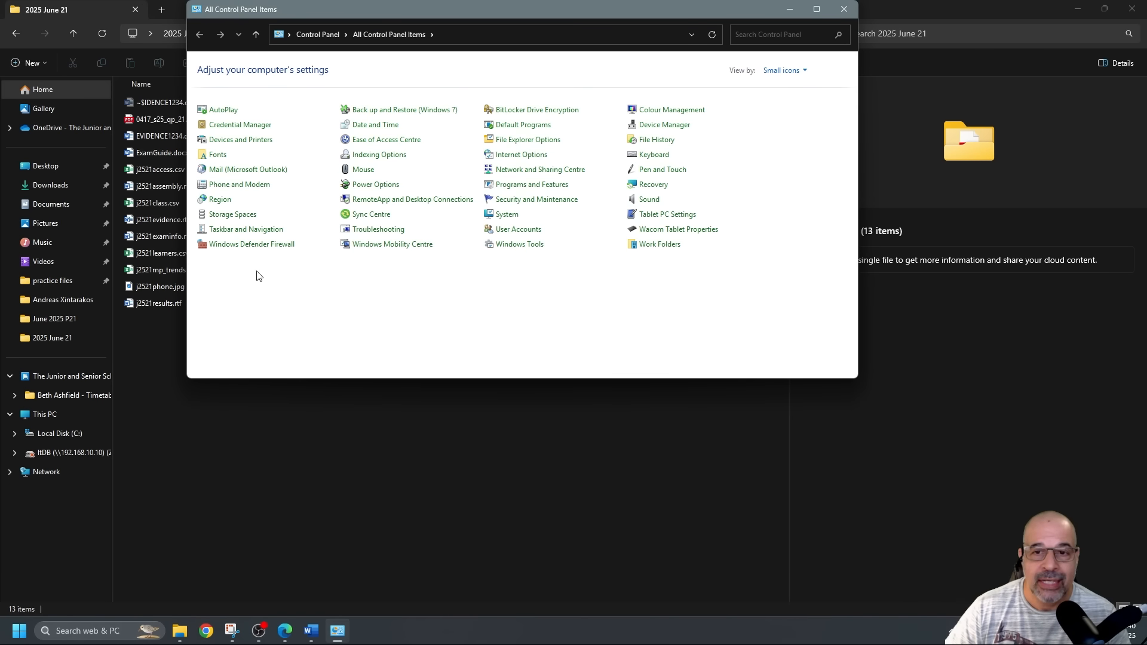
left_click(802, 71)
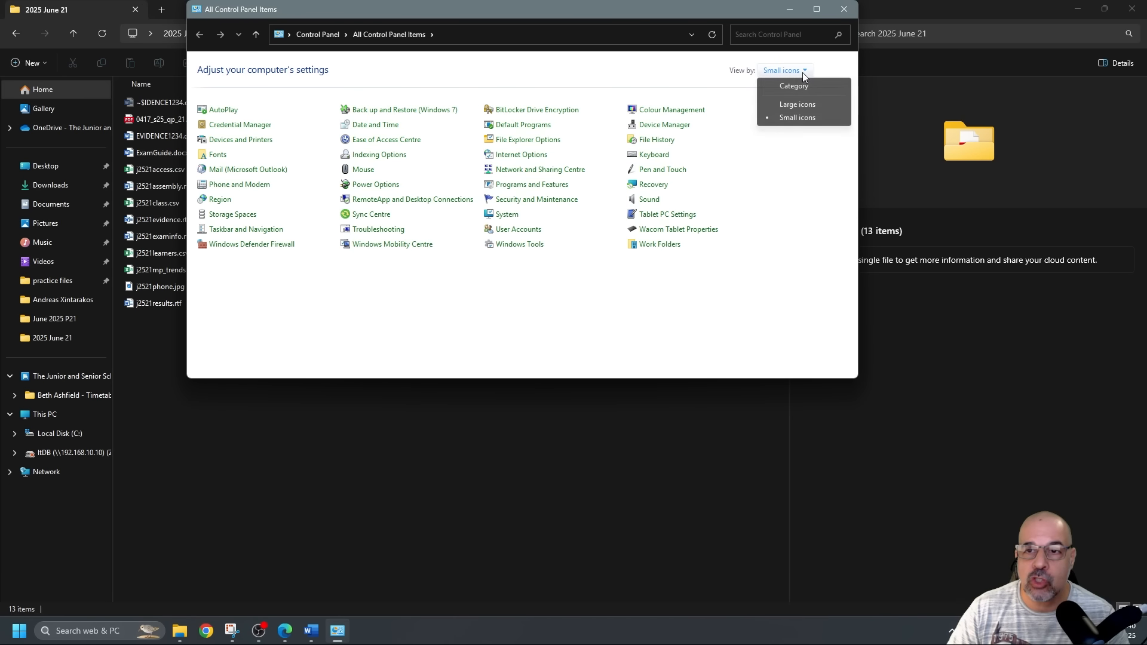
left_click(801, 103)
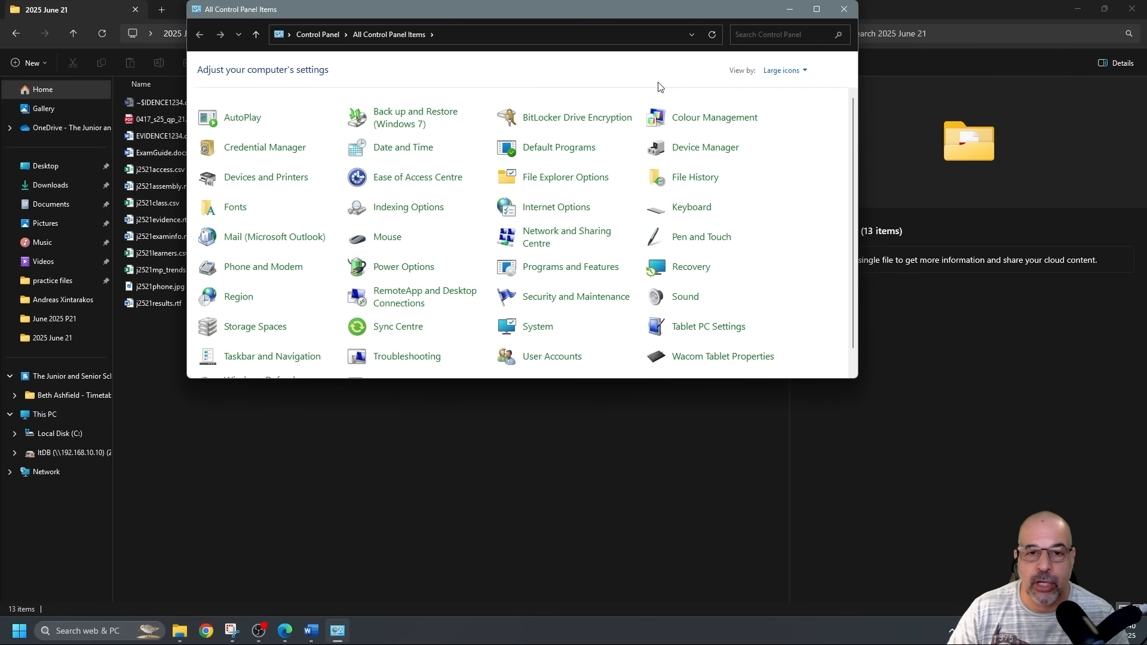
left_click(781, 72)
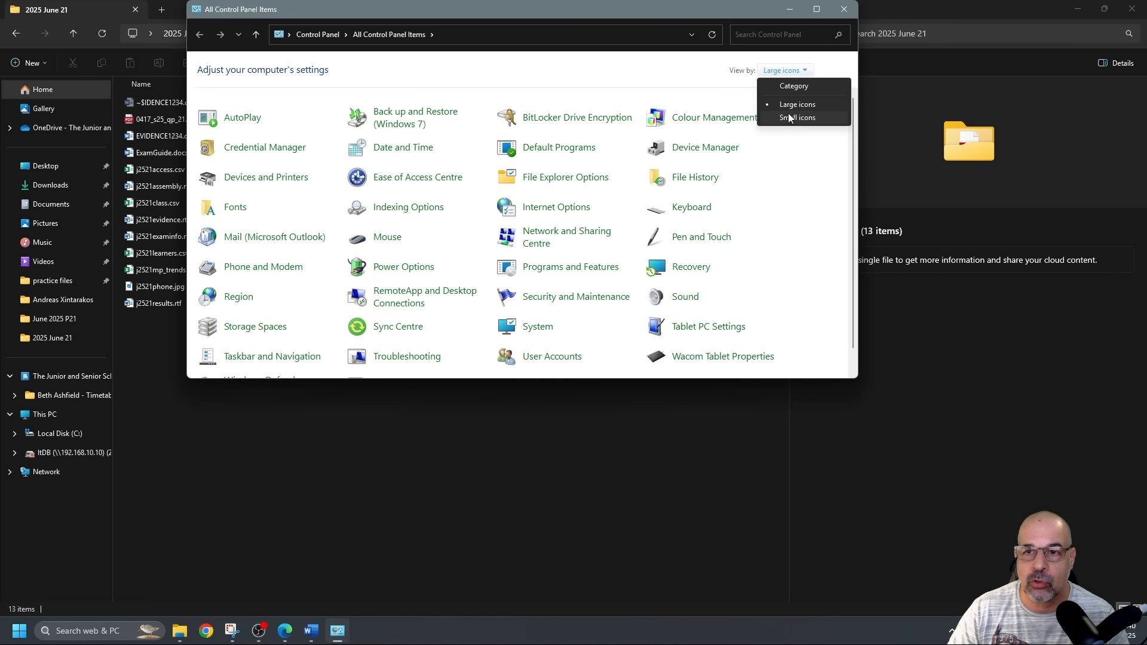
left_click(797, 117)
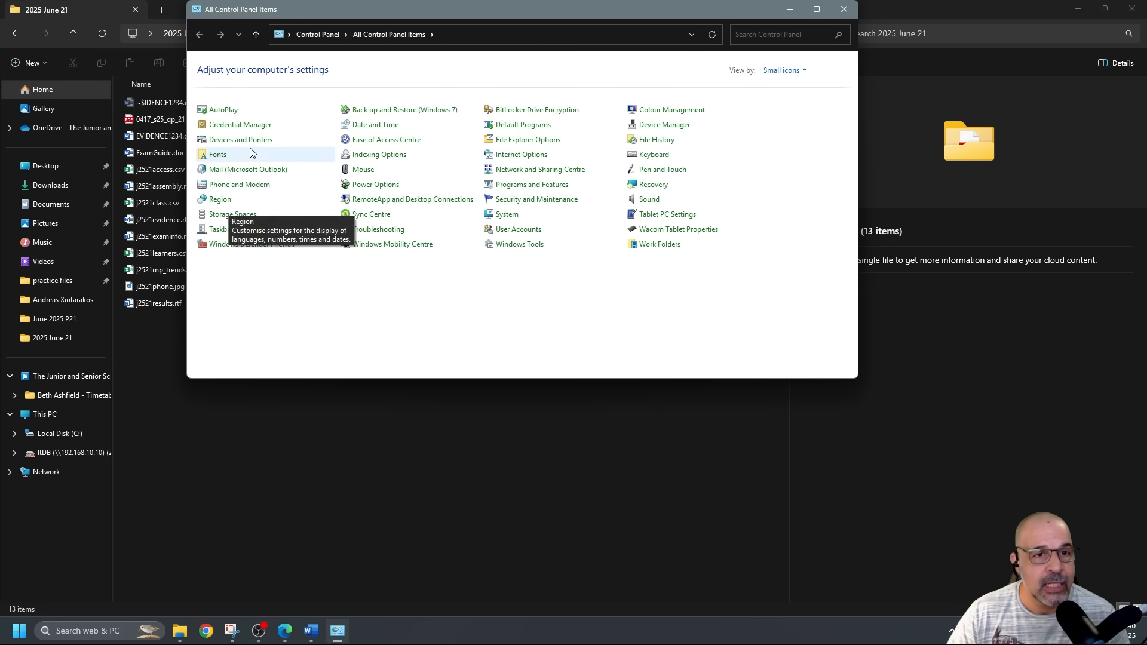
left_click(227, 205)
left_click_drag(305, 123, 572, 111)
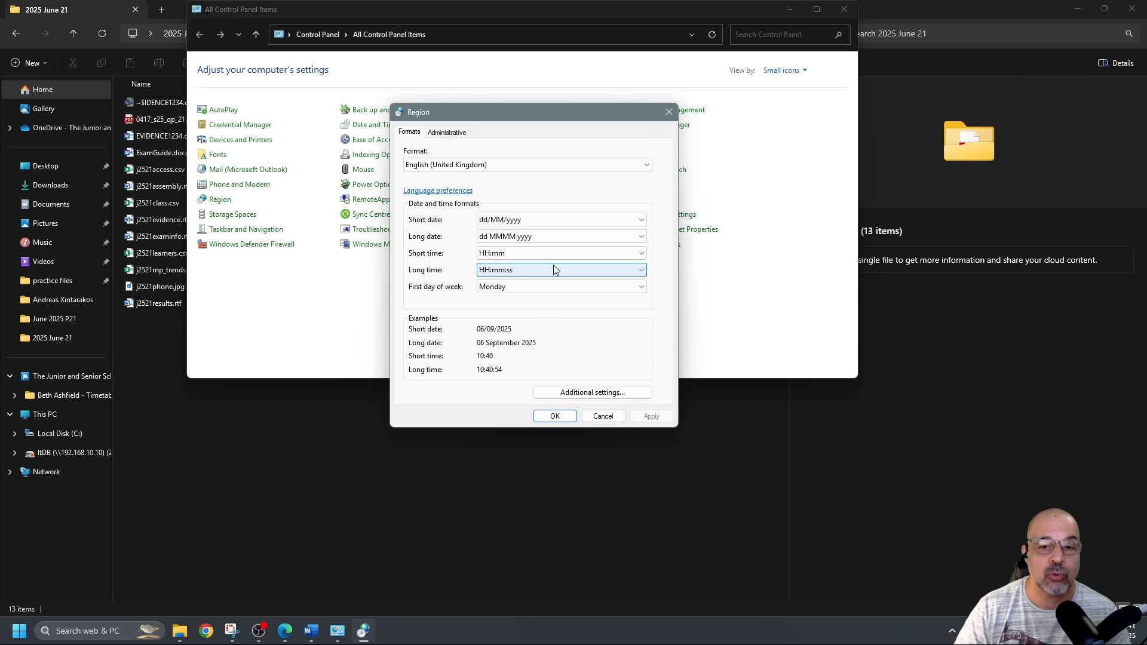
left_click(582, 395)
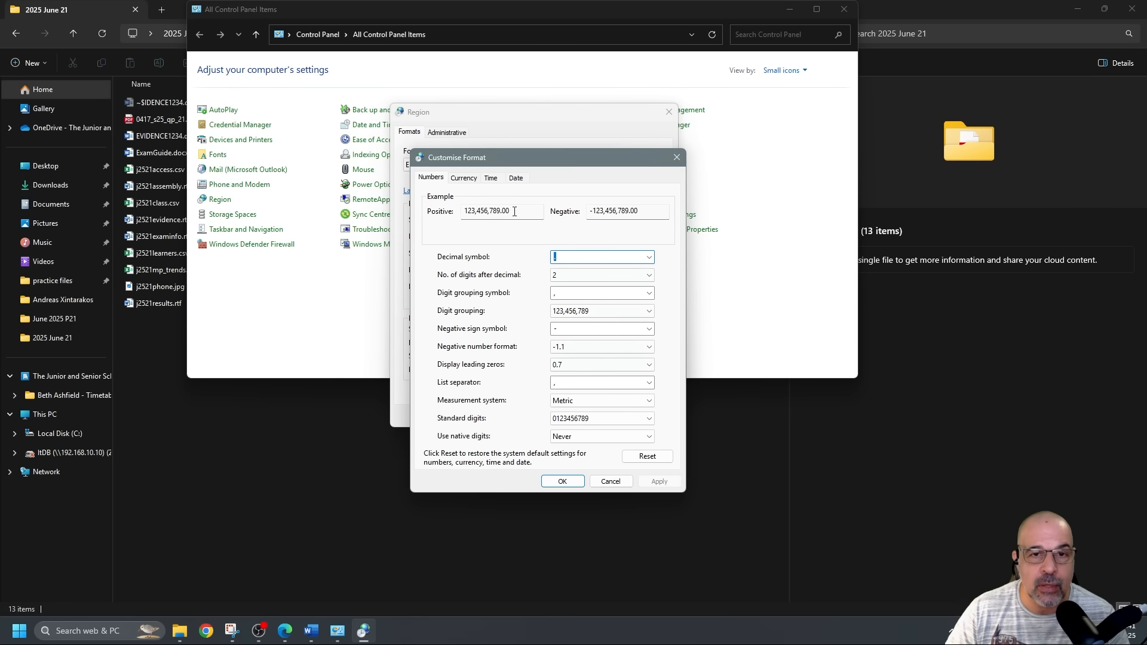
left_click_drag(515, 162, 490, 189)
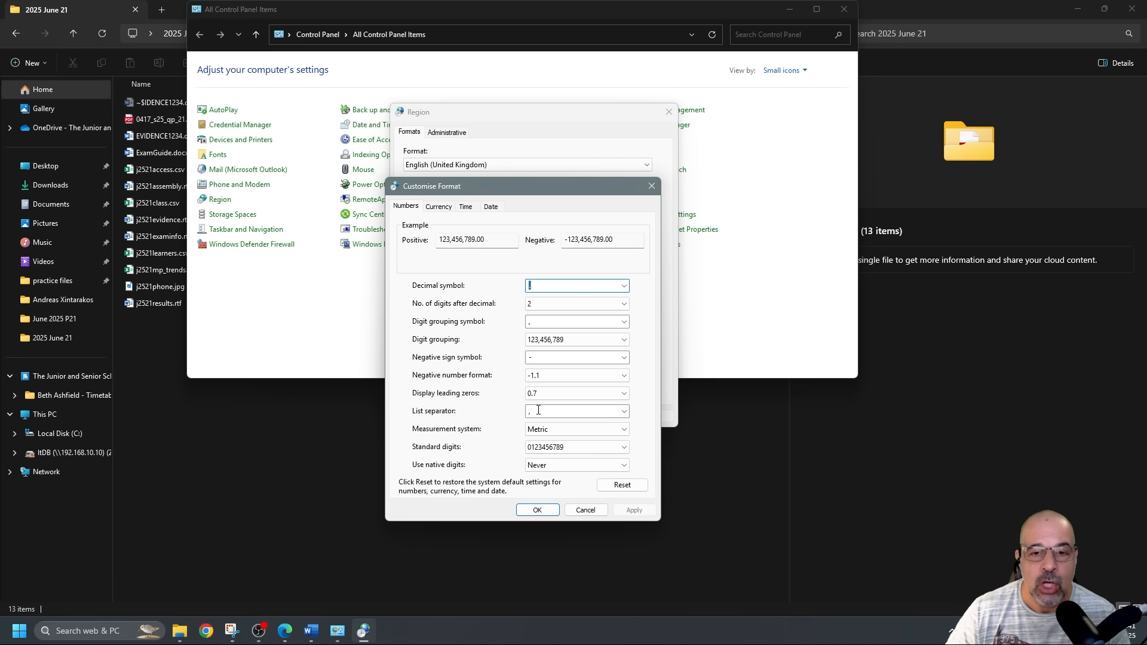
left_click(652, 186)
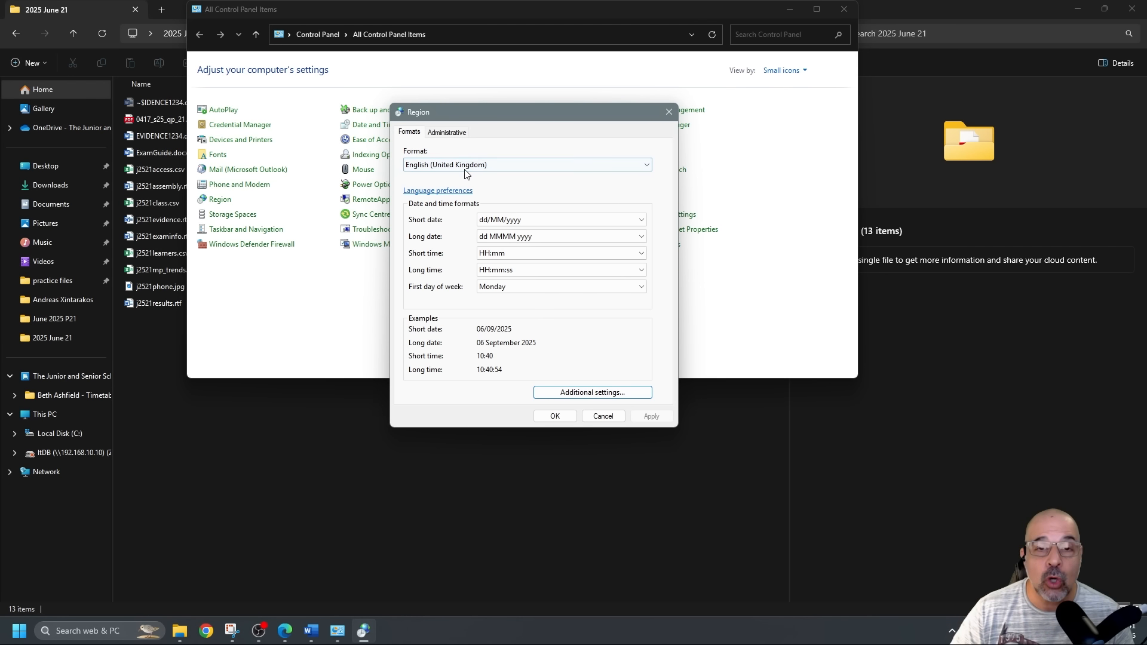
left_click(544, 221)
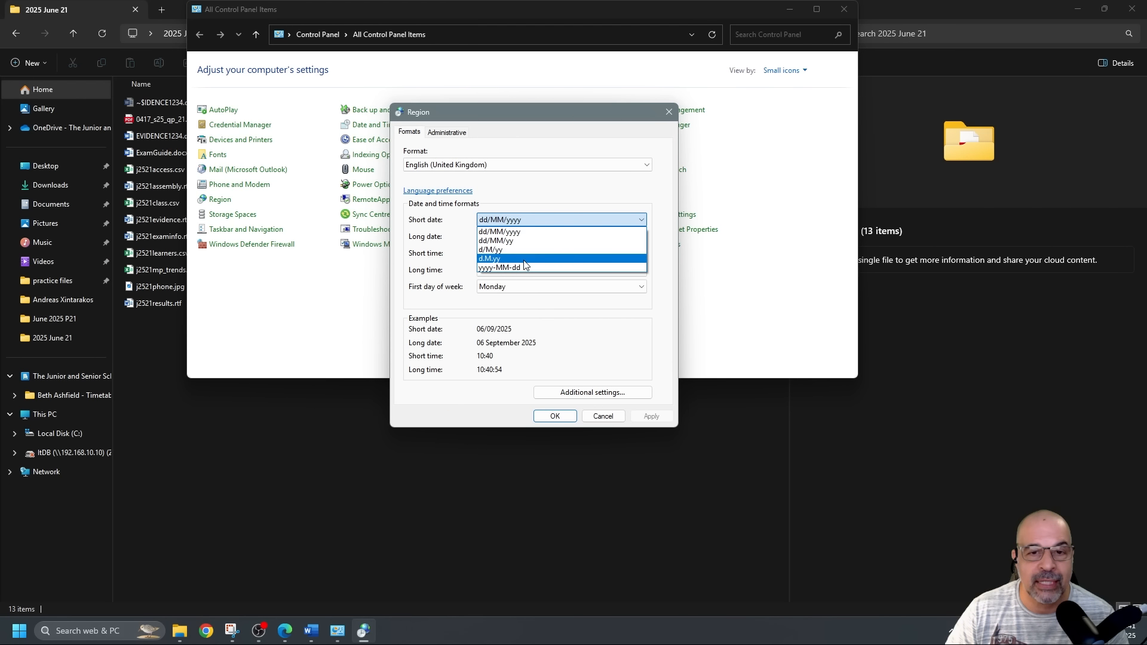
left_click(568, 185)
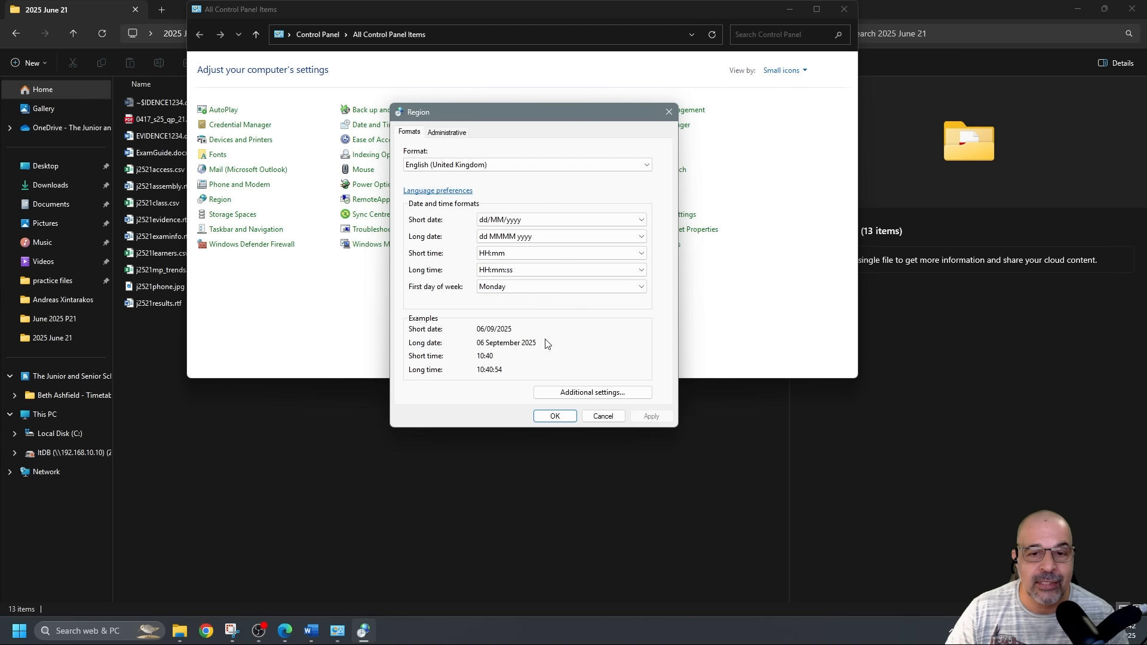
left_click(584, 392)
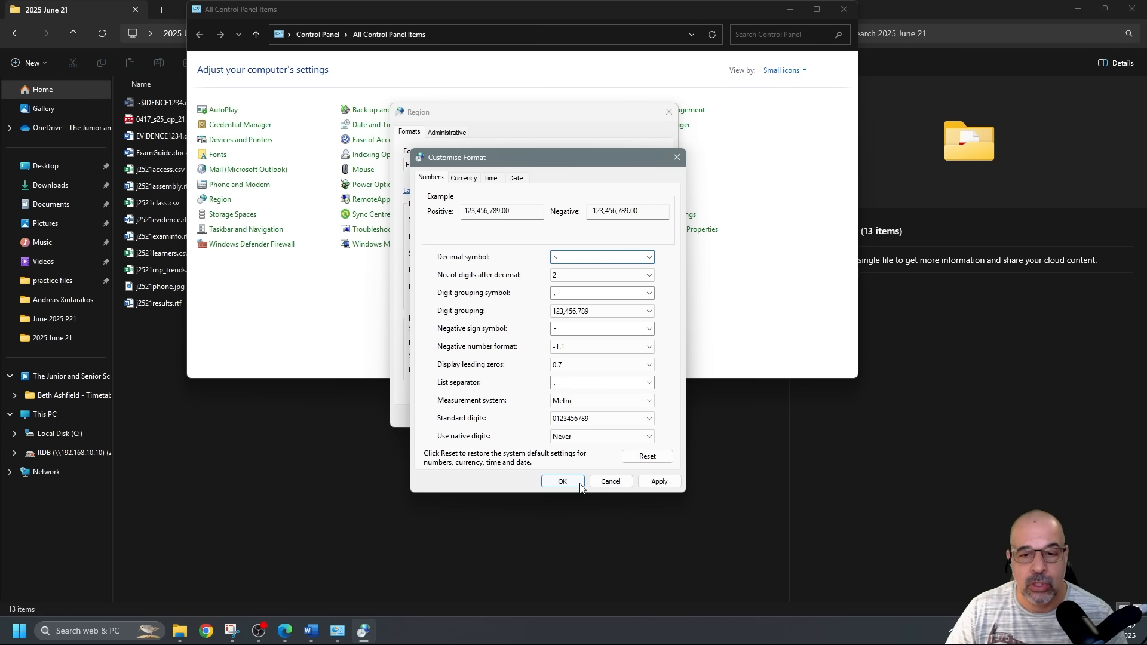
left_click(612, 484)
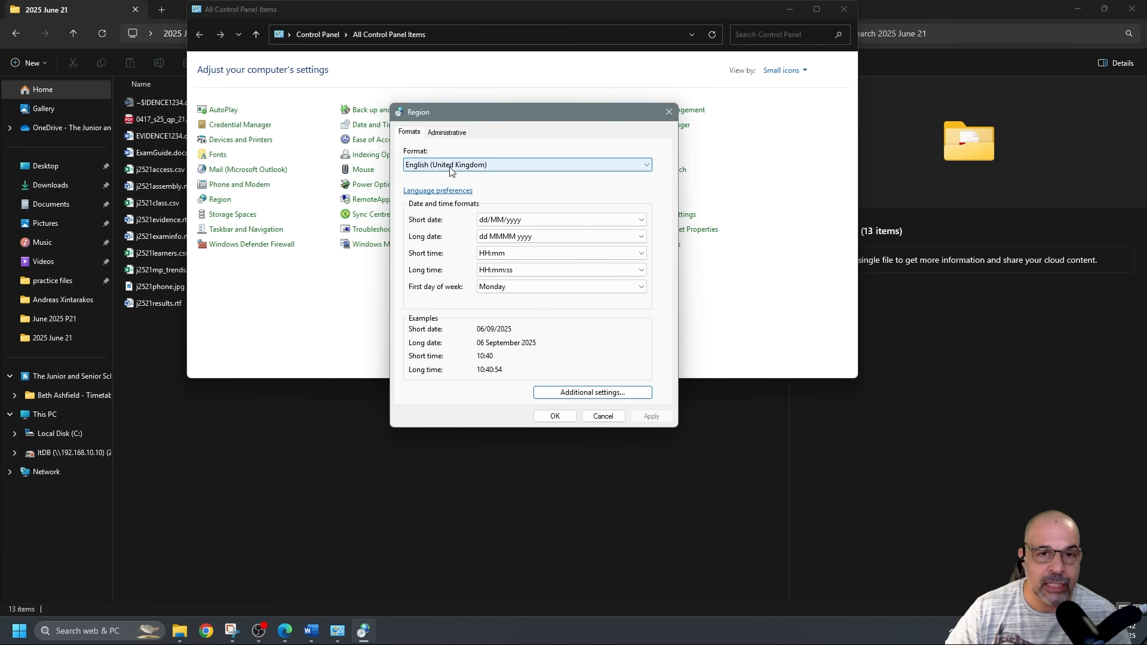
left_click(669, 111)
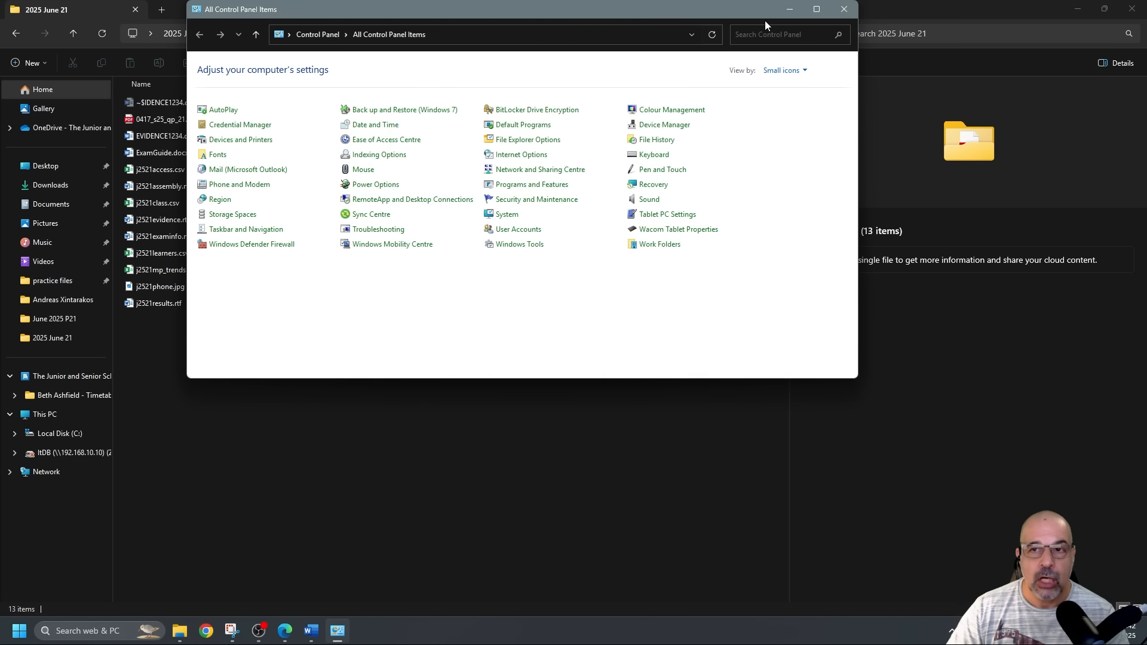
Close Control Panel and look back over the exam paper PDF.
left_click(845, 9)
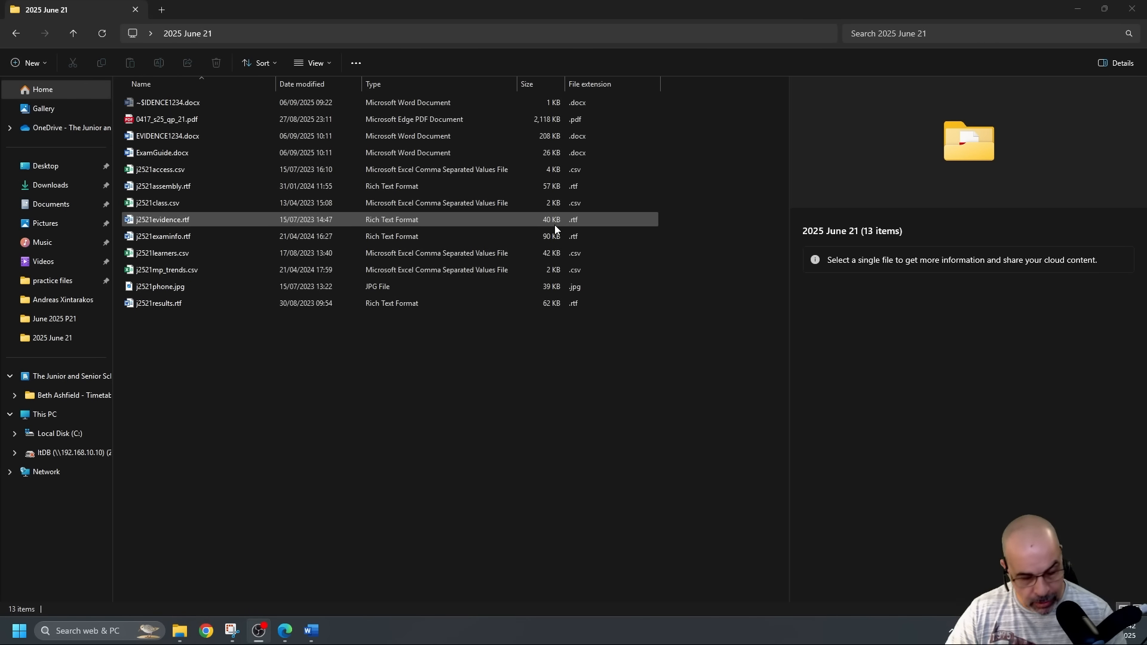
key("alt+Tab")
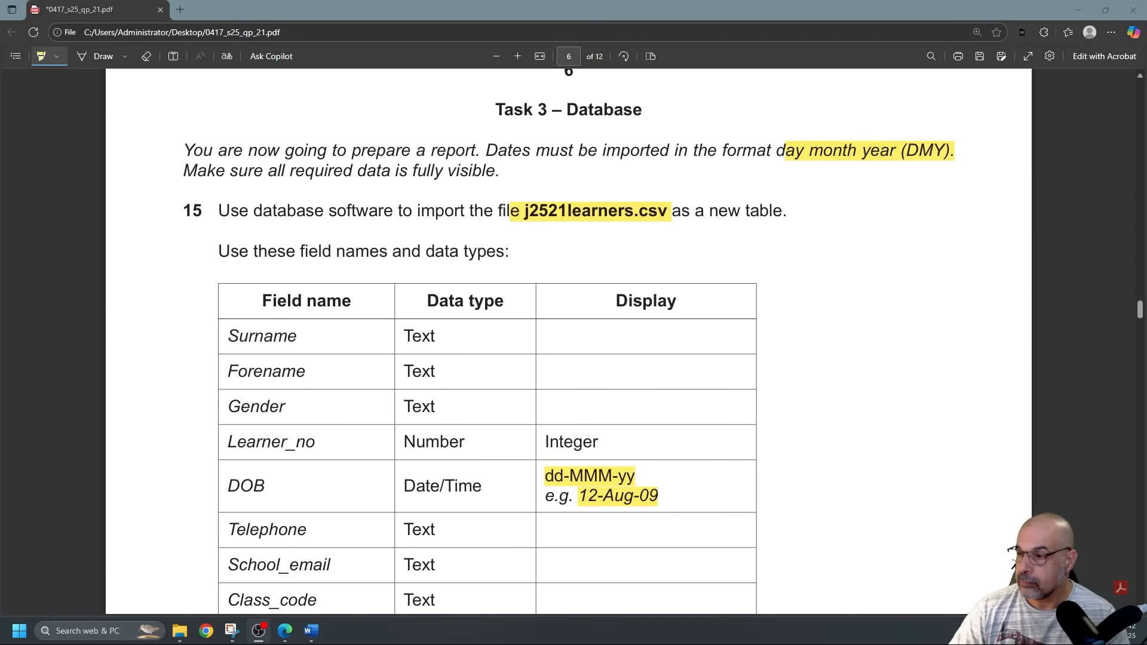
scroll(189, 199, "down", 3)
scroll(189, 199, "up", 2)
scroll(189, 202, "down", 1)
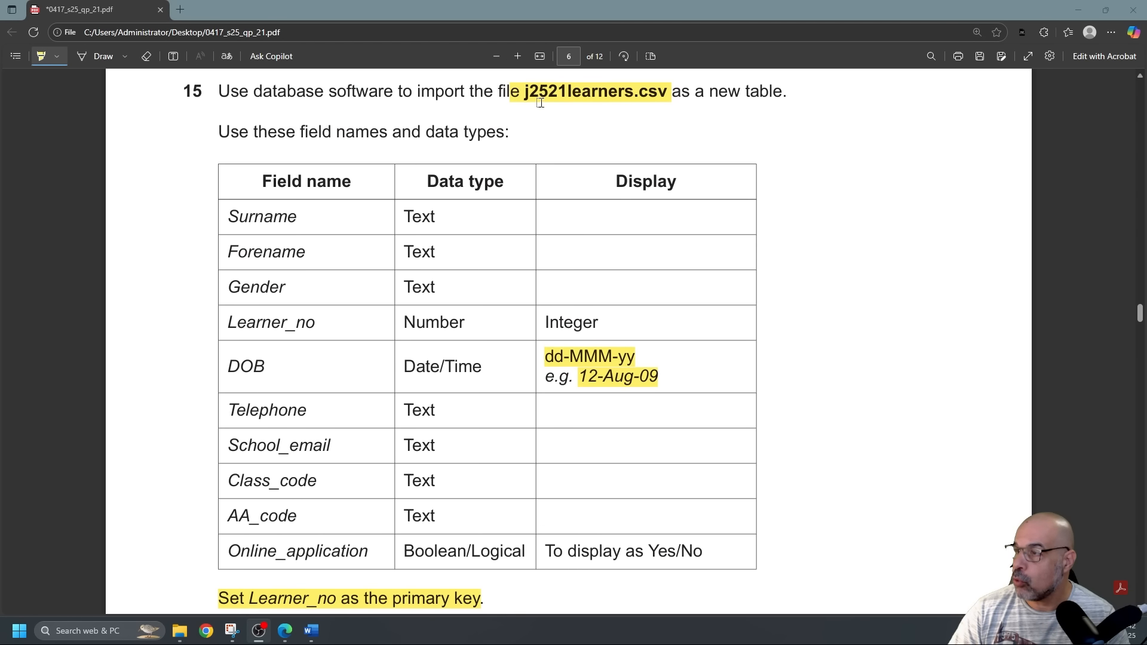
Create a new Microsoft Access Database from the 2025 June 21 folder's context menu.
key("alt+Tab")
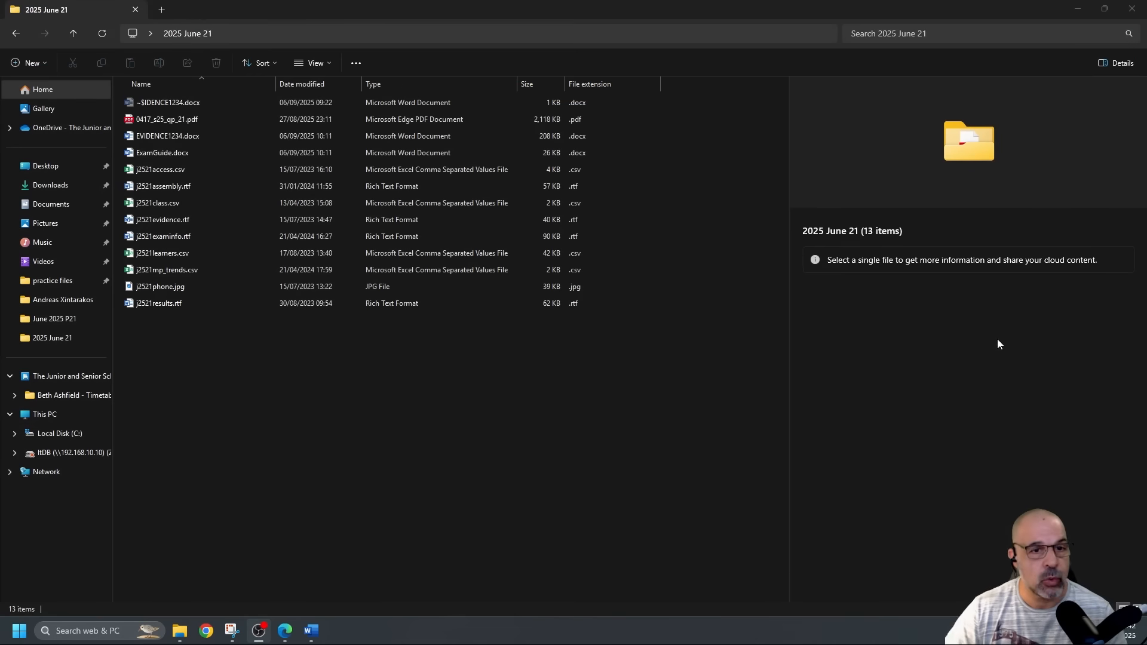
right_click(432, 382)
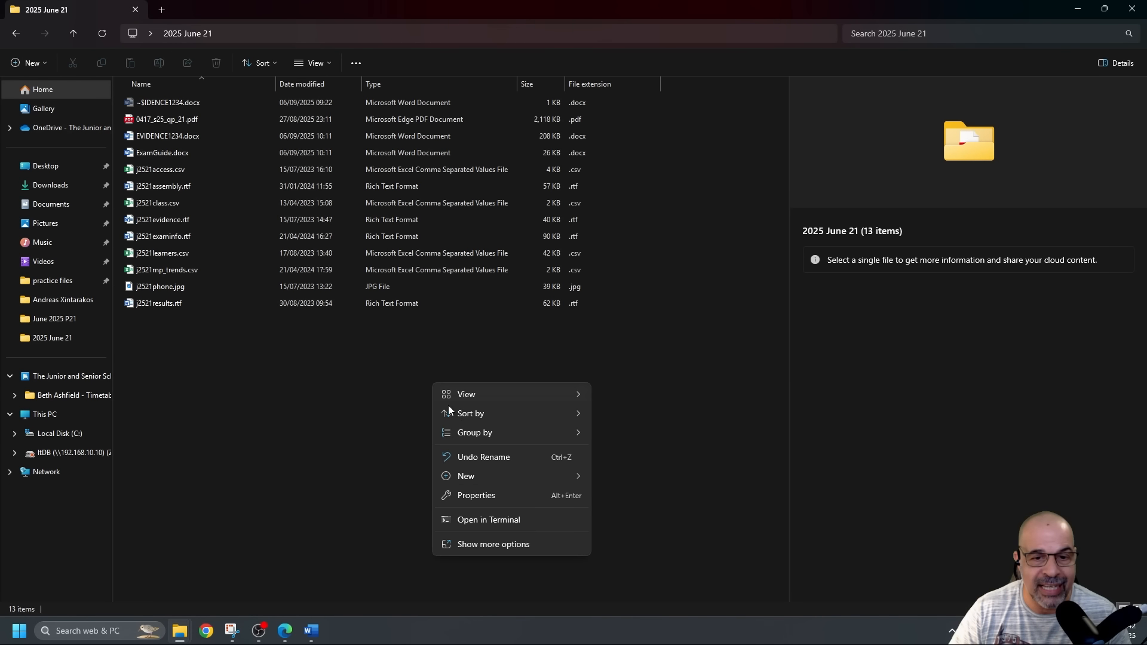
mouse_move(513, 475)
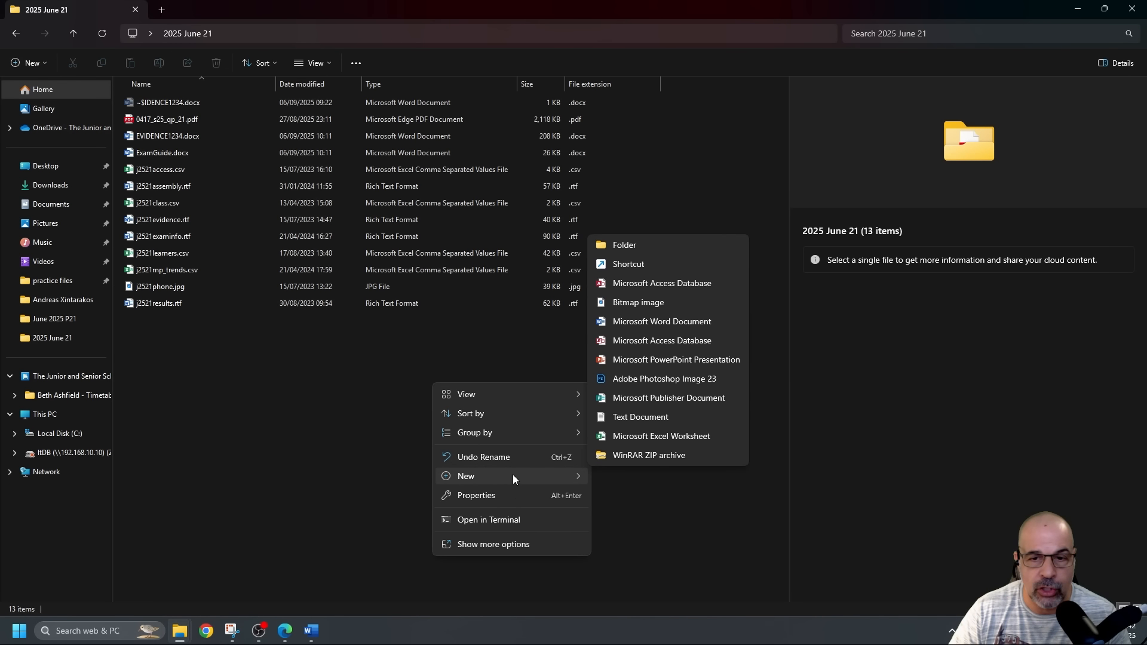
left_click(648, 340)
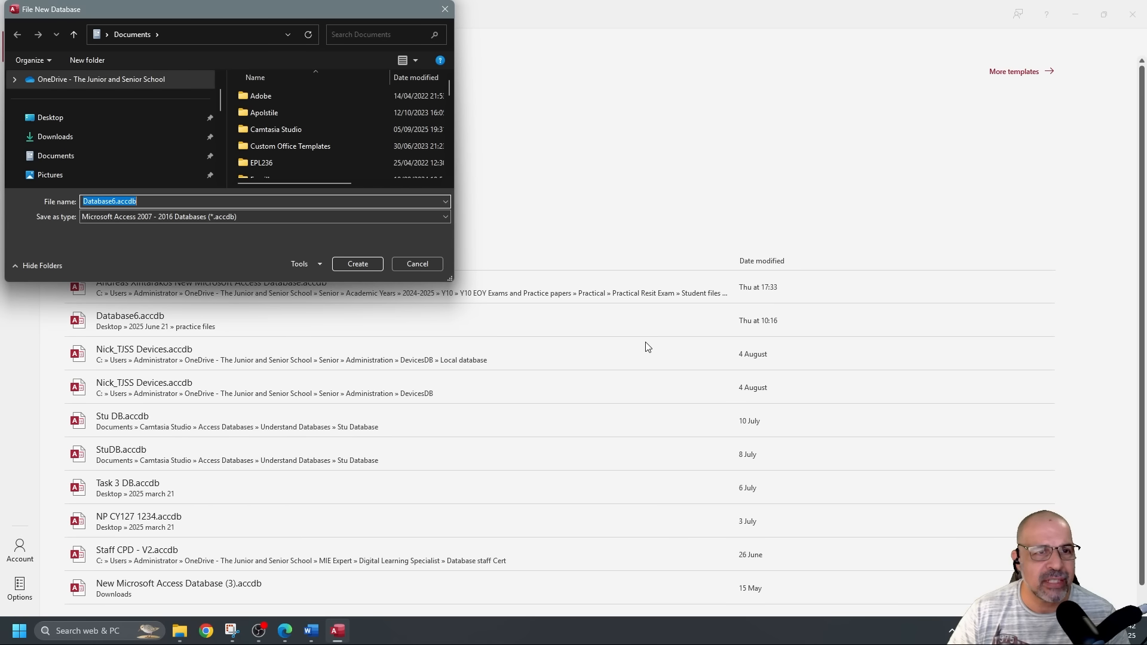
Create the database as NP 1234 in Desktop > 2025 June 21.
left_click(94, 119)
double_click(275, 96)
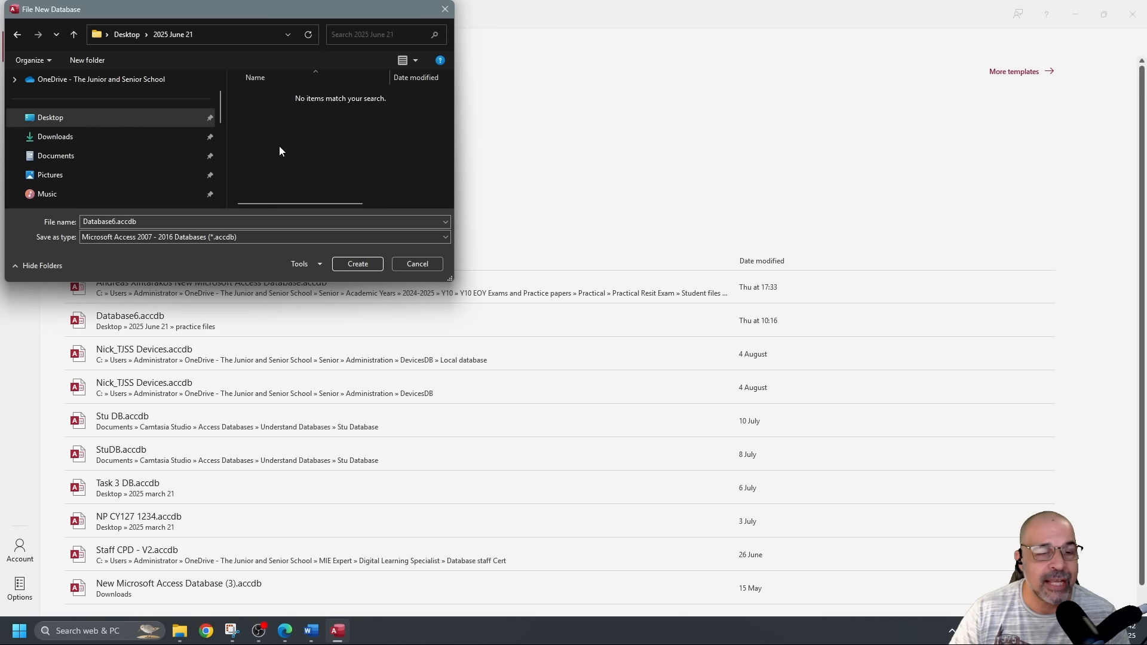
double_click(184, 218)
type("Ni")
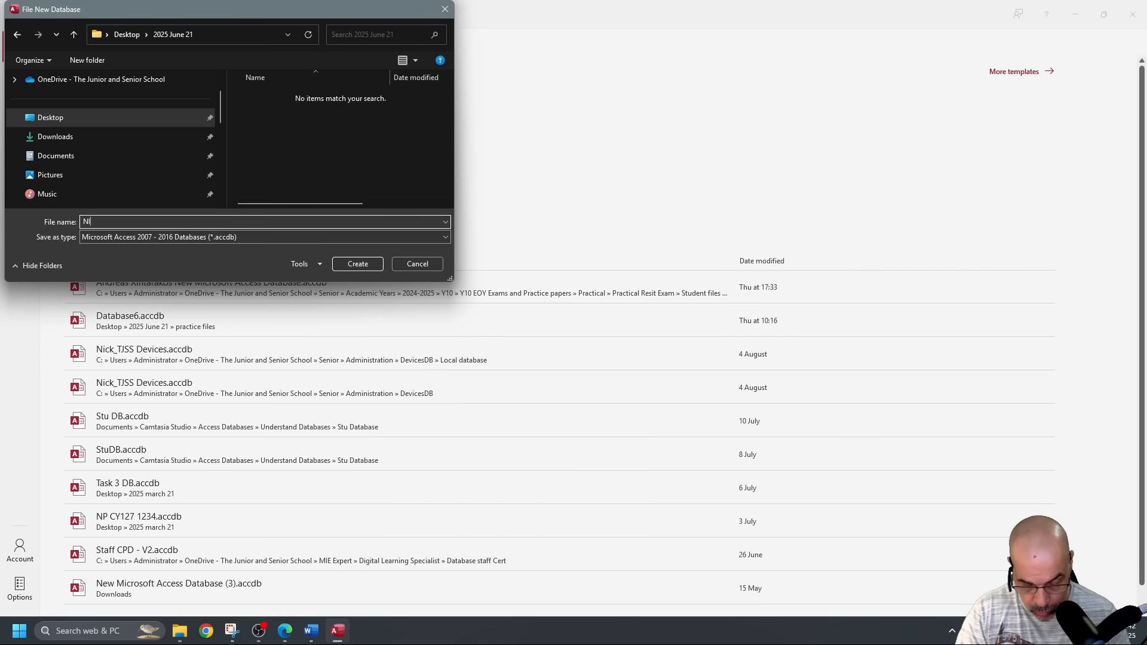
key("BackSpace")
key("BackSpace")
type("NP 1234")
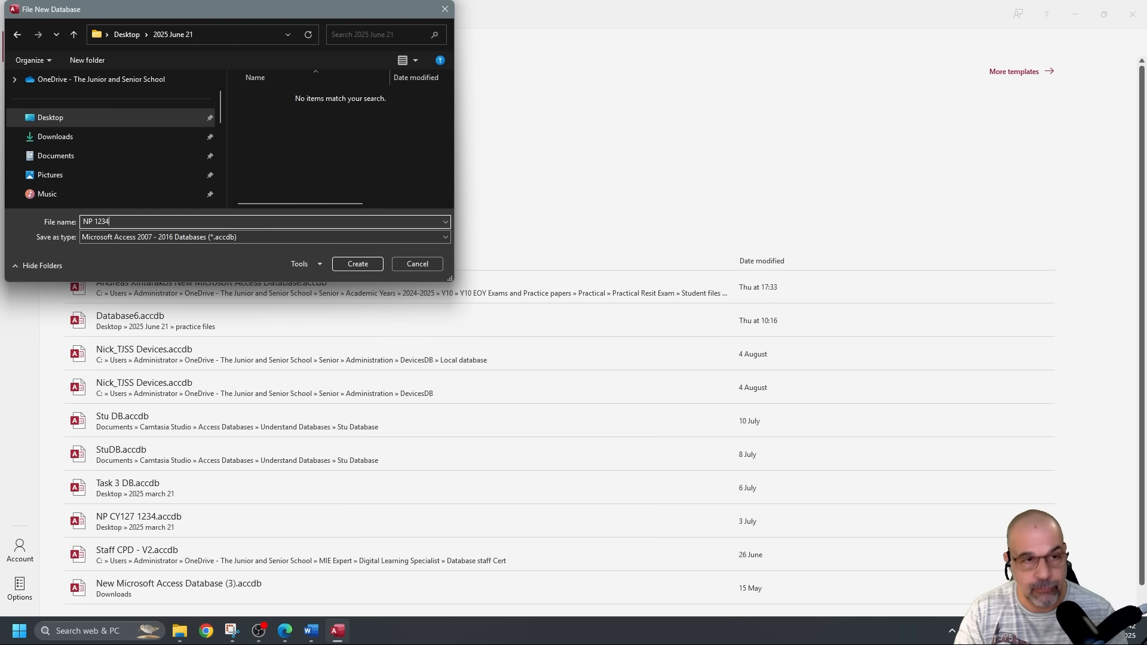
left_click(352, 269)
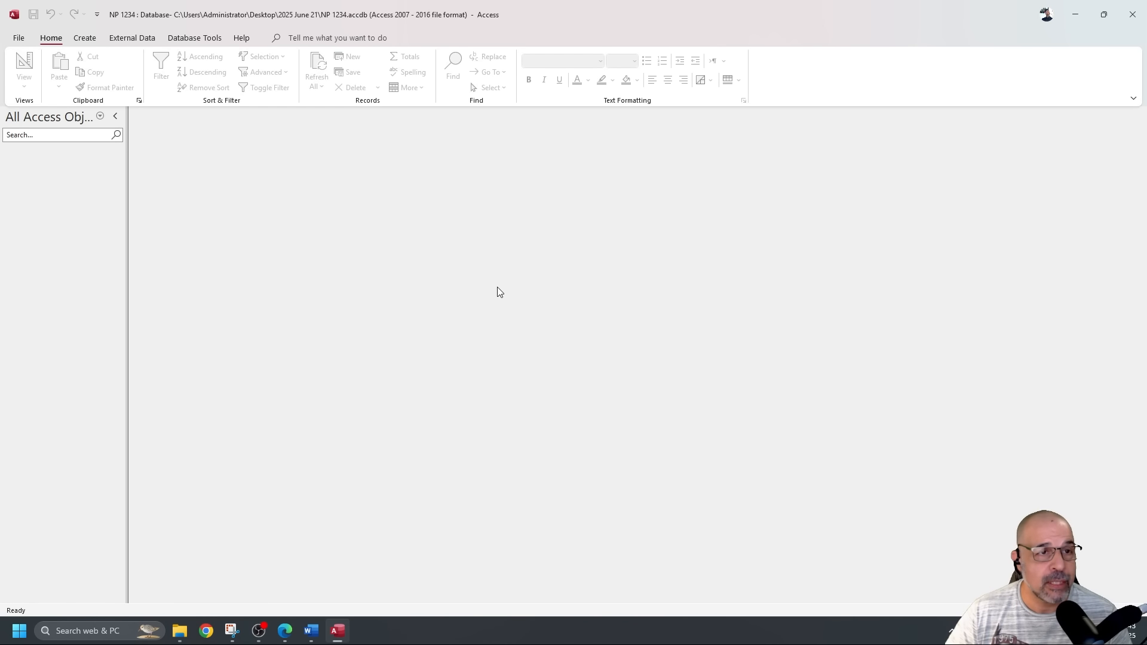
Start an External Data import from a Text File.
left_click(132, 39)
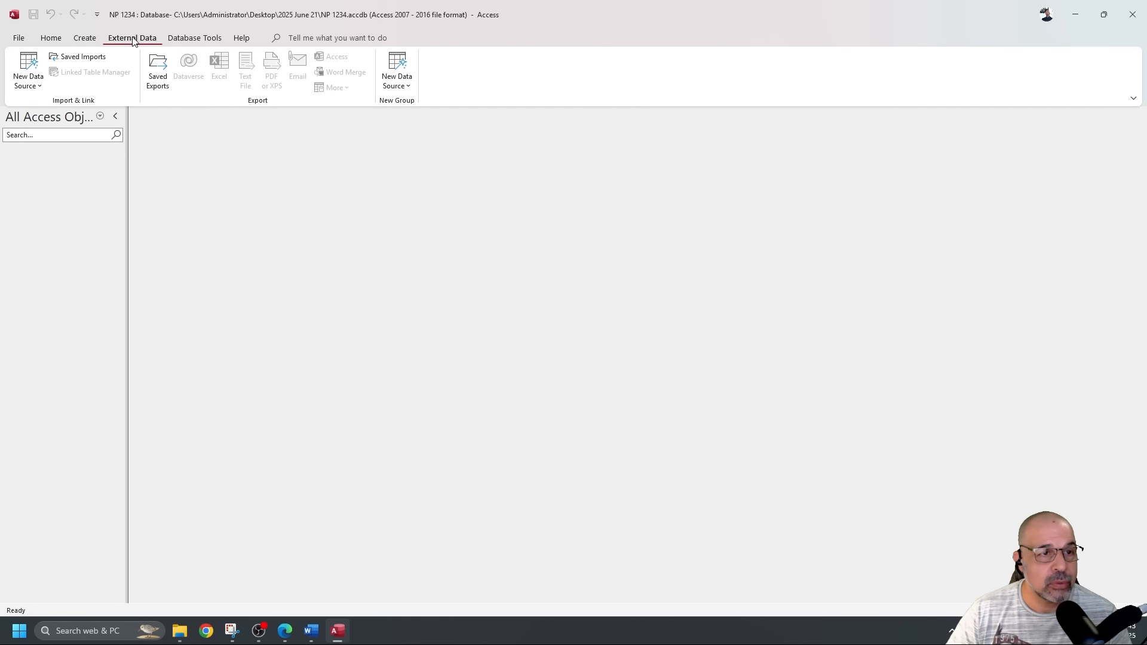
left_click(28, 75)
mouse_move(67, 113)
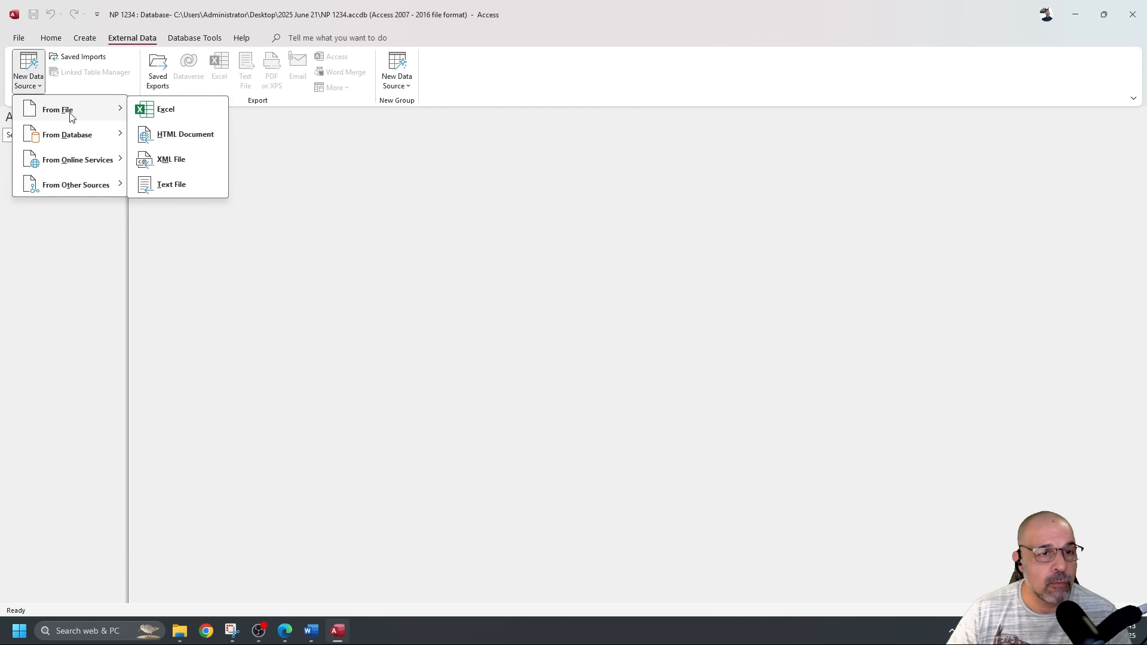
left_click(172, 185)
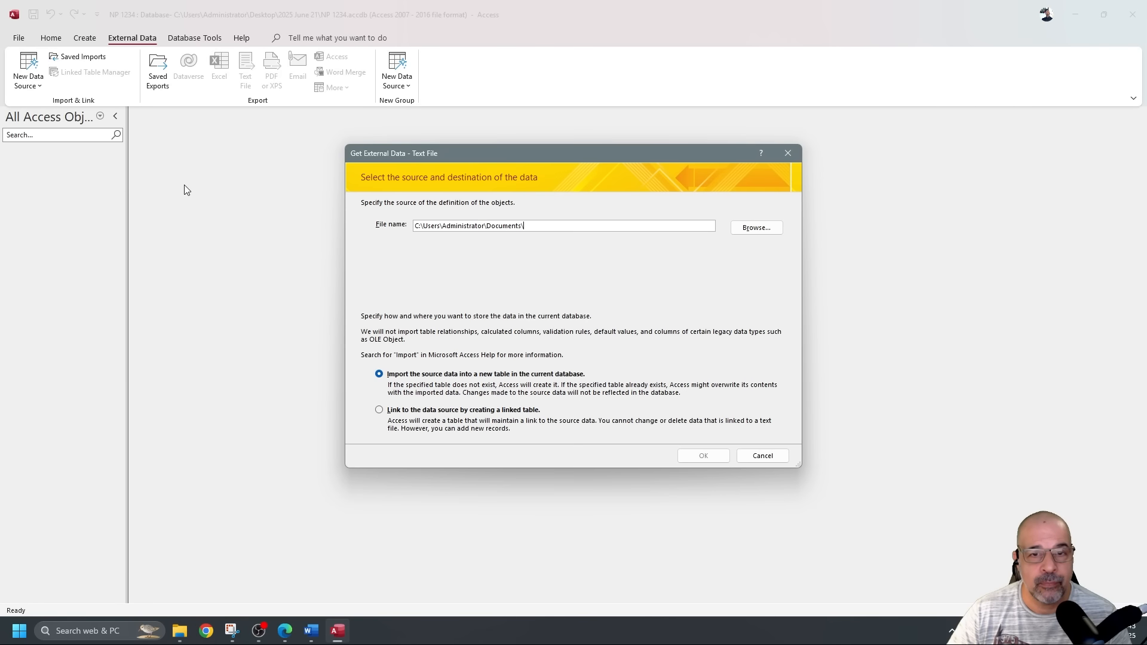
left_click_drag(605, 155, 601, 111)
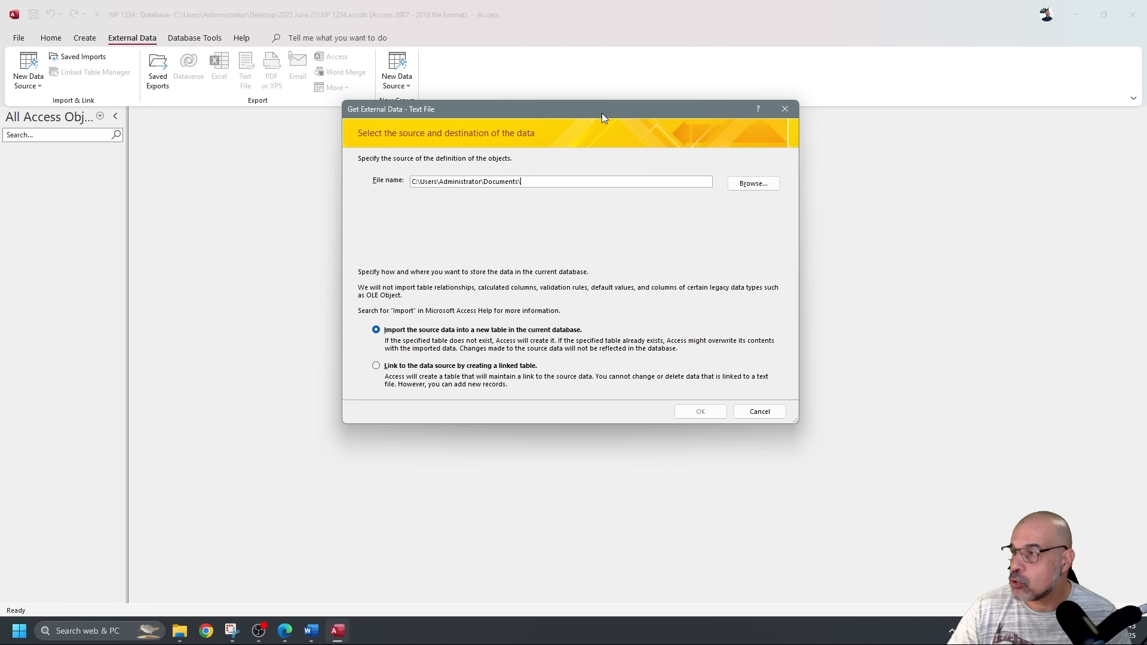
Pick Desktop > 2025 June 21 > j2521learners.csv as the source and import it into a new table.
left_click(753, 185)
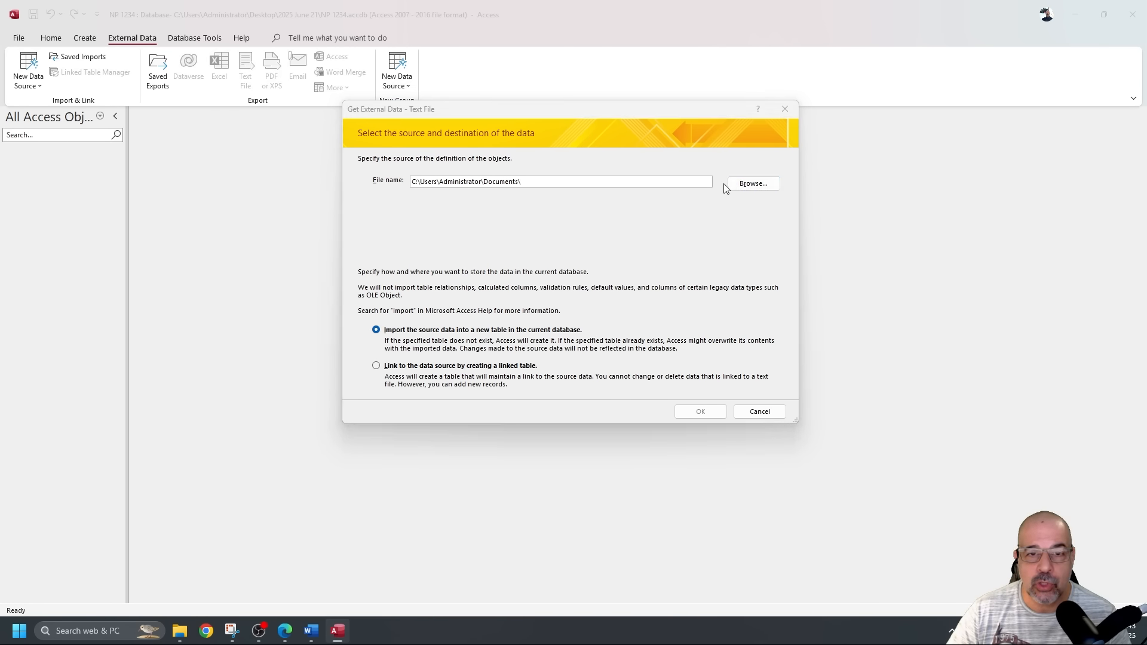
left_click(418, 238)
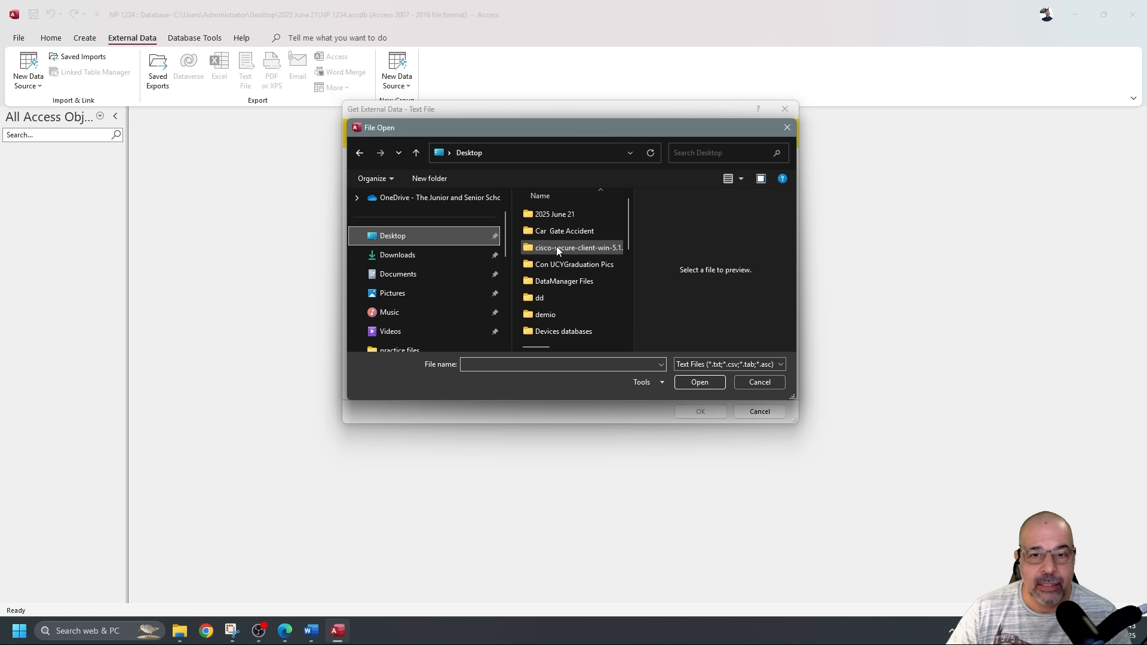
double_click(568, 215)
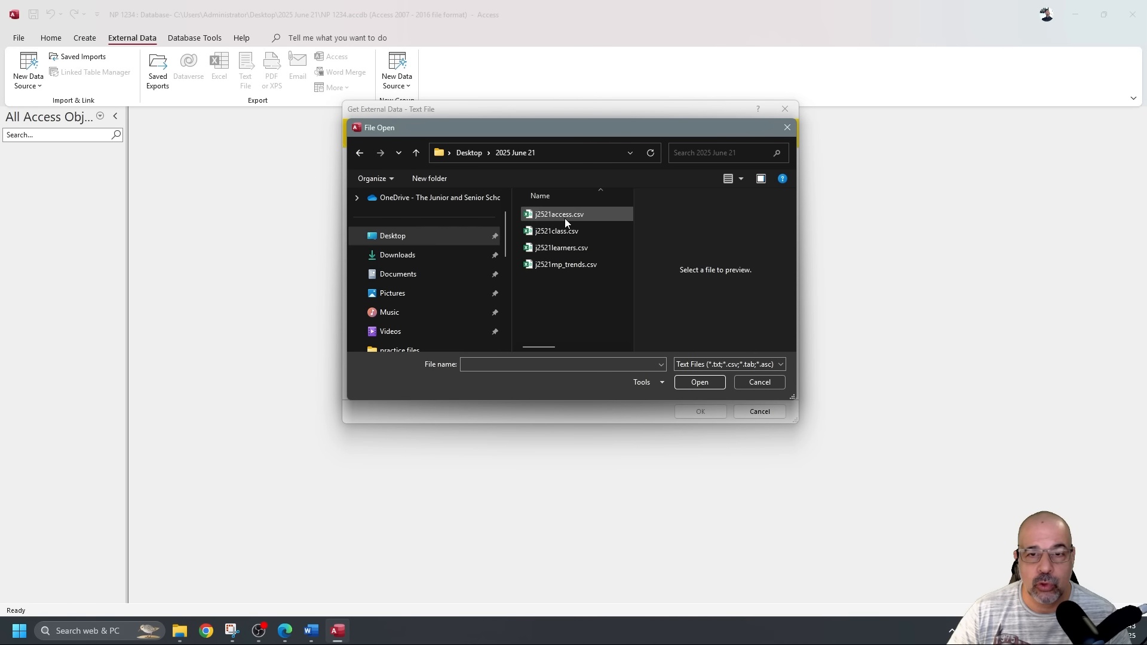
left_click(571, 249)
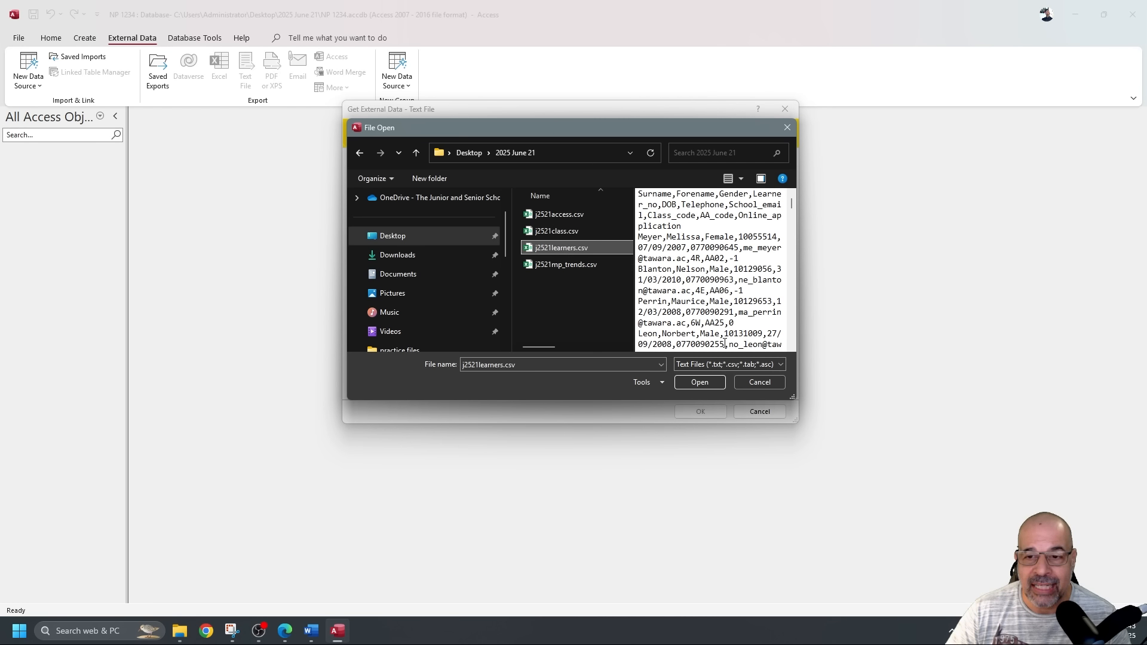
left_click_drag(792, 397, 908, 464)
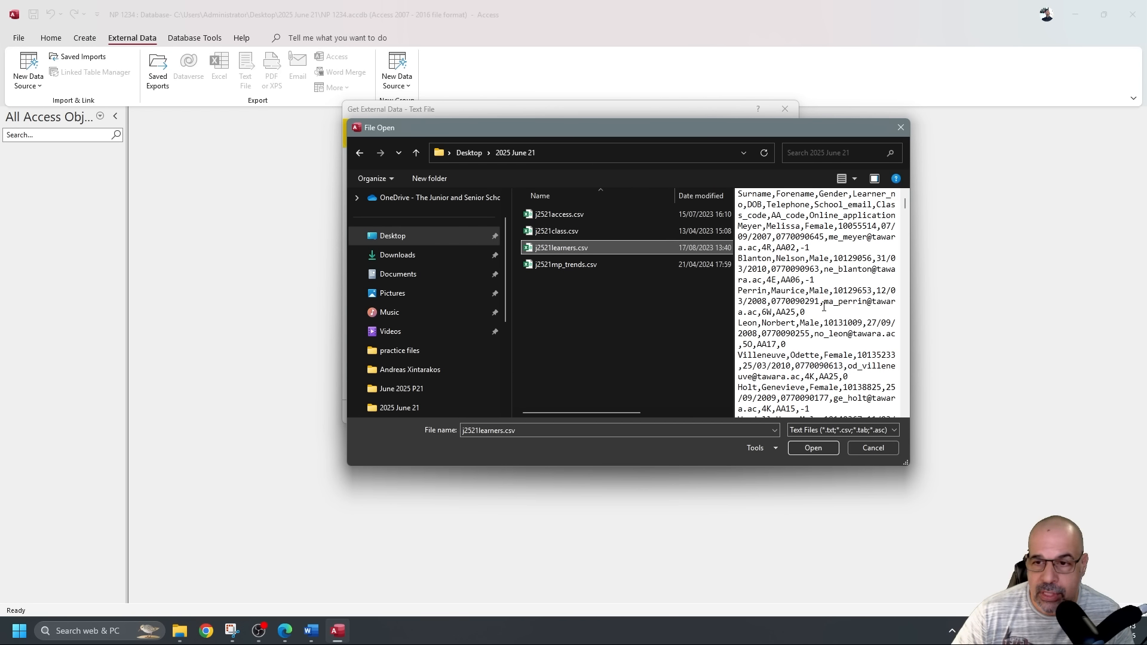
left_click(822, 306)
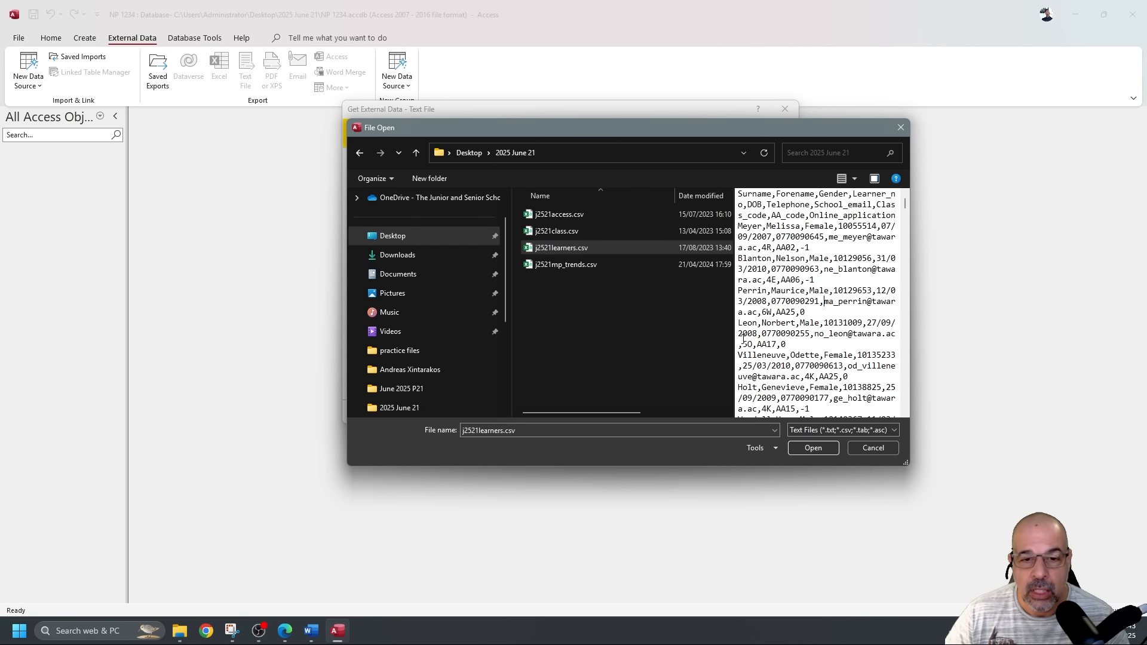
left_click(828, 449)
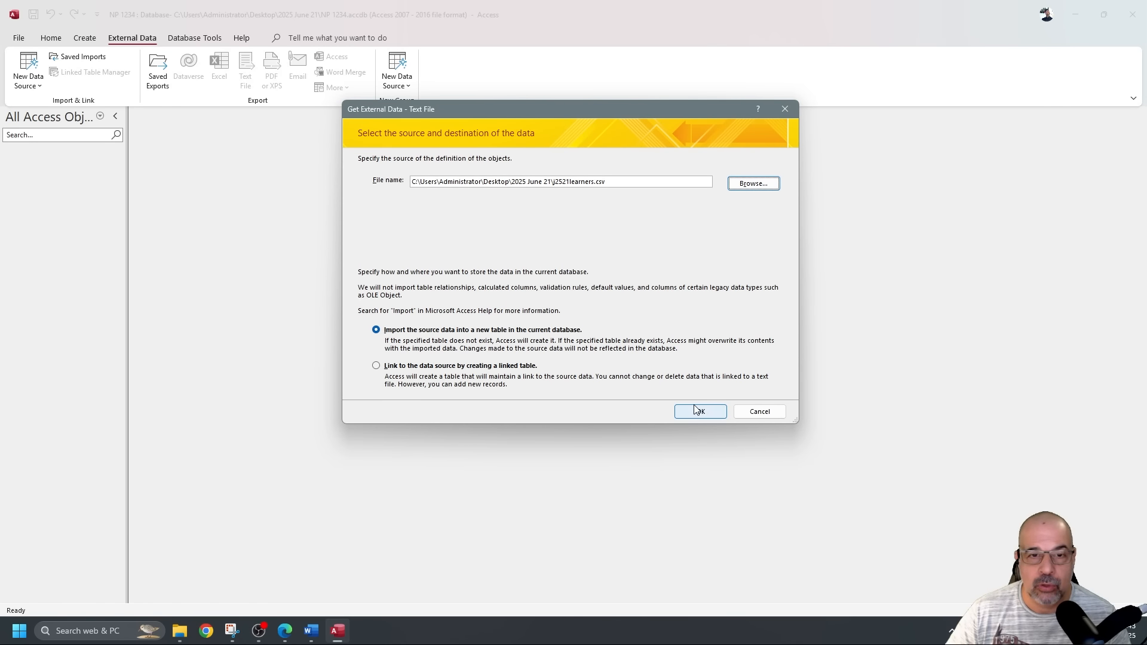
left_click(706, 412)
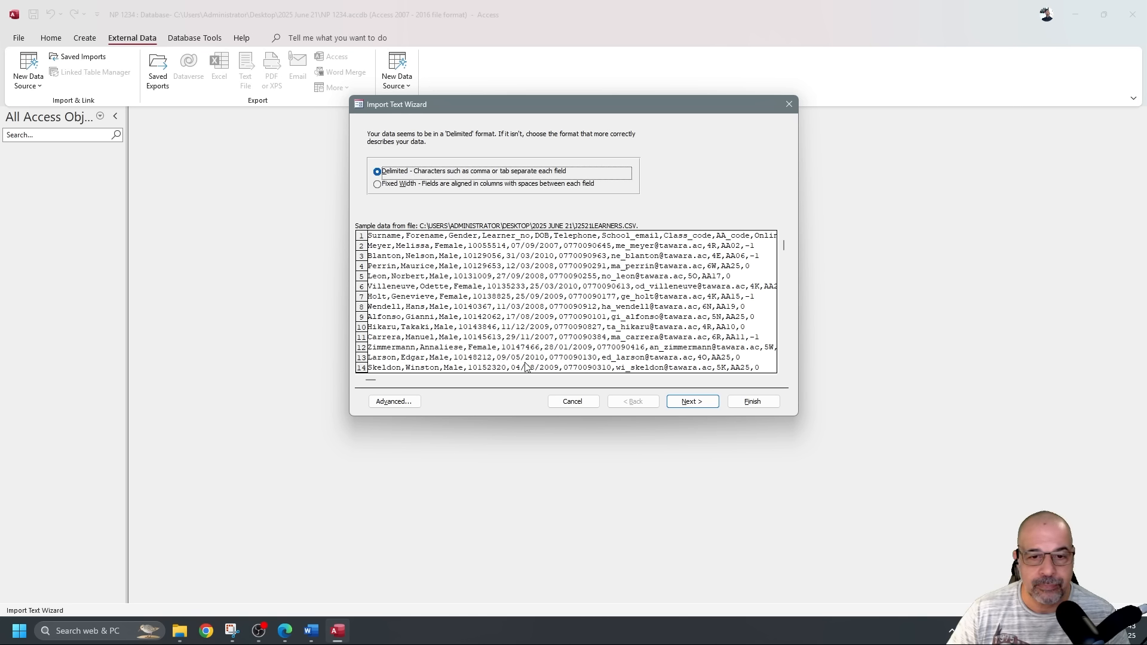
Keep the Delimited format, tick First Row Contains Field Names, and bring up the Advanced specification.
left_click(685, 402)
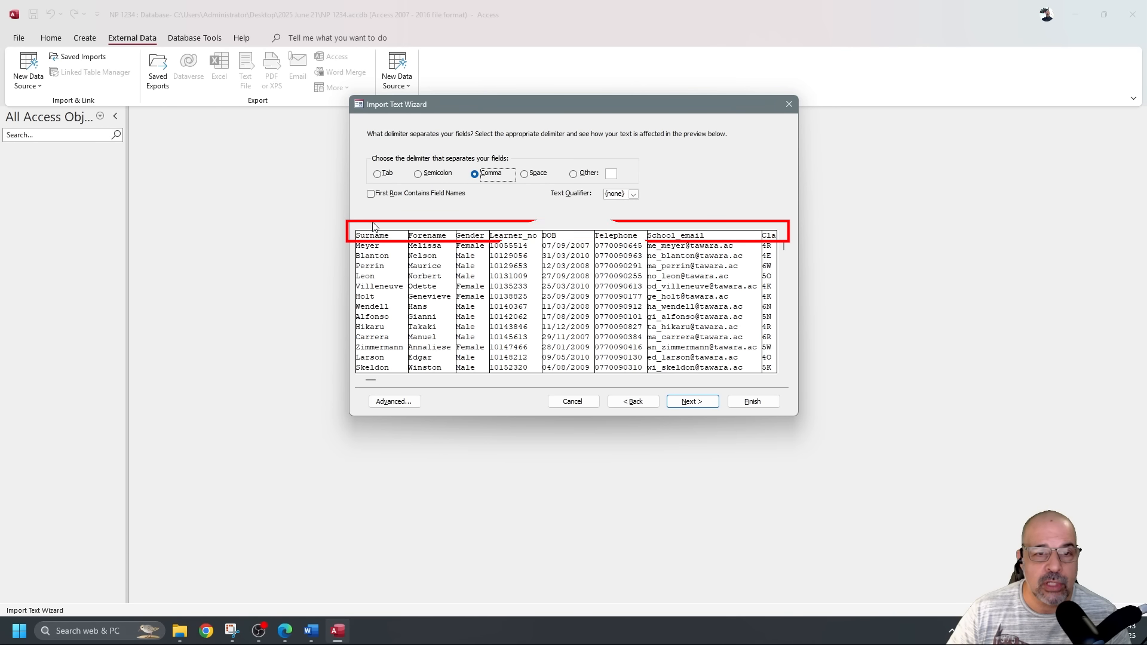
left_click(371, 194)
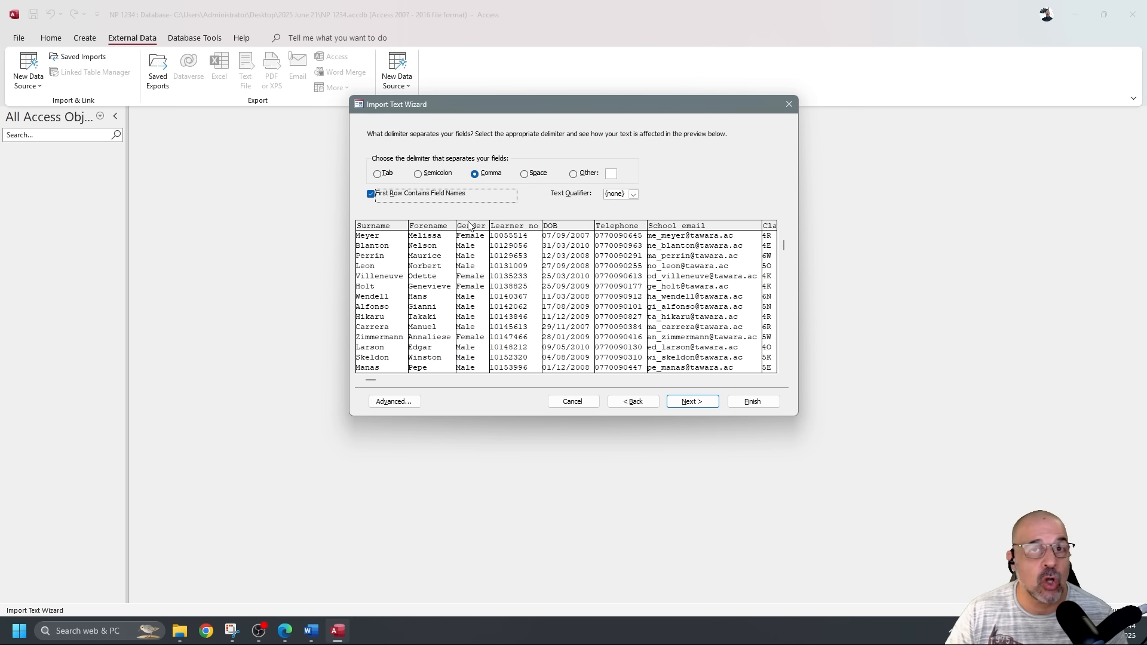
left_click(705, 402)
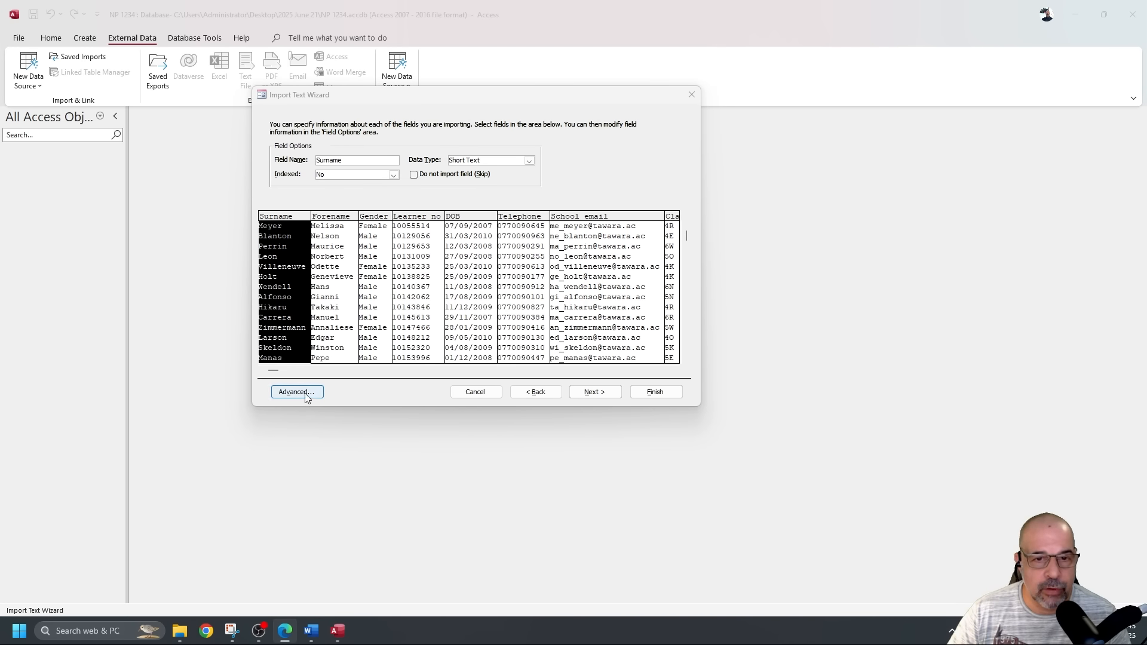
left_click(301, 392)
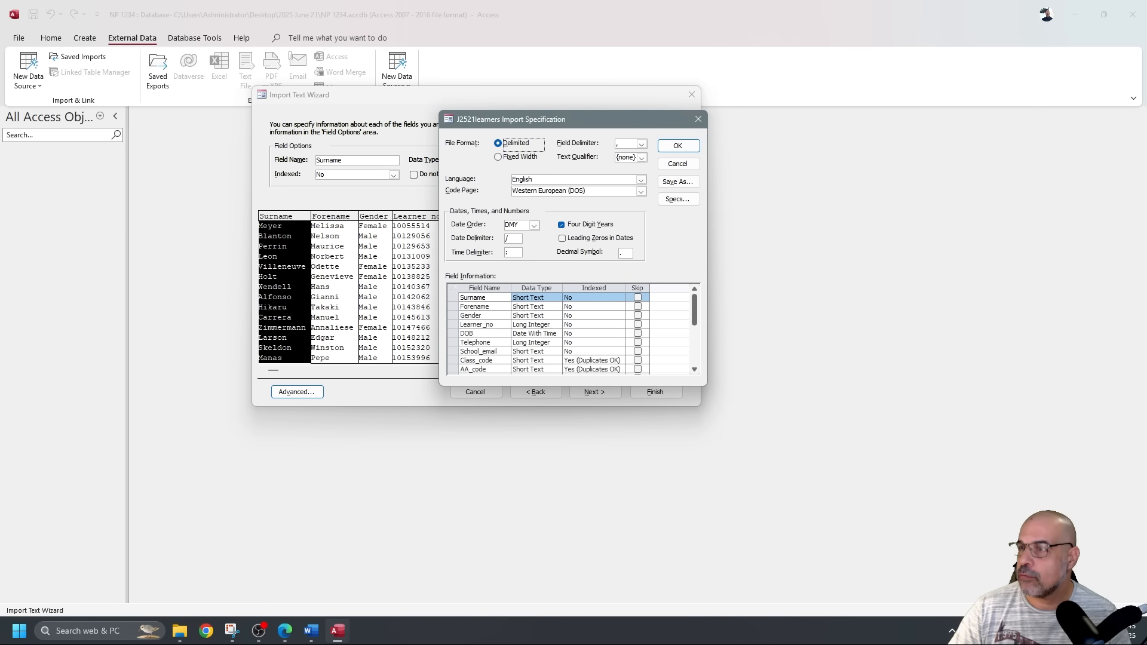
Following the exam paper, set Telephone to Short Text and Online_application to Yes/No.
key("alt+Tab")
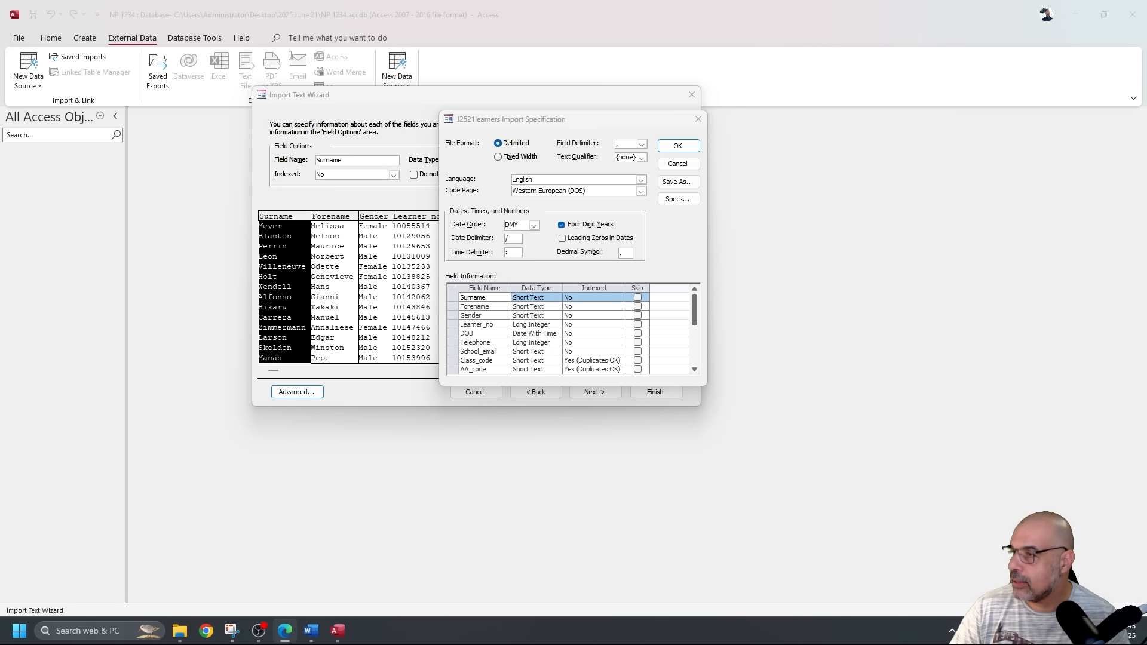
left_click_drag(616, 119, 1146, 272)
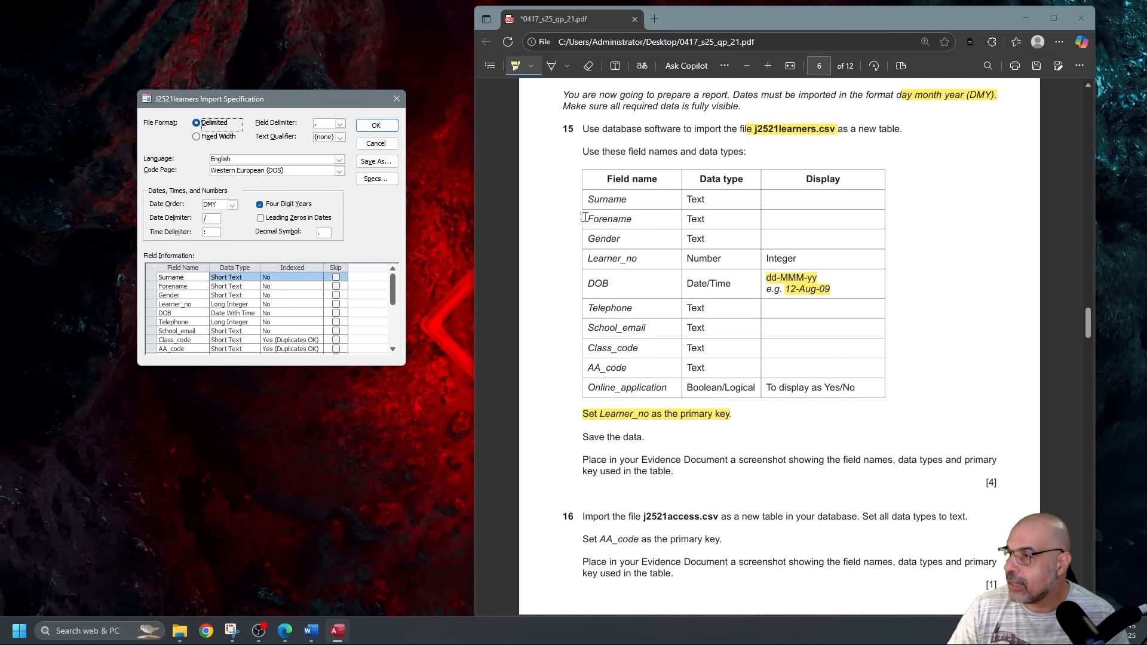
scroll(722, 254, "up", 1)
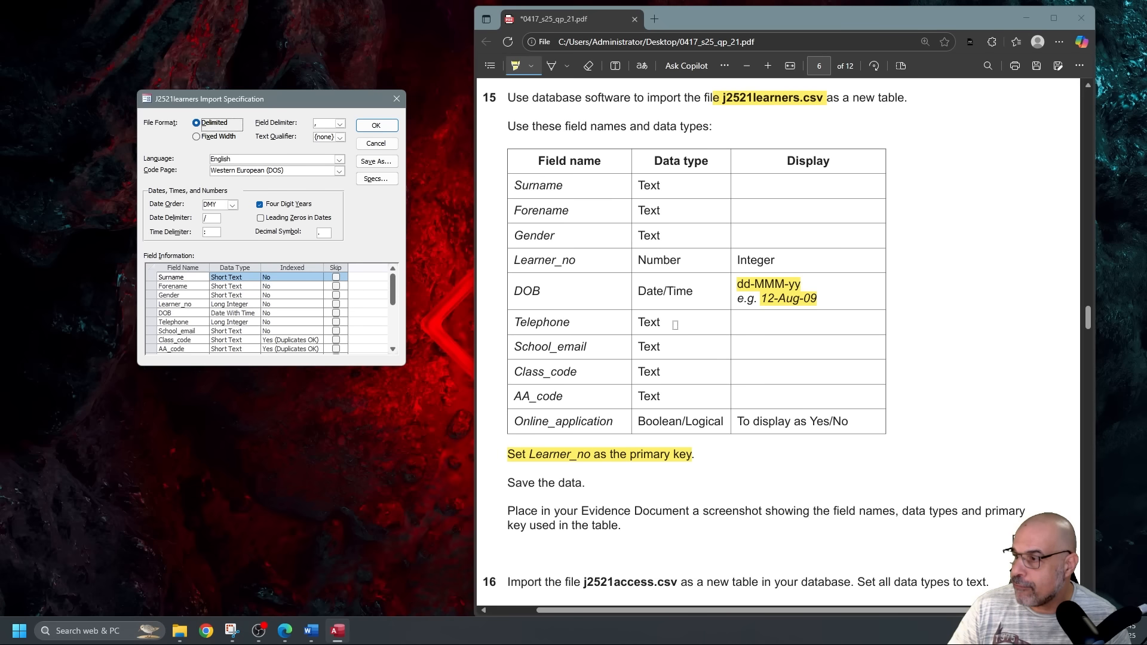
left_click(253, 324)
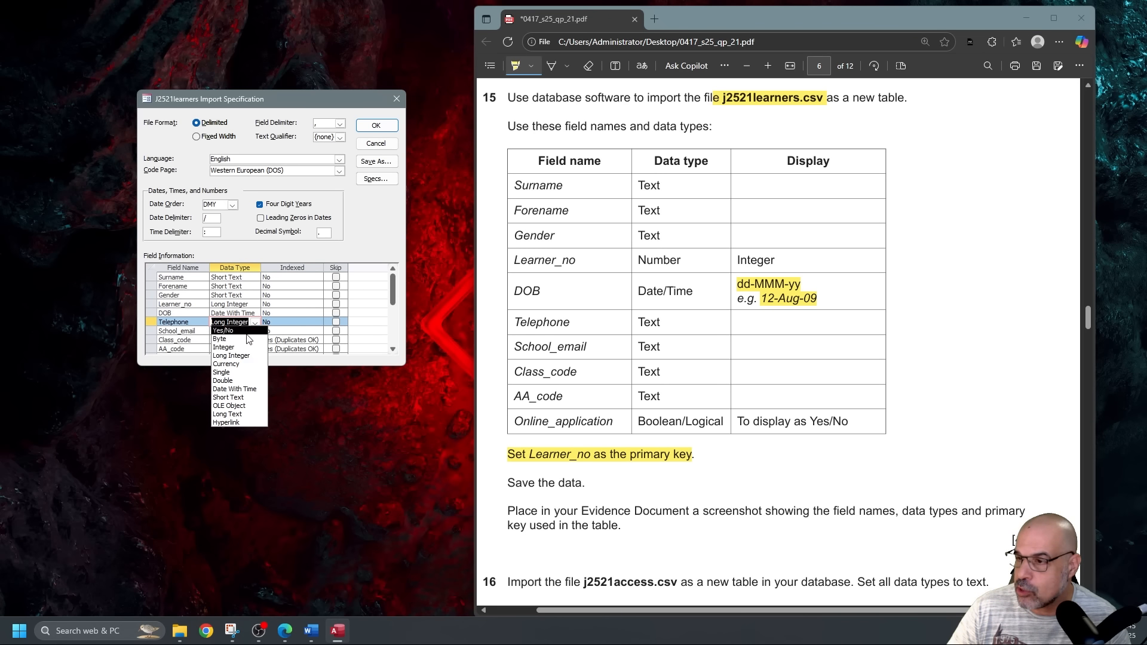
left_click(237, 397)
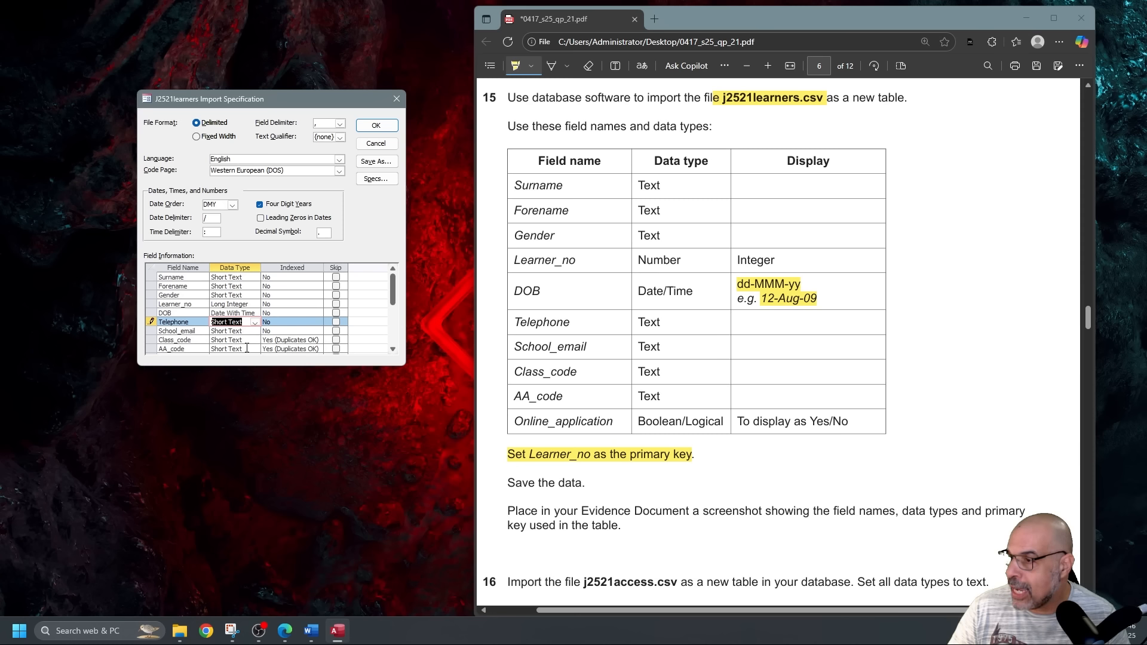
scroll(247, 347, "down", 2)
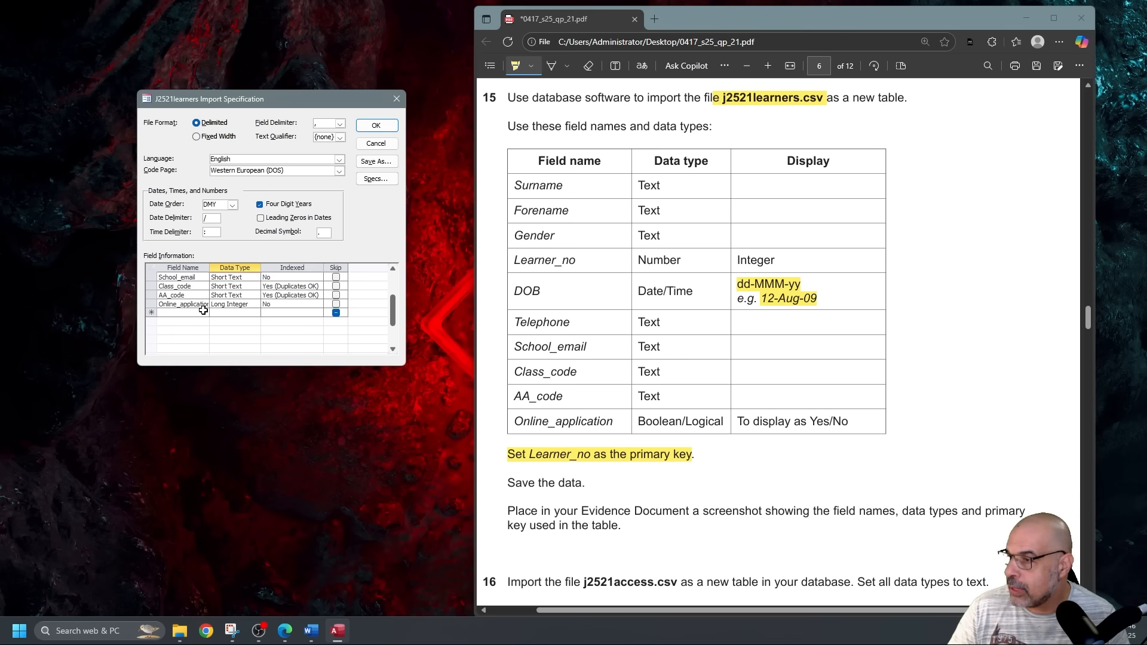
left_click(255, 306)
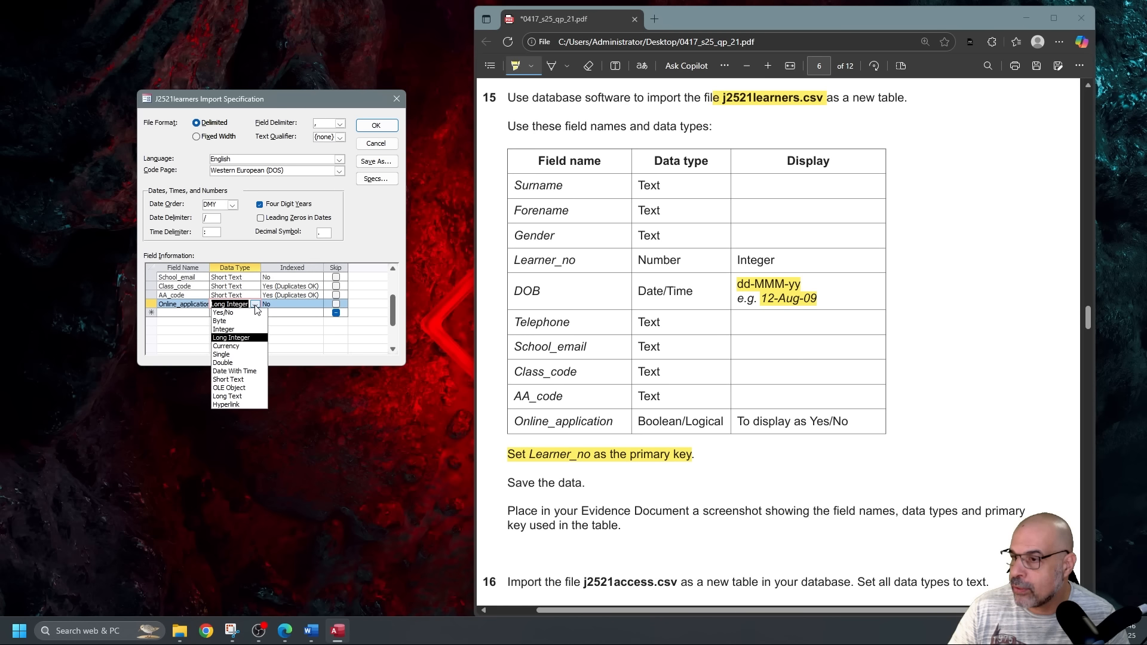
left_click(245, 313)
left_click_drag(314, 99, 0, 239)
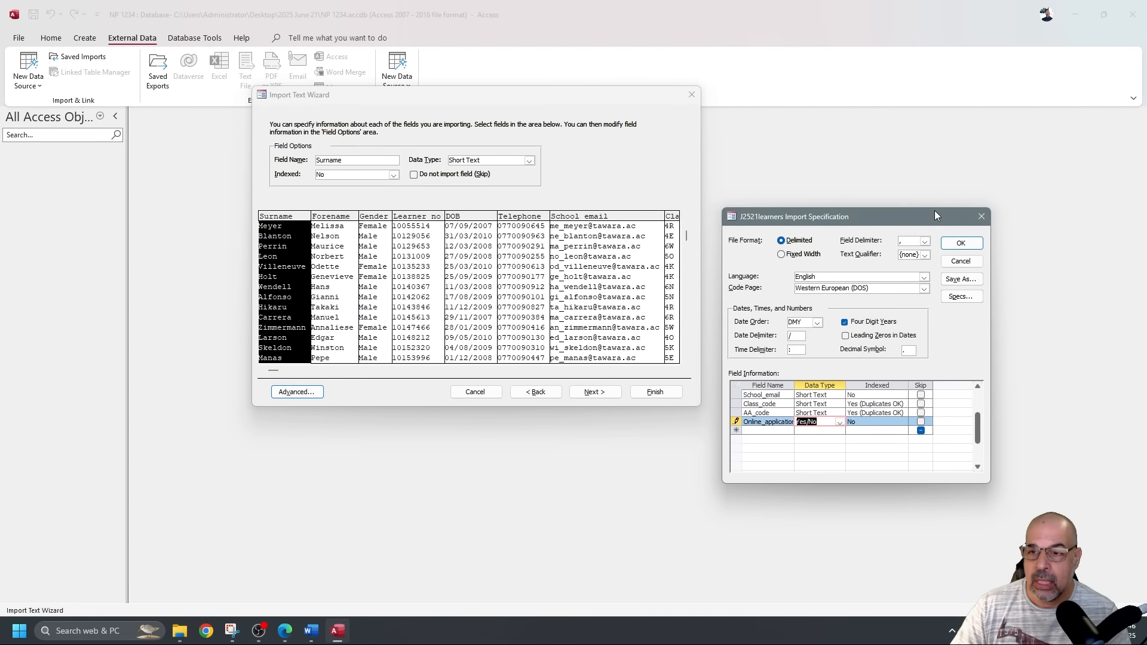
Accept the specification, choose Learner_no as my own primary key, and finish the import.
left_click_drag(935, 215, 730, 185)
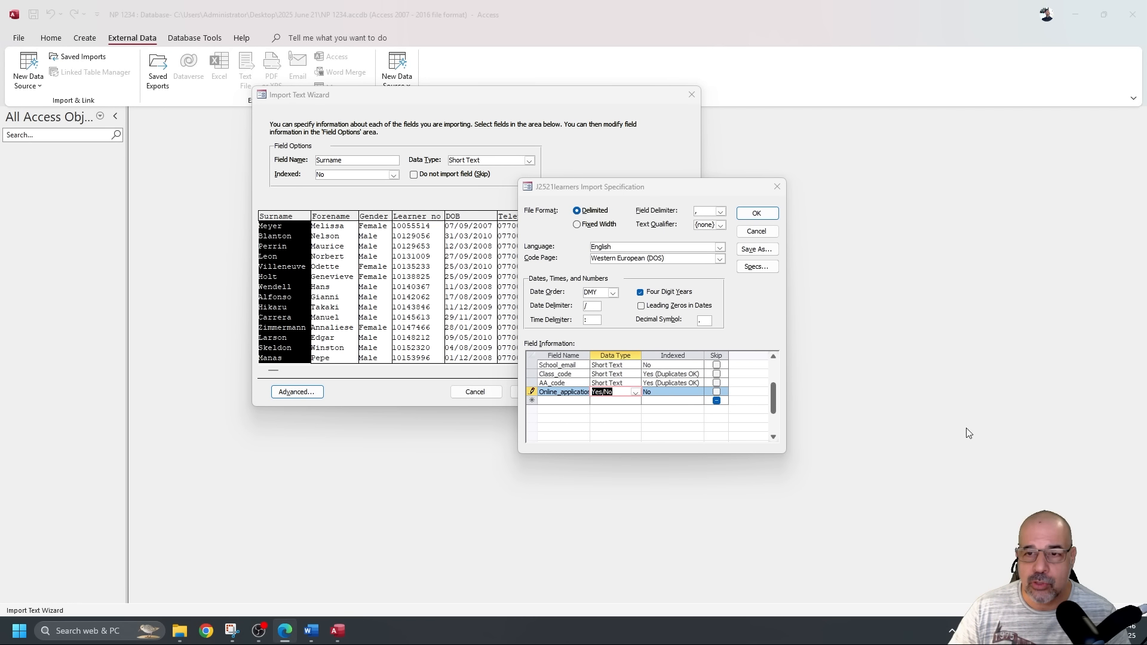
left_click(756, 214)
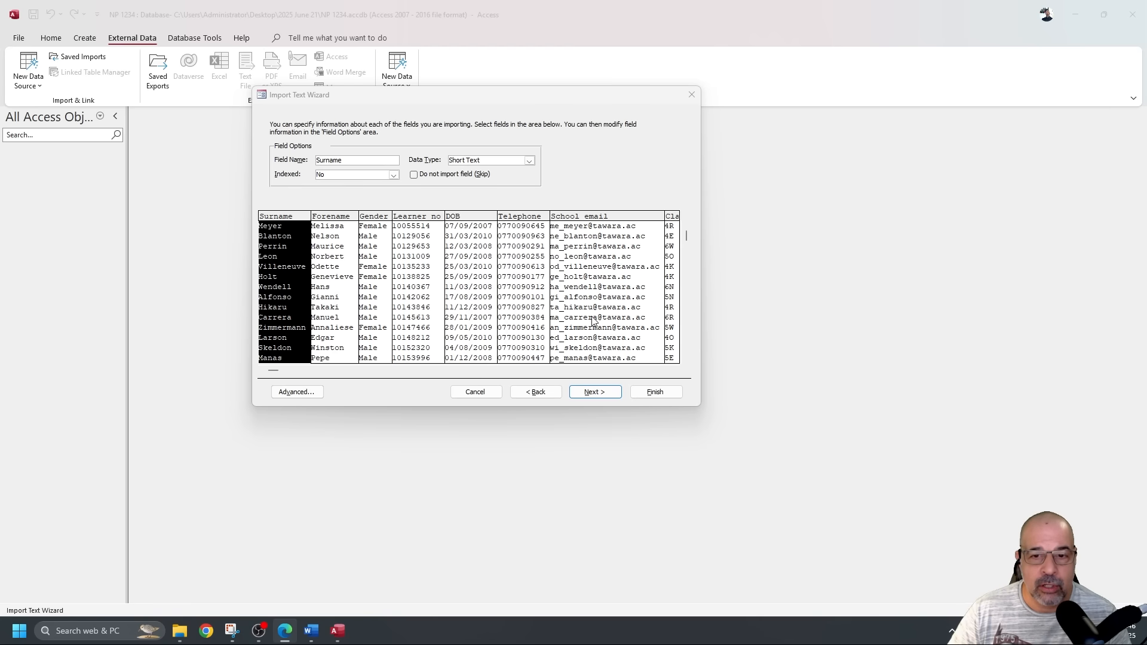
left_click(595, 392)
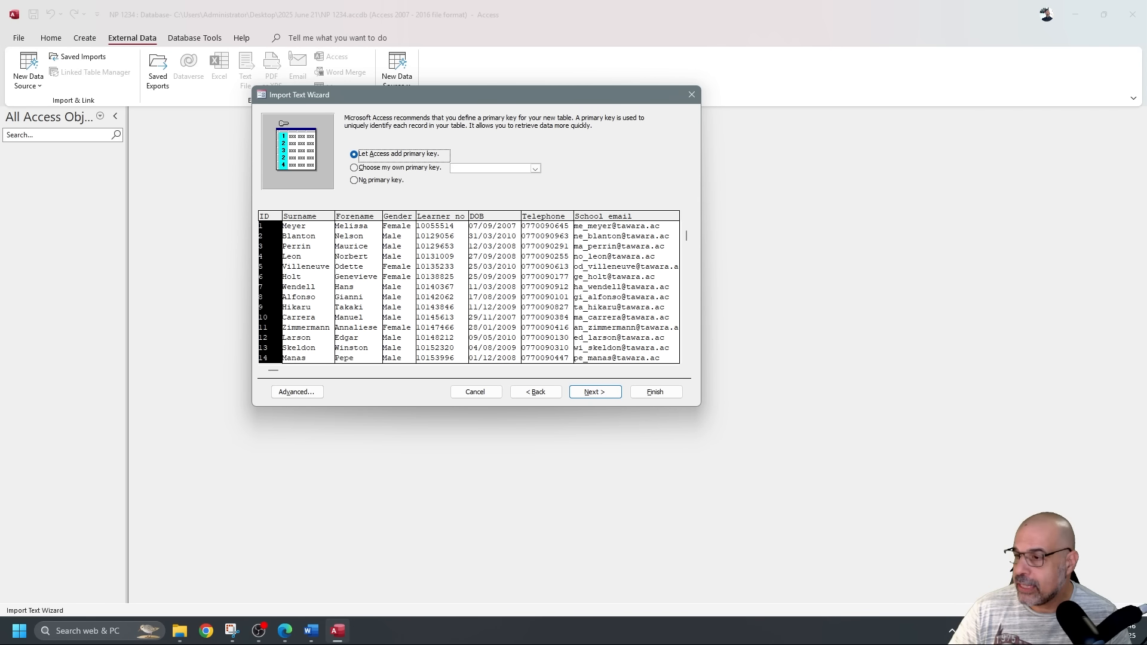
left_click(535, 169)
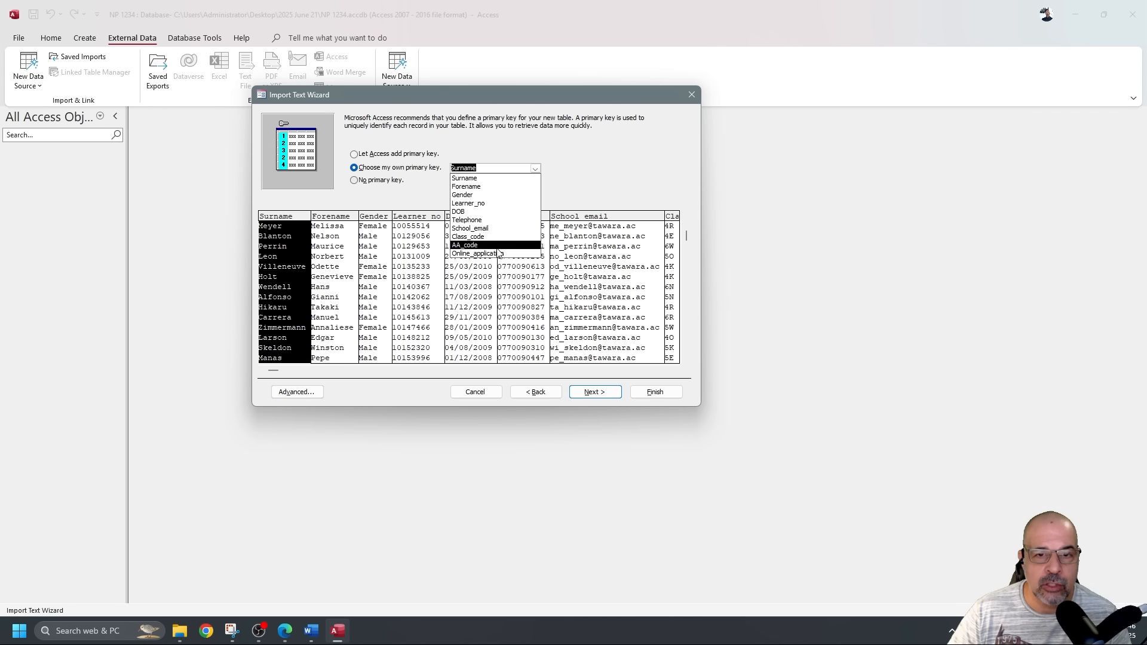
left_click(489, 204)
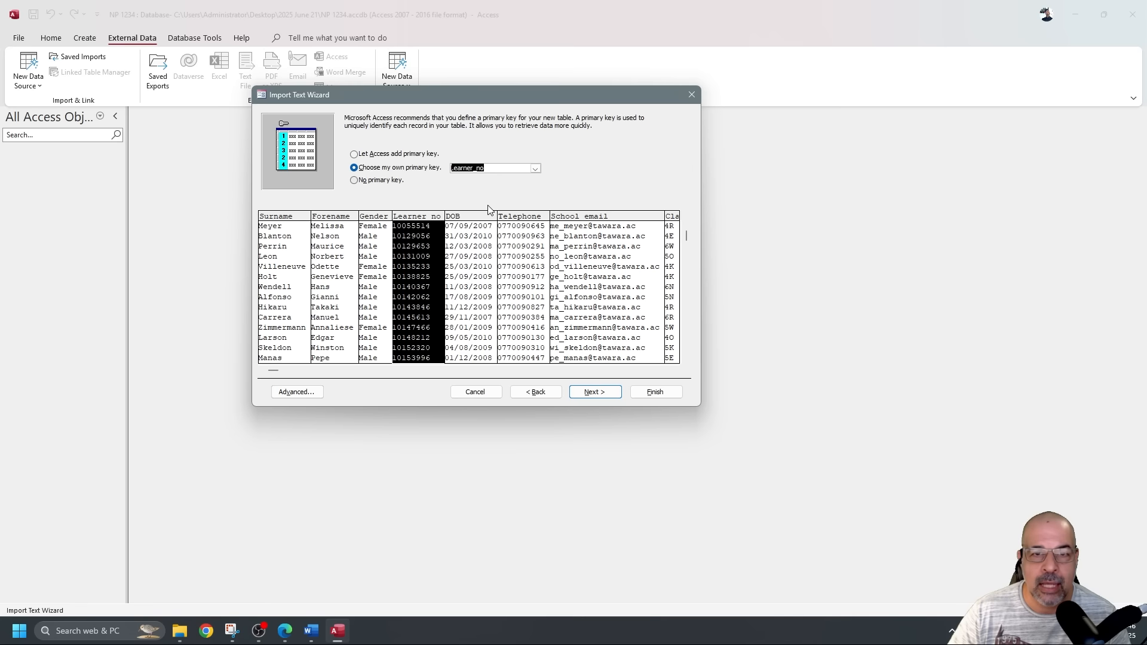
left_click(663, 397)
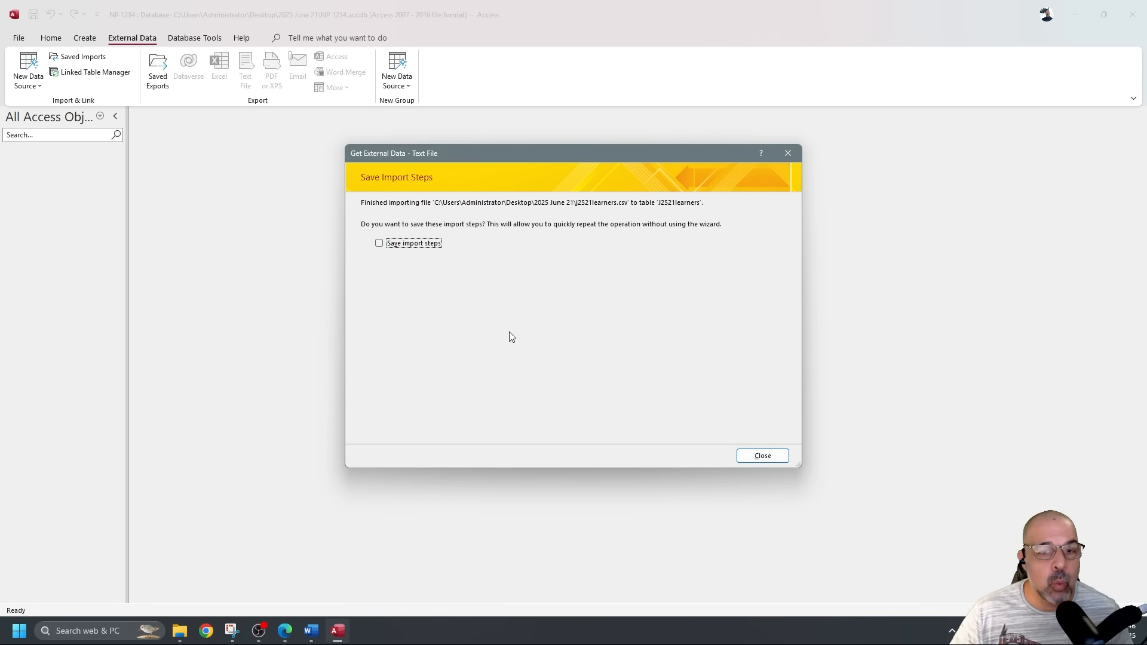
Close the Get External Data dialog with 'Save import steps' left unticked.
left_click(759, 458)
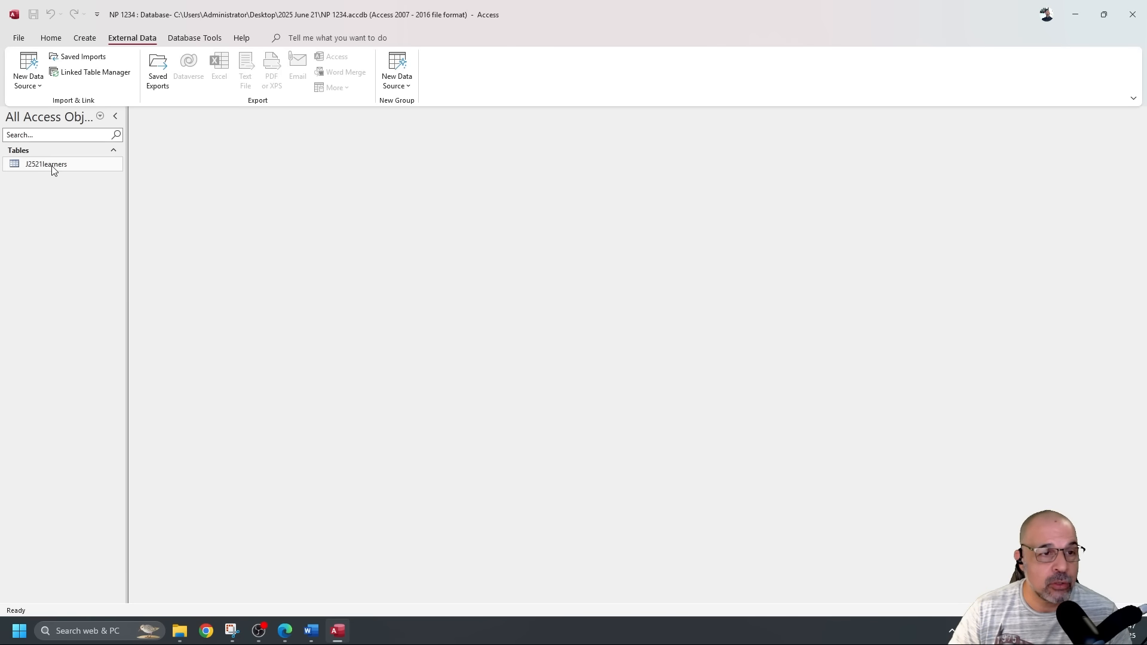
Show the J2521learners table in Design View from the Home tab.
double_click(53, 167)
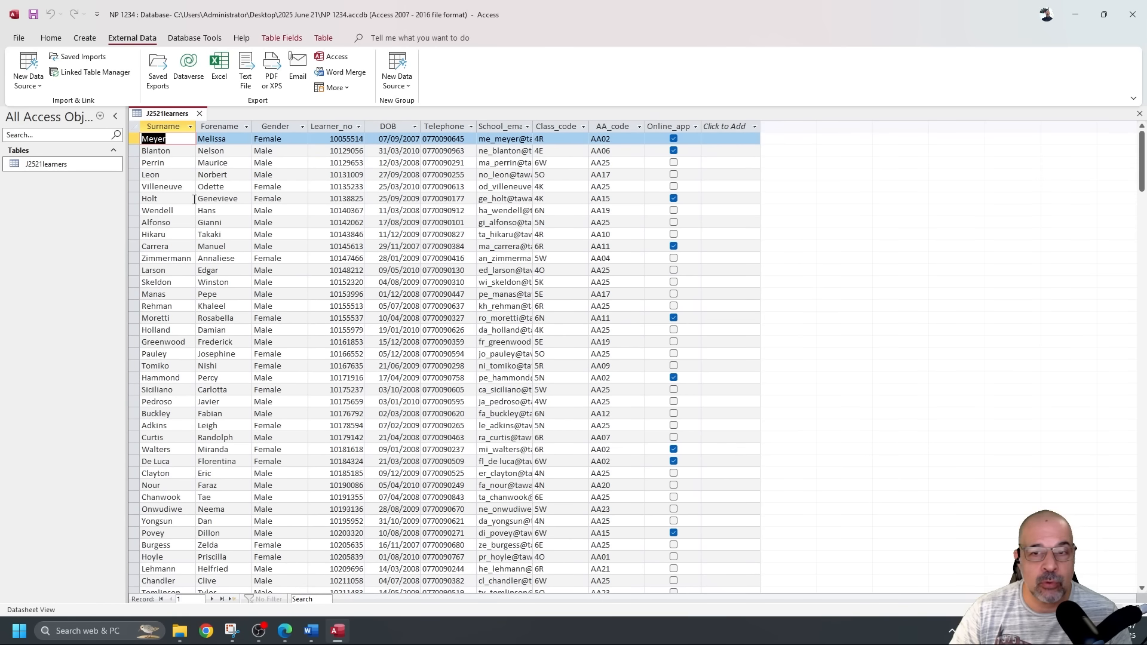
left_click(51, 38)
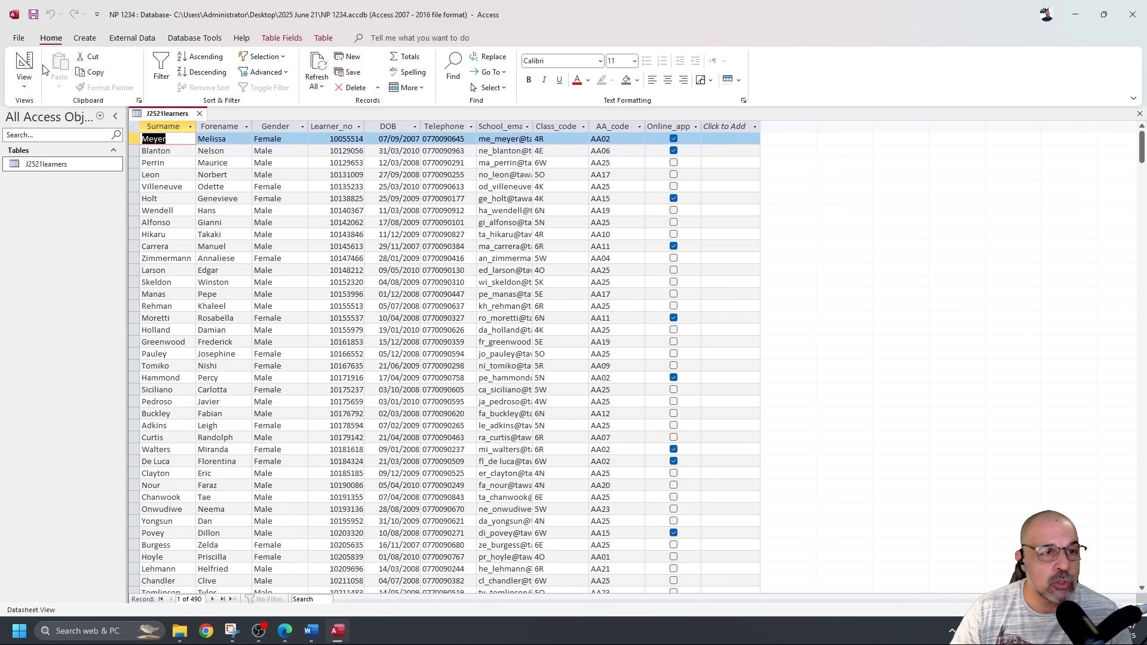
left_click(23, 63)
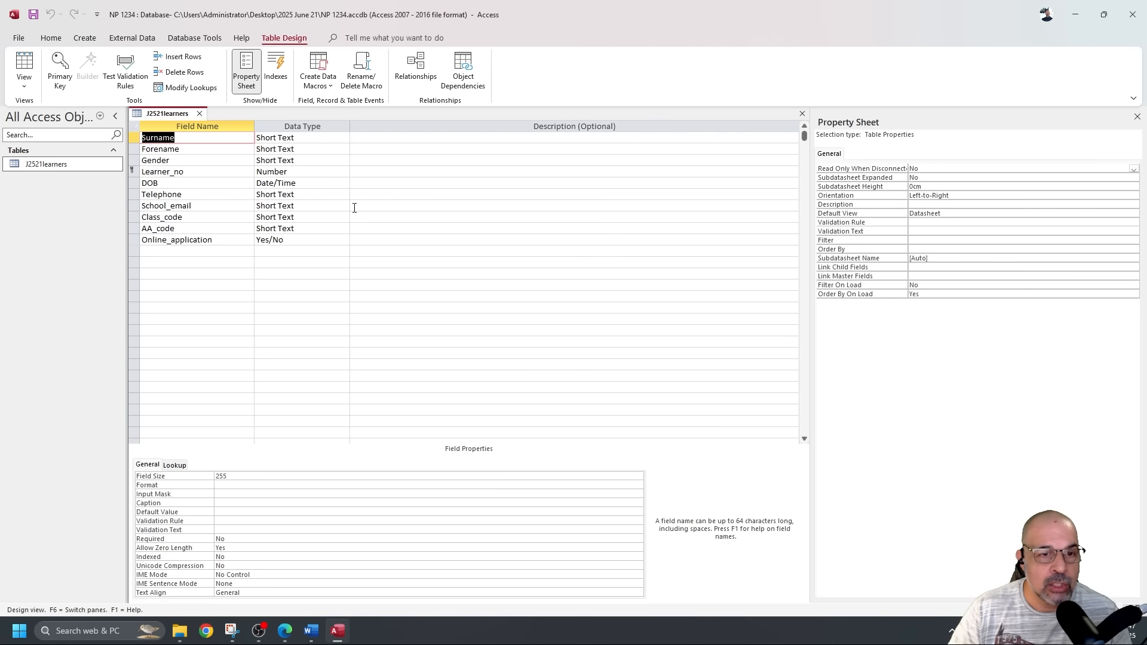
Set the DOB field's Format to Medium Date and confirm dates like 07-Sep-07 in Datasheet View.
left_click(334, 184)
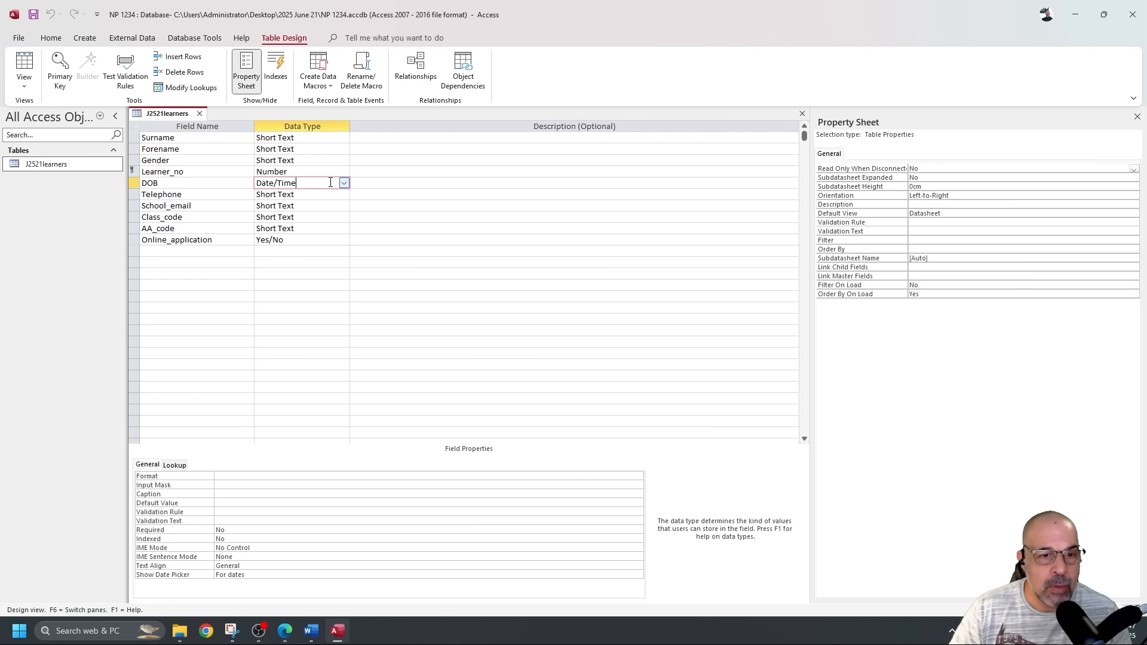
left_click(238, 475)
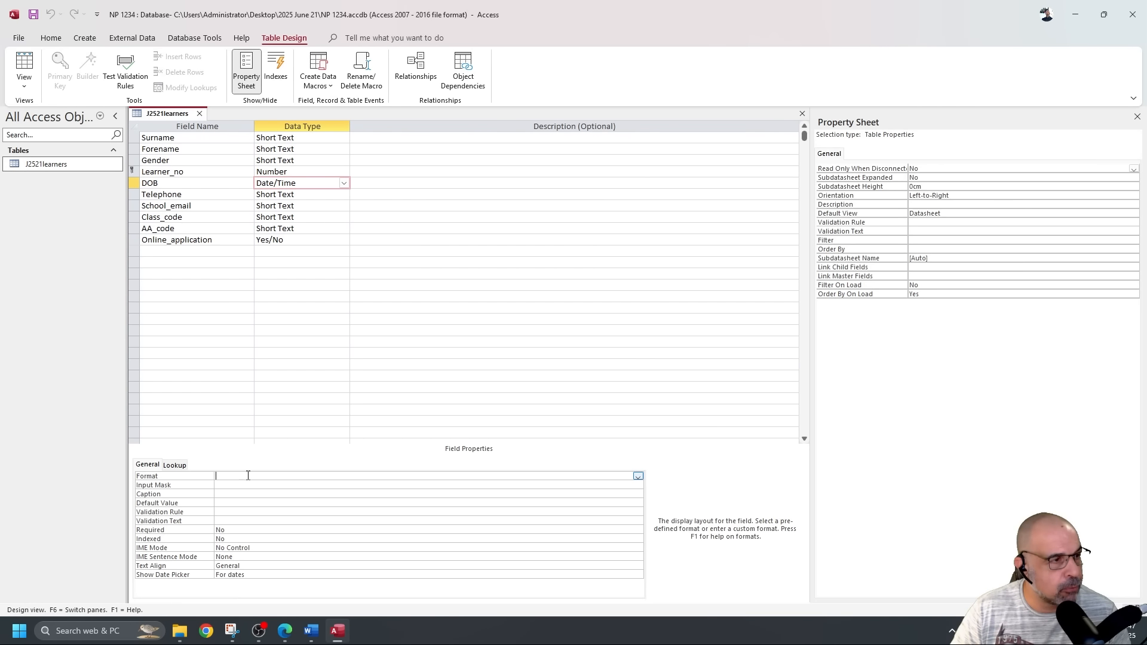
left_click(639, 477)
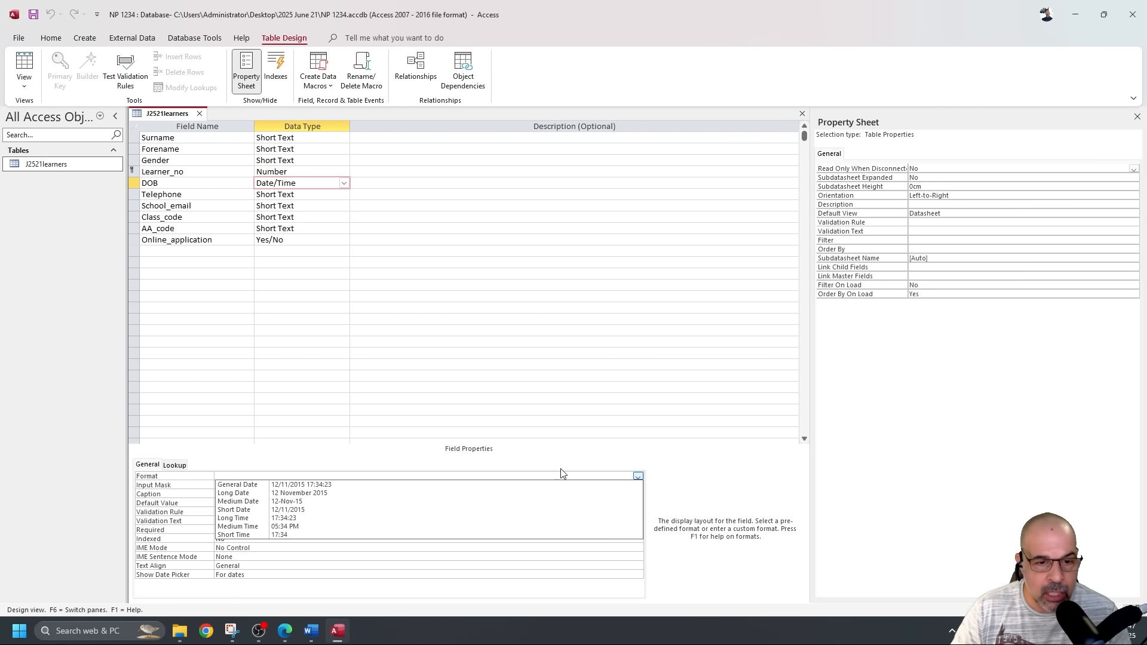
left_click(326, 504)
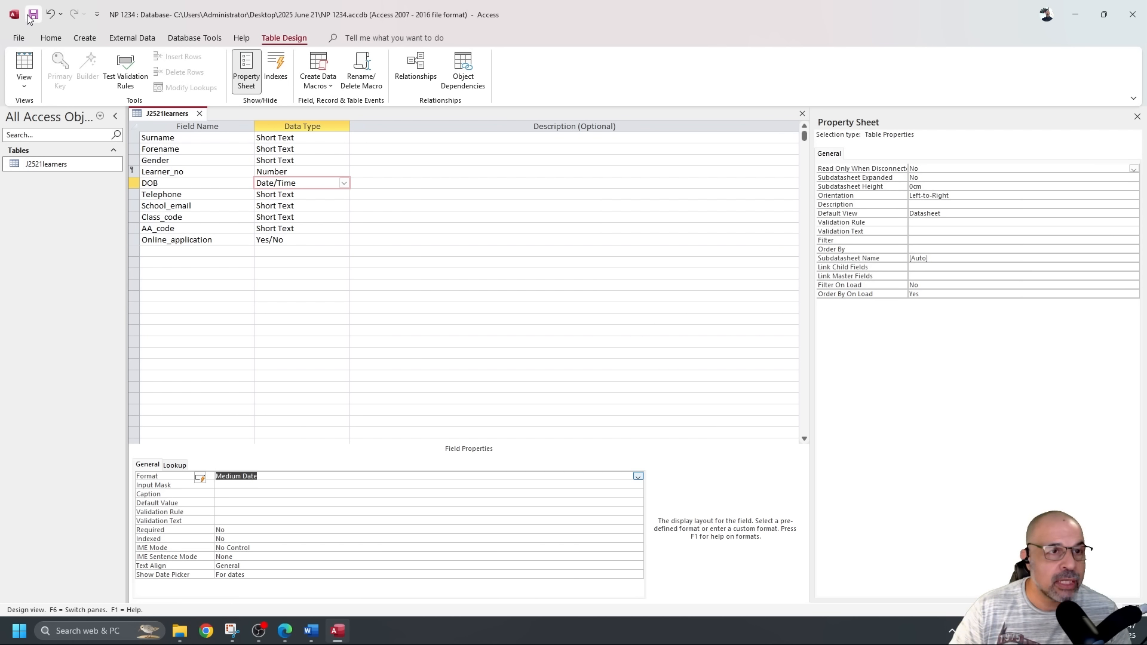
left_click(25, 62)
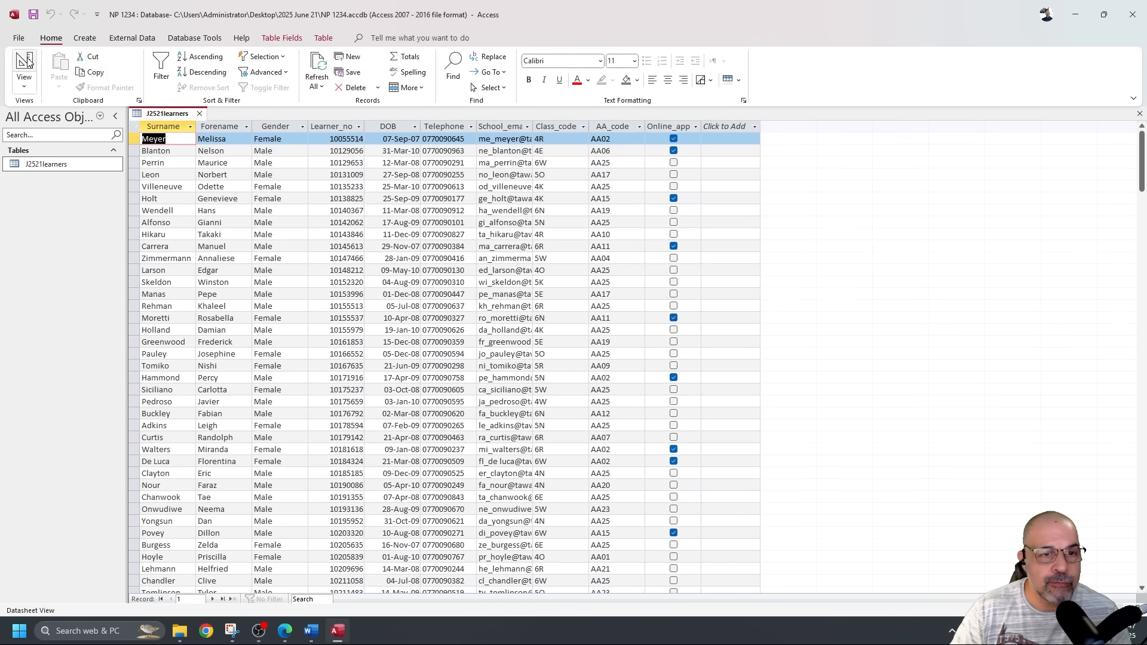
left_click(389, 151)
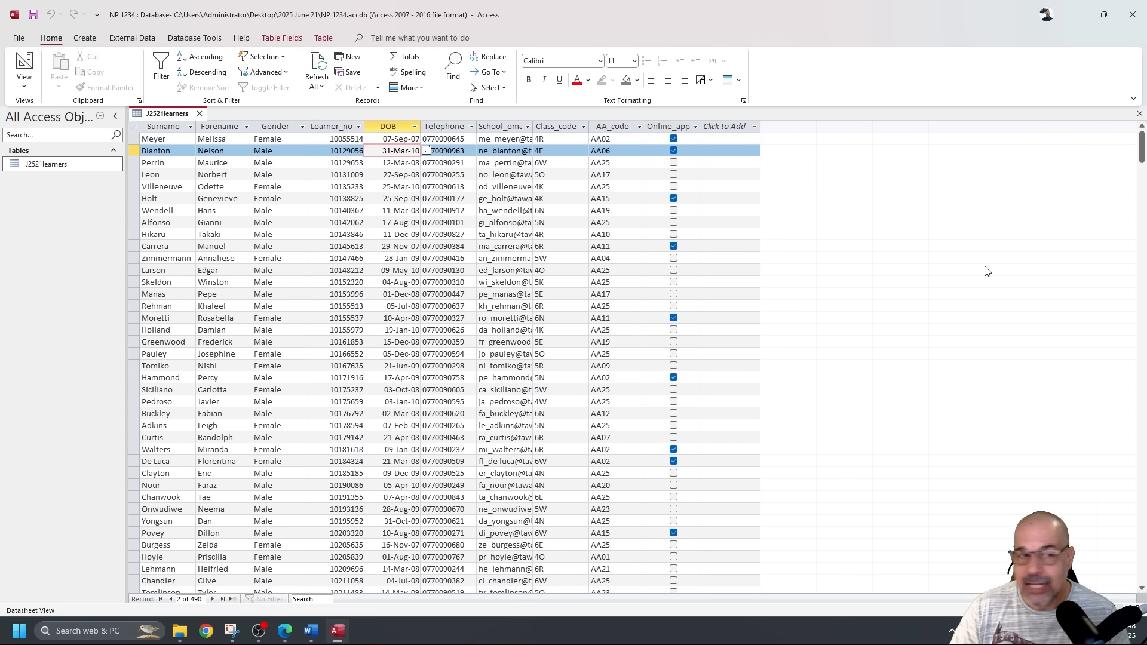
left_click(24, 63)
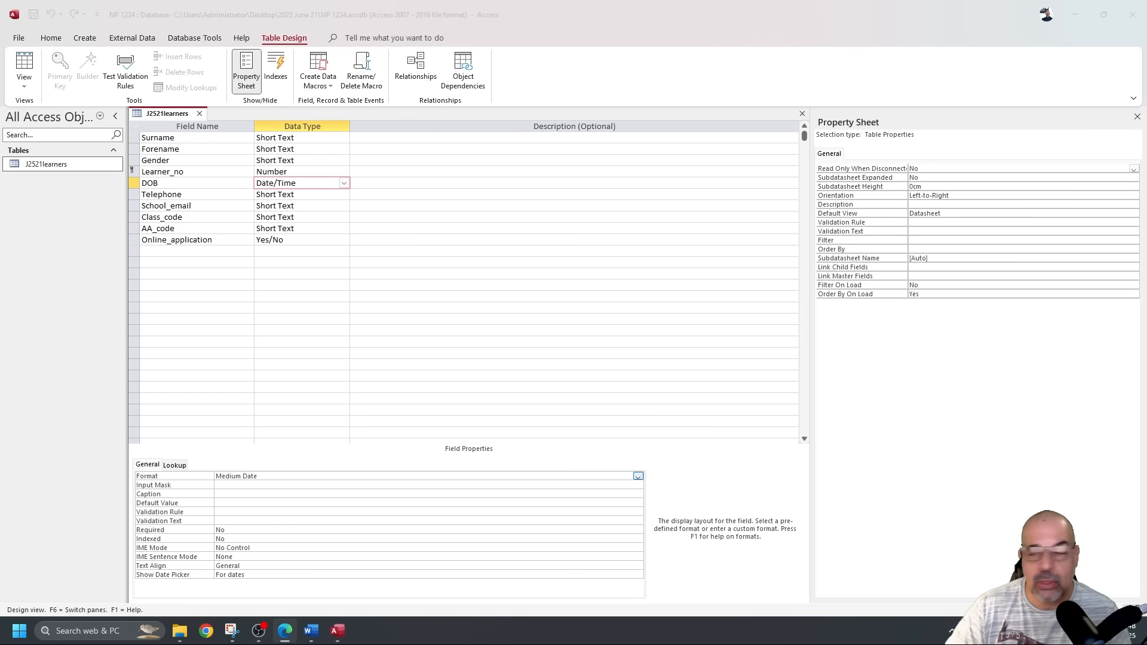
Check the question's Yes/No display requirement and the current Online_app values in the datasheet.
key("alt+Tab")
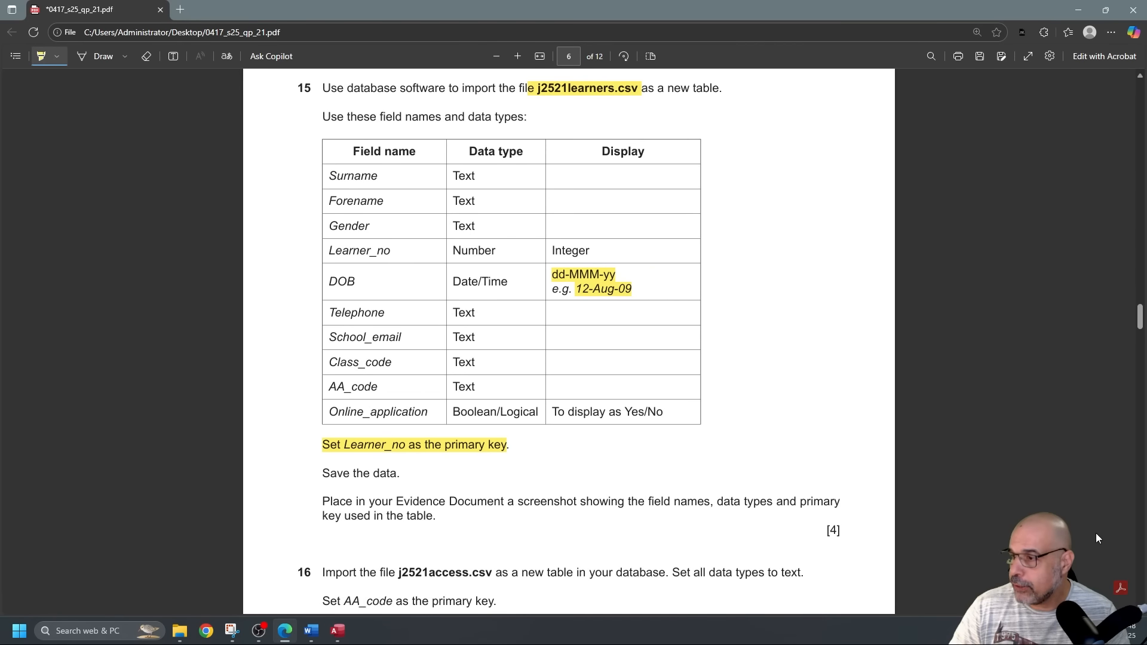
left_click_drag(626, 411, 664, 412)
key("alt+Tab")
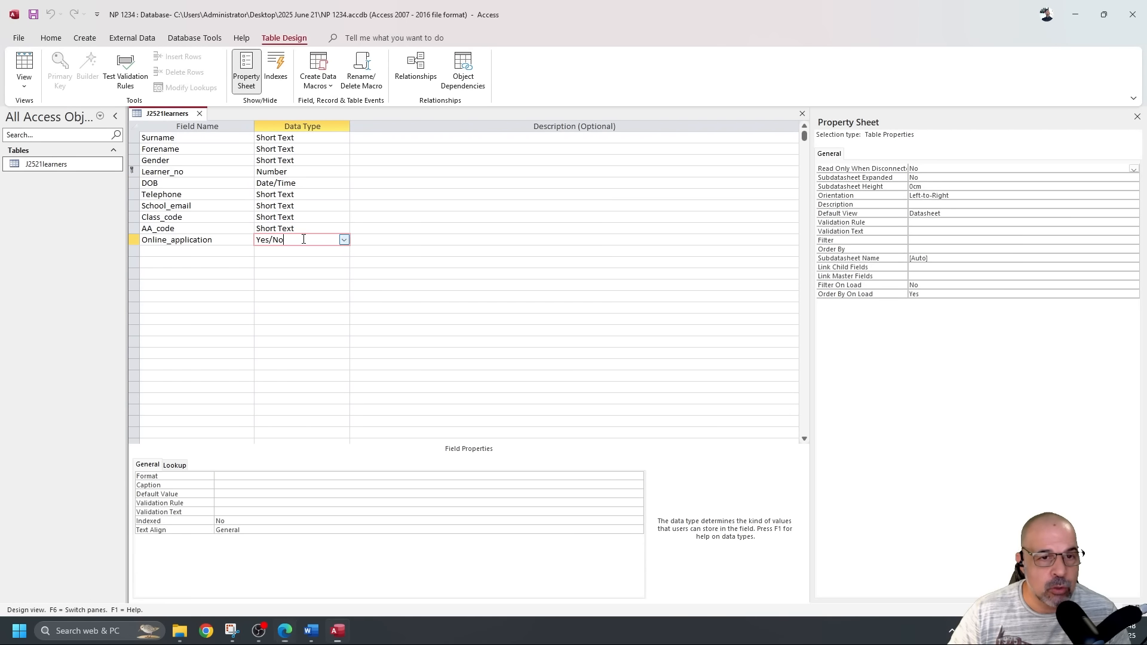
left_click(30, 69)
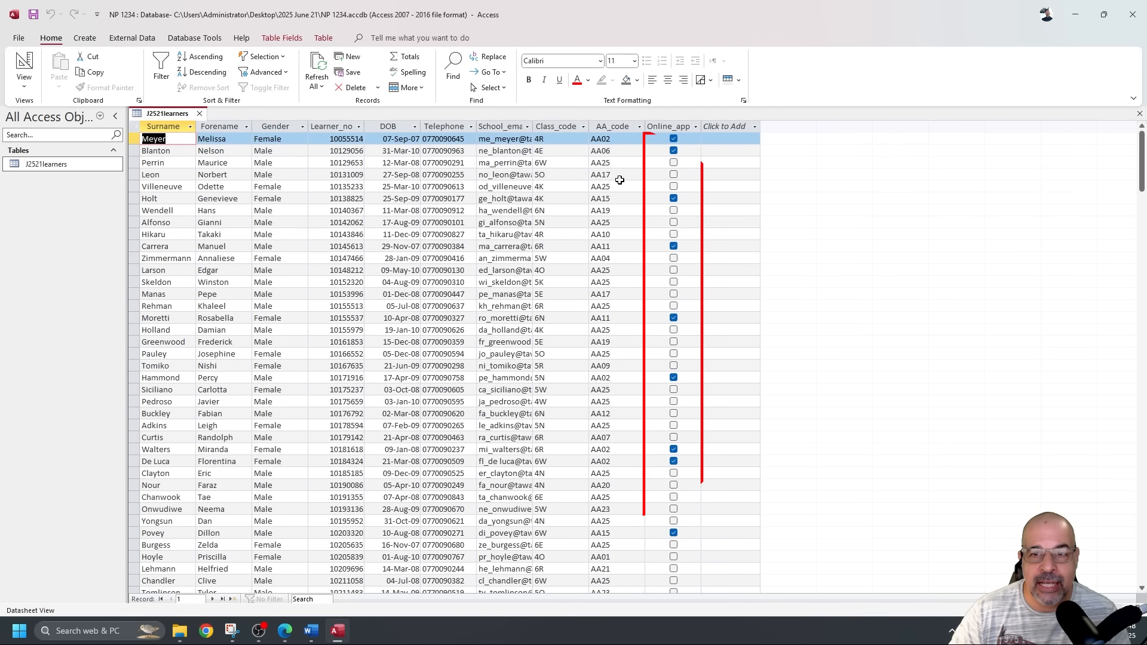
left_click(34, 65)
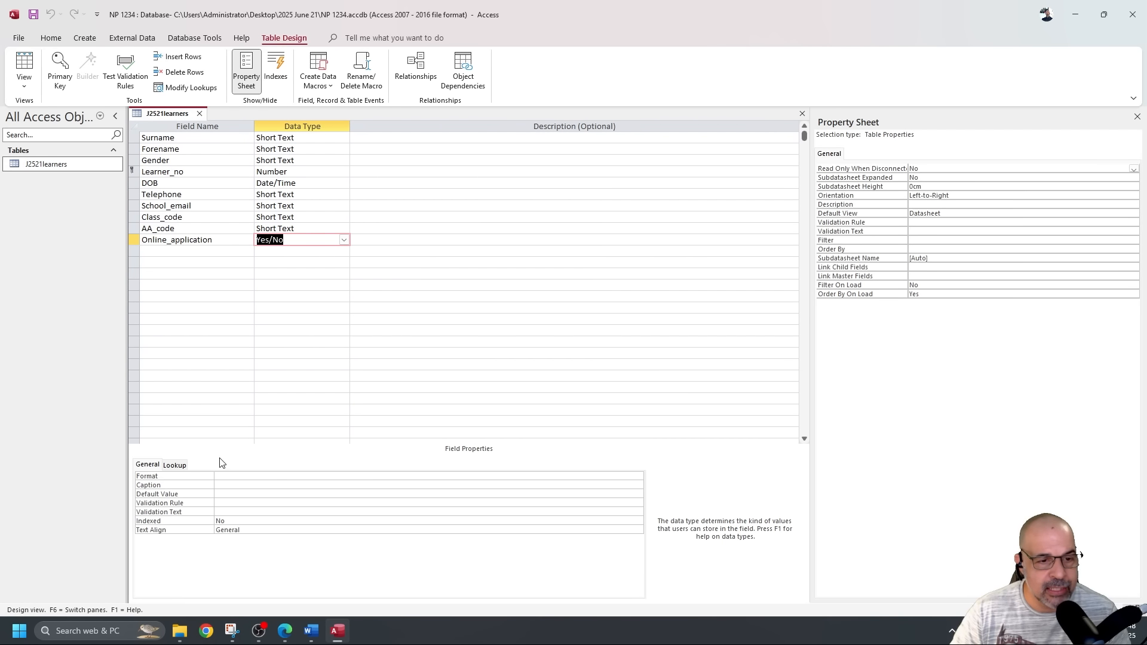
Give Online_application Yes/No format with a Text Box display control, save, and view the datasheet.
left_click(638, 477)
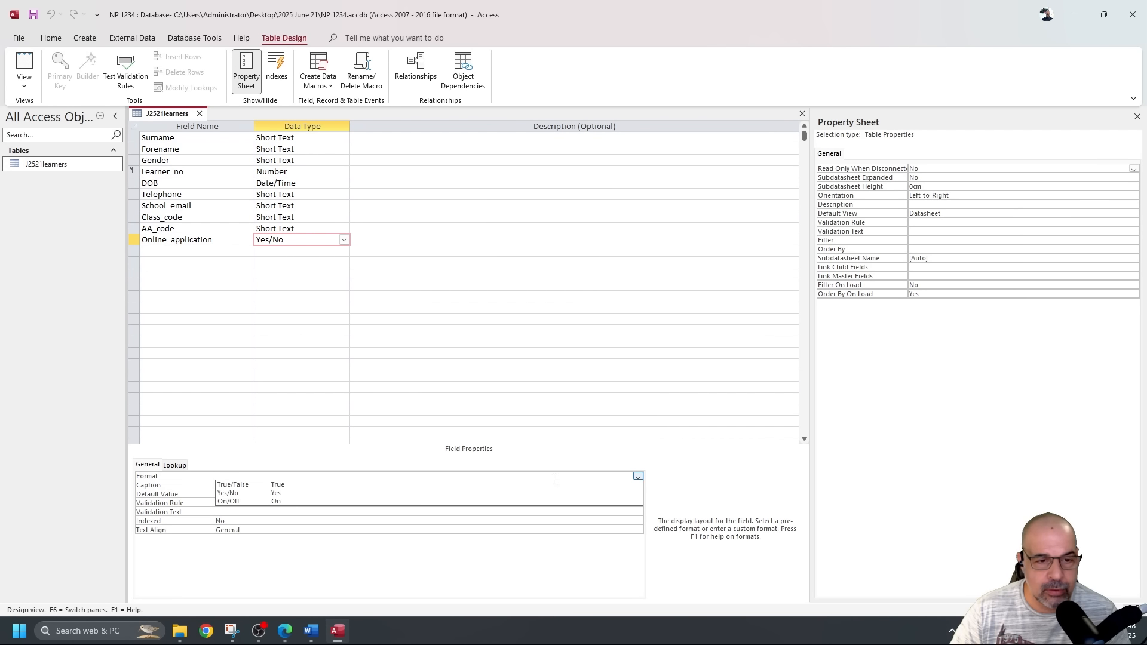
left_click(320, 493)
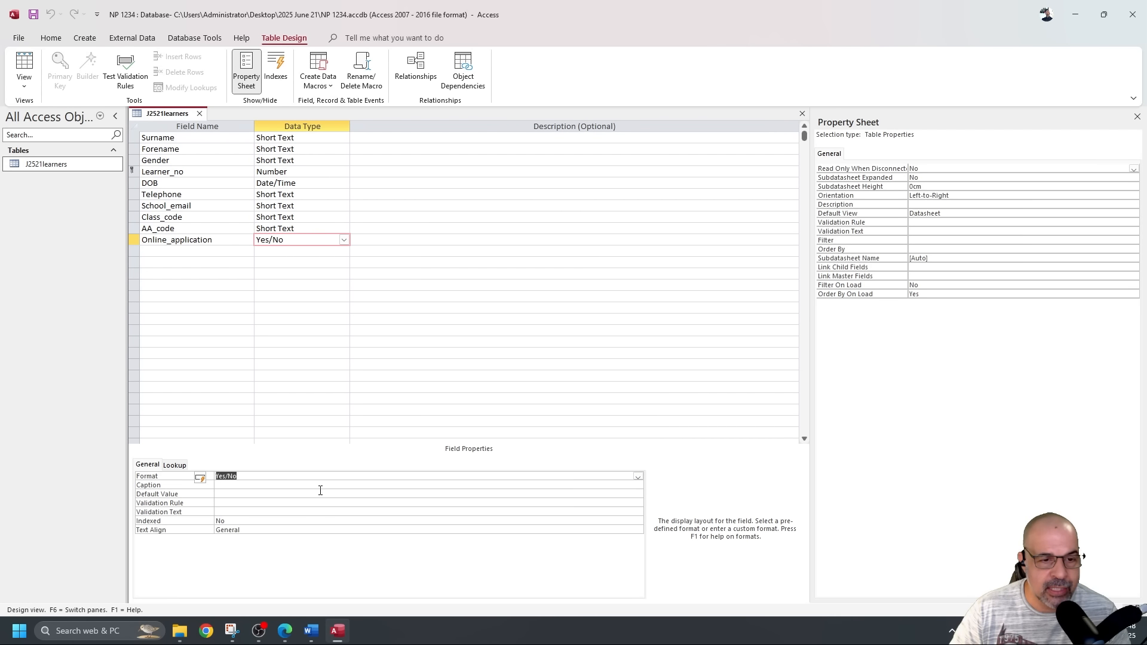
left_click(180, 467)
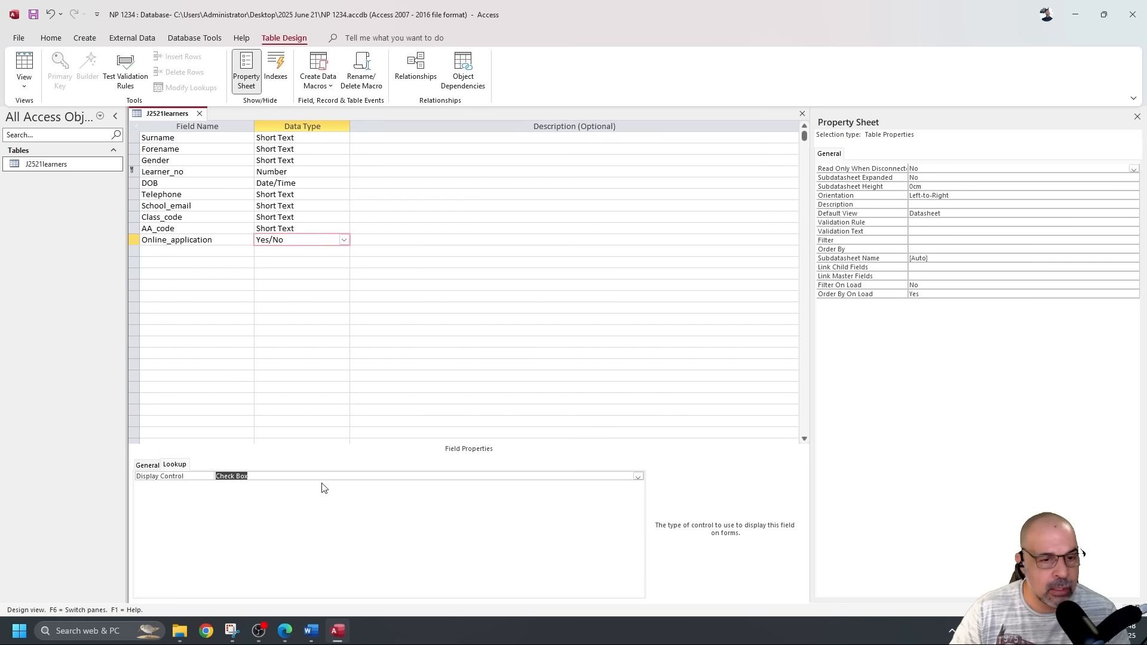
left_click(637, 477)
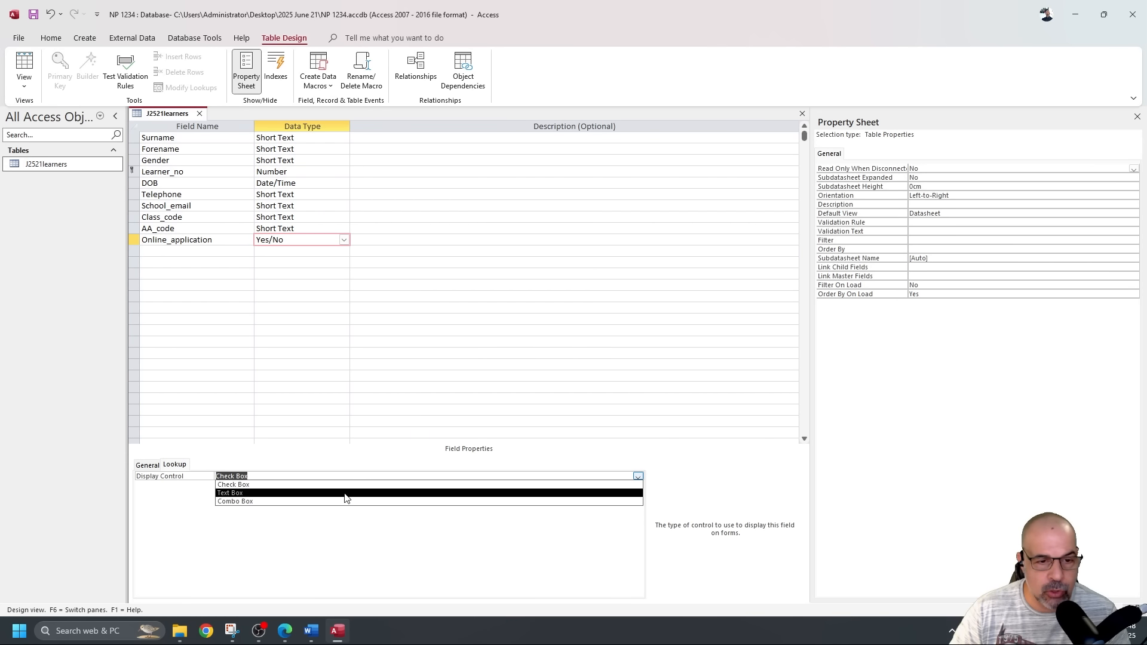
left_click(327, 500)
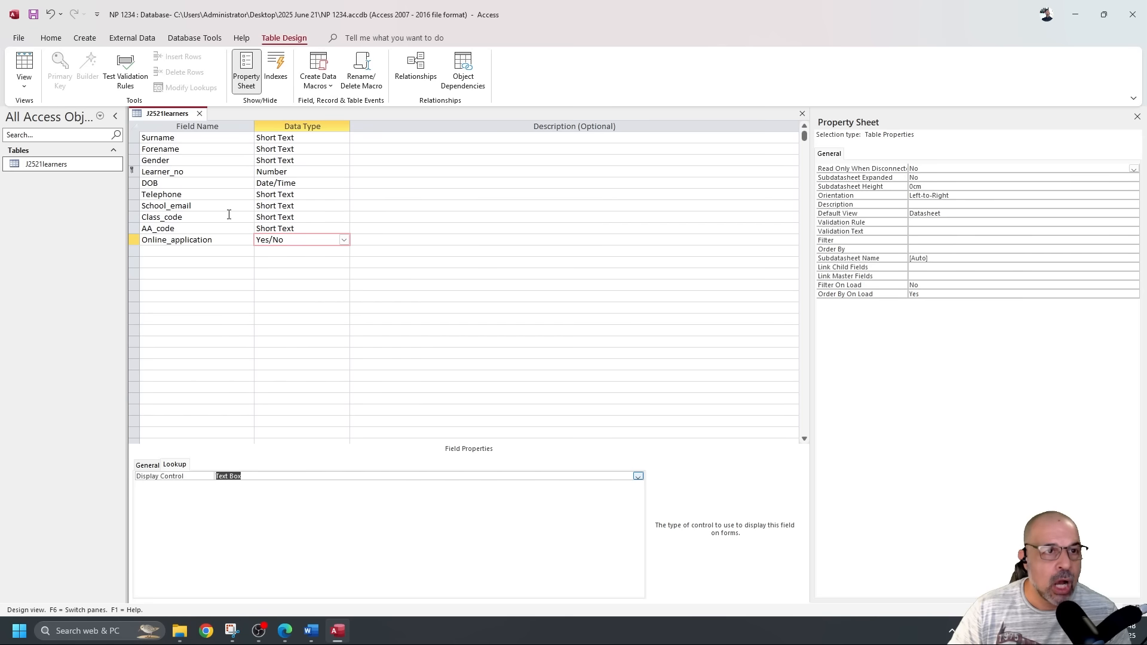
left_click(35, 17)
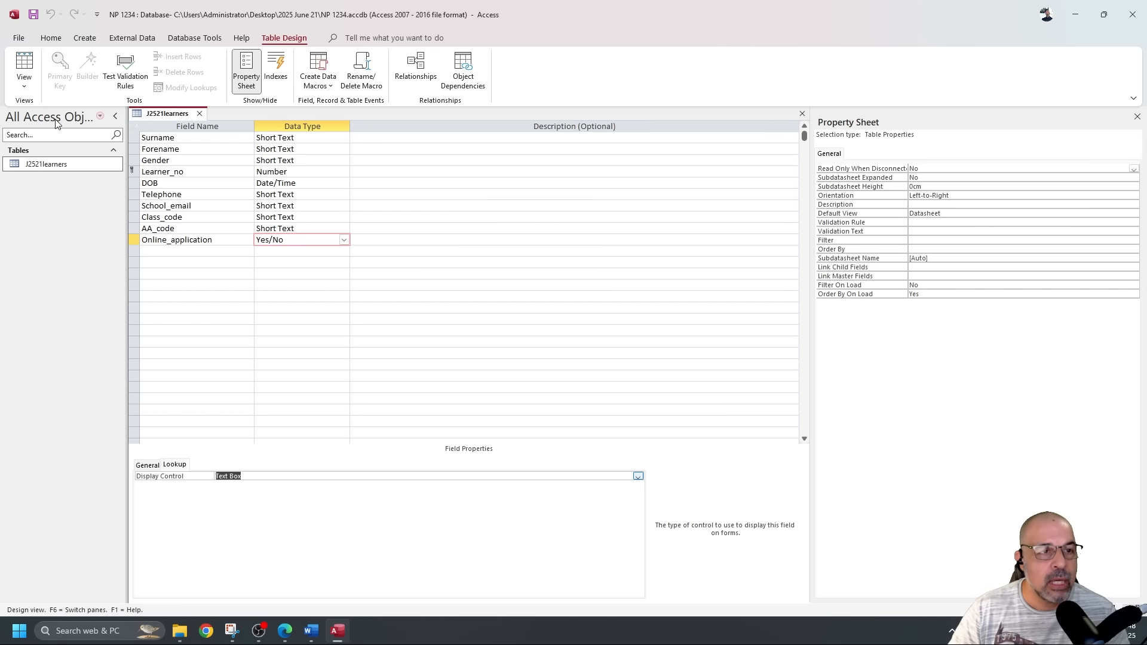
left_click(24, 63)
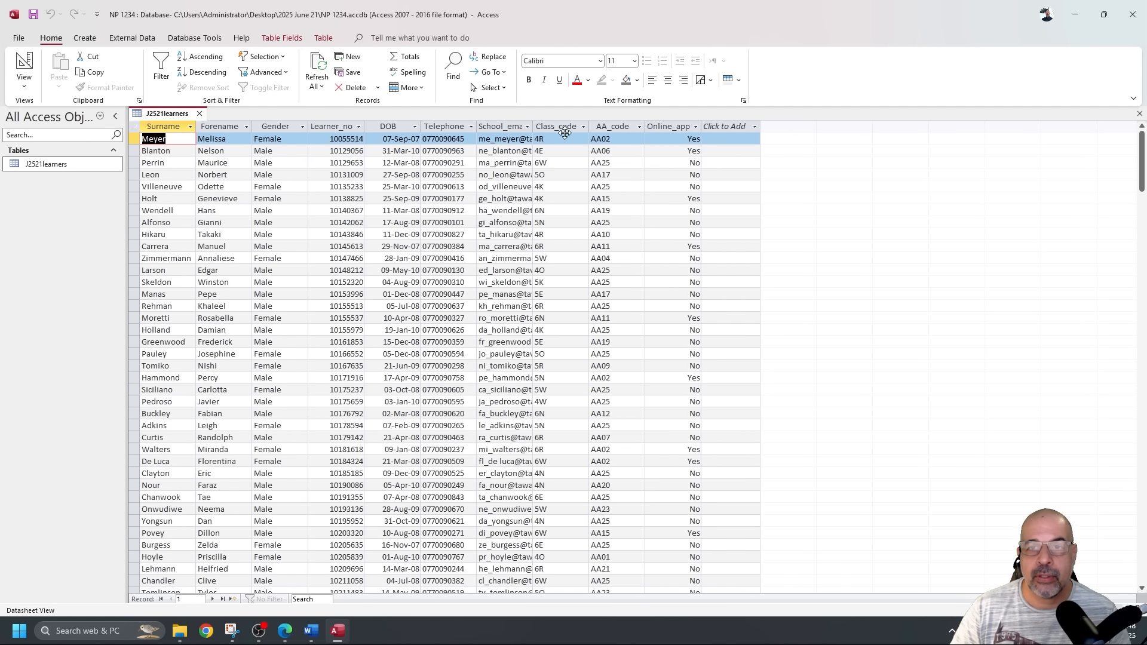
Check the Online_app Yes/No and DOB 07-Sep-07 columns across the 490 records, then return to Design View.
left_click(668, 127)
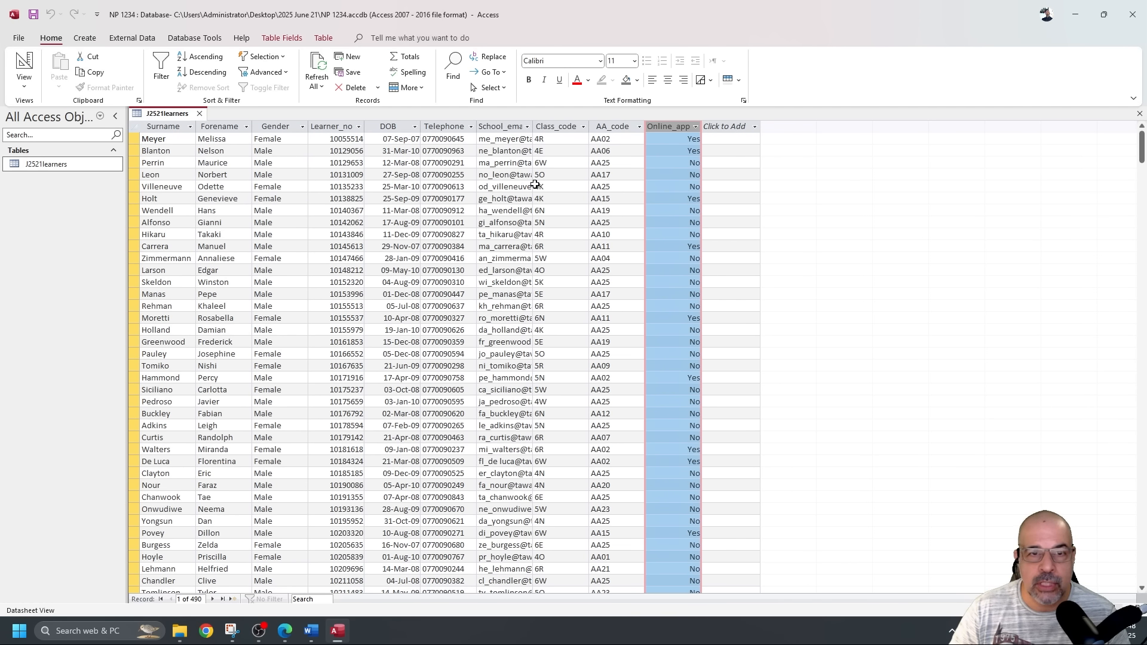
left_click(397, 122)
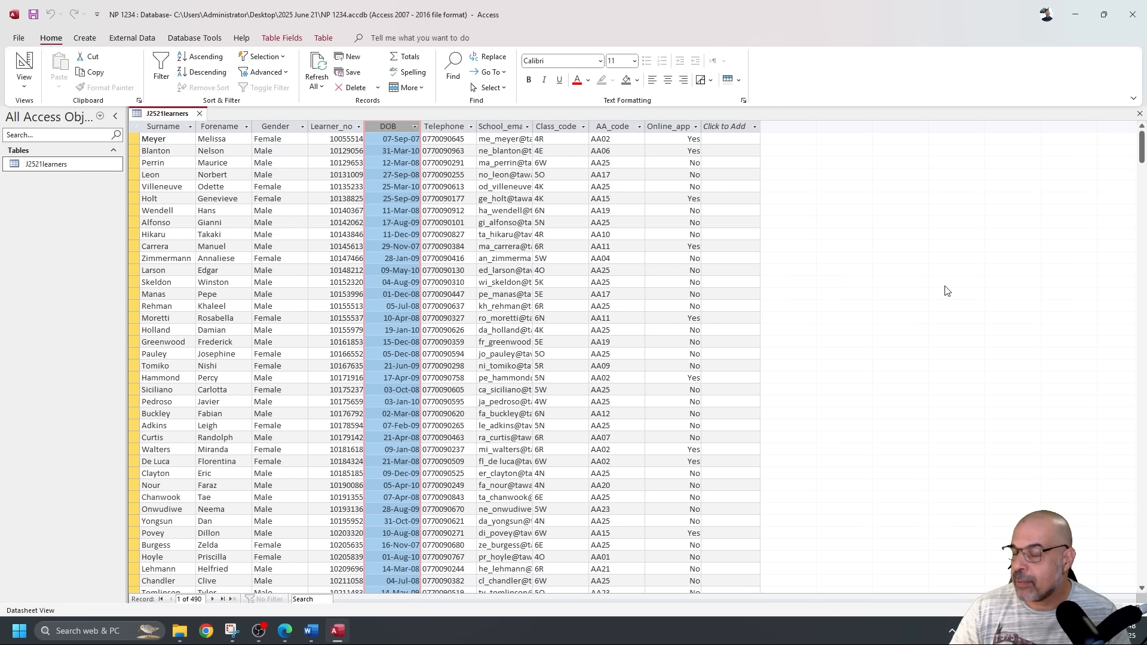
left_click(24, 67)
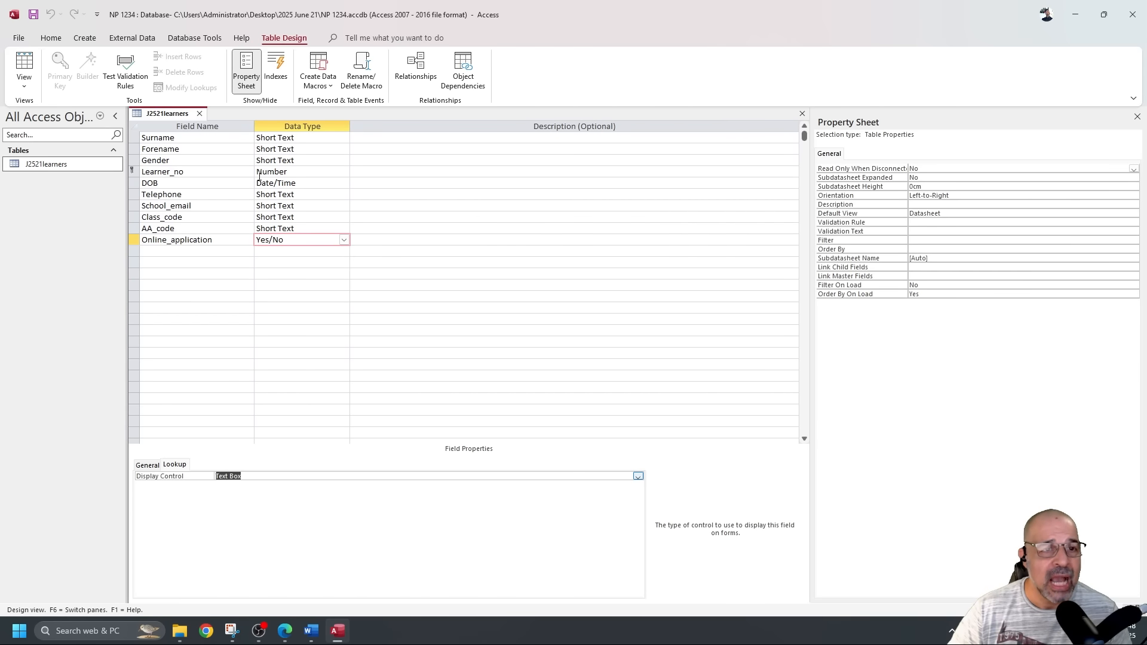
Snip the J2521learners field names and data types region with Snipping Tool.
left_click(237, 628)
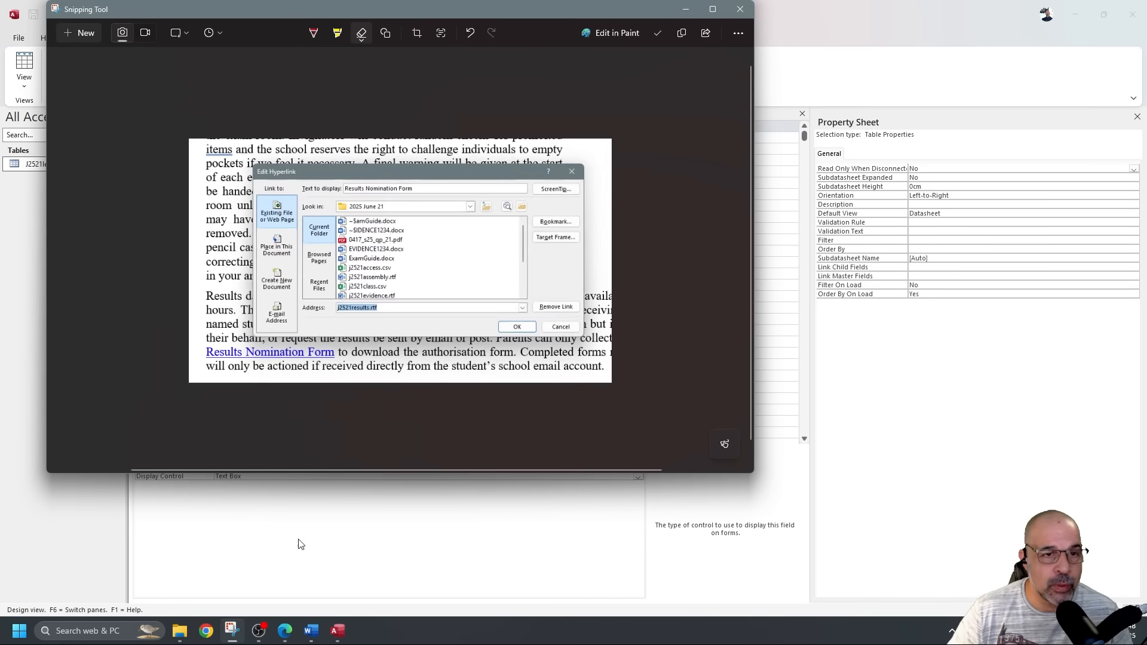
left_click(82, 35)
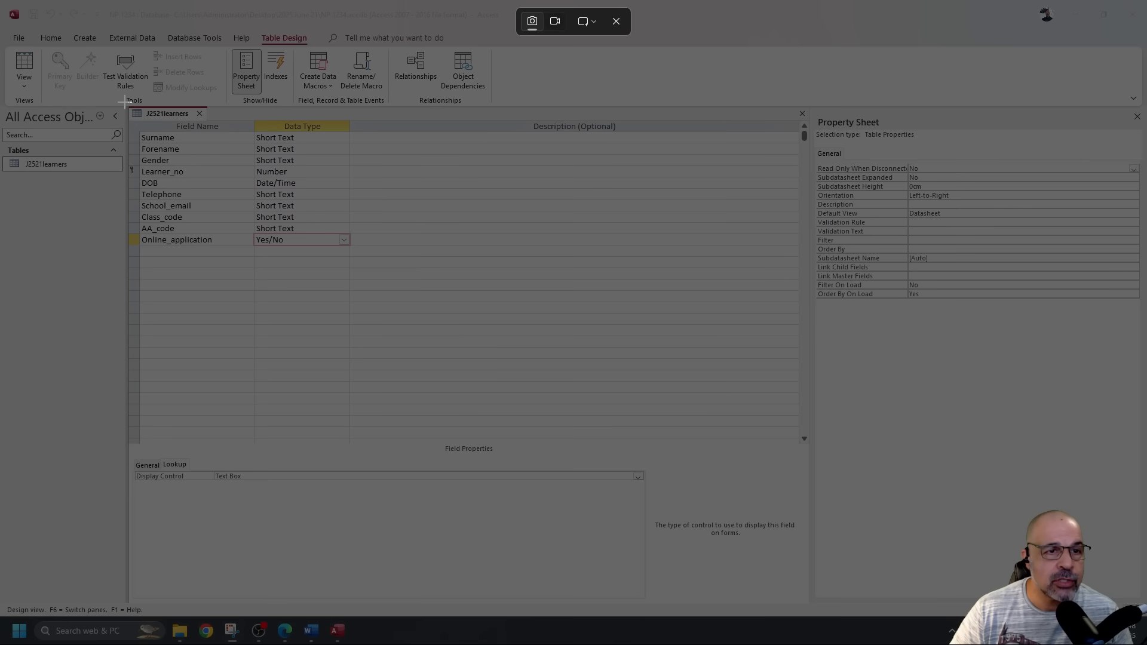
left_click_drag(124, 101, 364, 263)
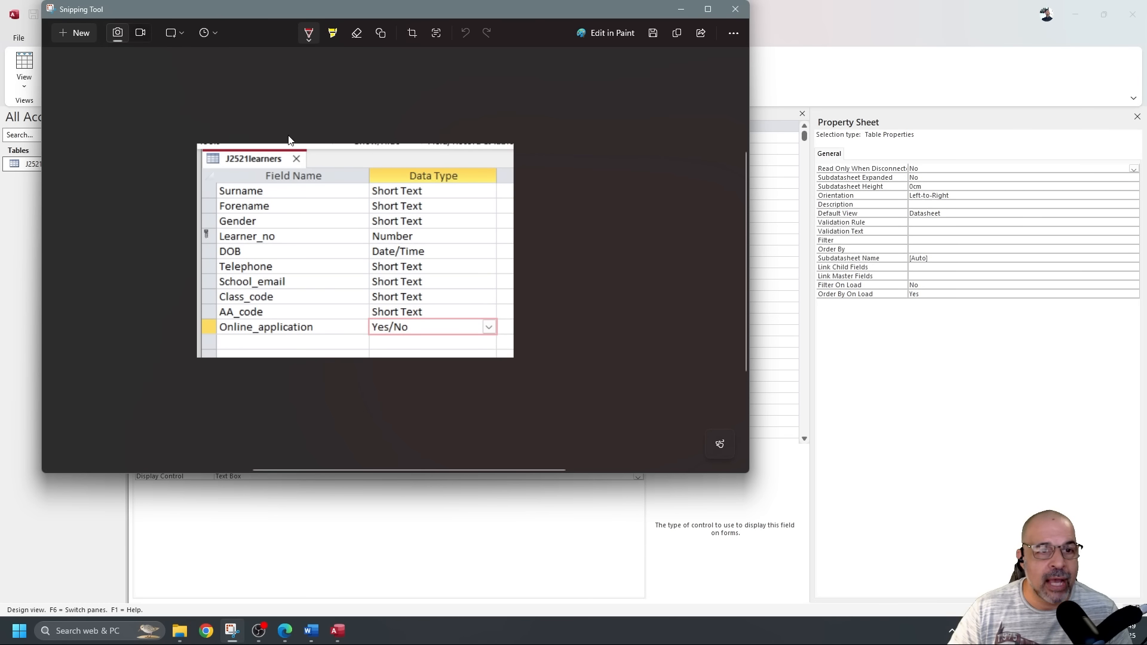
Try red pen marks on the table name, primary key and field names, then erase them all.
left_click_drag(260, 169, 296, 167)
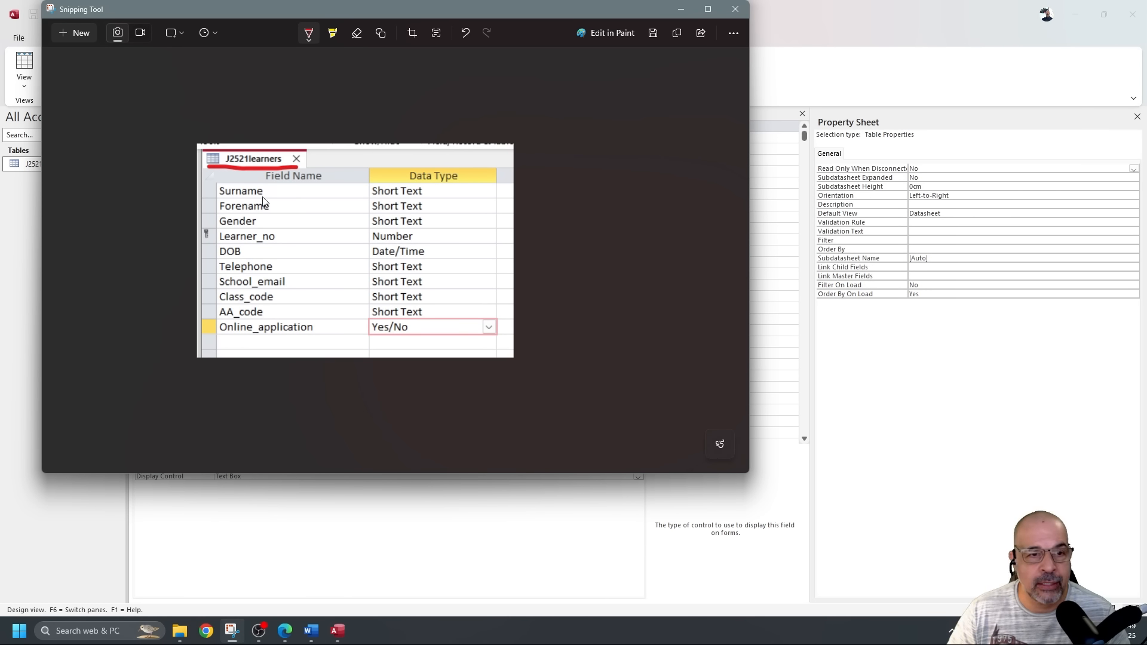
mouse_move(209, 225)
left_mouse_down()
mouse_move(199, 224)
mouse_move(196, 242)
mouse_move(217, 243)
mouse_move(210, 231)
left_mouse_up()
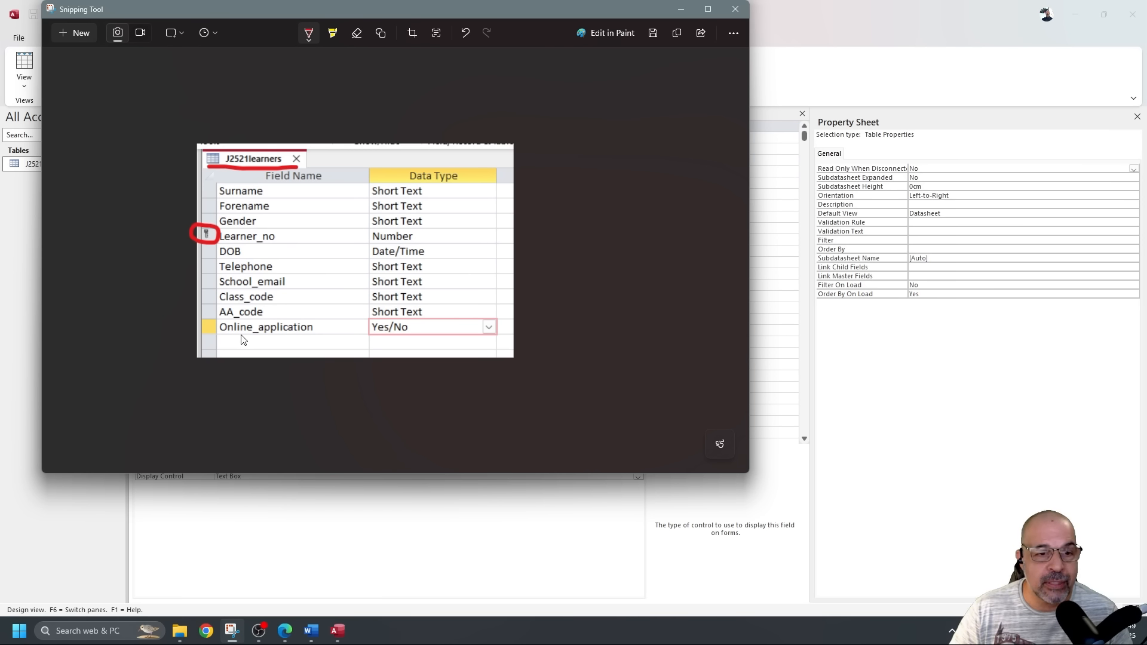
left_click_drag(277, 191, 266, 331)
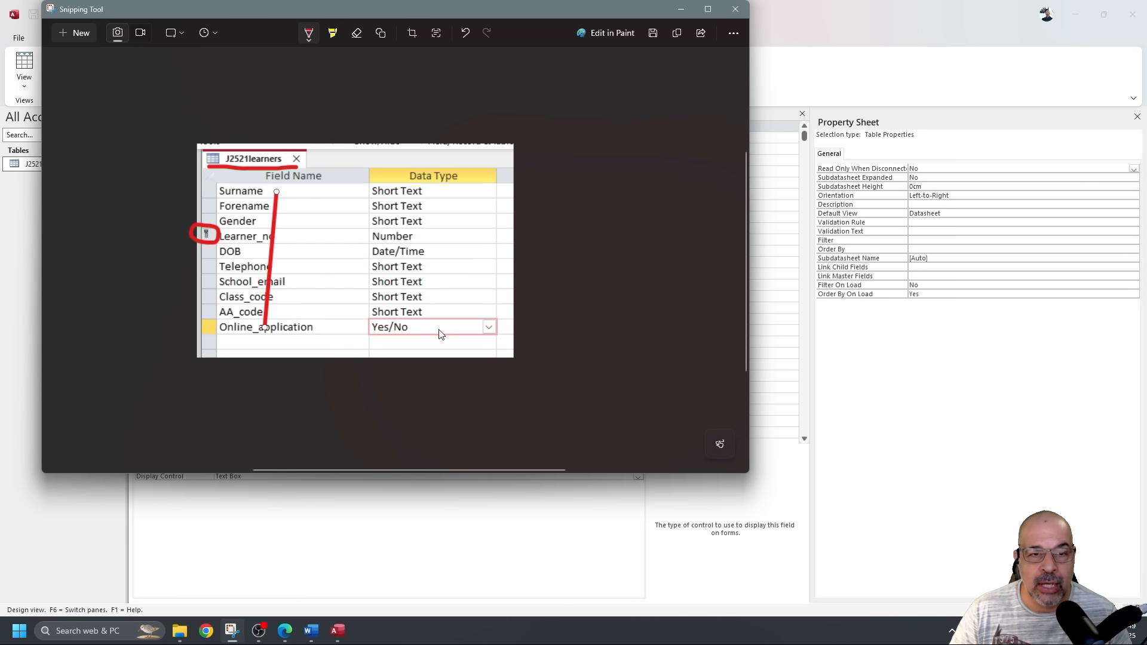
left_click(357, 34)
mouse_move(280, 163)
left_mouse_down()
mouse_move(251, 168)
mouse_move(281, 275)
left_mouse_up()
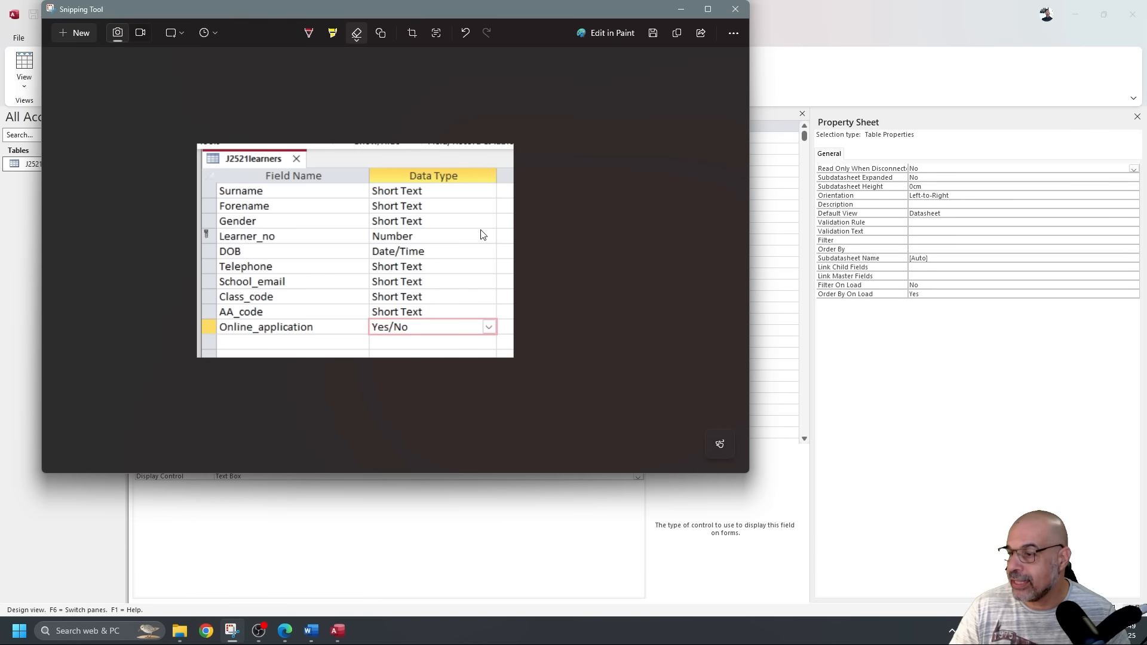
left_click(312, 630)
Paste the table design screenshot under Step 15 evidence and shrink it by its corner handle.
scroll(435, 432, "down", 1)
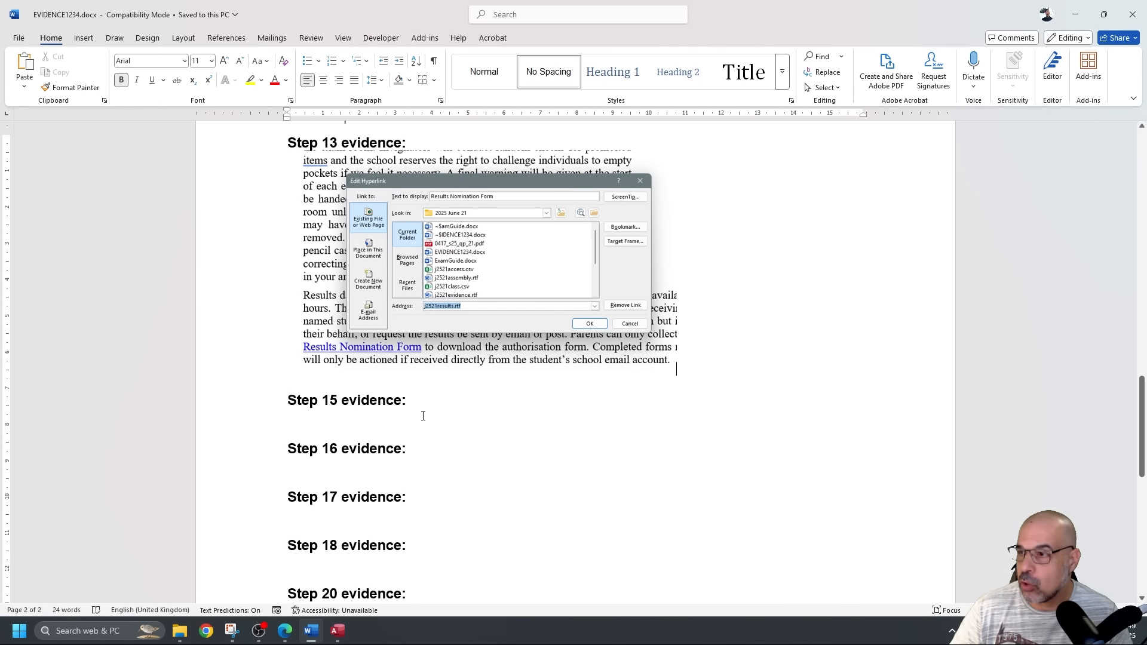
left_click(413, 416)
key("ctrl+v")
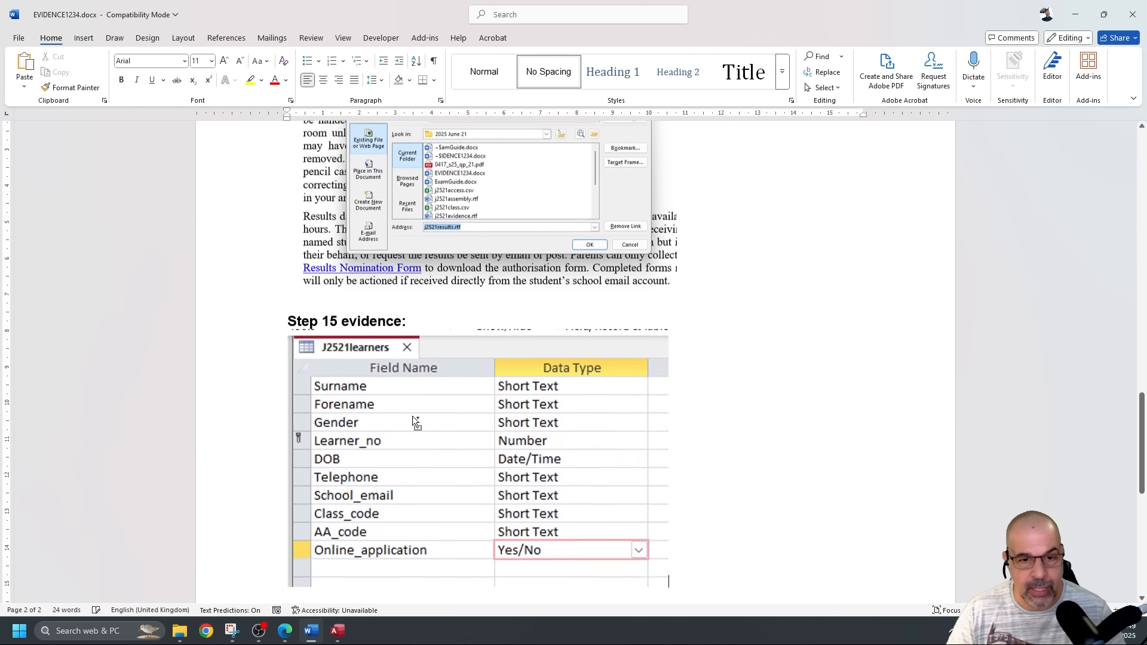
scroll(412, 416, "down", 3)
left_click(423, 418)
left_click_drag(670, 571, 527, 439)
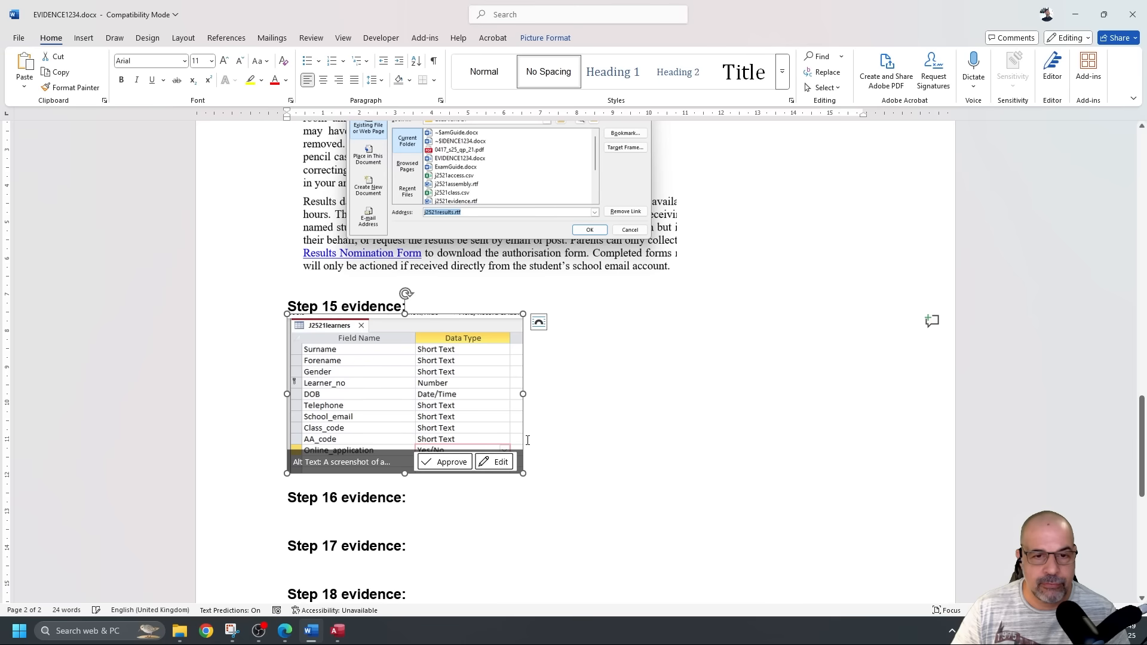
scroll(527, 439, "down", 6)
scroll(529, 450, "up", 6)
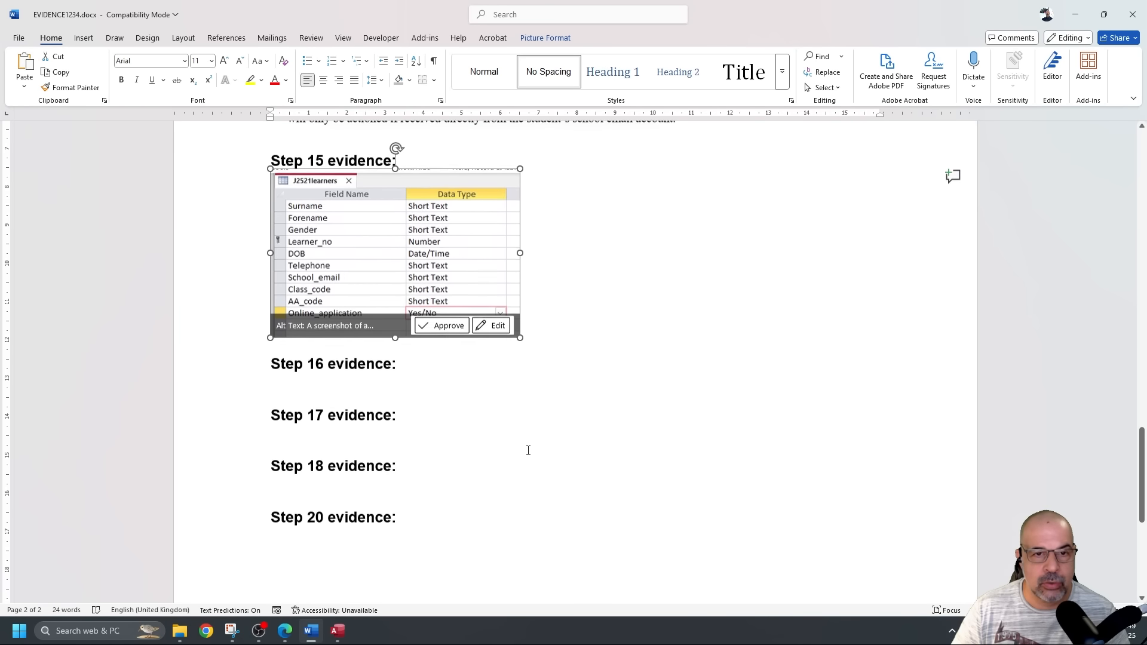
Save EVIDENCE1234.docx, close Snipping Tool and the J2521learners table design.
left_click(19, 38)
key("Escape")
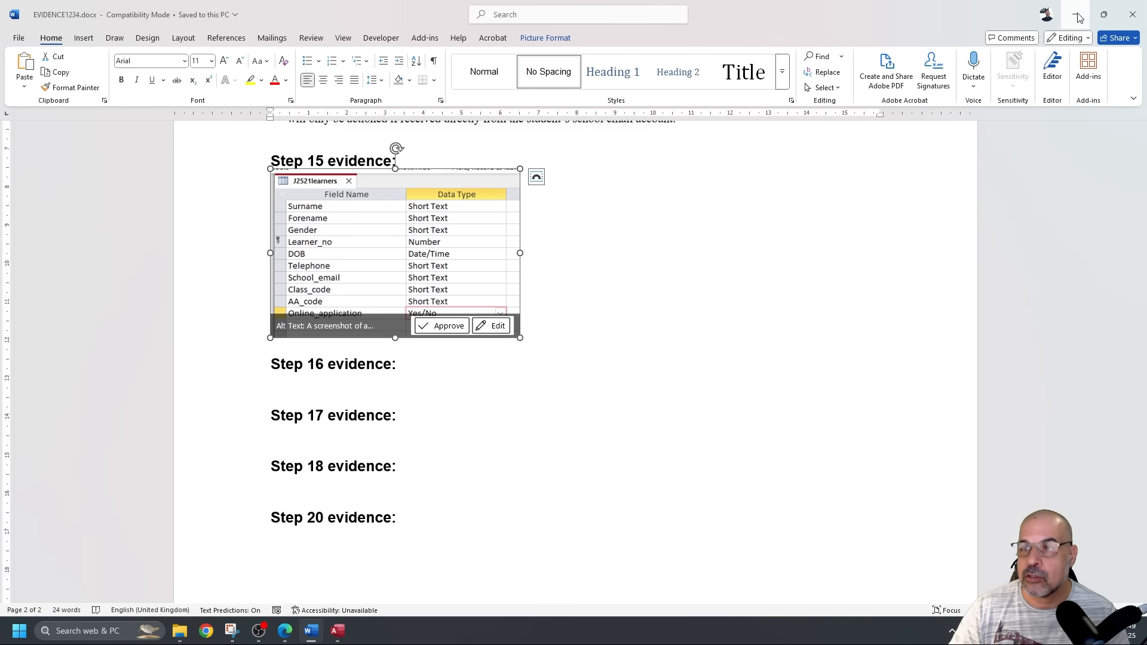
left_click(1075, 14)
left_click(685, 20)
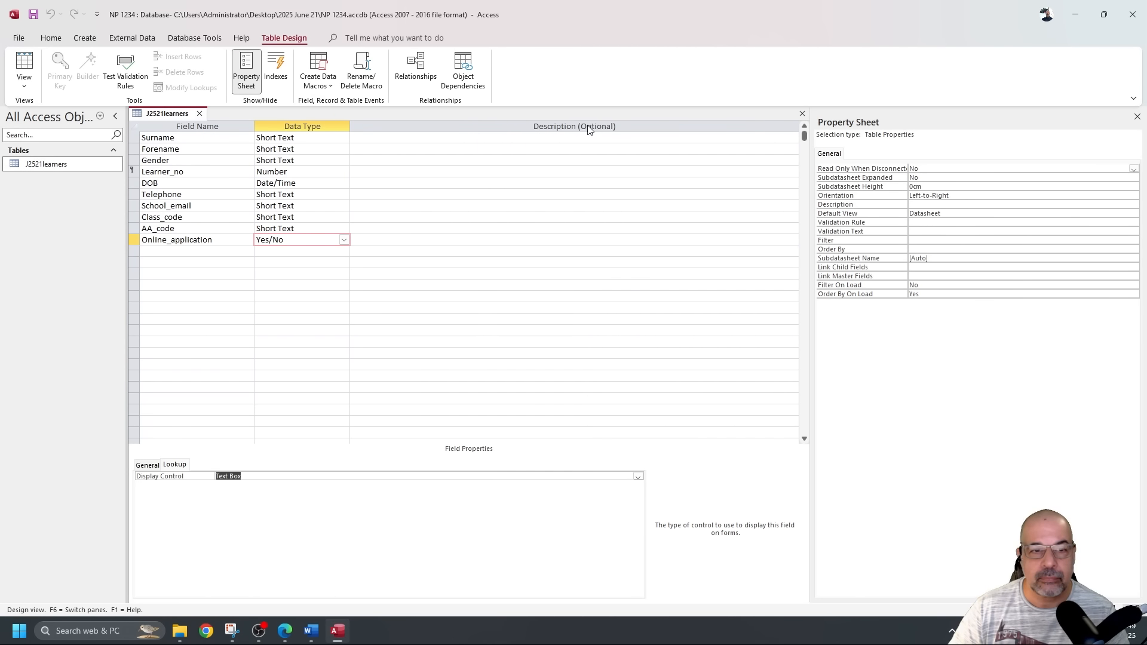
left_click(199, 113)
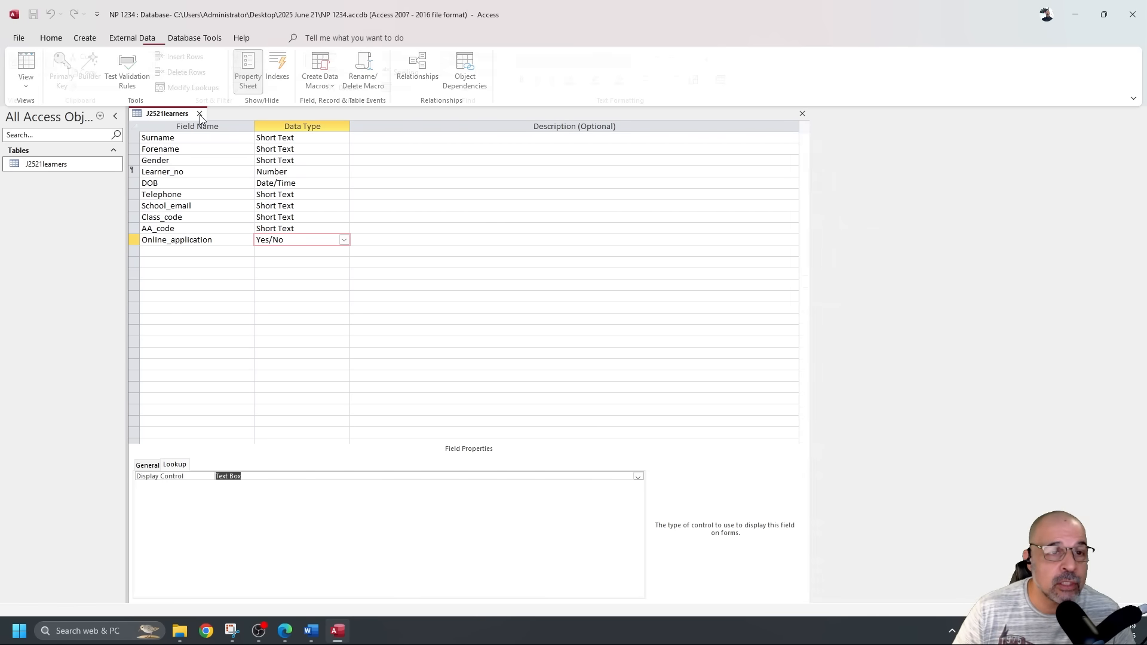
left_click(1146, 360)
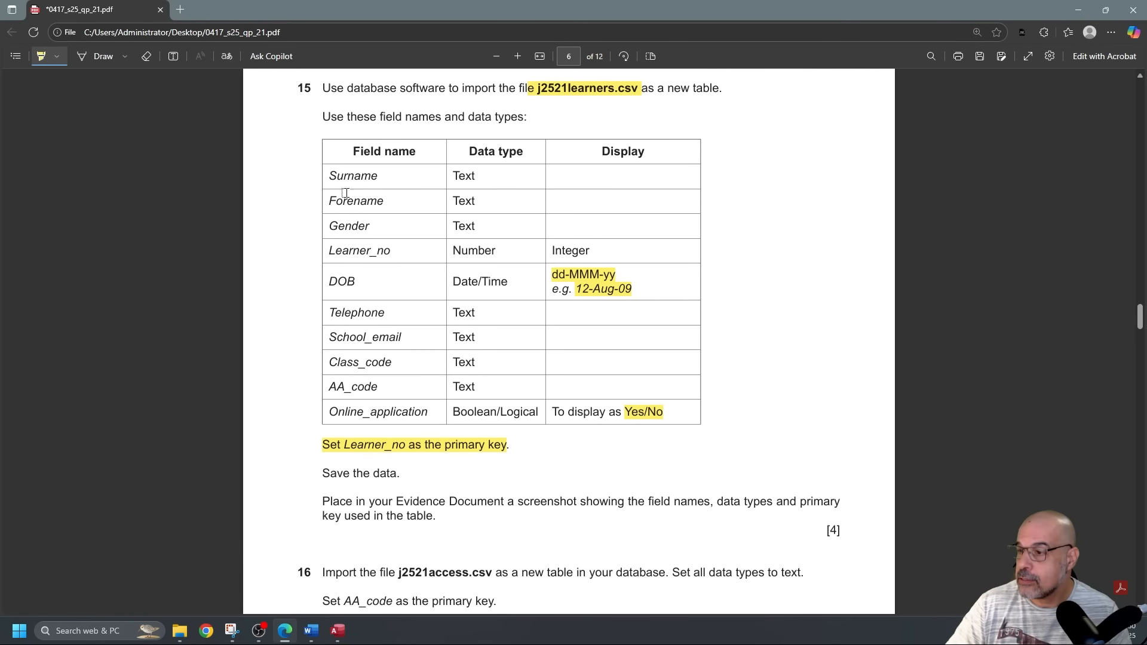
Highlight 'new table in your database', 'text' and the AA_code primary key instruction in question 16.
scroll(541, 236, "down", 5)
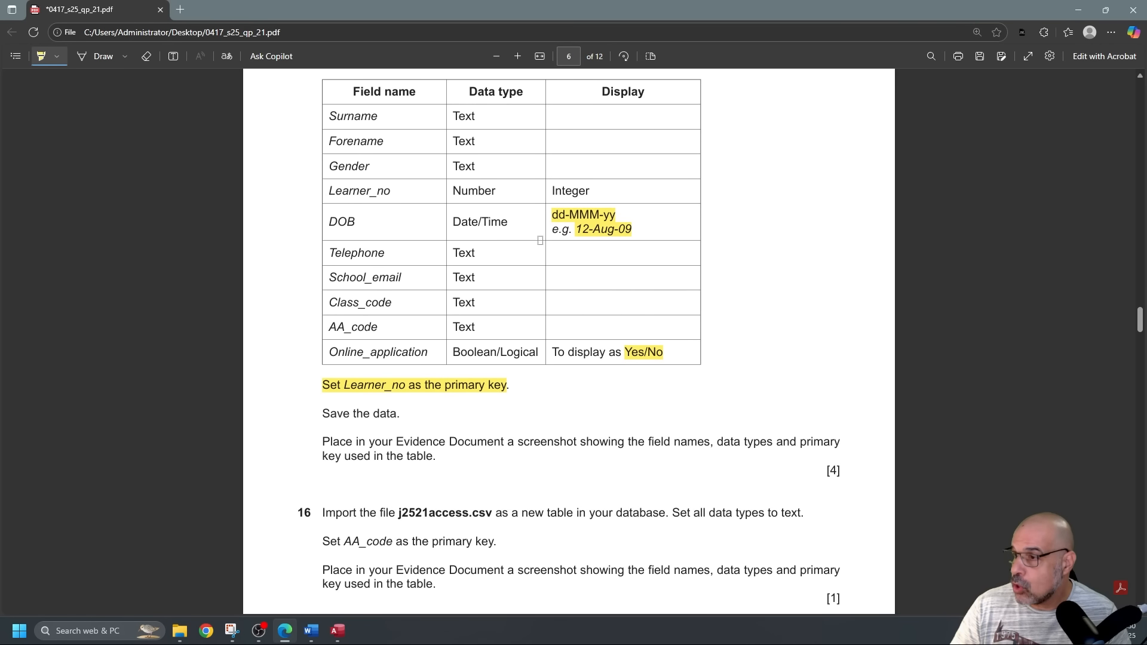
scroll(495, 263, "down", 1)
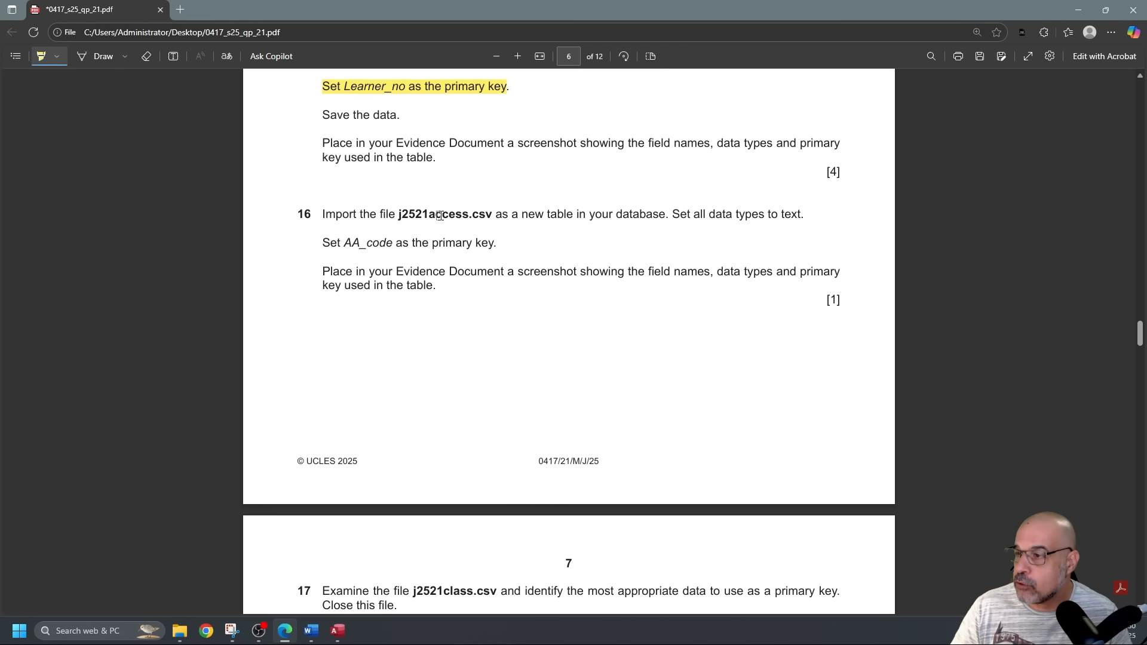
left_click_drag(521, 215, 659, 215)
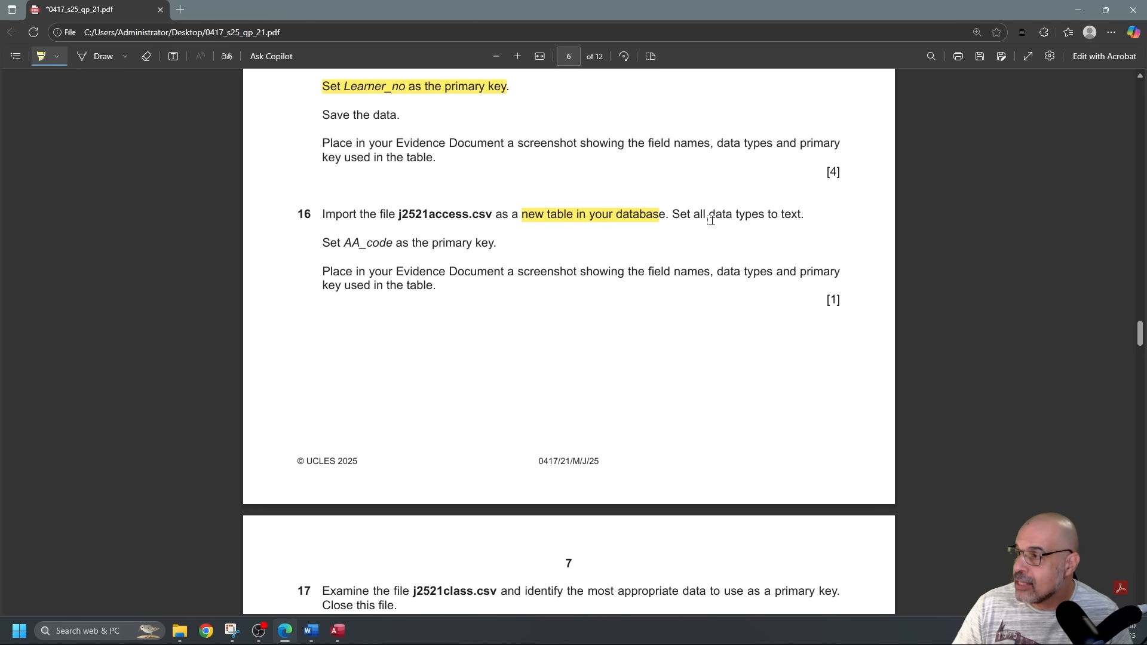
left_click_drag(781, 214, 793, 214)
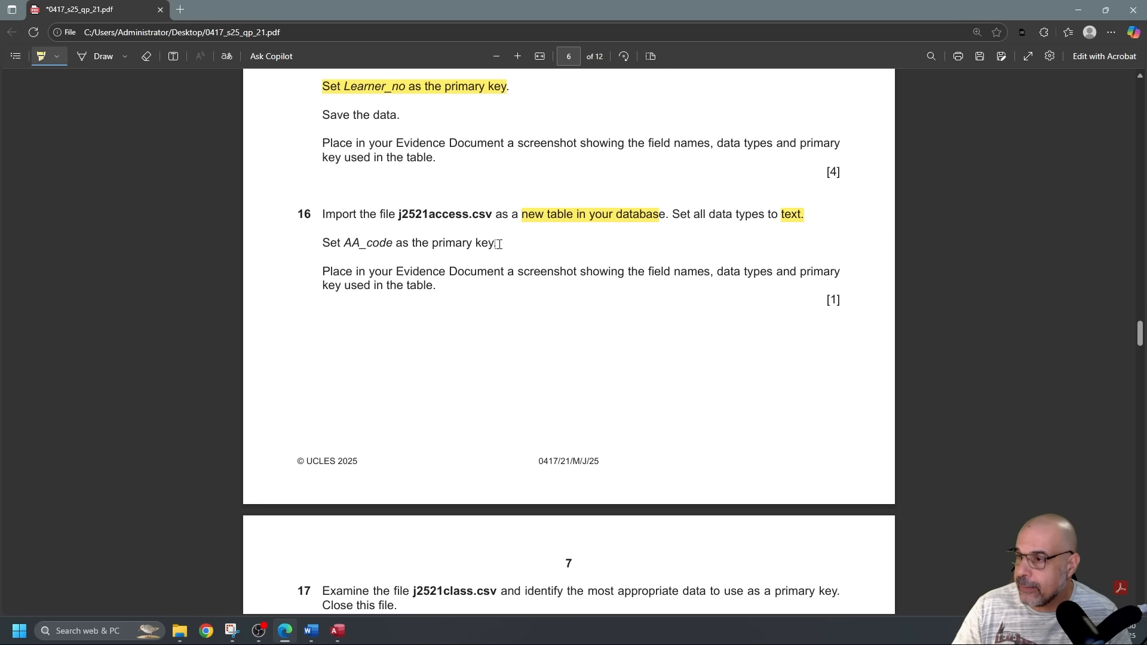
left_click_drag(322, 243, 462, 243)
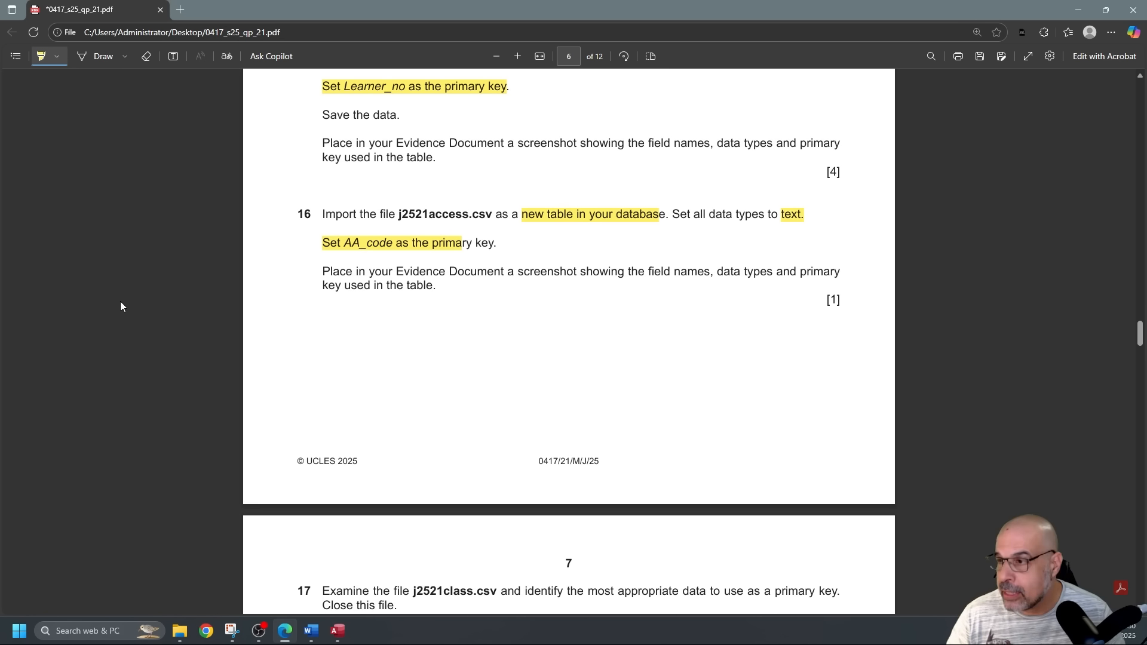
key("alt+Tab")
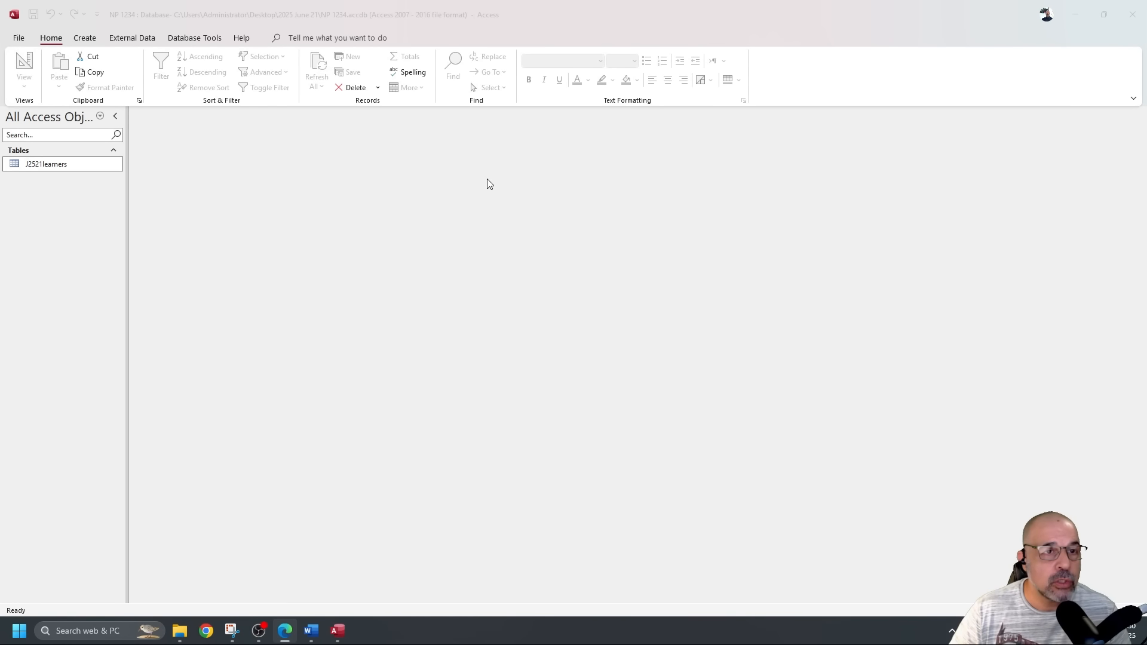
Import from a Text File, selecting j2521access.csv into a new table to open the Import Text Wizard.
left_click(142, 37)
left_click(126, 38)
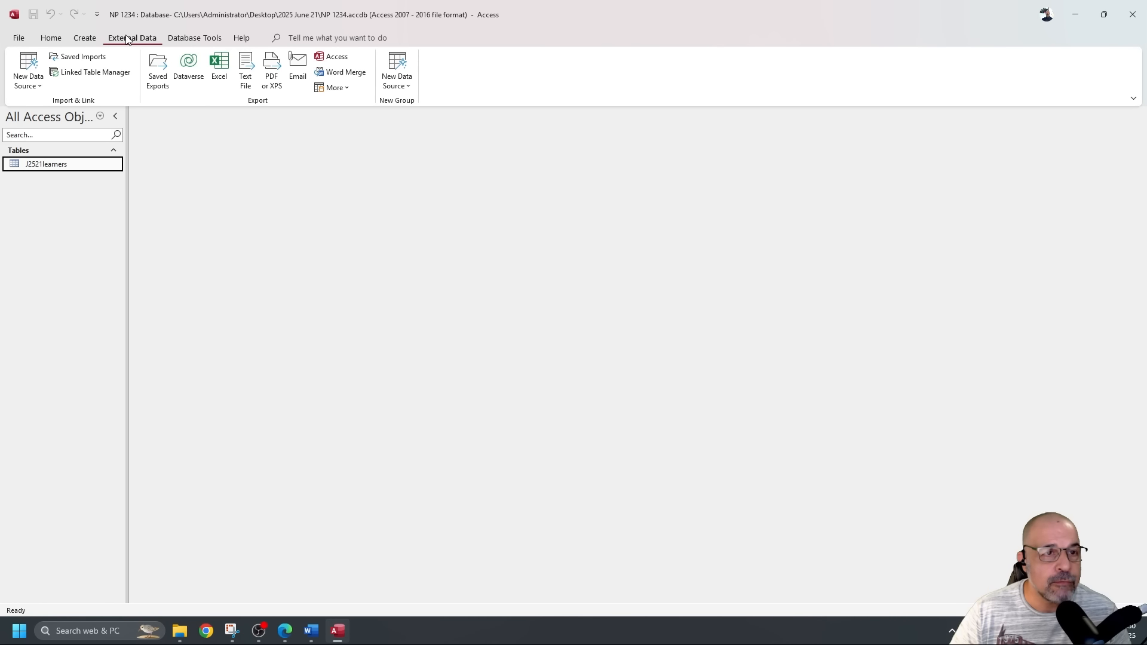
left_click(30, 70)
mouse_move(57, 110)
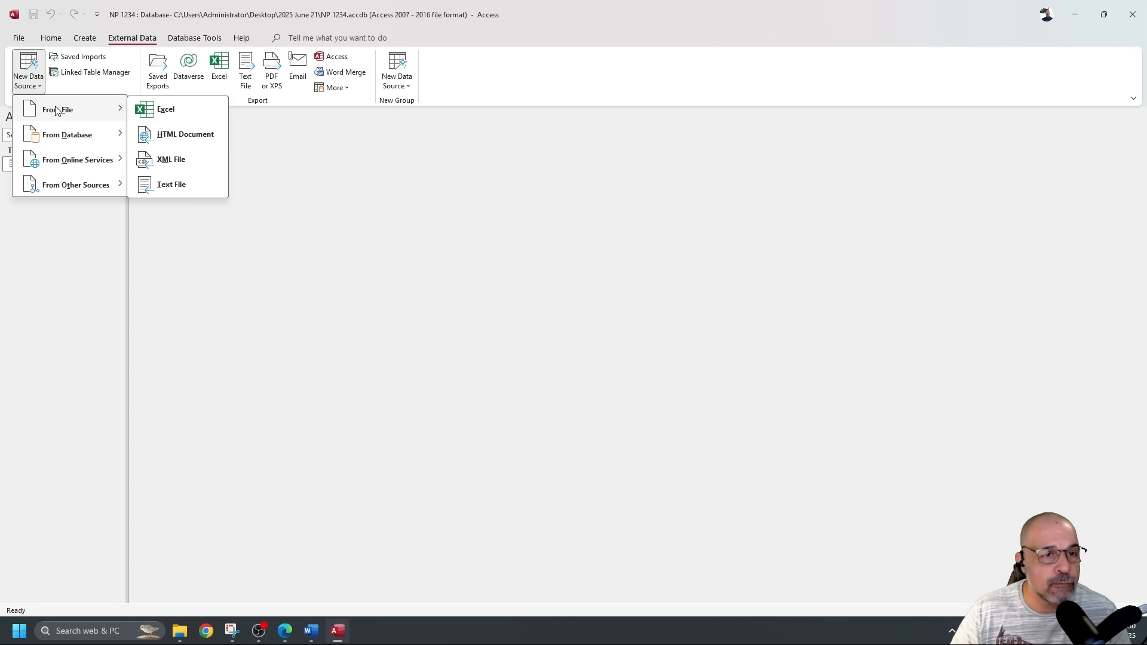
left_click(161, 185)
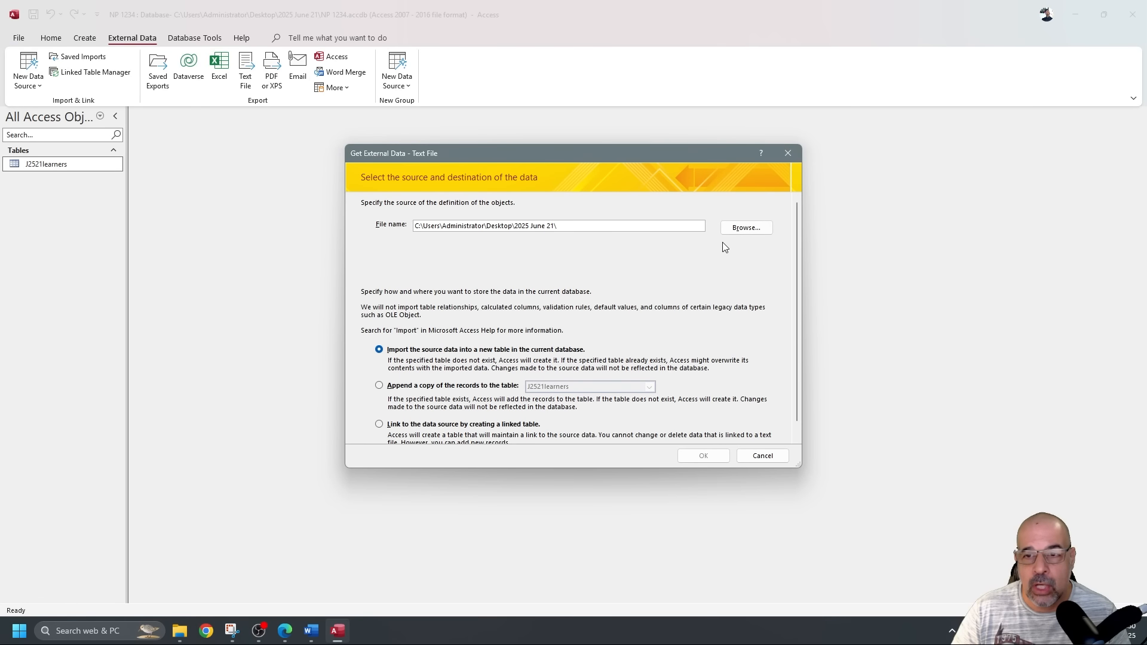
left_click(750, 229)
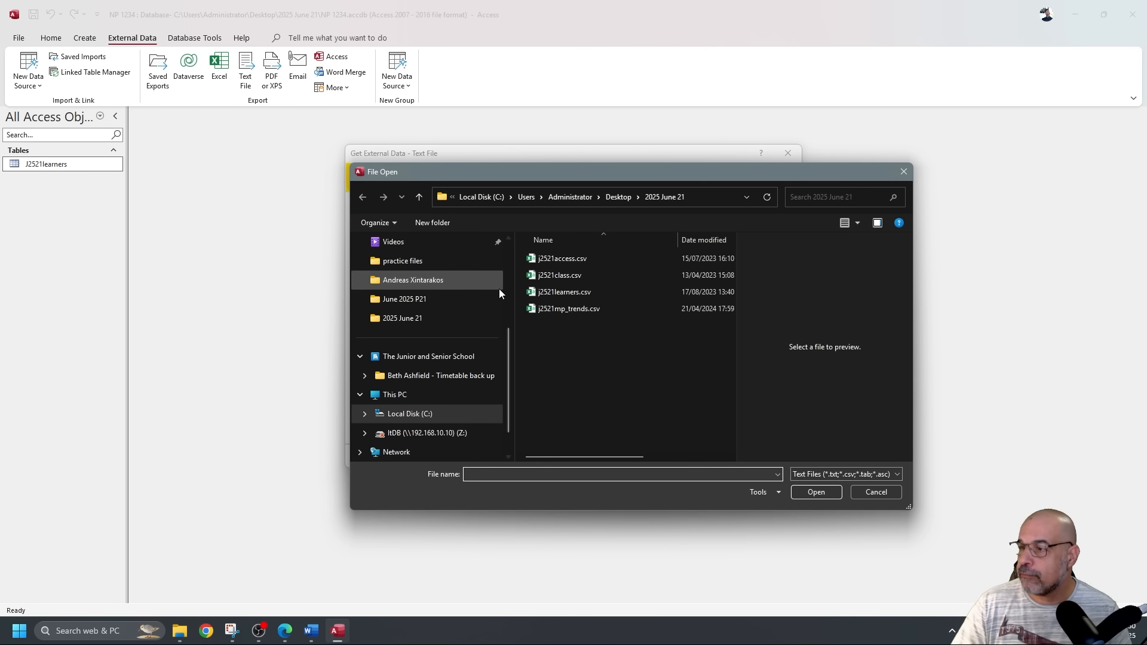
left_click(582, 261)
left_click(830, 492)
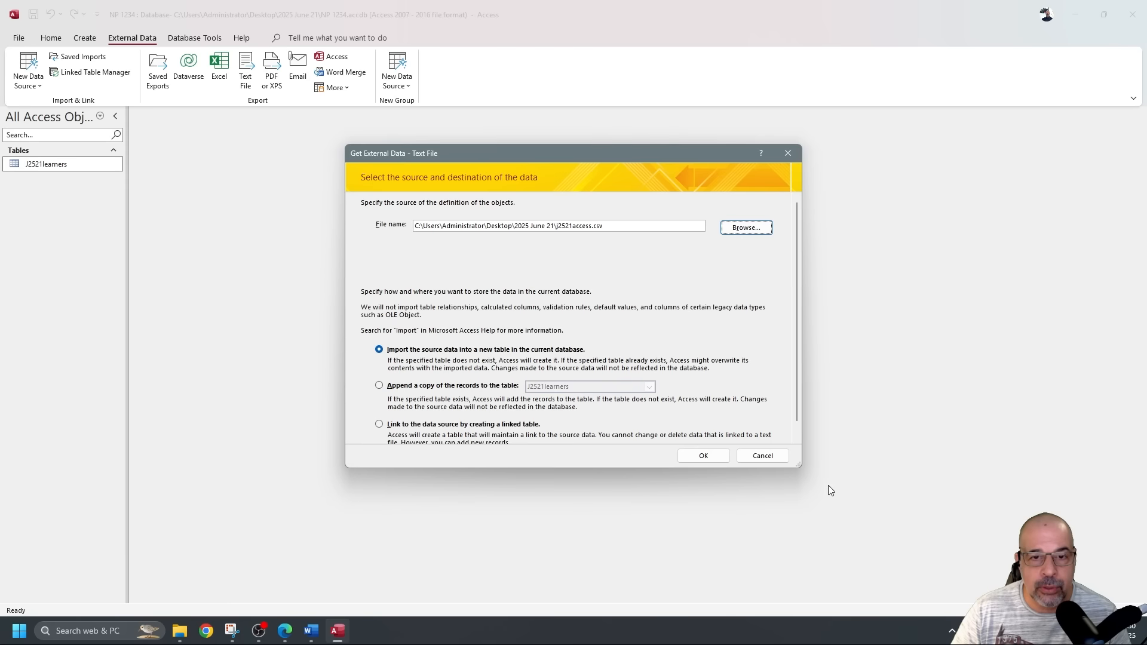
left_click(712, 456)
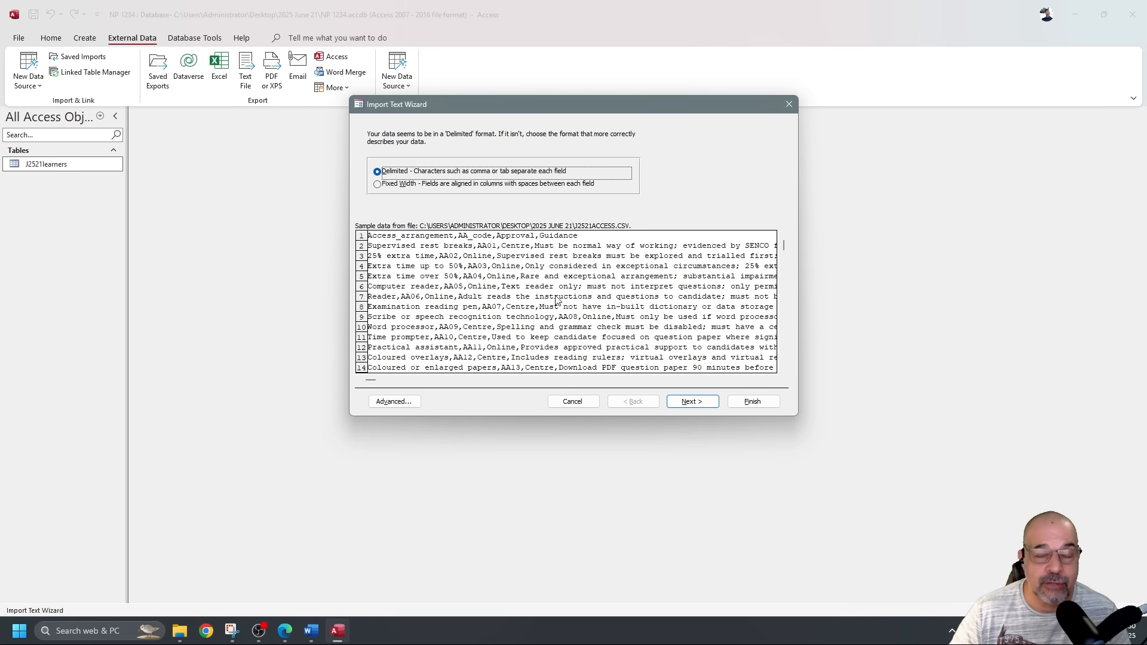
Read j2521access.csv as comma-delimited with First Row Contains Field Names ticked, then continue.
left_click(707, 405)
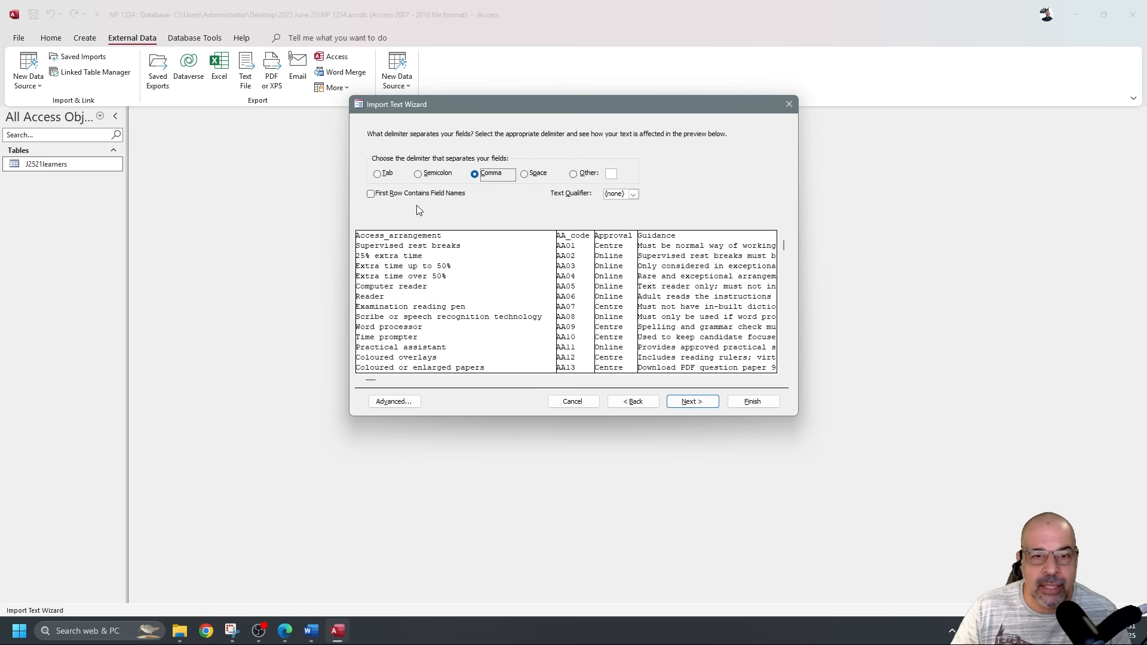
left_click(371, 194)
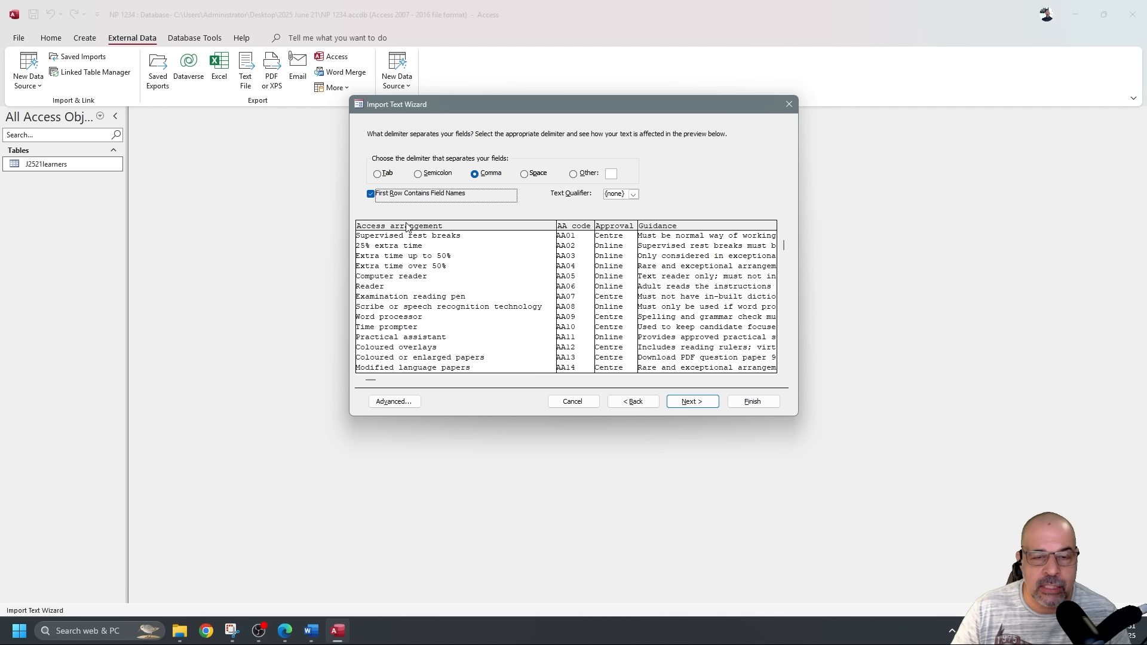
left_click(371, 194)
left_click(394, 402)
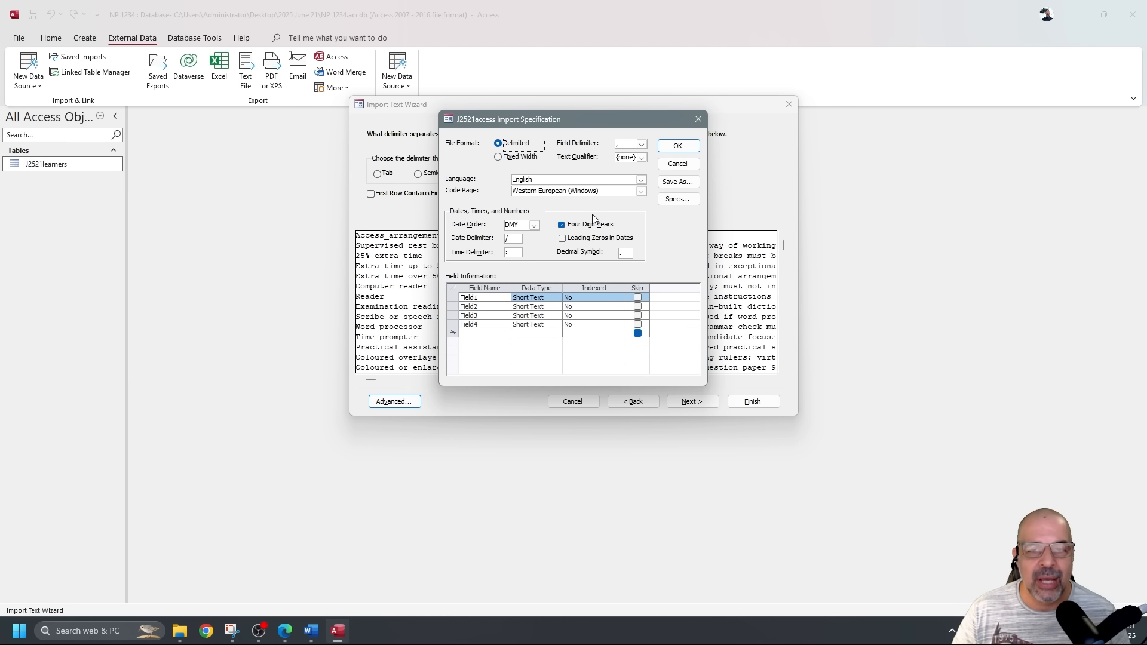
left_click(678, 164)
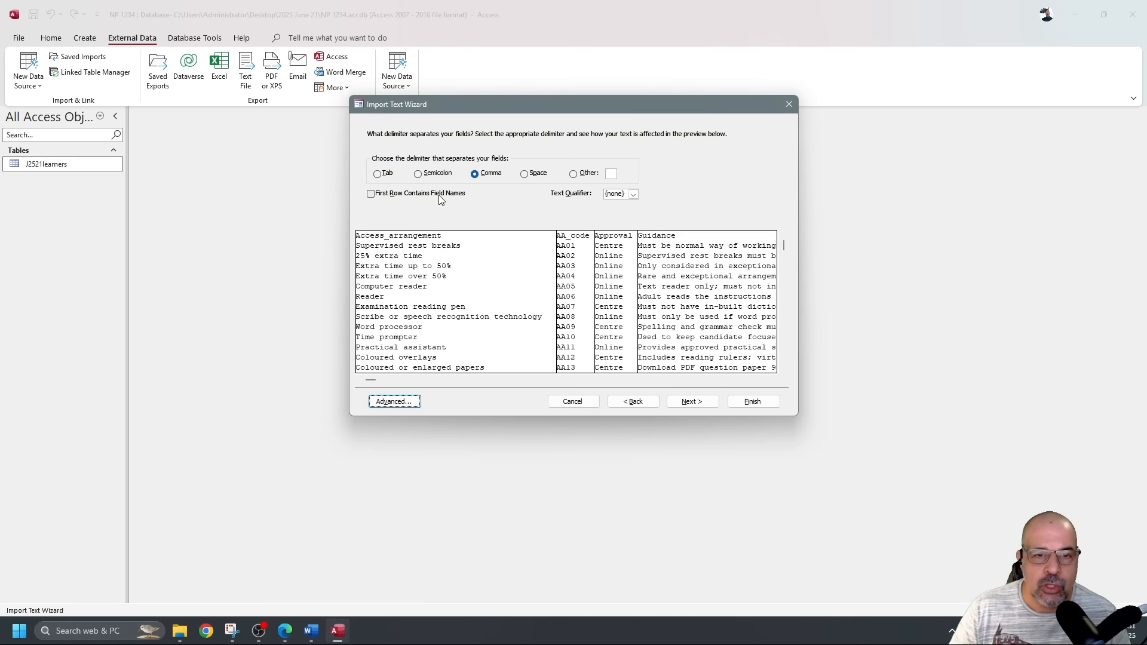
left_click(371, 193)
left_click(394, 401)
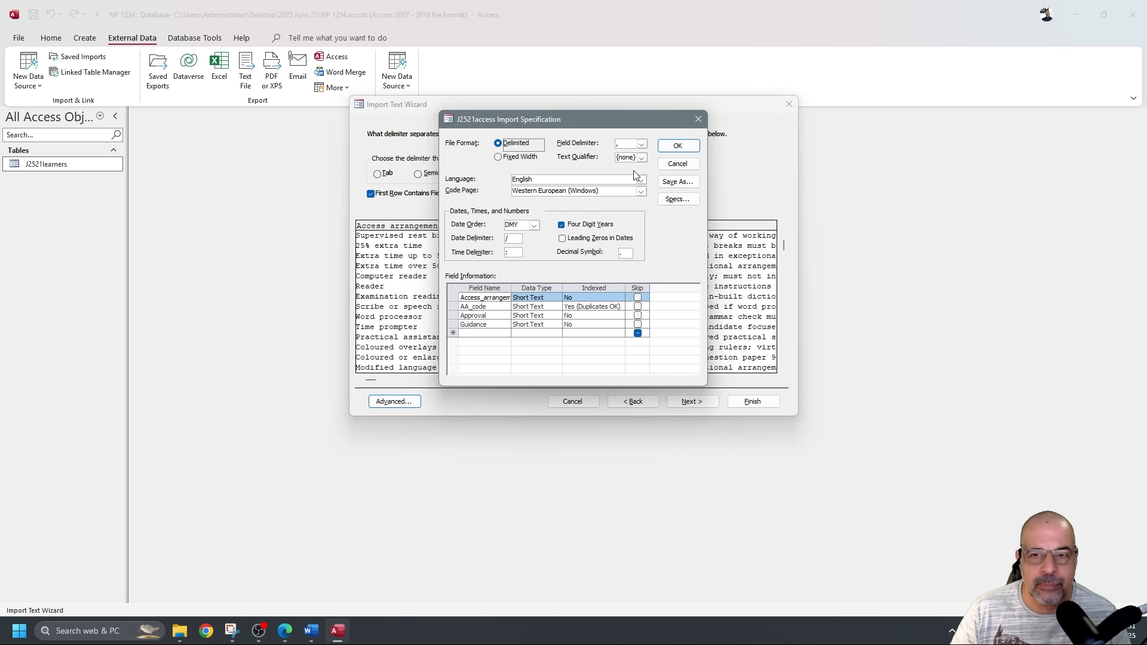
left_click(698, 119)
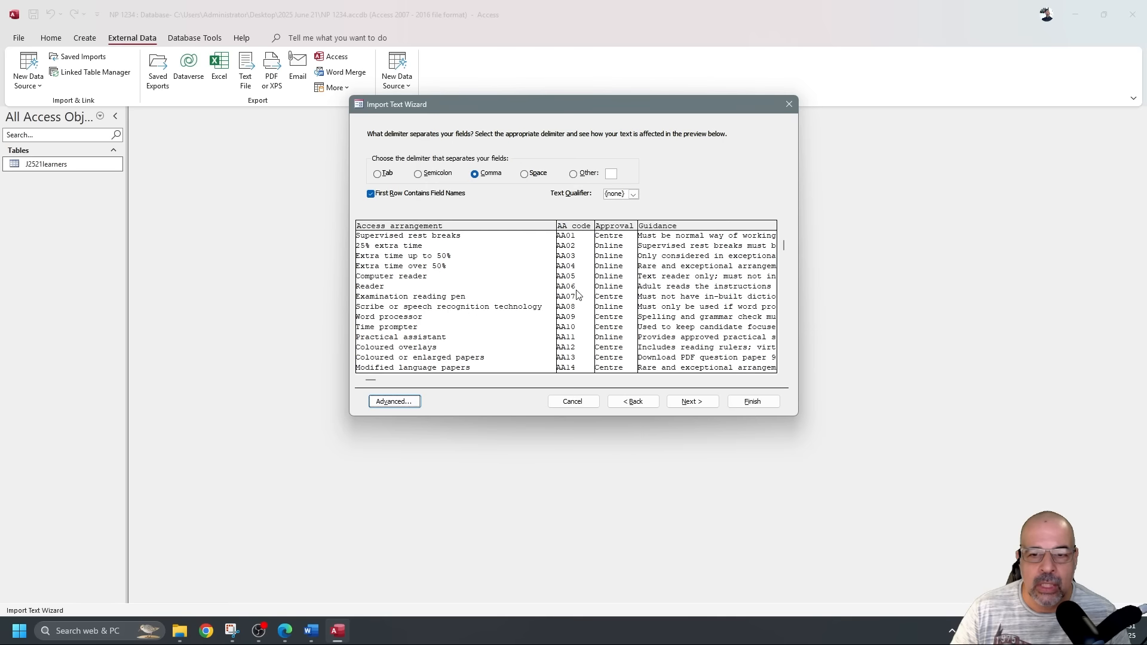
left_click(691, 397)
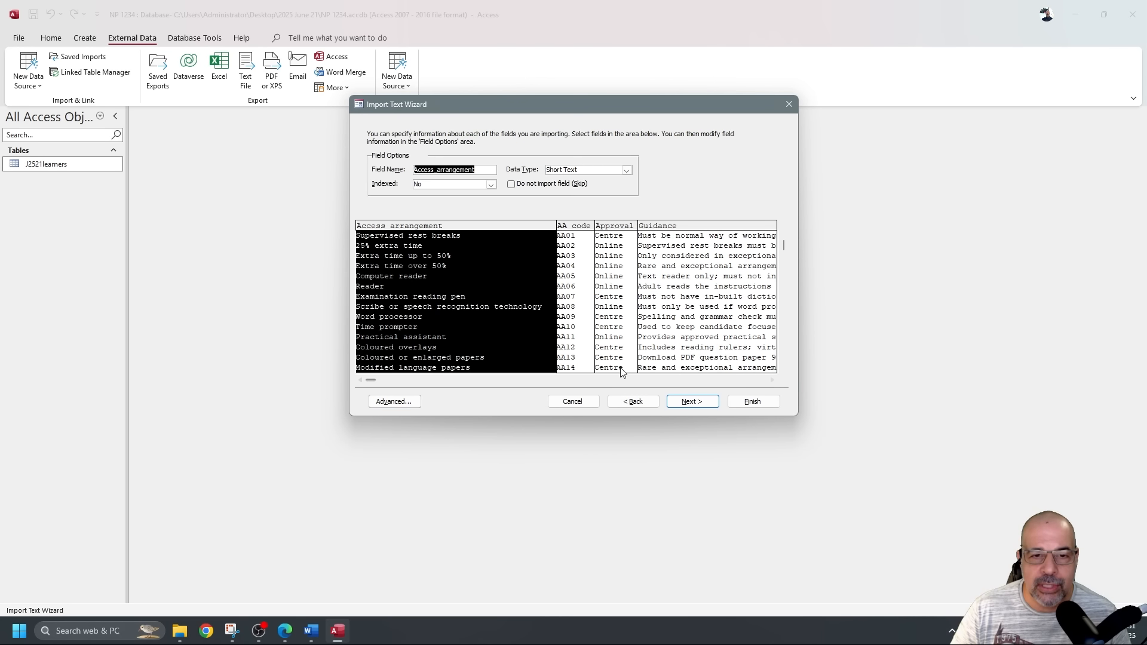
Read the Guidance preview text and open the Import Specification listing all four fields as Short Text.
left_click(394, 402)
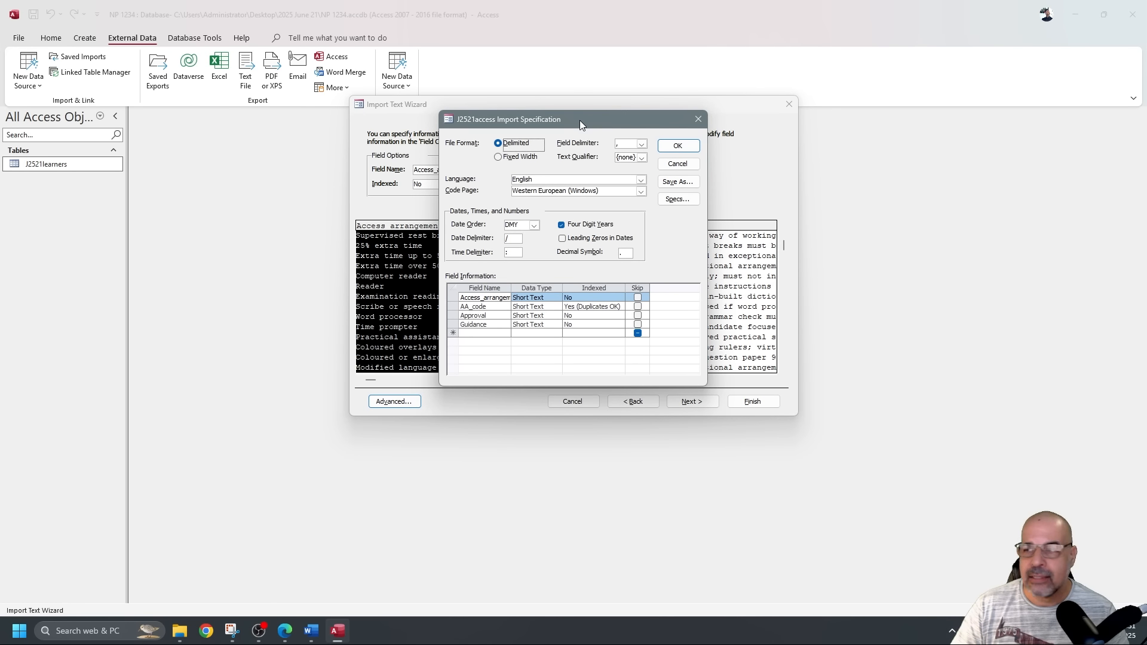
left_click_drag(607, 127, 246, 139)
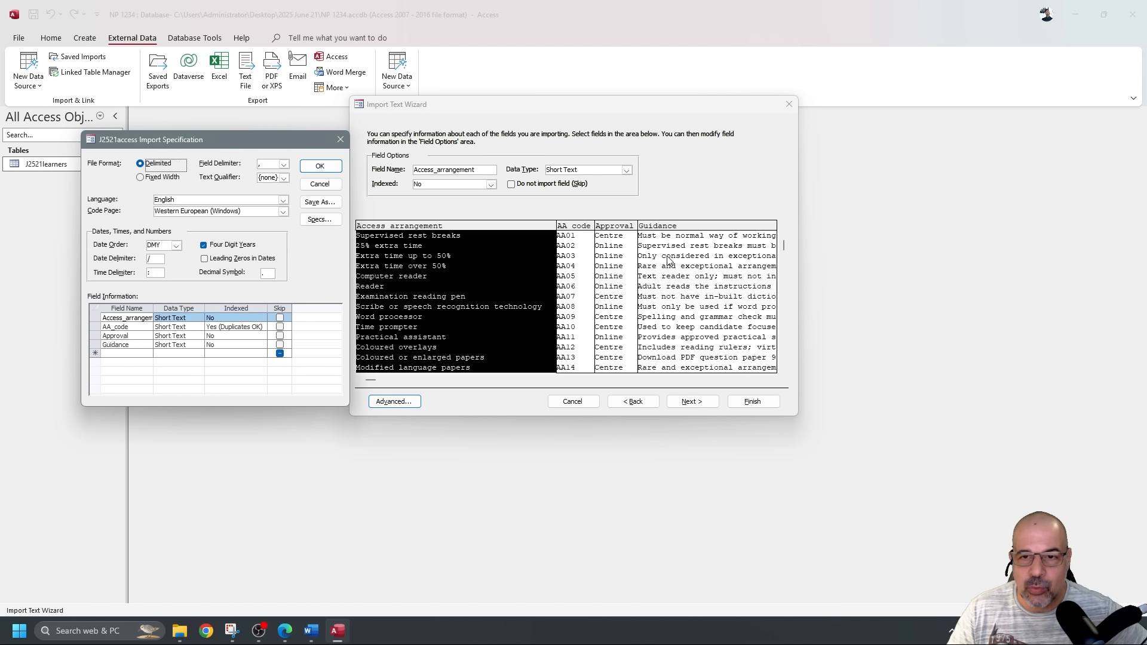
left_click(340, 139)
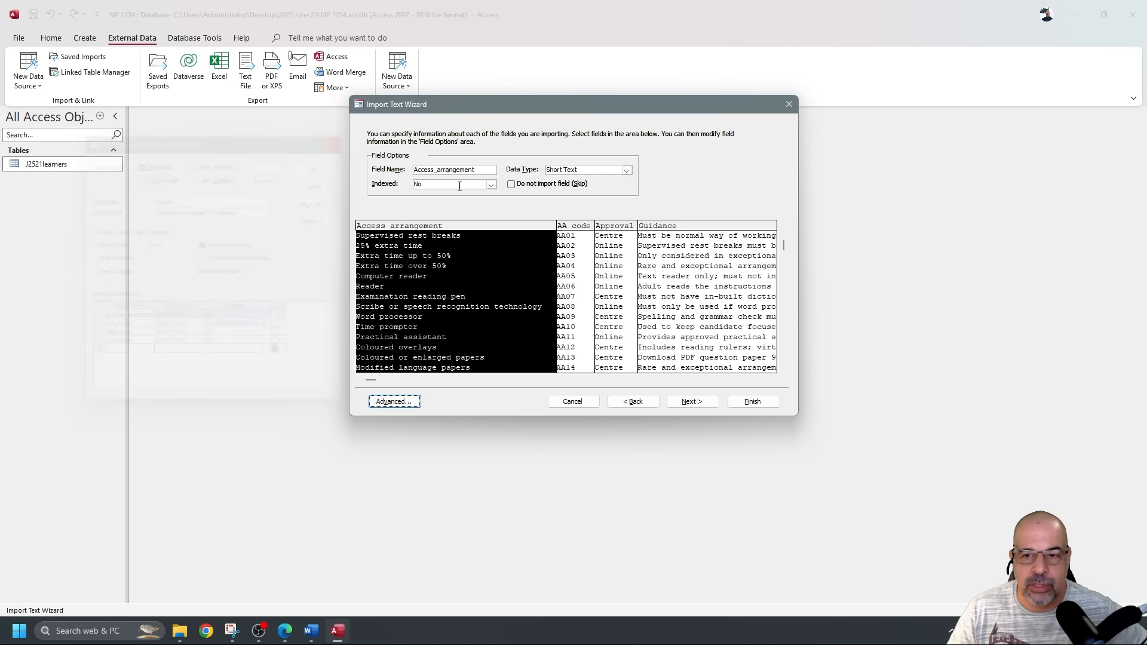
left_click_drag(372, 381, 771, 397)
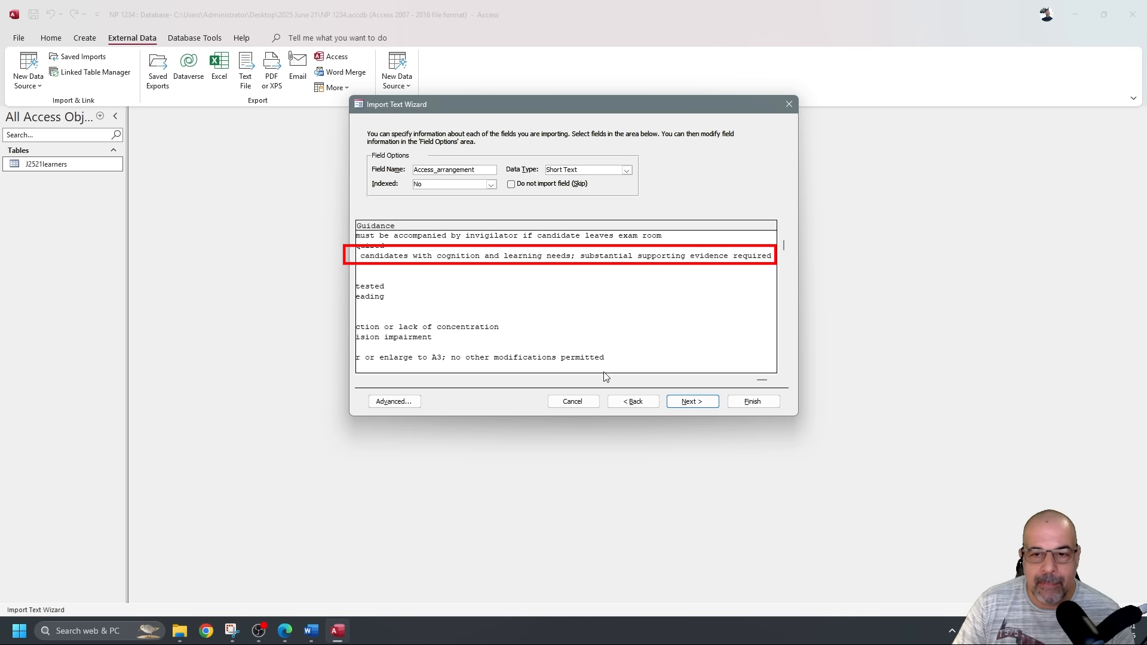
left_click(361, 380)
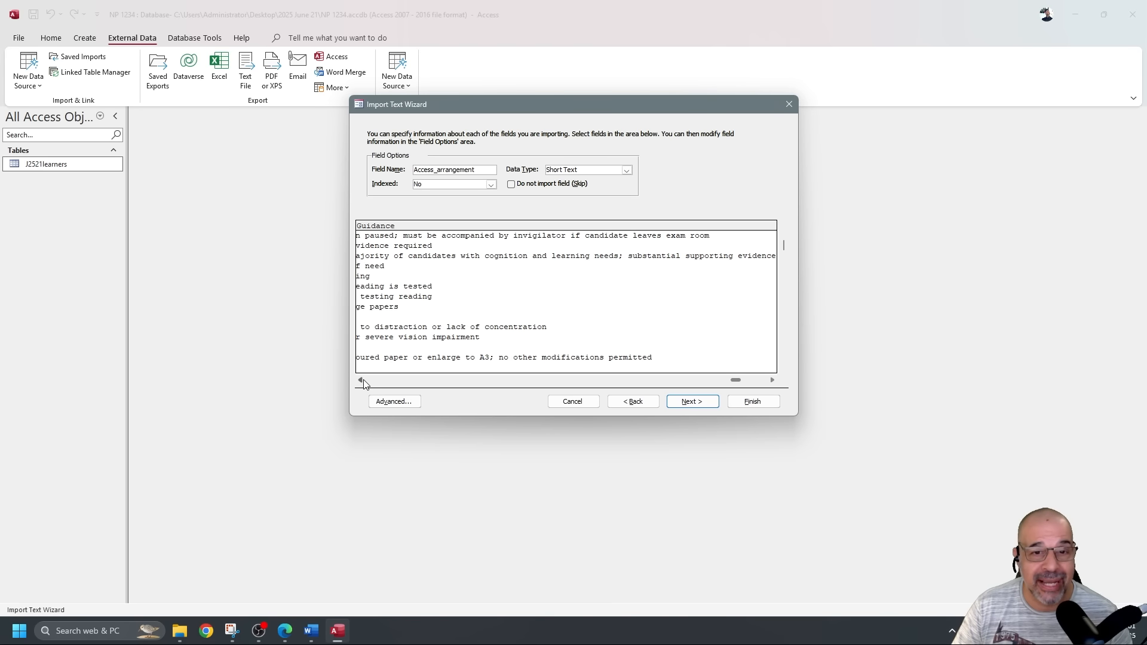
left_click(387, 405)
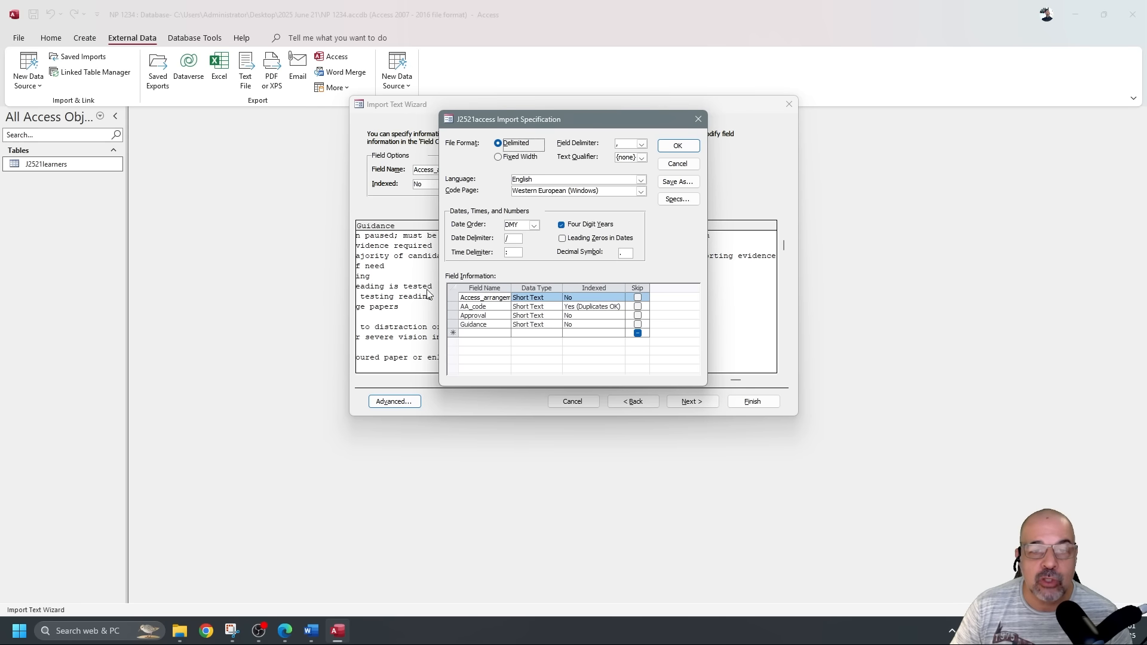
left_click_drag(616, 121, 555, 189)
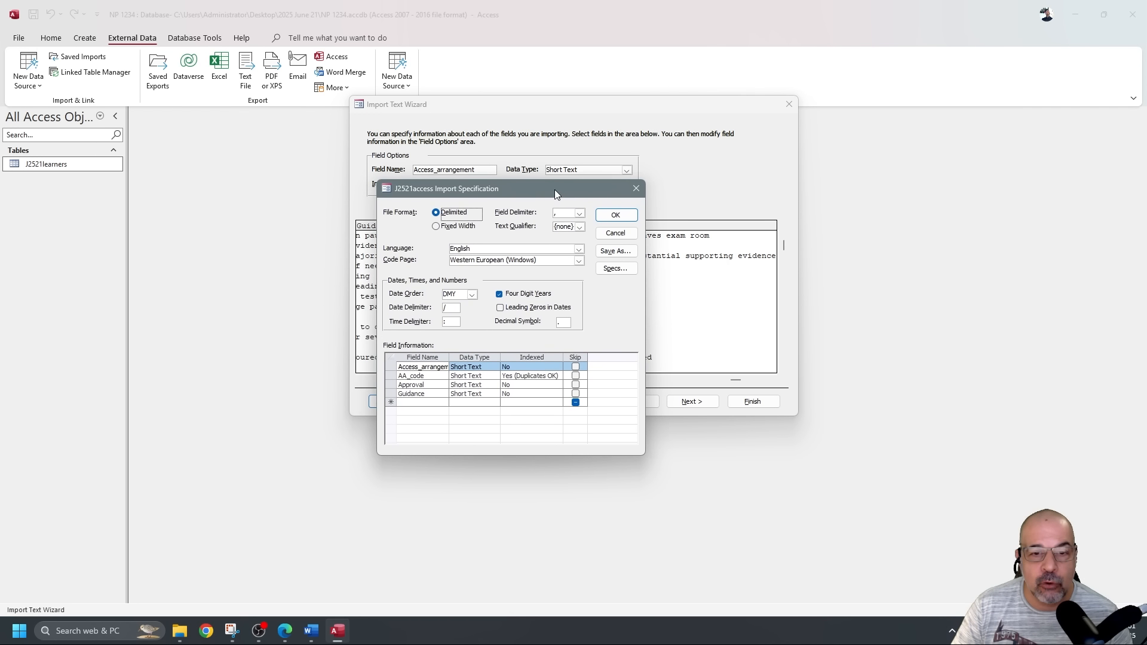
left_click(495, 394)
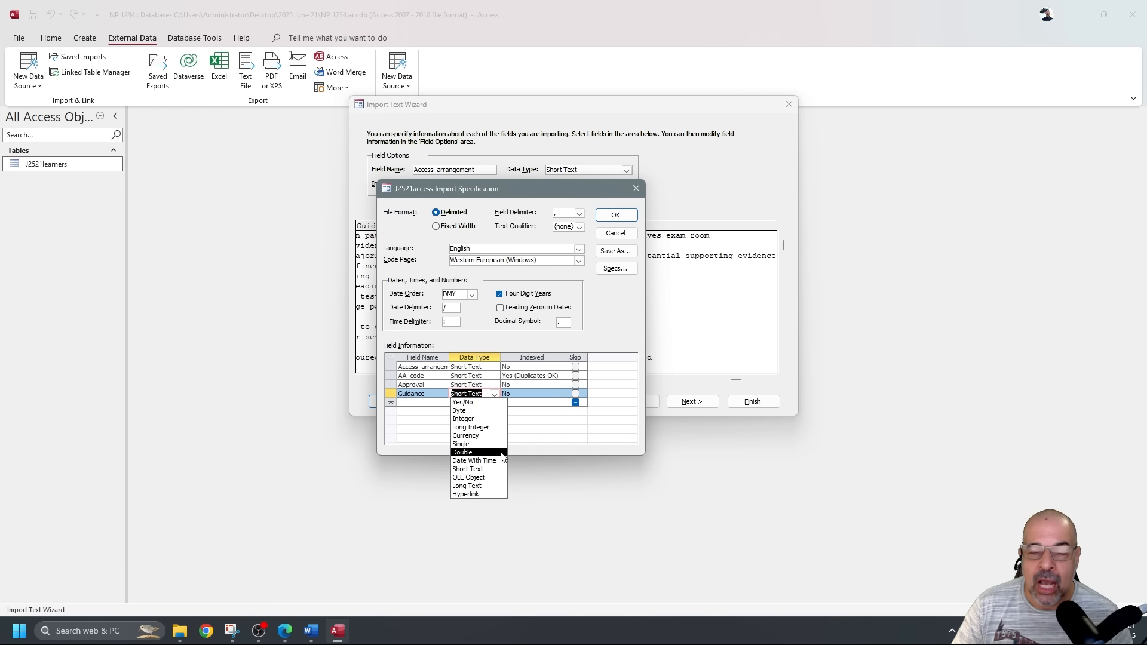
left_click(555, 189)
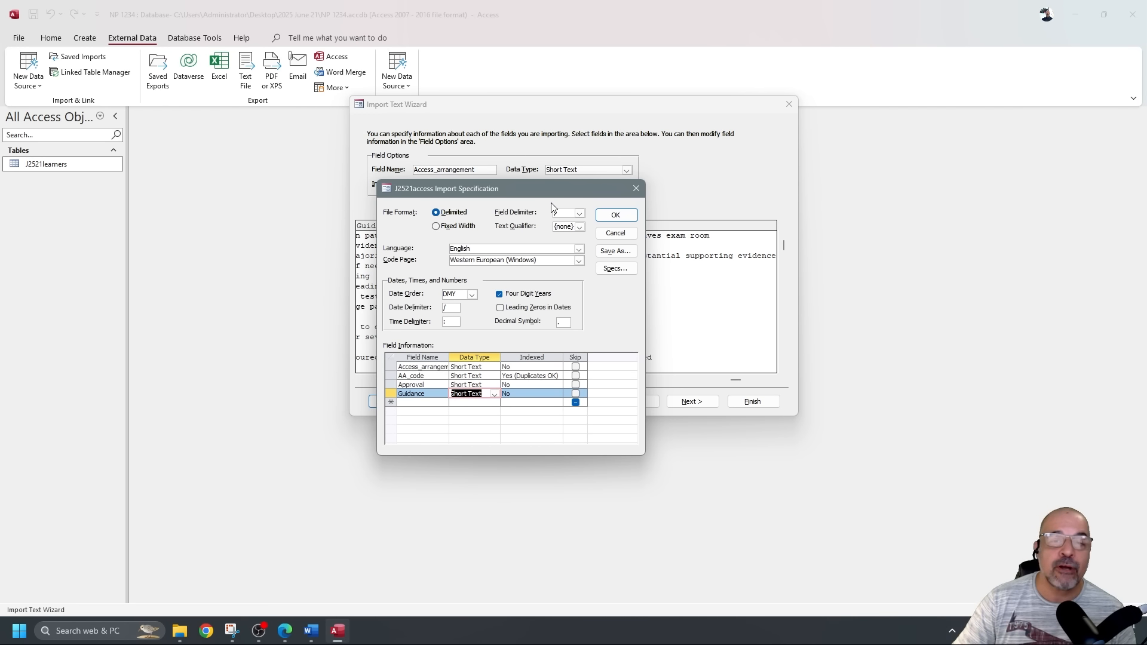
left_click_drag(568, 188, 582, 145)
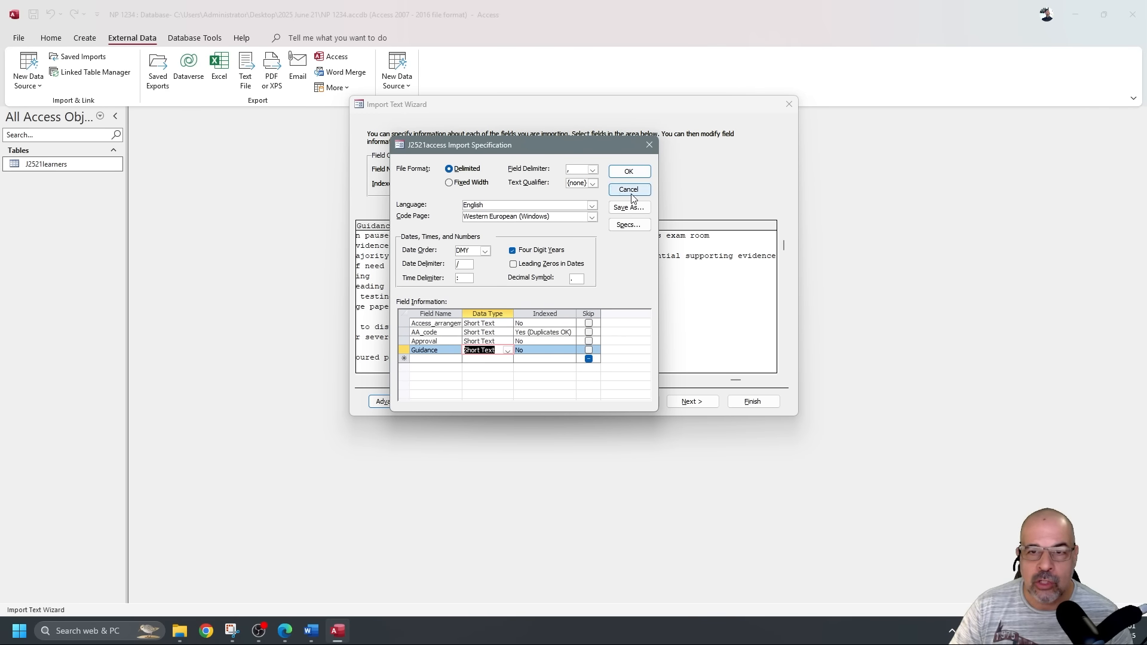
left_click(628, 171)
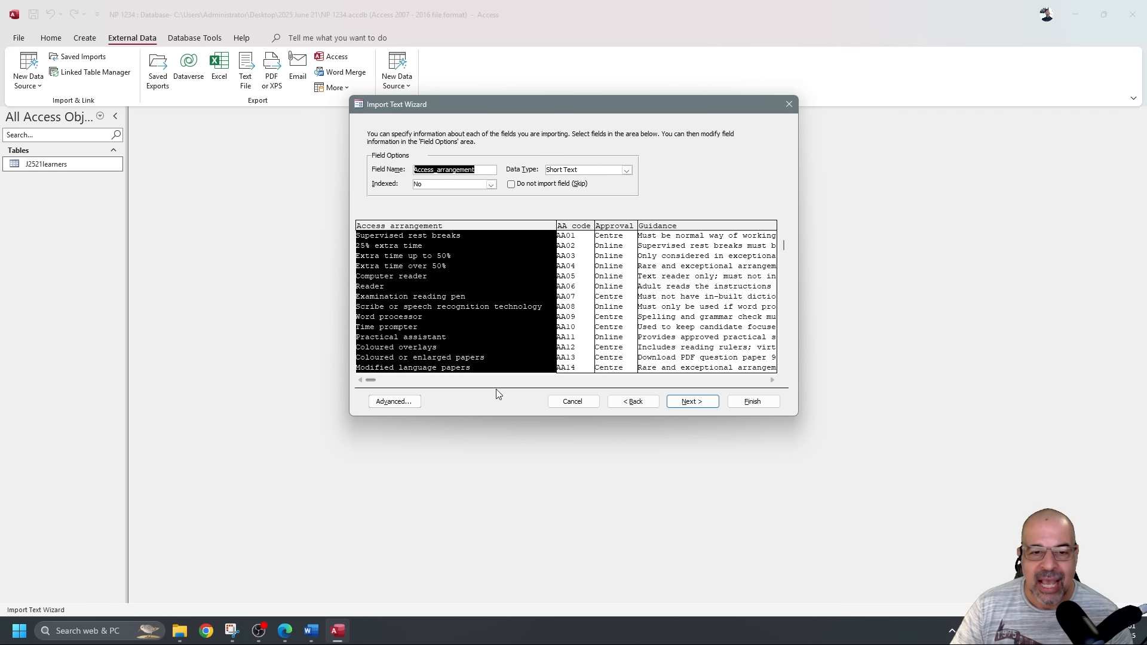
left_click(393, 402)
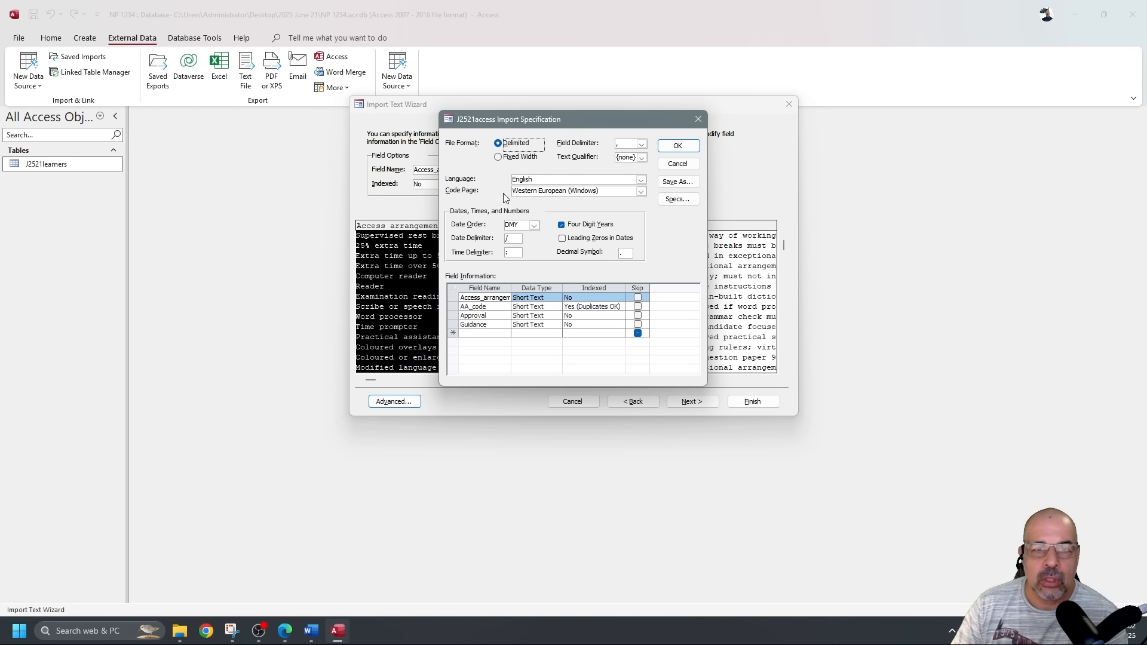
left_click(677, 146)
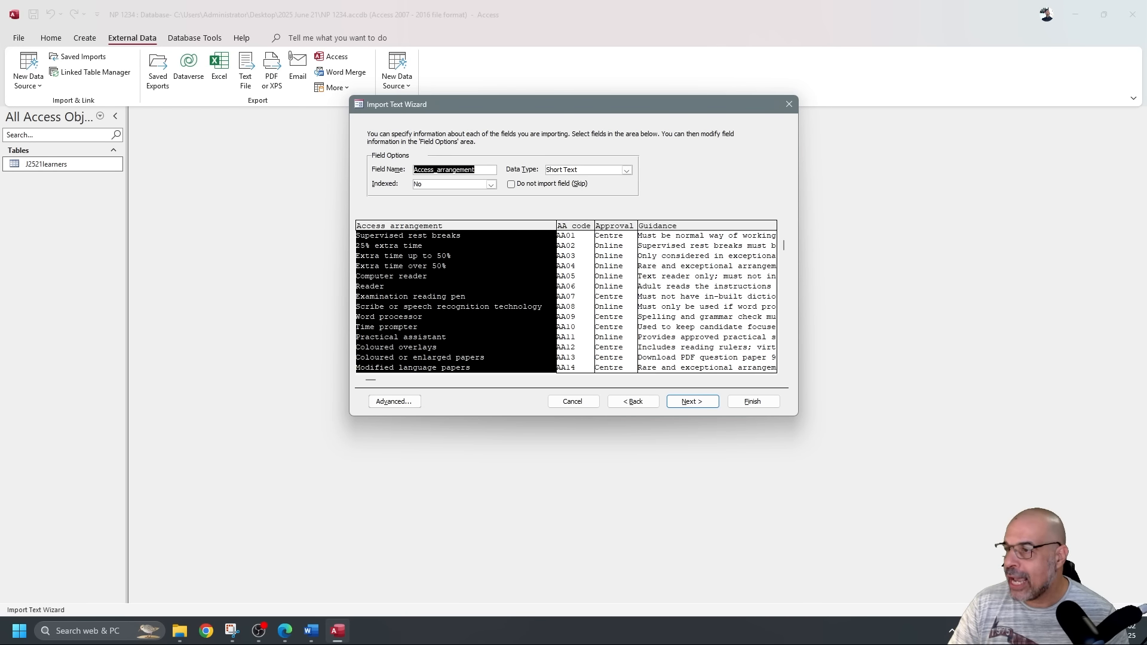
Choose AA_code as the primary key and finish importing into the J2521access table without saving steps.
left_click(699, 413)
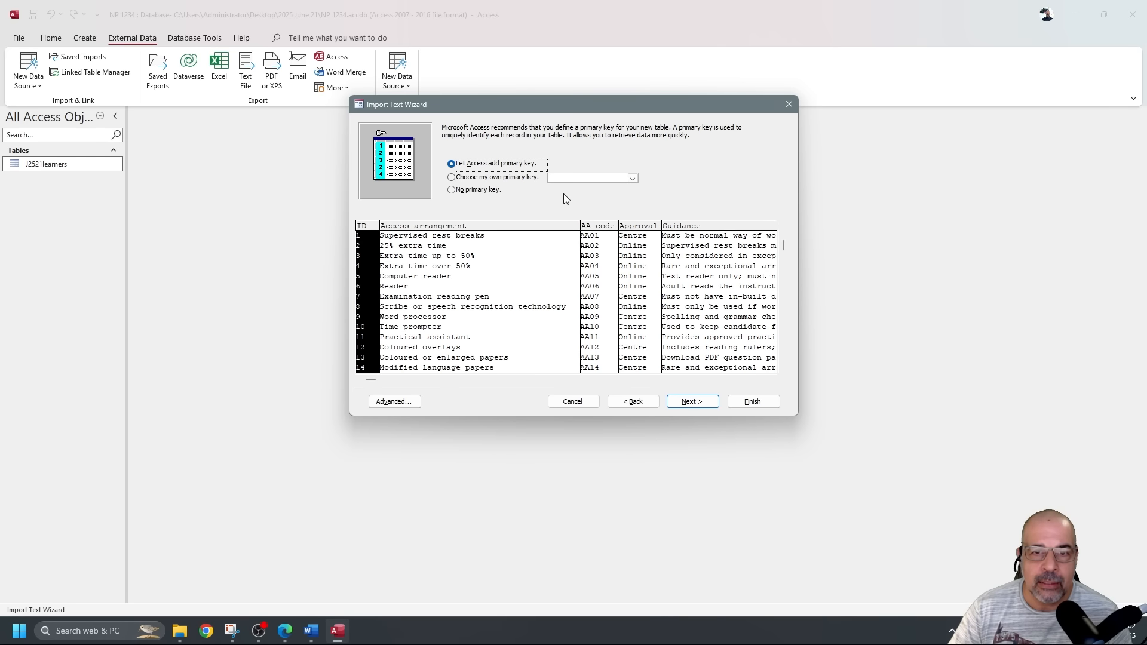
left_click(529, 177)
left_click(632, 178)
left_click(600, 193)
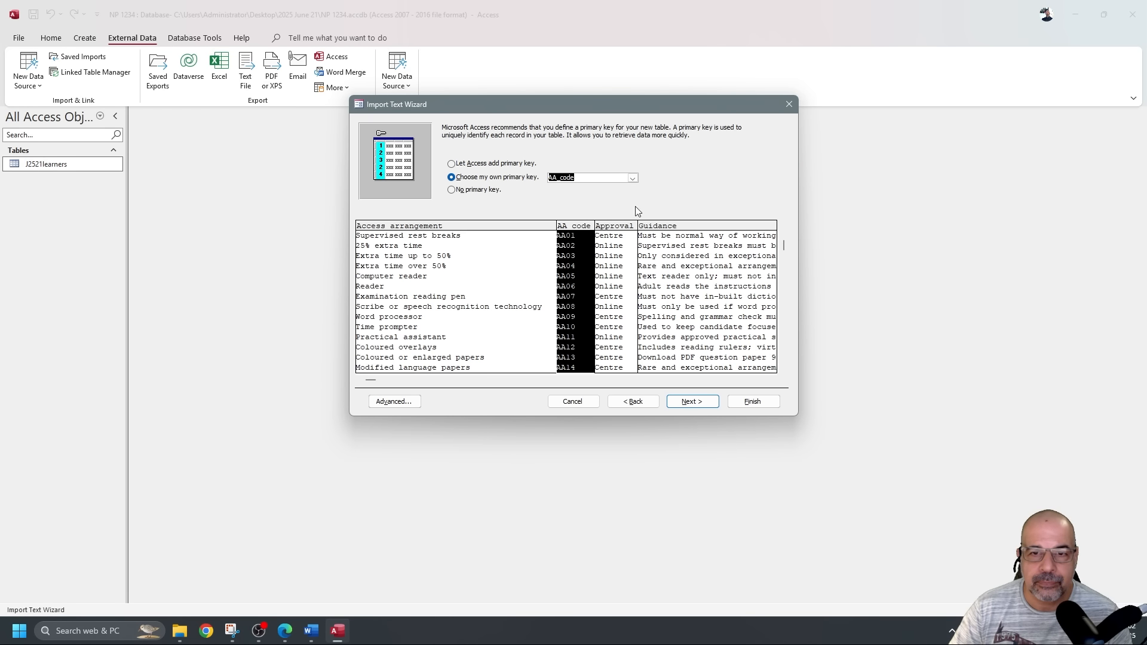
left_click(760, 402)
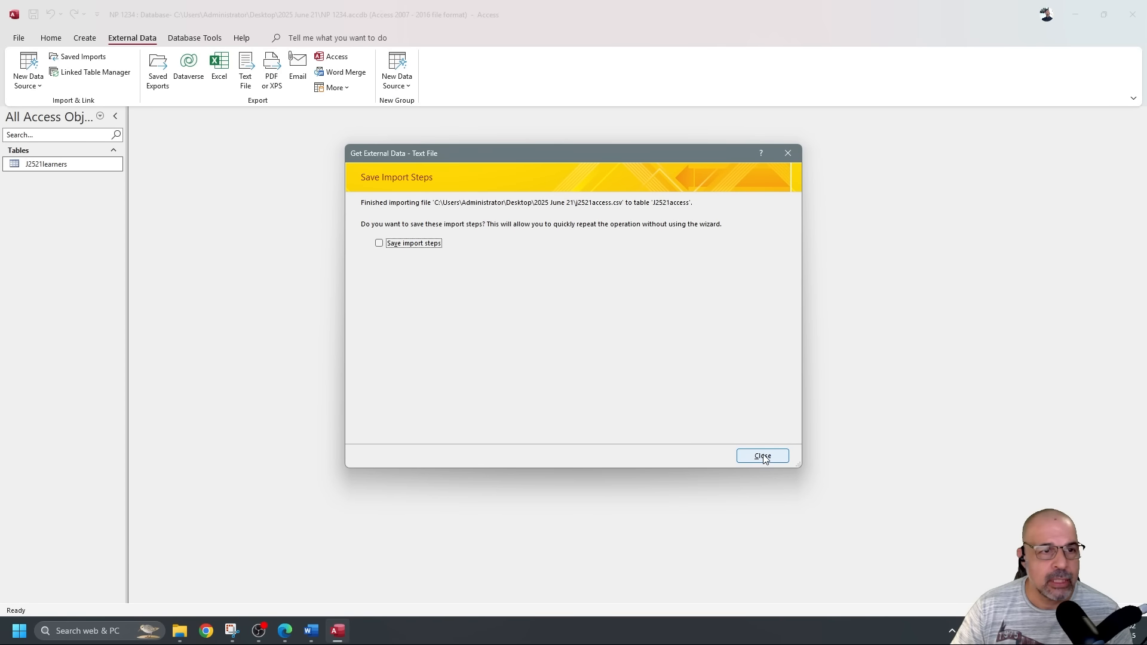
left_click(763, 456)
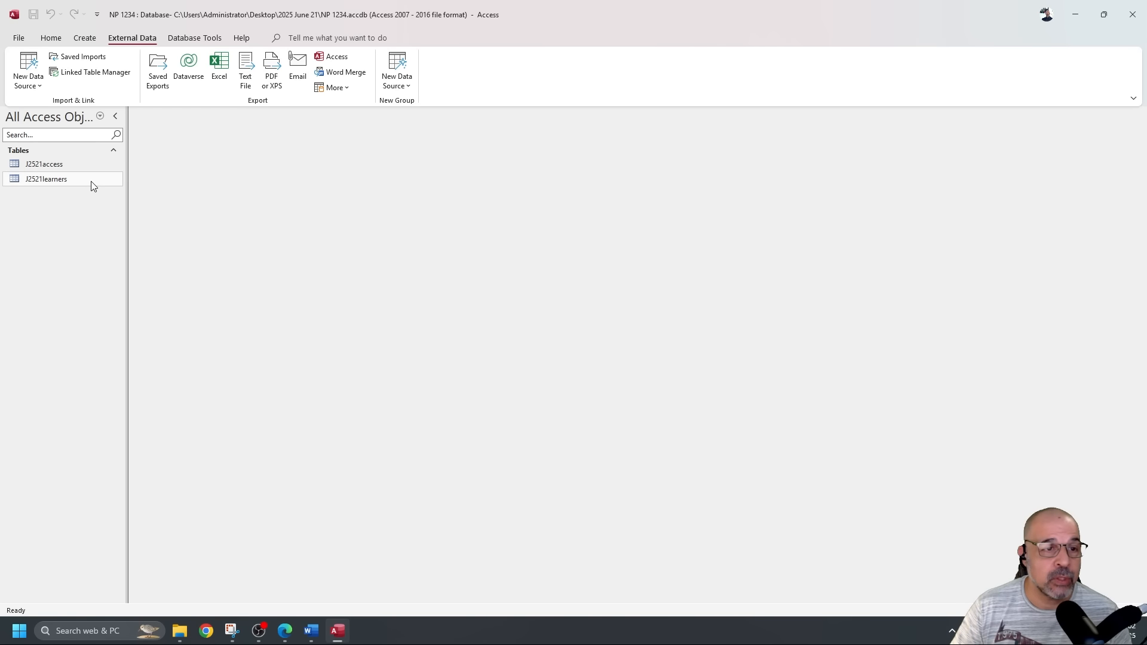
Open J2521access in Design view to show its four Short Text fields, and start a new snip.
left_click(75, 164)
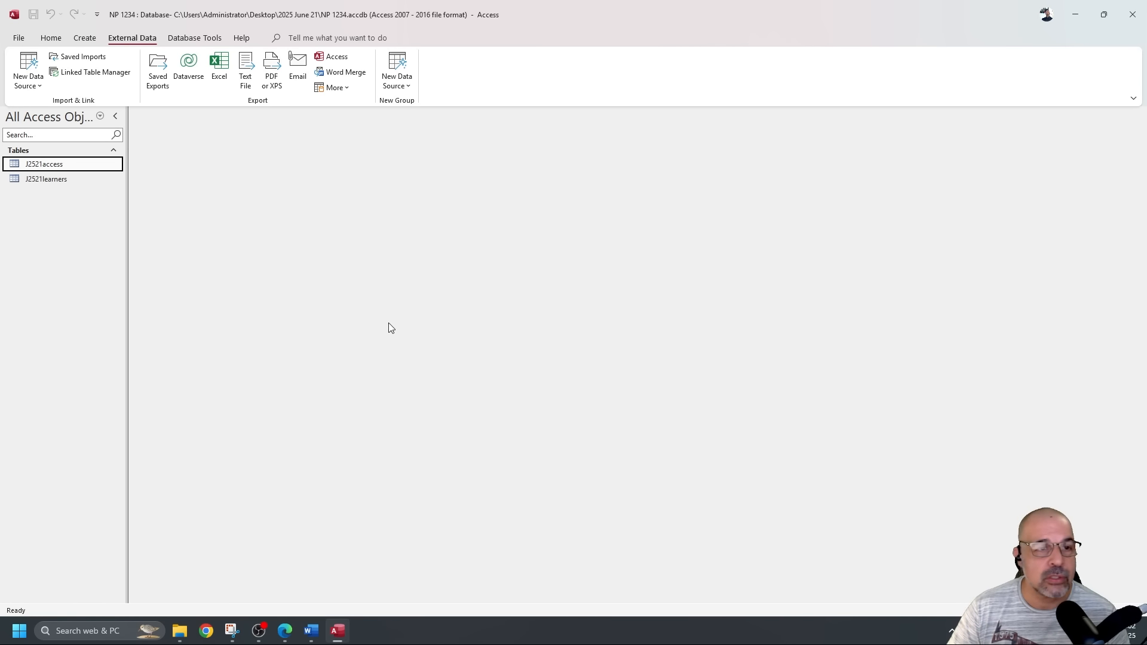
double_click(100, 165)
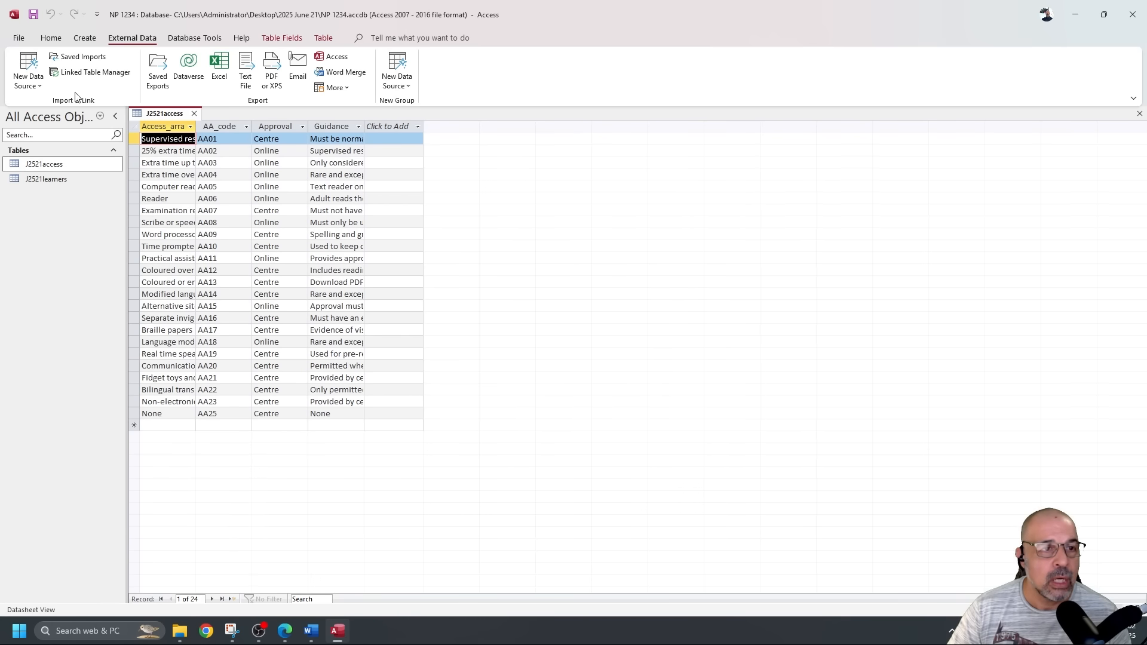
left_click(51, 40)
left_click(35, 67)
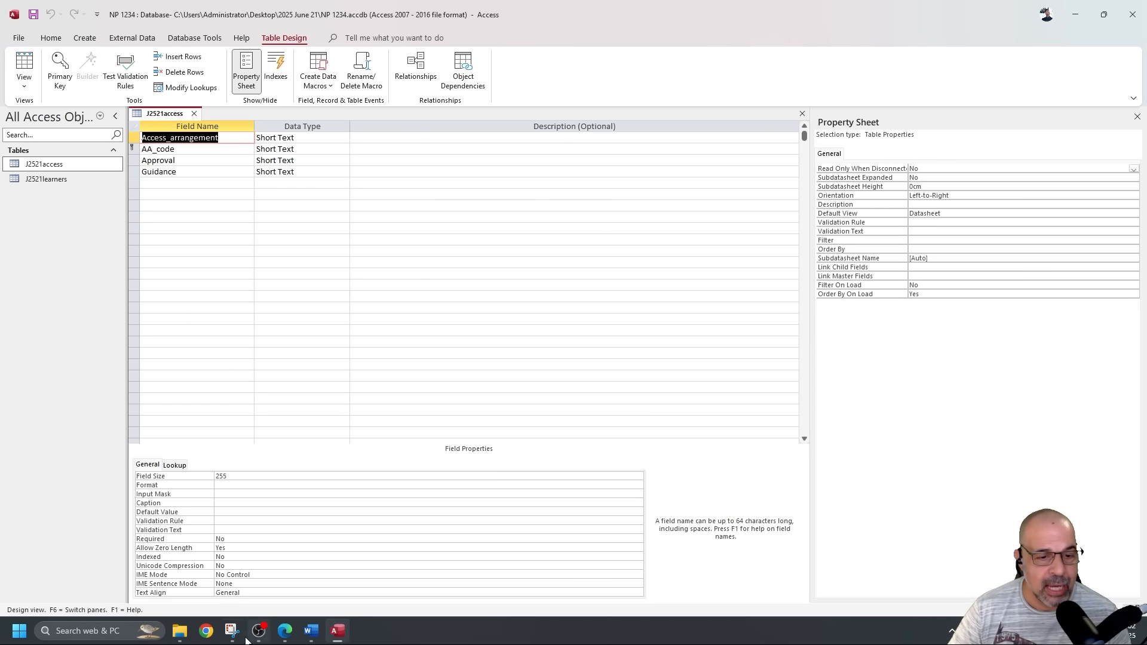
left_click(233, 631)
left_click(77, 31)
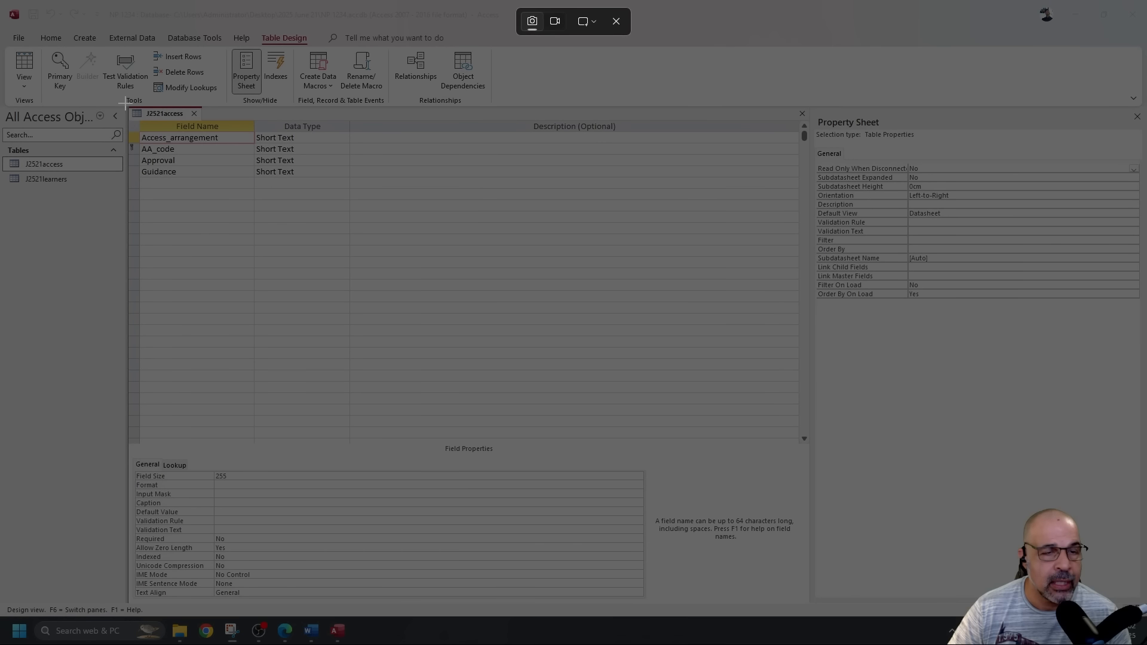
Paste a reduced snip of the J2521access design under Step 16 evidence in Word and save.
left_click_drag(124, 103, 350, 192)
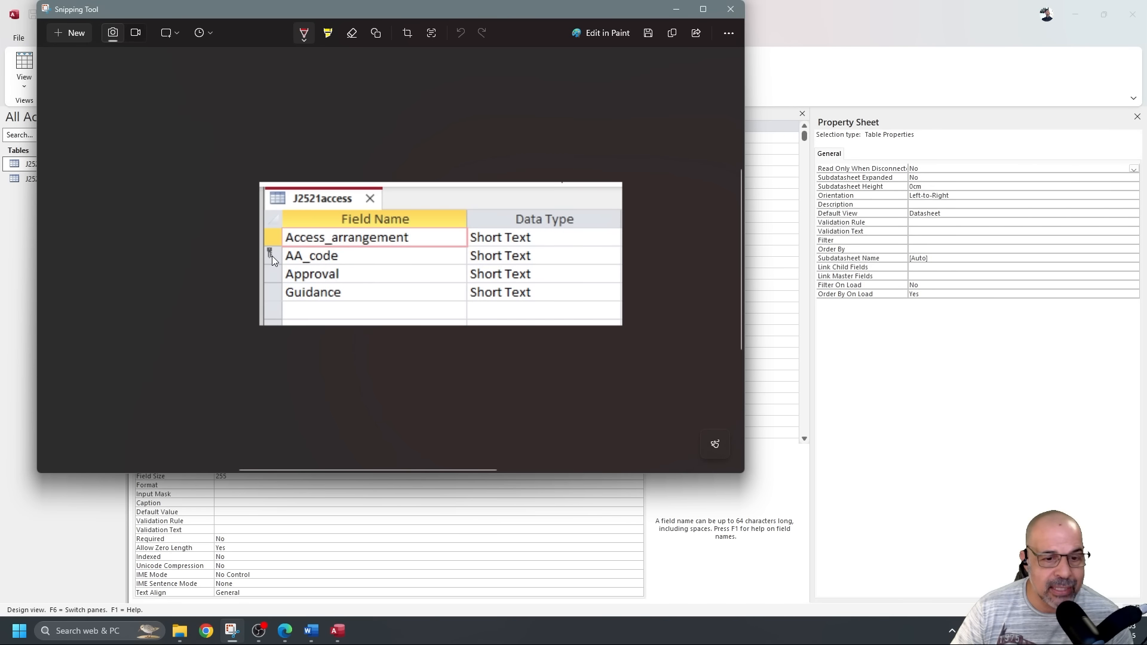
left_click(317, 637)
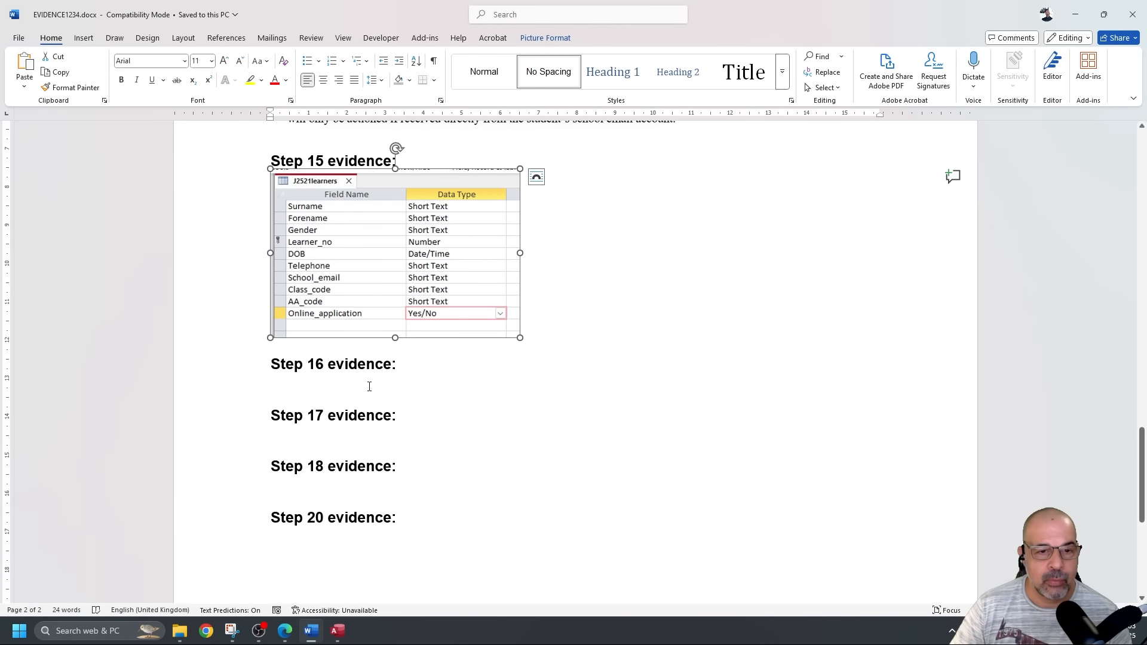
left_click(369, 385)
key("ctrl+v")
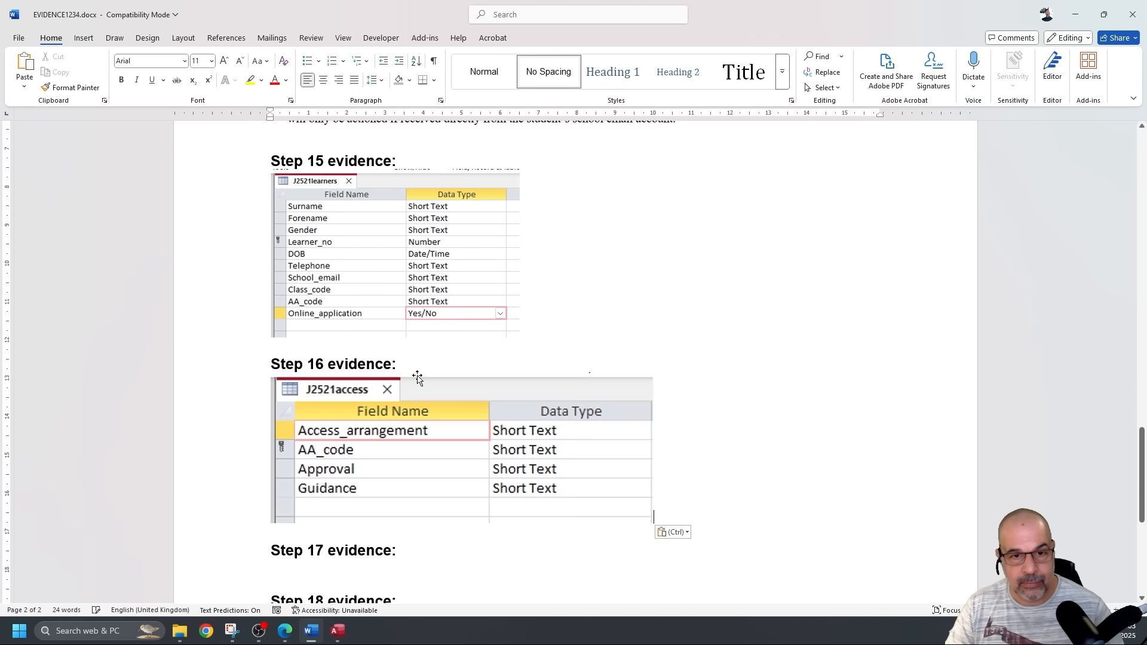
left_click_drag(625, 512, 517, 470)
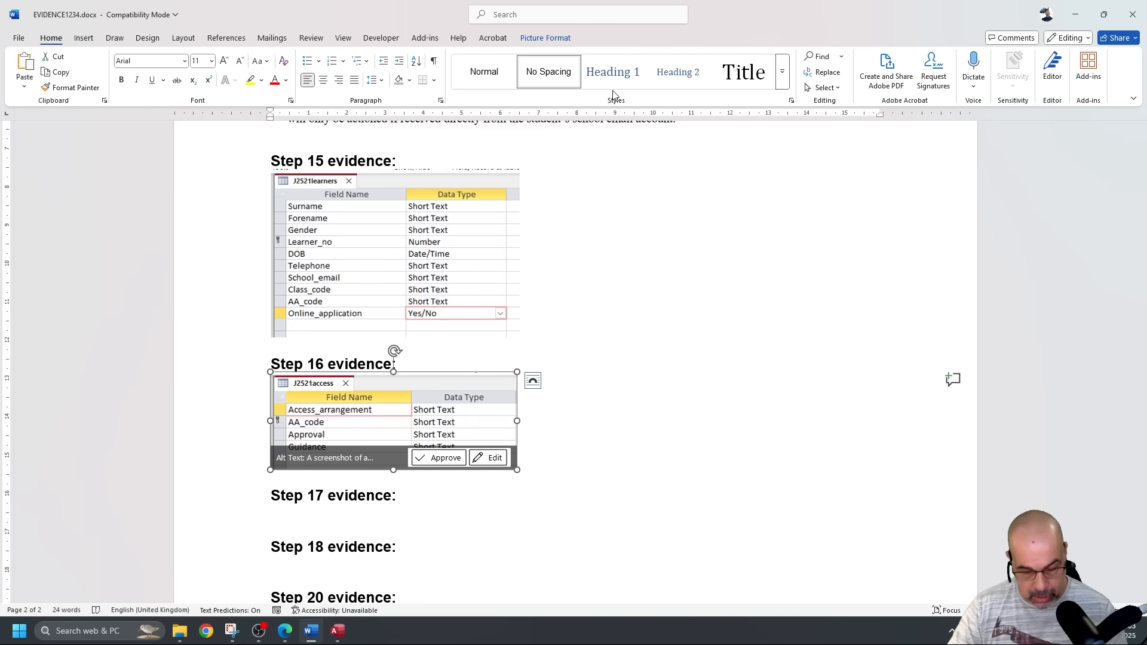
key("ctrl+s")
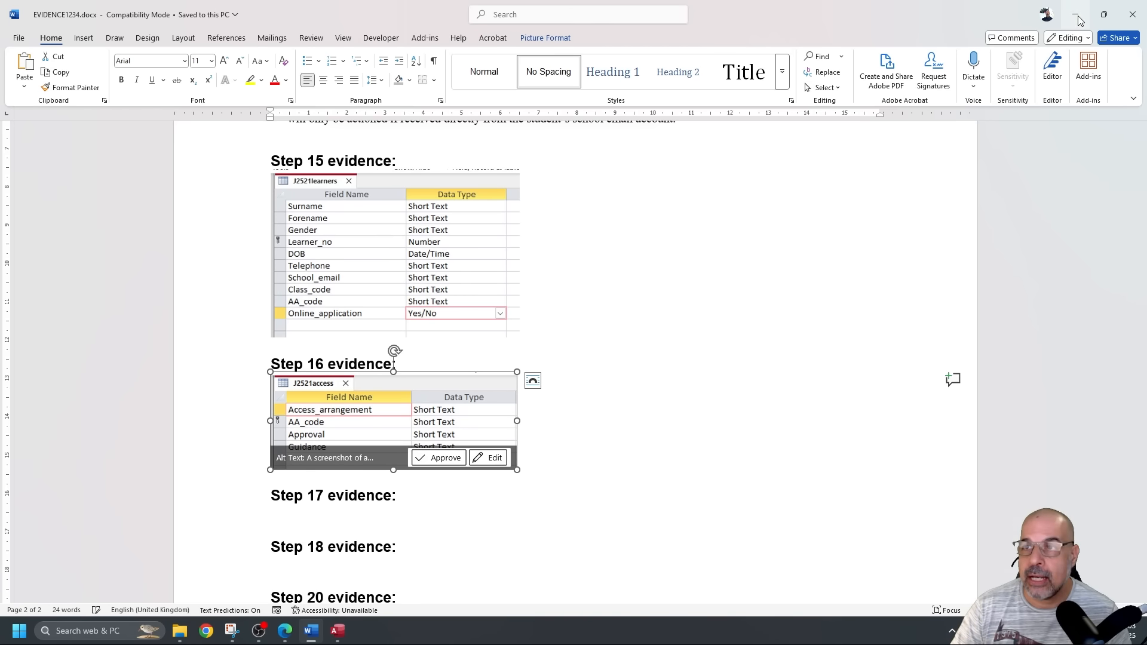
Close the J2521access design view in Access.
key("alt+Tab")
left_click(792, 15)
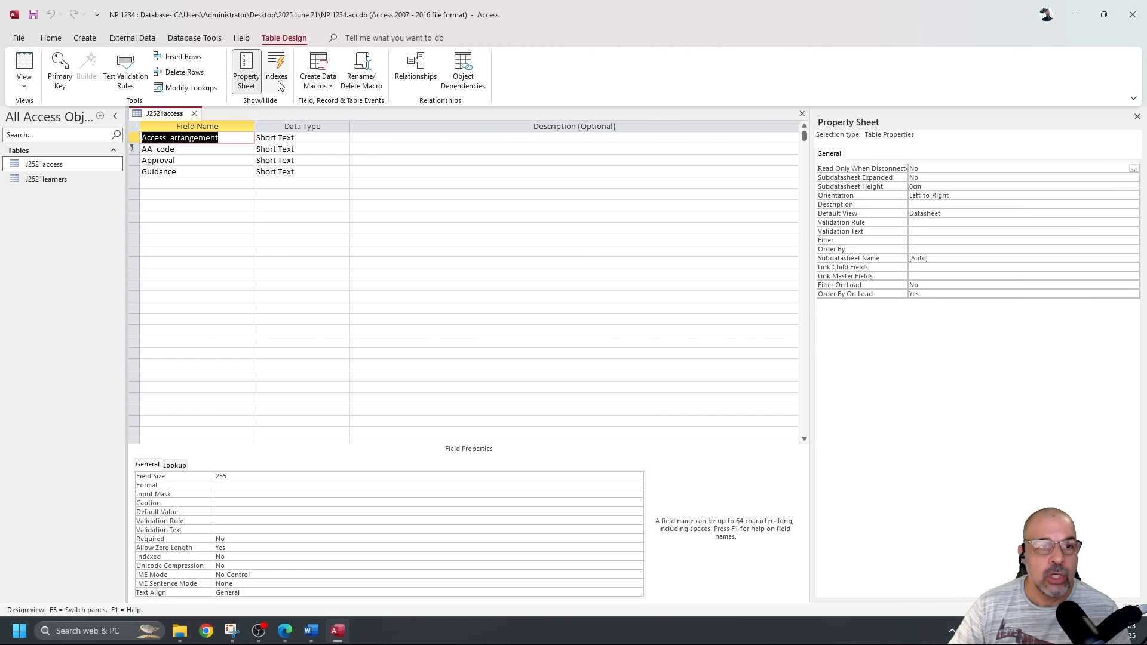
left_click(195, 114)
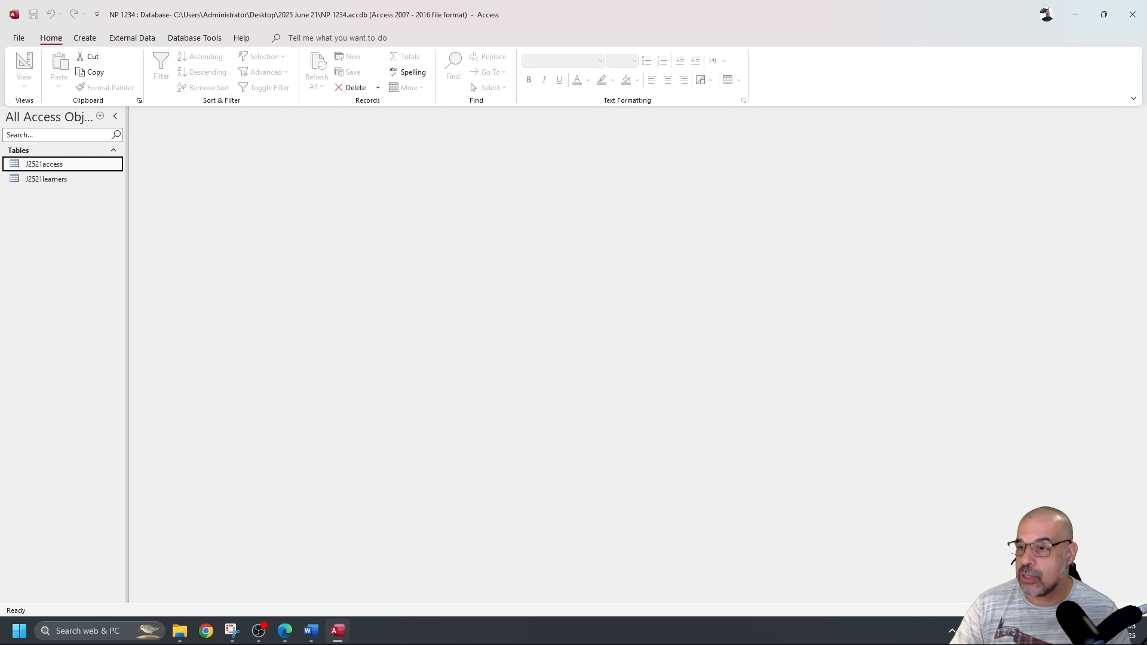
Highlight the phrase about the most appropriate data in question 17 of the exam paper.
key("alt+Tab")
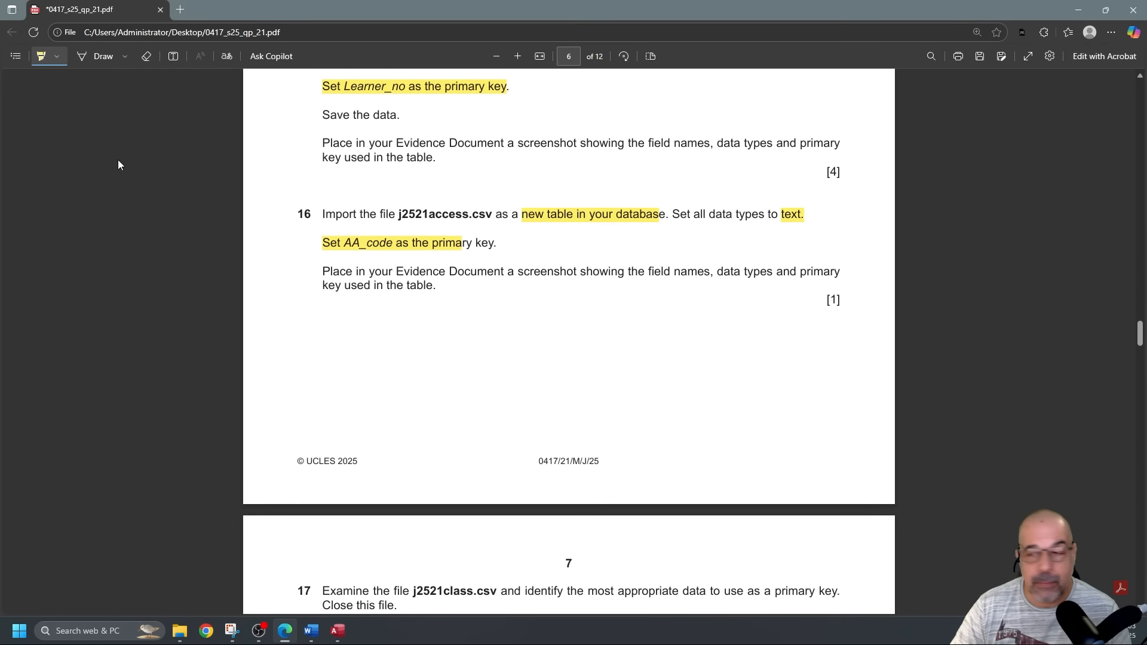
scroll(376, 230, "down", 5)
scroll(383, 221, "down", 2)
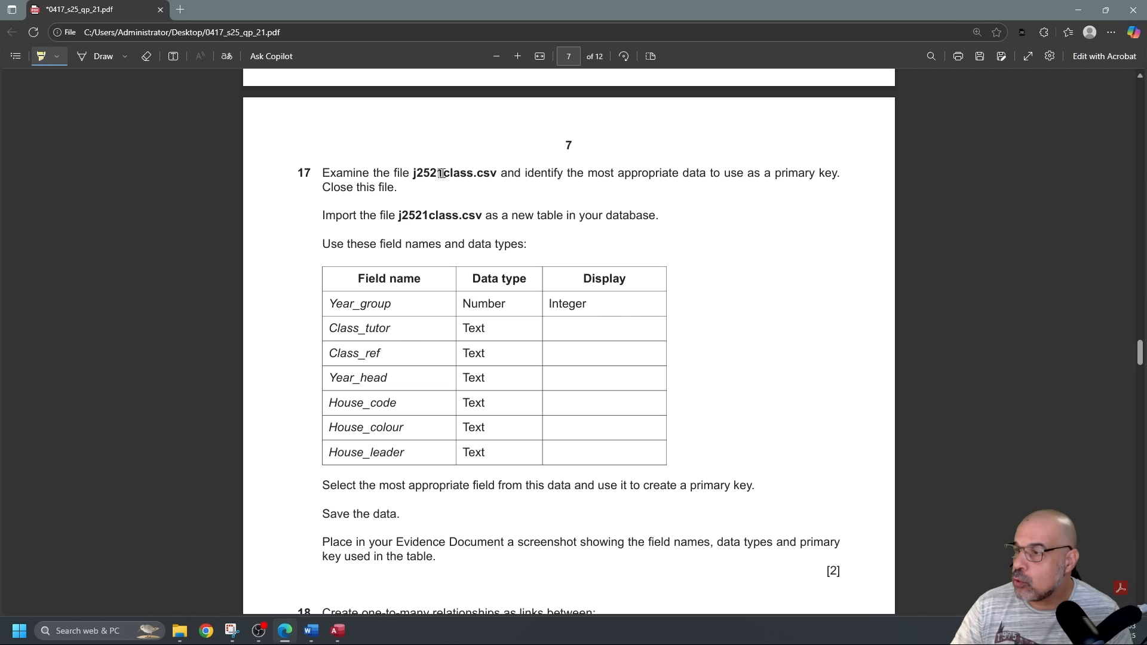
left_click_drag(530, 173, 702, 168)
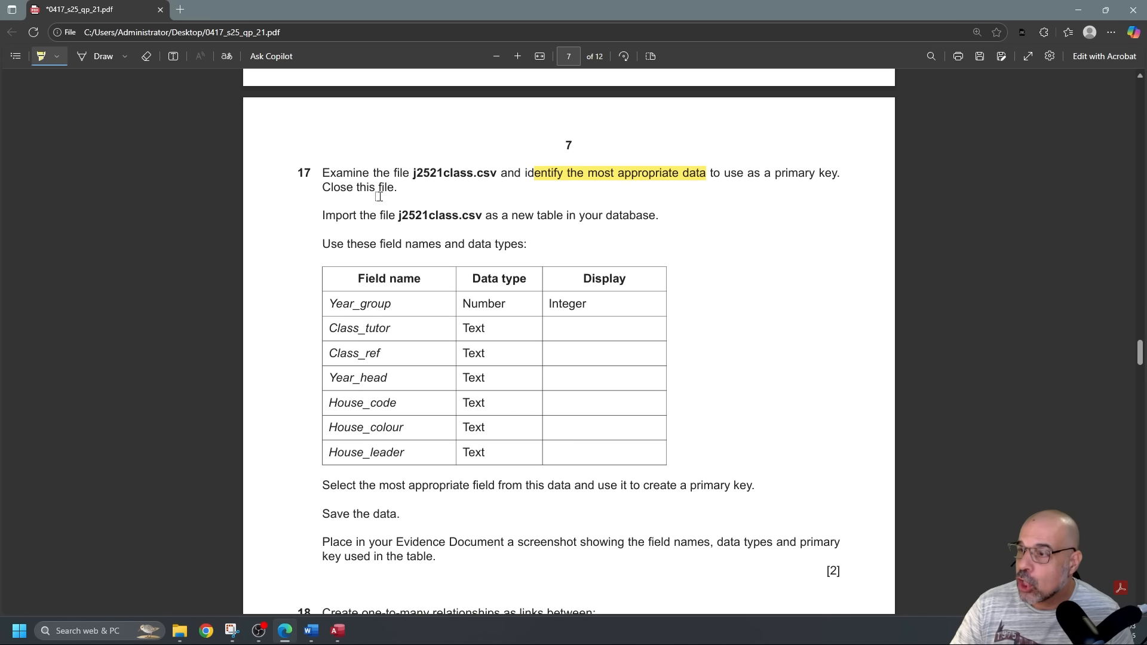
Highlight 'j2521class.csv' and 'create a primary key', then return to the Access database.
scroll(420, 190, "down", 1)
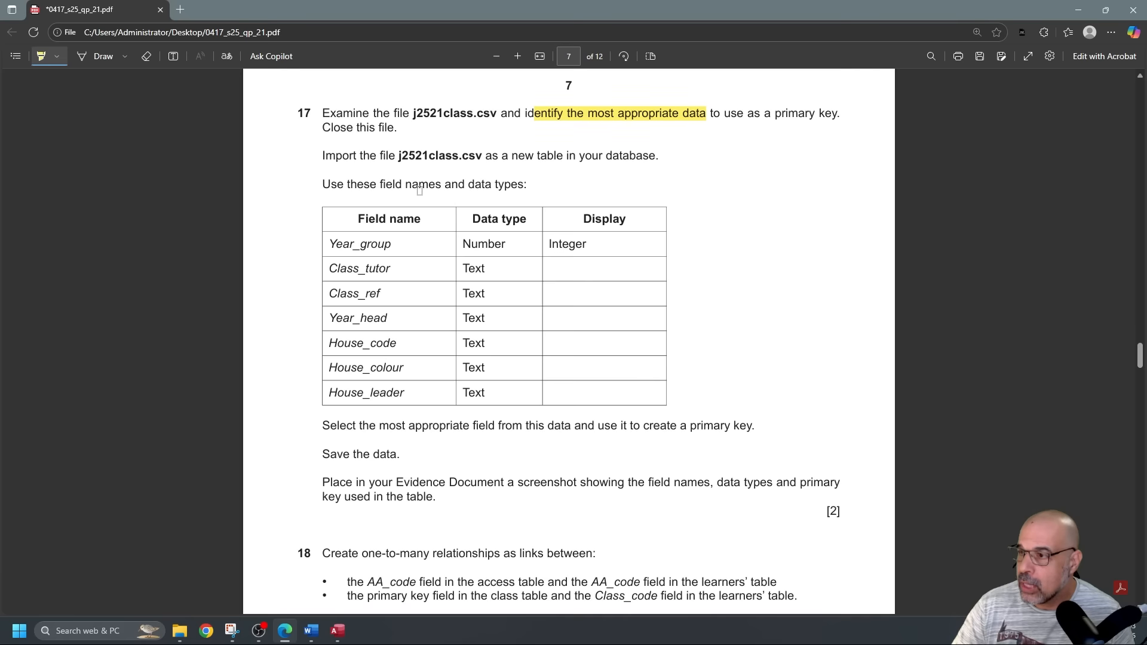
left_click_drag(395, 156, 483, 159)
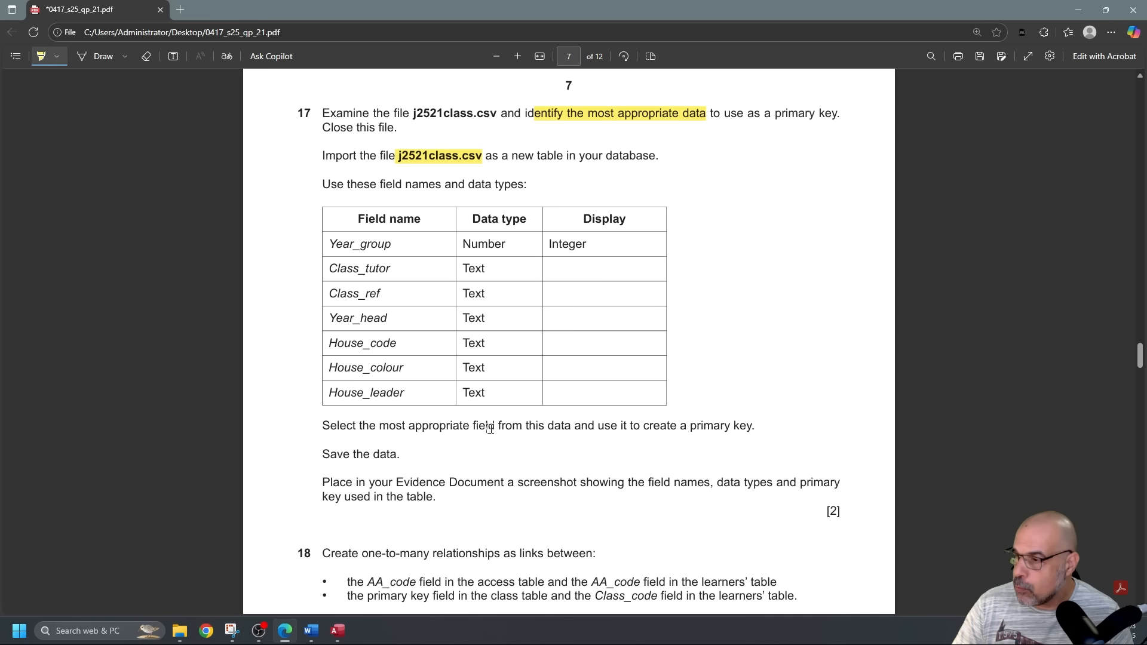
left_click_drag(643, 426, 759, 423)
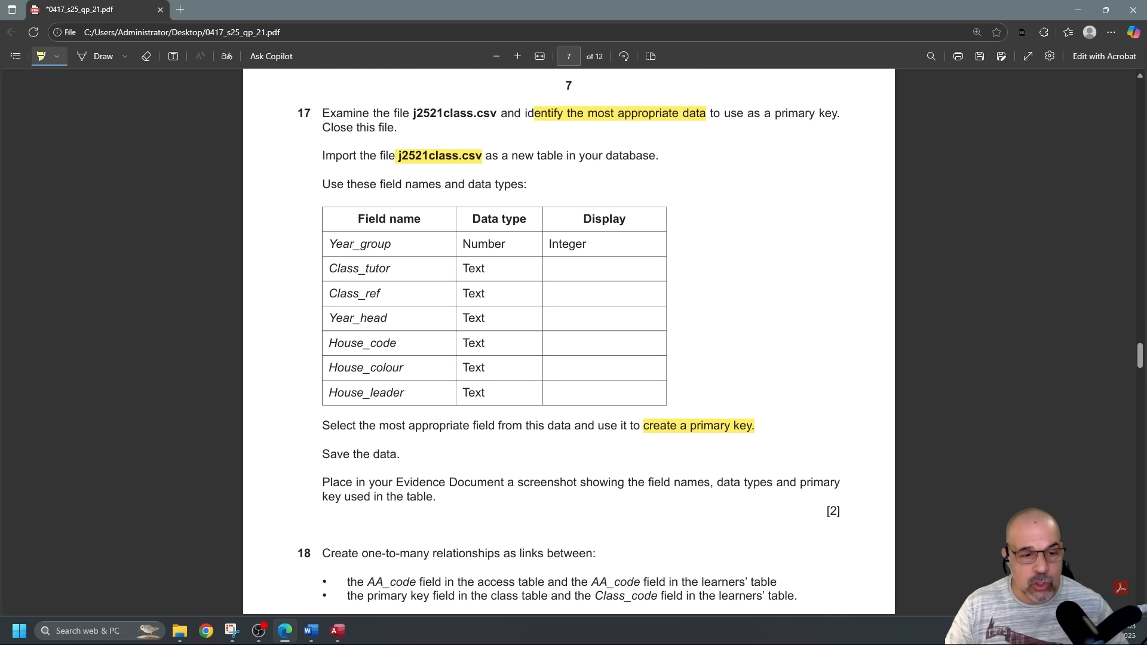
key("alt+Tab")
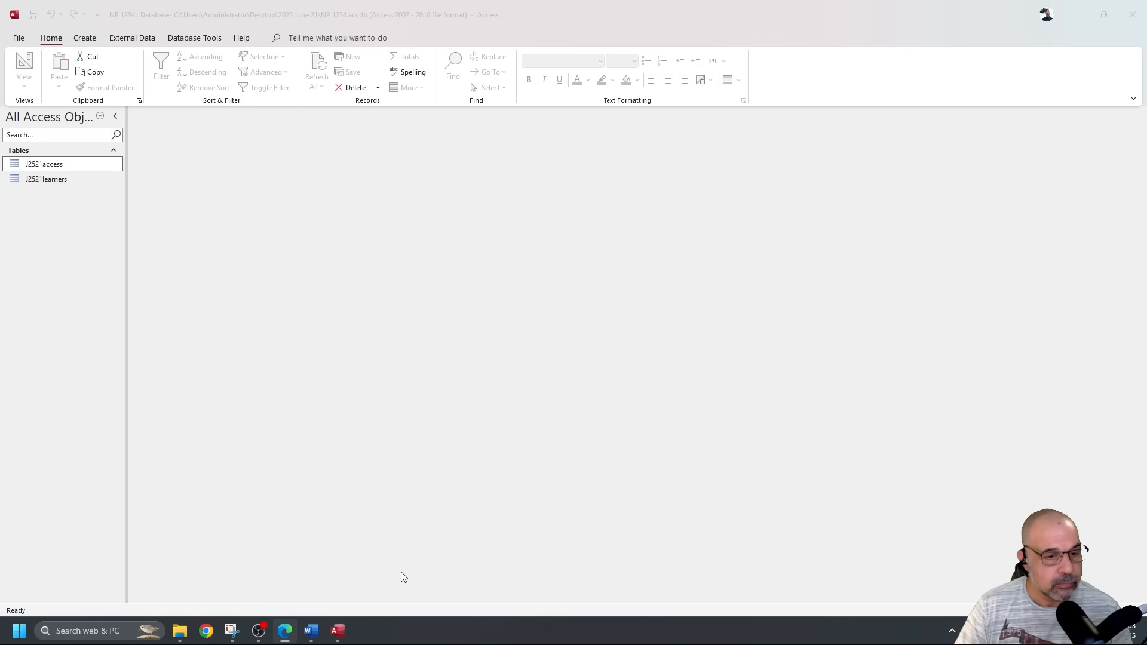
mouse_move(183, 631)
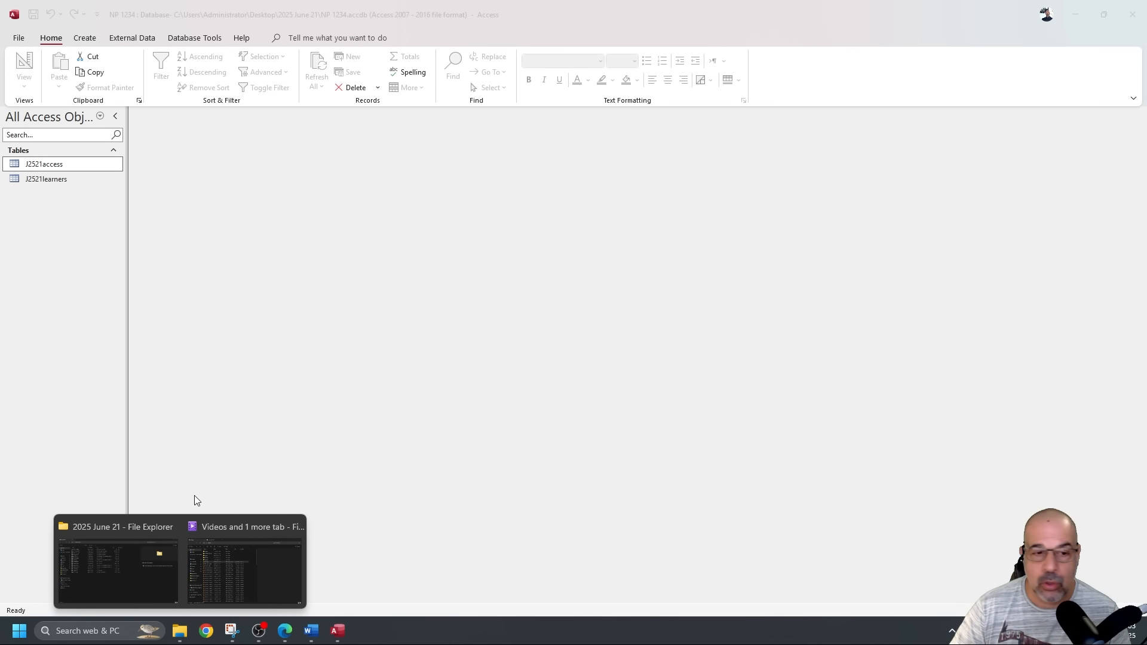
Open j2521class.csv from the 2025 June 21 folder in Excel.
left_click(140, 527)
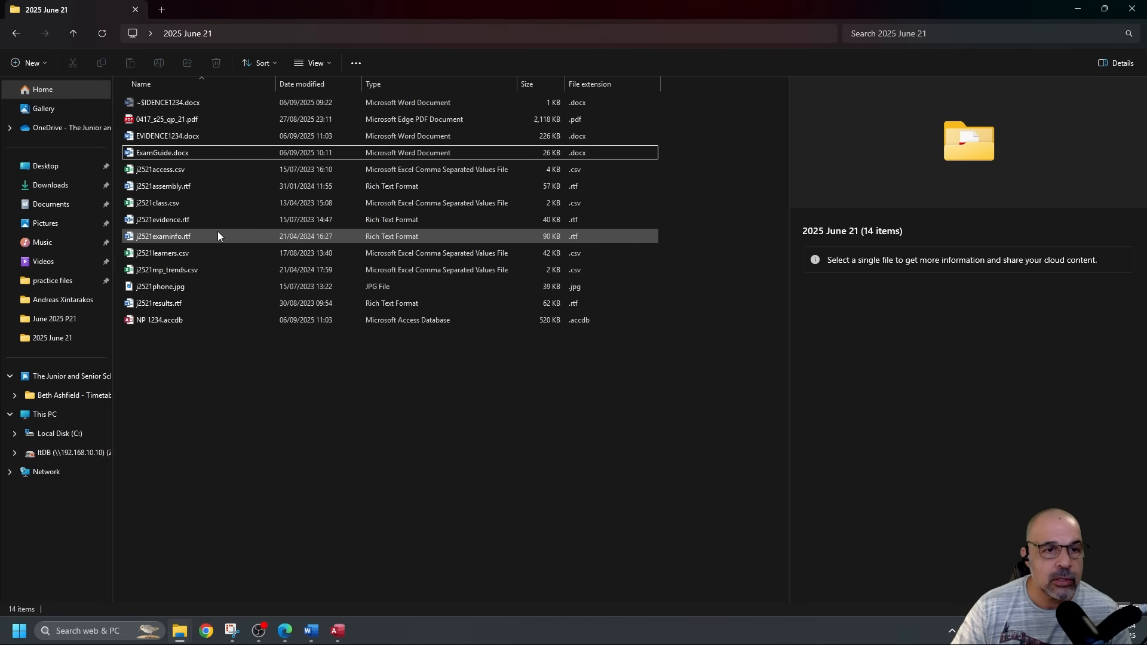
double_click(176, 203)
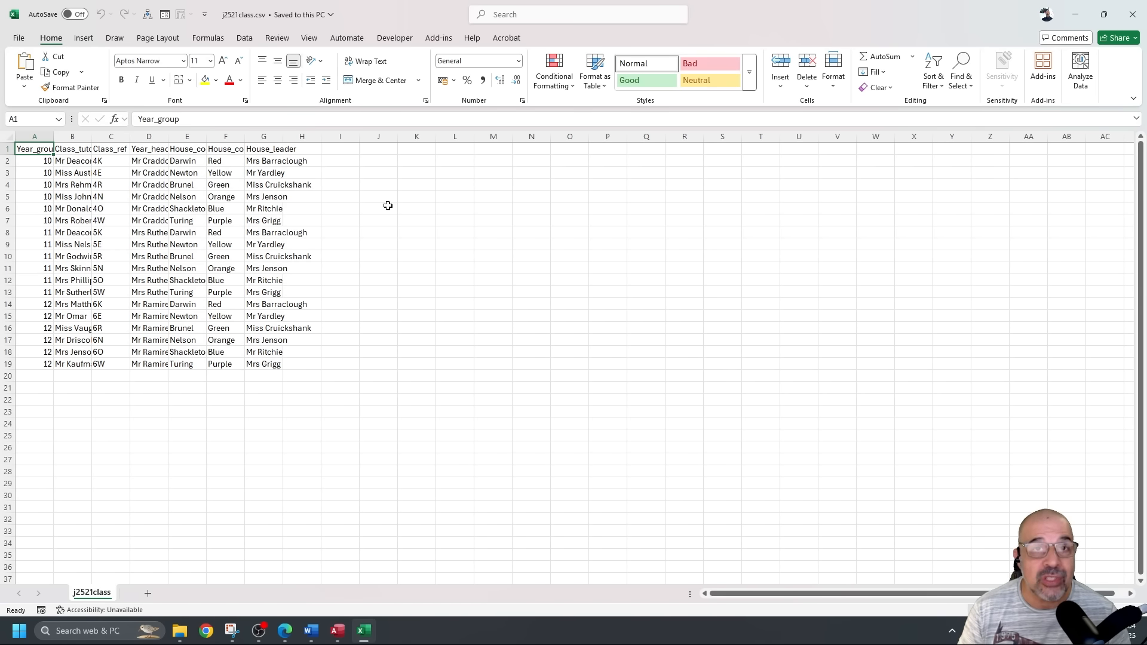
scroll(415, 253, "up", 2)
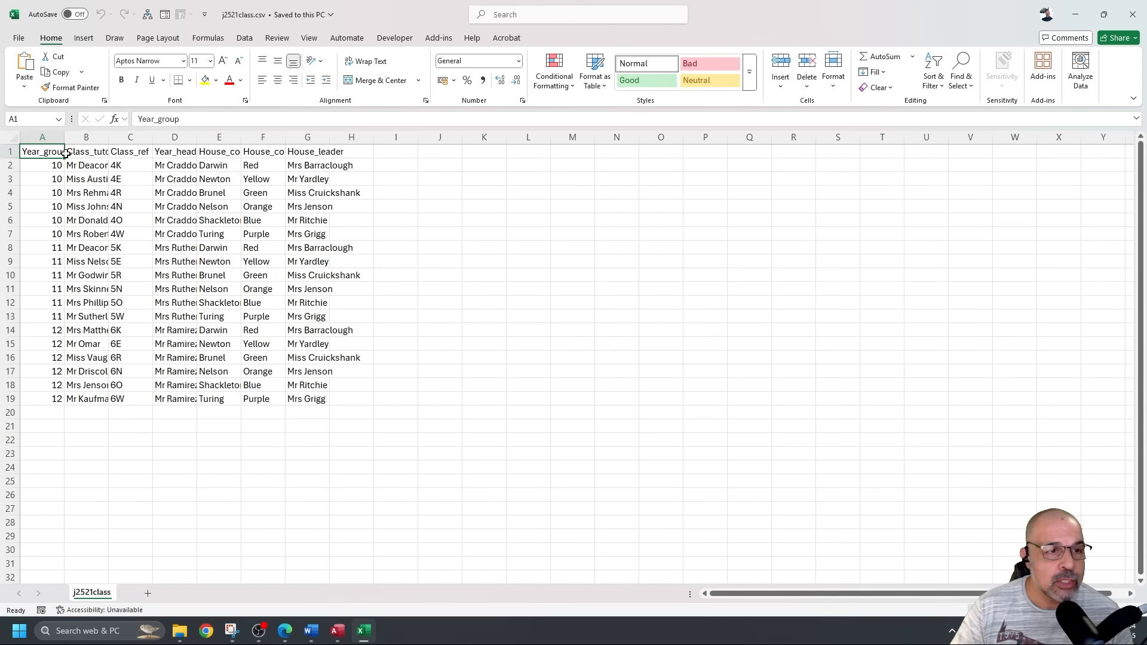
AutoFit all column widths, then select the class data rows below the headers.
left_click(9, 137)
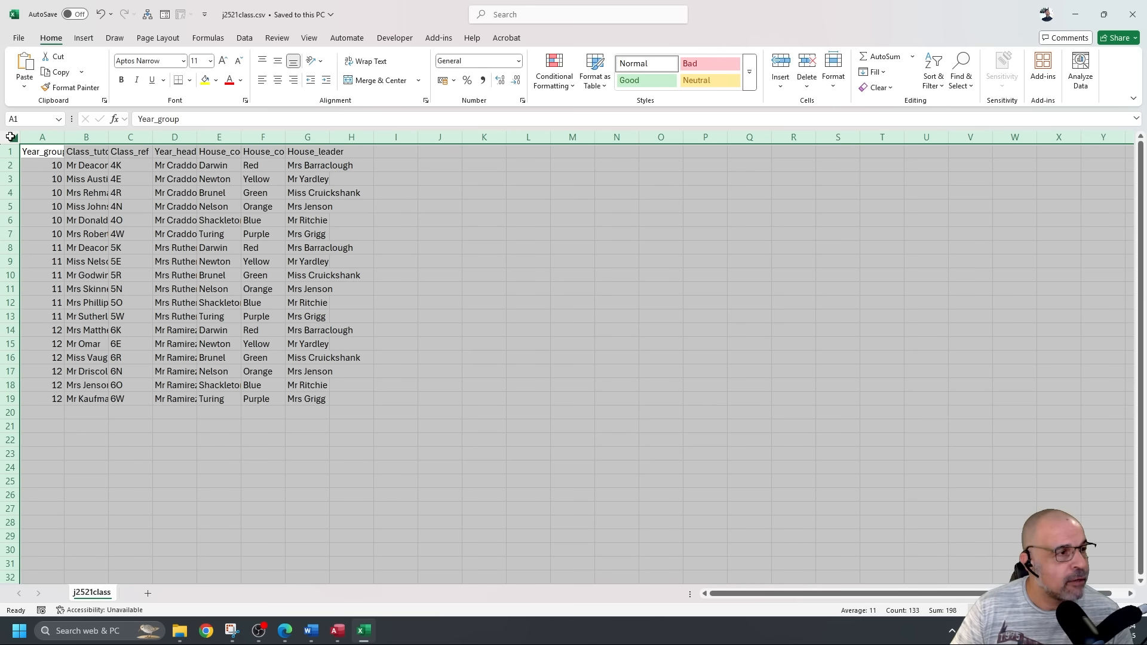
double_click(155, 136)
left_click(529, 344)
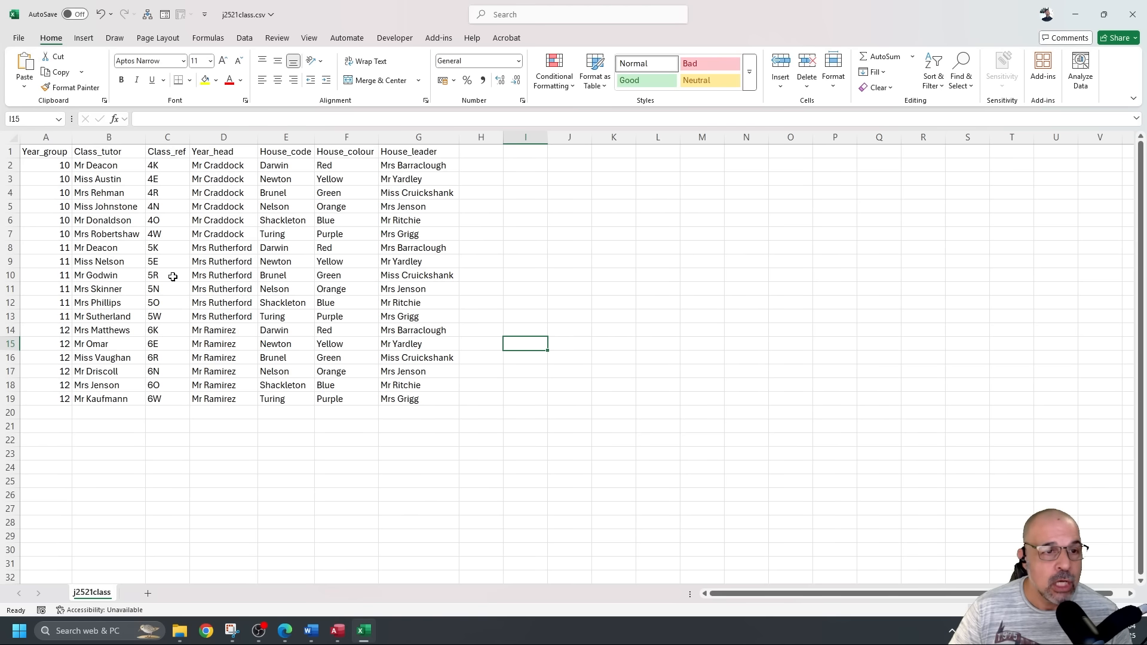
left_click_drag(57, 168, 397, 398)
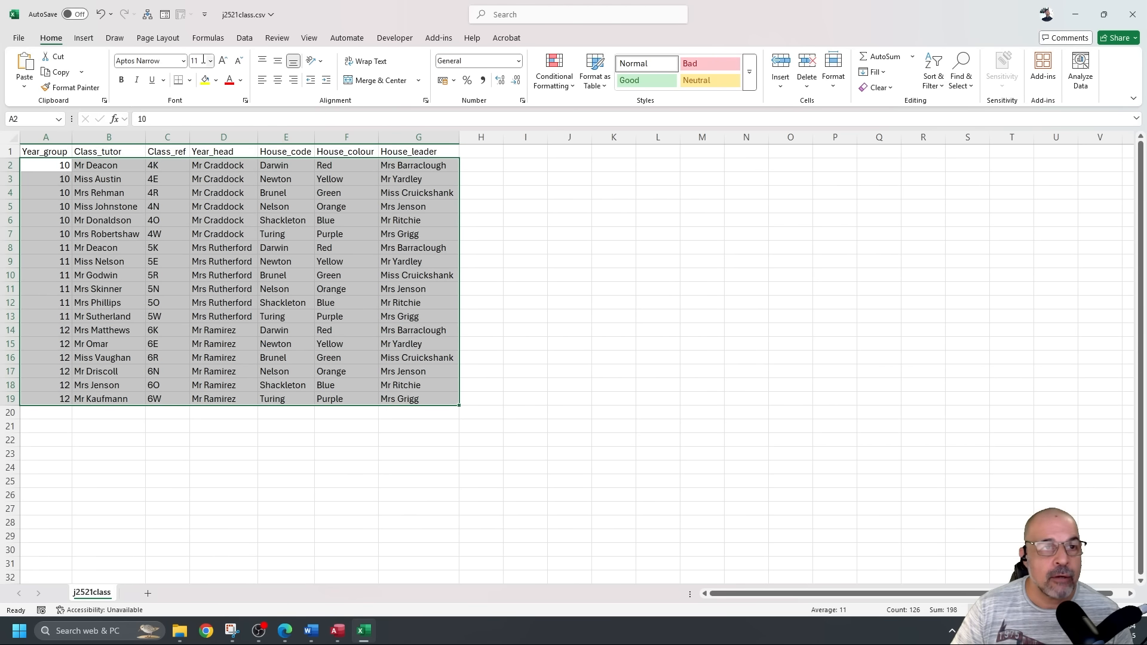
Add a duplicate-values conditional formatting rule with dark grey fill to the selected class rows.
left_click(554, 75)
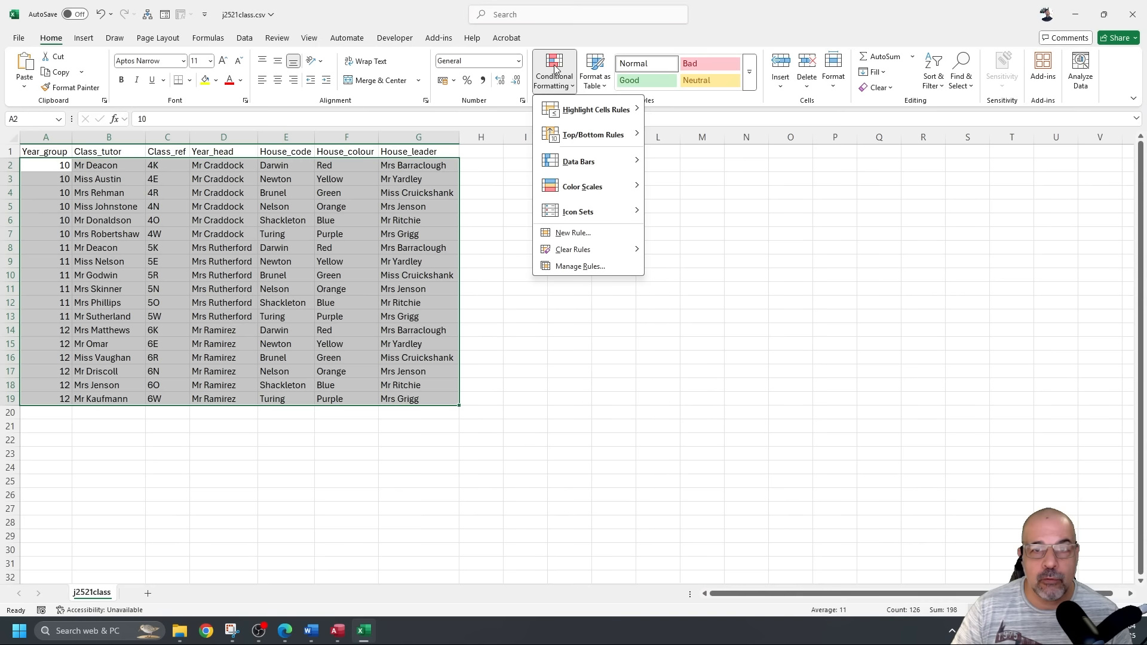
left_click(578, 267)
left_click_drag(640, 305, 557, 131)
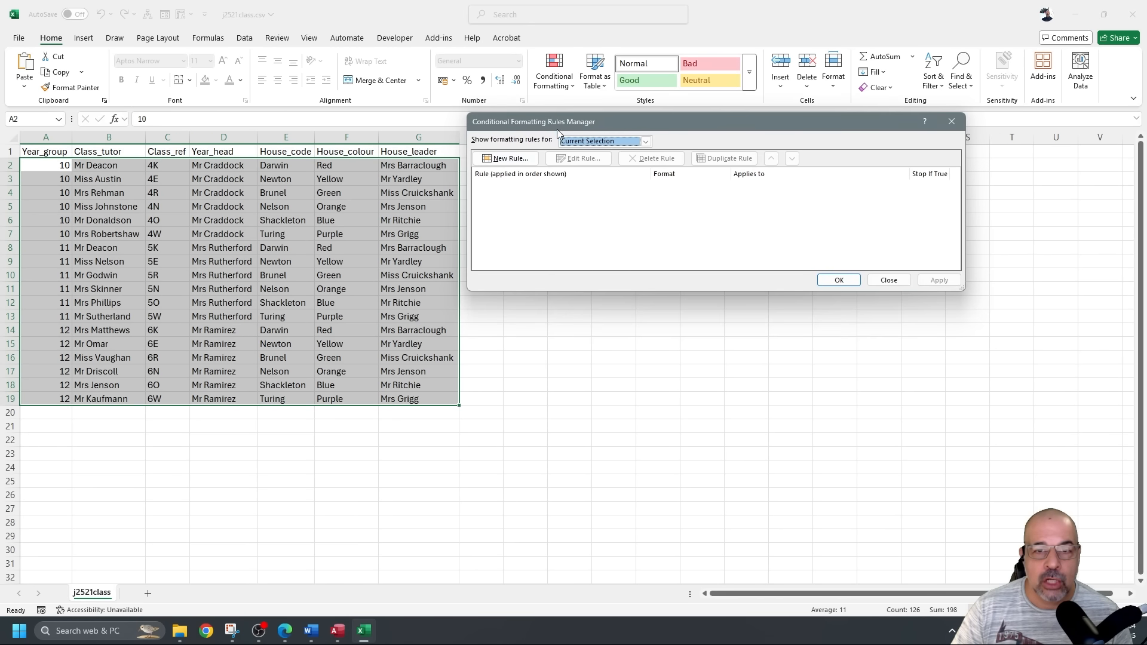
left_click(523, 166)
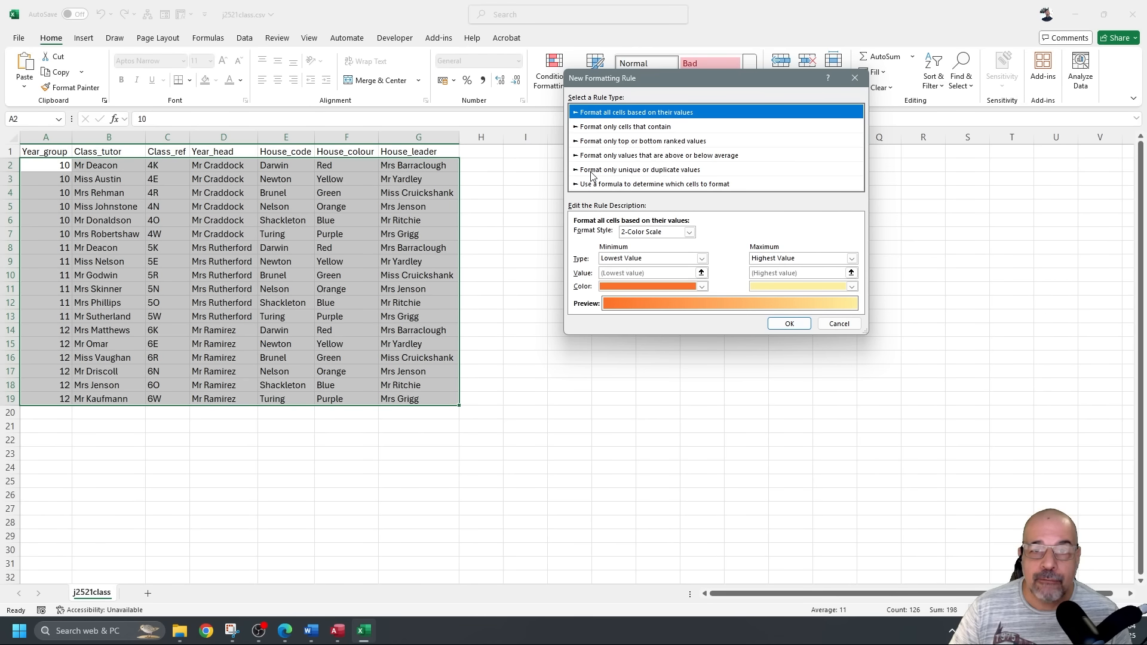
left_click(683, 170)
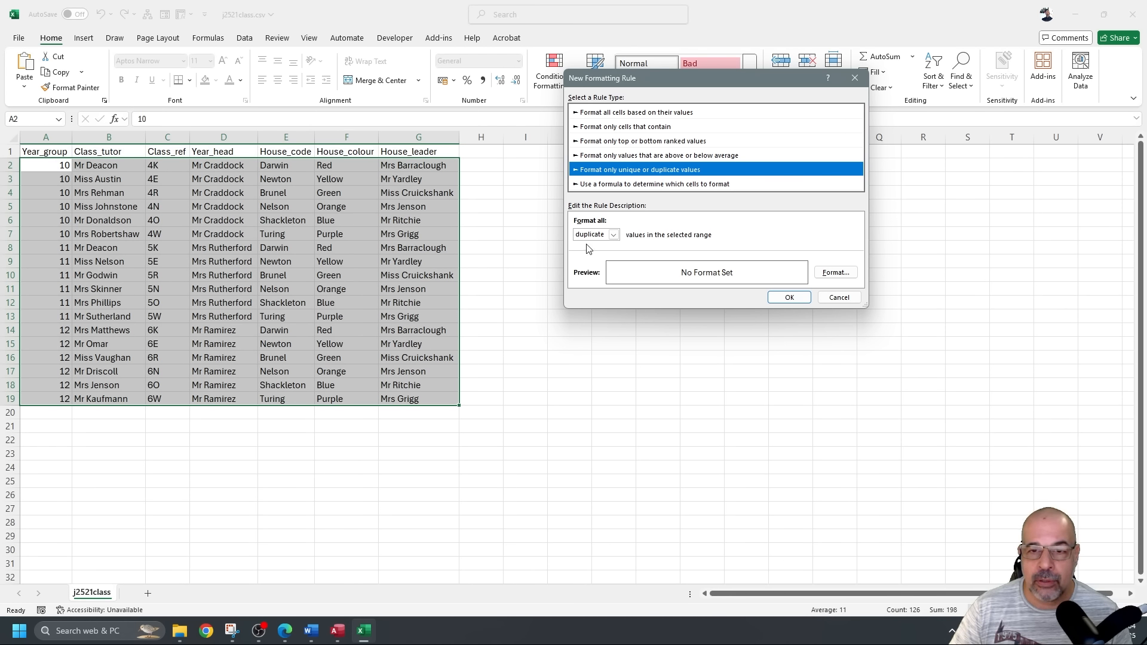
left_click(836, 273)
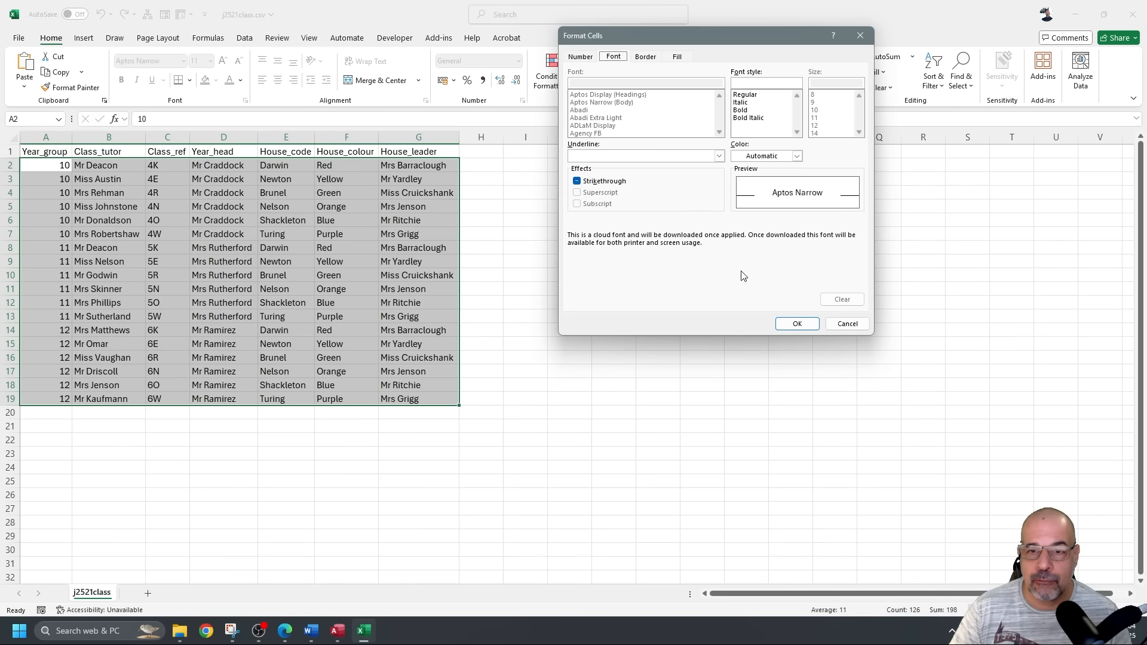
left_click(680, 56)
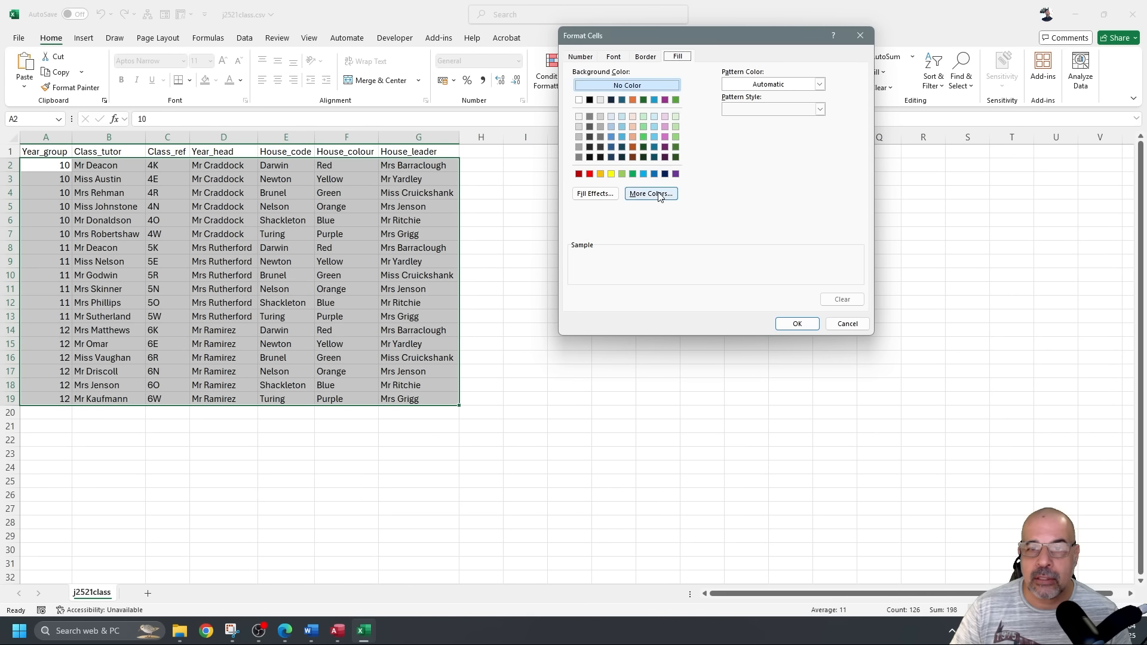
left_click(590, 137)
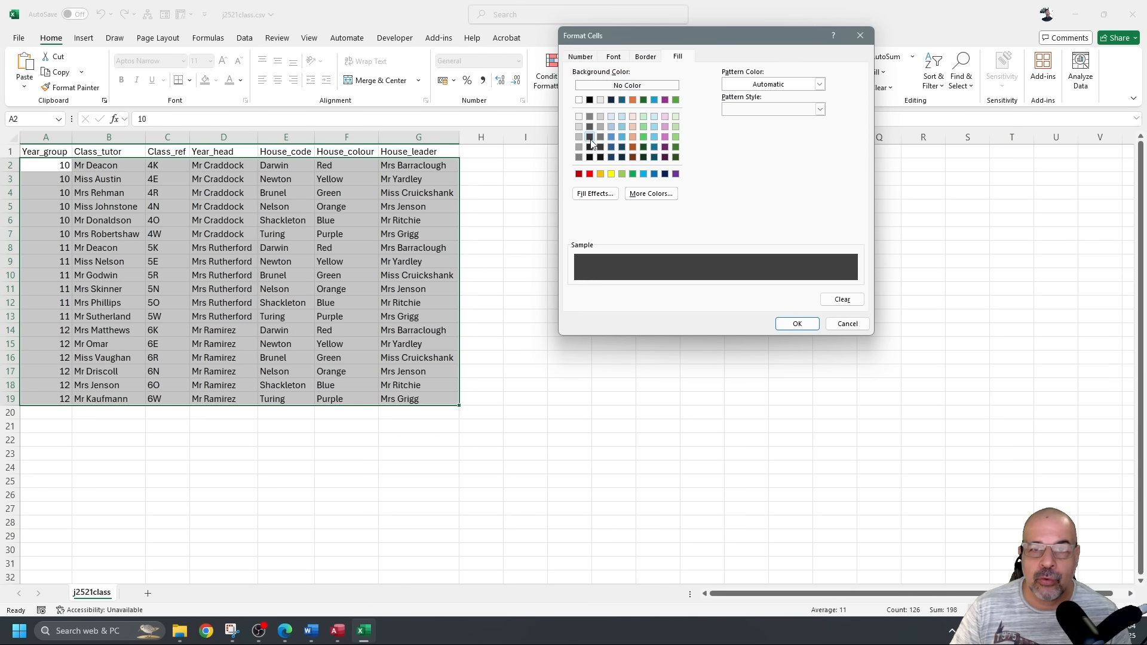
left_click(799, 323)
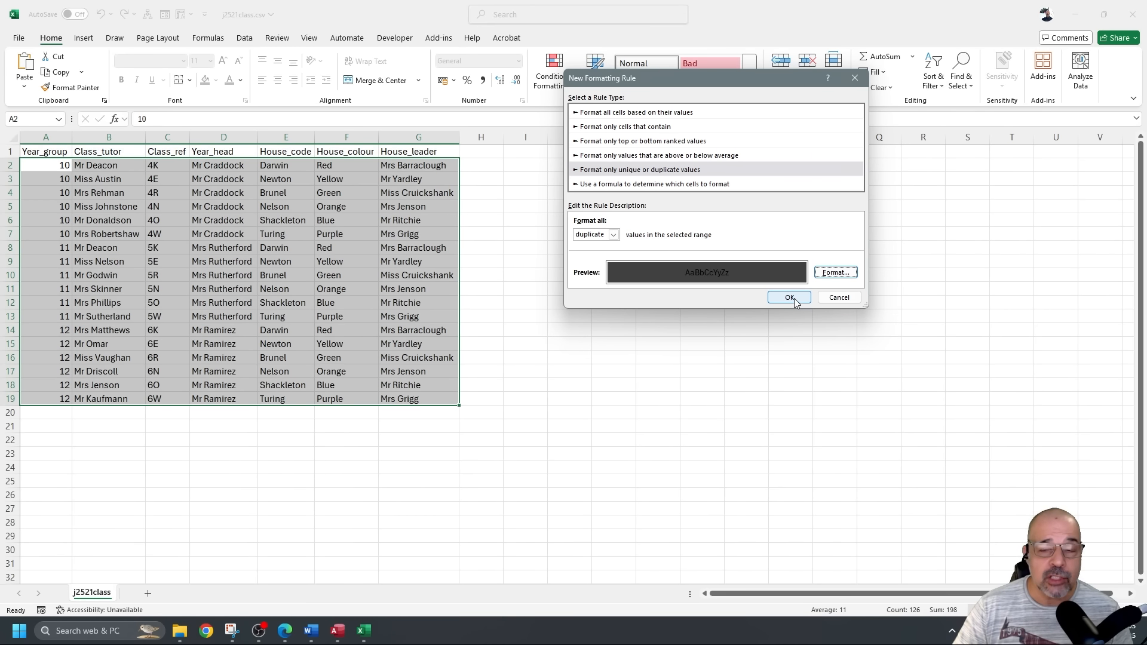
left_click(790, 298)
left_click(839, 280)
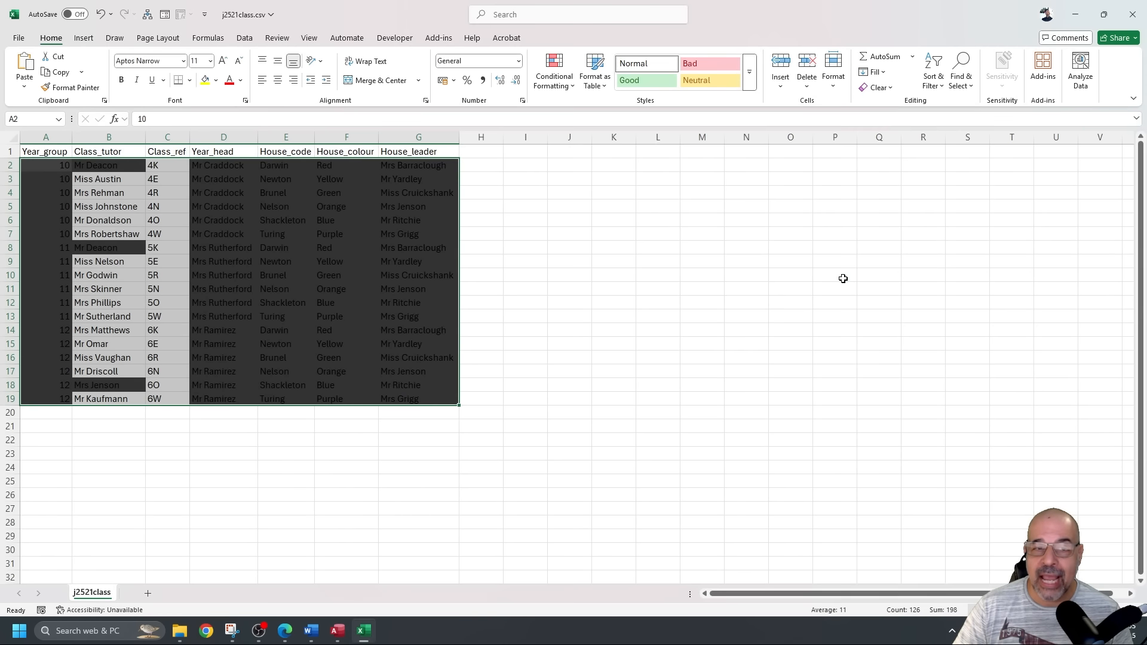
Inspect the shaded duplicate tutor names and check that Class_ref values are all unique.
left_click(532, 319)
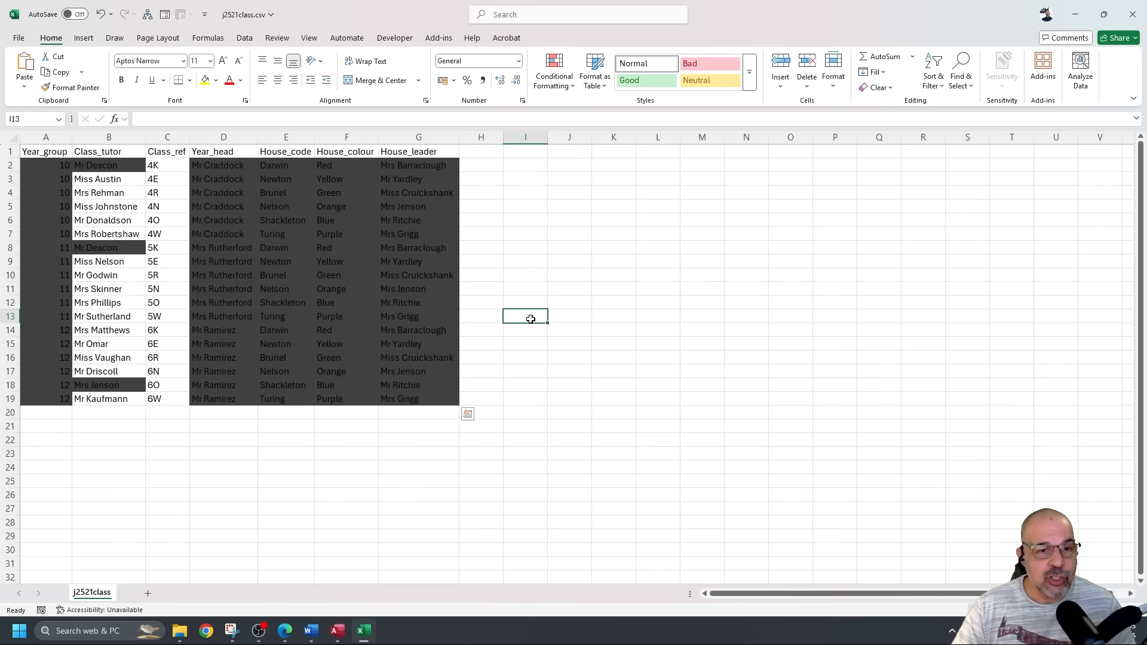
left_click(99, 168)
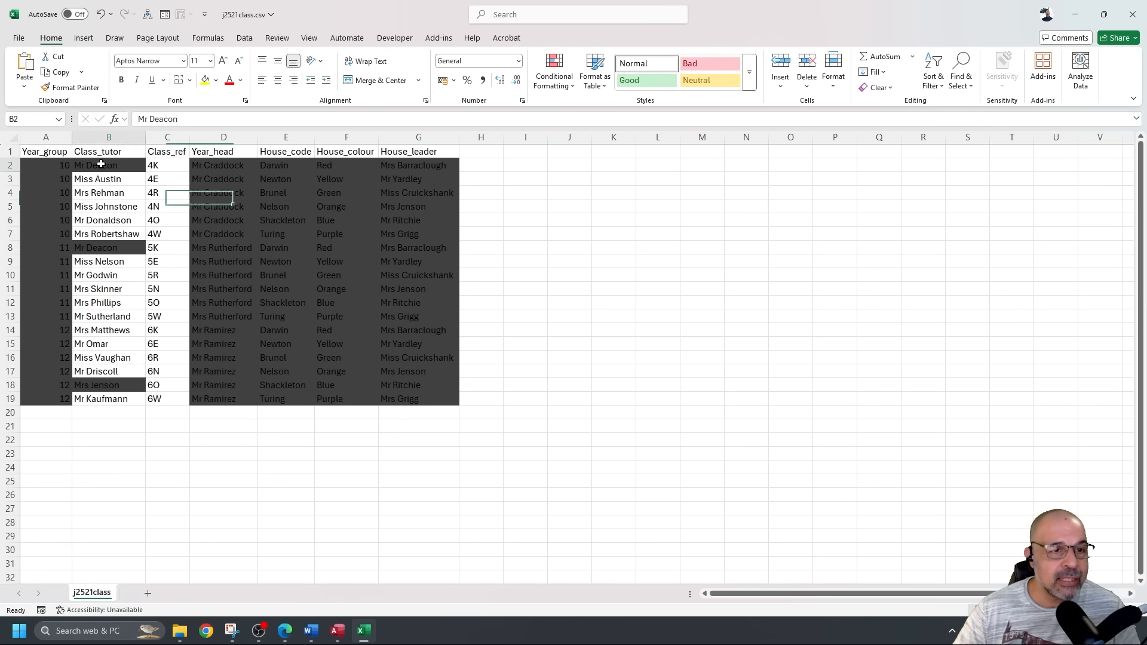
left_click(106, 250)
left_click(121, 389)
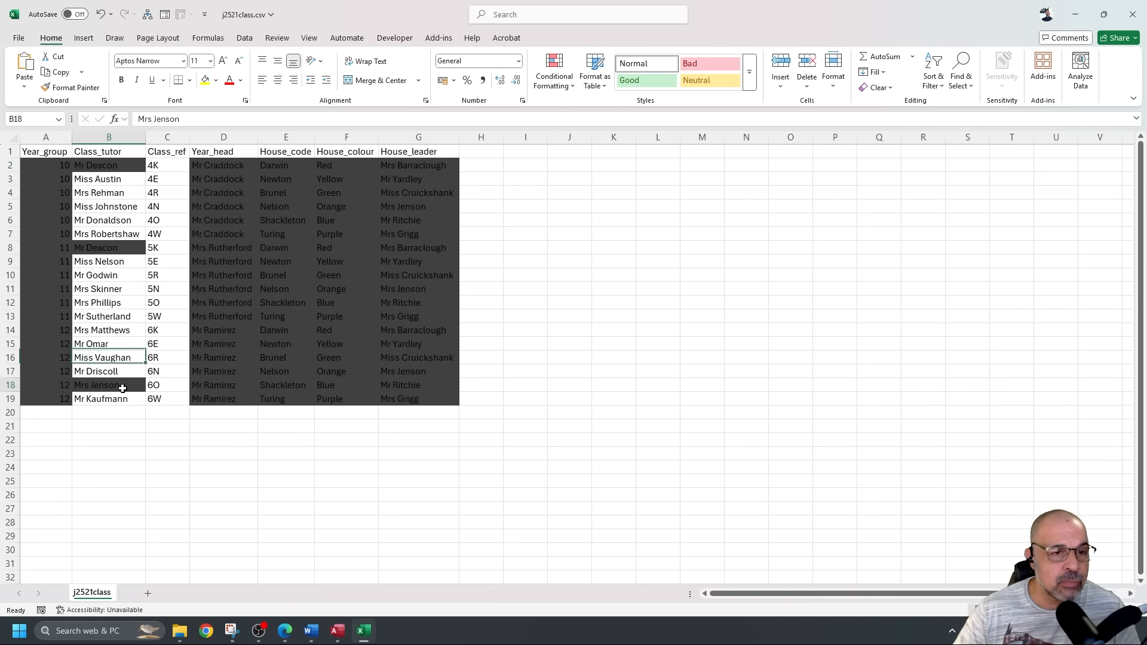
left_click(122, 250)
left_click(120, 168)
left_click(118, 221)
left_click(122, 249)
left_click(114, 381)
left_click_drag(165, 160, 159, 400)
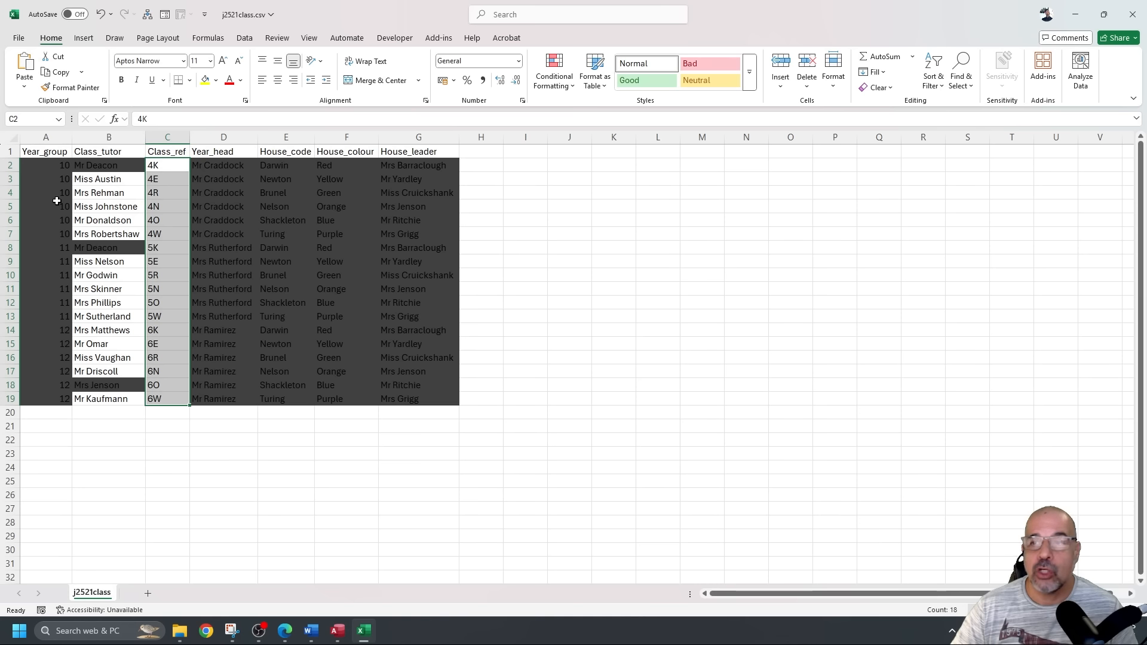
Close j2521class.csv without saving and return to the NP 1234 database.
left_click(1133, 21)
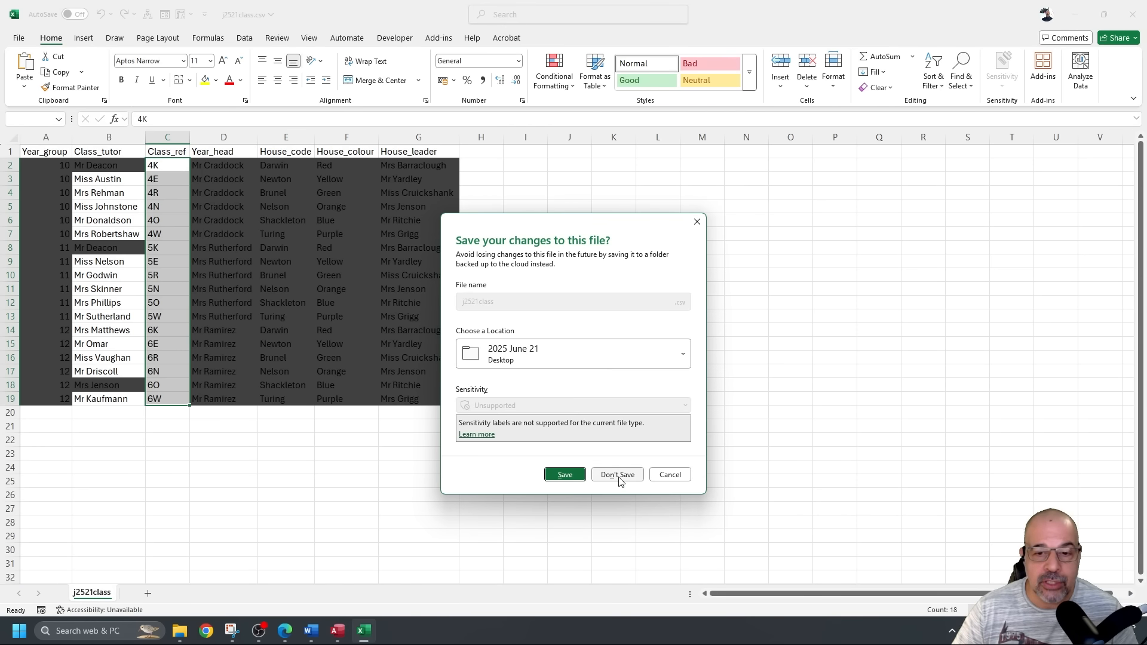
left_click(619, 475)
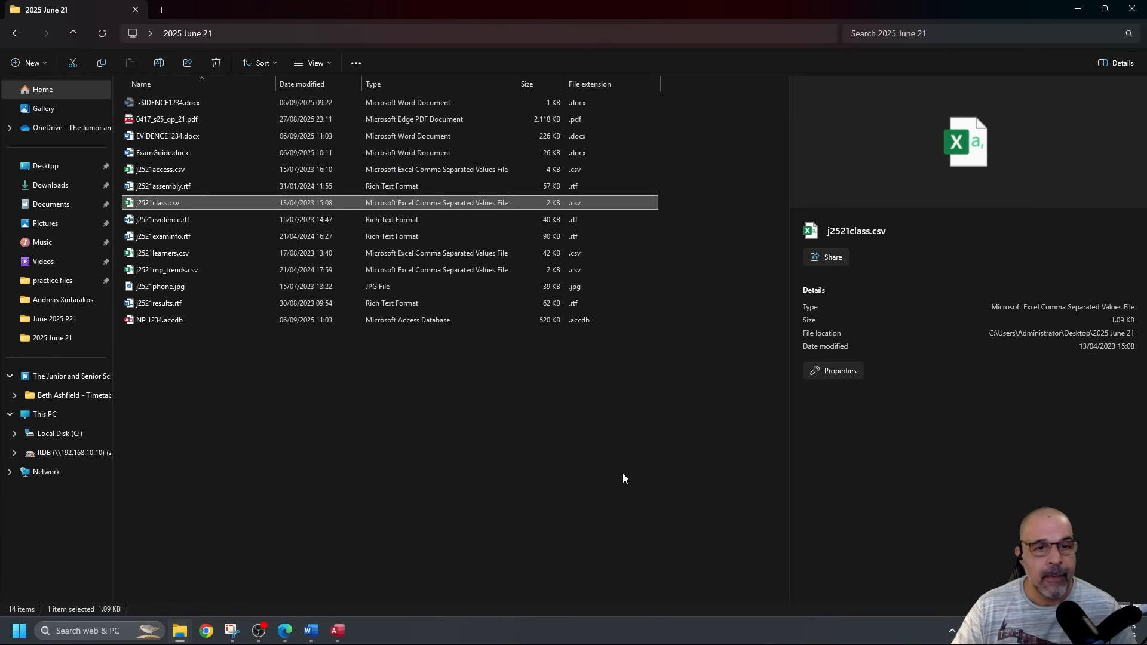
left_click(338, 632)
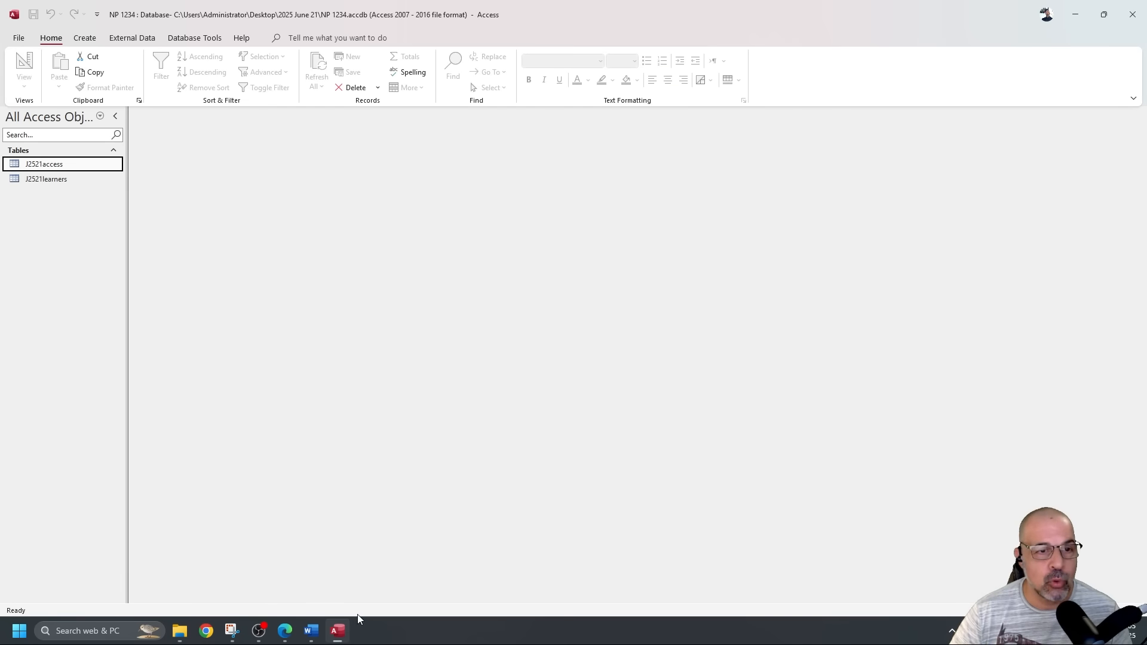
Start a text file import of j2521class.csv into a new Access table.
left_click(132, 37)
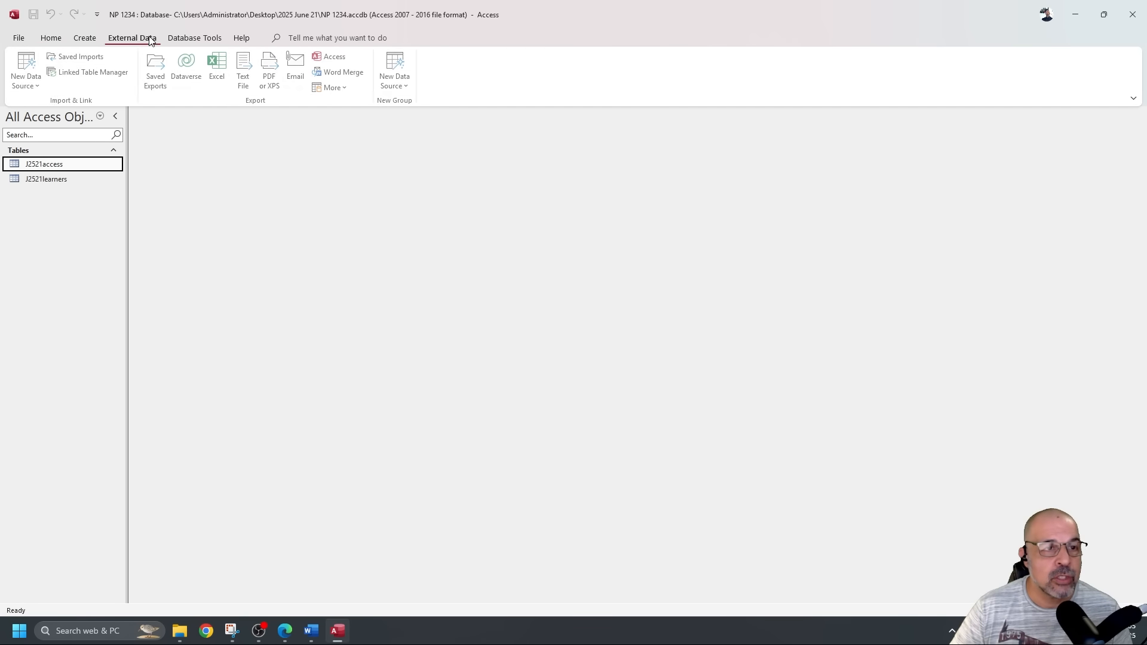
left_click(29, 70)
mouse_move(77, 110)
left_click(213, 181)
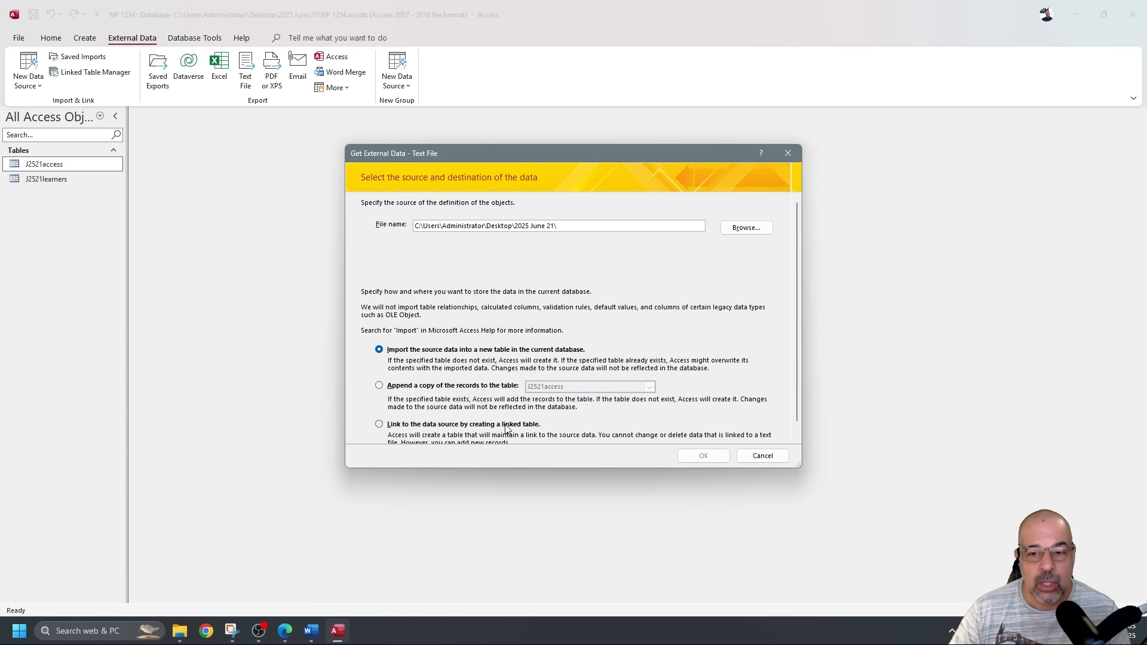
left_click(747, 229)
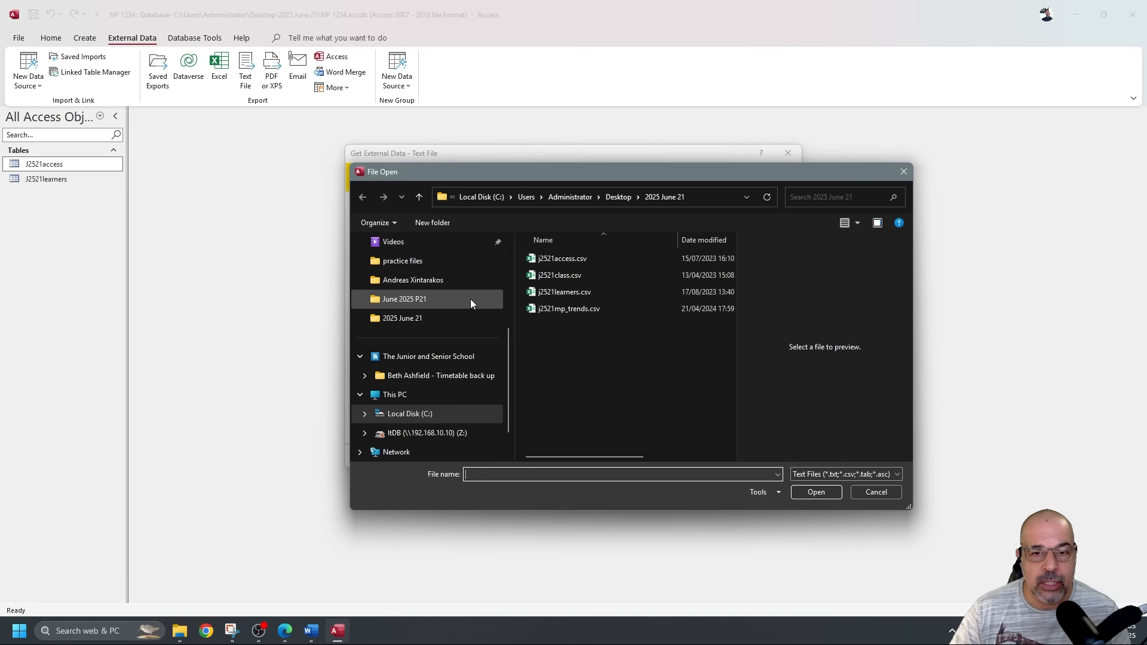
left_click(585, 275)
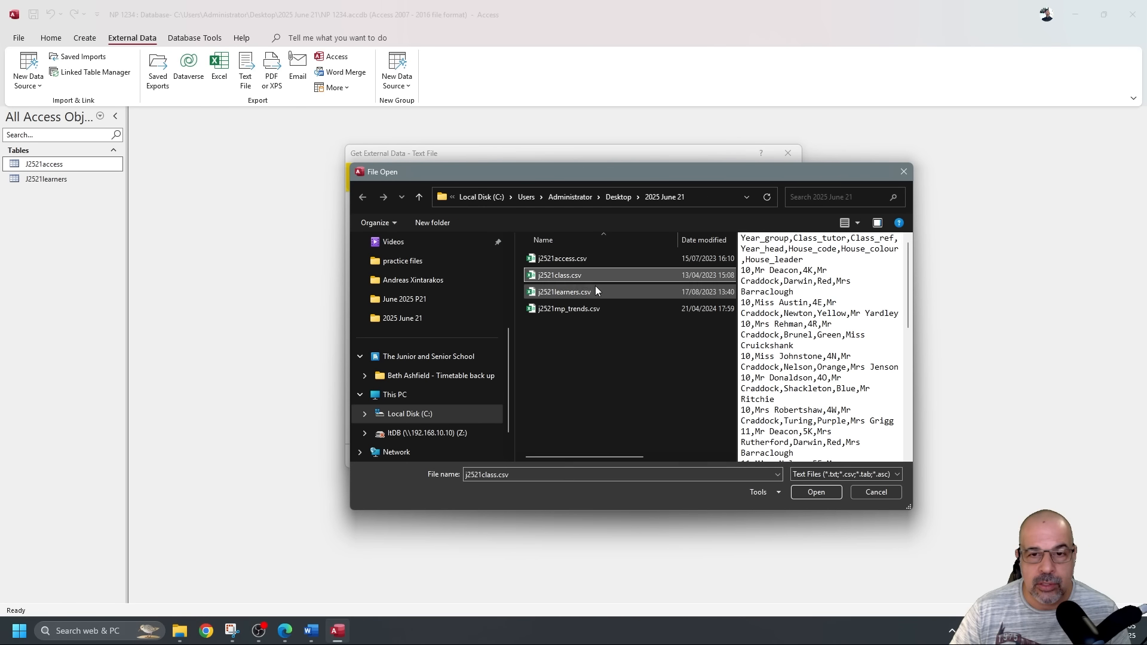
left_click(826, 493)
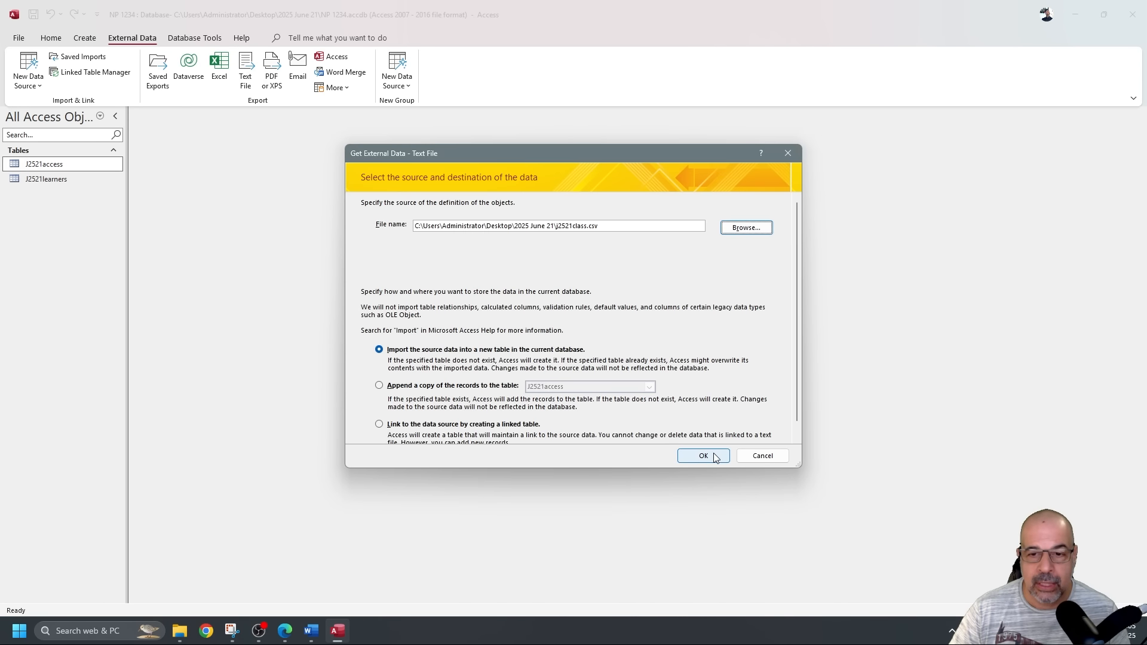
left_click(712, 453)
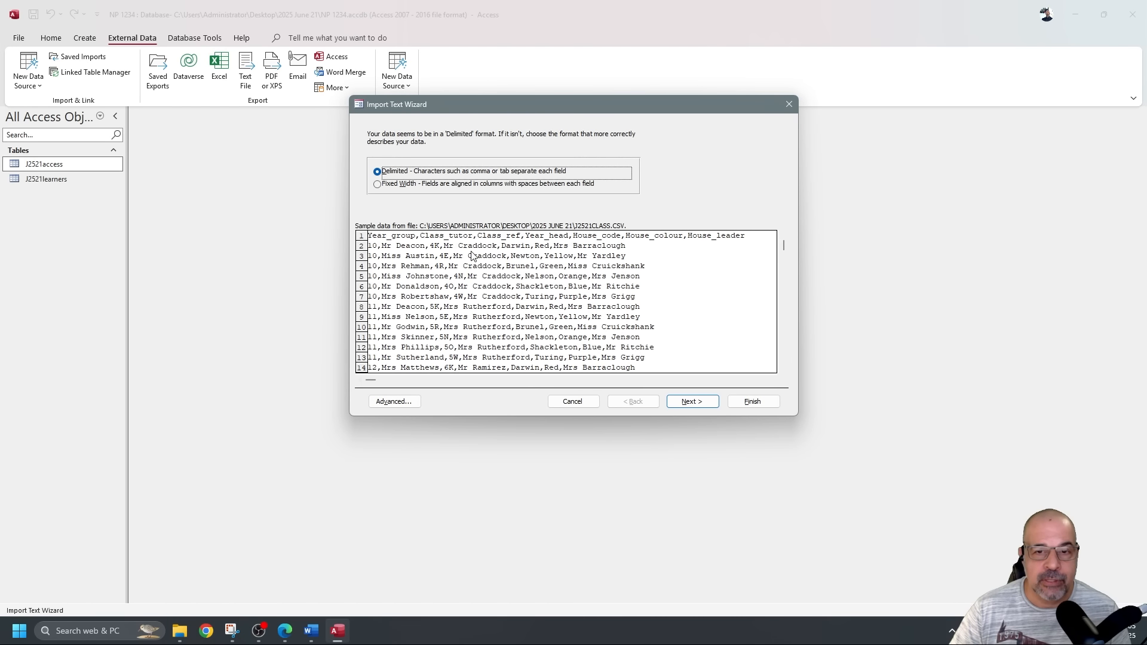
Keep delimited format, use the first row as field names, and open Advanced import specification.
left_click(693, 402)
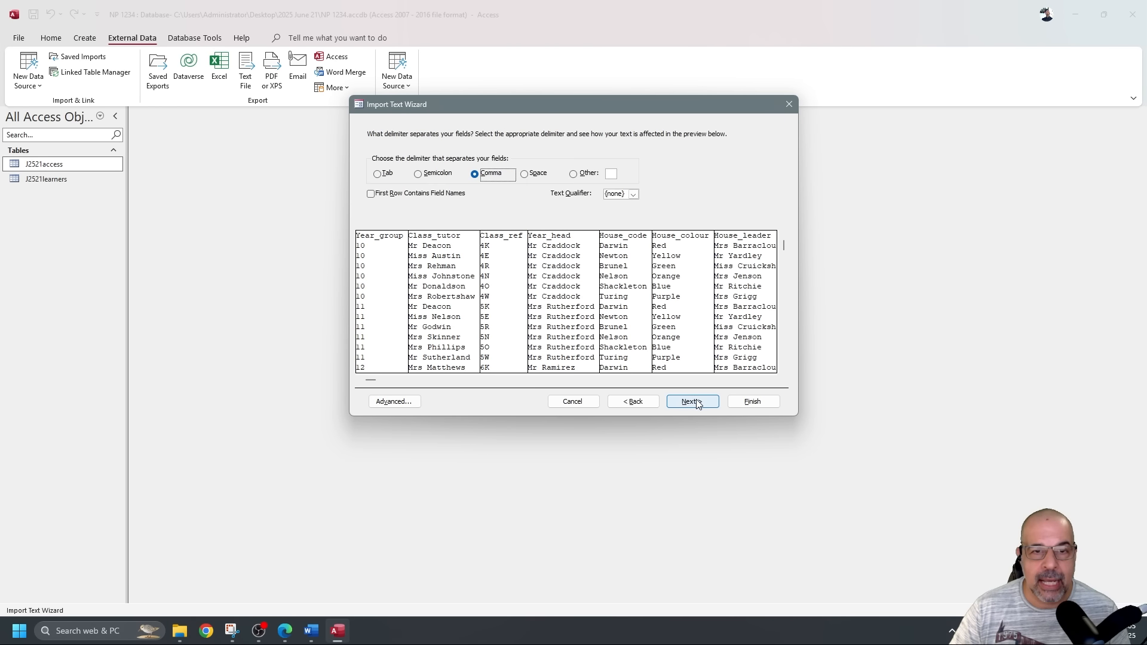
left_click(404, 196)
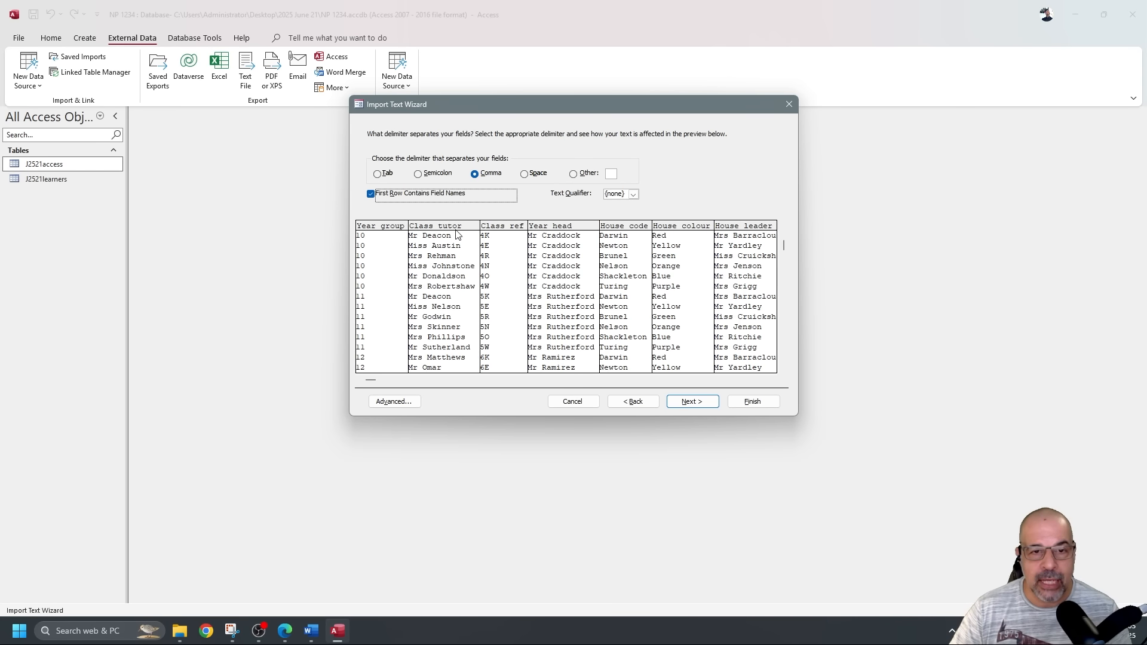
left_click(704, 402)
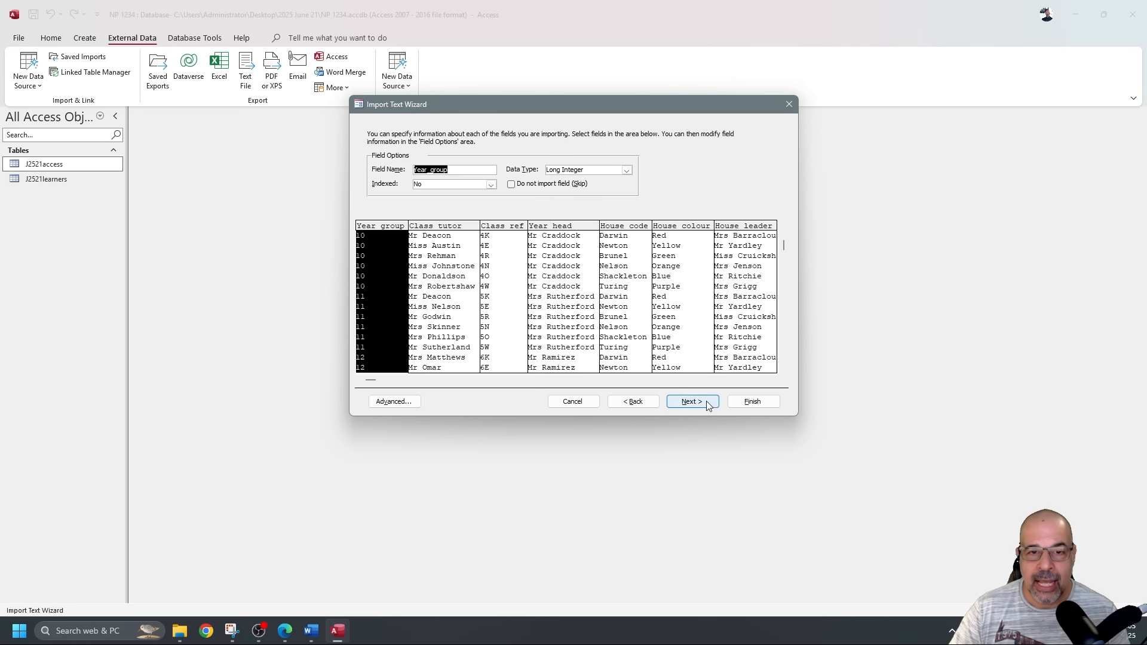
left_click(408, 404)
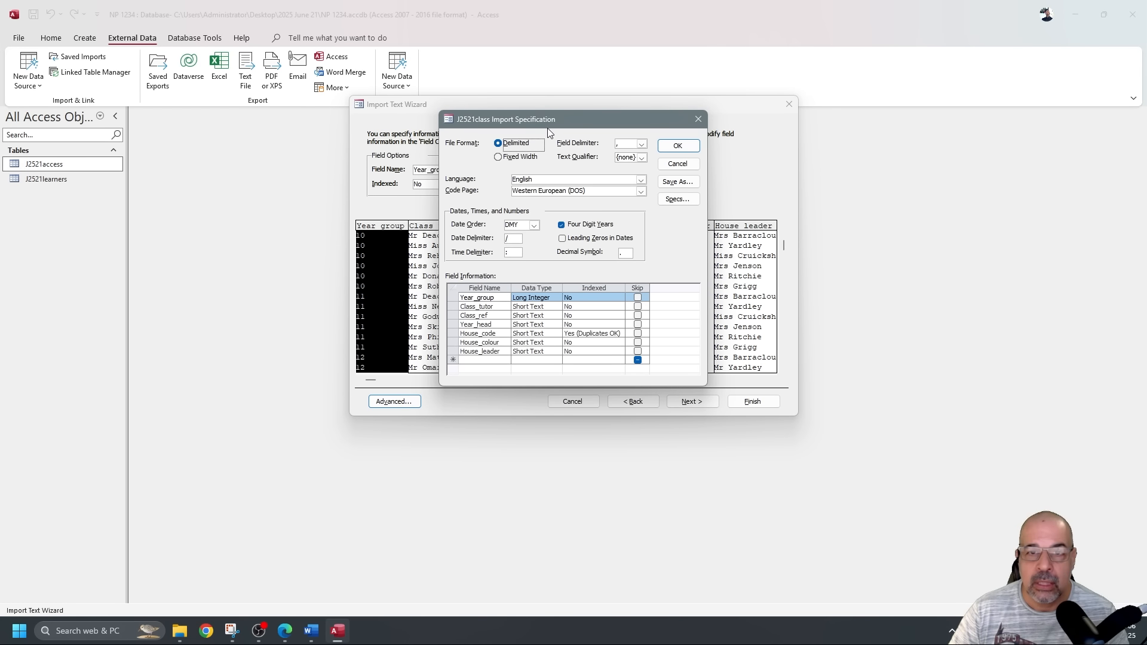
Reposition the J2521class Import Specification window and accept it with OK.
left_click_drag(557, 123, 188, 187)
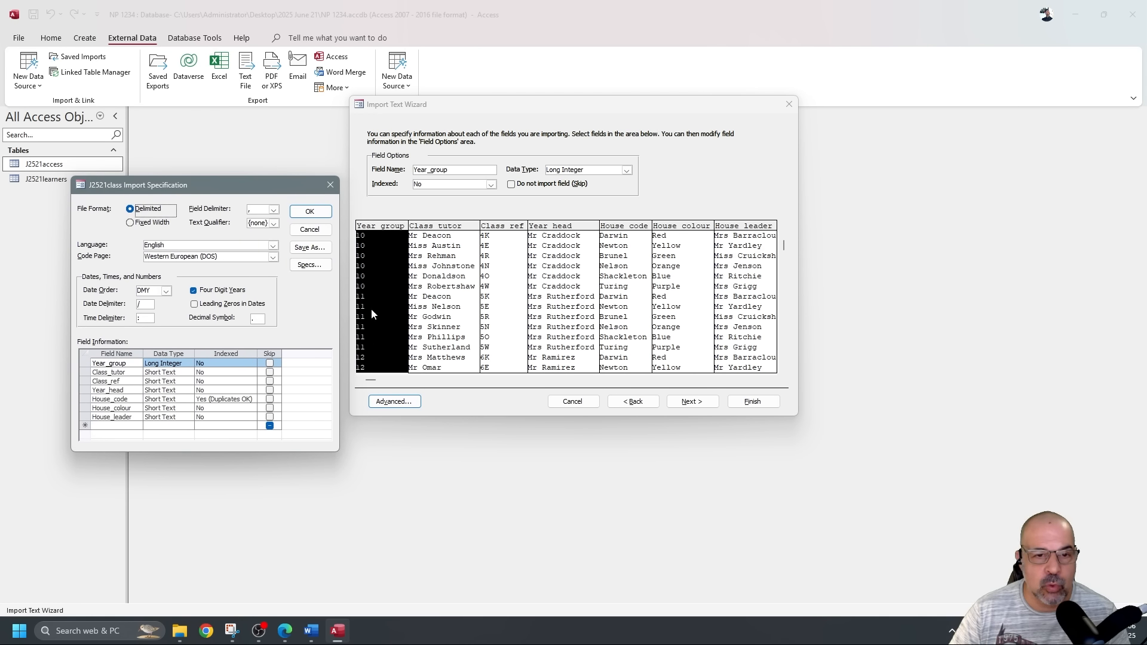
left_click_drag(269, 183, 788, 146)
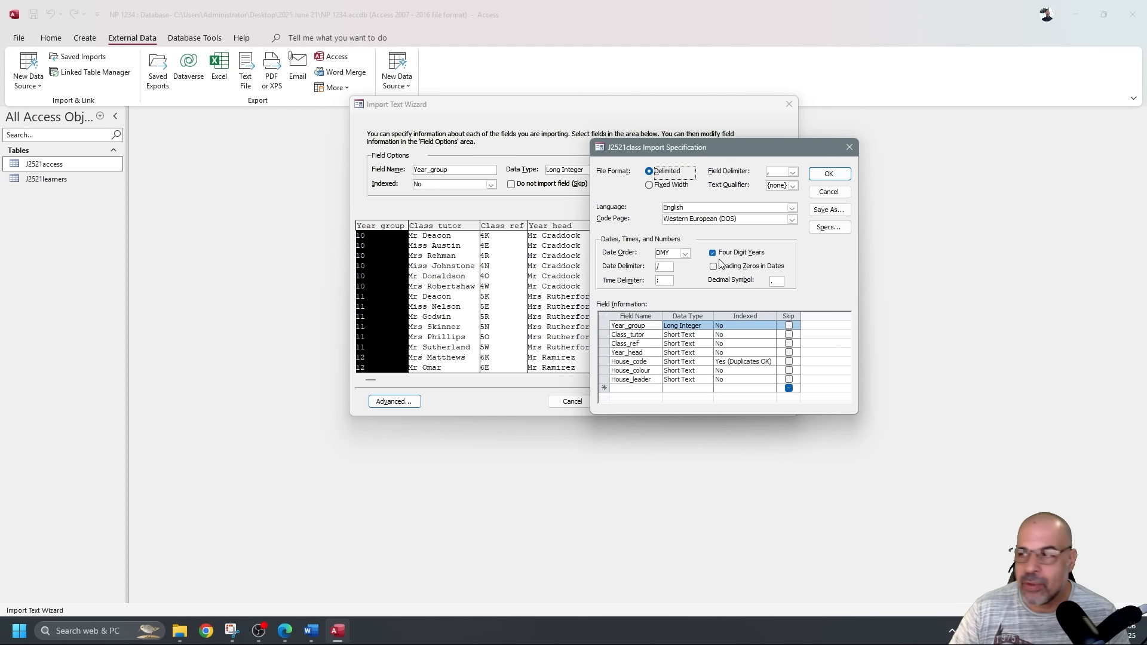
left_click_drag(742, 150, 655, 154)
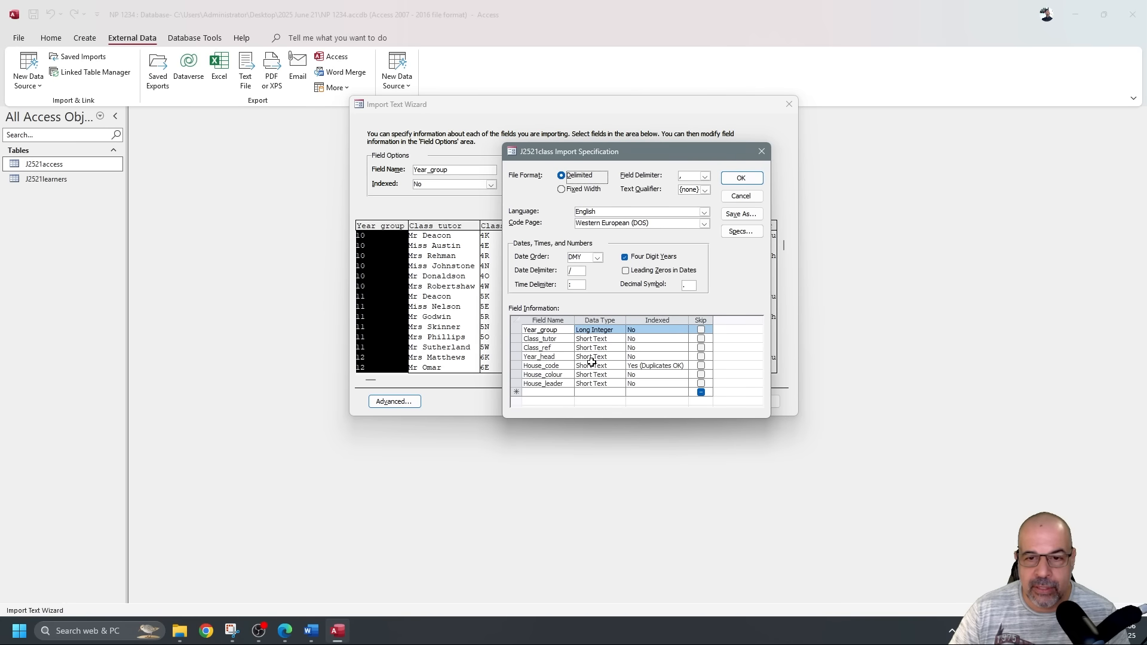
left_click(741, 178)
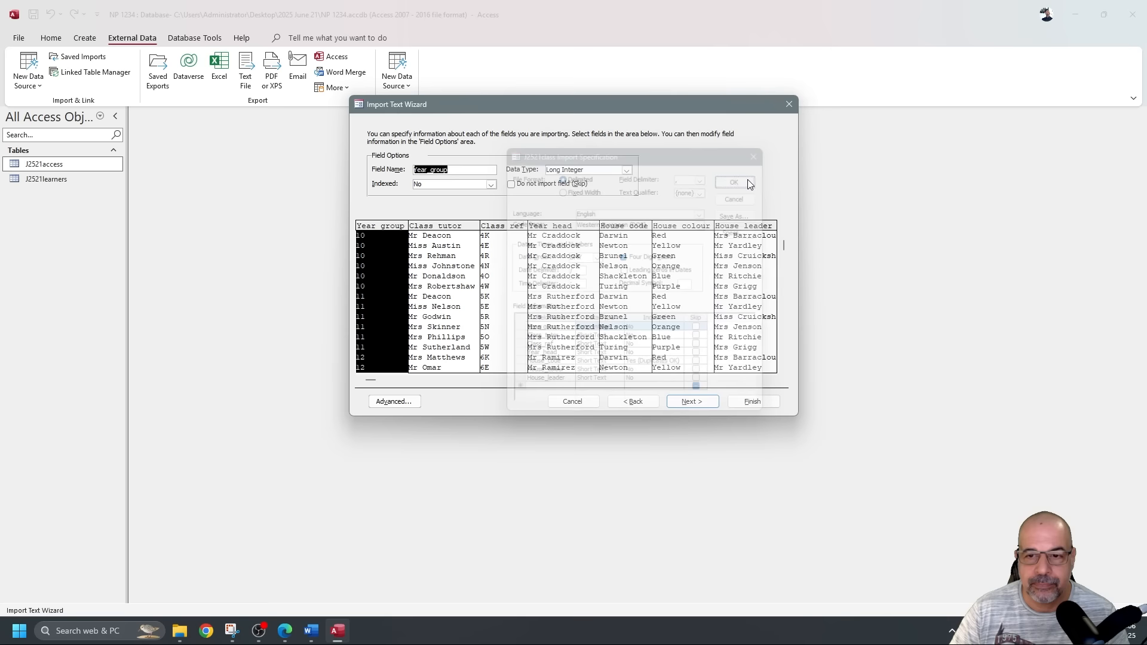
Choose Class_ref as the primary key and finish importing the J2521class table.
left_click(692, 402)
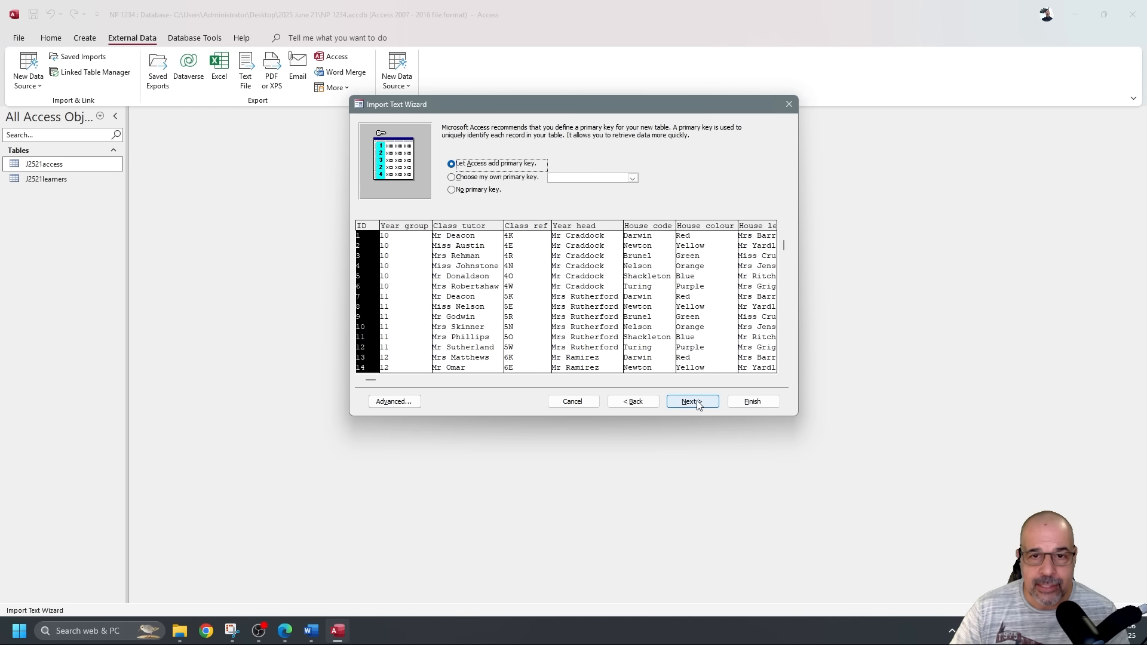
left_click(502, 179)
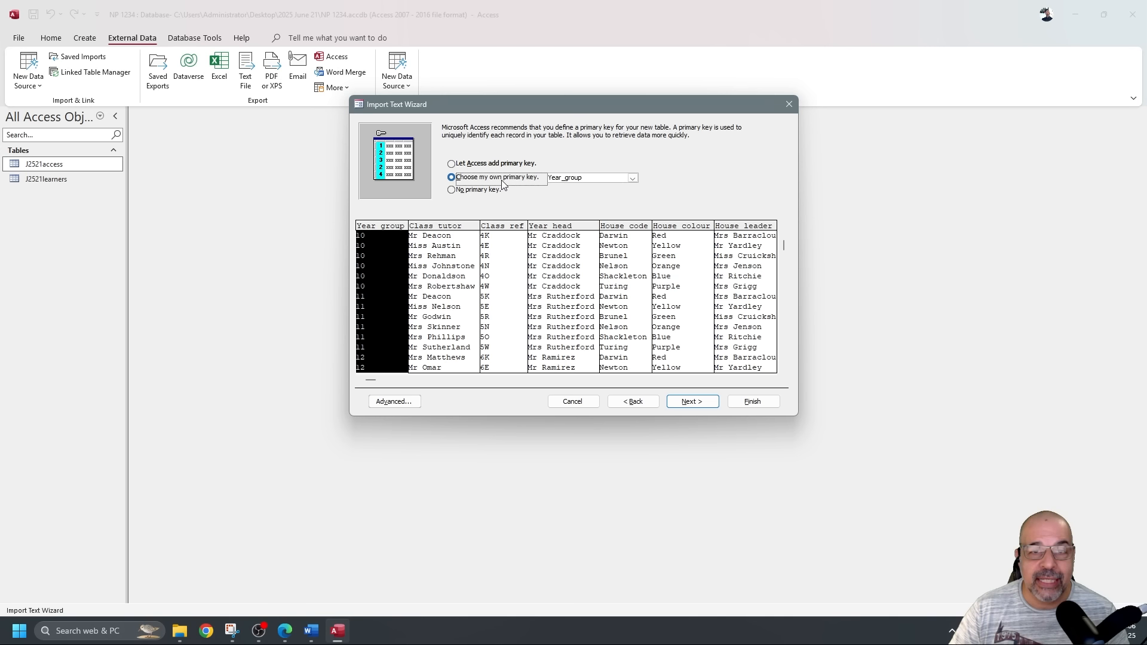
left_click(634, 179)
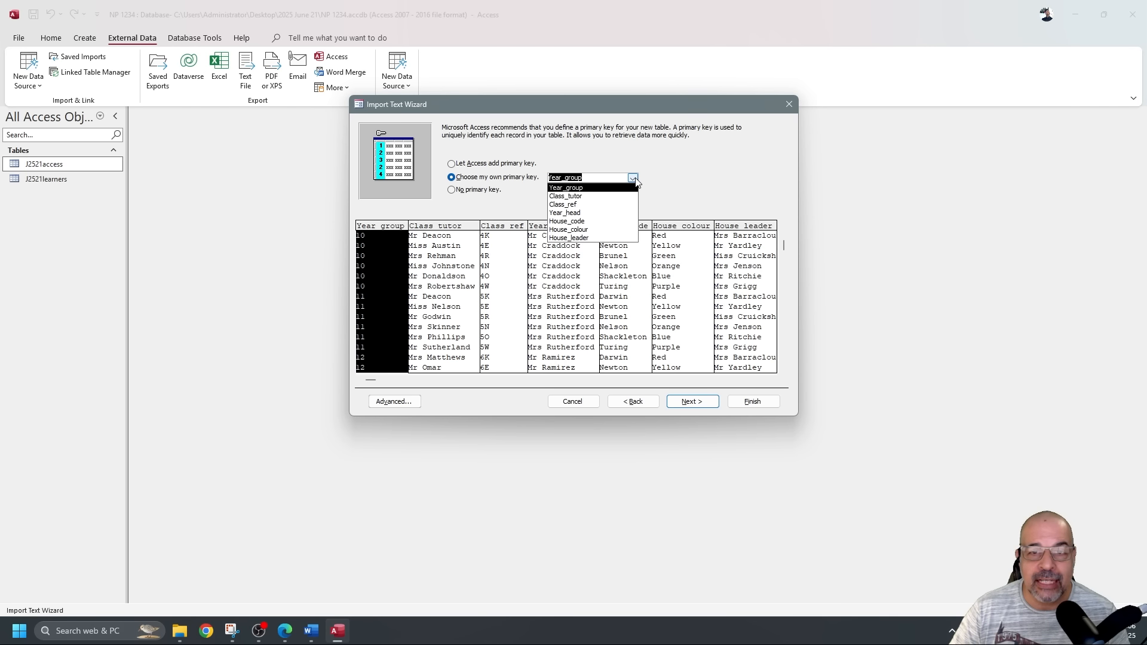
left_click(587, 206)
left_click(762, 404)
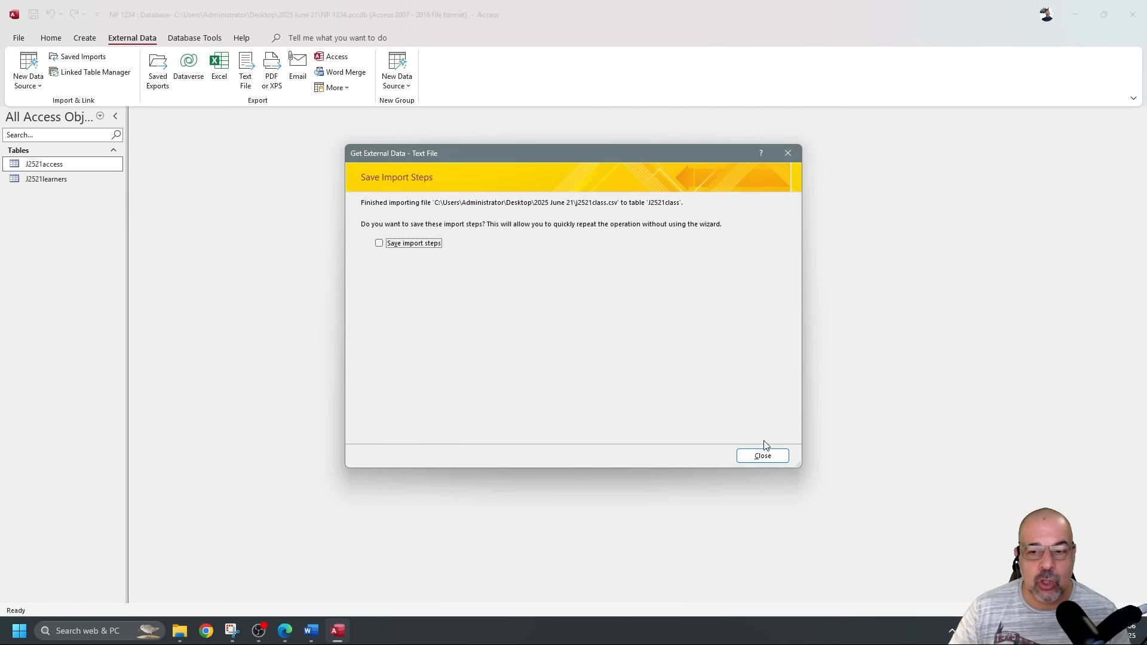
Close the Save Import Steps page and open J2521class in Design view.
left_click(763, 457)
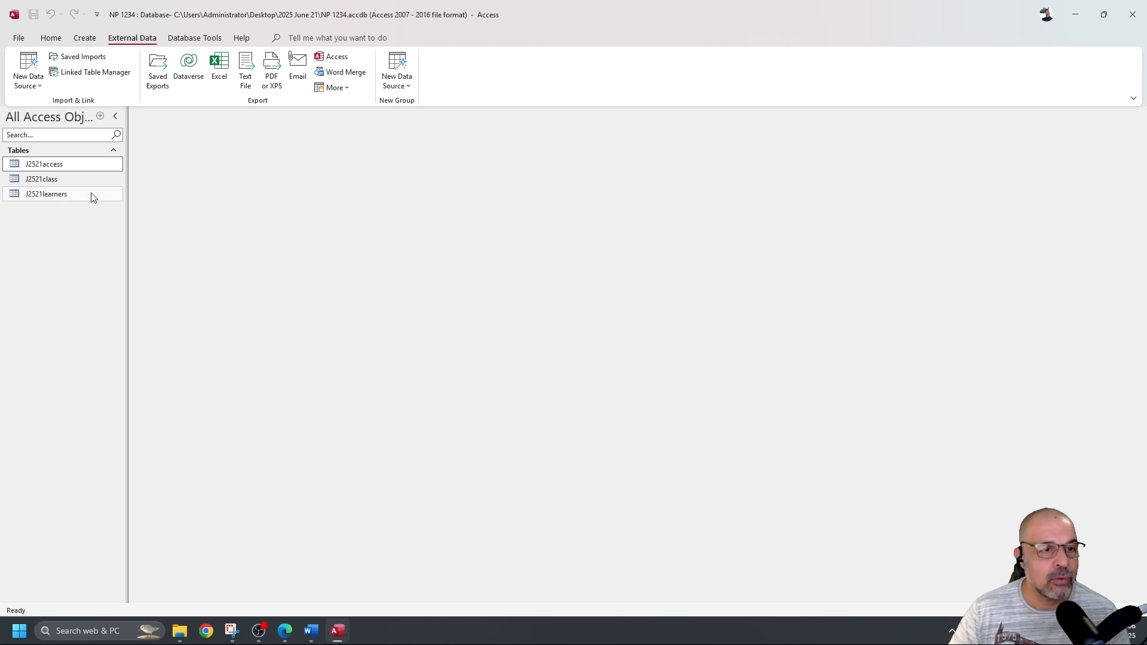
left_click(45, 180)
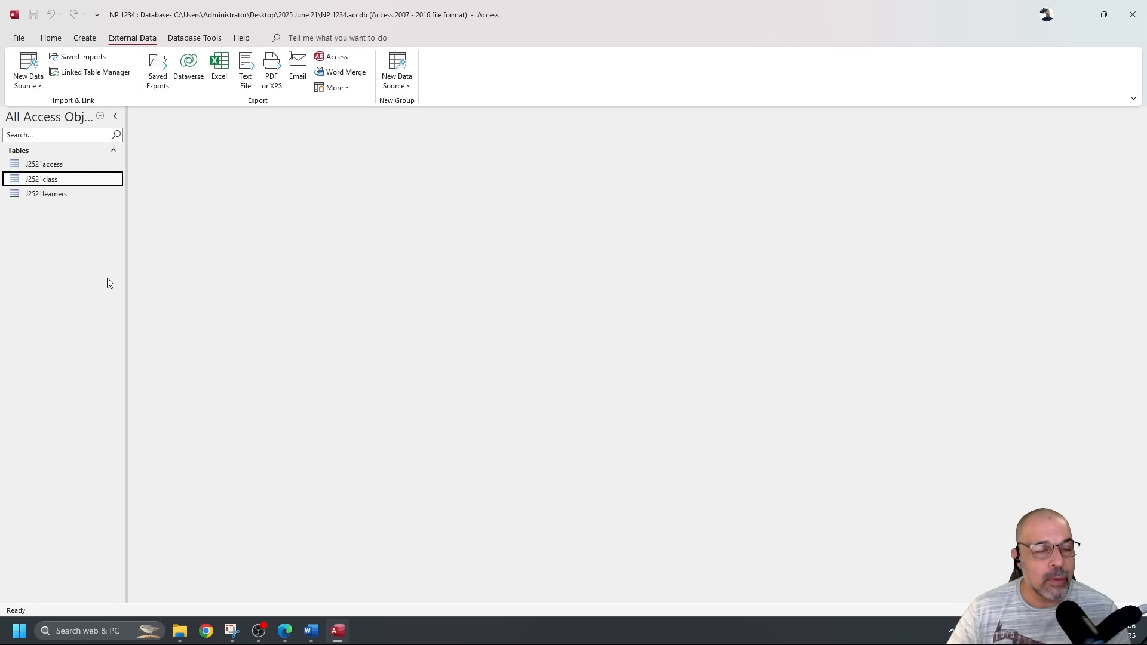
double_click(99, 180)
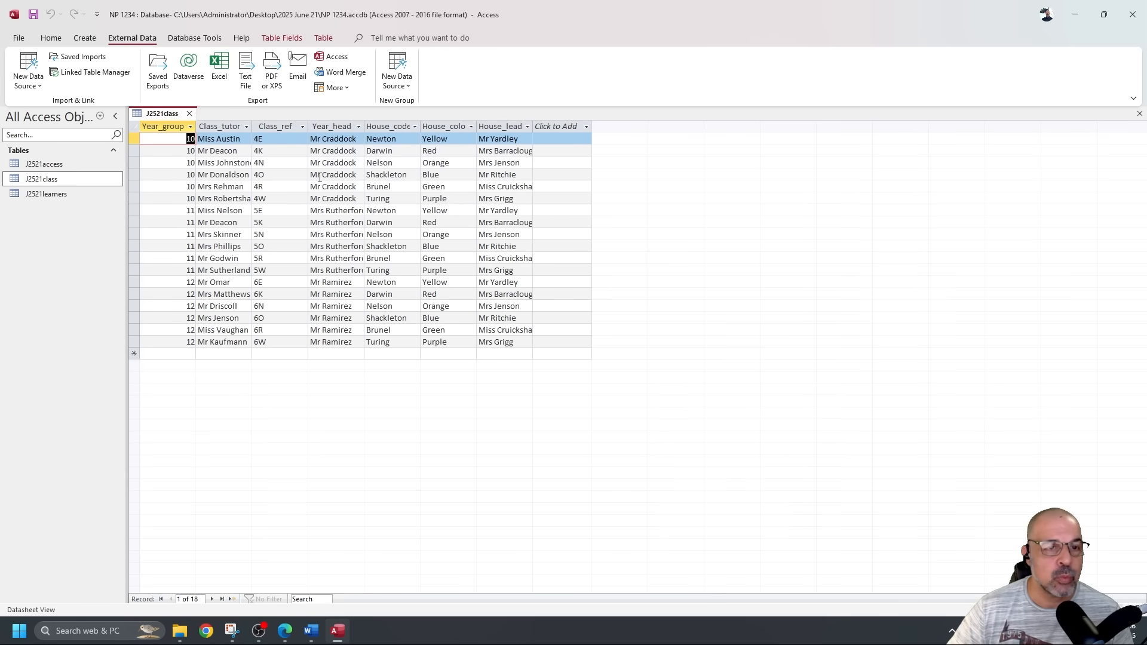
left_click(51, 38)
left_click(24, 65)
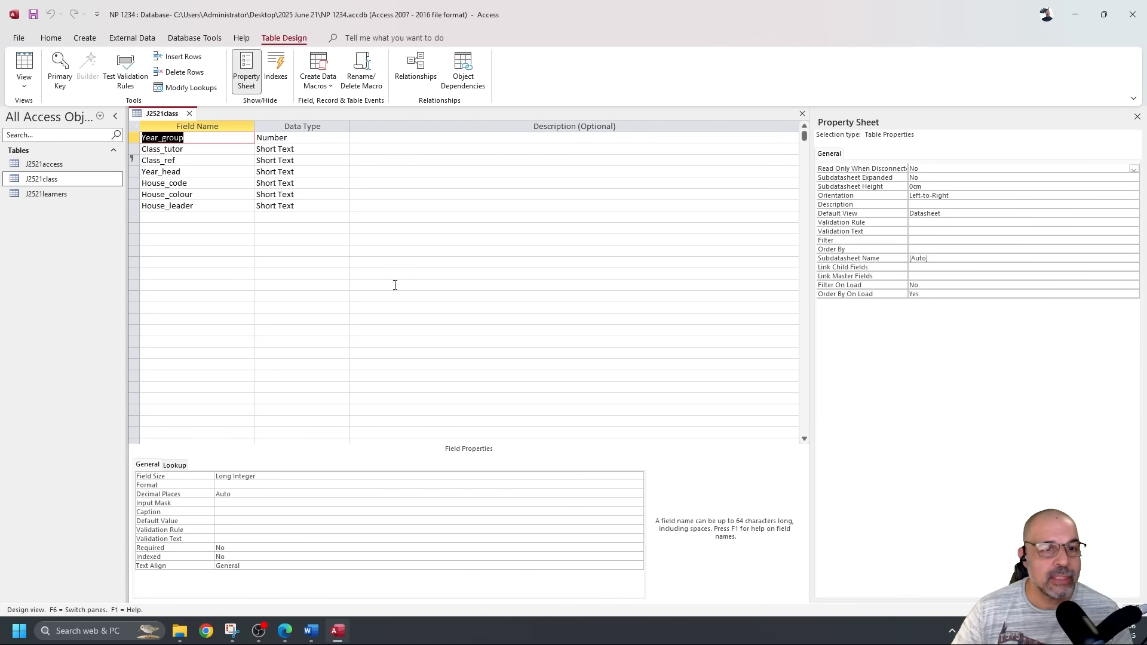
Snip the J2521class field names and data types grid.
left_click(233, 633)
left_click(69, 32)
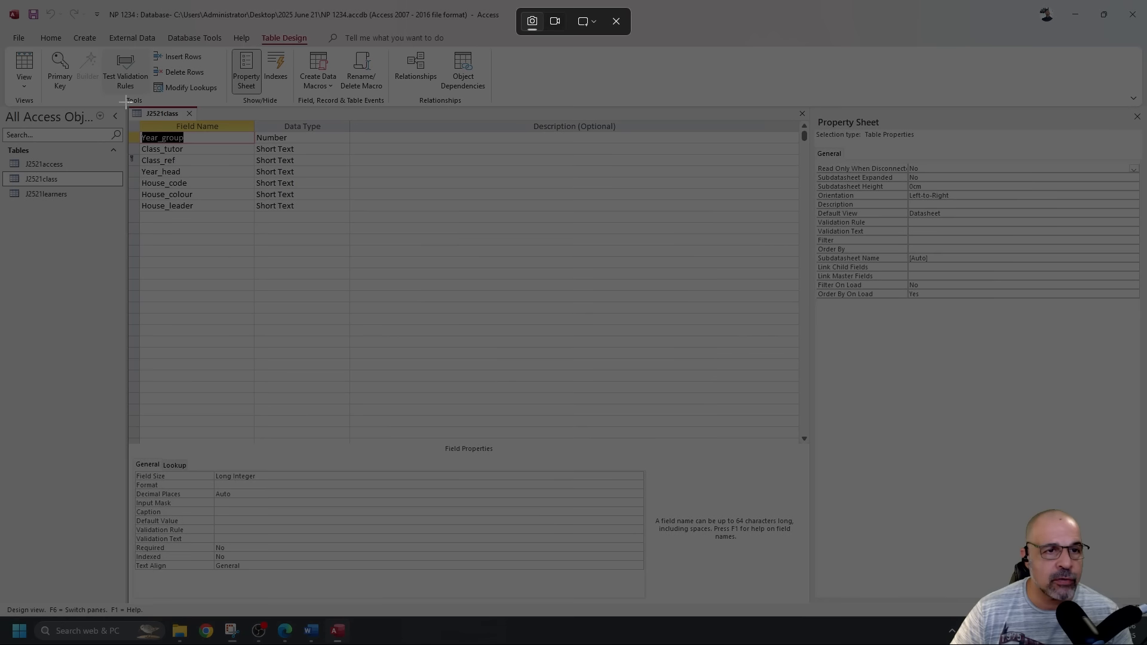
left_click_drag(126, 103, 349, 218)
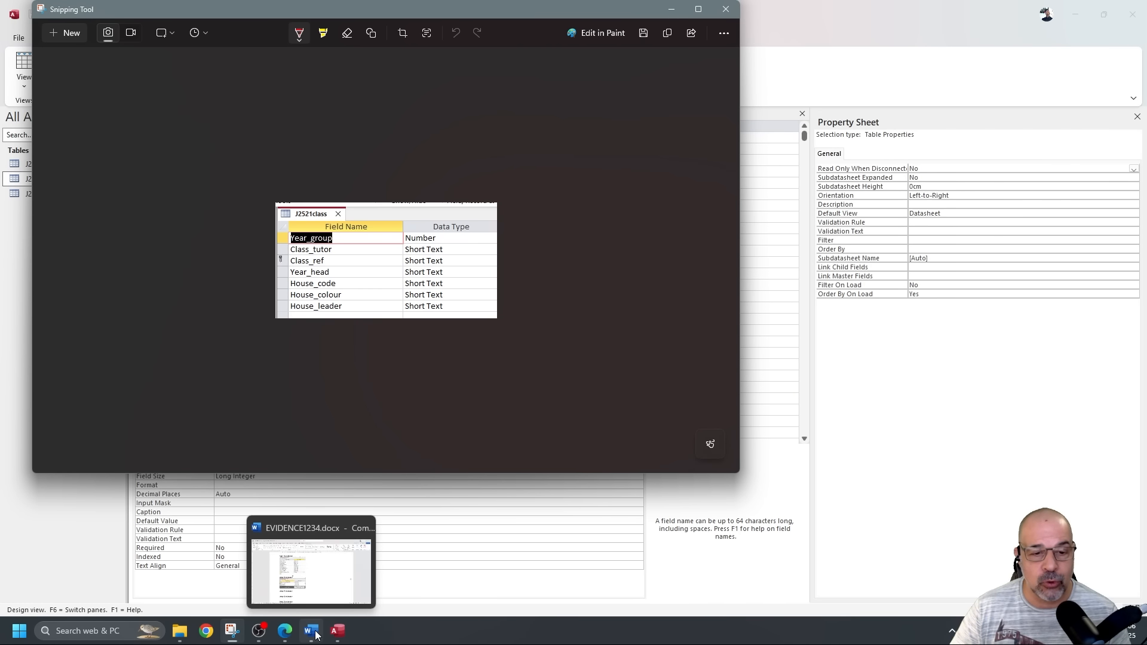
Paste the J2521class design snip under Step 17 evidence in Word and shrink it.
left_click(311, 631)
scroll(466, 418, "down", 2)
left_click(438, 415)
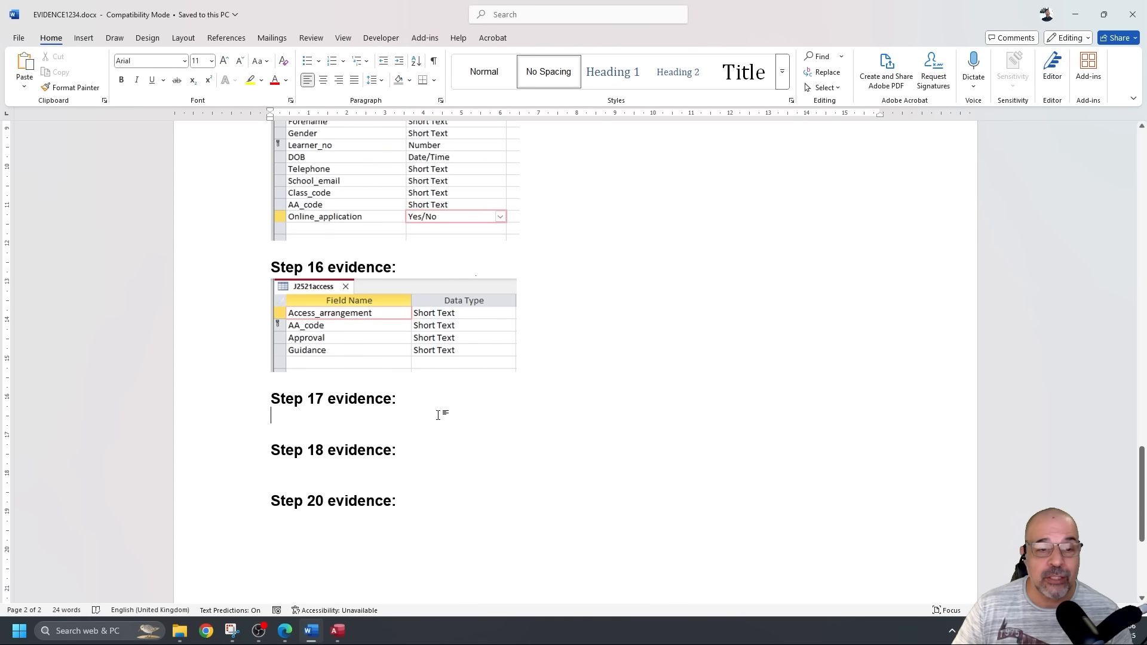
key("ctrl+v")
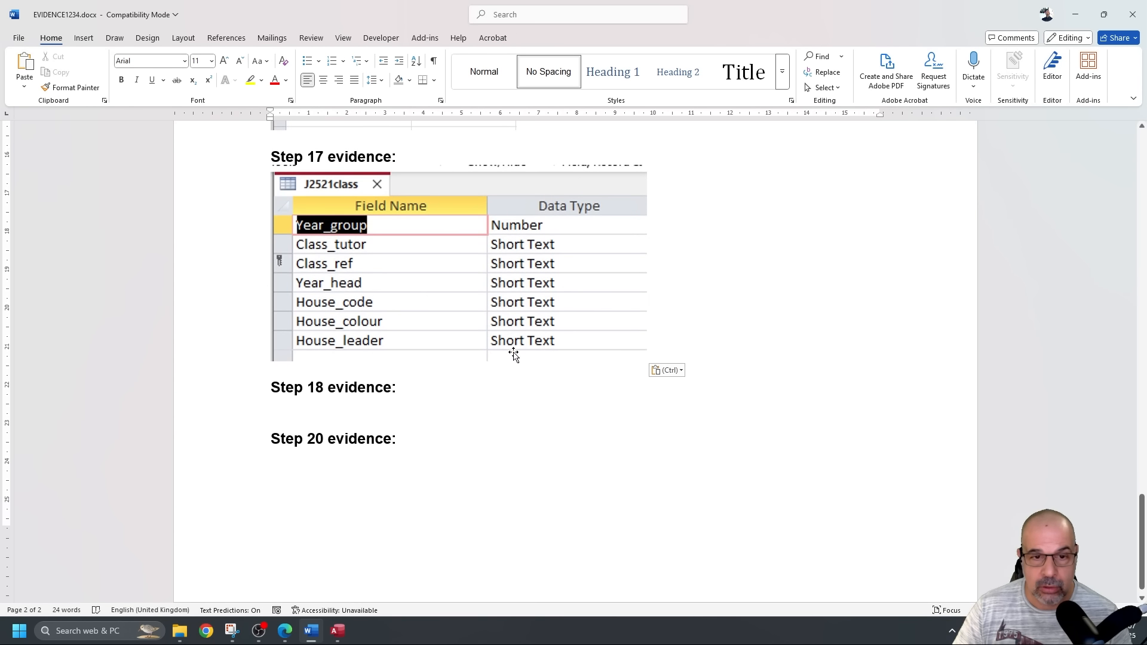
left_click(512, 360)
left_click_drag(647, 362, 546, 309)
Push Step 18 evidence onto the next page, save the document, and return to Access.
scroll(581, 343, "up", 6)
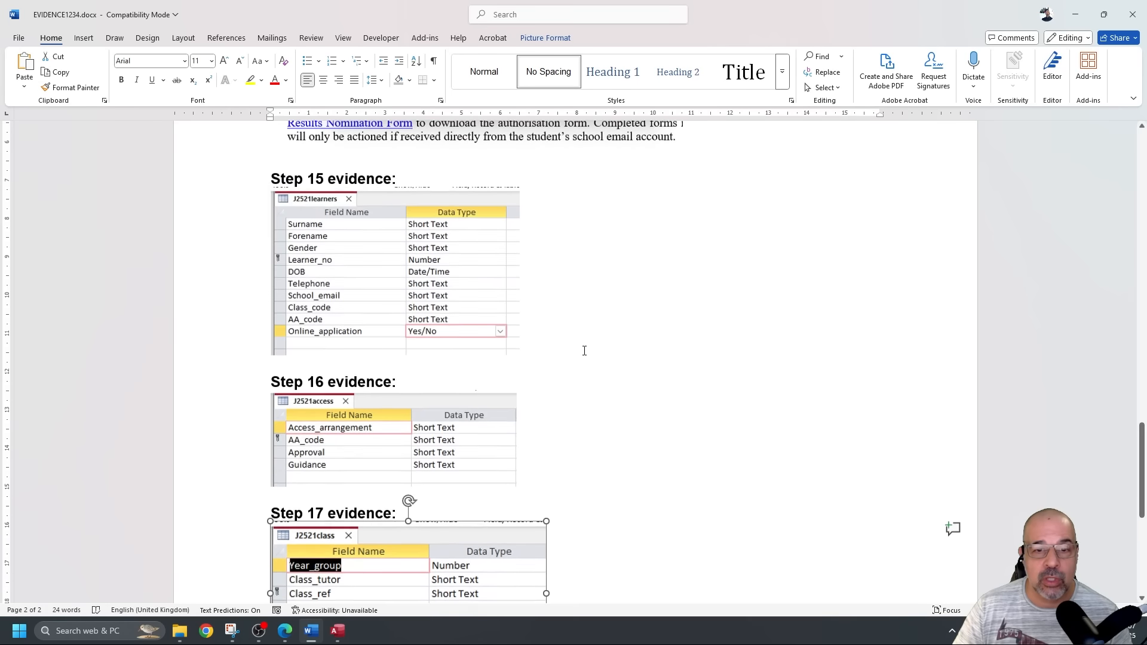
scroll(440, 309, "down", 4)
scroll(446, 304, "up", 4)
scroll(446, 303, "down", 7)
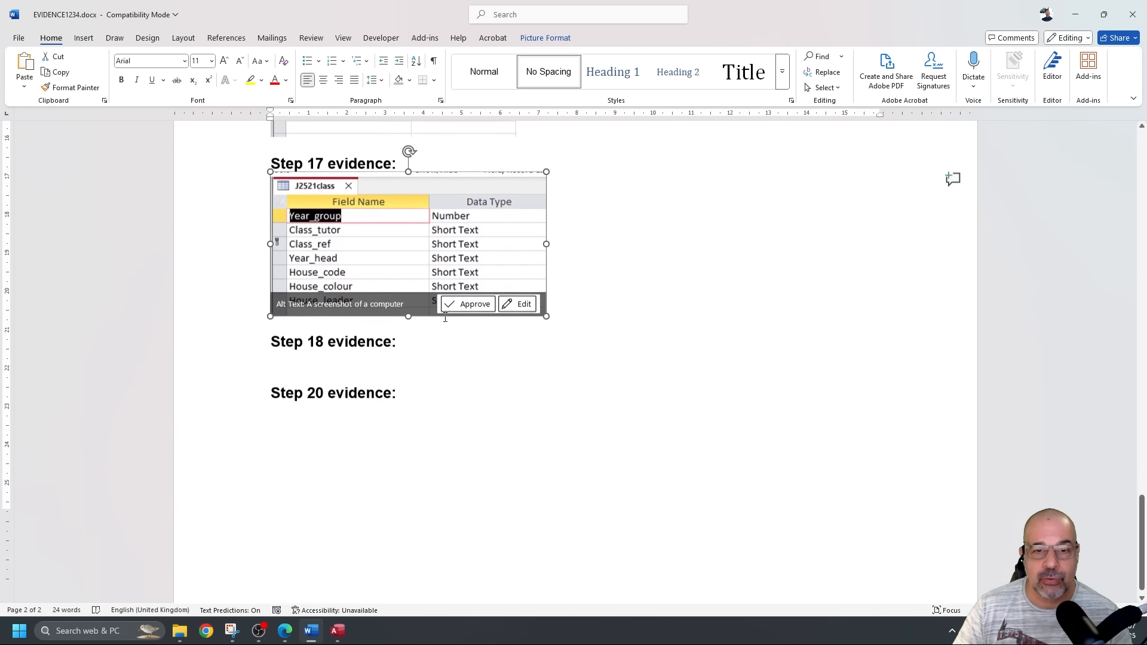
left_click(270, 315)
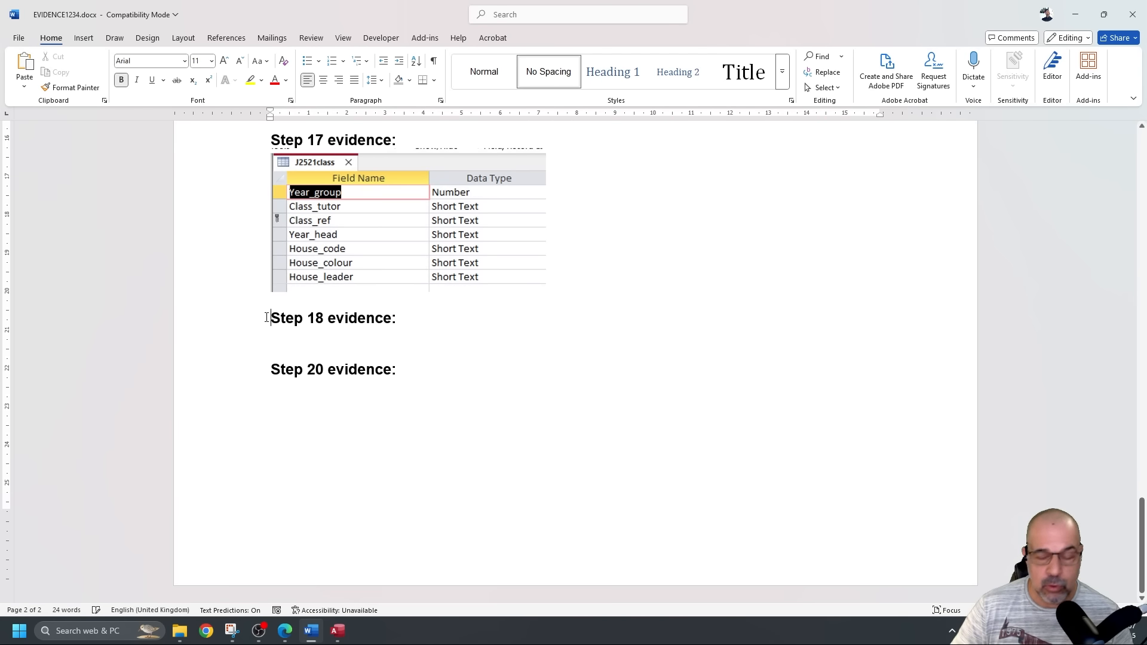
key("Return")
key("Return")
key("Return")
key("Return")
key("Return")
key("Return")
key("Return")
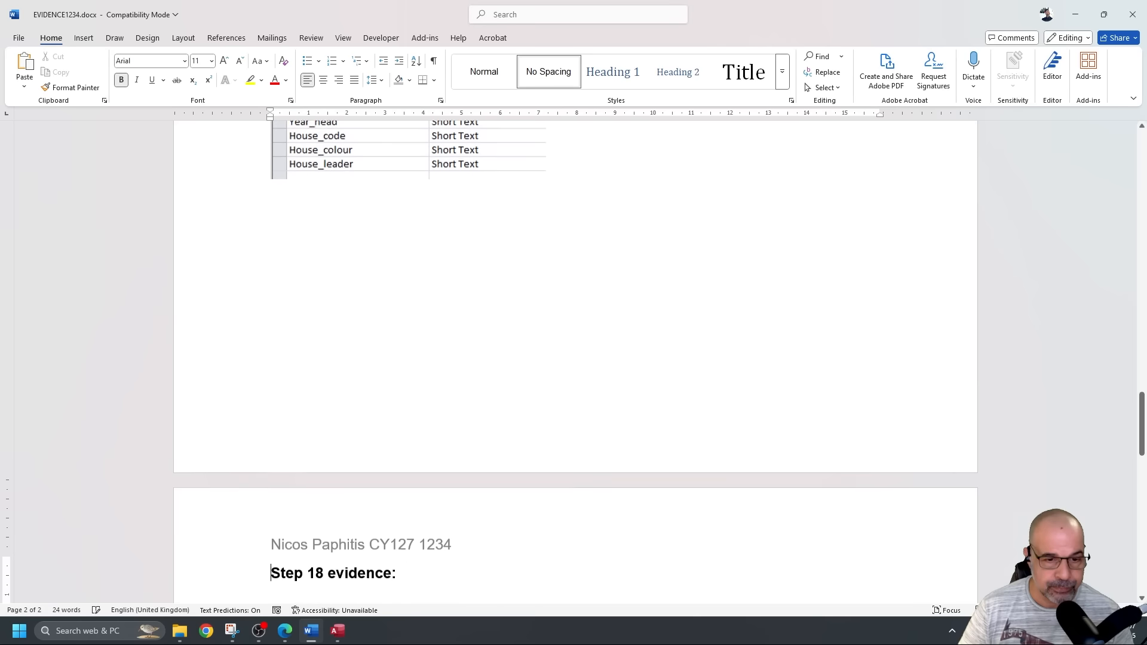
scroll(305, 305, "down", 5)
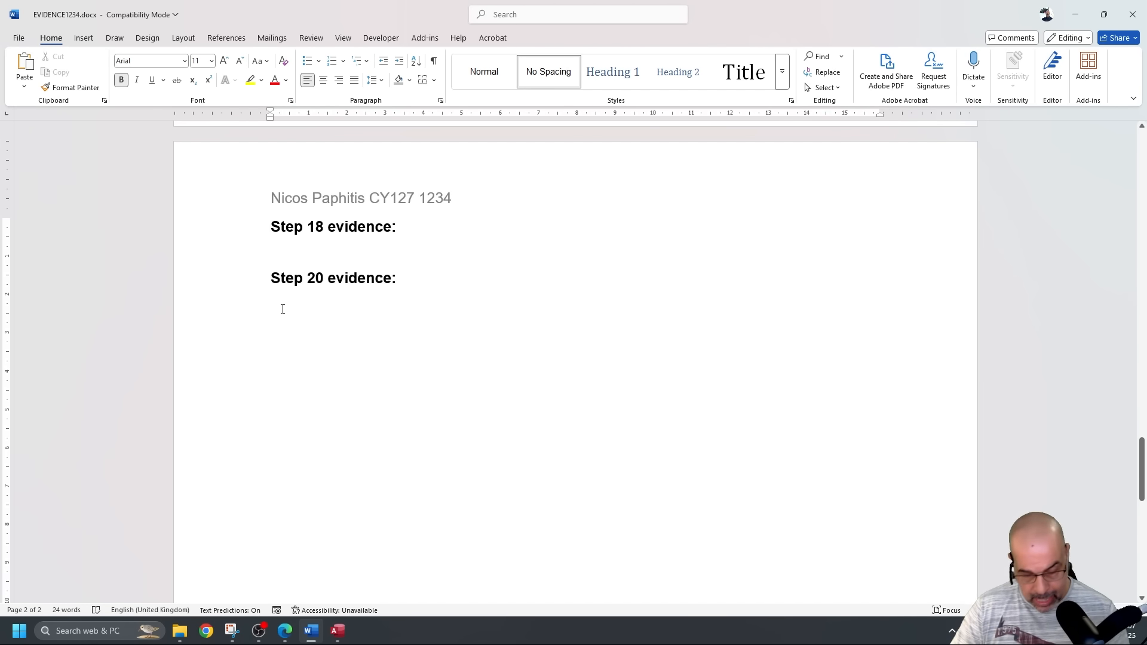
key("ctrl+s")
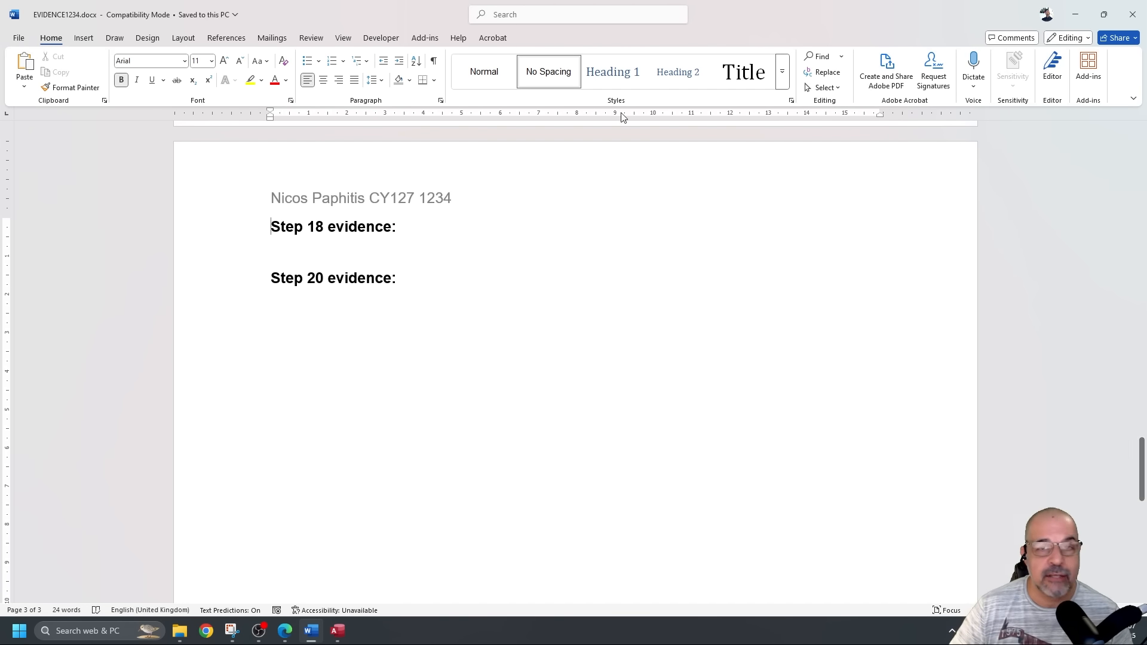
left_click(1076, 15)
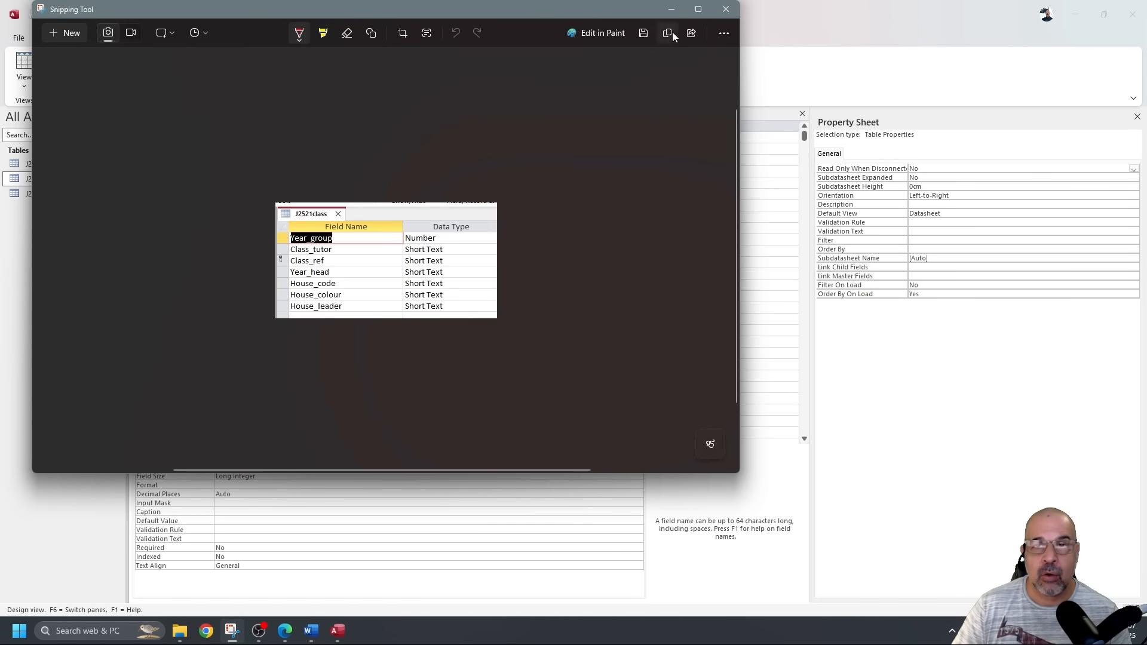
left_click(671, 9)
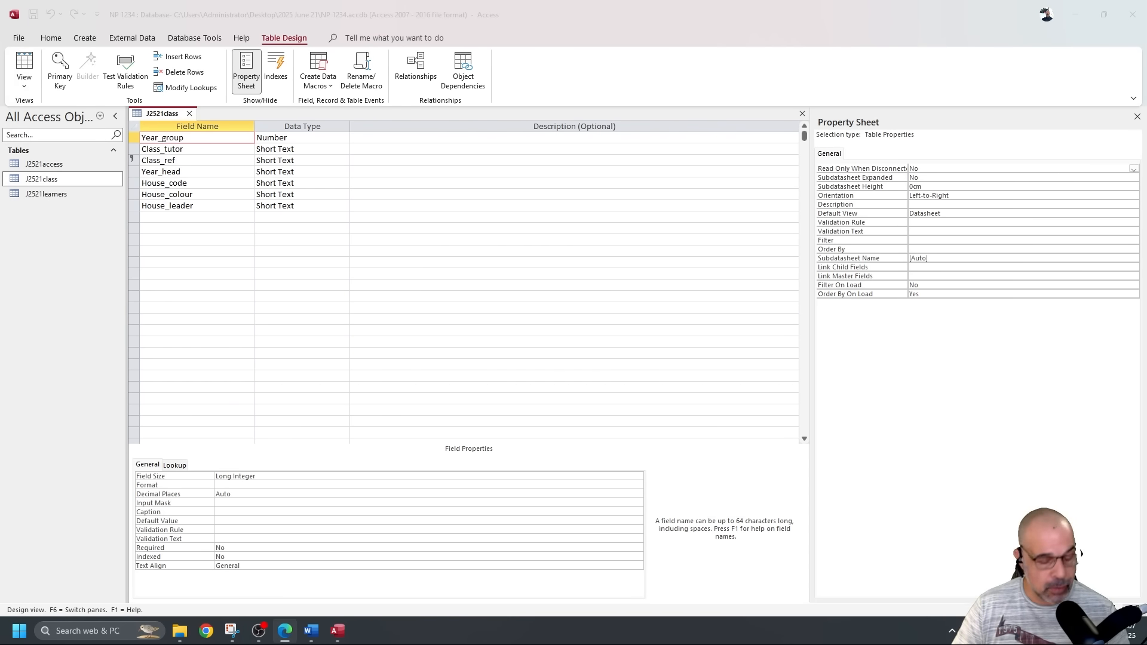
In the exam PDF, highlight question 18's AA_code, access table, class table and learners' Class_code phrases.
key("alt+Tab")
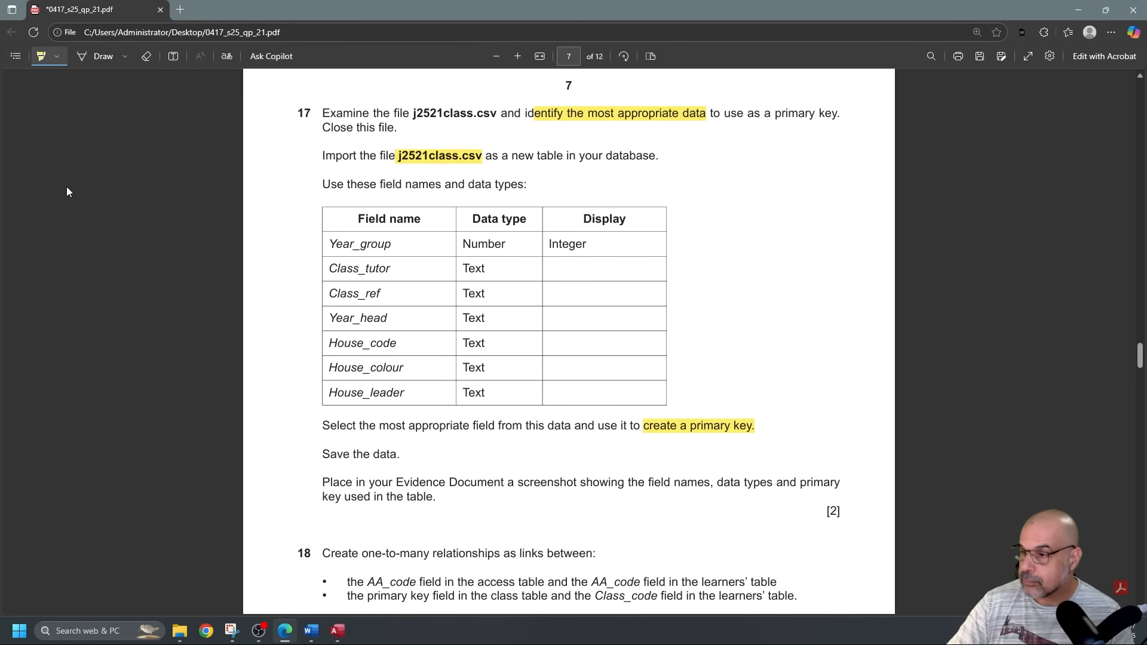
scroll(470, 359, "down", 6)
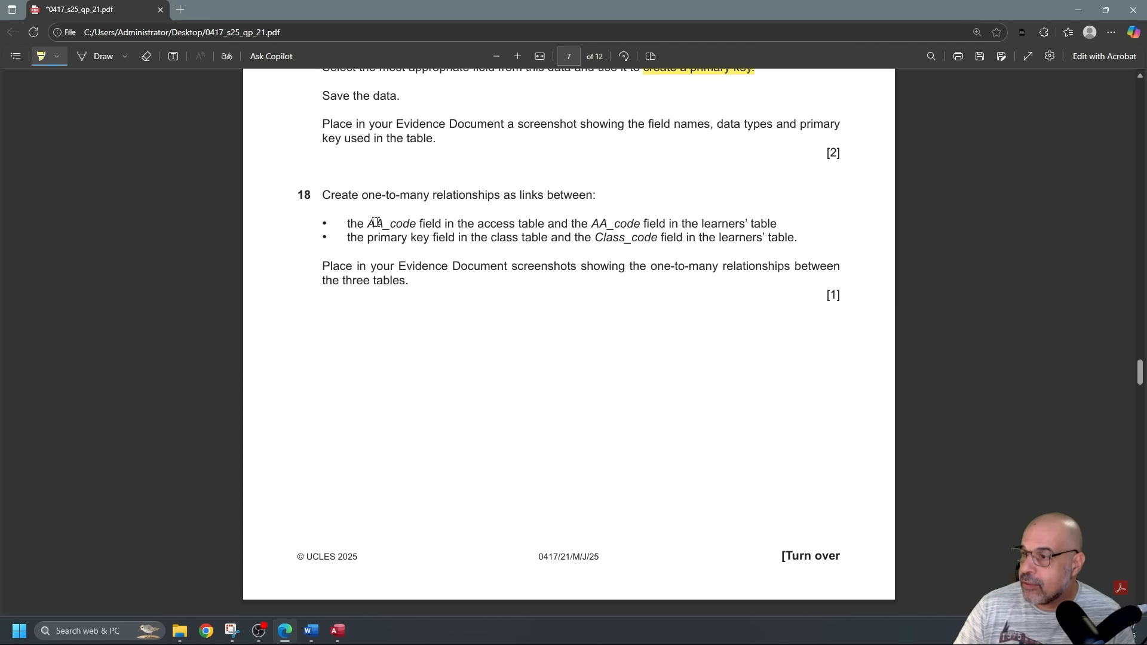
left_click_drag(370, 224, 411, 224)
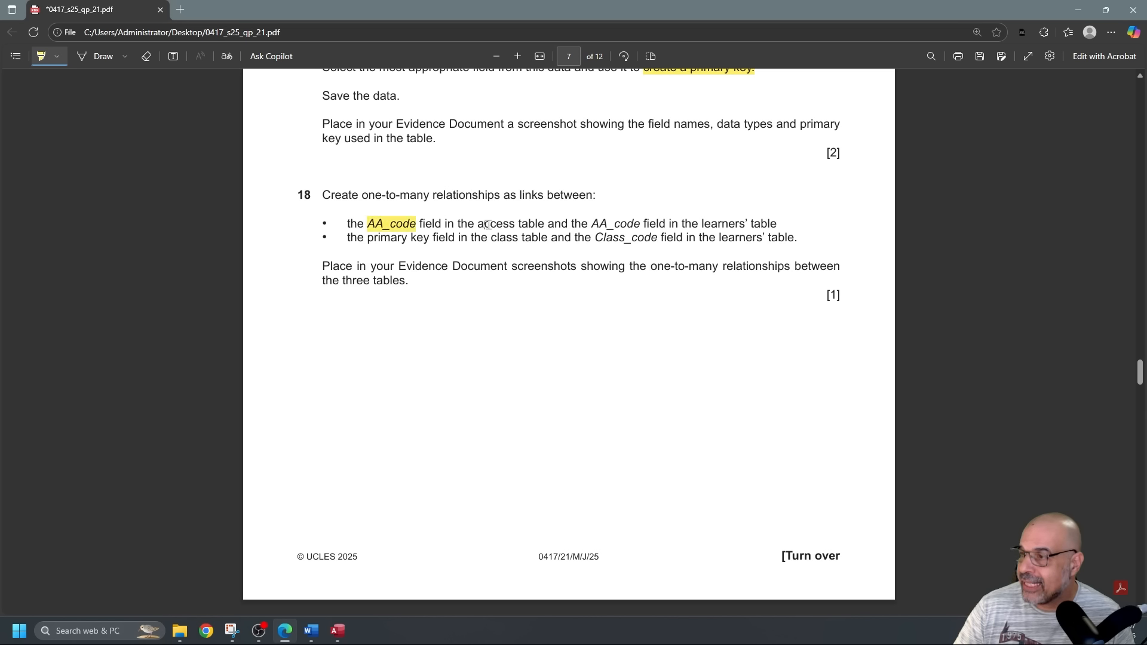
left_click_drag(482, 224, 776, 223)
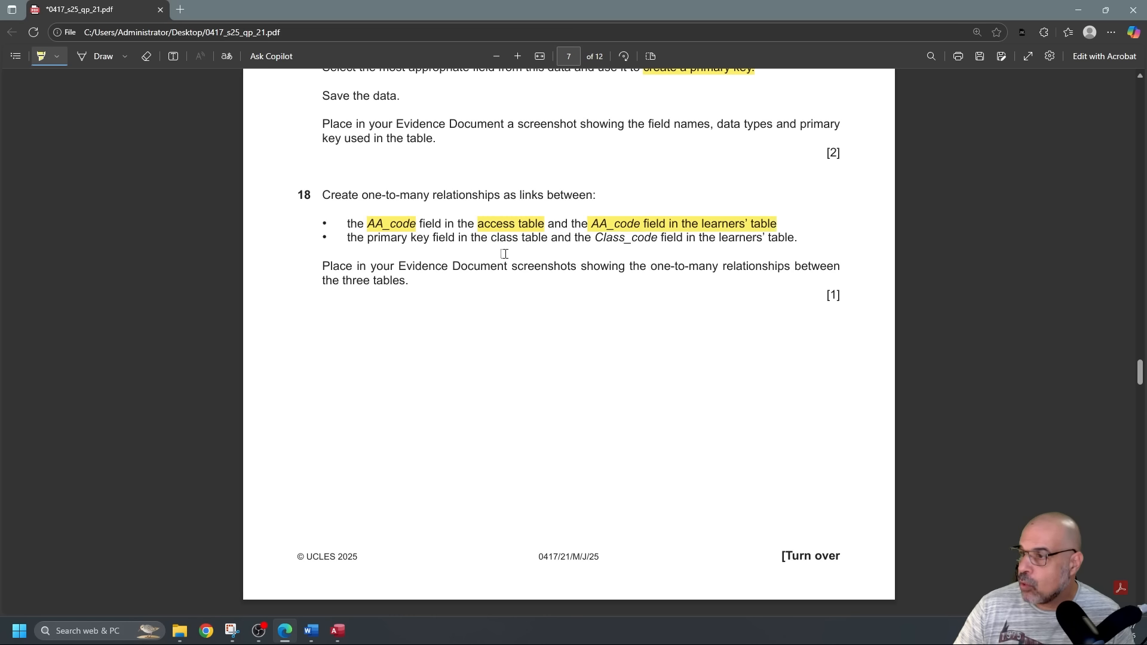
left_click_drag(469, 239, 554, 239)
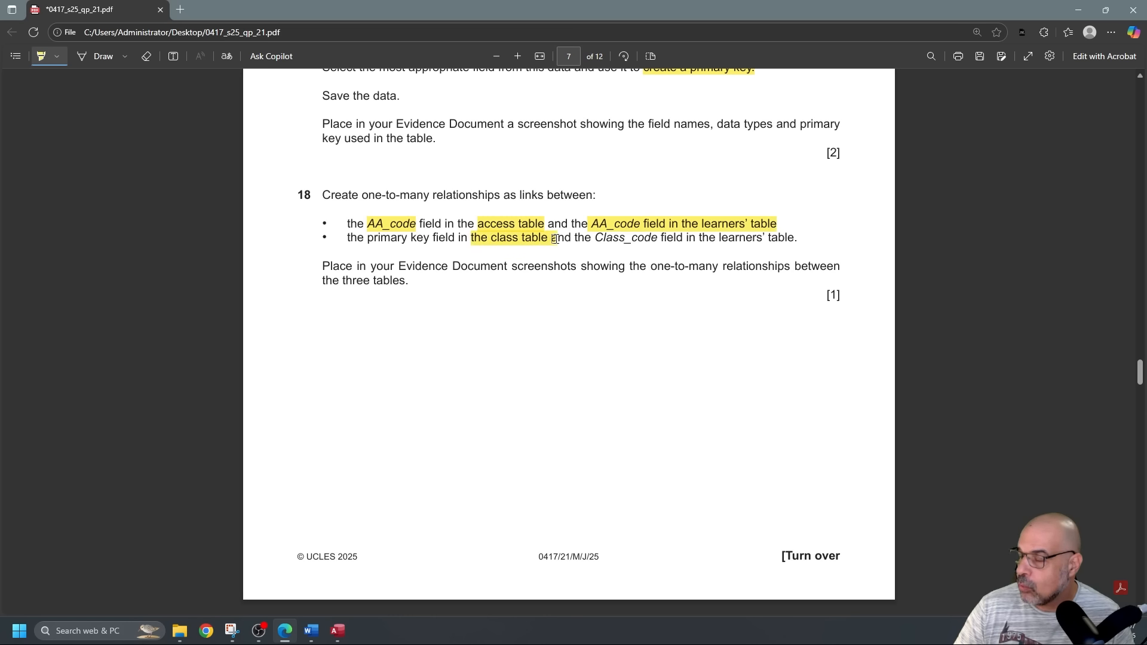
scroll(411, 254, "up", 5)
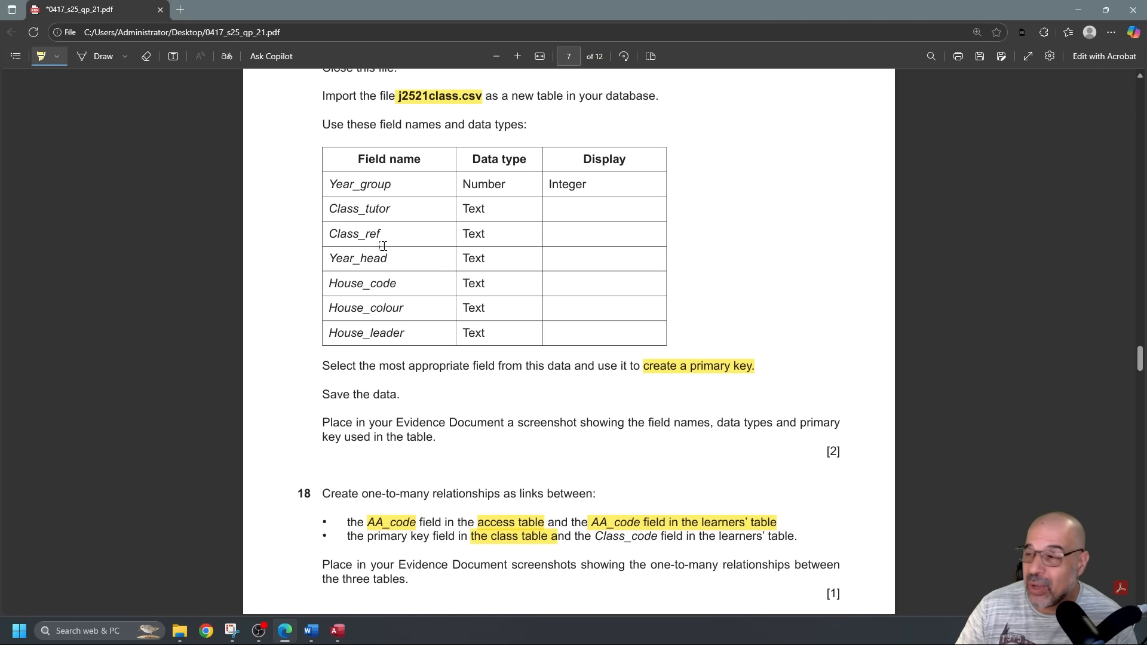
scroll(450, 205, "down", 3)
left_click_drag(596, 357, 792, 359)
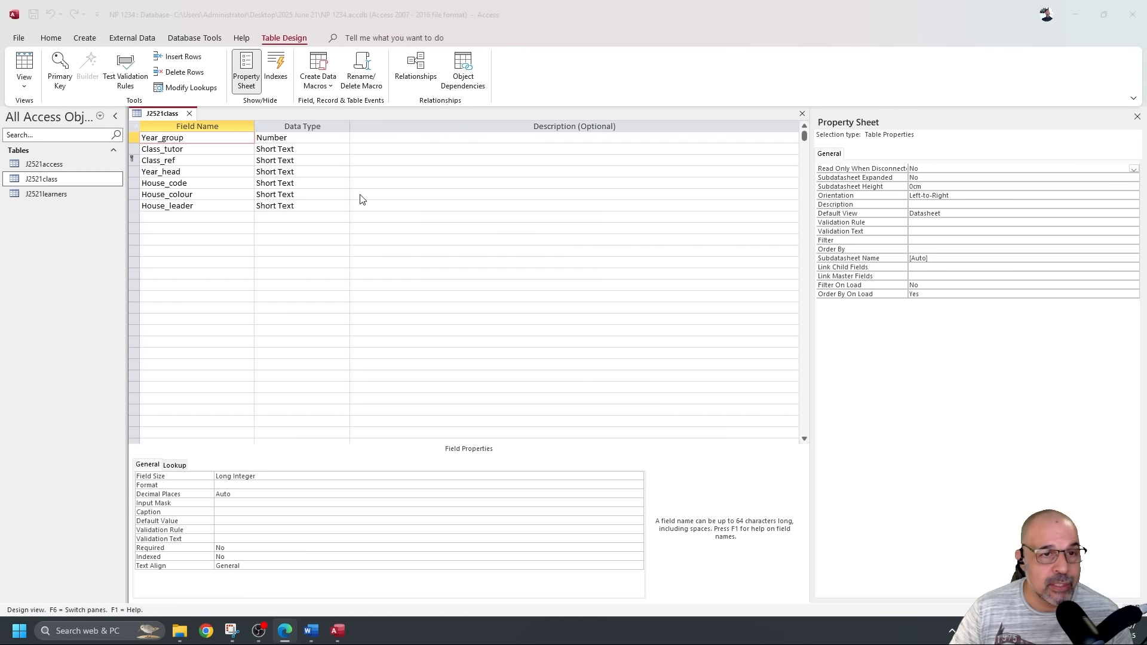
Close the J2521class table design, open Database Tools > Relationships and bring up the canvas menu.
left_click(189, 113)
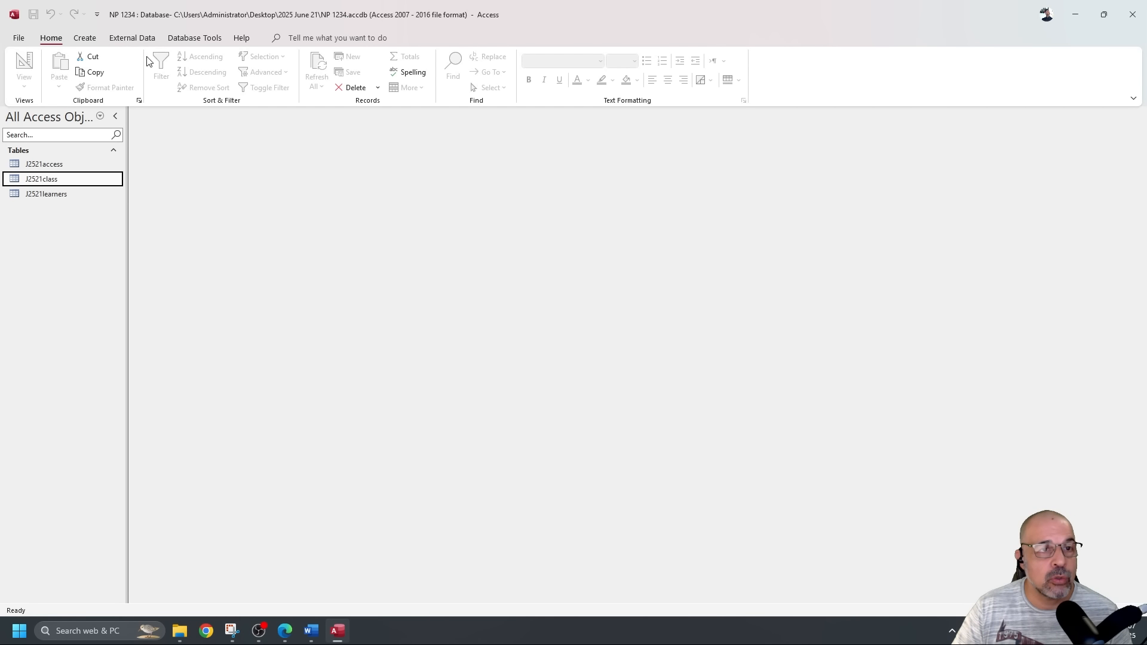
left_click(195, 38)
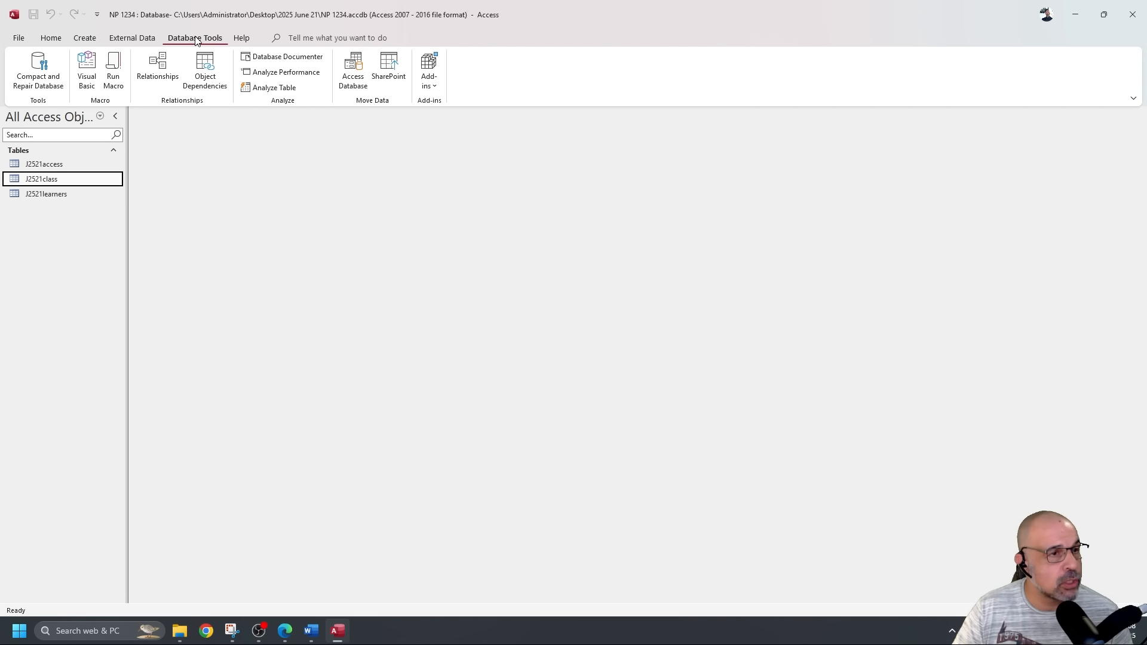
left_click(156, 65)
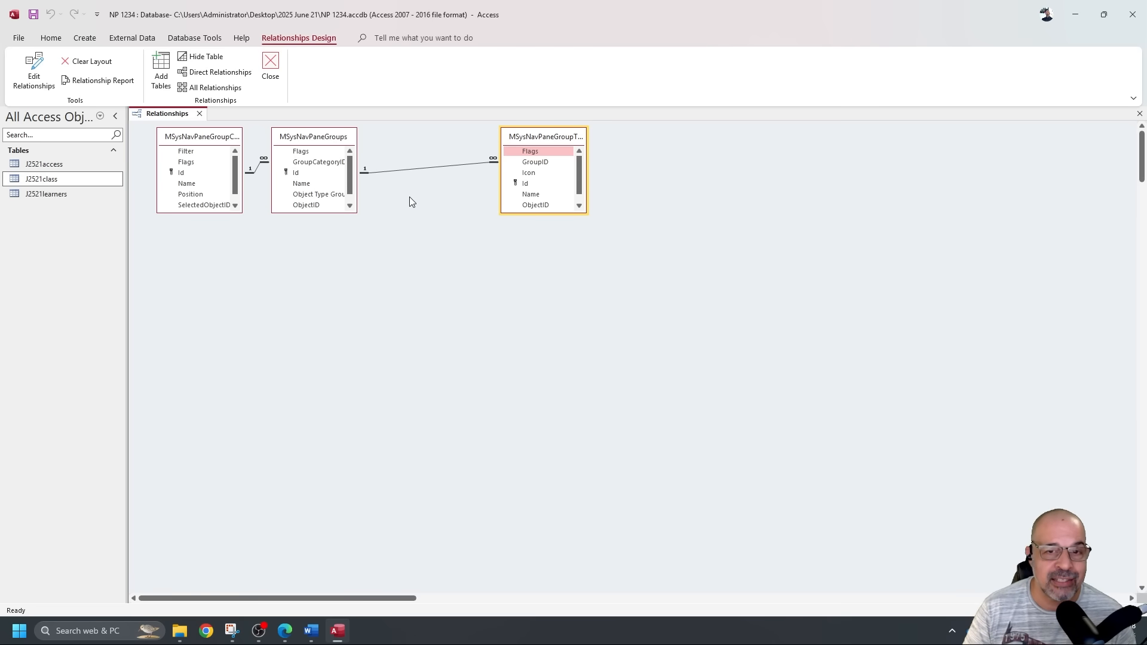
scroll(417, 246, "down", 3)
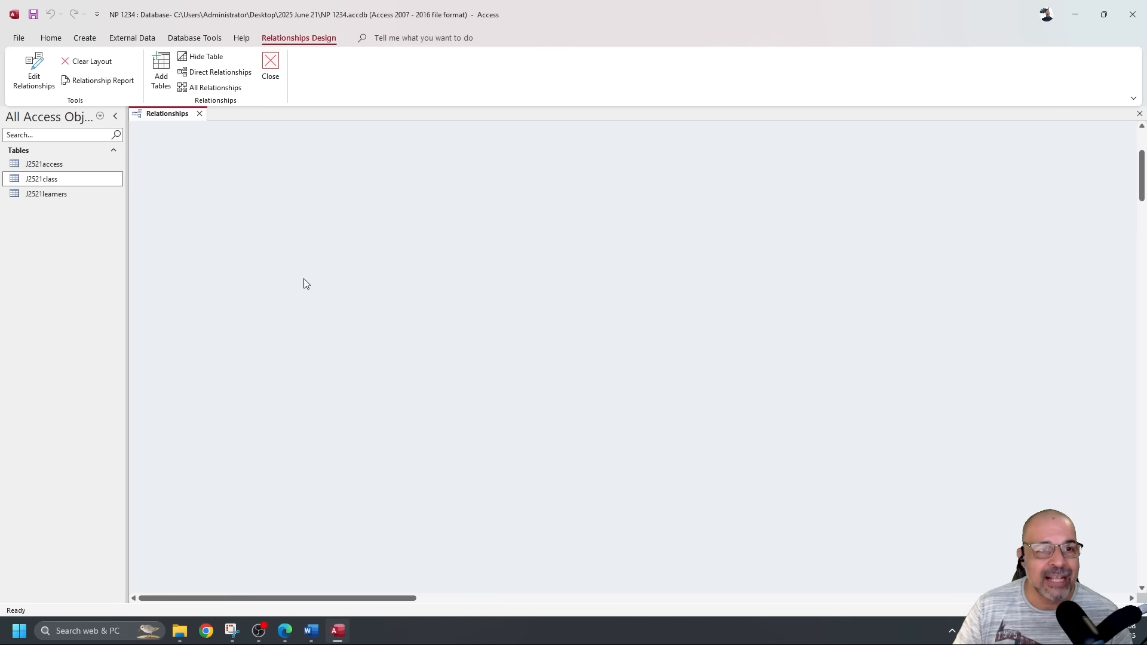
right_click(436, 221)
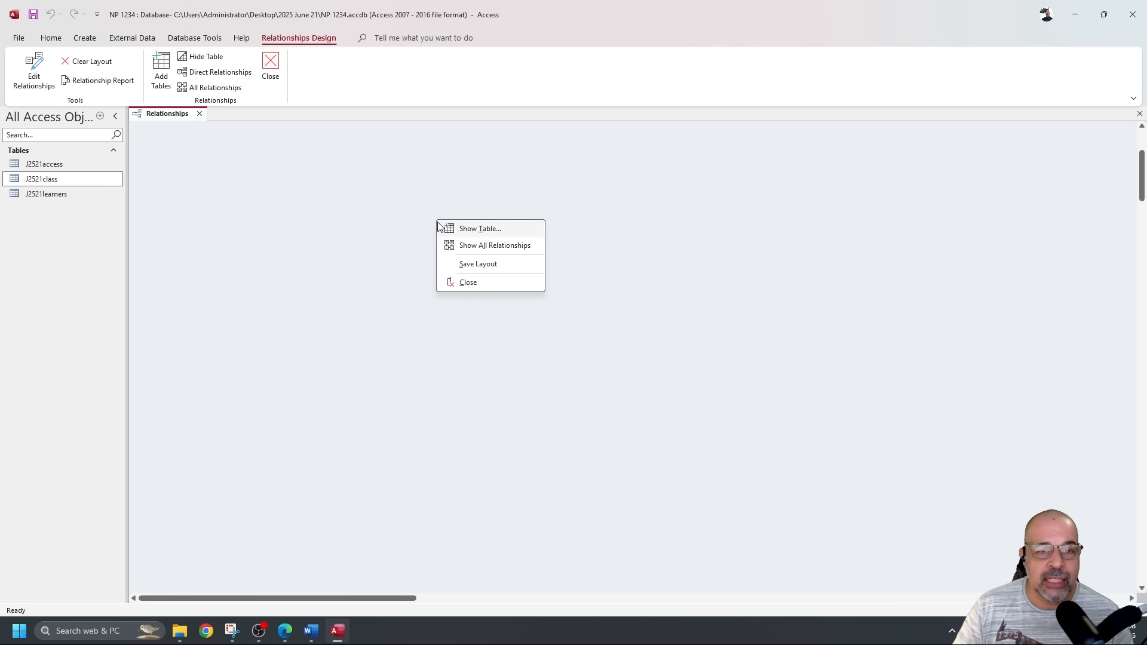
Add J2521access, J2521class and J2521learners to the layout, deleting the duplicate learners table.
left_click(314, 238)
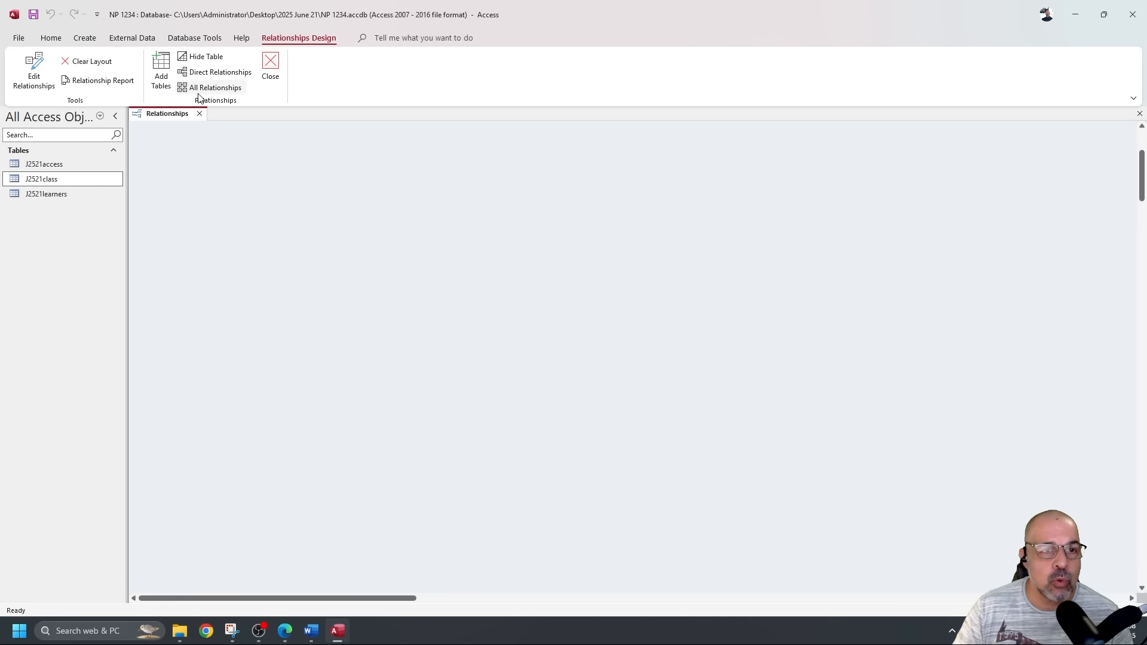
left_click(161, 69)
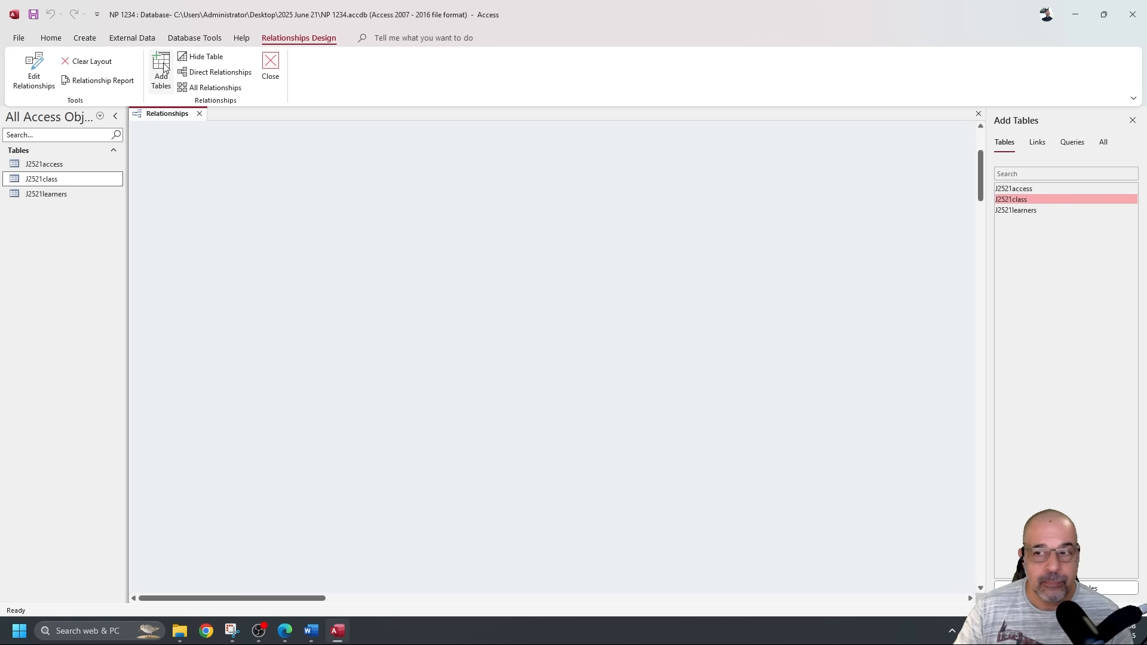
double_click(1014, 190)
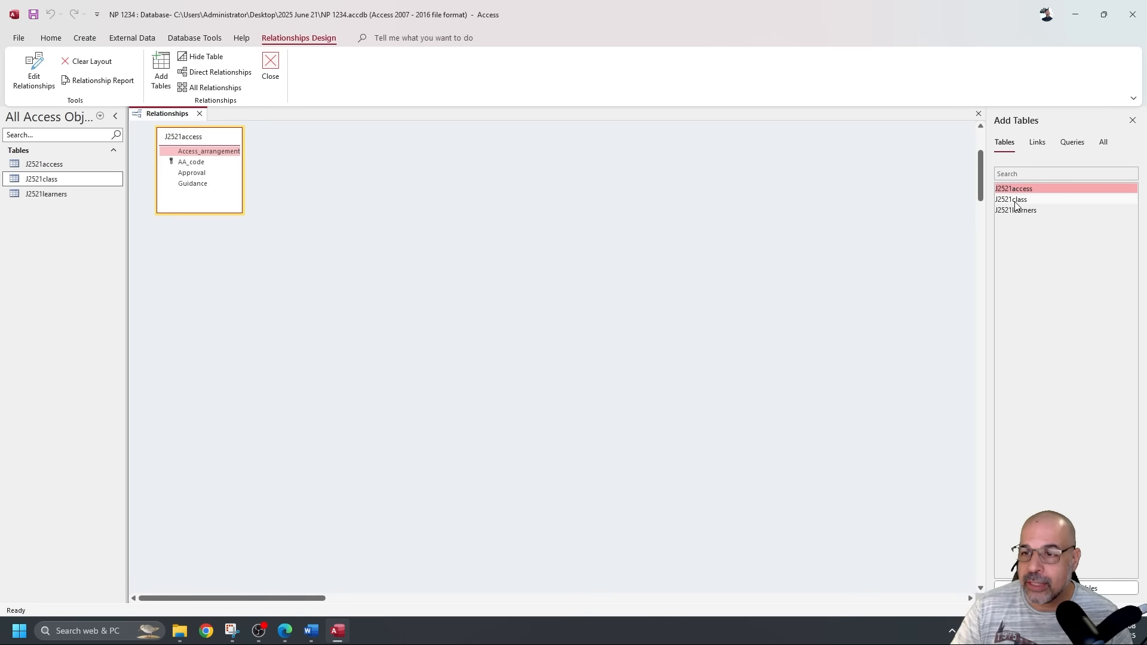
double_click(1015, 200)
double_click(1019, 210)
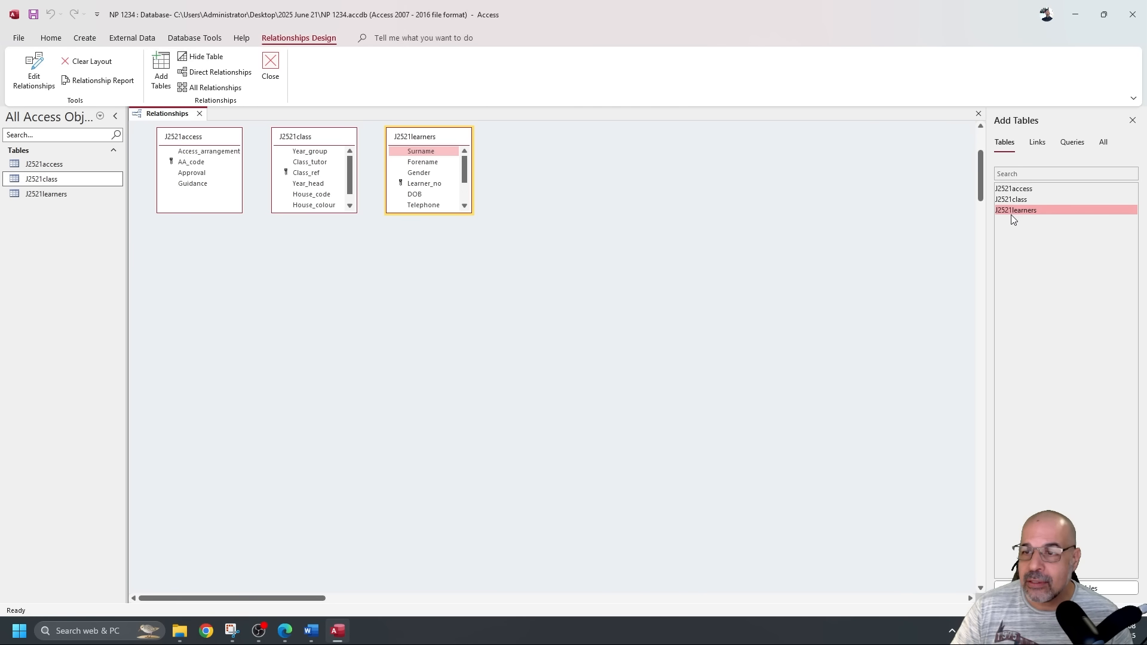
double_click(1023, 211)
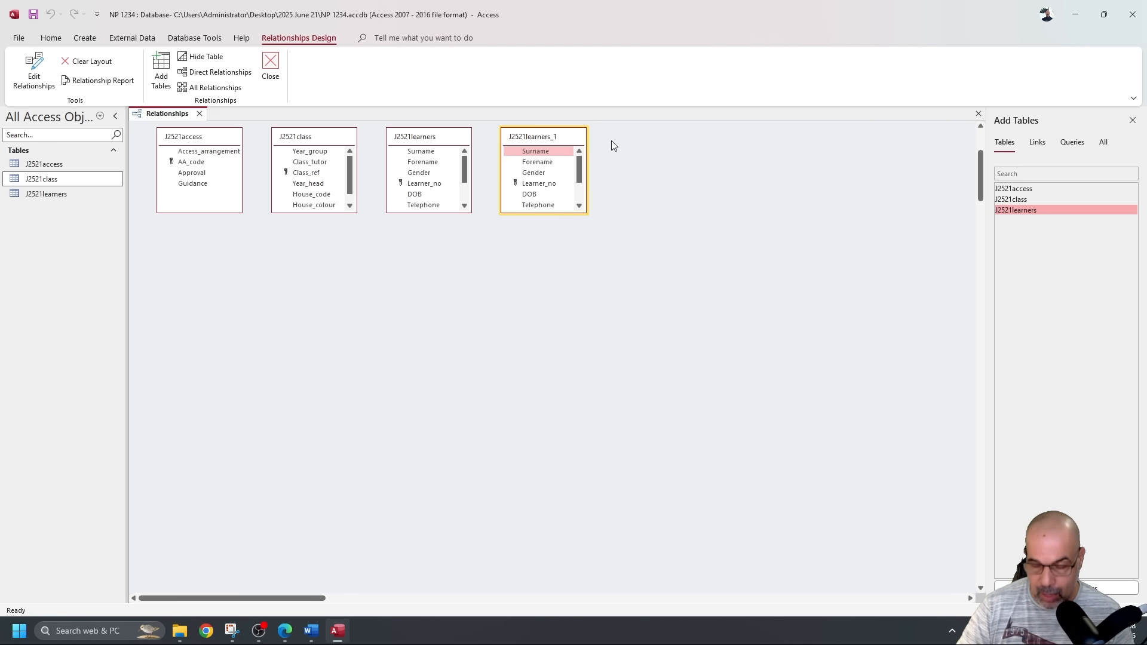
key("Delete")
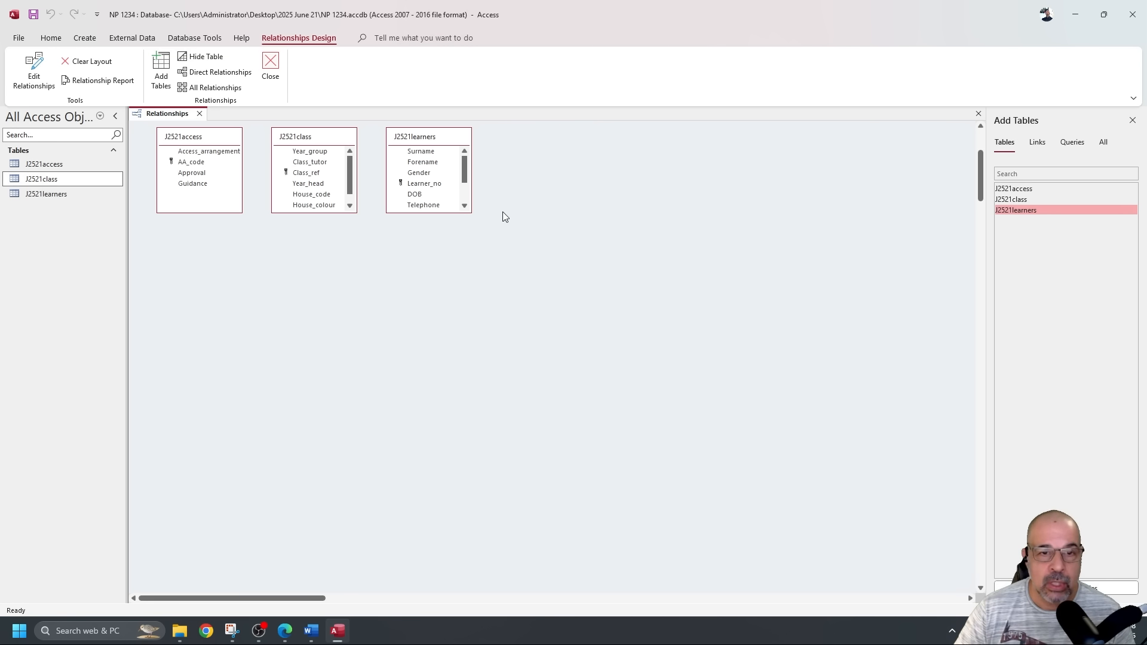
Enlarge the class and learners boxes, then drag J2521access's AA_code onto J2521learners' AA_code.
left_click_drag(327, 214, 328, 242)
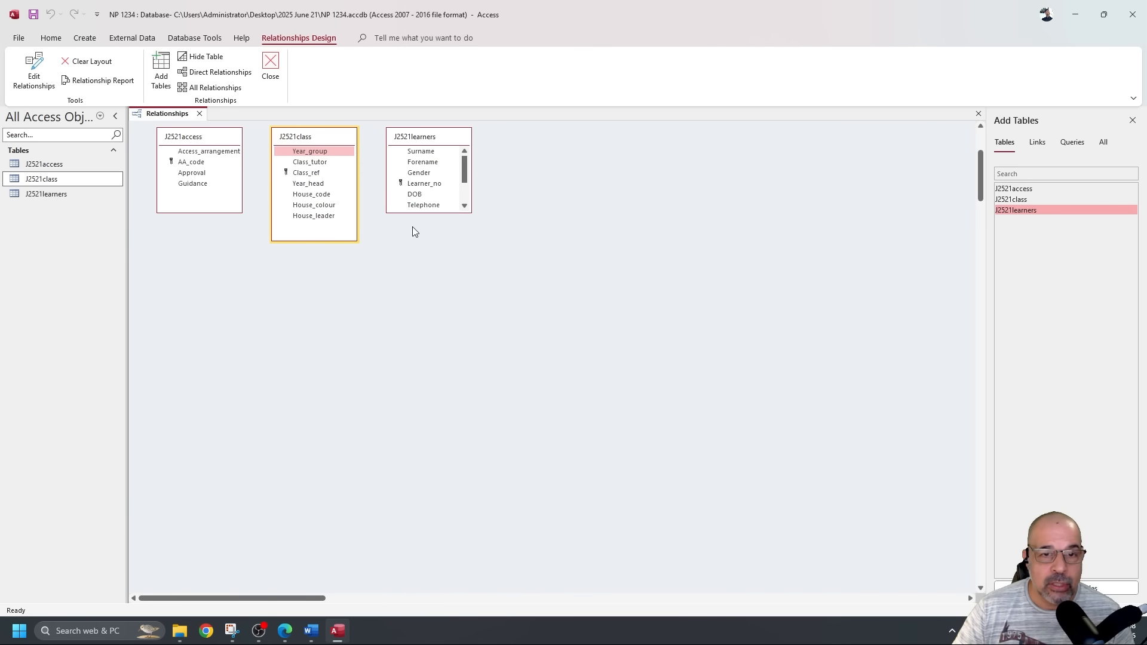
left_click(427, 215)
left_click_drag(427, 214, 426, 266)
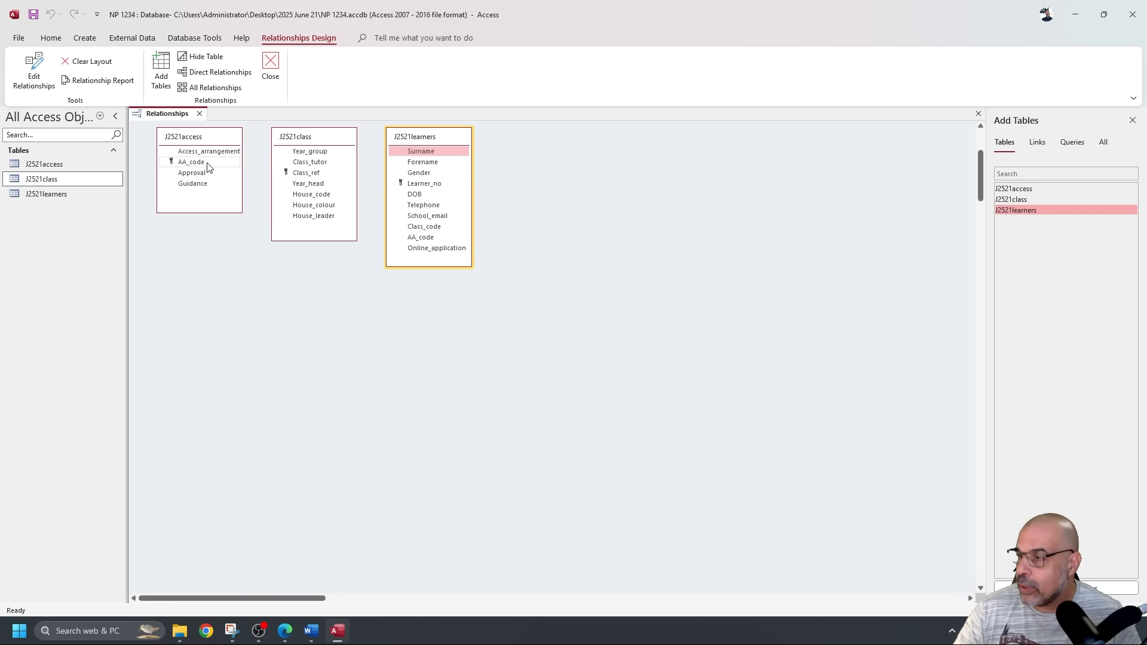
left_click_drag(208, 168, 420, 239)
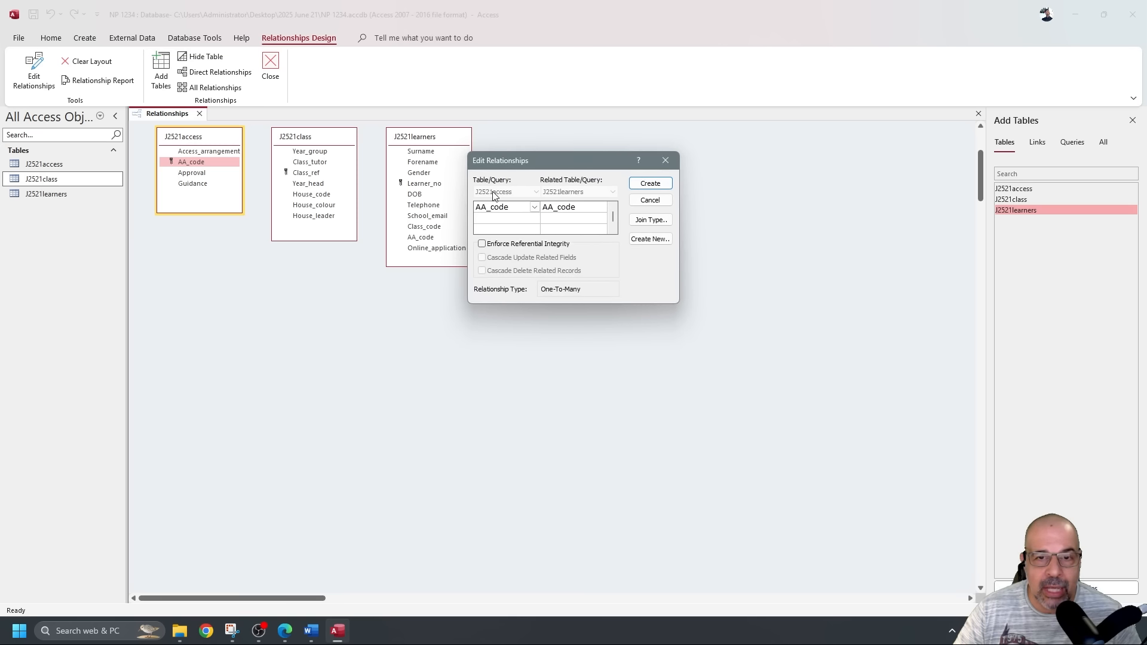
Create the AA_code one-to-many relationship and place J2521learners between J2521access and J2521class.
left_click(650, 183)
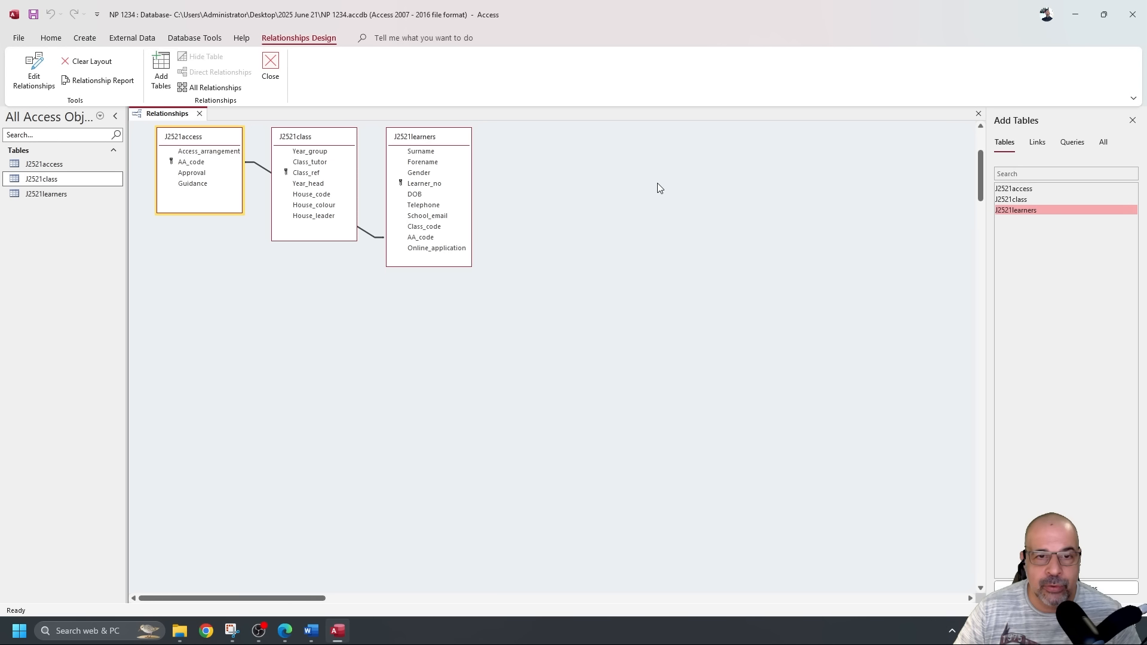
left_click_drag(306, 137, 530, 153)
left_click_drag(434, 139, 334, 133)
left_click_drag(533, 153, 459, 142)
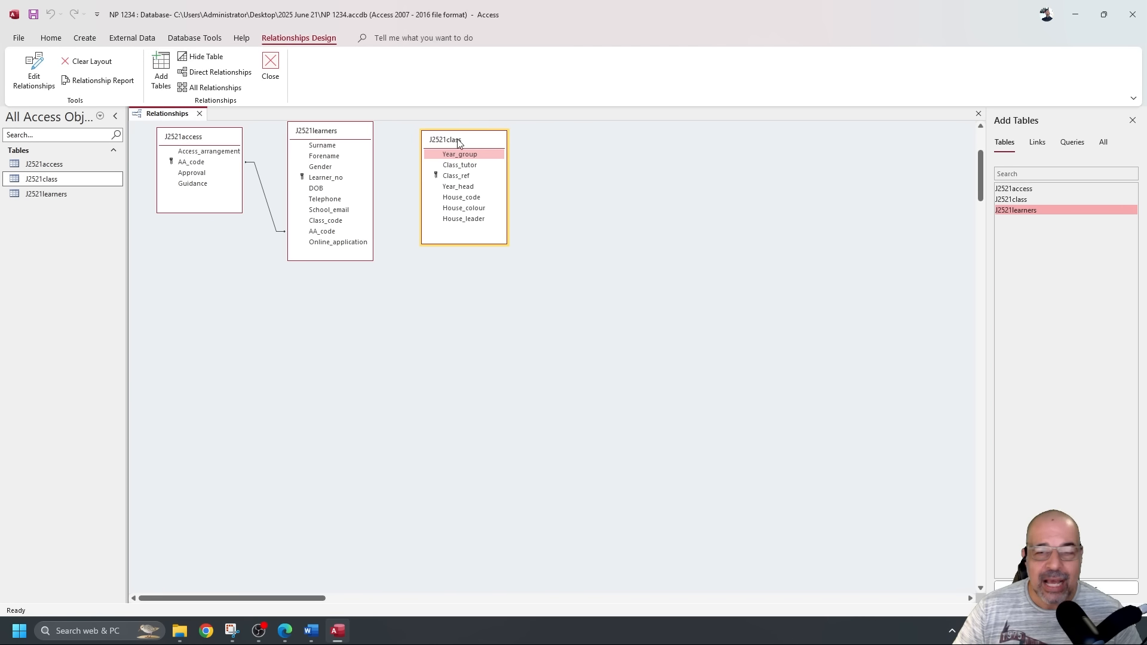
Create a one-to-many relationship from J2521class's Class_ref to J2521learners' Class_code.
left_click(464, 178)
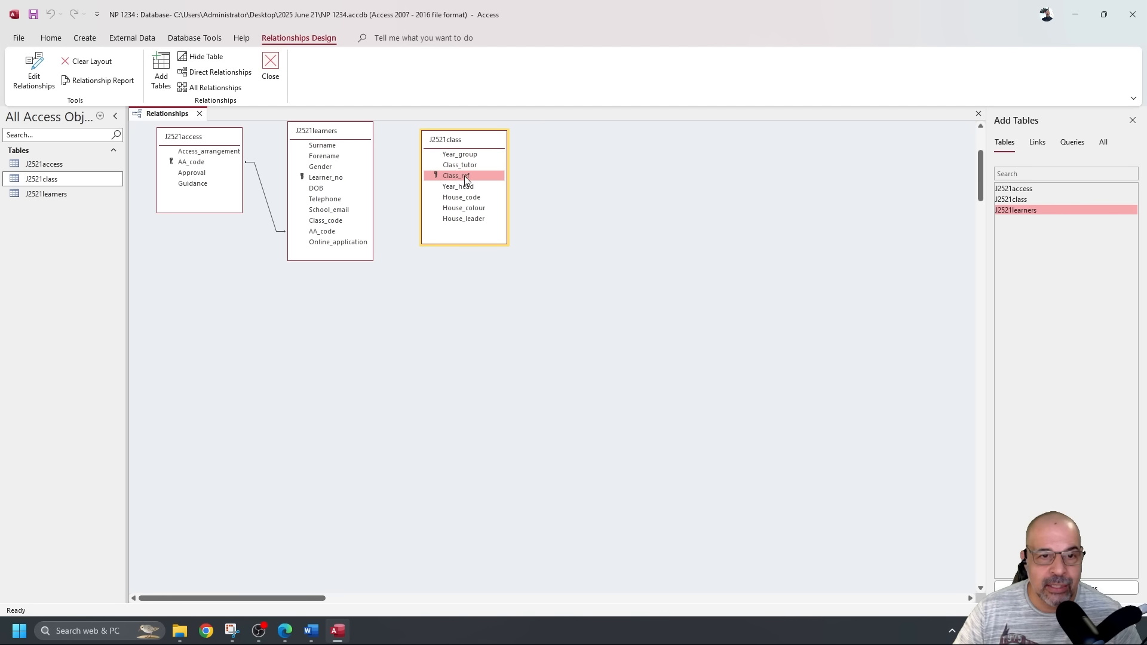
left_click_drag(466, 179, 334, 227)
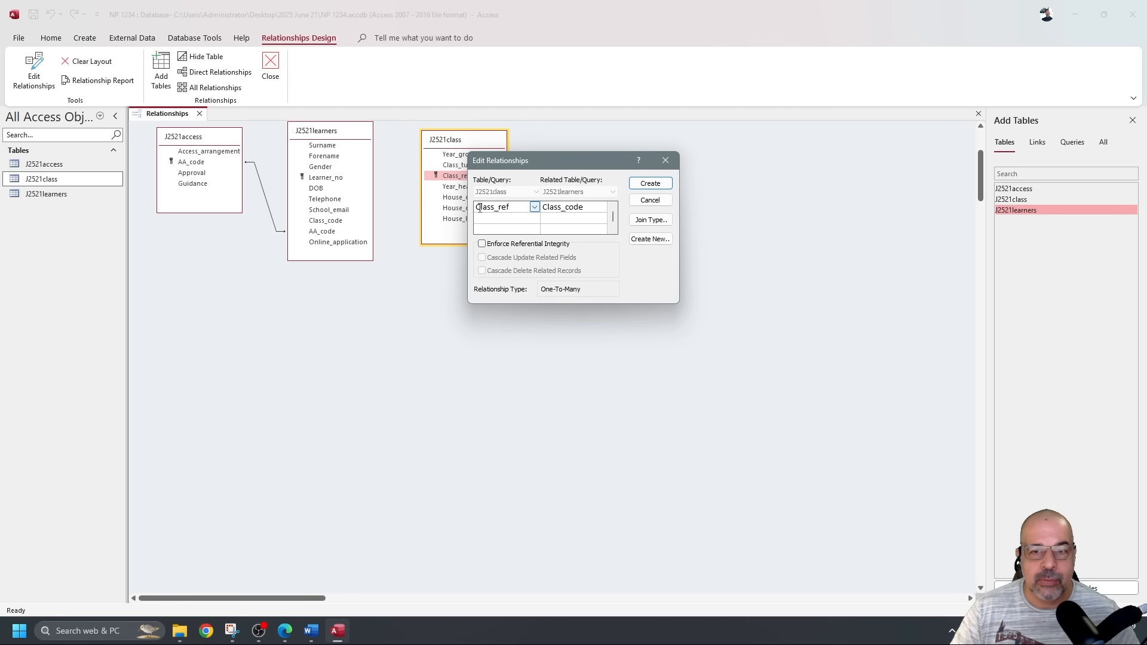
left_click_drag(588, 170, 489, 288)
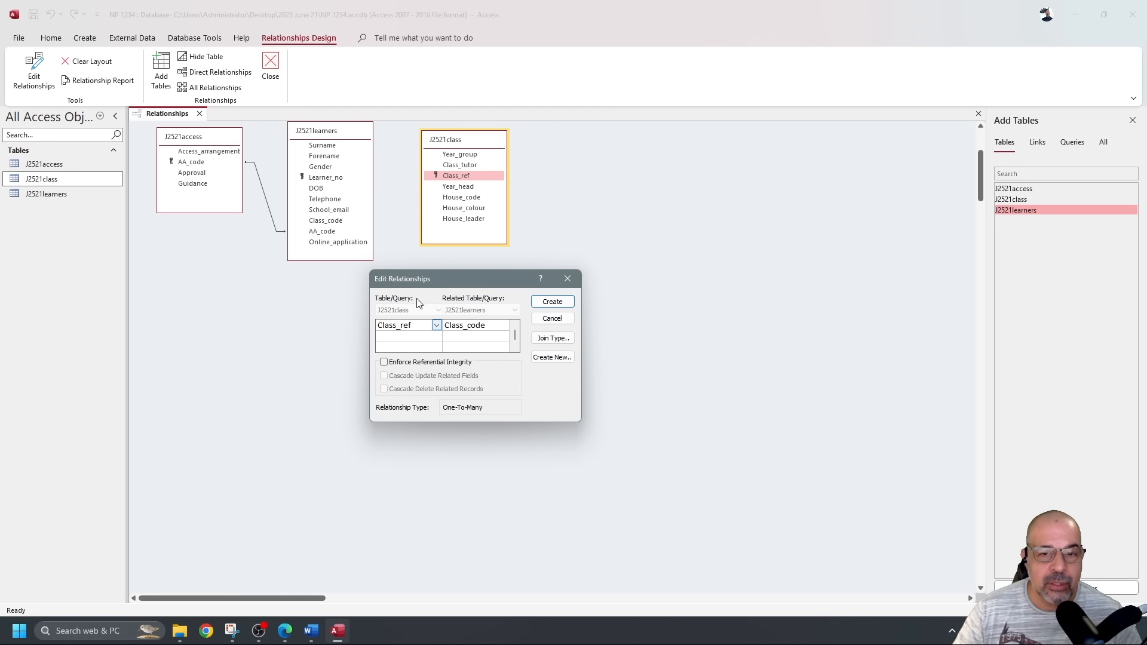
left_click(553, 303)
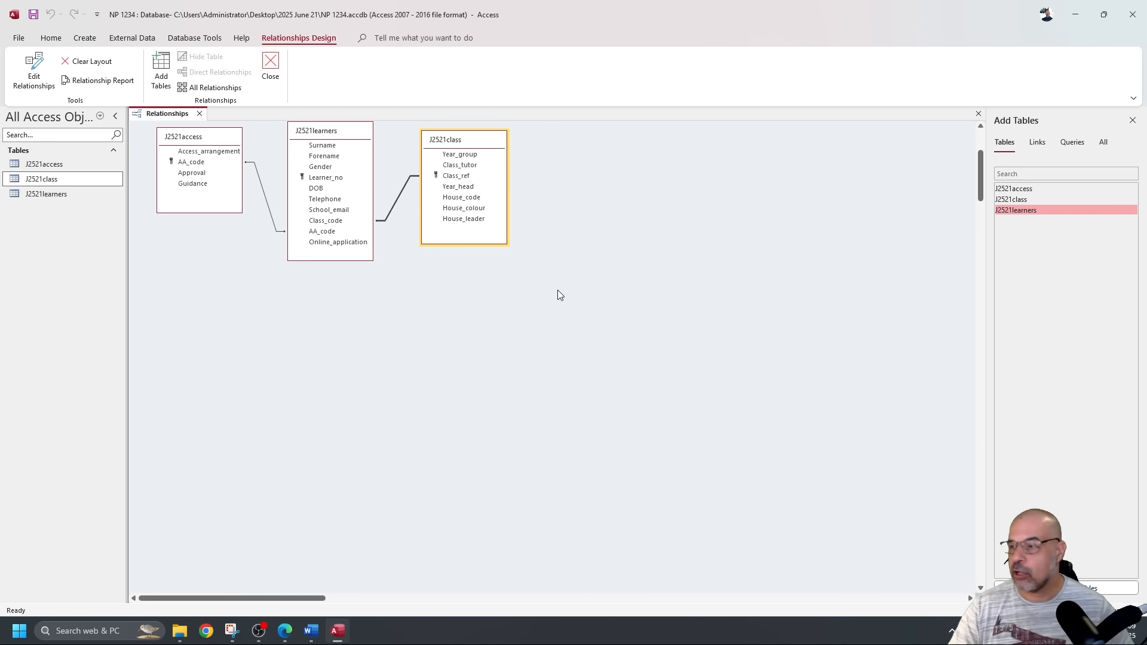
Reopen the AA_code relationship's Edit Relationships dialog and position it below the tables.
scroll(560, 302, "up", 1)
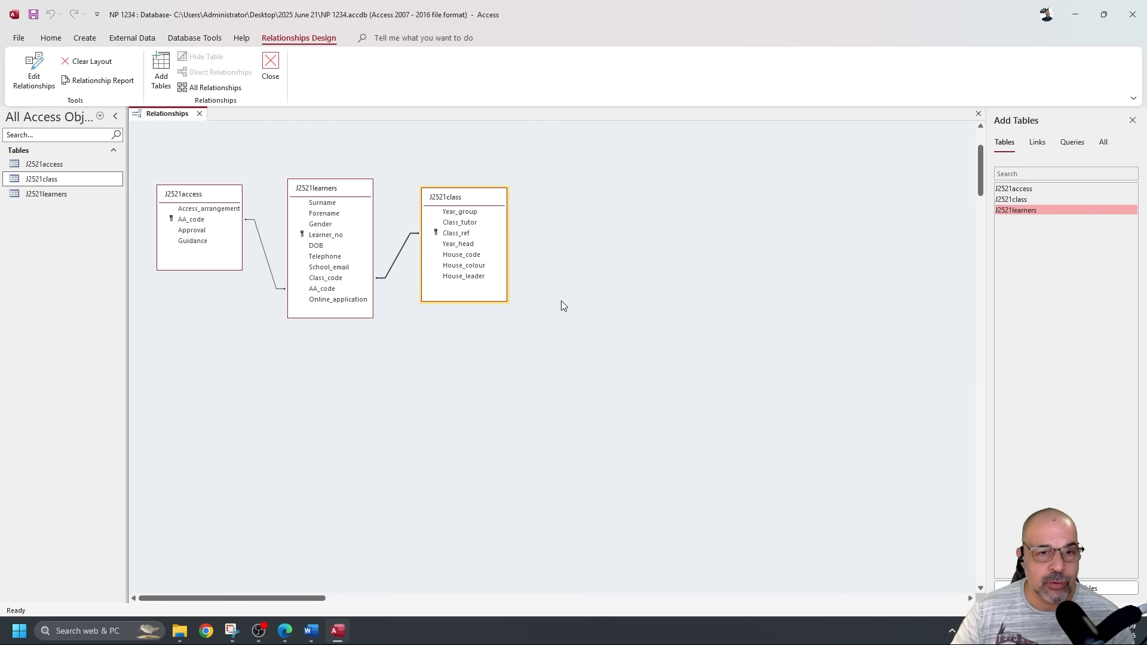
left_click(521, 353)
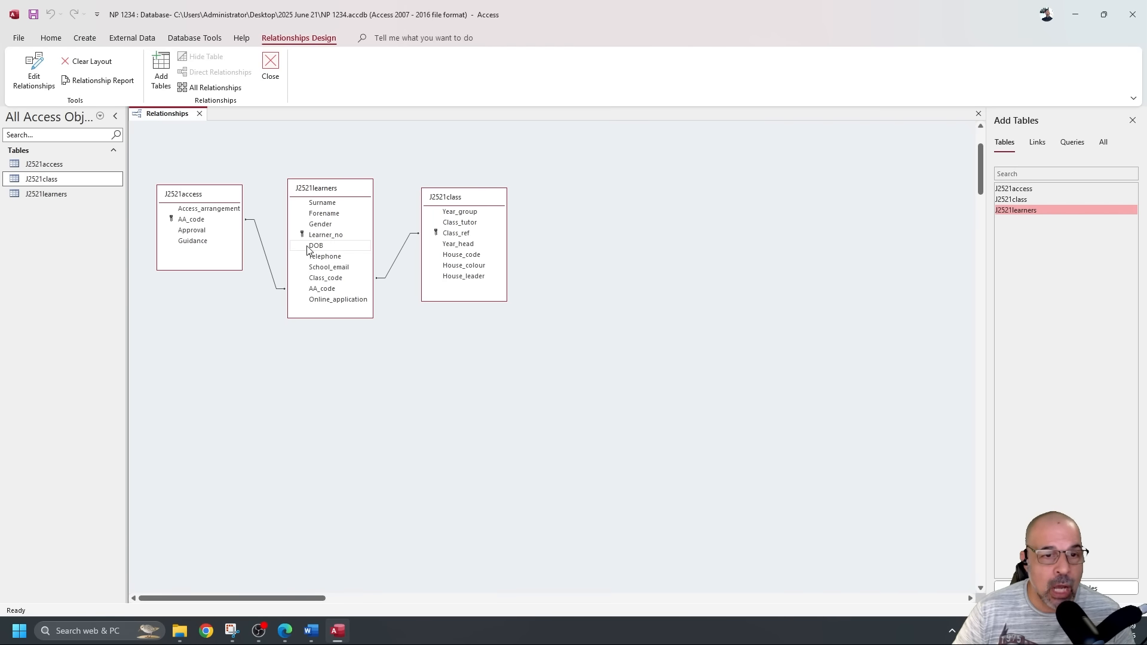
left_click(264, 250)
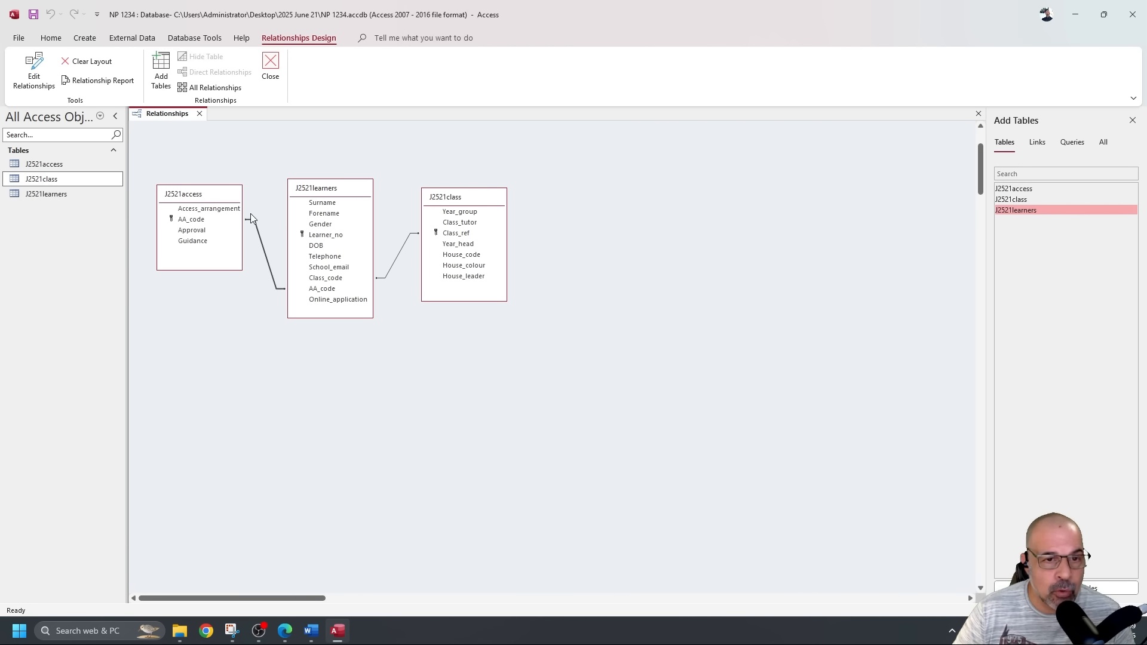
double_click(267, 258)
left_click_drag(541, 162, 233, 331)
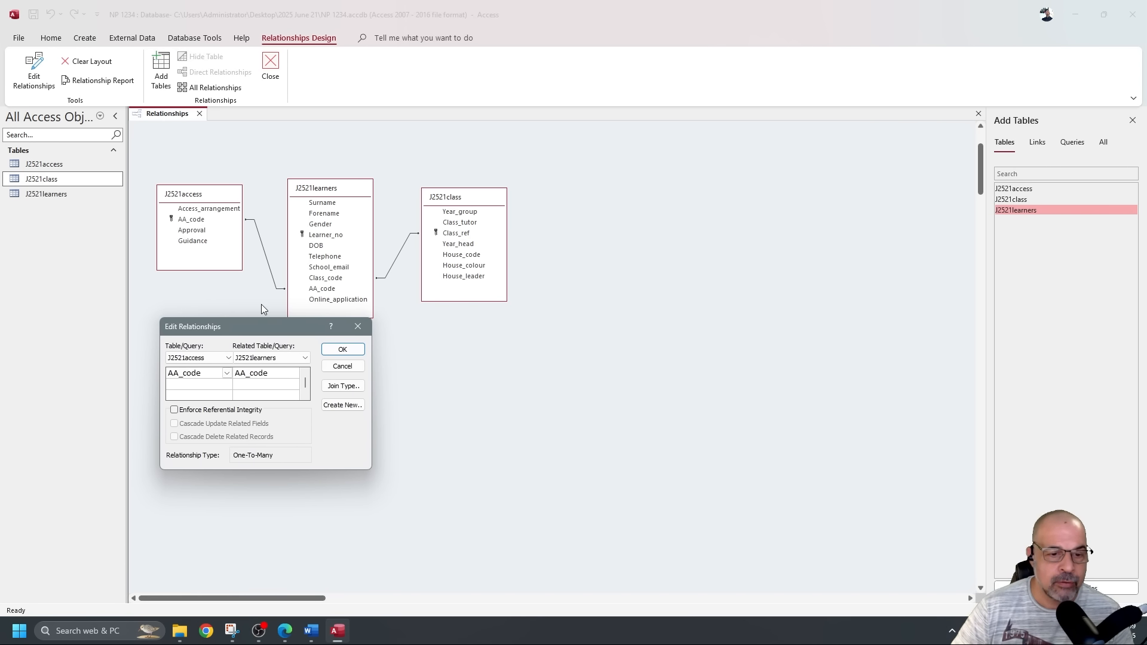
Snip the diagram with the AA_code relationship dialog and paste it, shrunk, under Step 18 evidence.
left_click(232, 631)
left_click(66, 33)
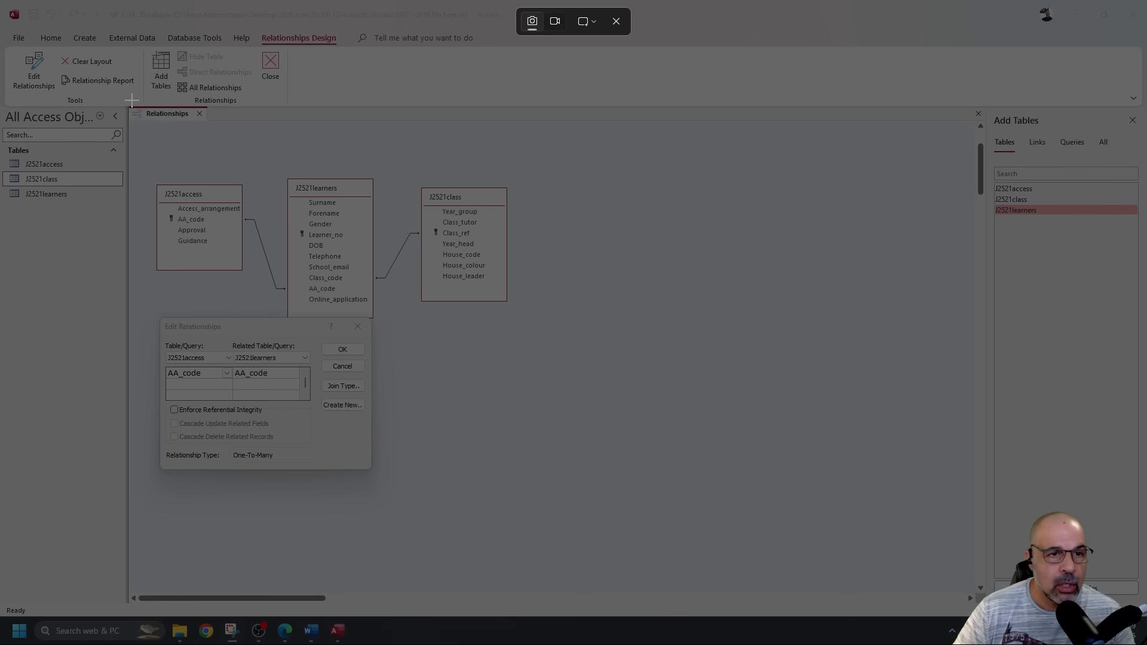
left_click_drag(131, 99, 531, 500)
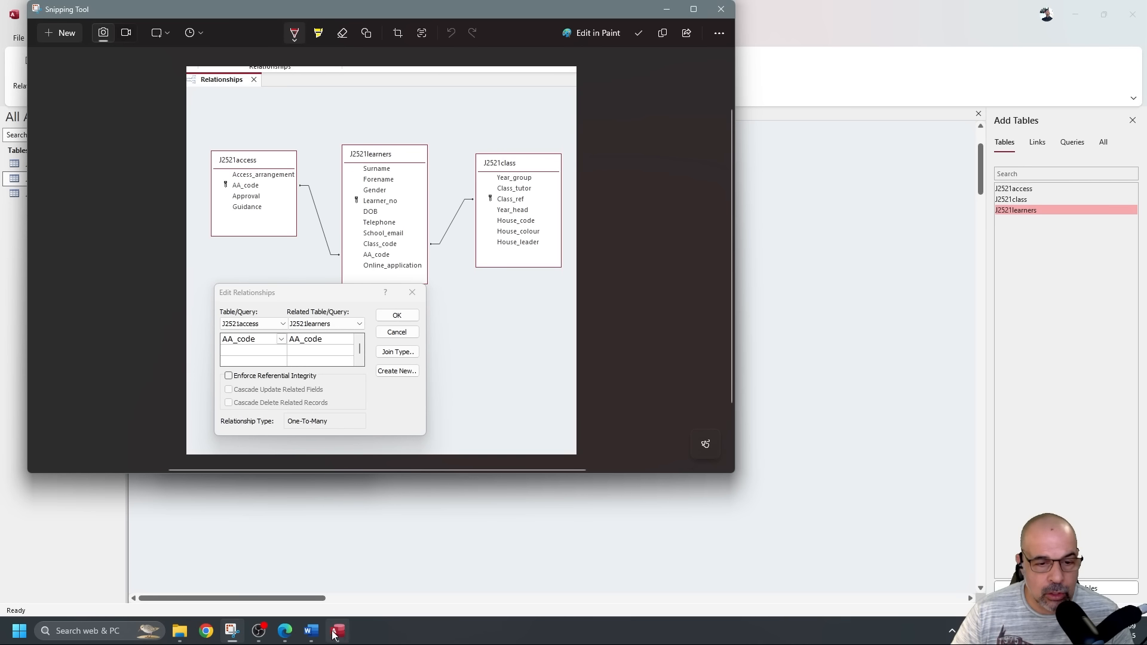
left_click(311, 631)
left_click(384, 251)
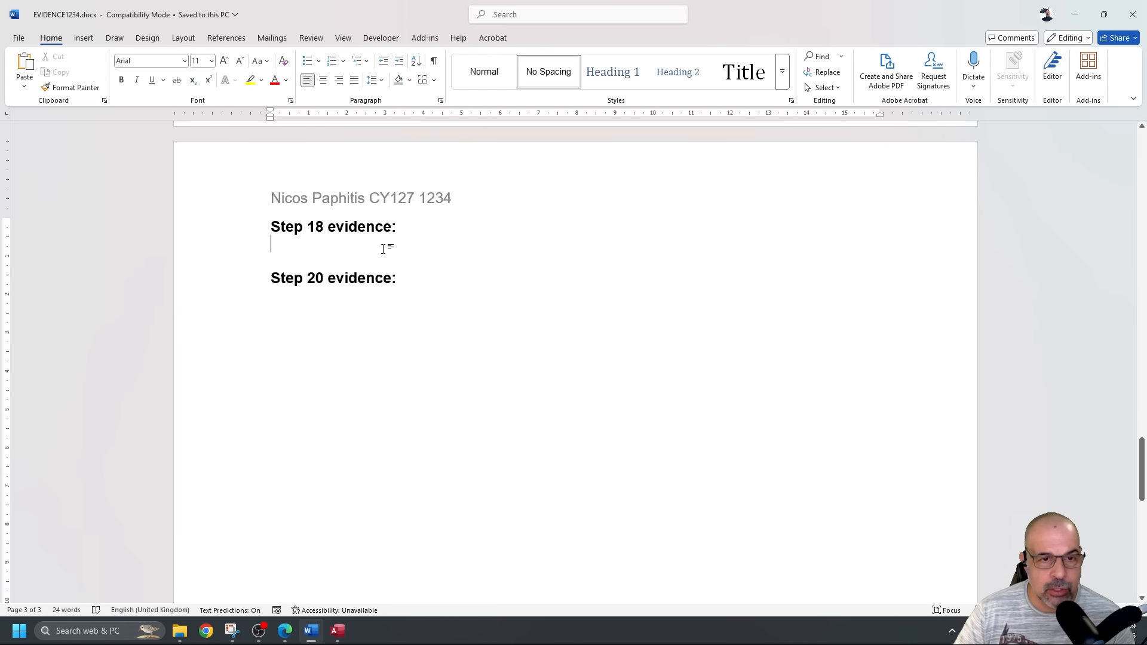
key("ctrl+v")
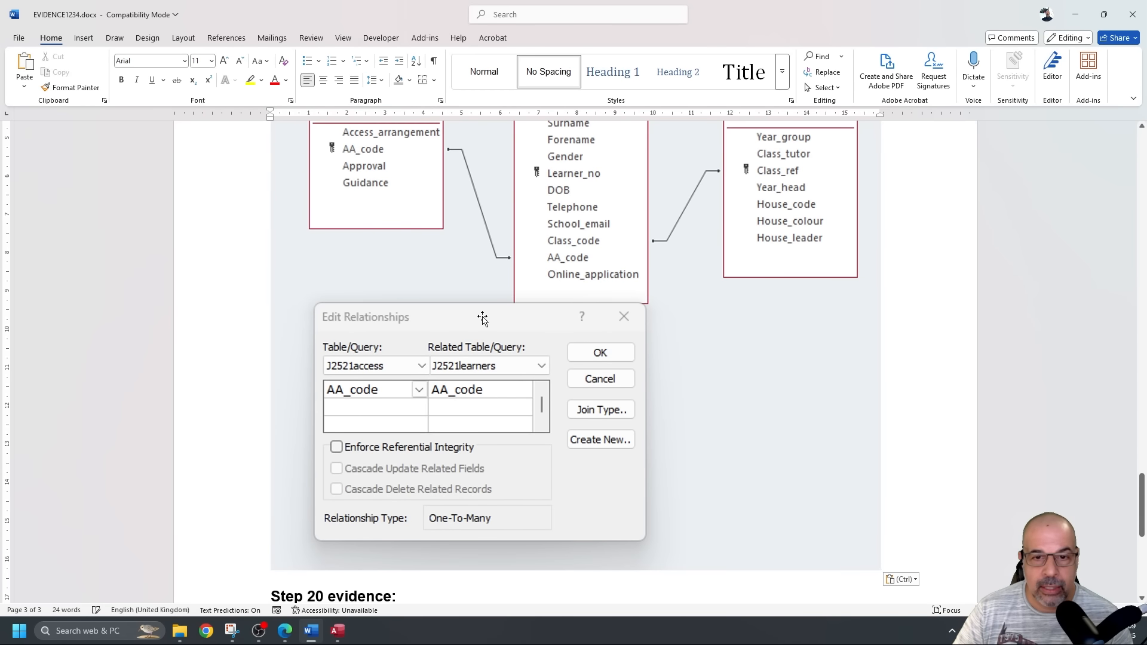
left_click(476, 315)
left_click_drag(883, 569, 619, 307)
Add a blank line after the first Step 18 screenshot in Word.
scroll(619, 307, "up", 1)
left_click(687, 290)
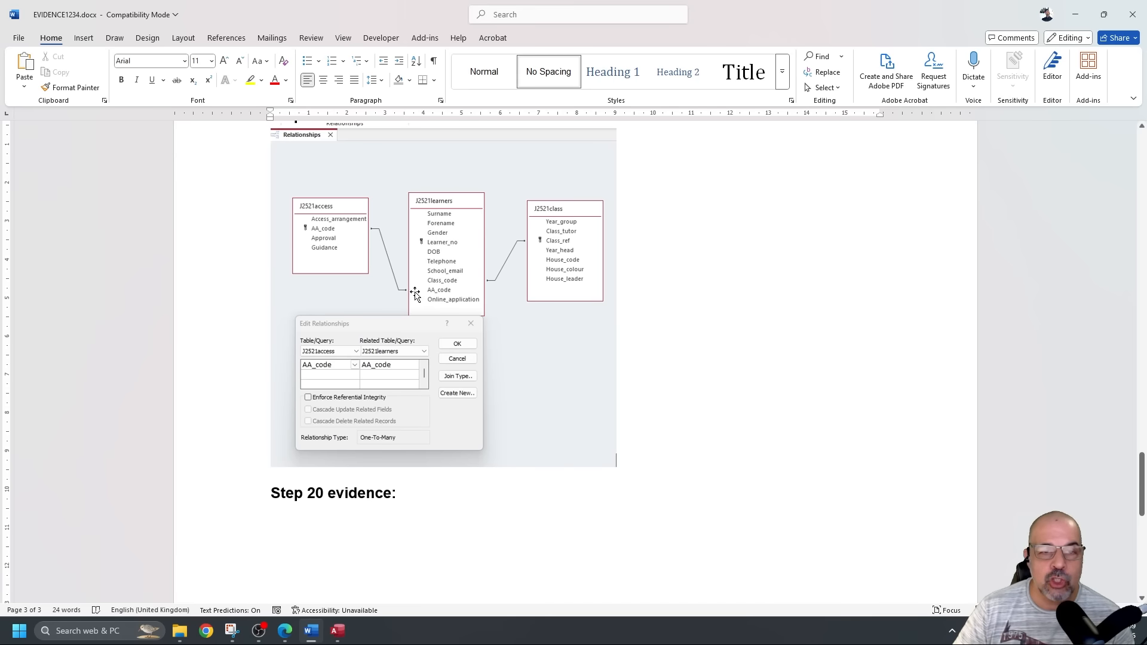
scroll(416, 295, "up", 3)
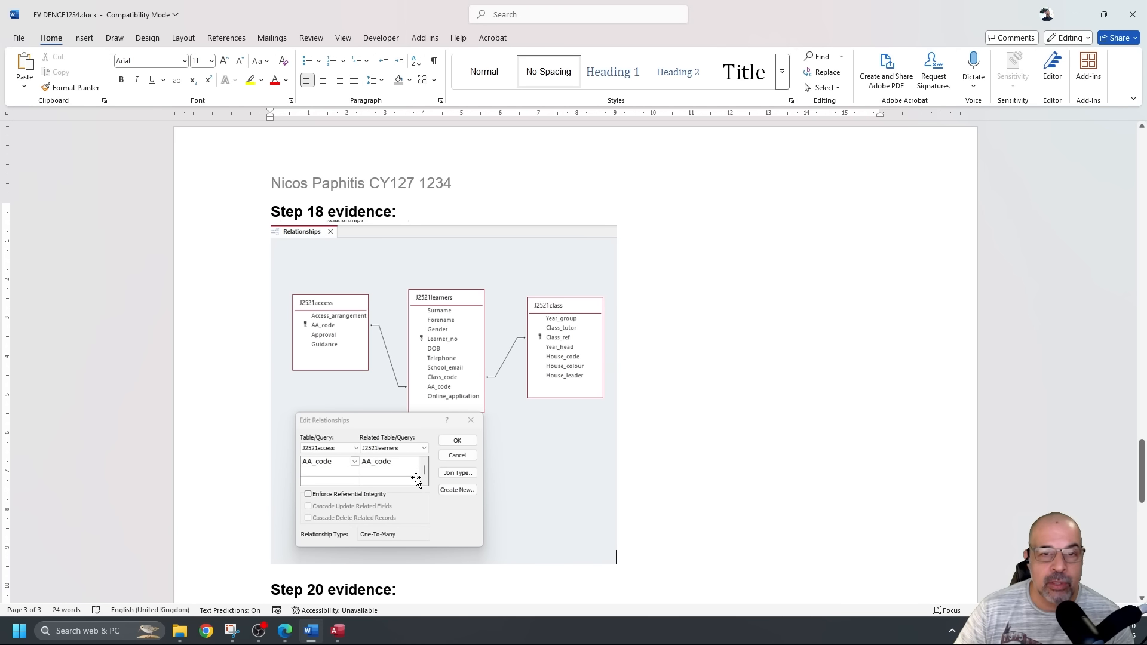
scroll(489, 463, "down", 1)
key("Return")
key("Return")
key("Return")
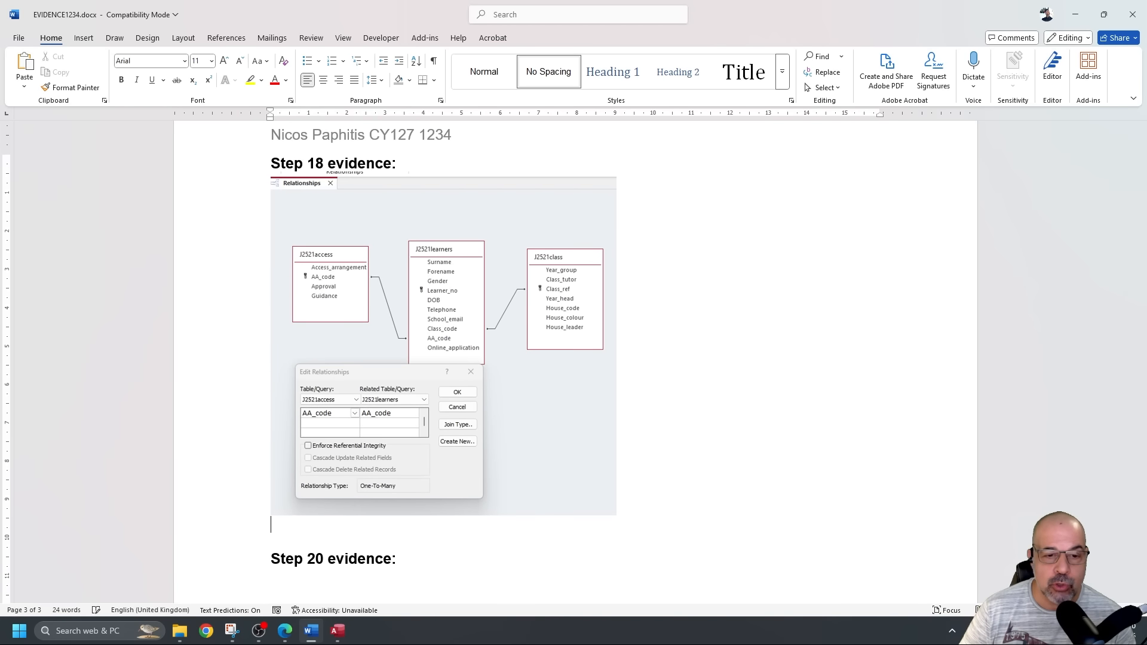
In Access, close the AA_code dialog and open the learners–class relationship settings below the diagram.
key("alt+Tab")
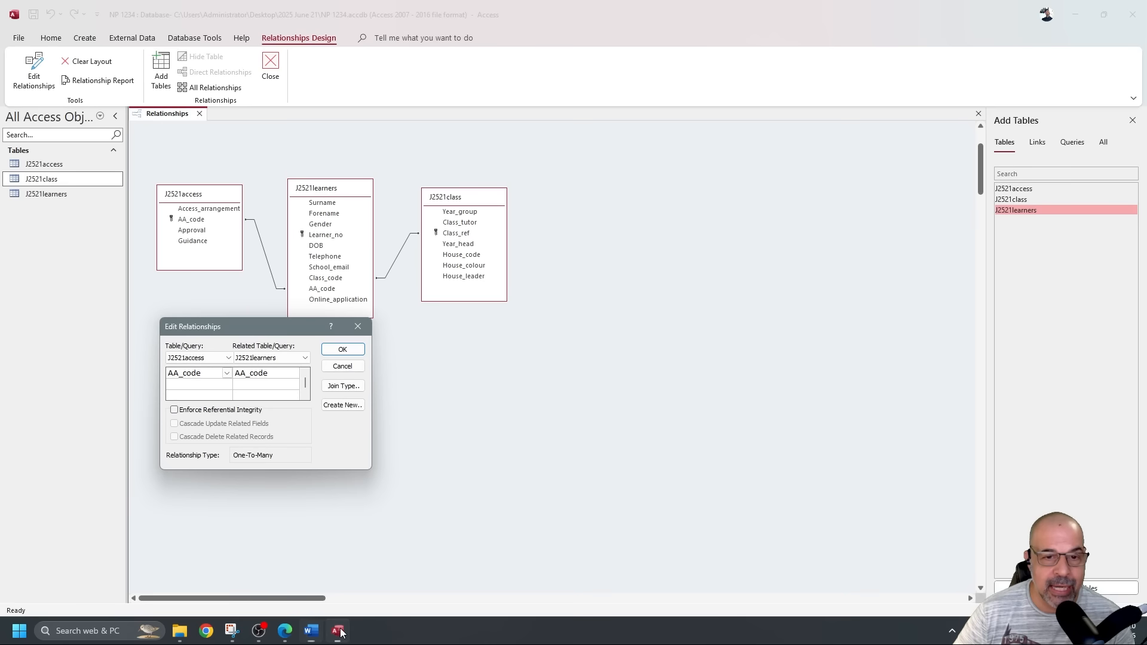
left_click(358, 327)
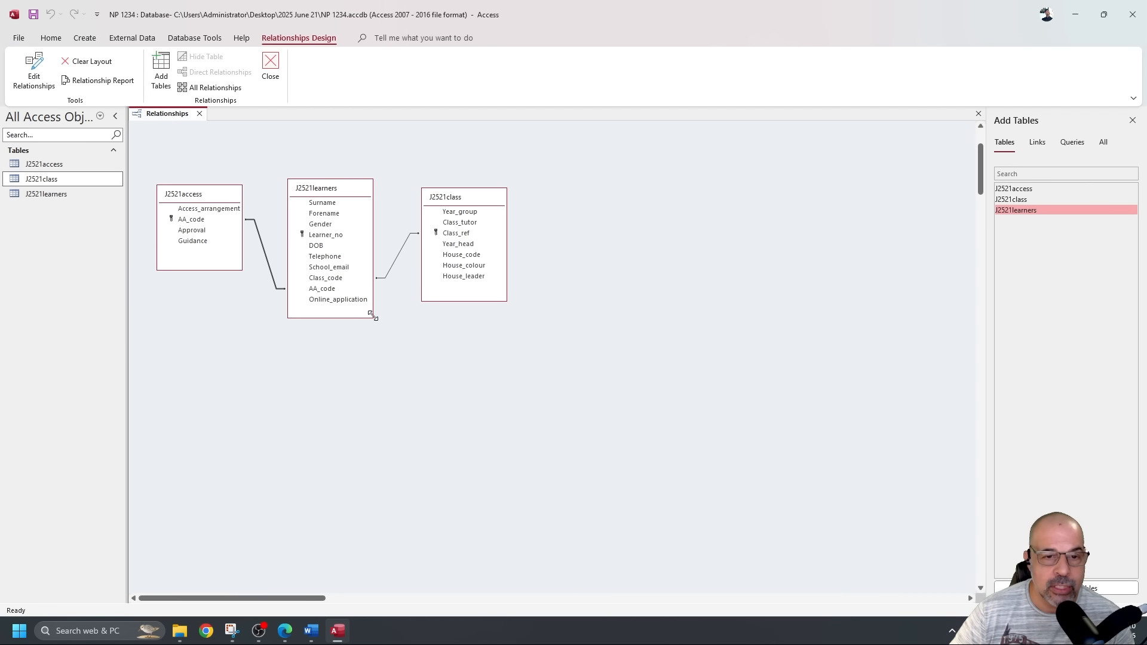
double_click(400, 261)
left_click_drag(578, 161, 416, 340)
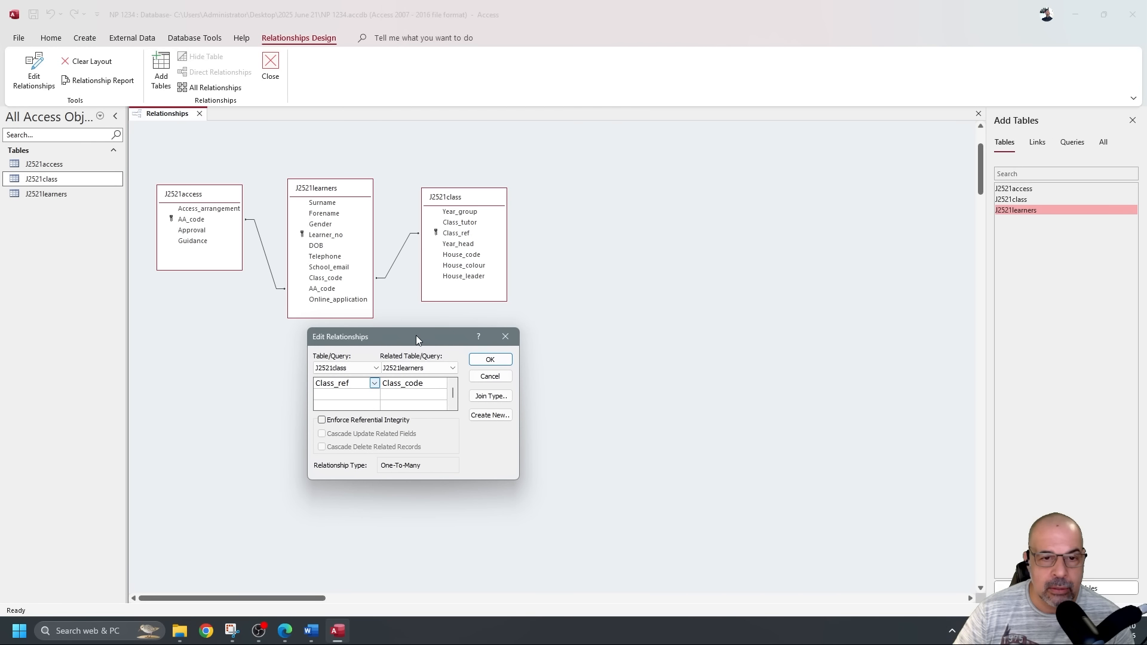
Paste a shrunk snip of the Class_ref–Class_code relationship dialog into Word, then close that dialog.
left_click(232, 630)
left_click(74, 38)
left_click_drag(124, 104, 525, 502)
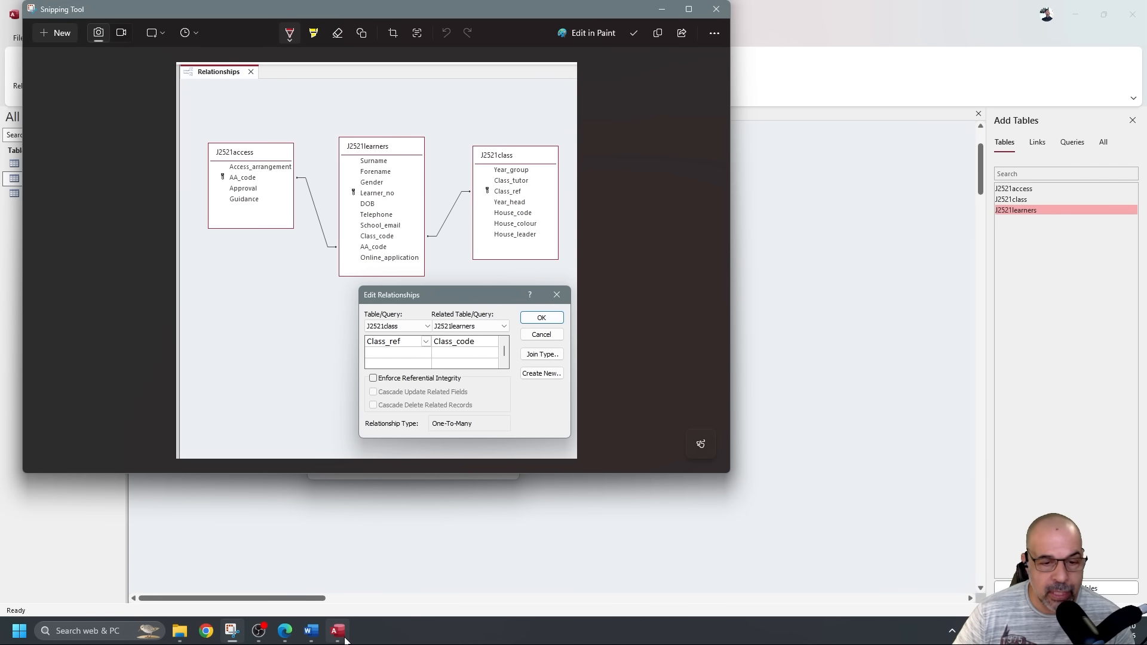
left_click(312, 631)
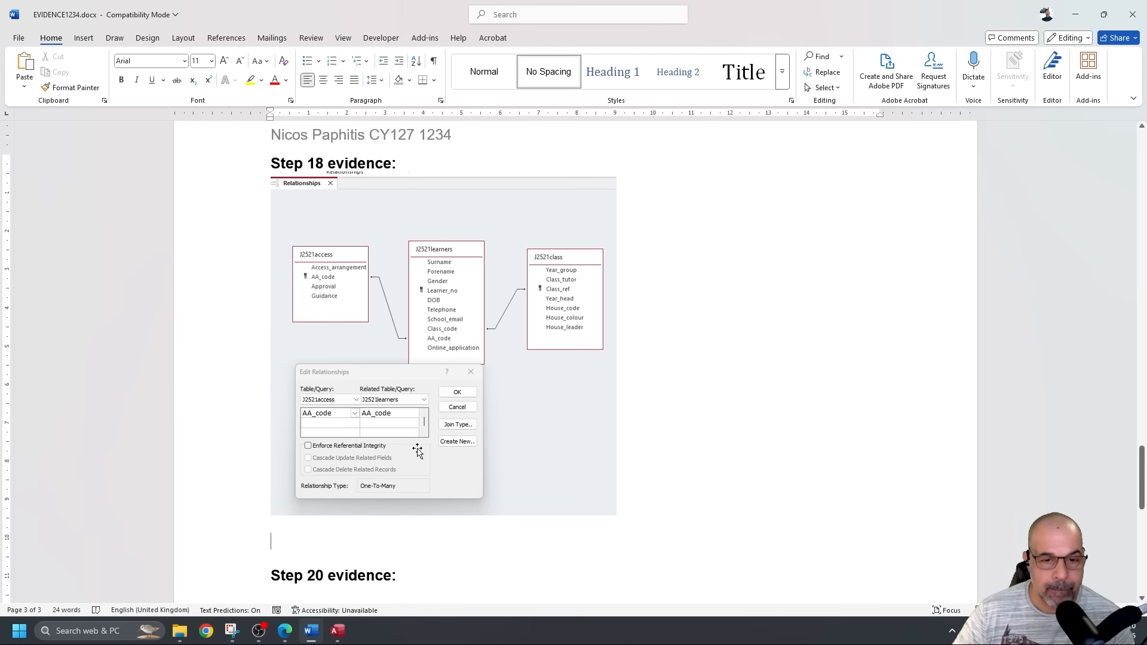
key("ctrl+v")
scroll(519, 445, "down", 5)
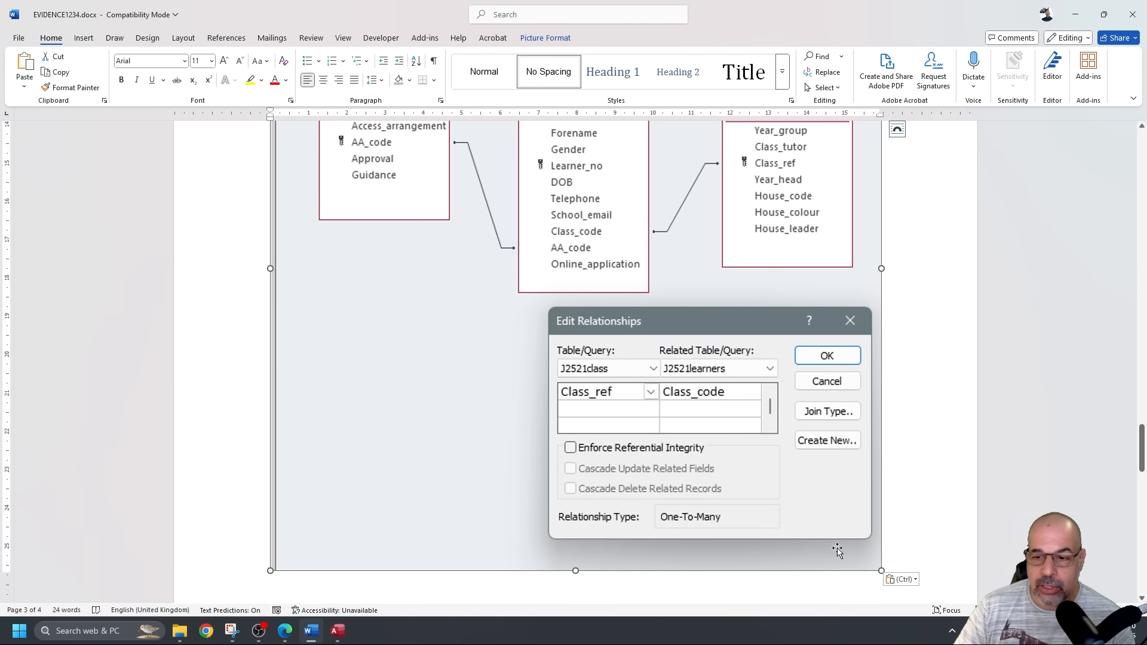
left_click_drag(882, 571, 589, 356)
scroll(588, 356, "up", 5)
left_click_drag(664, 365, 577, 413)
scroll(616, 396, "down", 5)
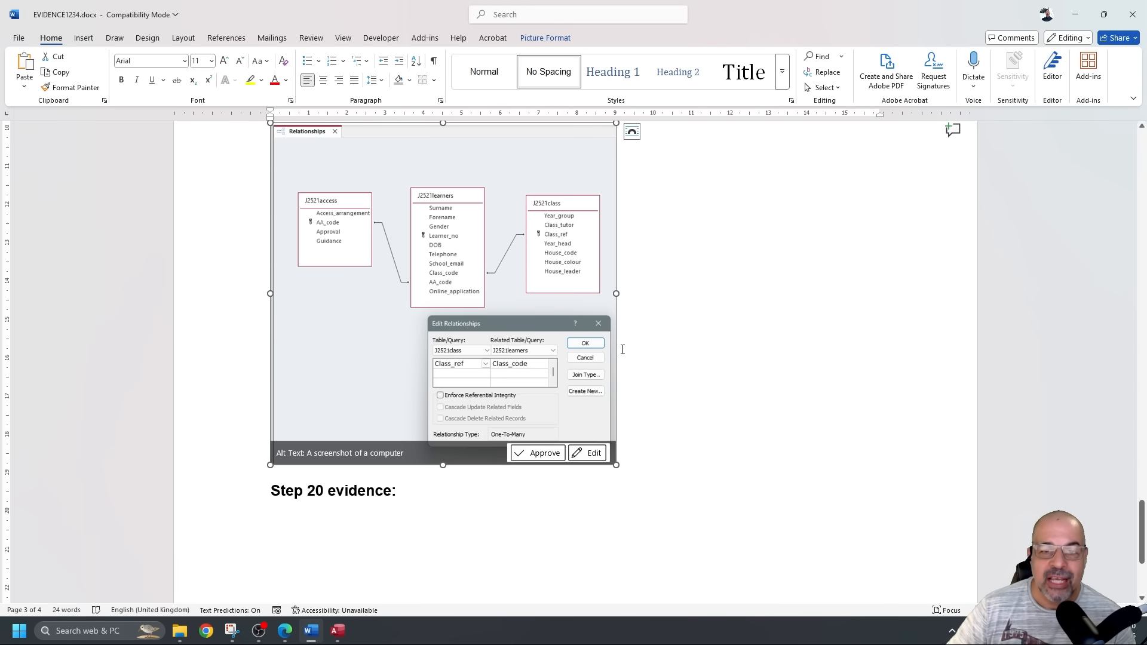
scroll(613, 344, "up", 3)
scroll(612, 345, "down", 2)
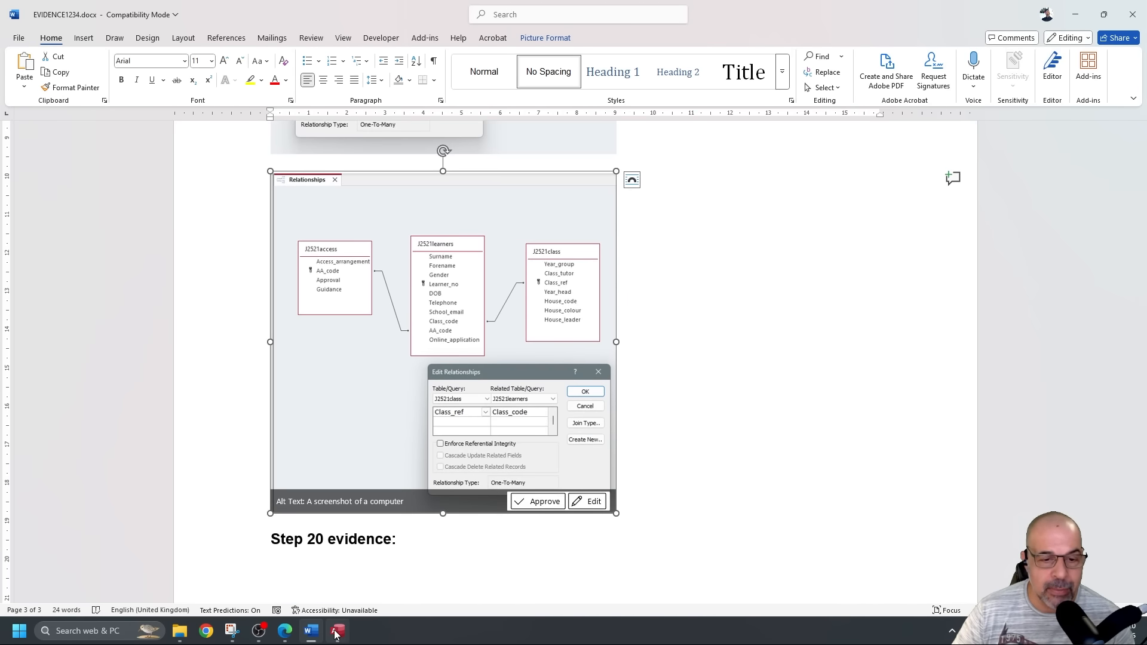
left_click(337, 631)
left_click(506, 337)
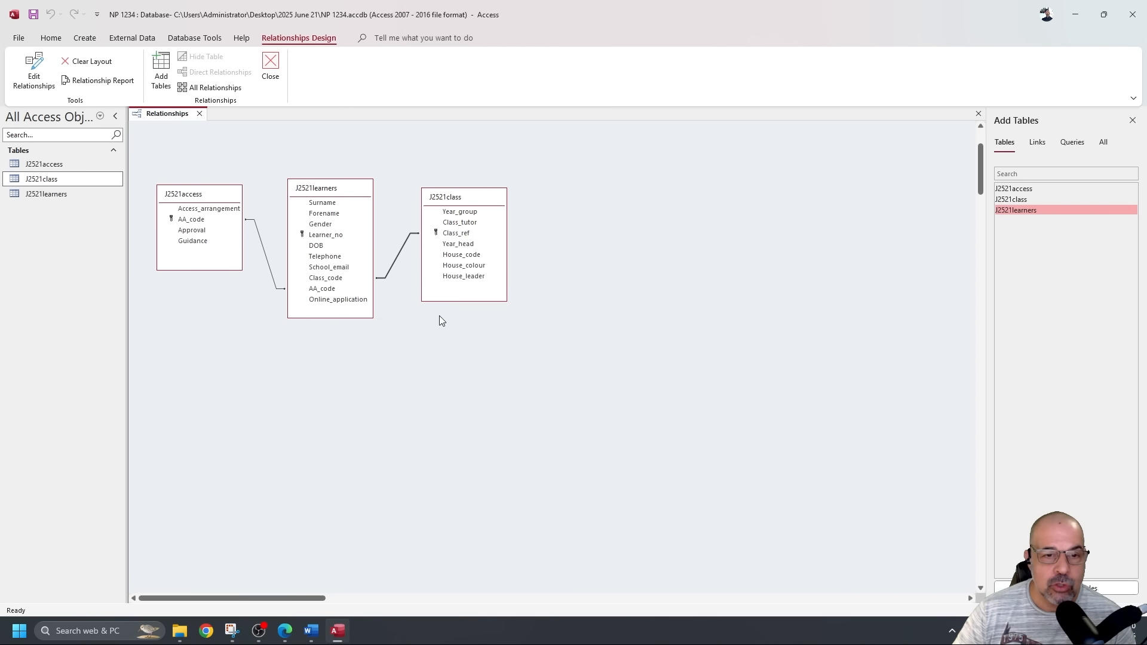
Shorten the J2521learners box and snip the whole relationships diagram.
left_click_drag(327, 317, 325, 271)
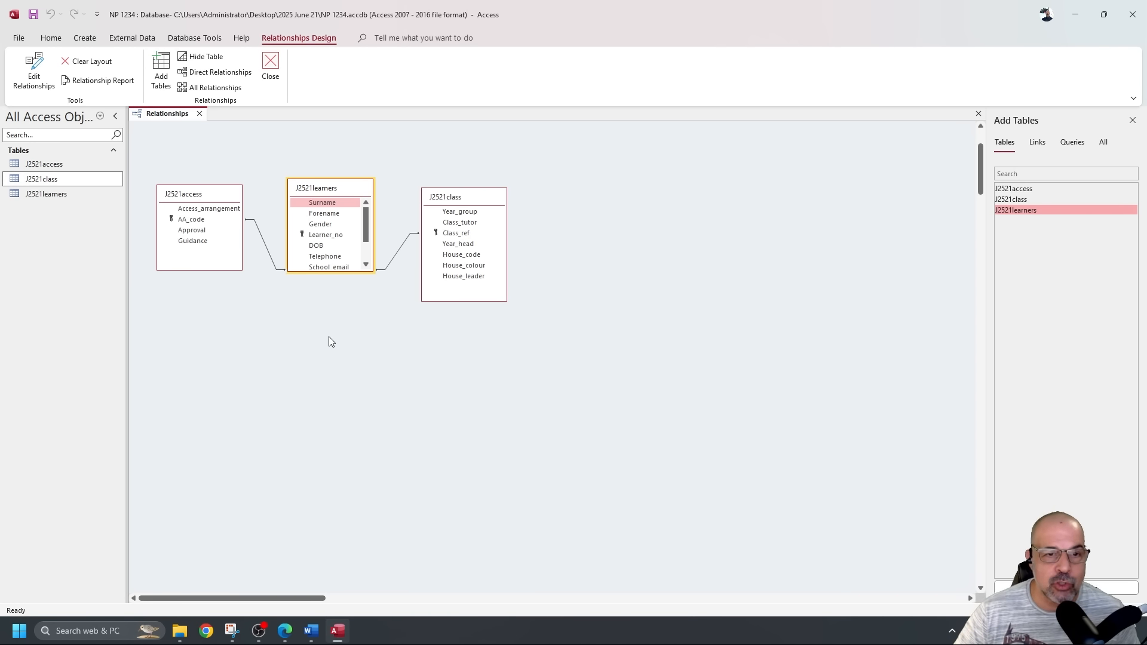
left_click(232, 631)
left_click(67, 35)
left_click_drag(139, 149, 501, 313)
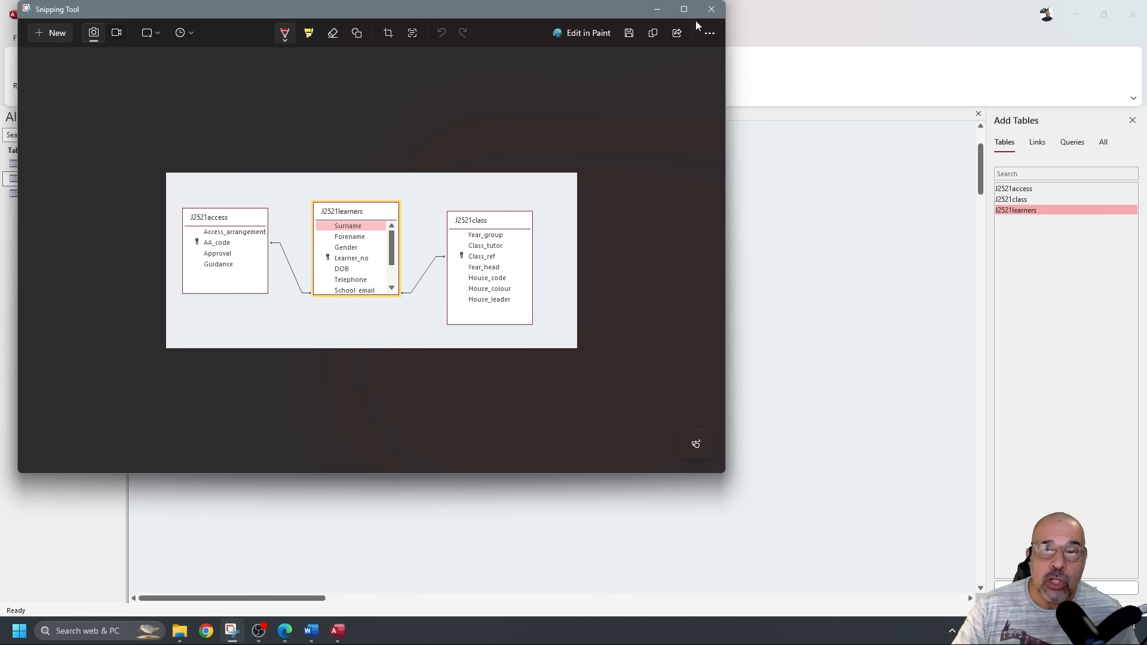
left_click(710, 12)
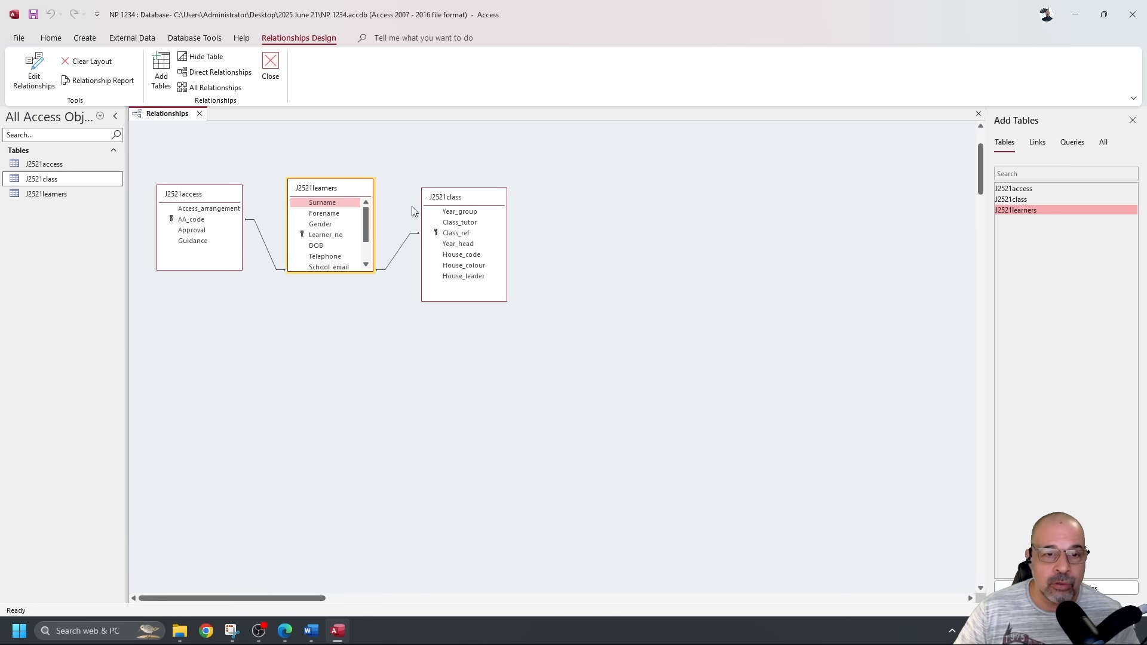
Reopen the access–learners AA_code relationship settings to check them, then close them.
double_click(270, 257)
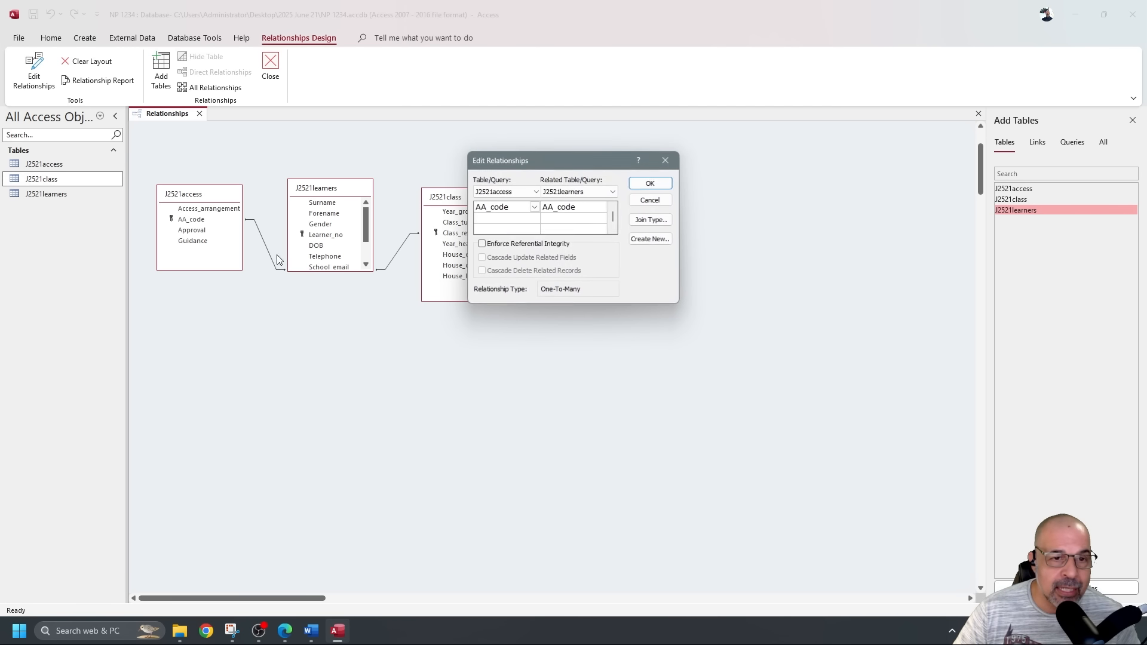
left_click_drag(525, 162, 240, 295)
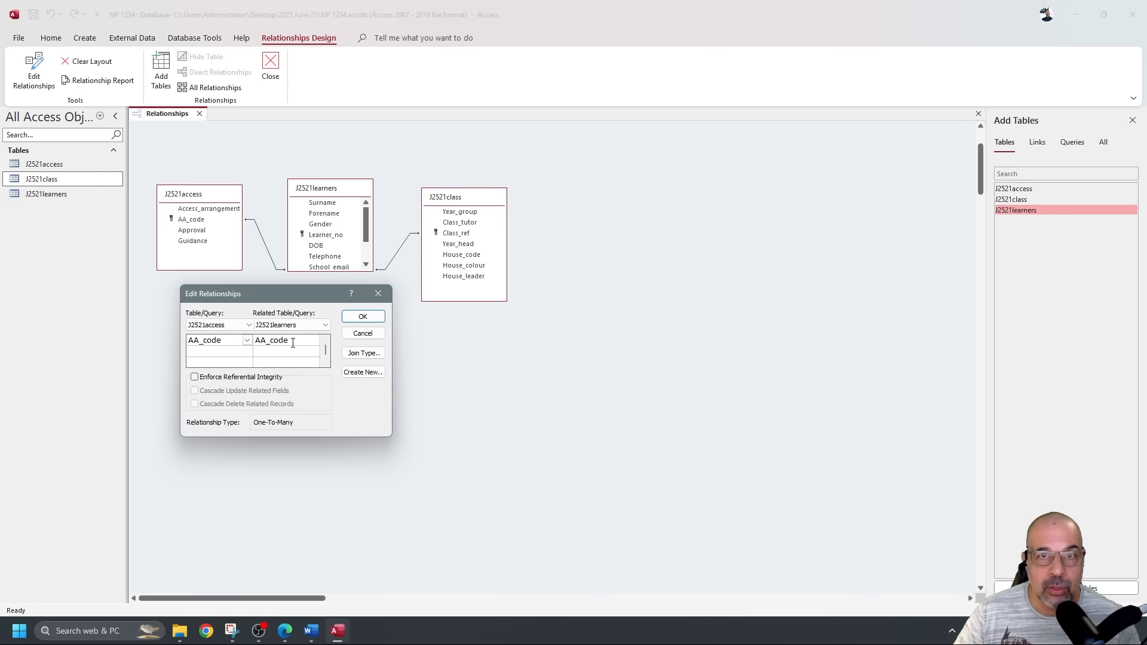
left_click(362, 316)
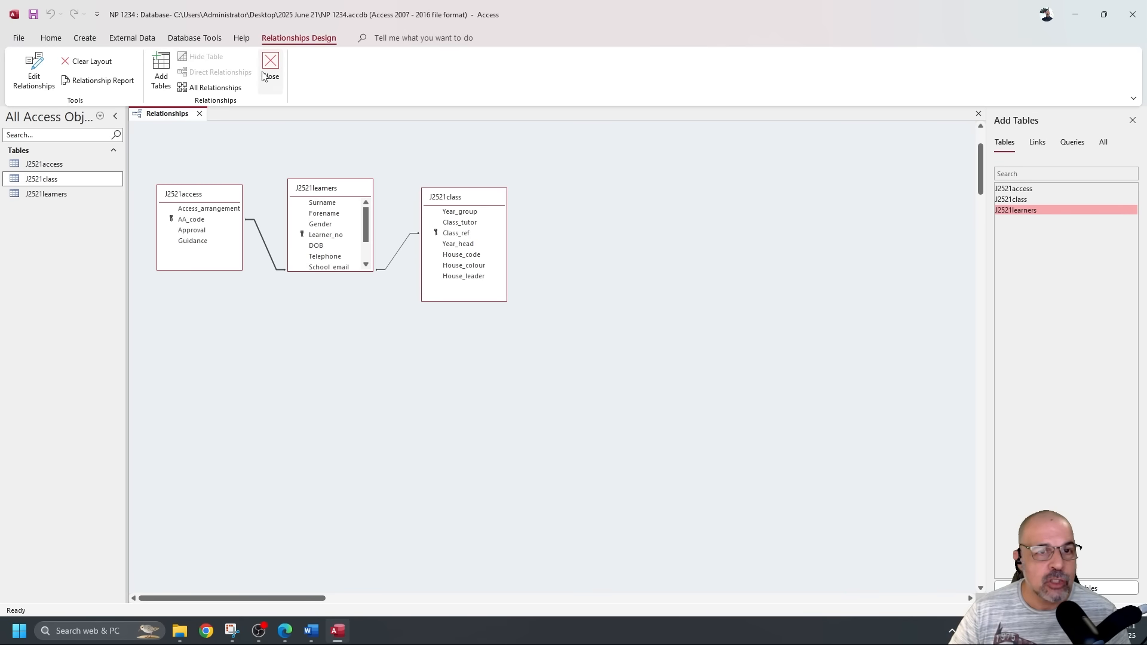
Save and close the relationships layout, then read question 19 in the exam PDF.
left_click(35, 20)
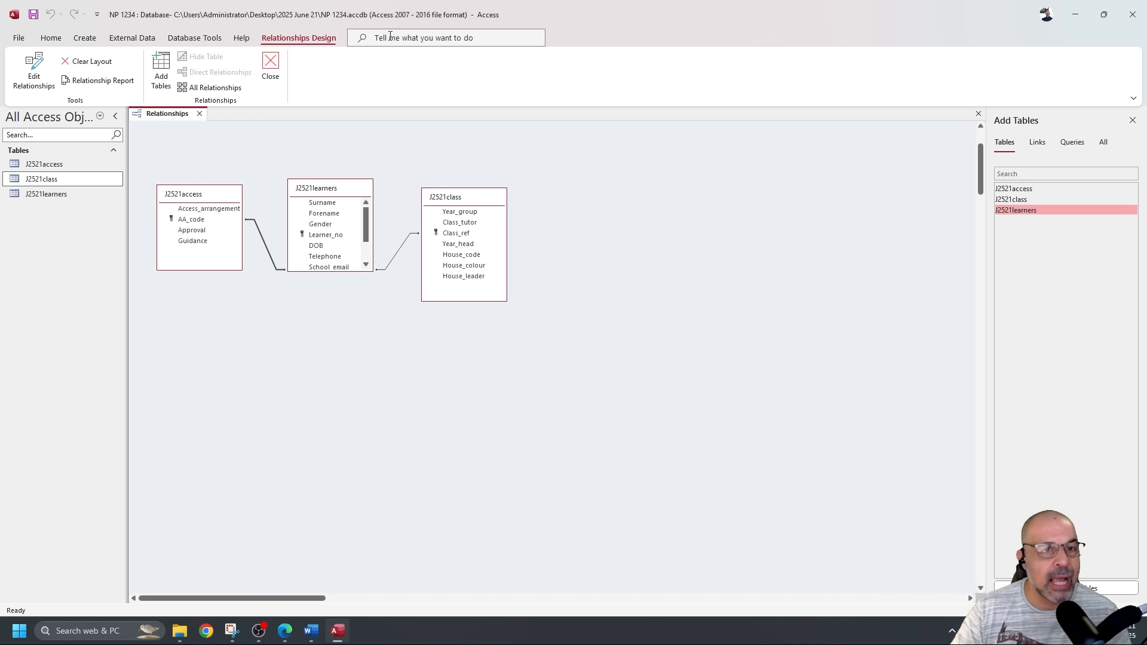
left_click(270, 66)
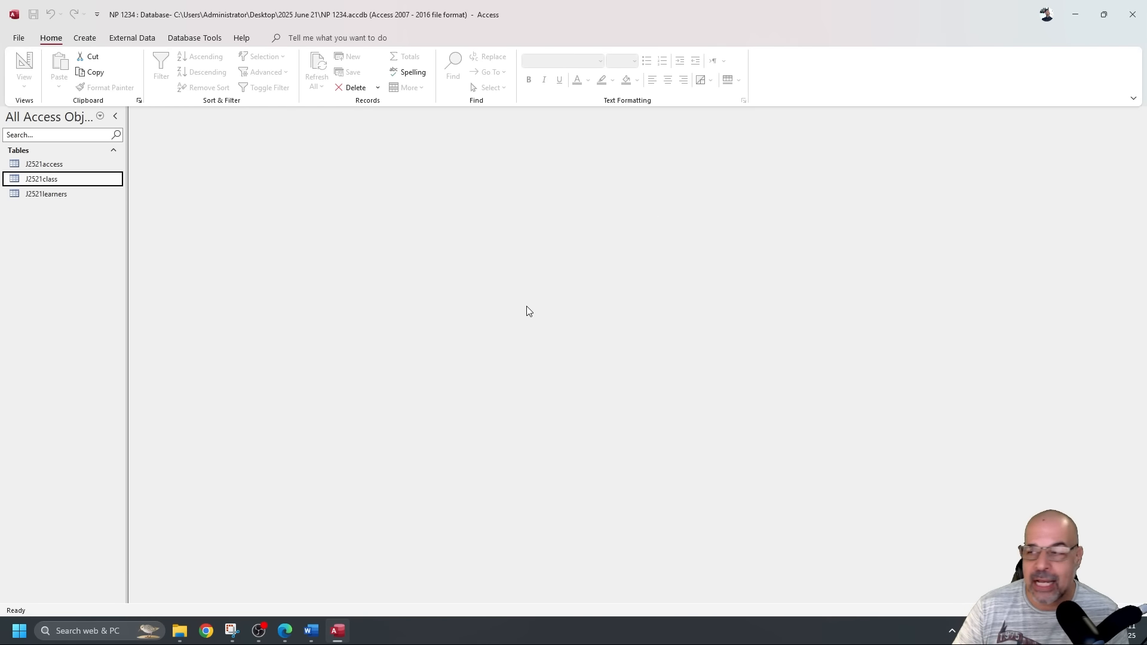
key("alt+Tab")
scroll(395, 251, "down", 2)
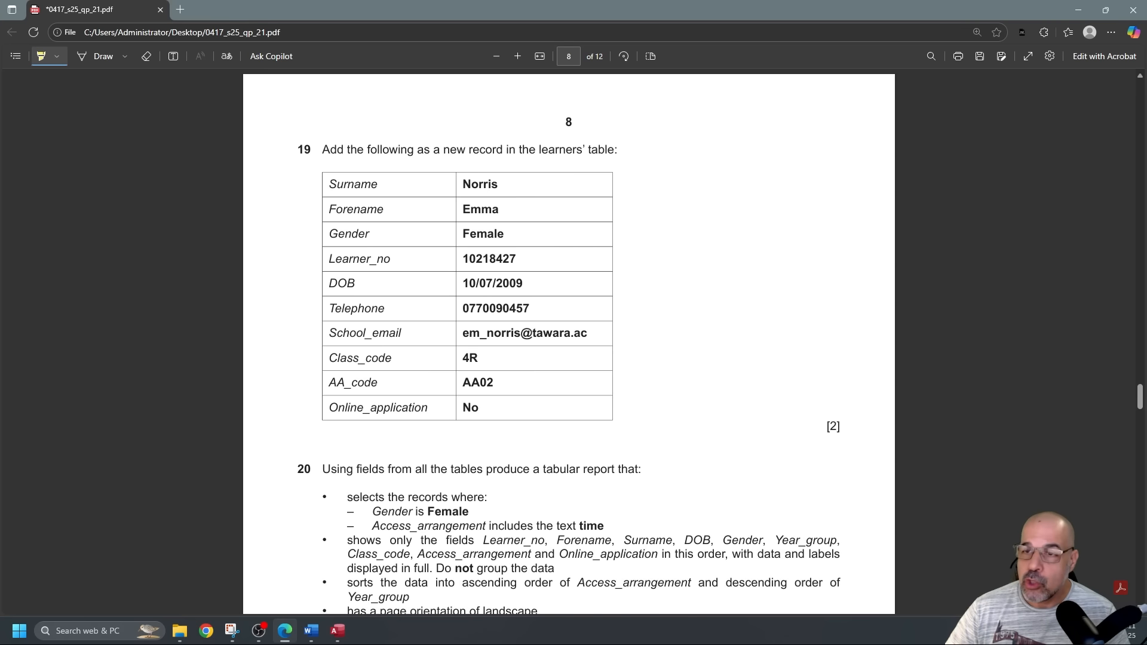
key("alt+Tab")
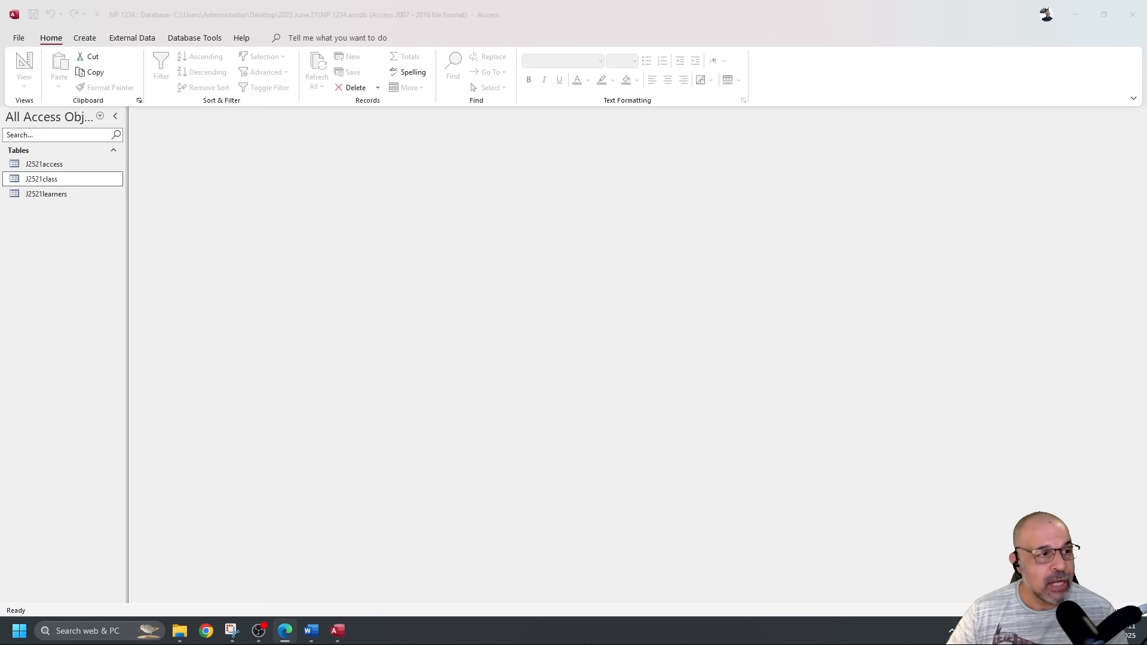
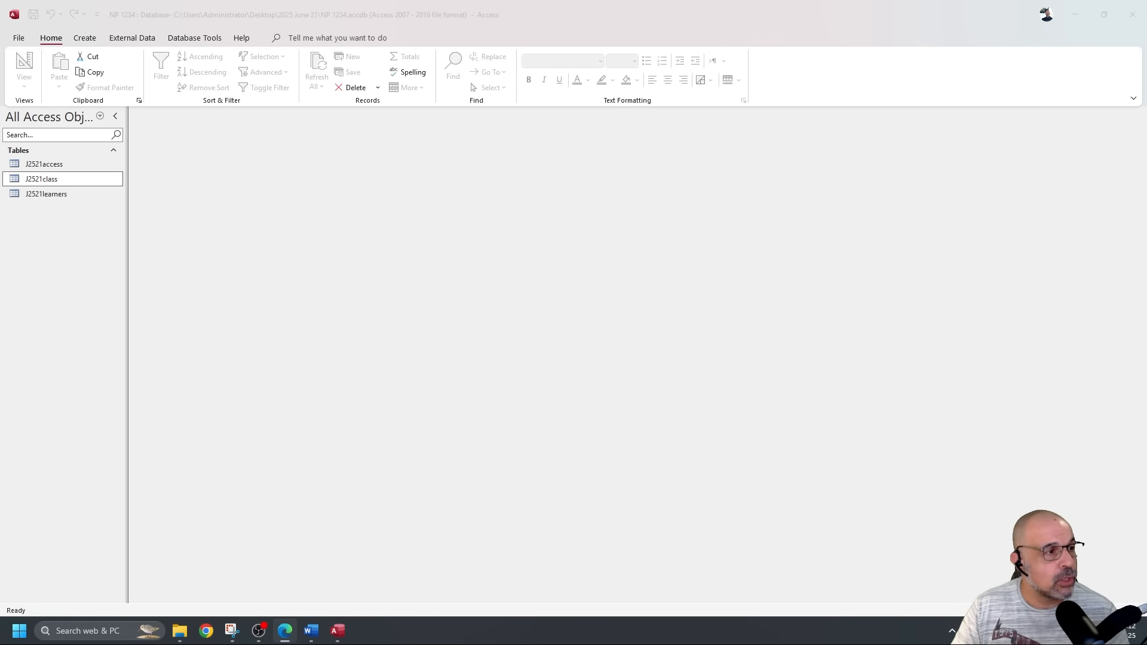
Highlight "learners' table" in question 19 of the exam PDF, then select J2521learners in Access.
key("alt+Tab")
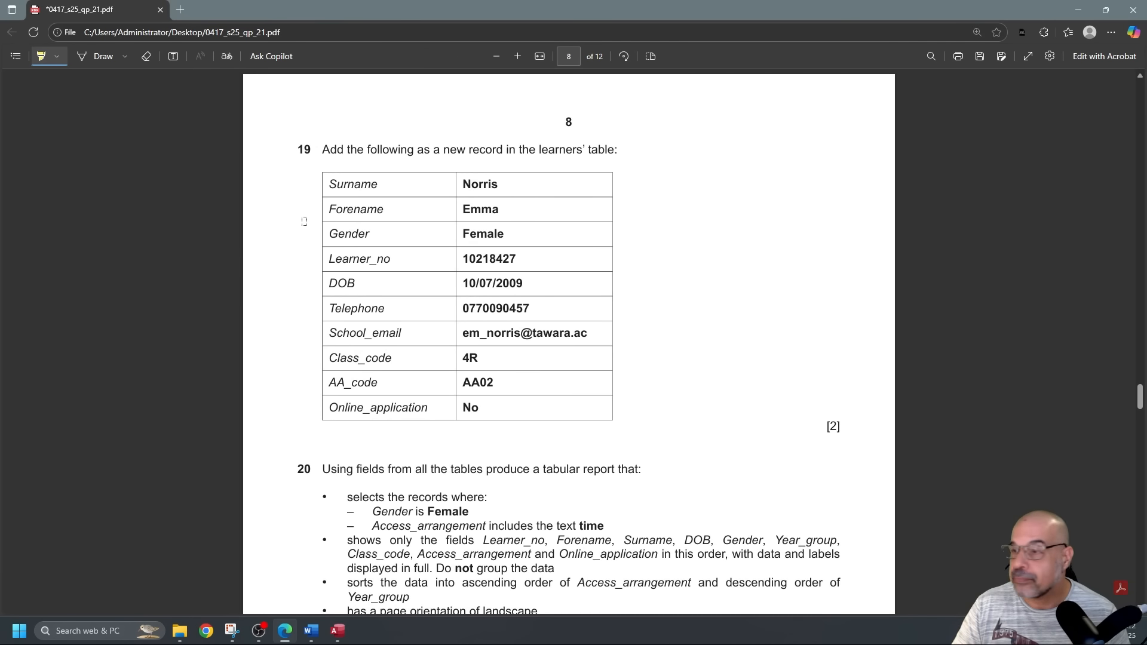
left_click_drag(536, 147, 614, 148)
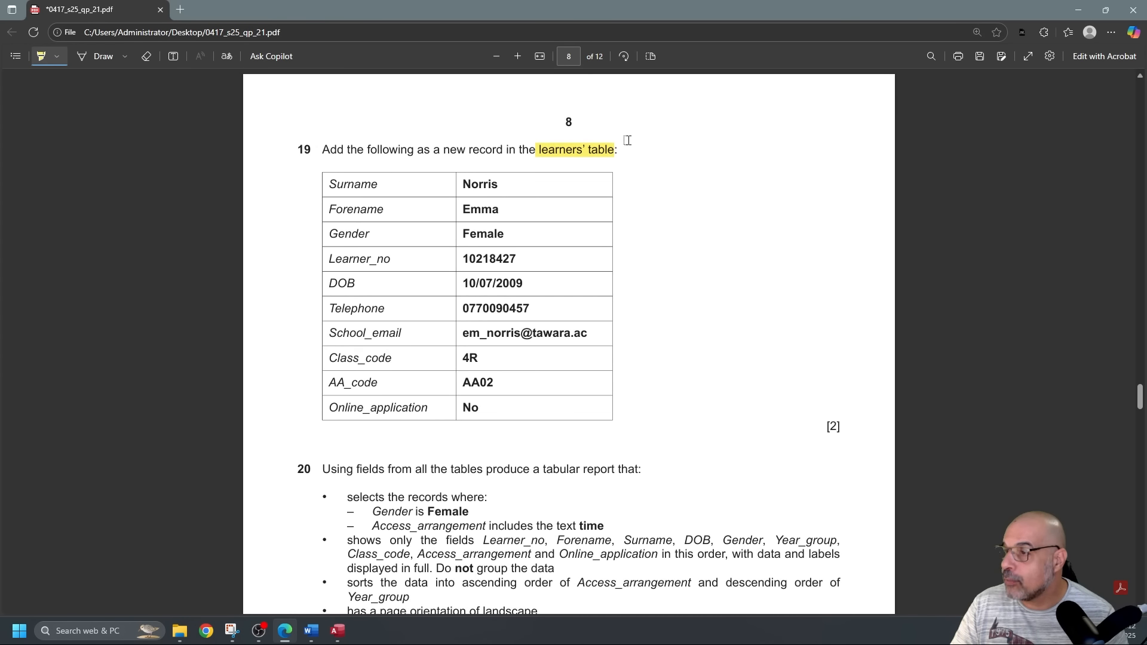
key("alt+Tab")
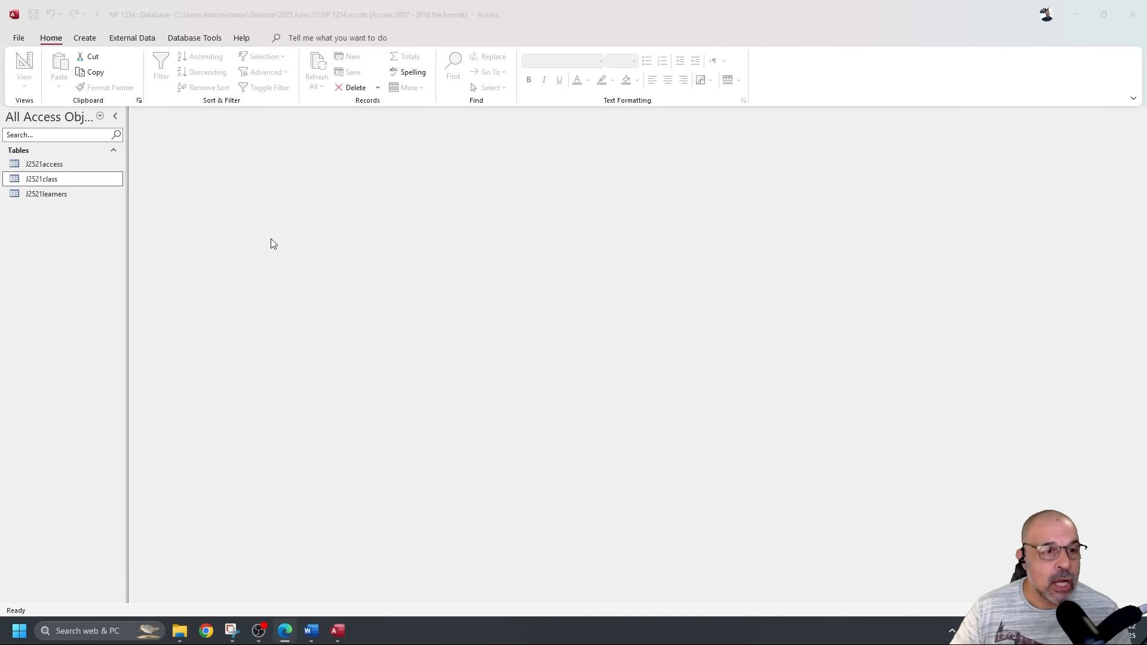
left_click(82, 196)
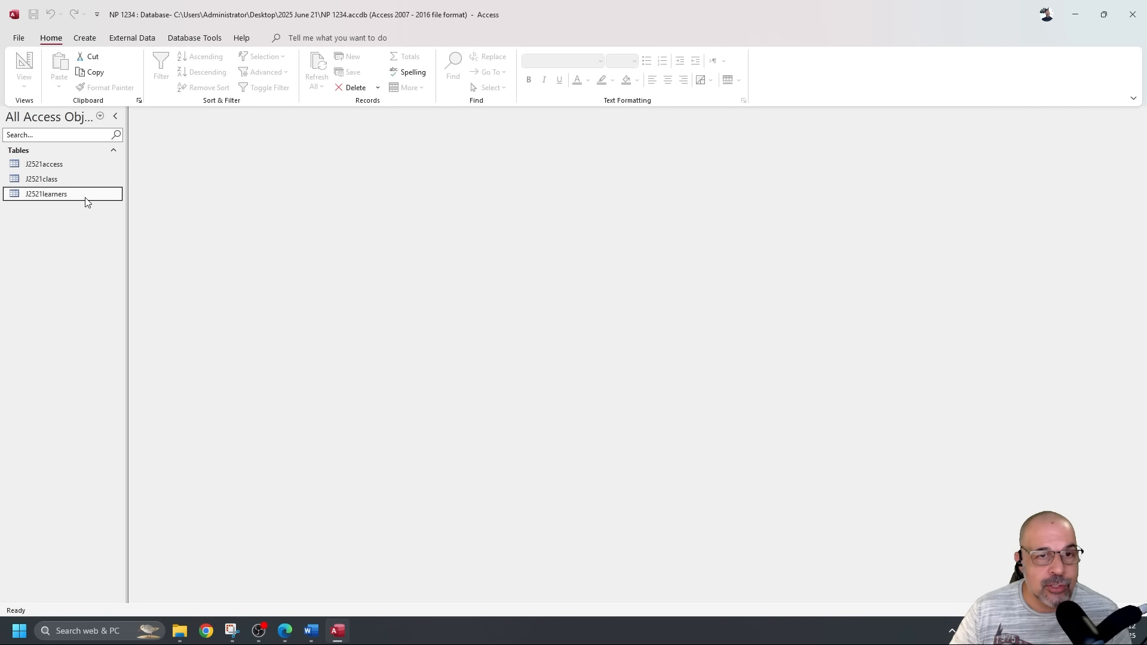
Use the Form Wizard to build a form with all J2521learners fields and default settings.
left_click(85, 37)
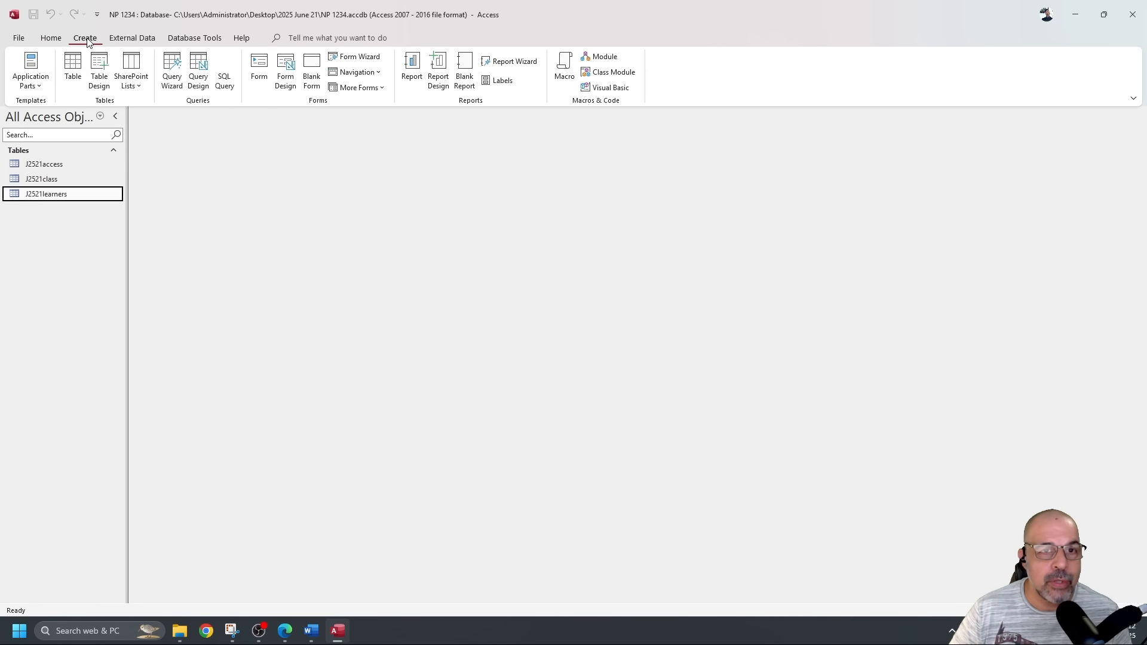
left_click(372, 59)
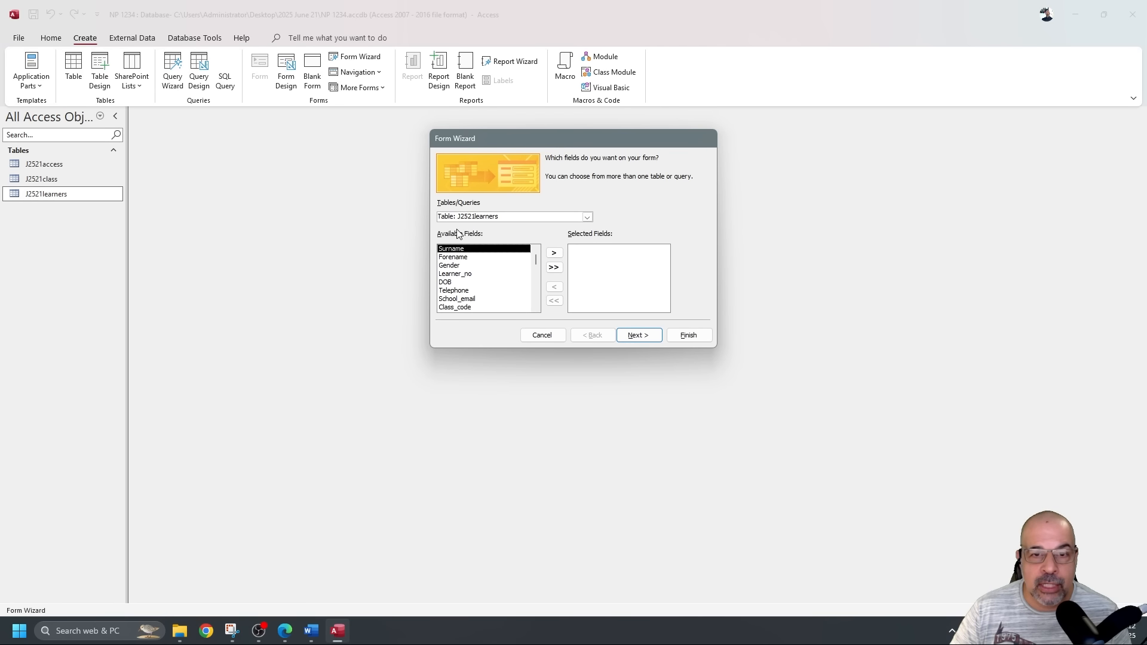
left_click(587, 217)
left_click(488, 245)
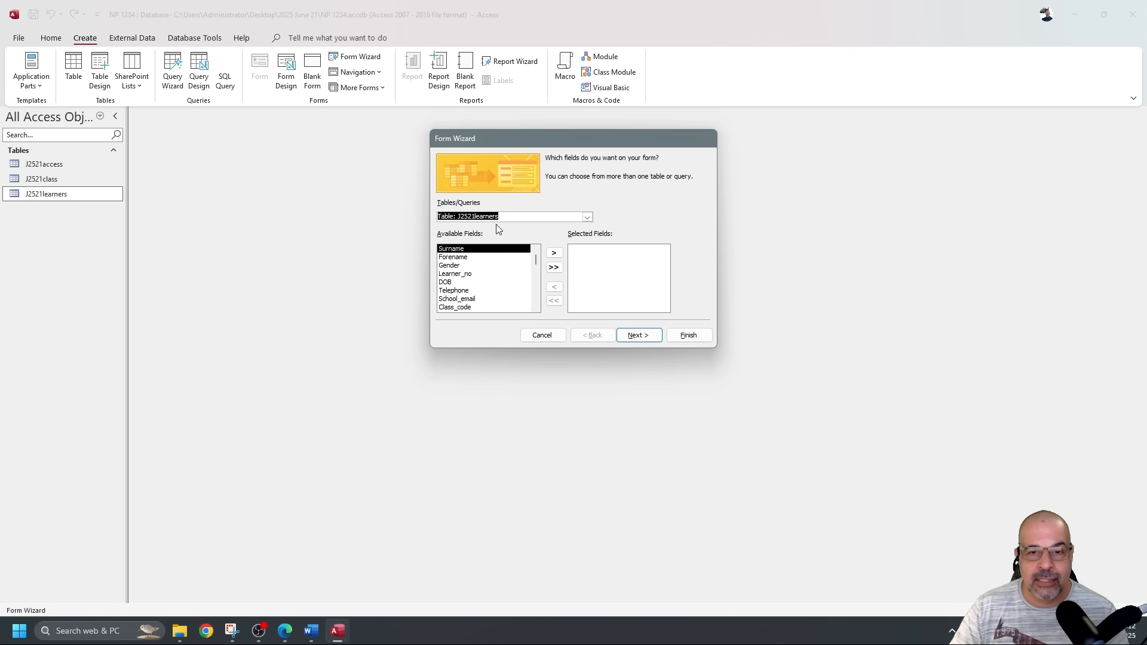
left_click(555, 267)
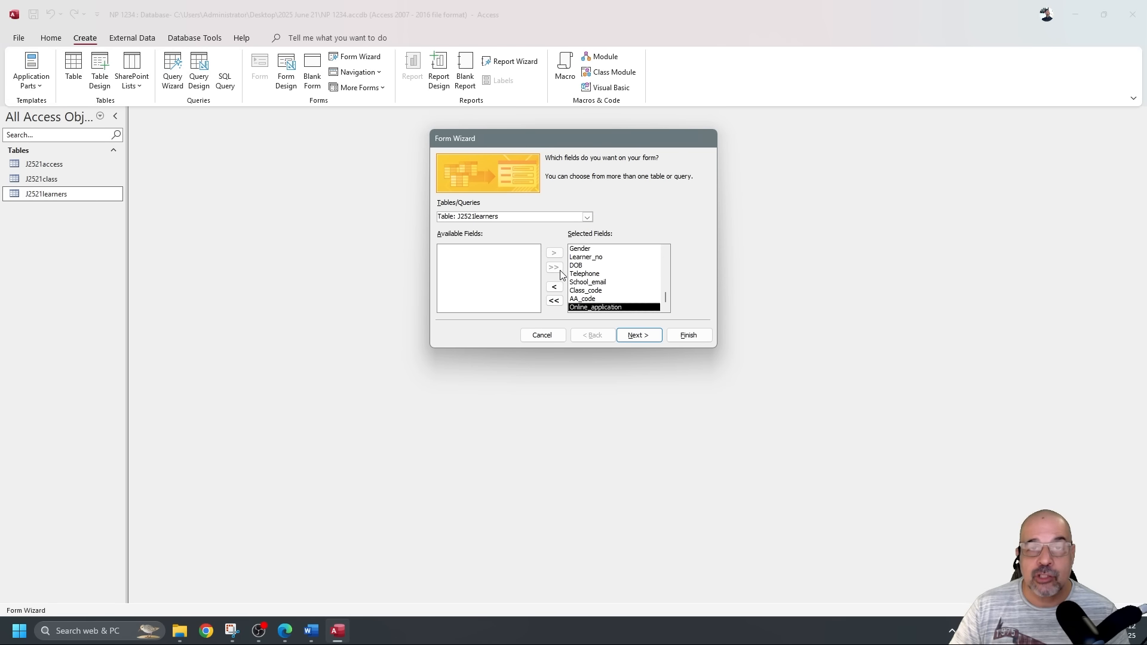
left_click(688, 336)
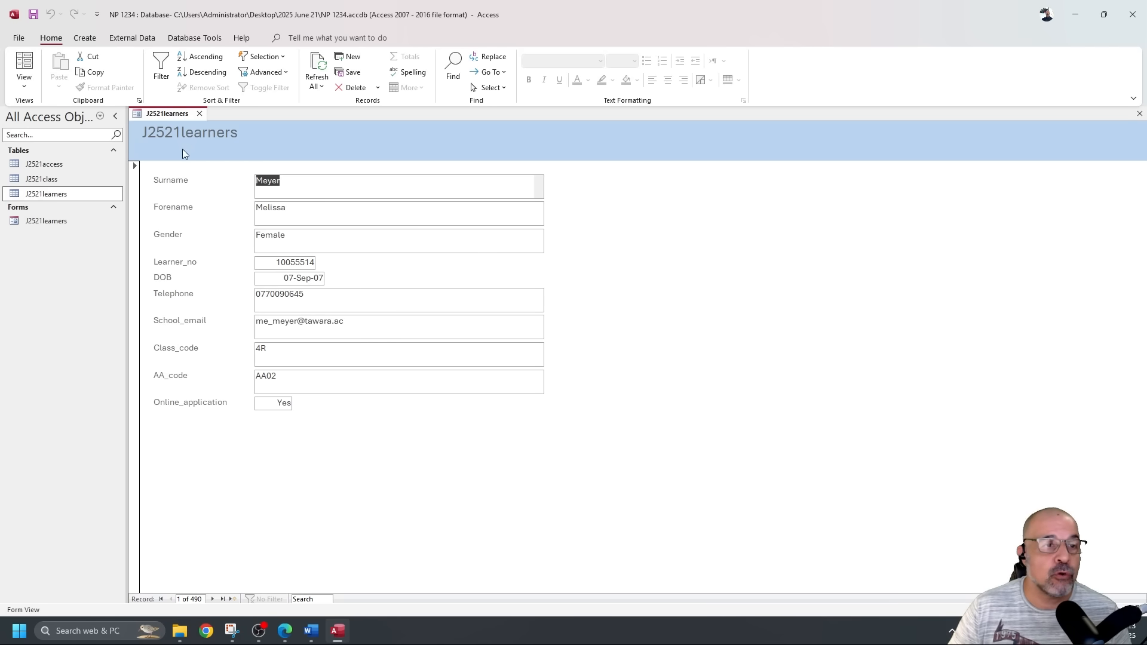
Switch the new form to Design View and select all its field text boxes.
left_click(24, 85)
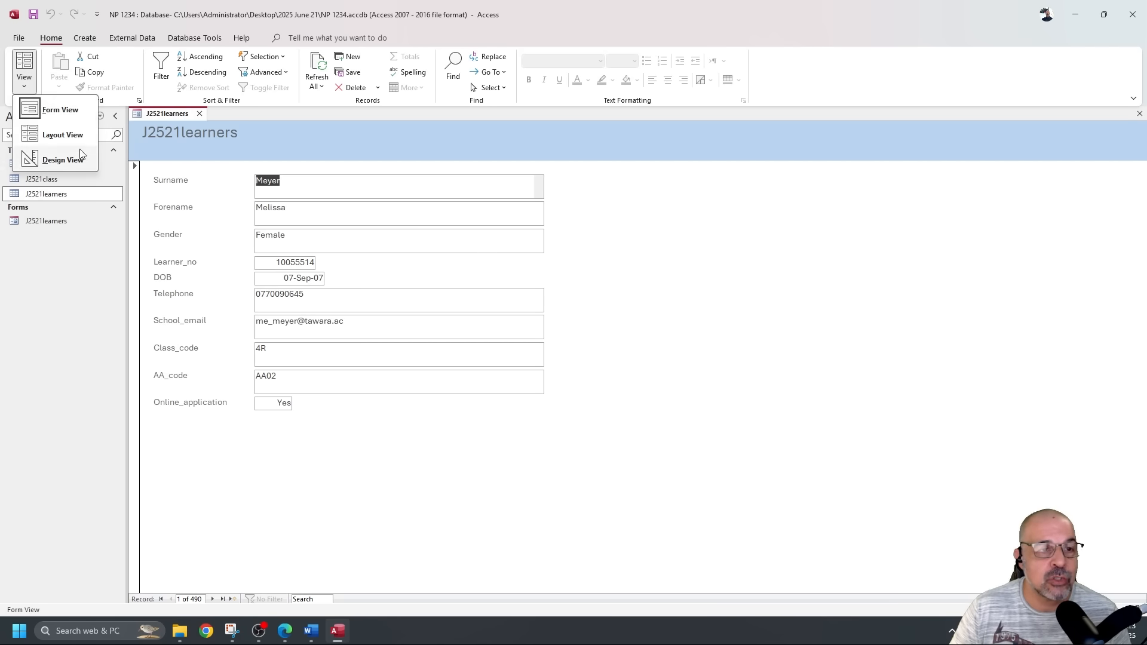
left_click(62, 160)
left_click_drag(582, 442, 511, 195)
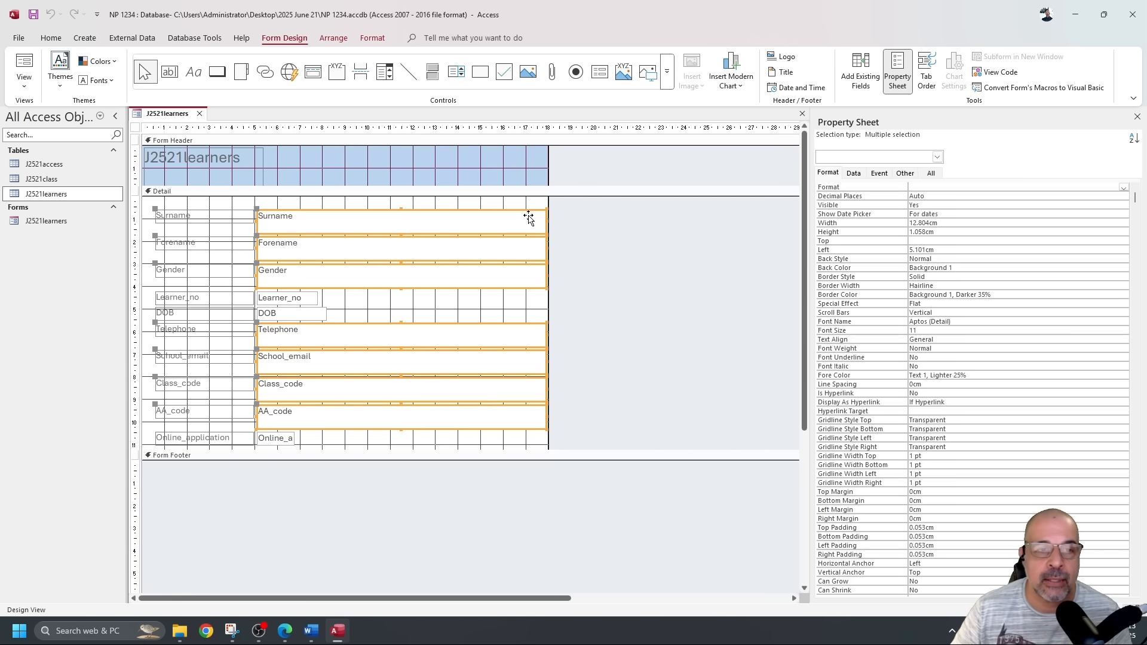
Halve the text box widths and add an Add New Record button captioned Add Record.
left_click_drag(547, 221, 402, 221)
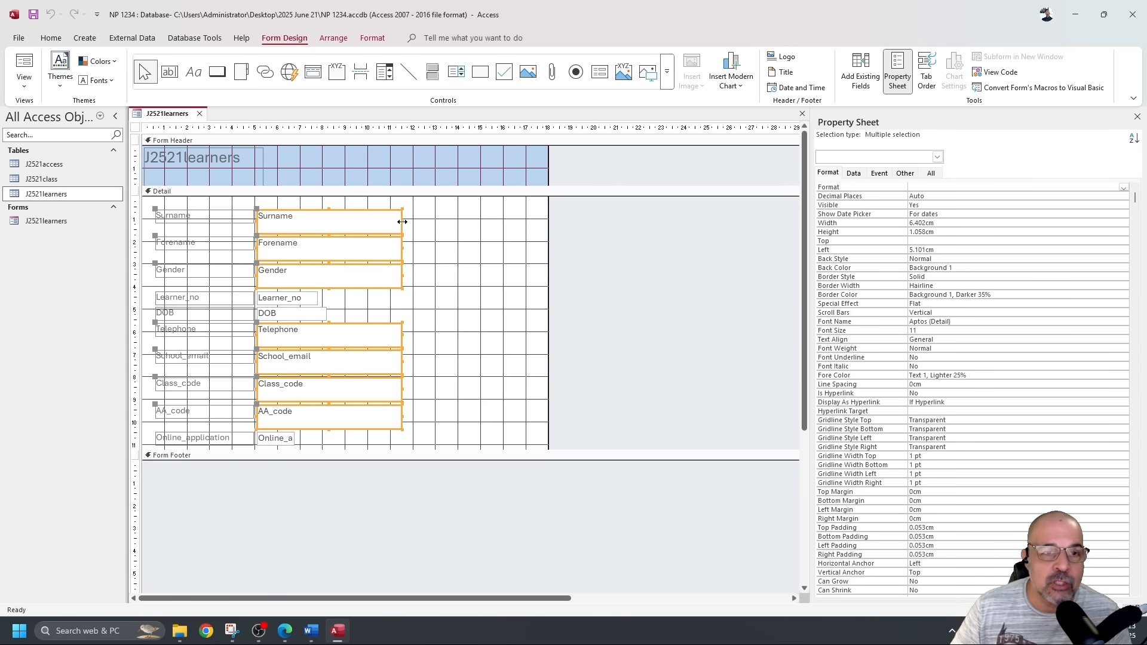
left_click(217, 72)
left_click_drag(424, 212, 502, 233)
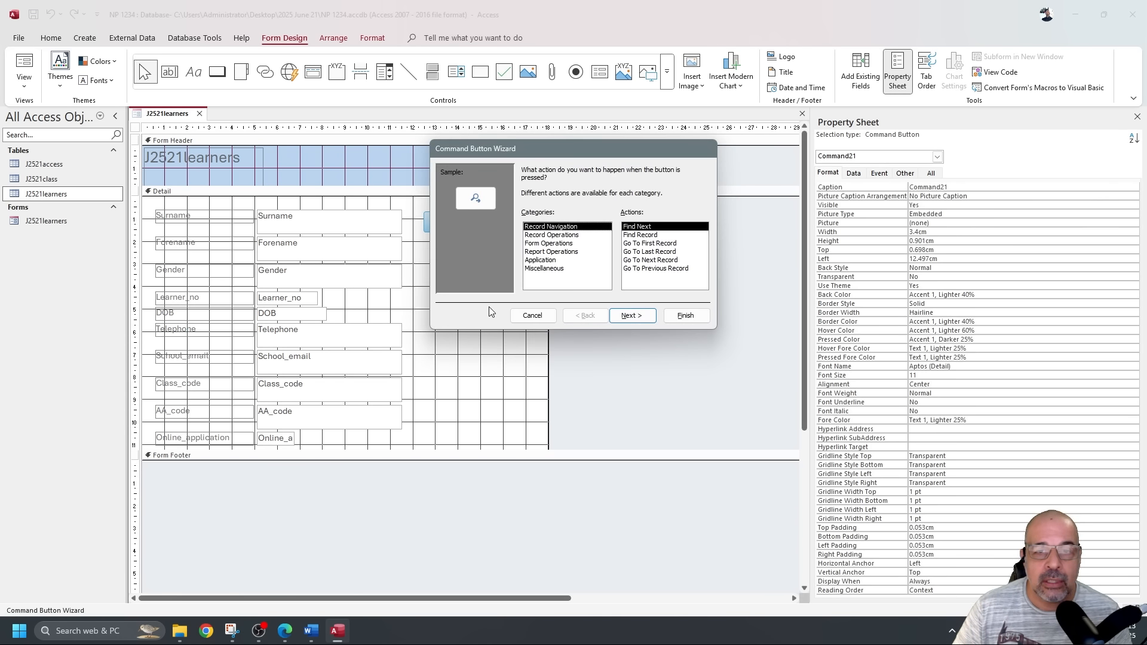
left_click(550, 236)
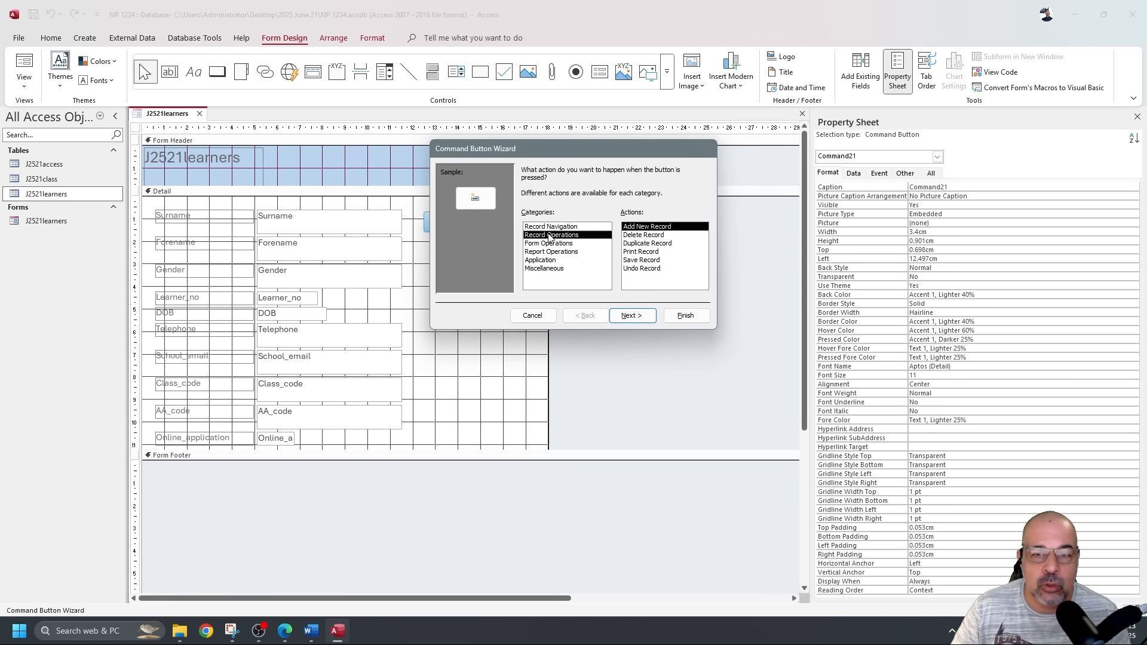
left_click(633, 316)
left_click(527, 219)
left_click(685, 316)
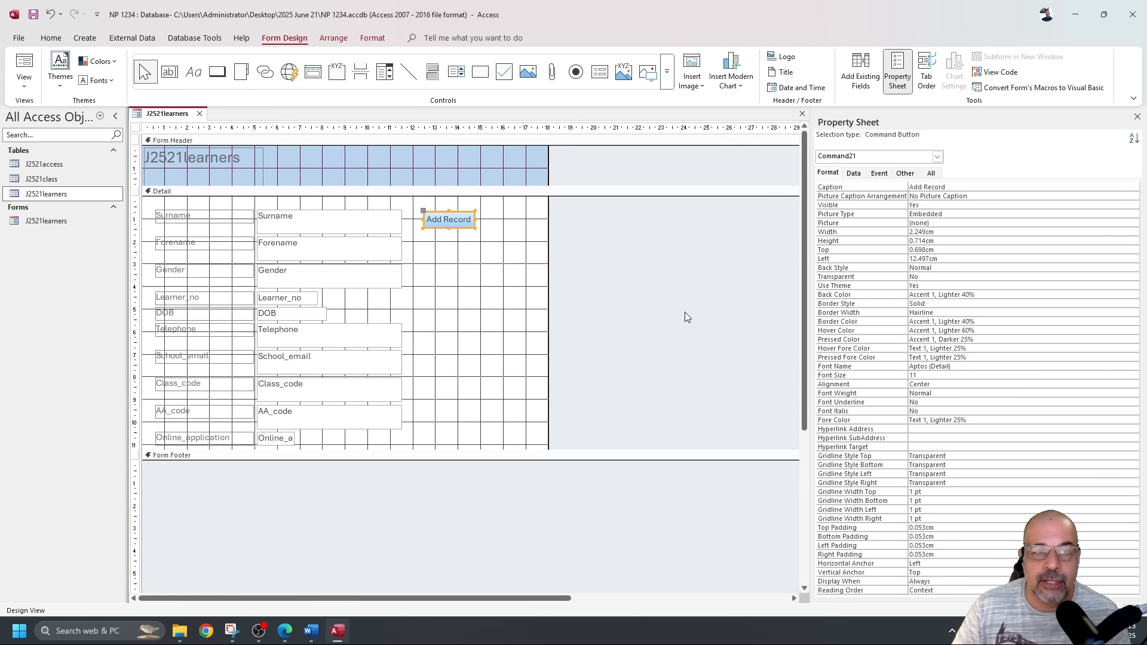
left_click(24, 65)
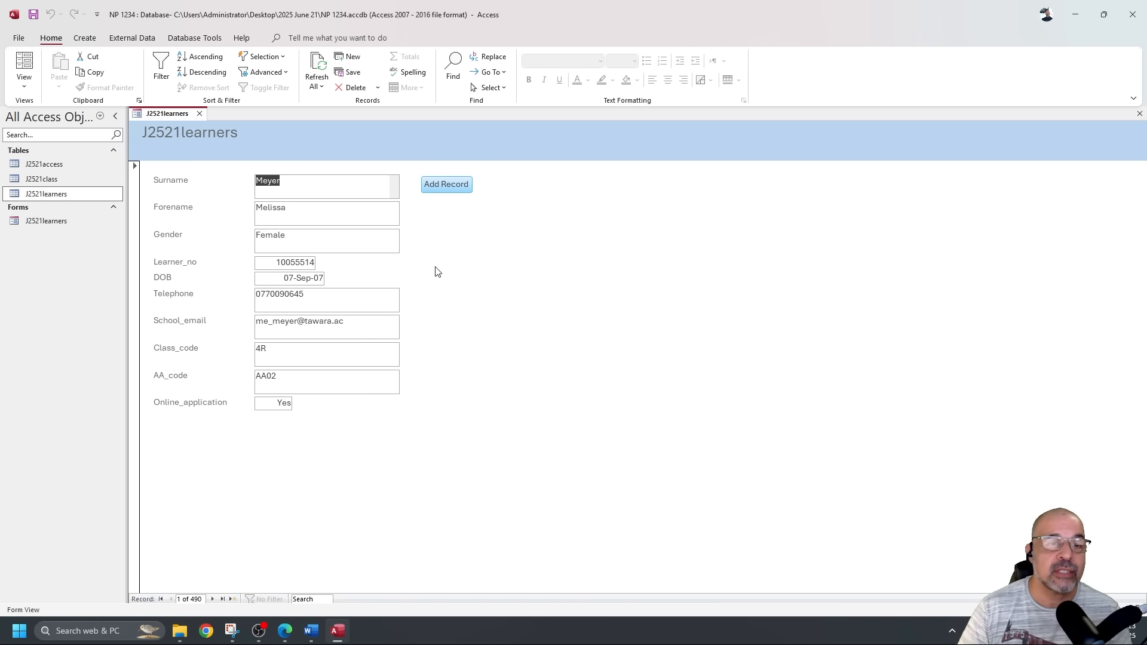
Change the form heading to "title" in Design View, then view it in Form View.
left_click(24, 84)
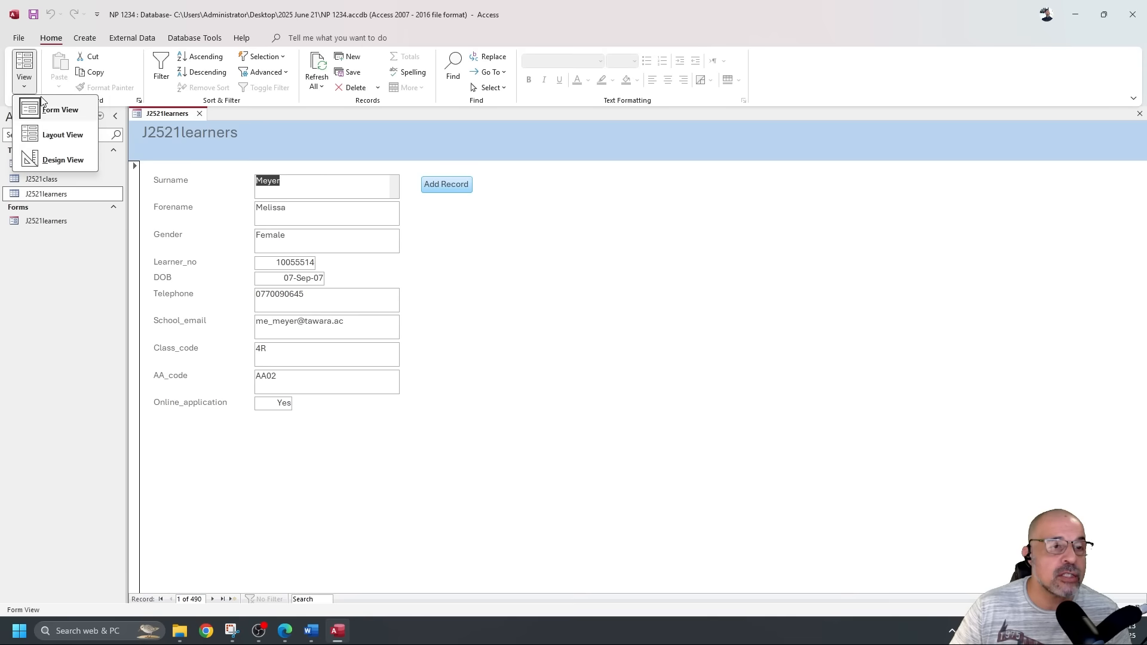
left_click(63, 160)
left_click(190, 157)
left_click(187, 158)
type("title")
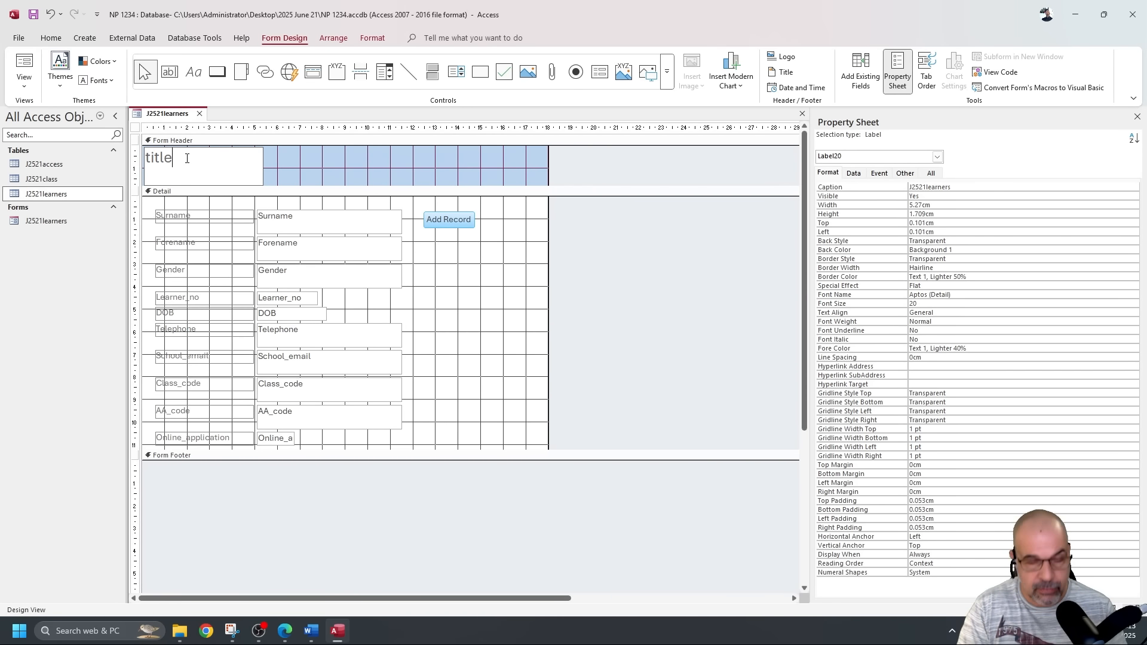
left_click(24, 73)
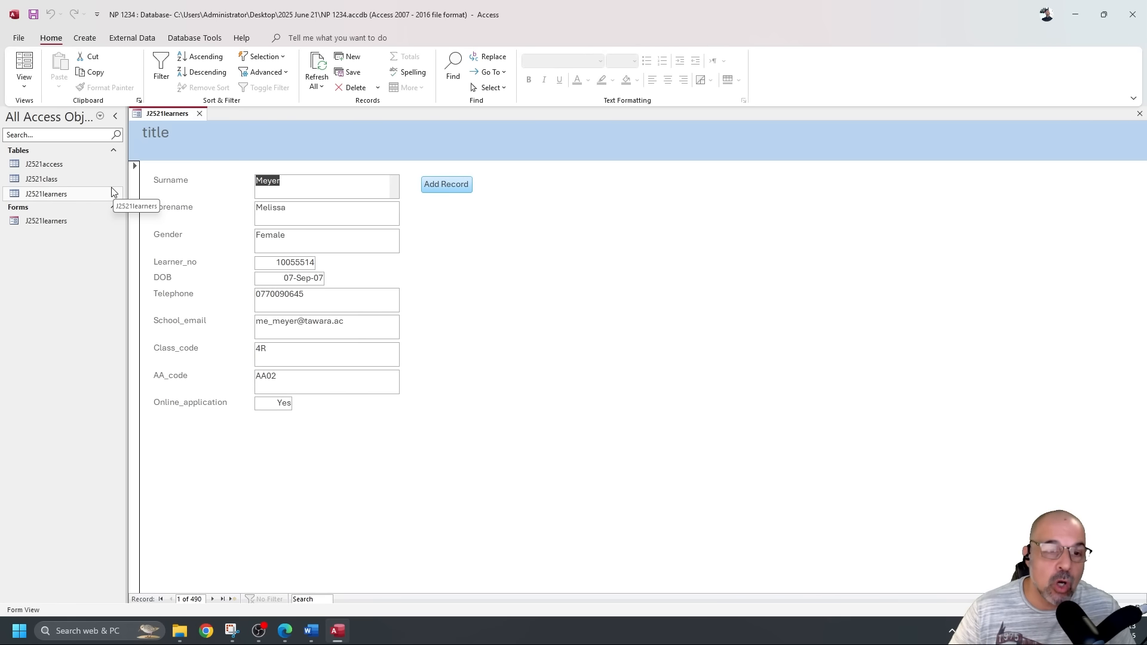
Test the Add Record button, then close the form without saving changes.
left_click(448, 183)
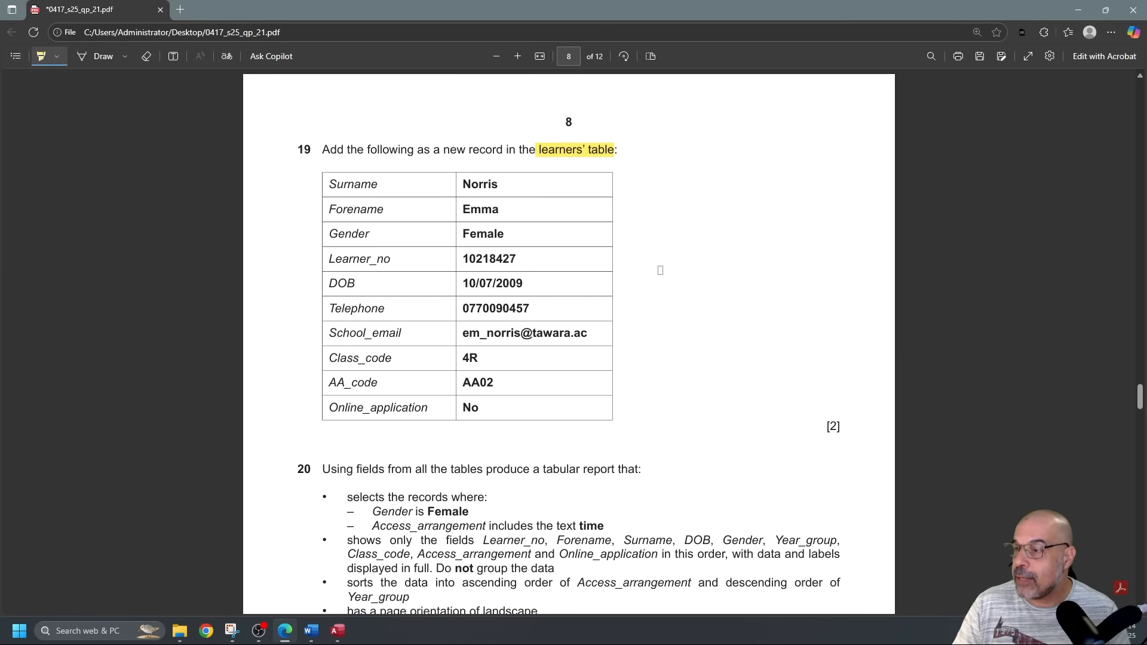
mouse_move(465, 183)
left_mouse_down()
mouse_move(535, 344)
mouse_move(543, 412)
left_mouse_up()
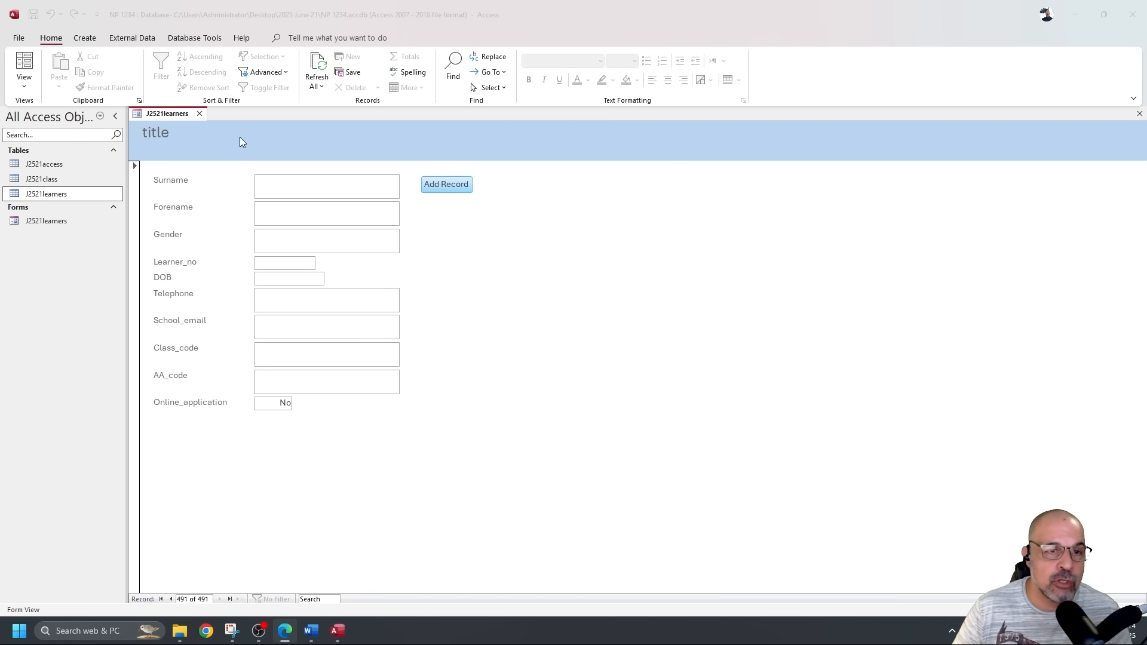
left_click(199, 113)
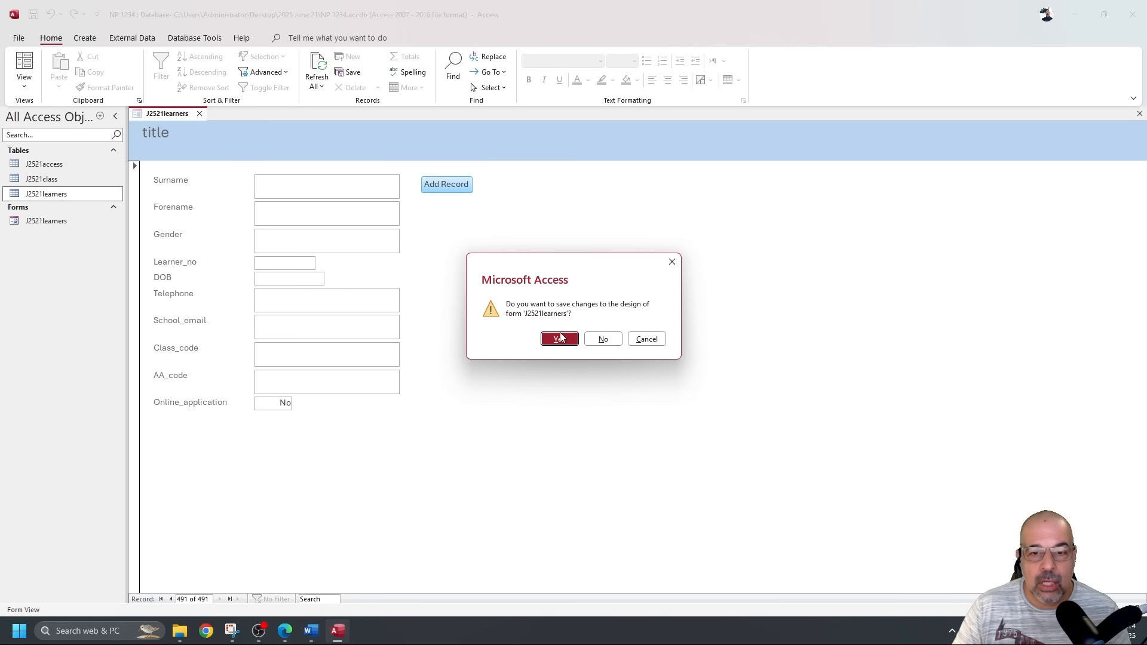
left_click(605, 339)
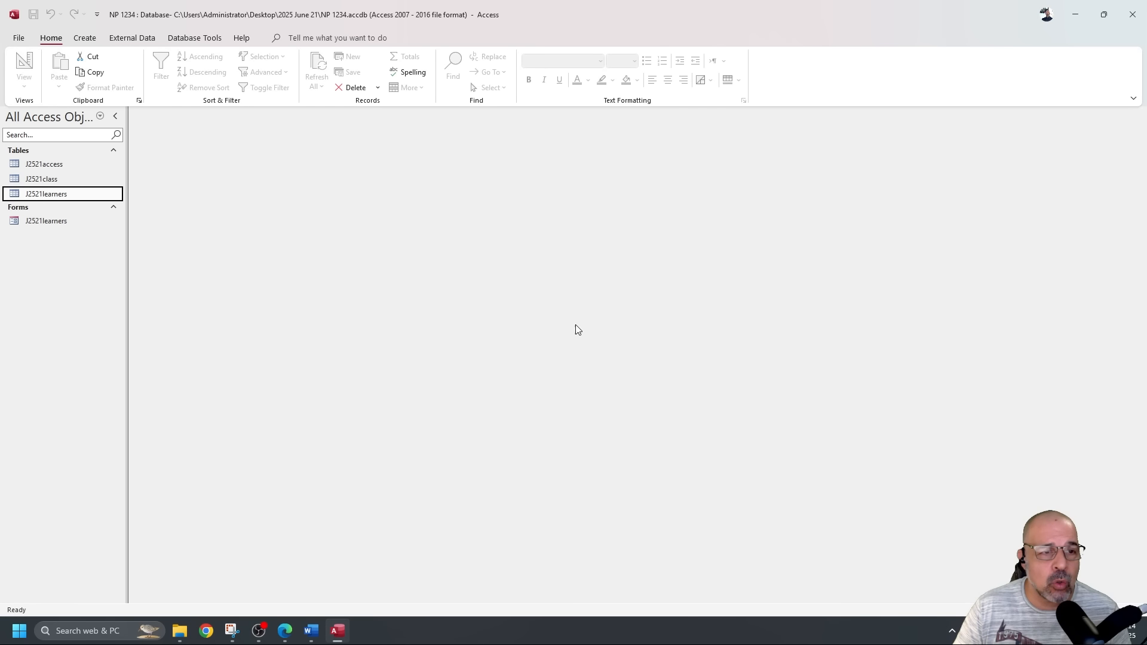
Permanently delete the J2521learners form and open the J2521learners table.
left_click(79, 223)
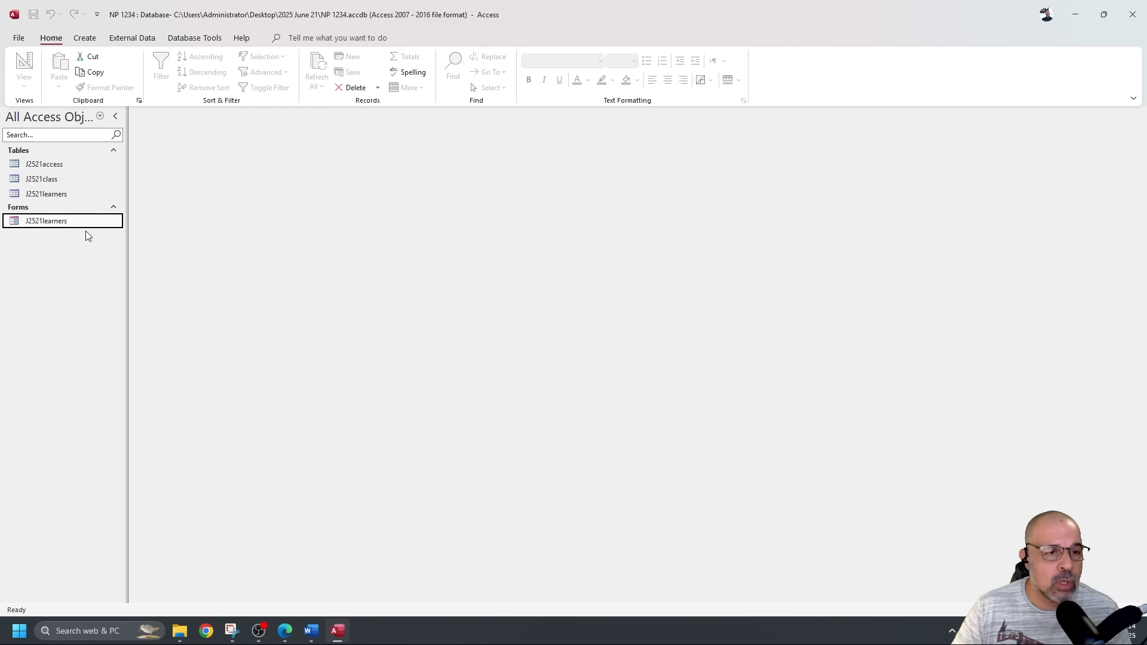
key("Delete")
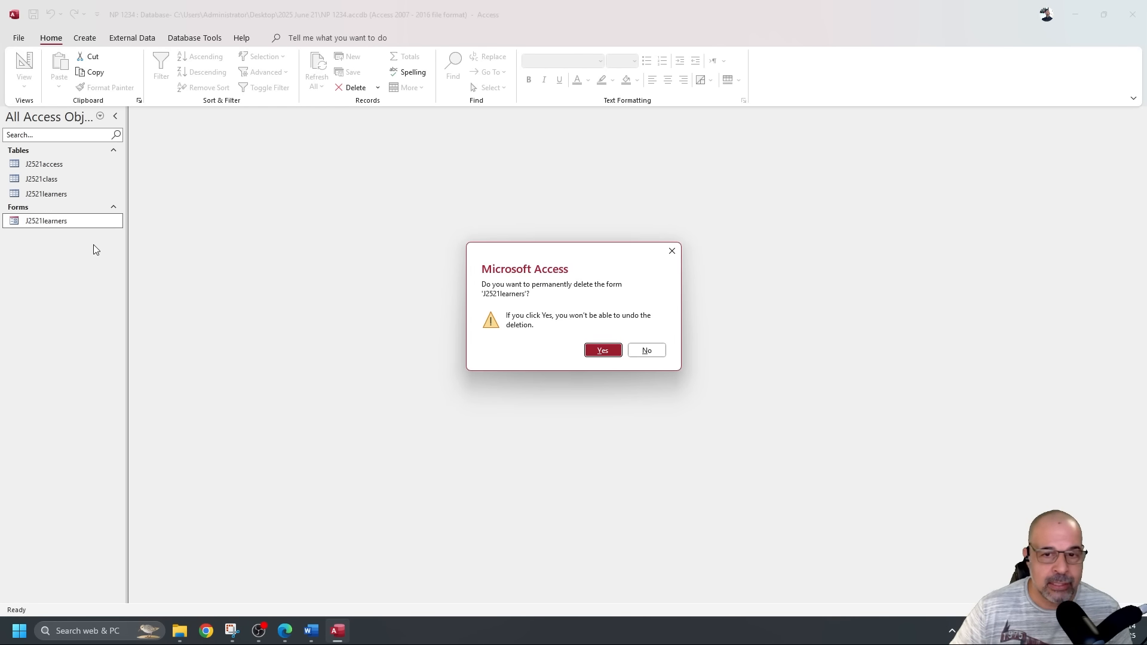
left_click(607, 351)
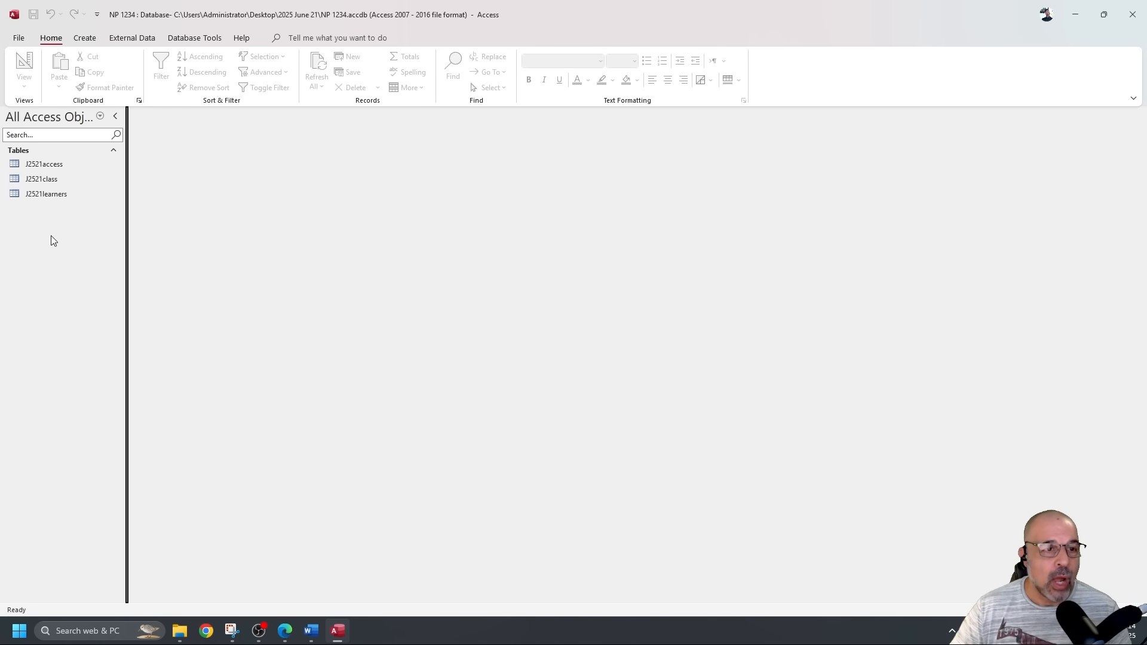
double_click(58, 194)
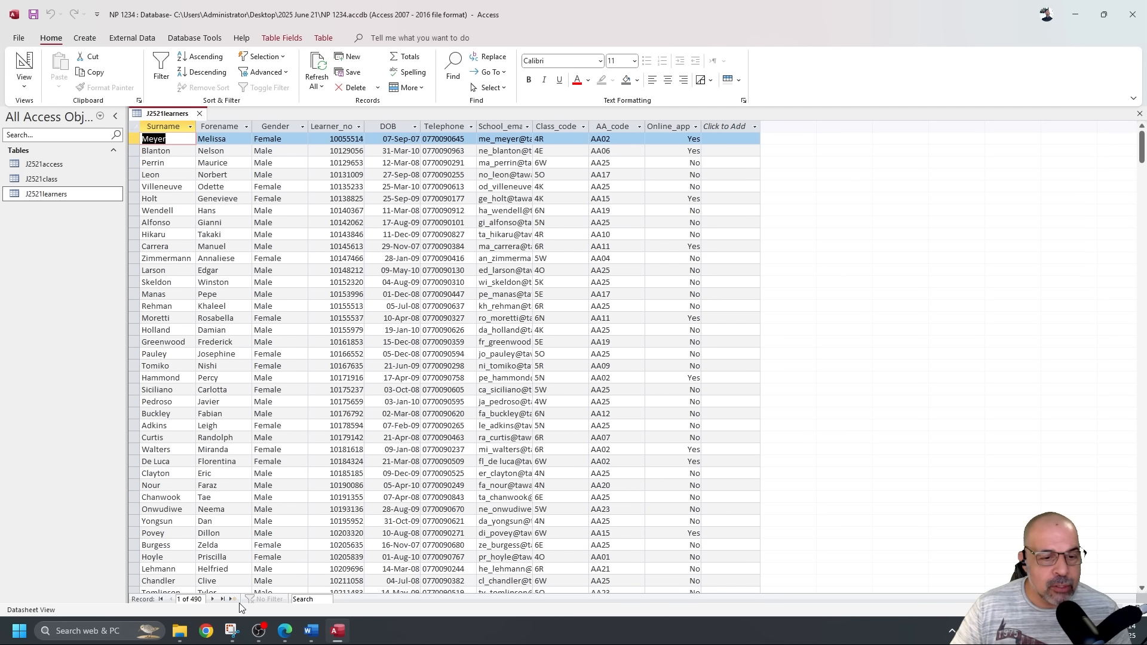
Start a new learner record with the surname, forename, Female gender and learner number.
left_click(239, 600)
scroll(349, 412, "down", 7)
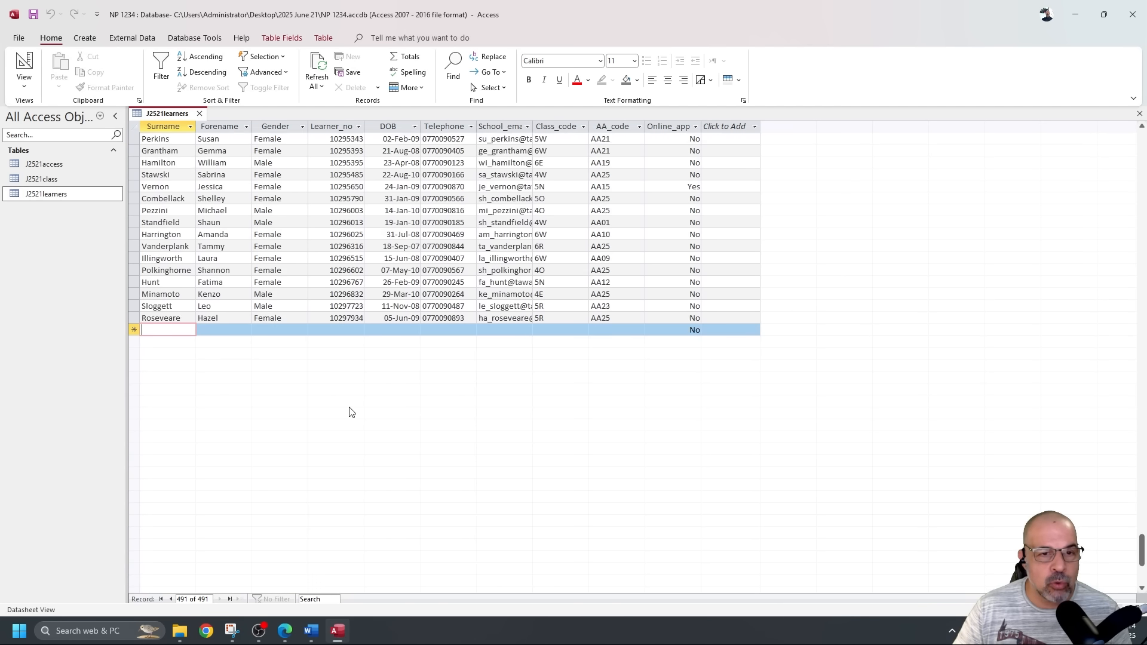
scroll(234, 293, "up", 9)
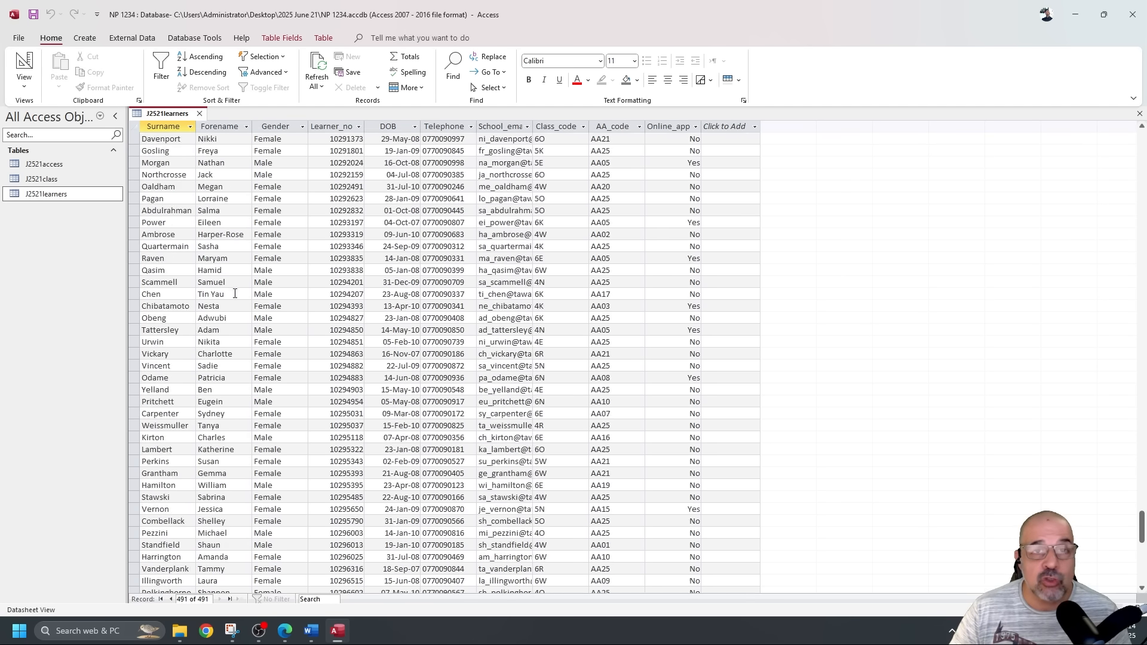
scroll(234, 294, "down", 8)
scroll(235, 293, "up", 3)
scroll(179, 351, "down", 5)
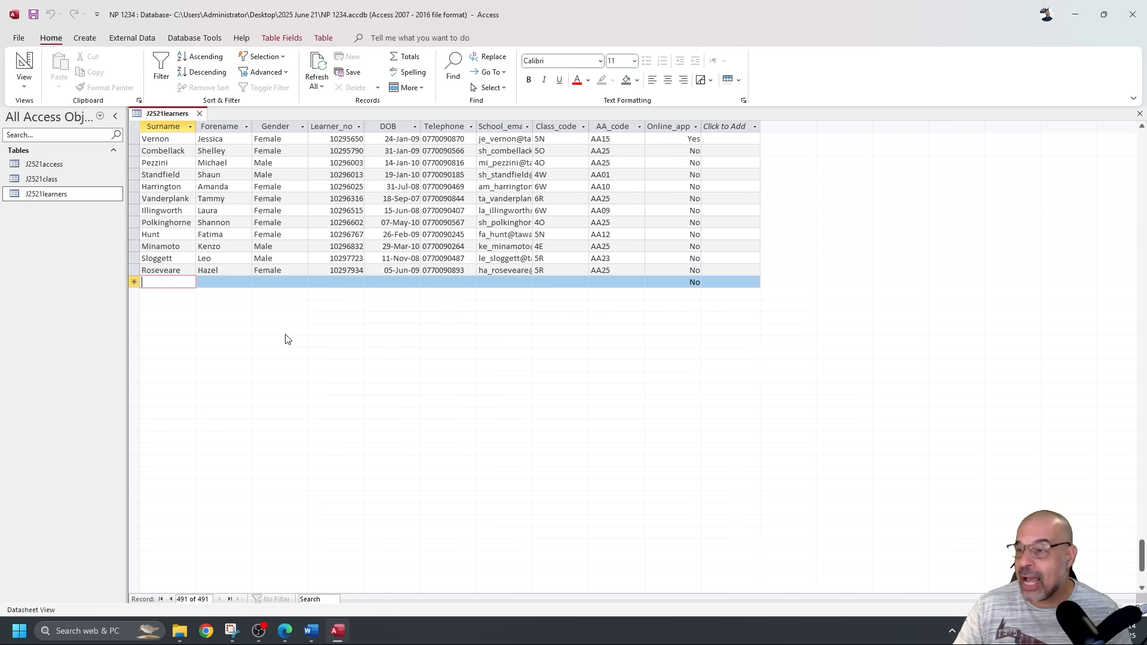
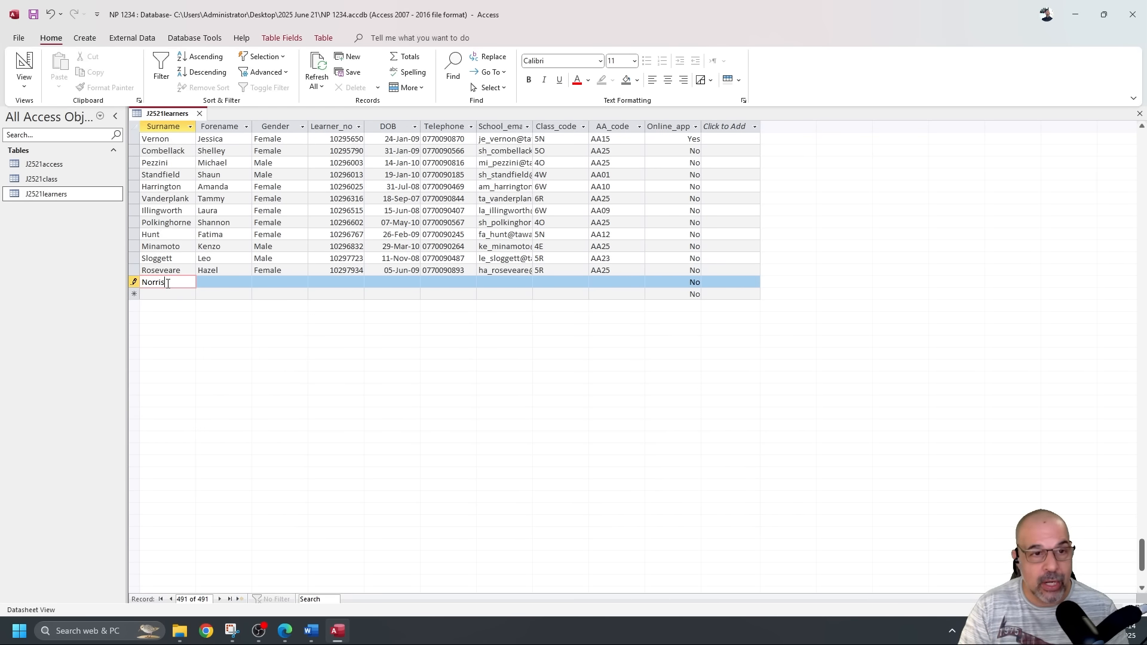
key("Tab")
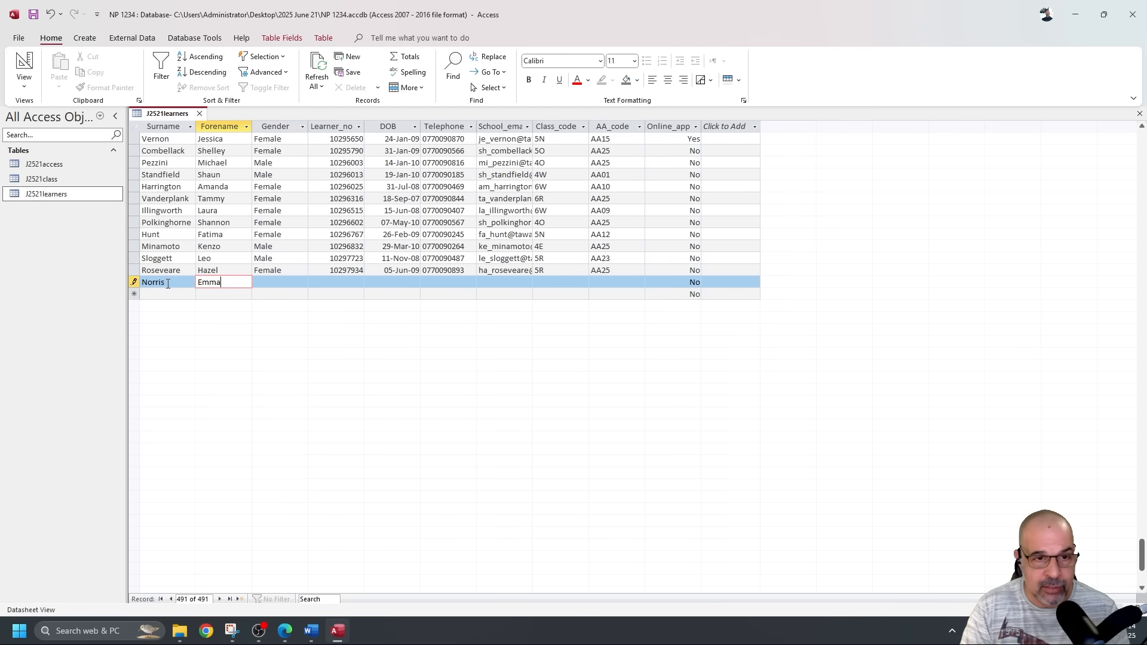
key("Tab")
type("F")
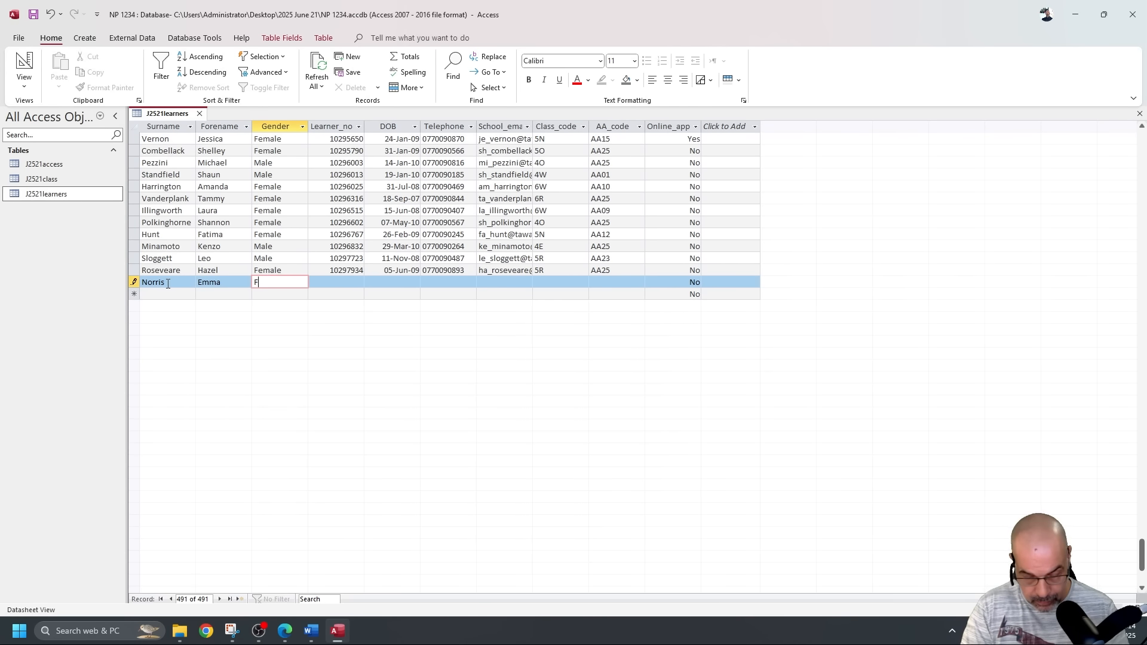
type("emaole")
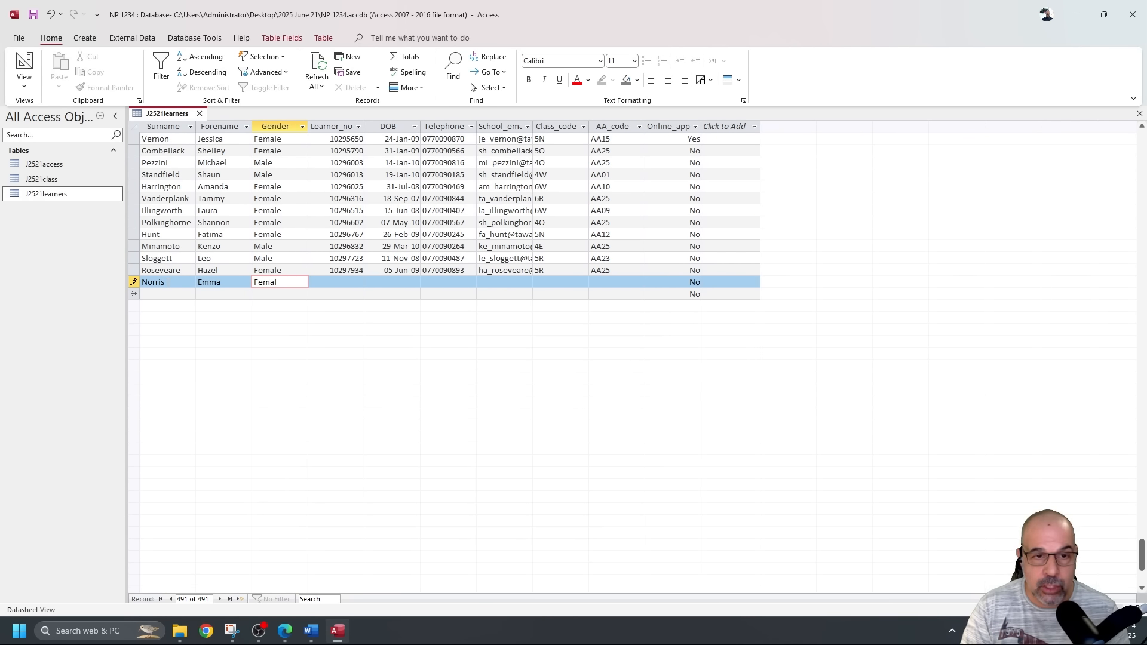
key("Tab")
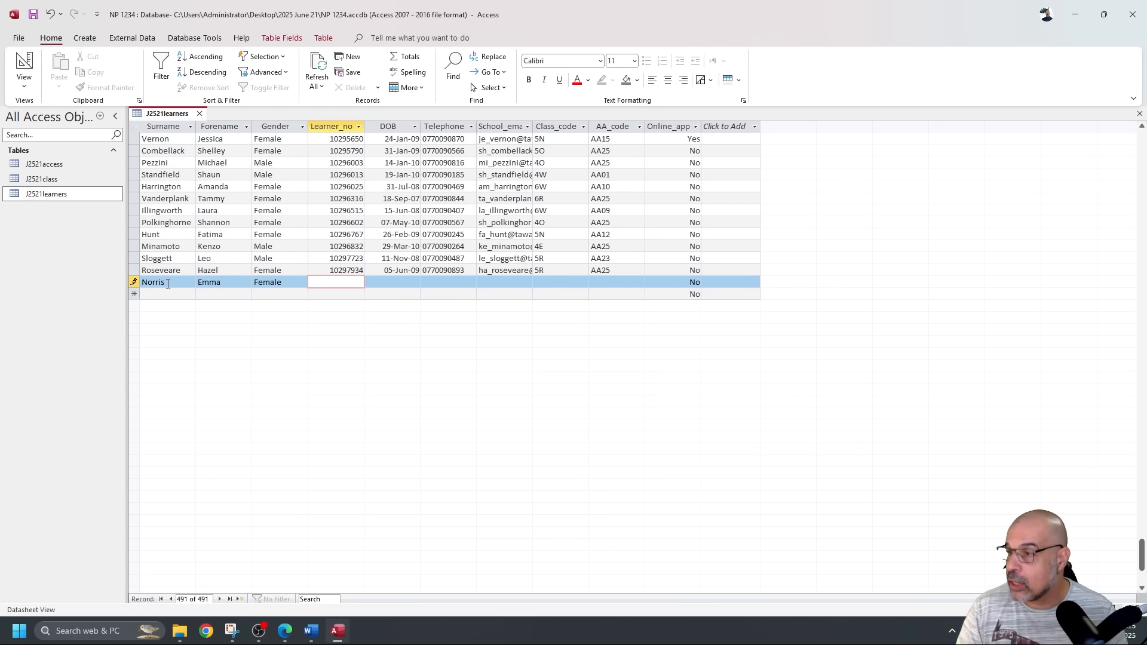
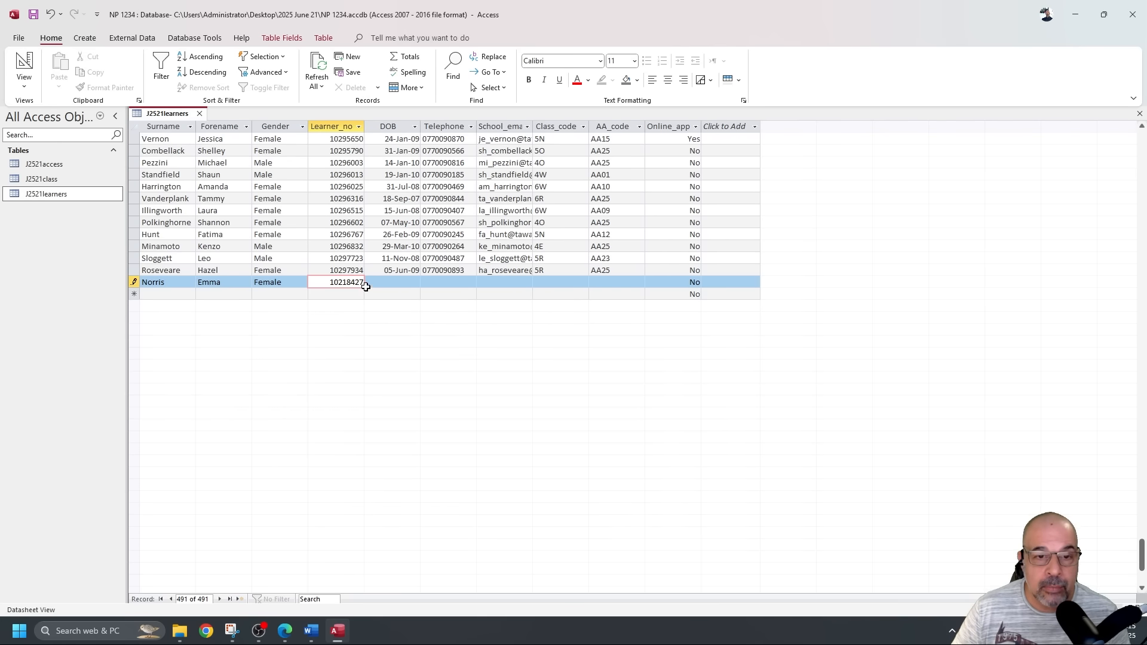
Enter the birth date, telephone, school e-mail, class 4R and AA code AA02, widening School_email.
left_click(413, 284)
type("10/07/")
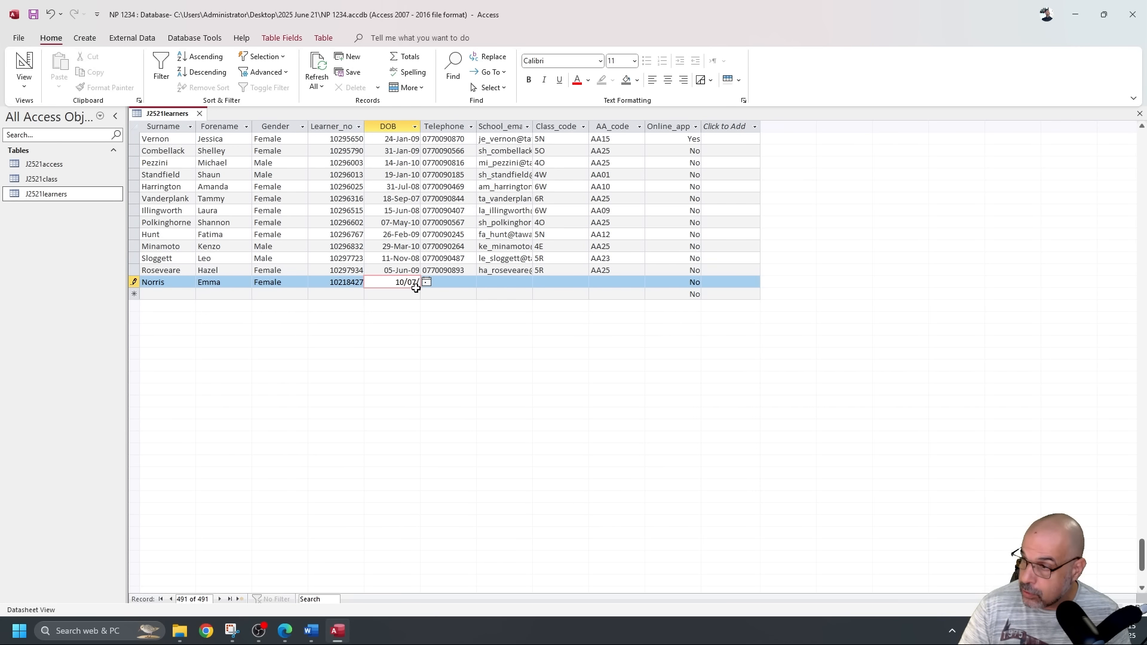
type("2009")
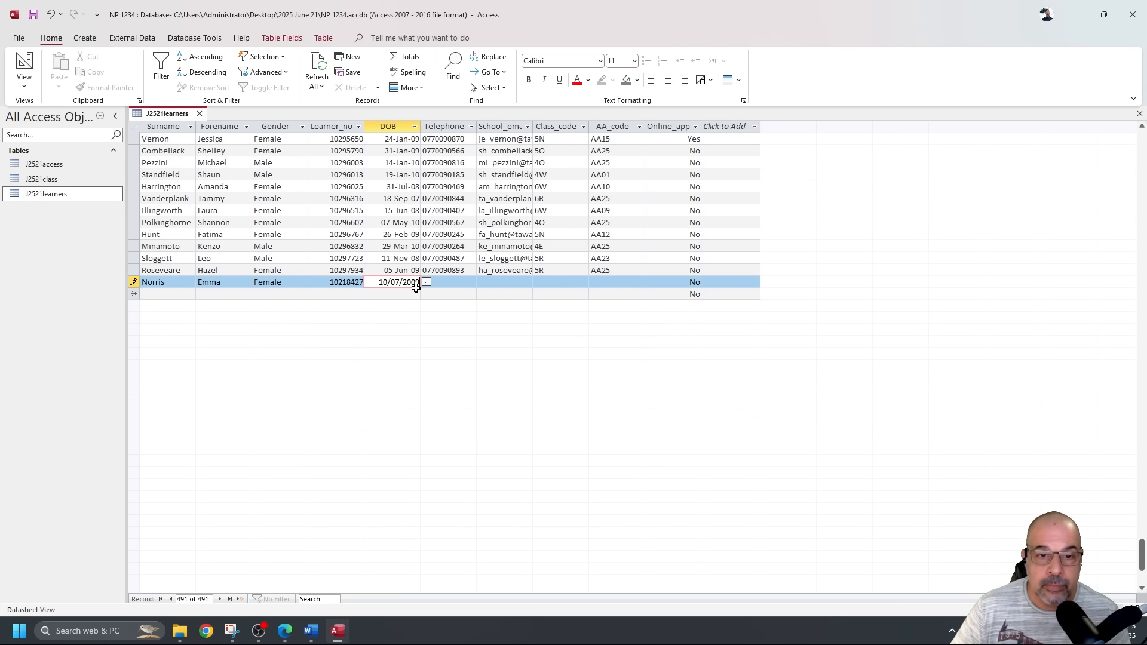
key("Tab")
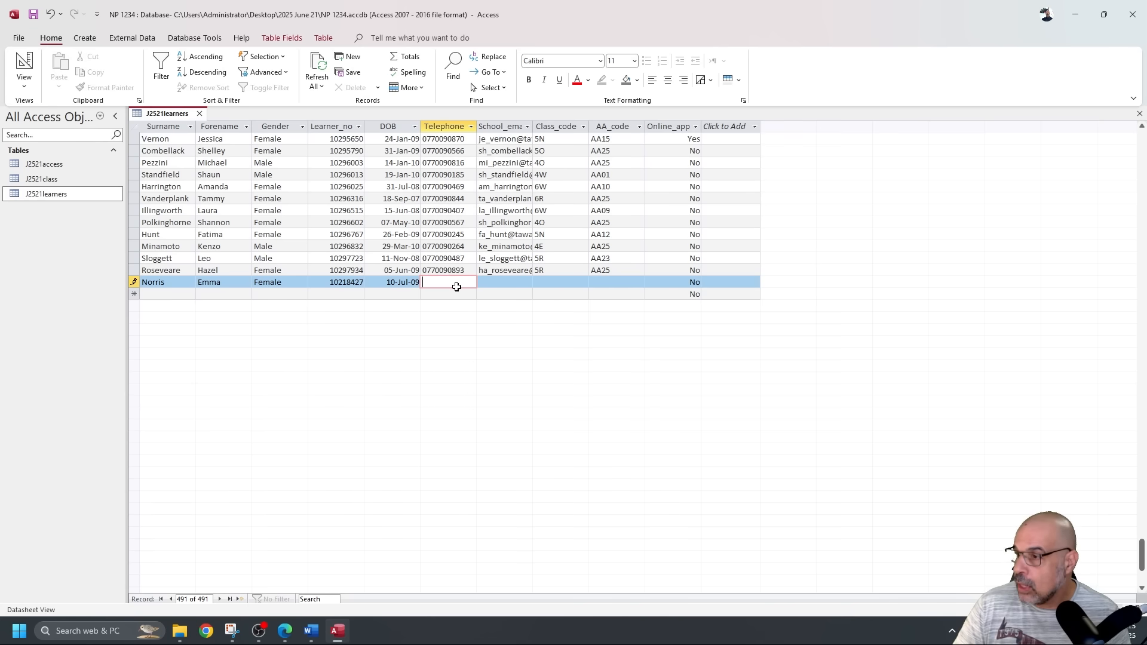
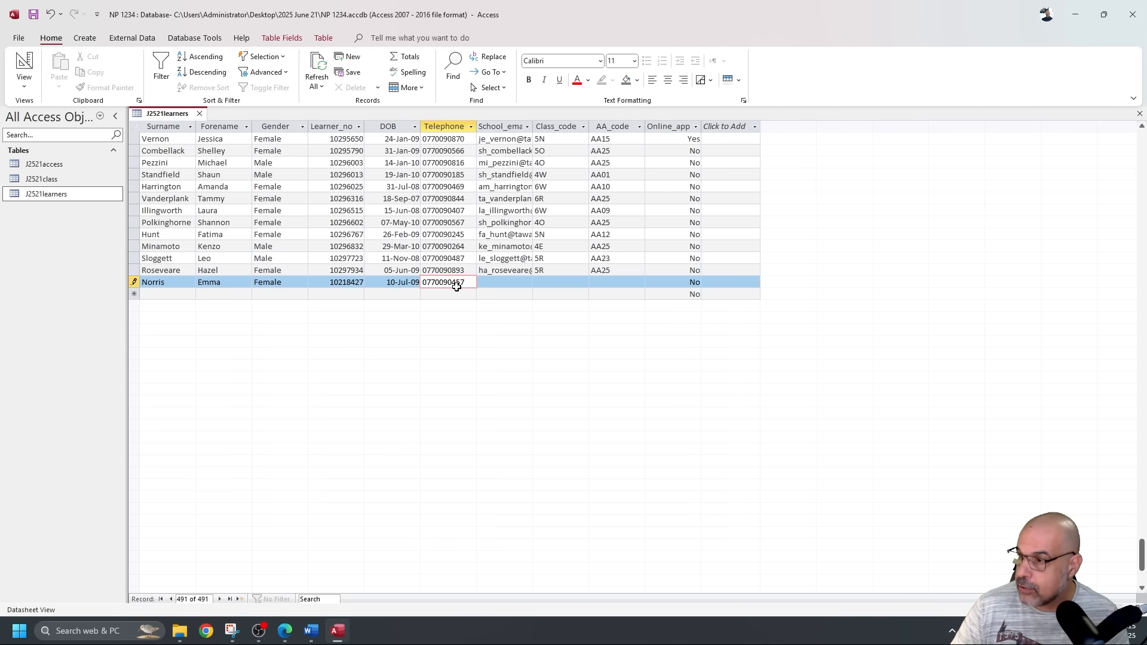
left_click(524, 285)
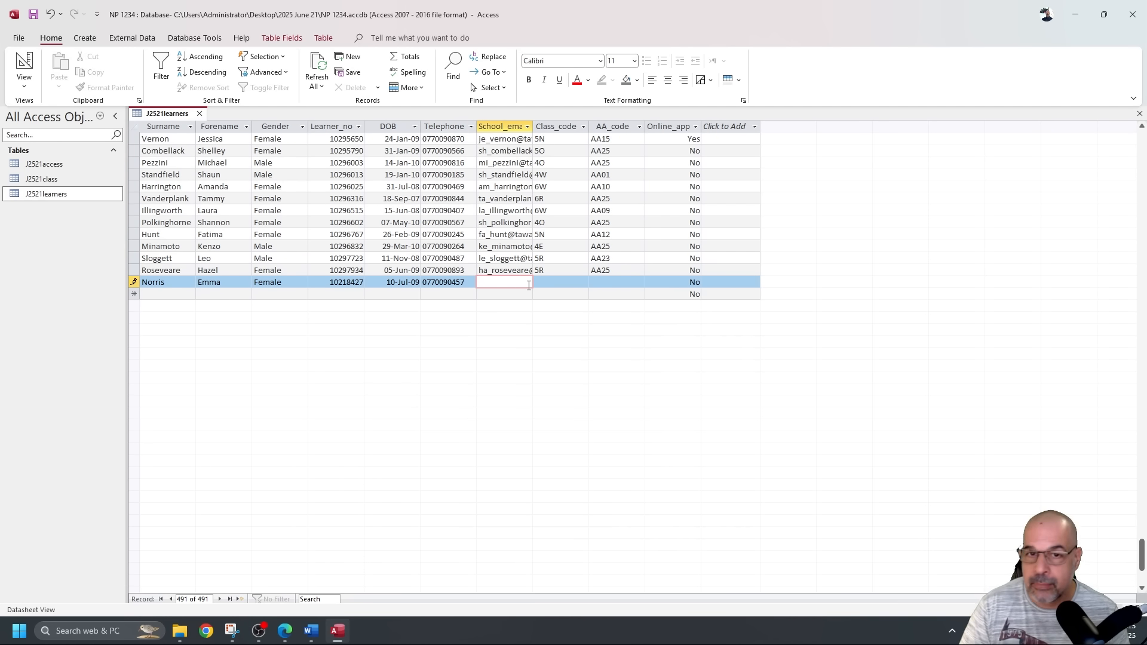
left_click_drag(533, 126, 606, 126)
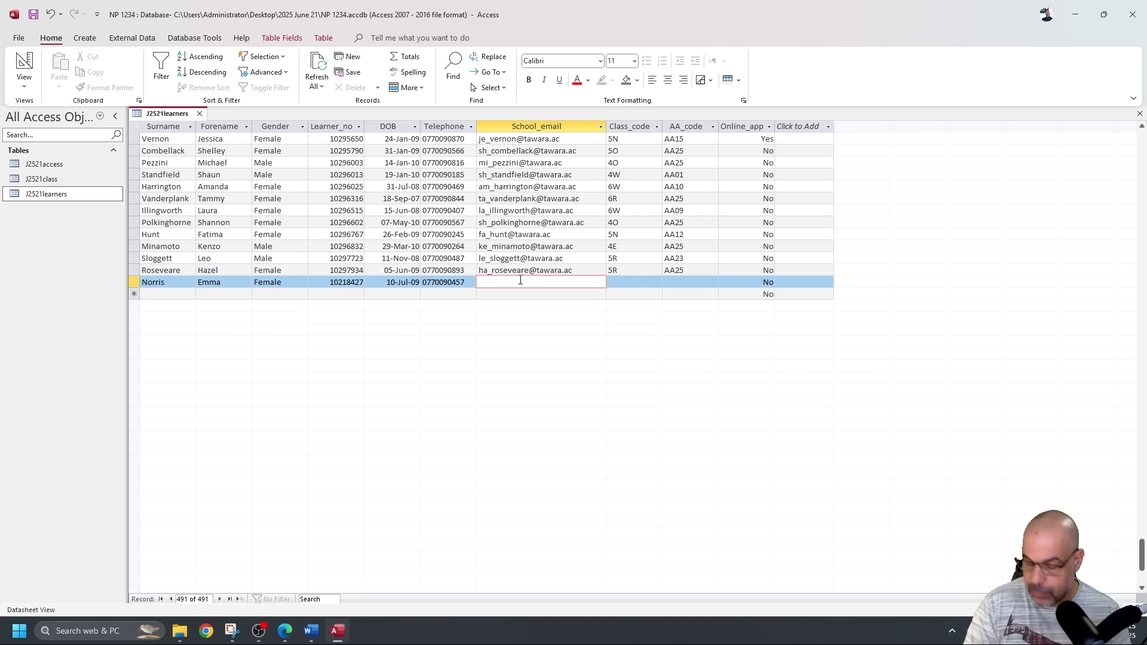
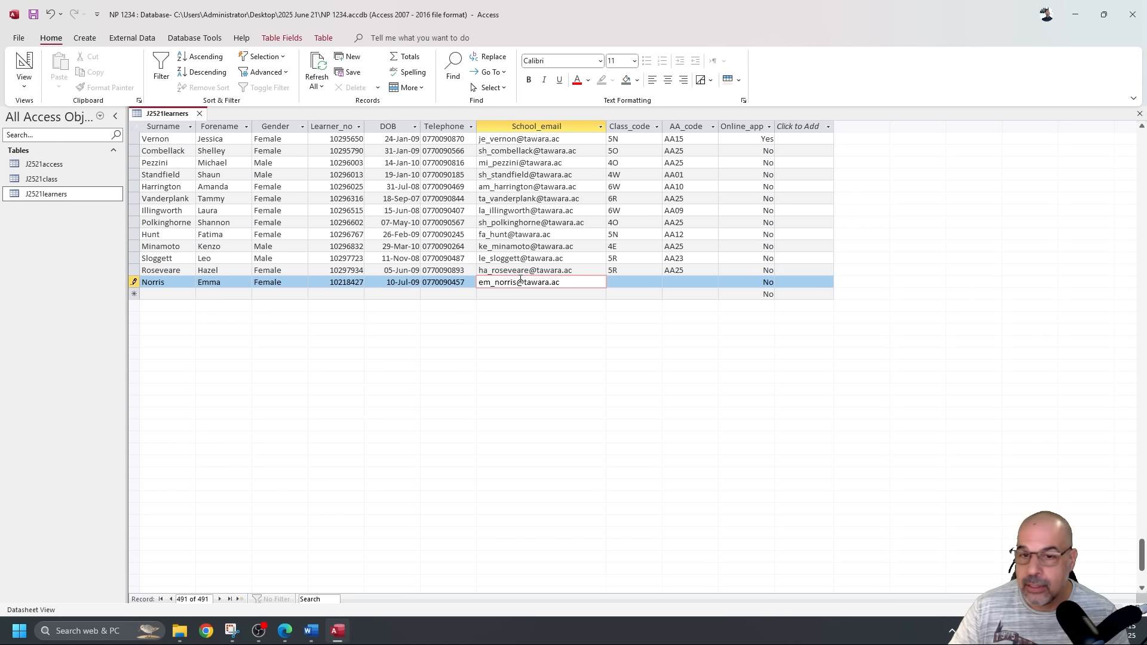
left_click(636, 284)
type("4R")
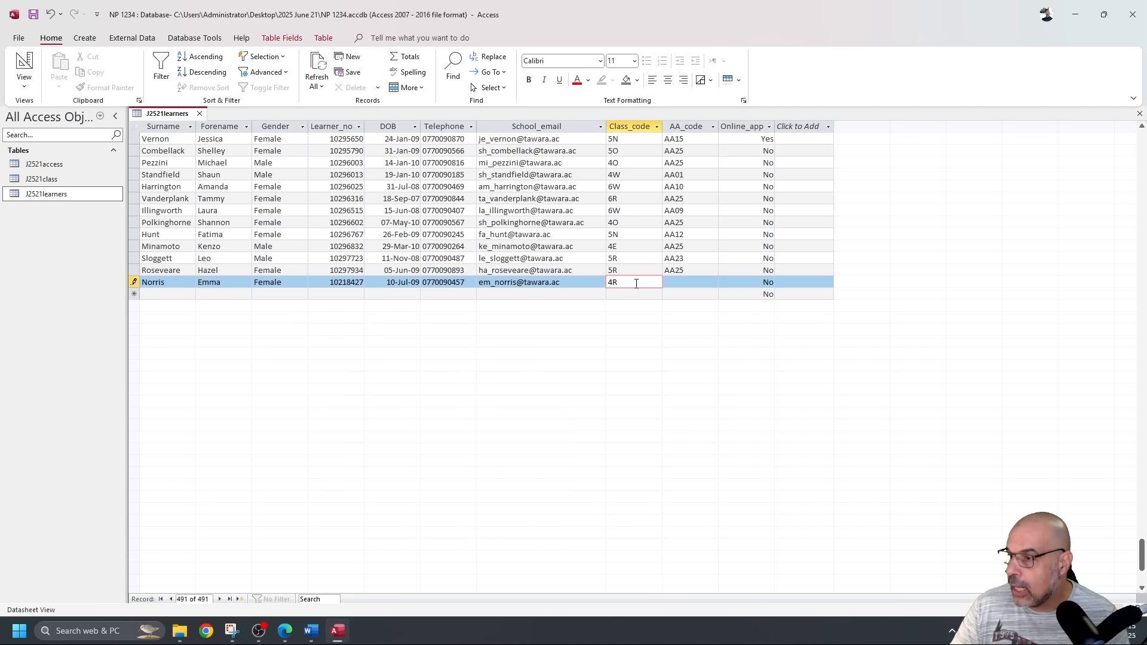
left_click(682, 281)
type("AA02")
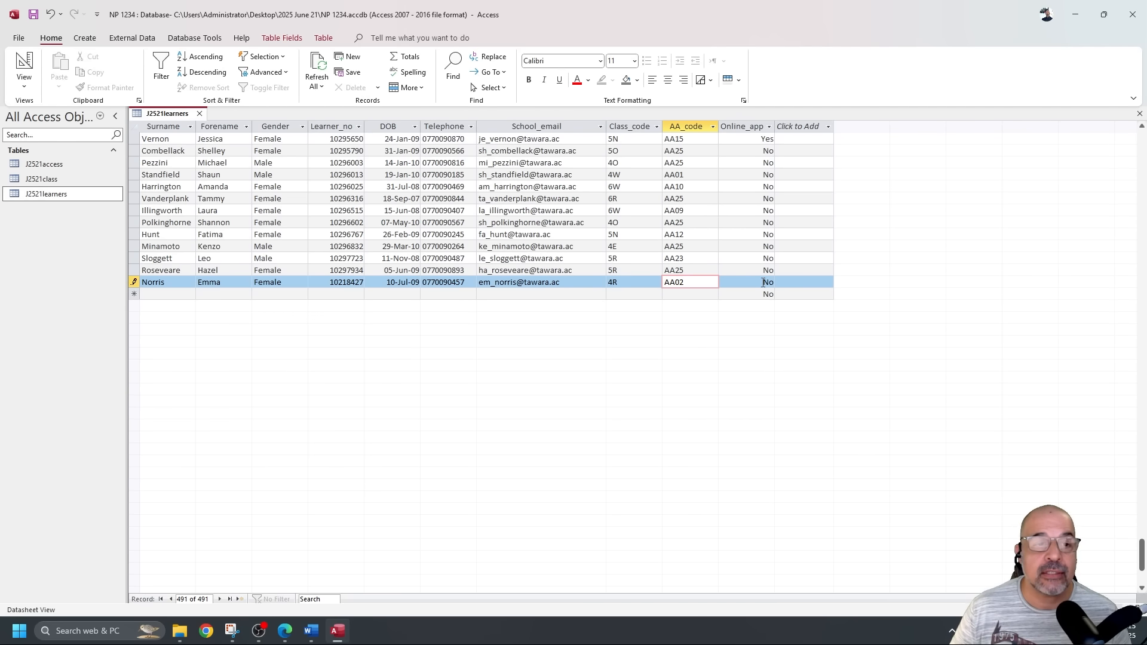
Save the new record and close J2521learners, keeping its layout changes.
left_click(556, 294)
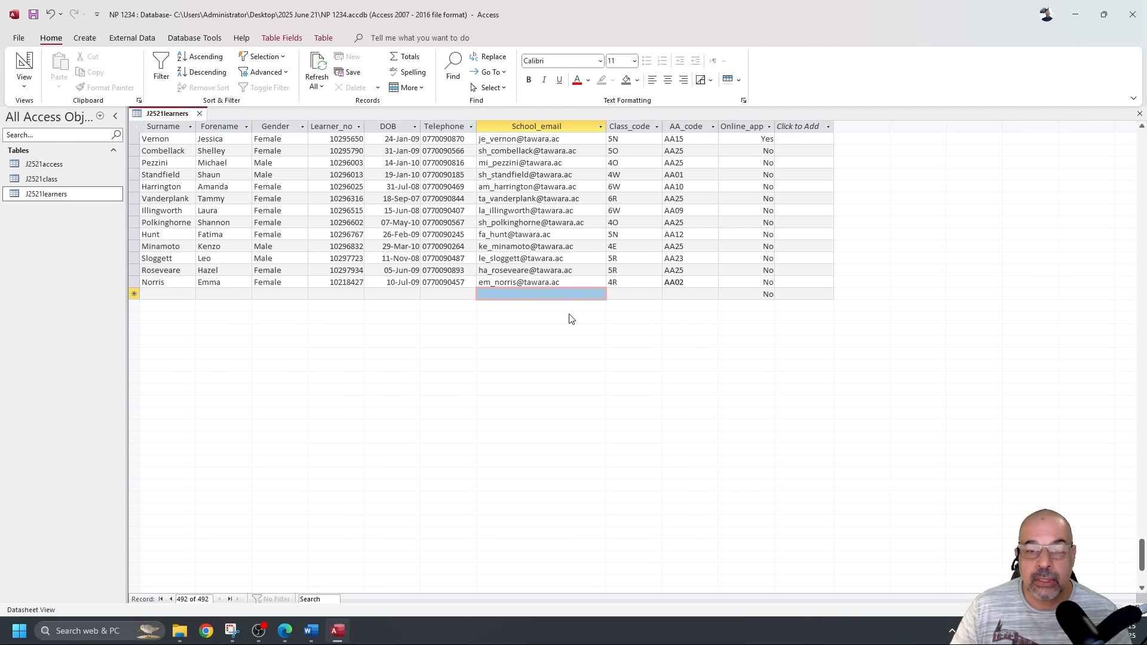
scroll(565, 313, "up", 8)
scroll(565, 313, "down", 7)
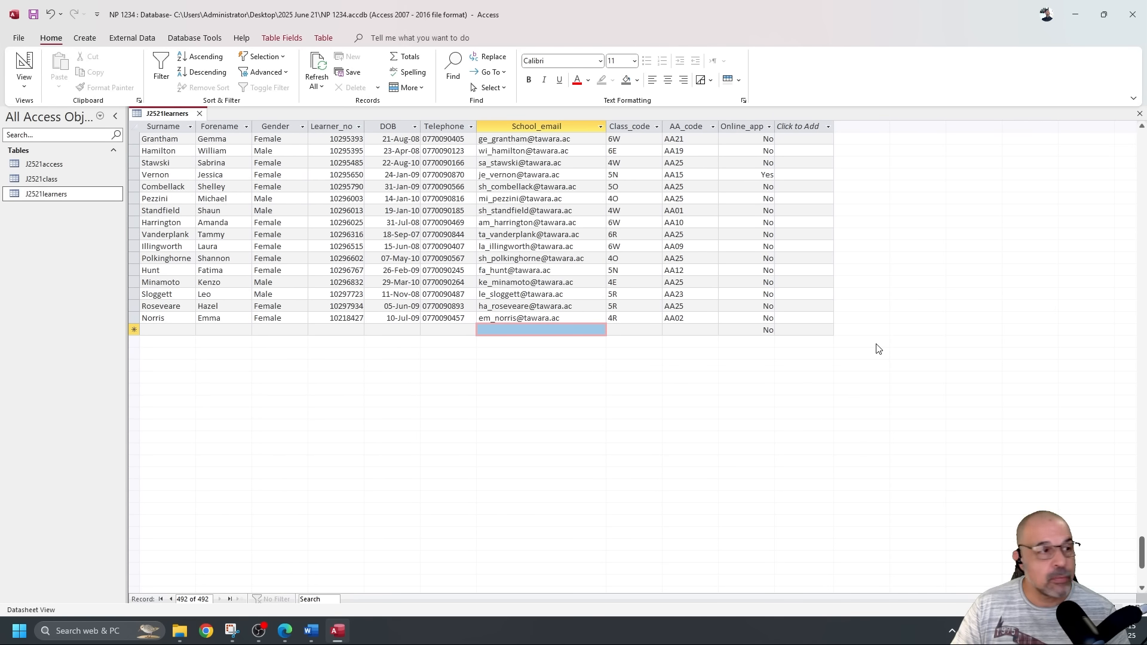
scroll(656, 344, "up", 1)
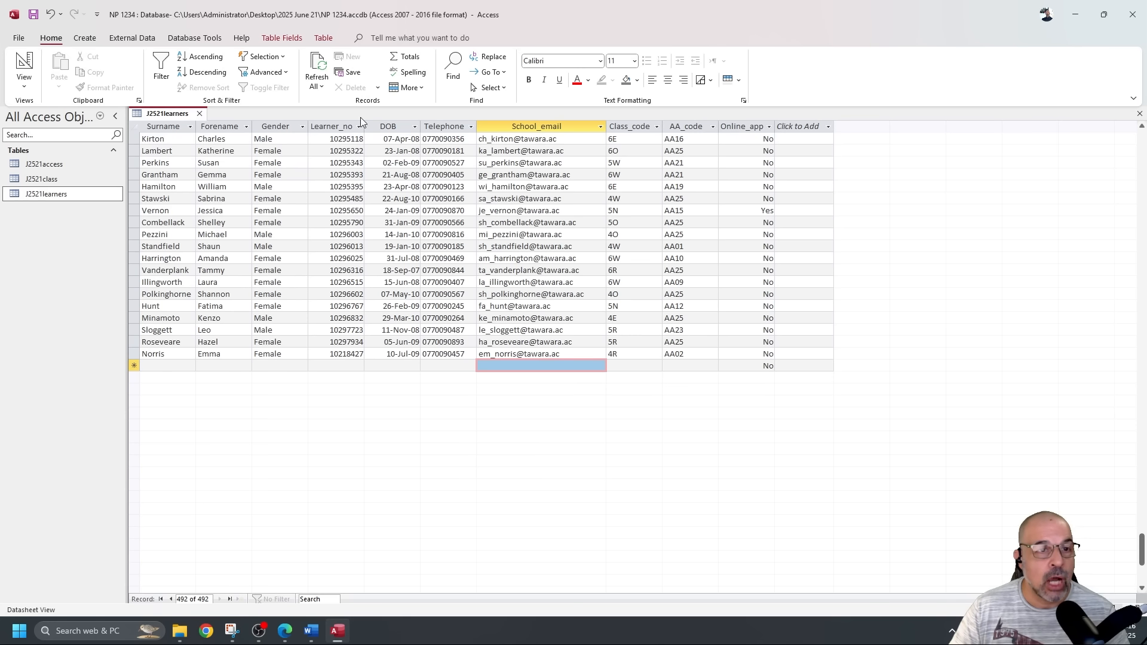
left_click(200, 114)
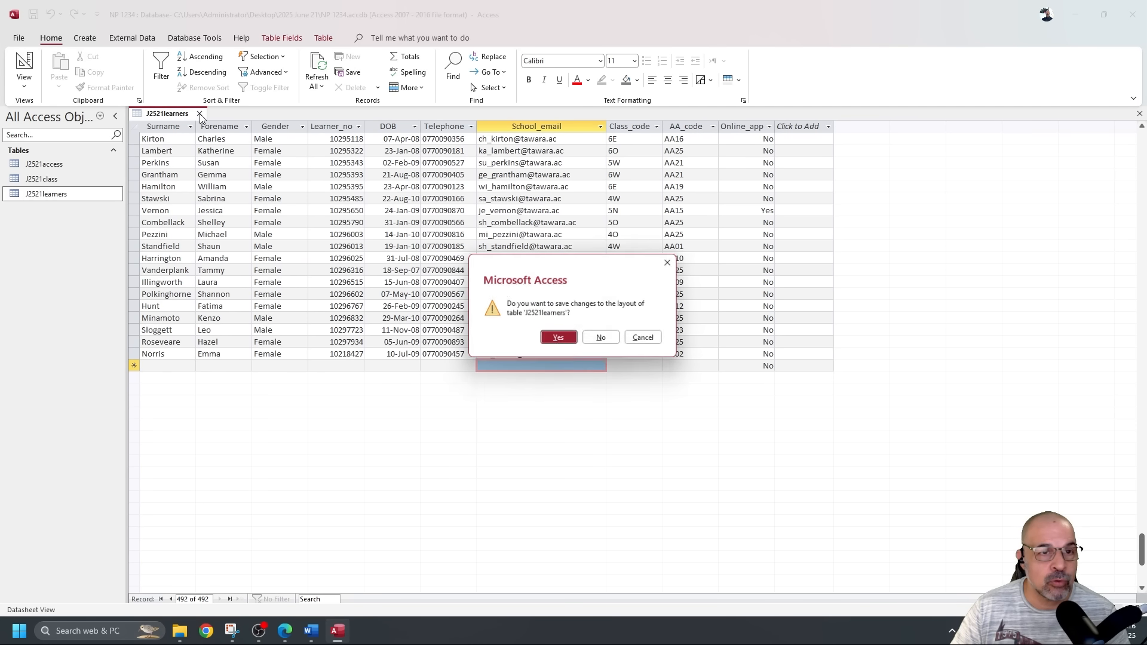
left_click(559, 340)
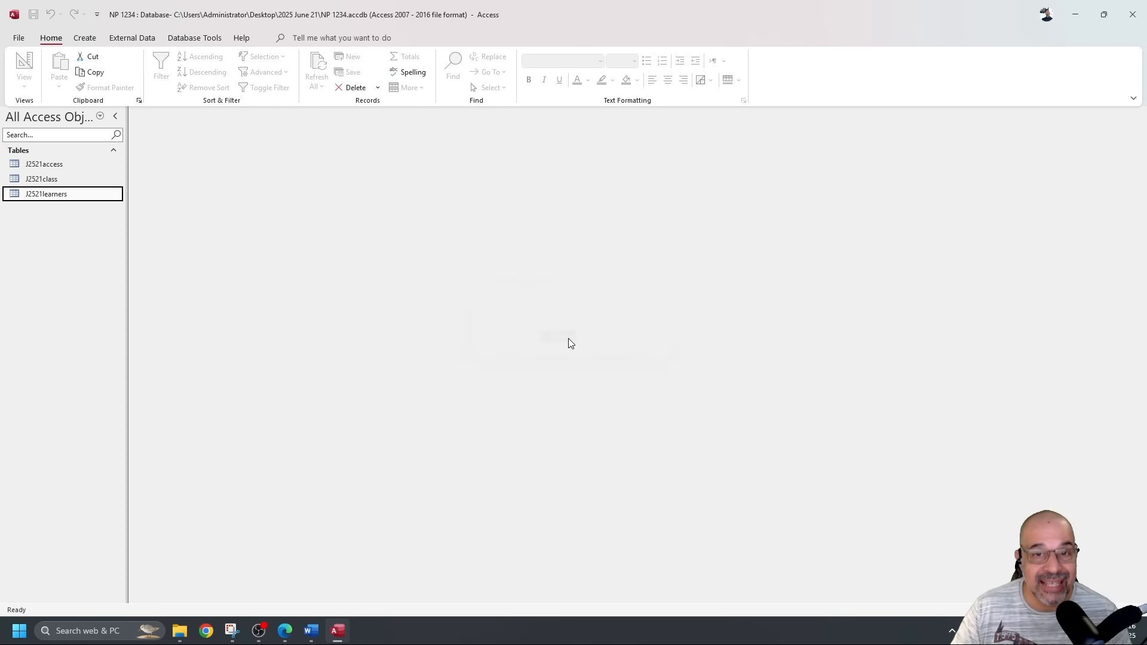
key("alt+Tab")
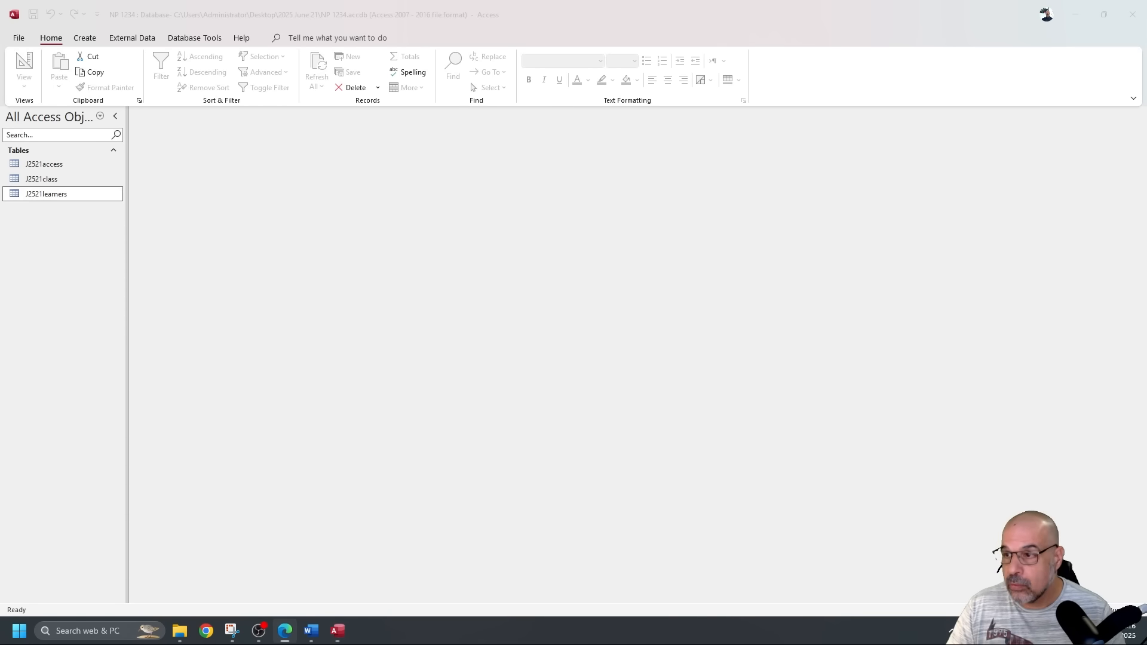
Scroll to question 20 and highlight its required fields from Learner_no to Online_application.
scroll(799, 332, "down", 1)
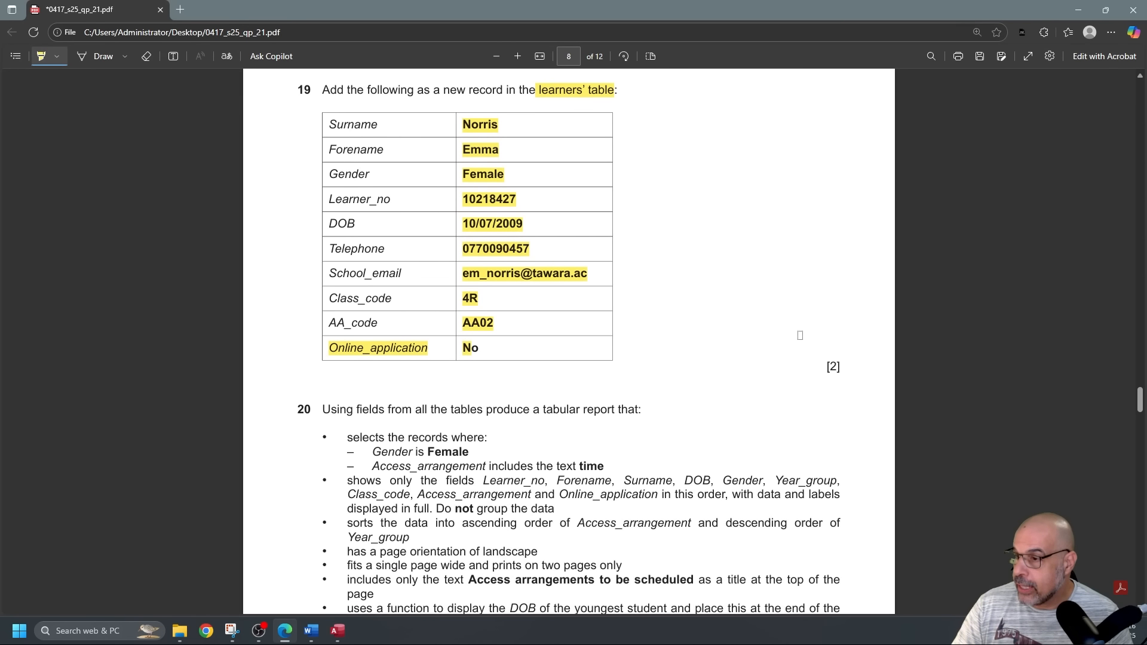
scroll(799, 335, "down", 5)
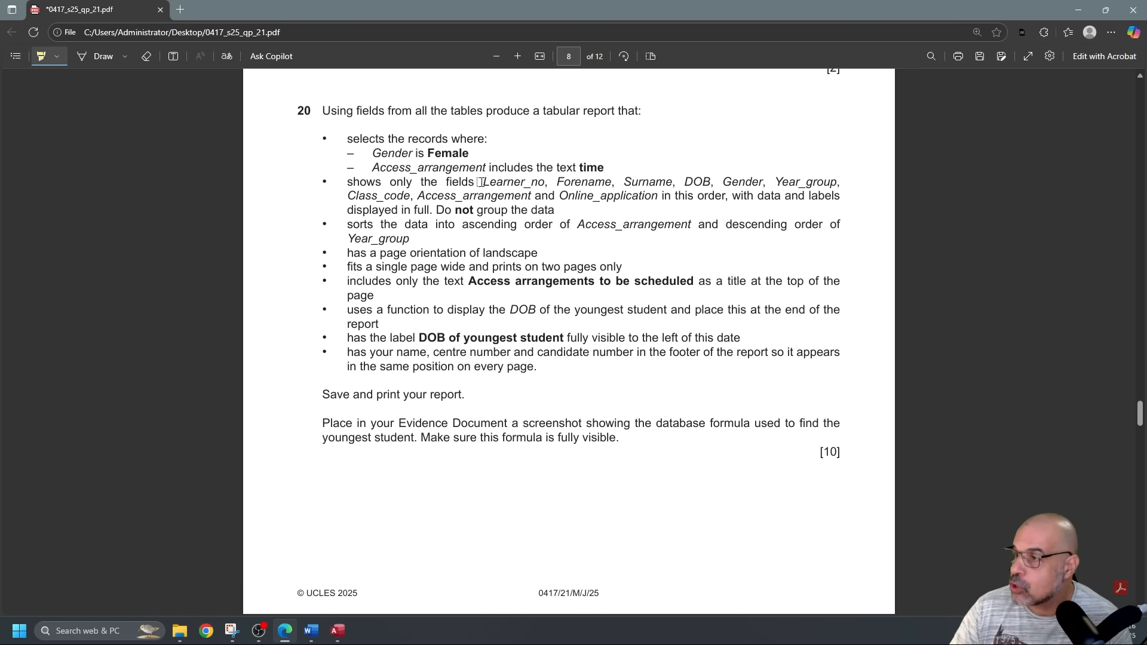
mouse_move(479, 182)
left_mouse_down()
mouse_move(801, 203)
mouse_move(661, 230)
mouse_move(624, 200)
mouse_move(594, 201)
mouse_move(724, 199)
mouse_move(653, 203)
left_mouse_up()
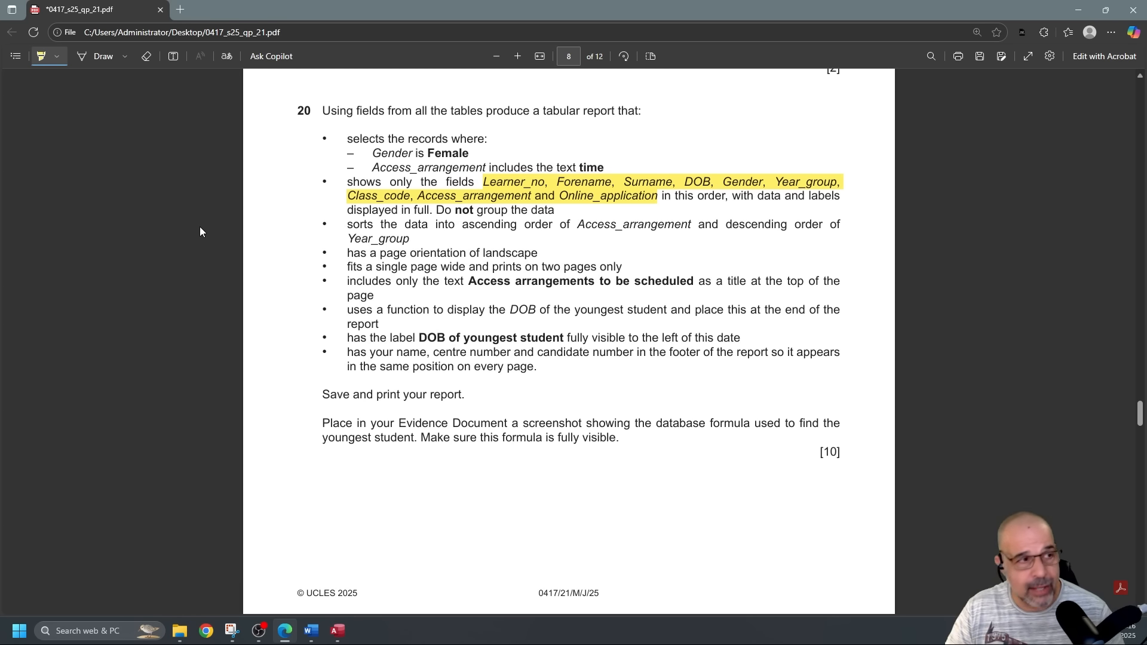
key("alt+Tab")
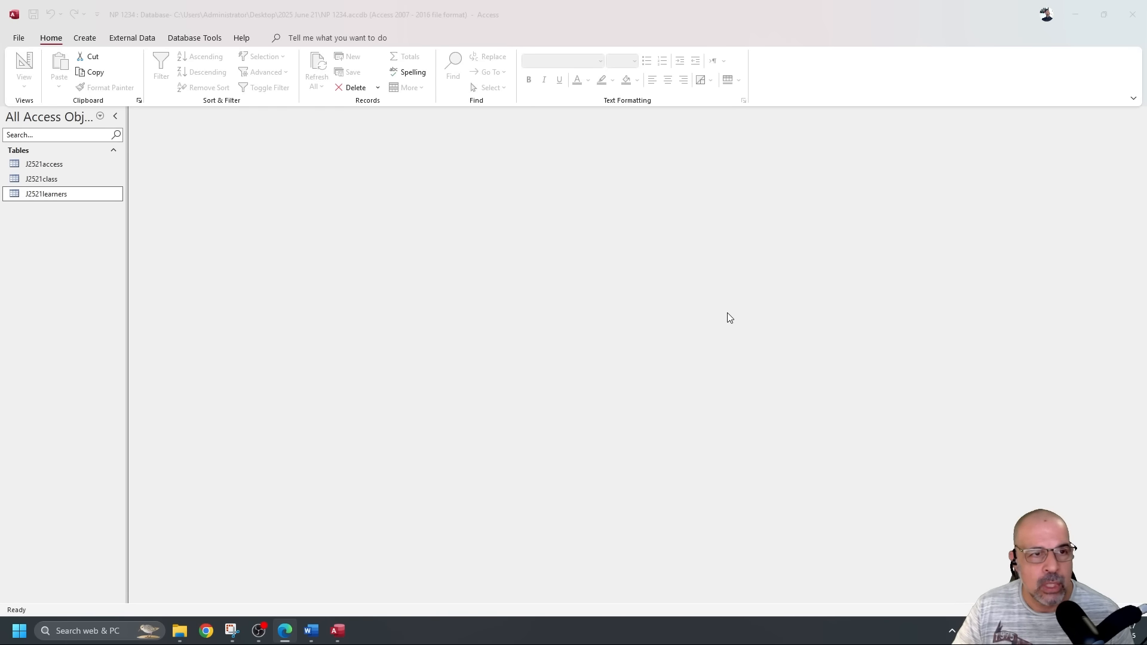
Start a new Query Design, close the Property Sheet and make the field grid taller.
left_click(89, 38)
left_click(89, 39)
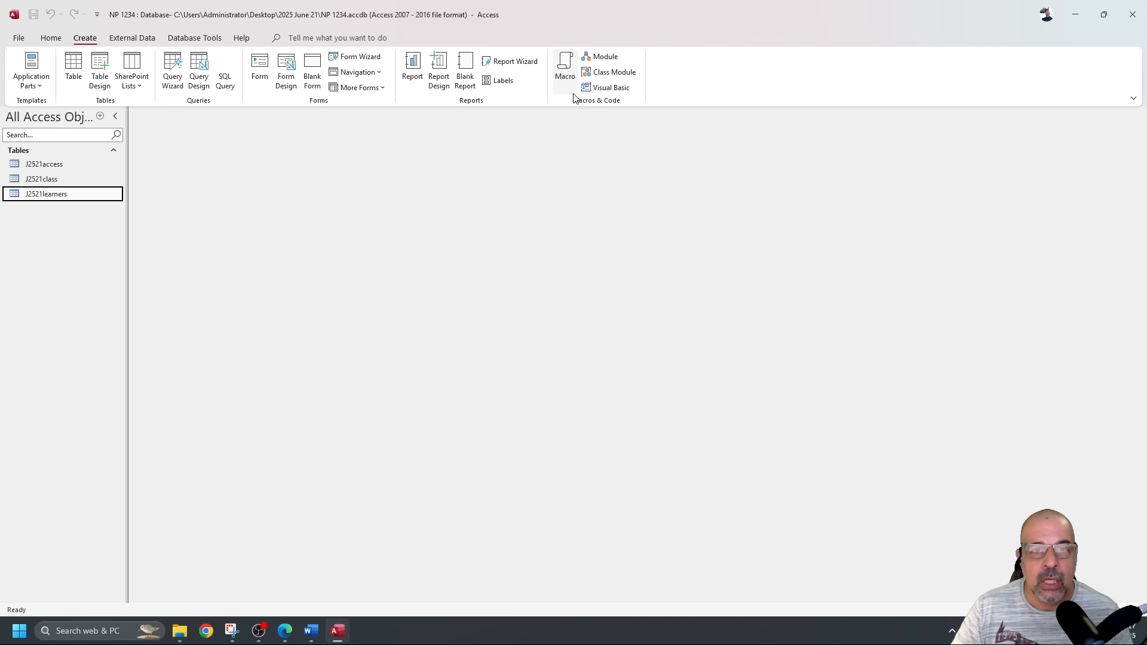
left_click(201, 64)
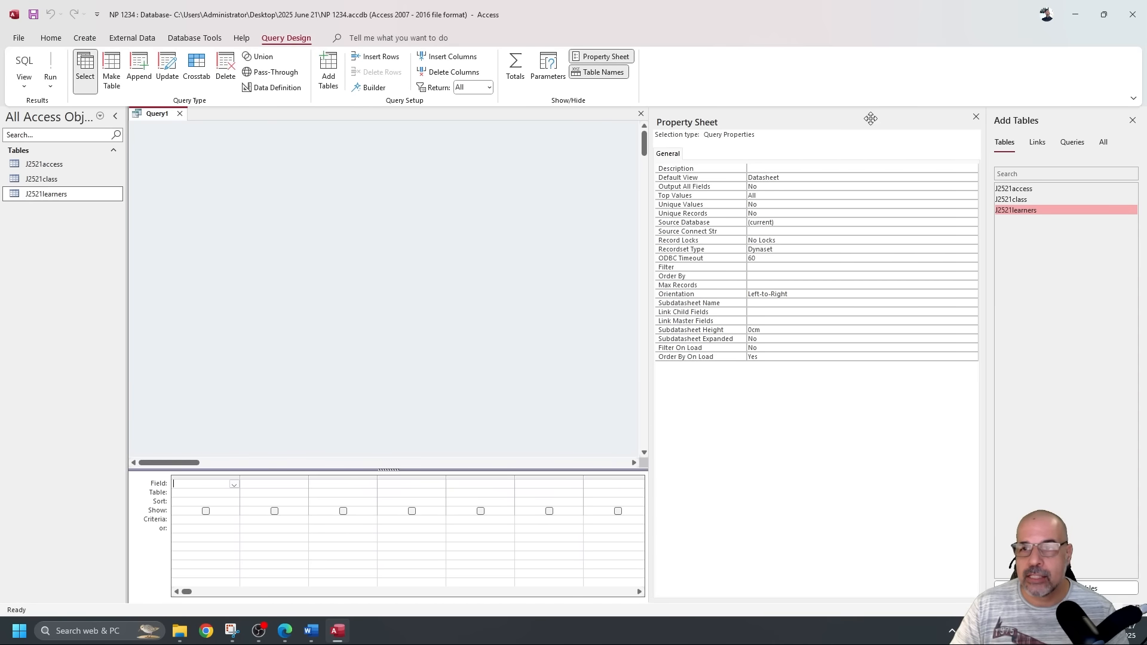
left_click(982, 122)
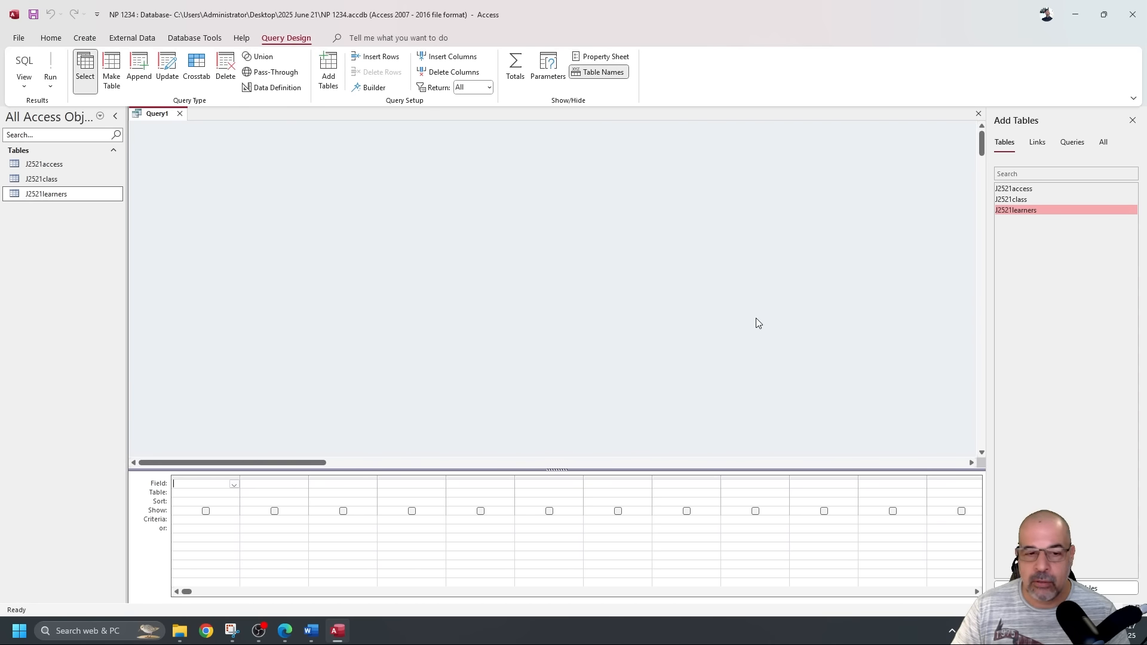
left_click_drag(622, 470, 619, 424)
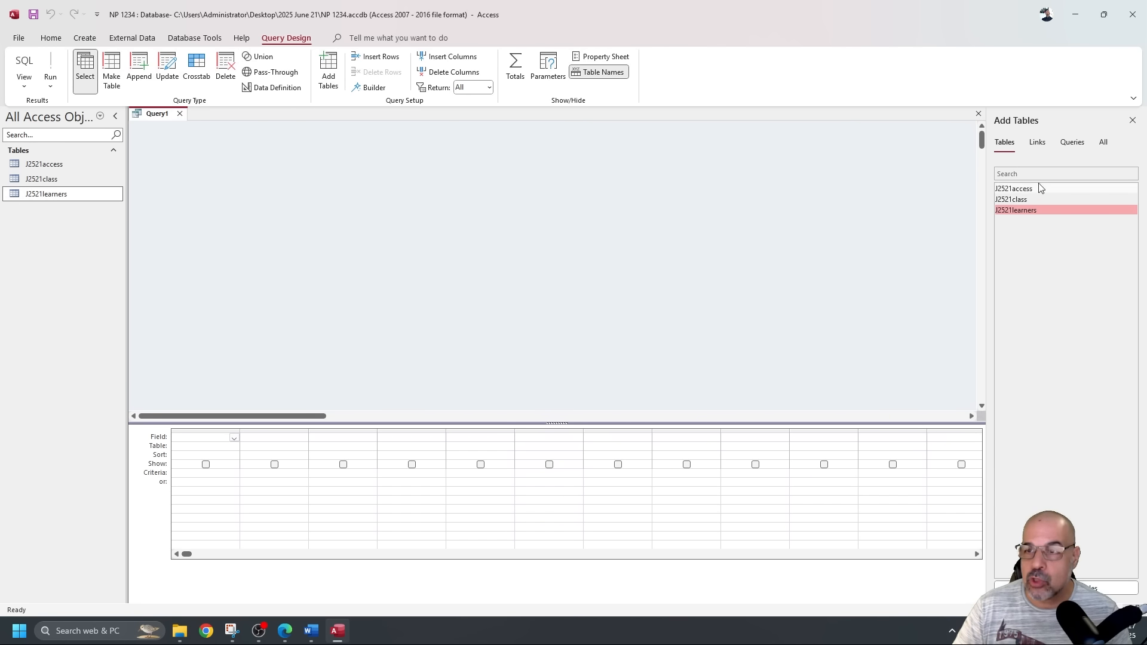
Reopen the Add Tables list and add J2521access to the query.
left_click(1132, 120)
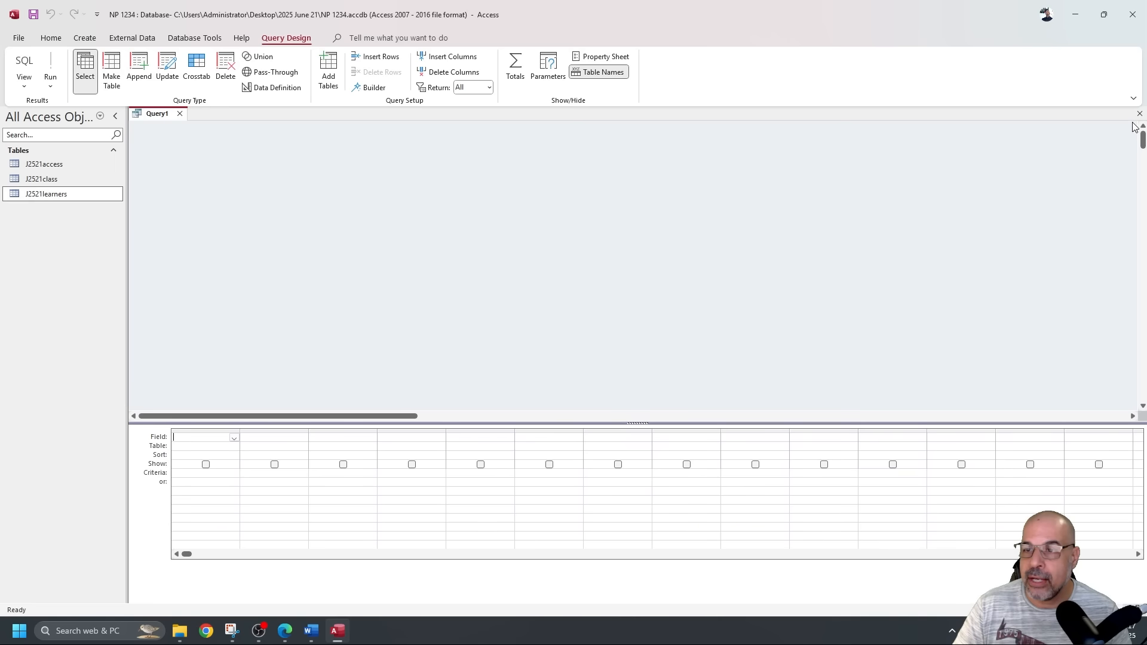
right_click(514, 170)
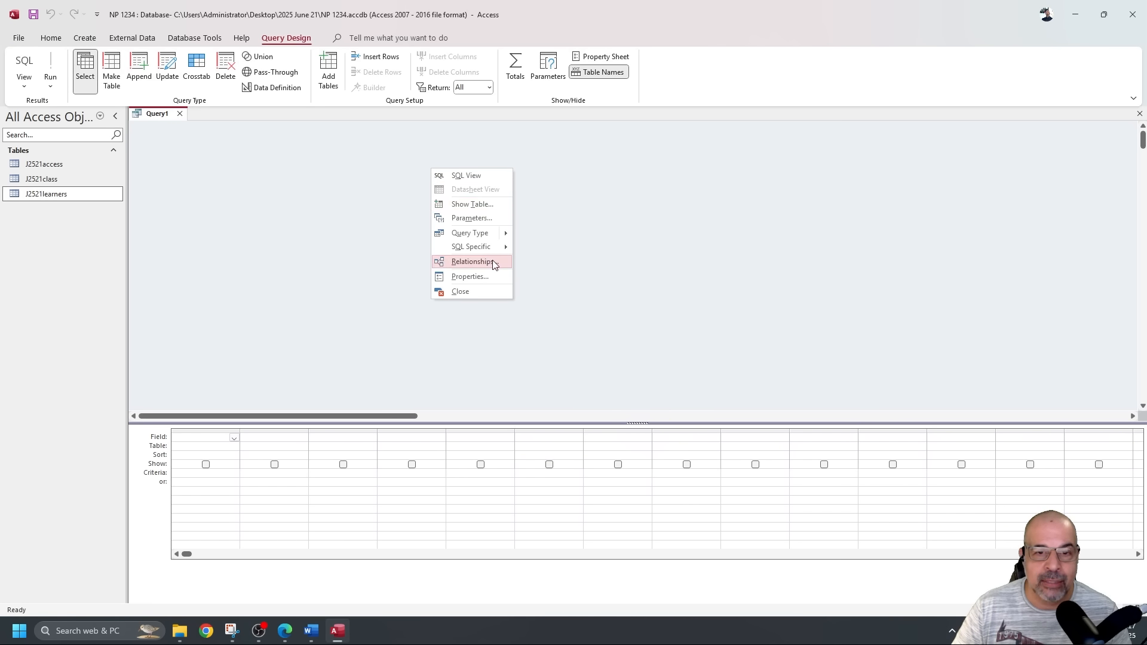
left_click(360, 196)
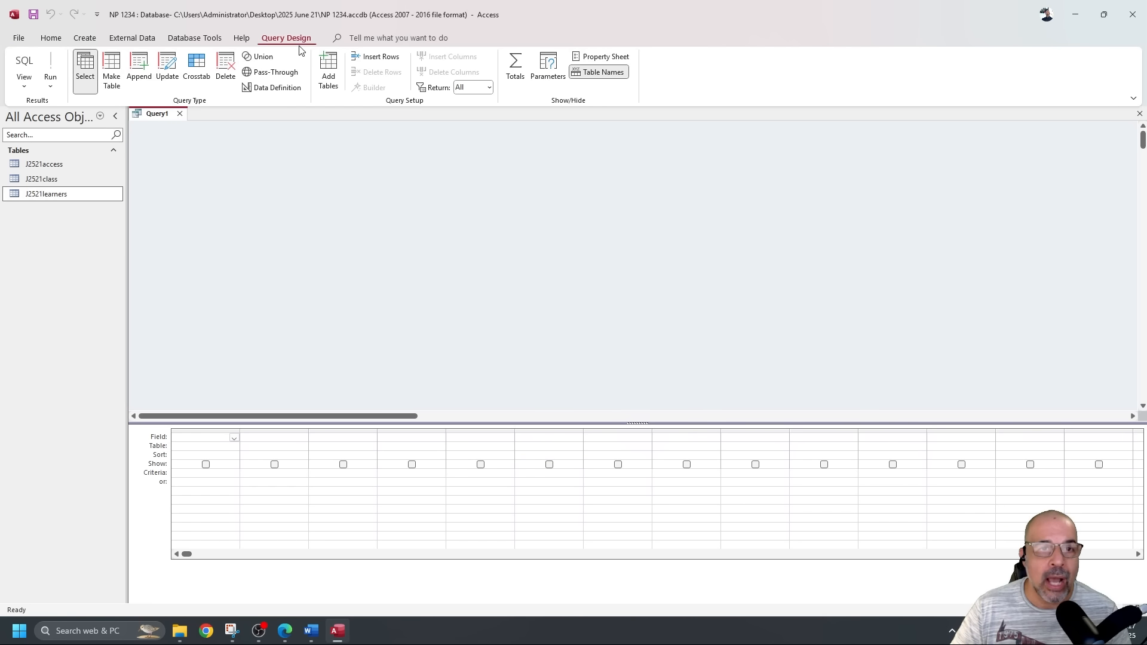
left_click(331, 73)
double_click(1021, 189)
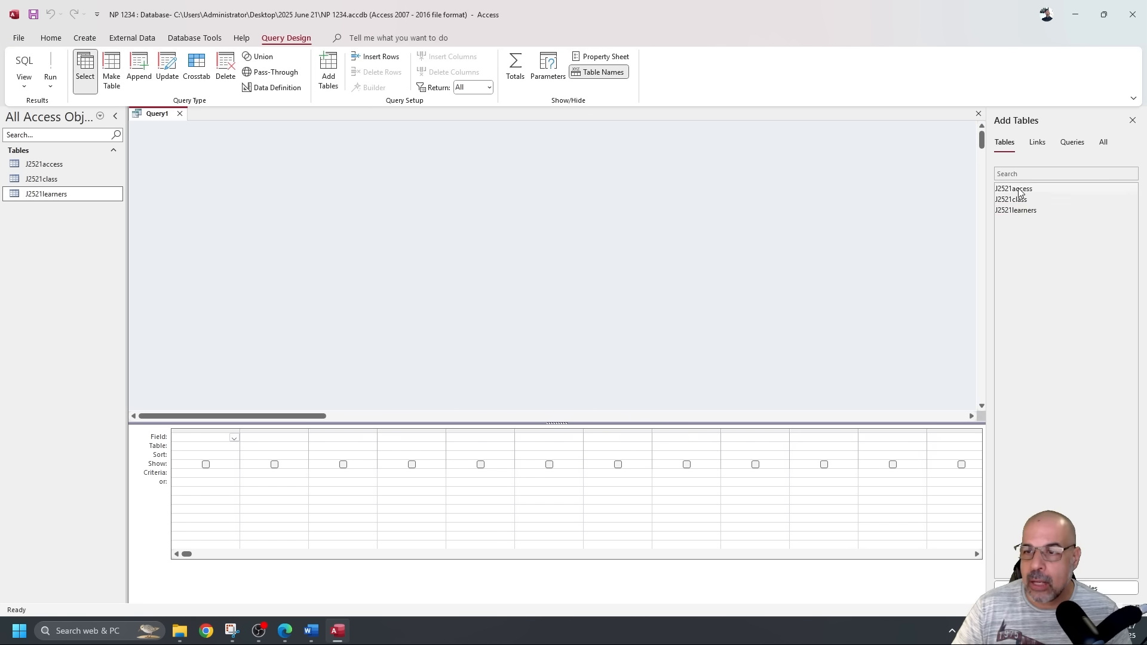
Add J2521class and J2521learners, place learners in the middle, and enlarge the field lists and grid.
double_click(1021, 201)
double_click(1032, 211)
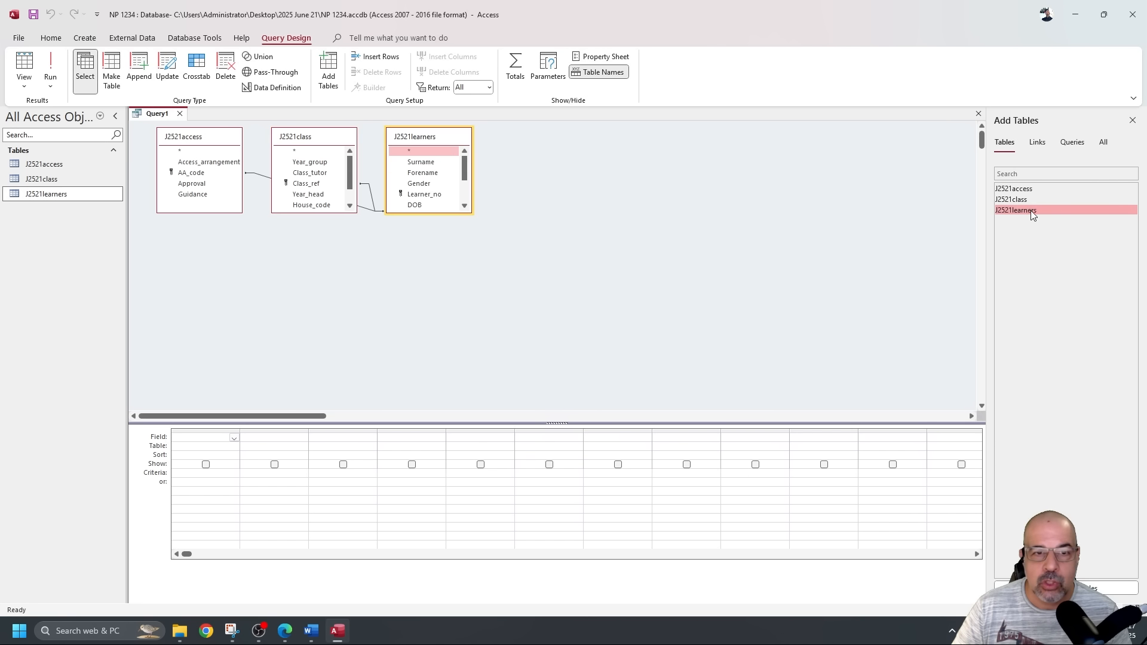
left_click_drag(328, 136, 565, 150)
left_click(444, 137)
left_click_drag(445, 138, 383, 139)
left_click_drag(380, 213, 375, 279)
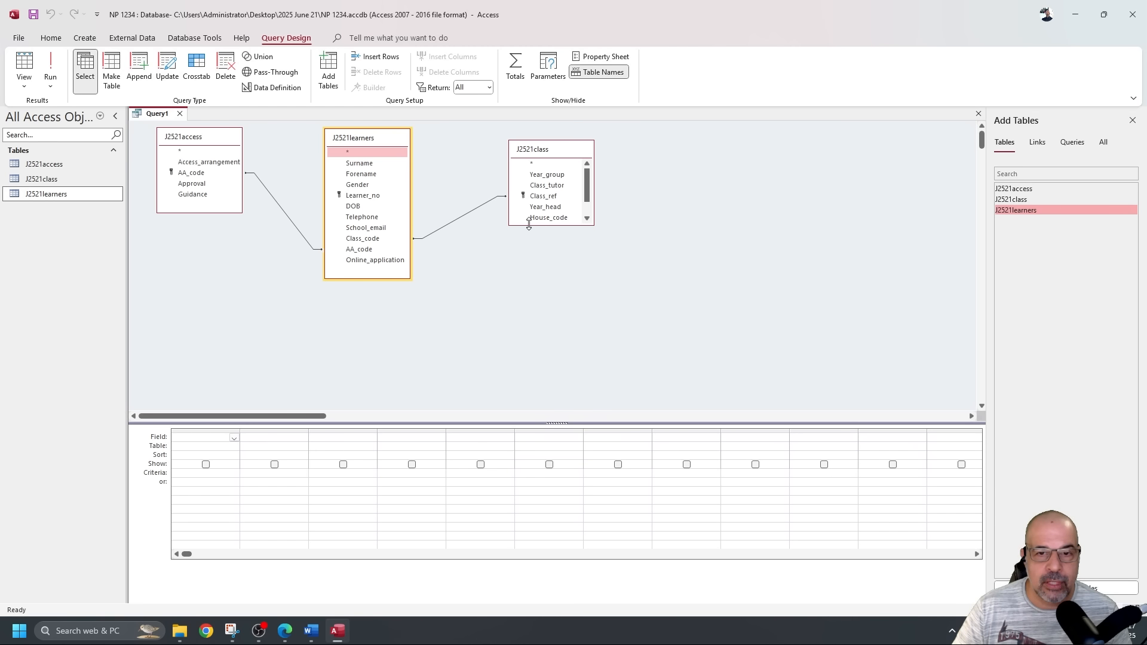
left_click_drag(528, 226, 531, 262)
left_click_drag(478, 425, 473, 334)
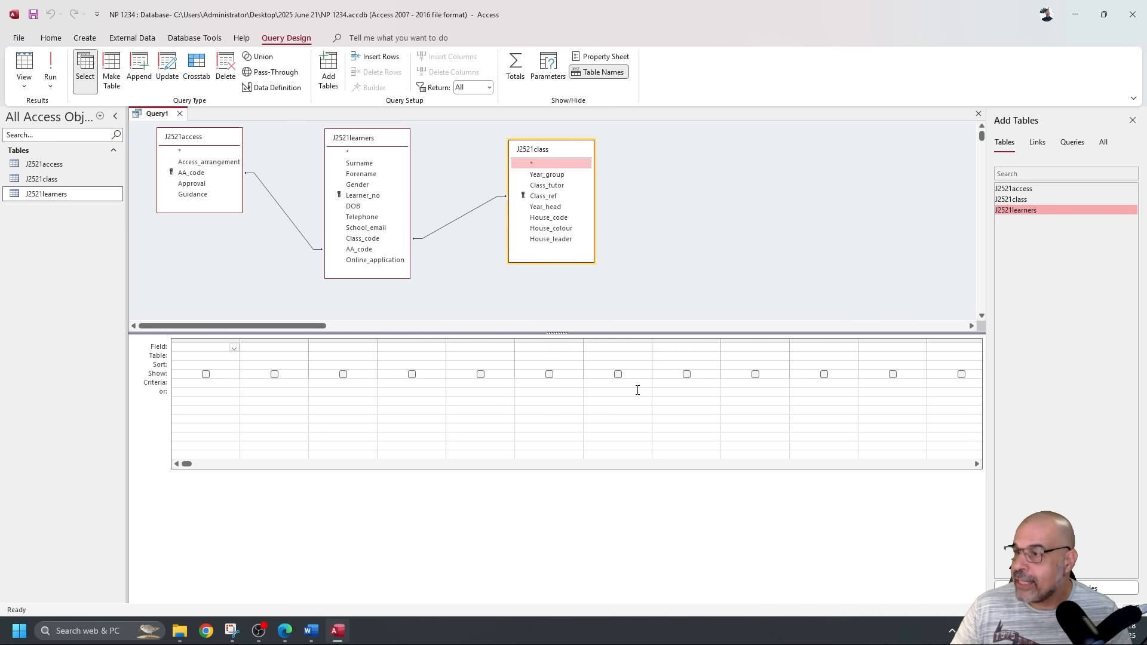
key("alt+Tab")
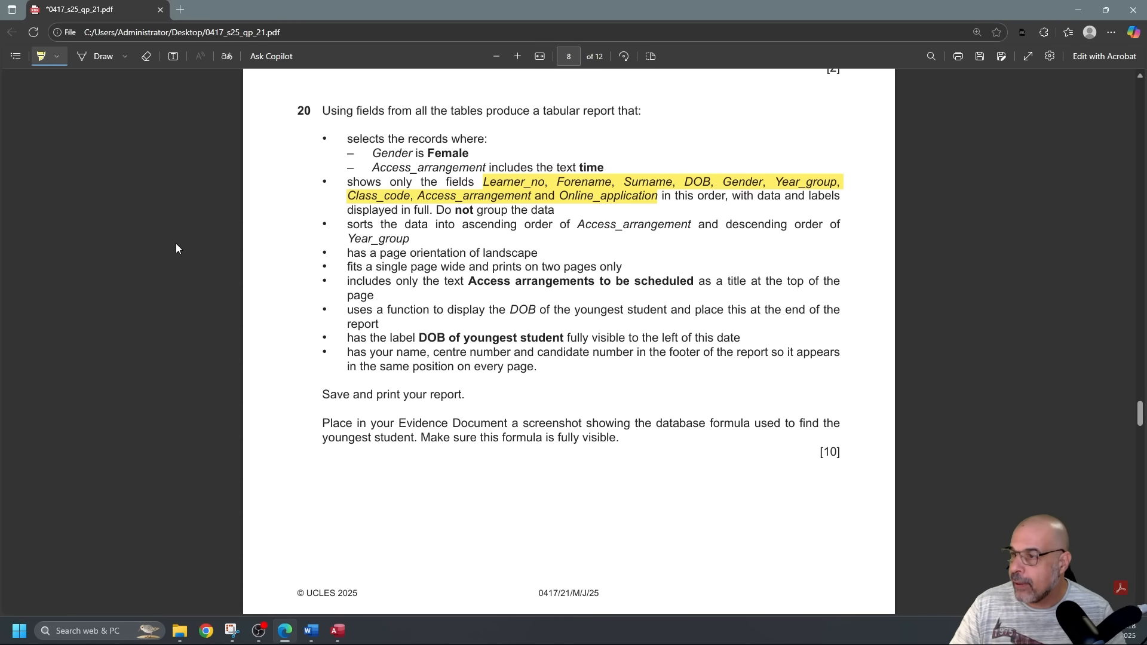
Go back from question 20's field list to the Query1 design in Access.
key("alt+Tab")
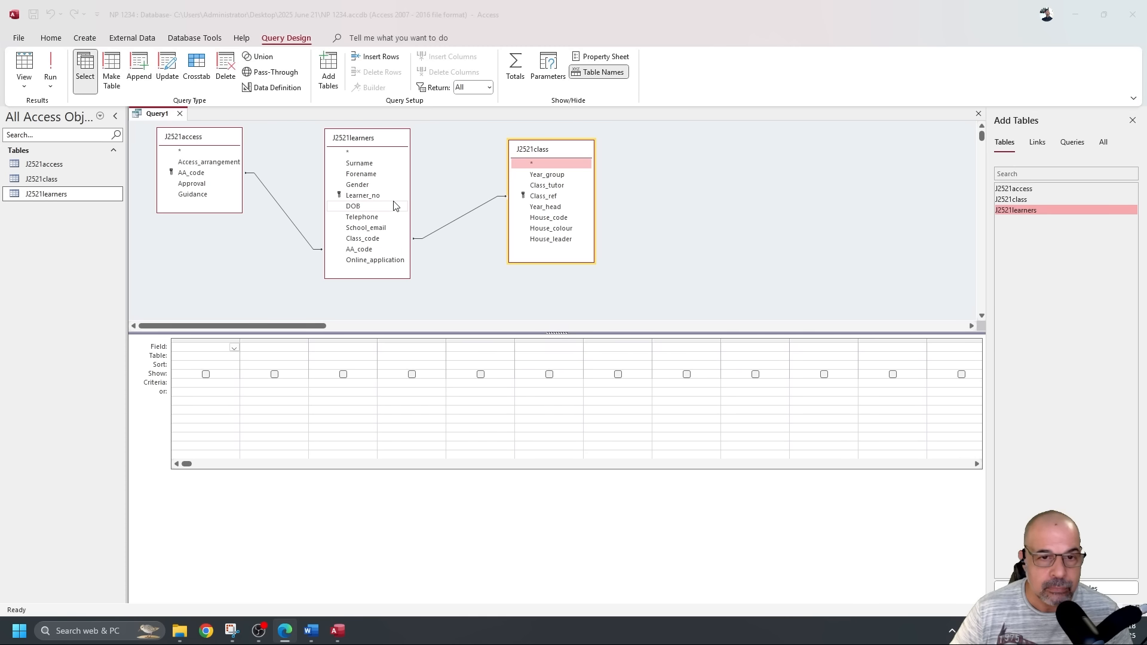
Add Learner_no, Forename, Surname, DOB and Gender from J2521learners to the query grid.
double_click(362, 195)
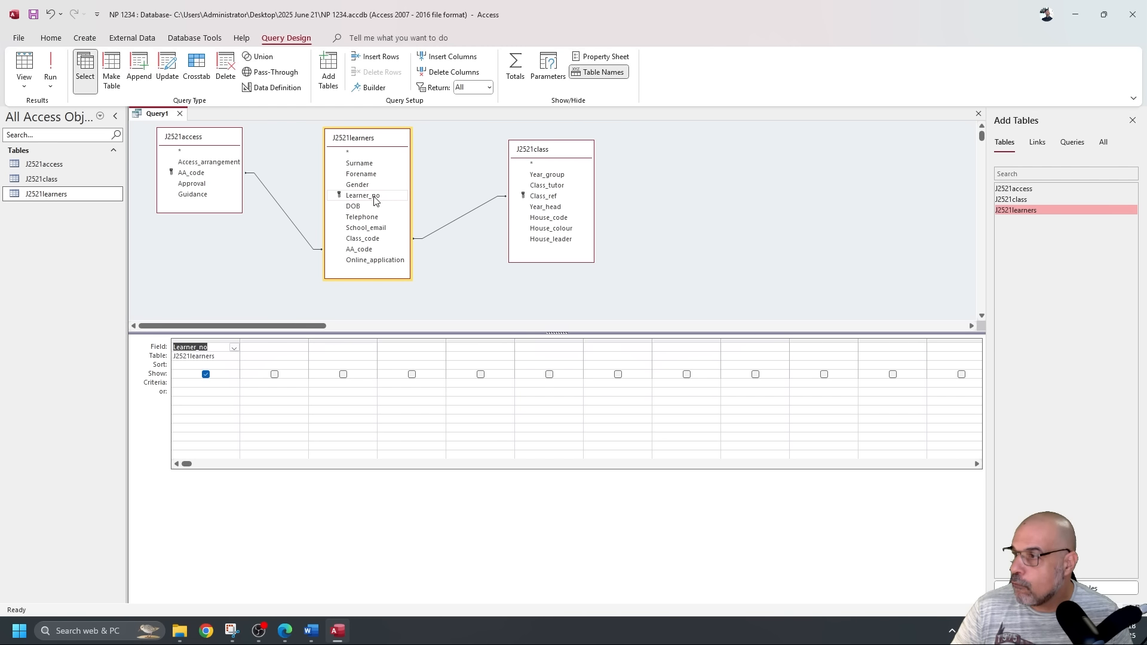
double_click(365, 174)
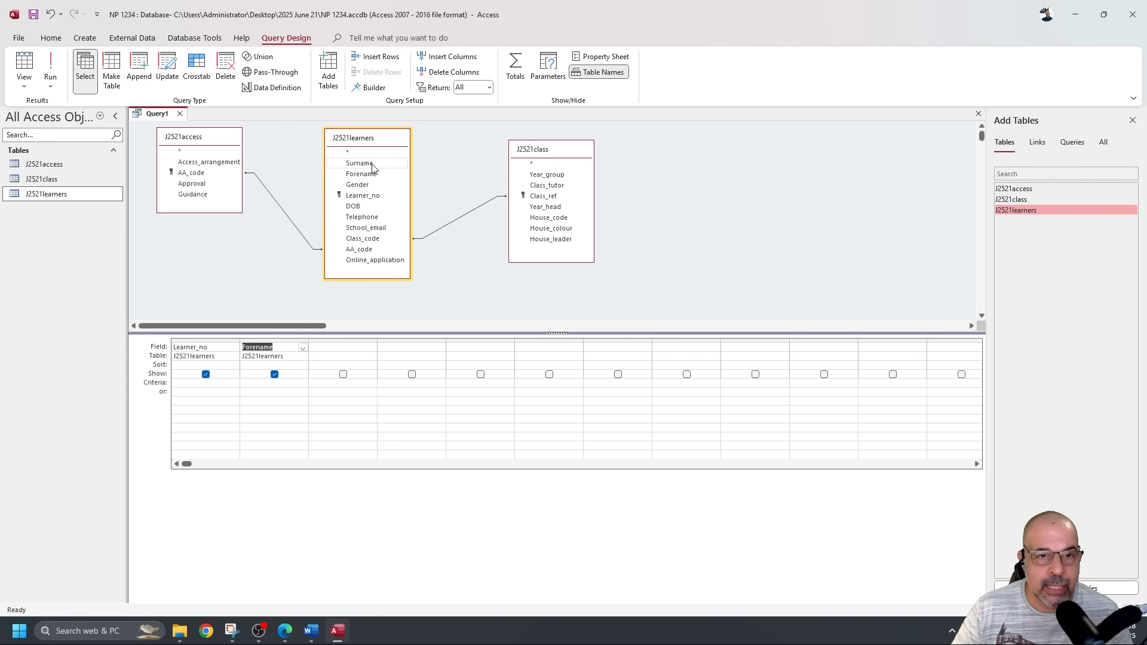
double_click(370, 163)
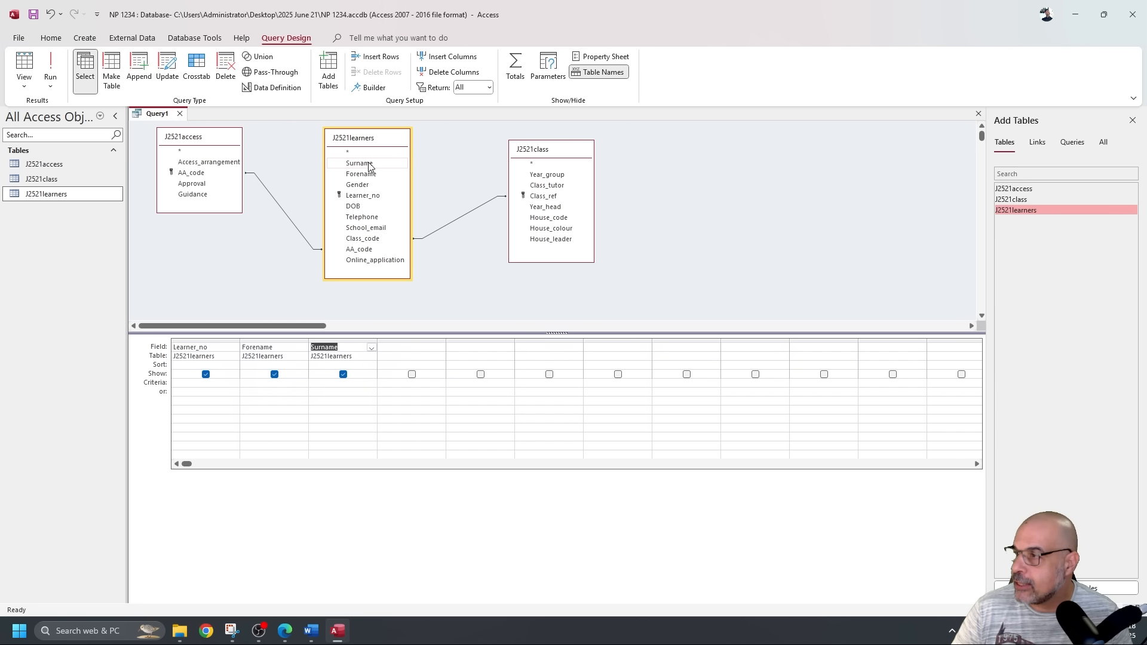
double_click(358, 207)
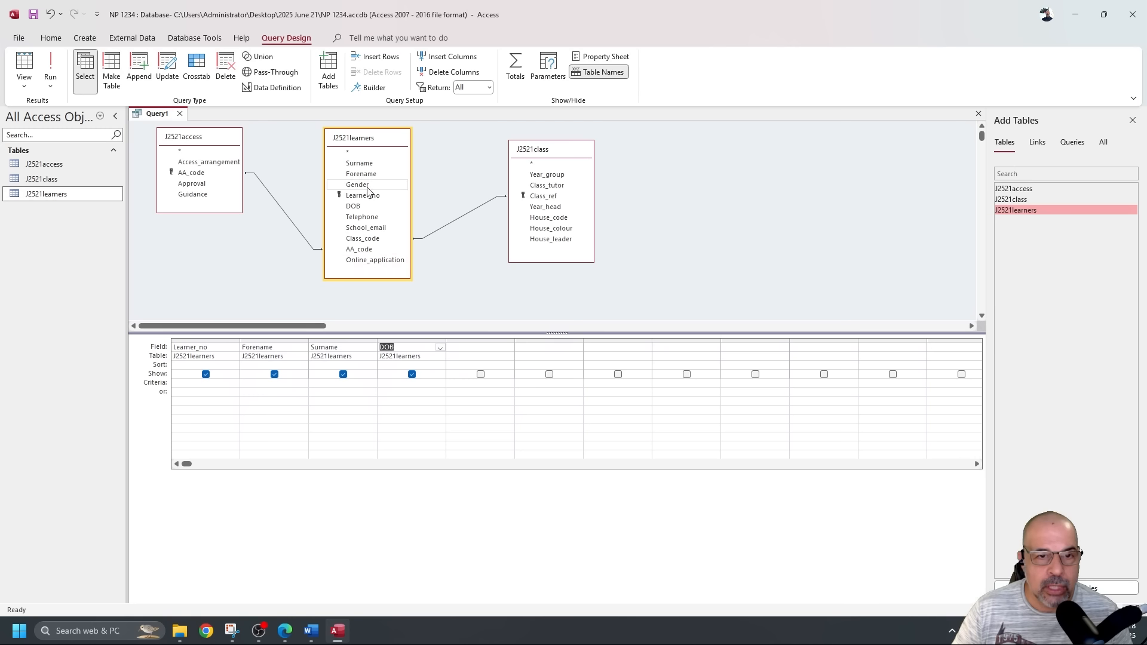
double_click(367, 187)
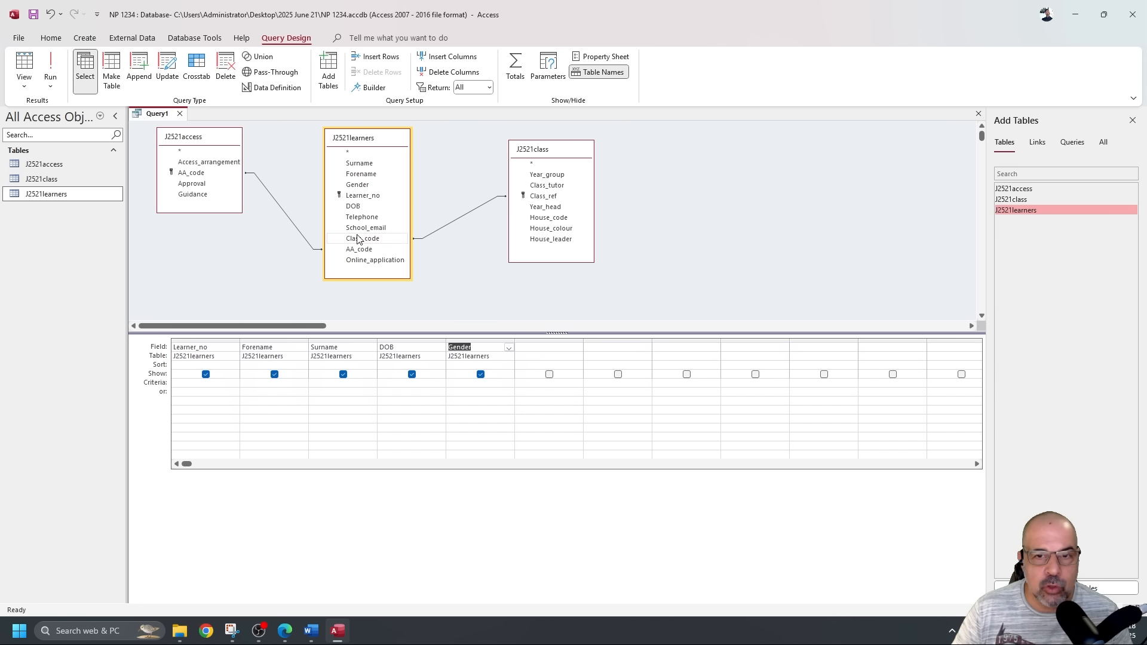
Add Year_group, Class_code, Access_arrangement and Online_application as query columns six to nine.
left_click(570, 175)
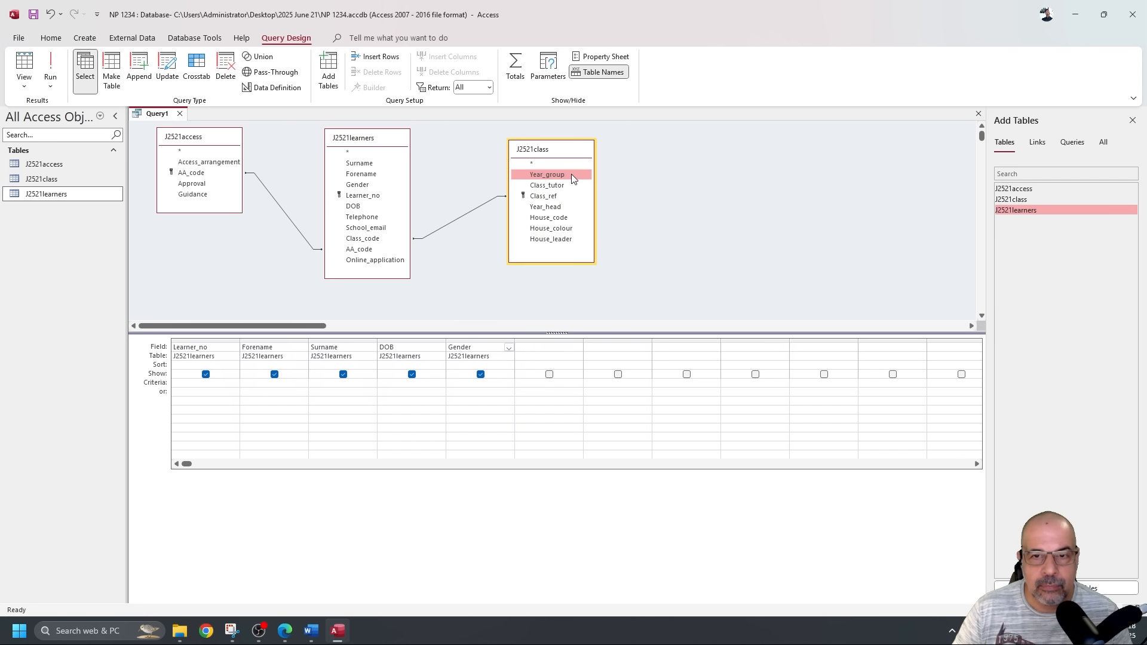
double_click(571, 174)
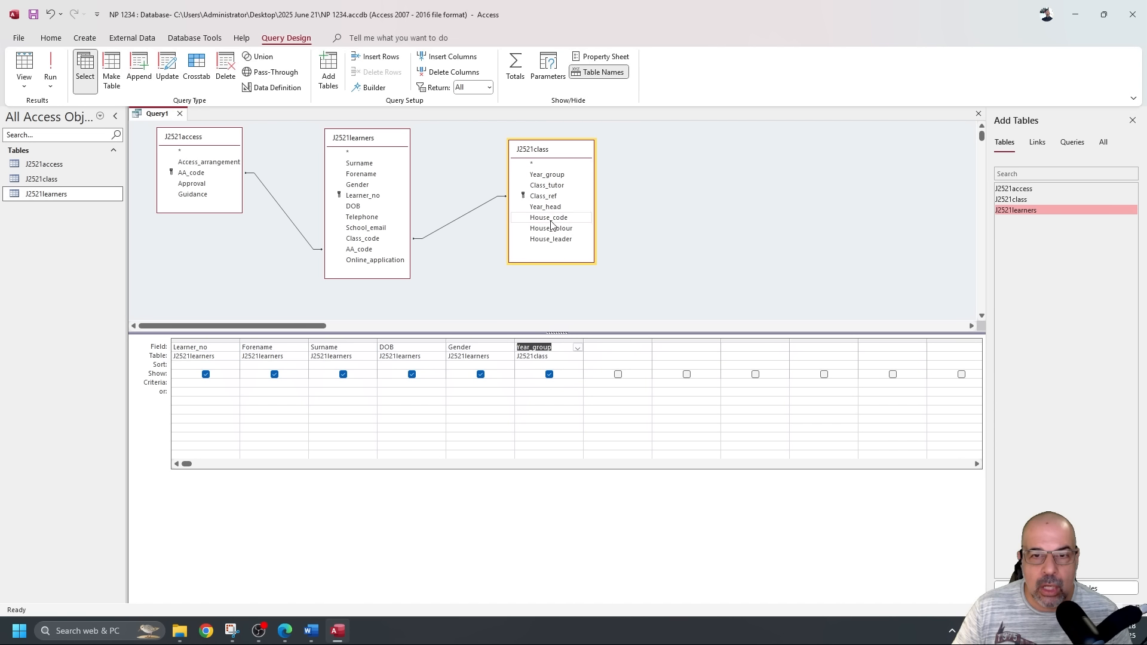
double_click(379, 239)
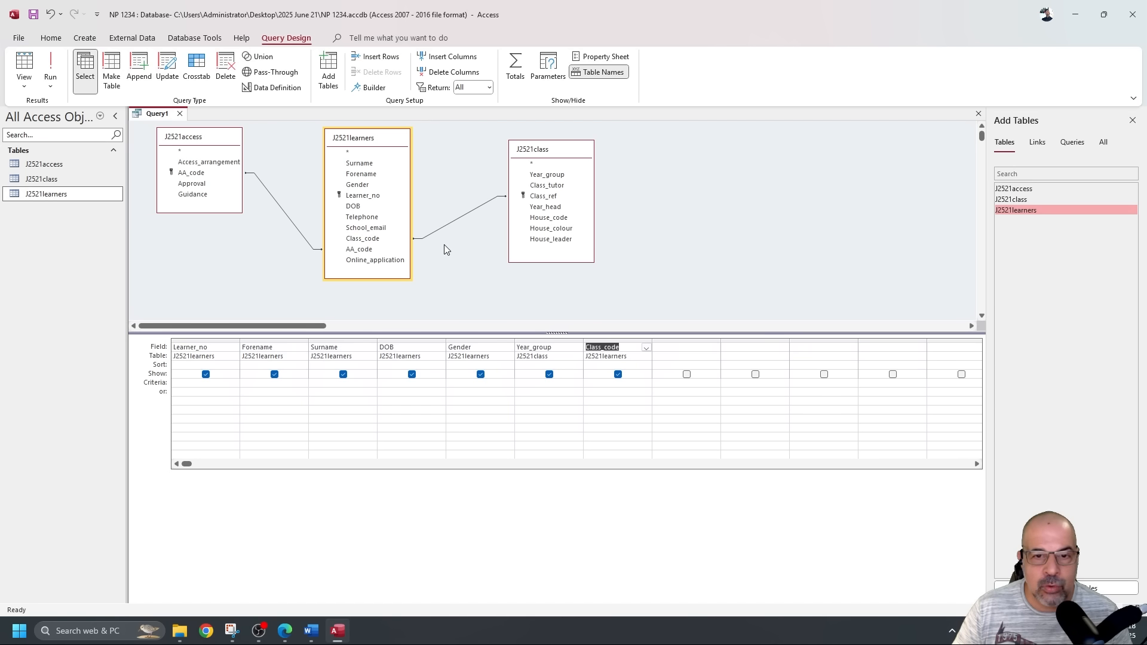
left_click(222, 164)
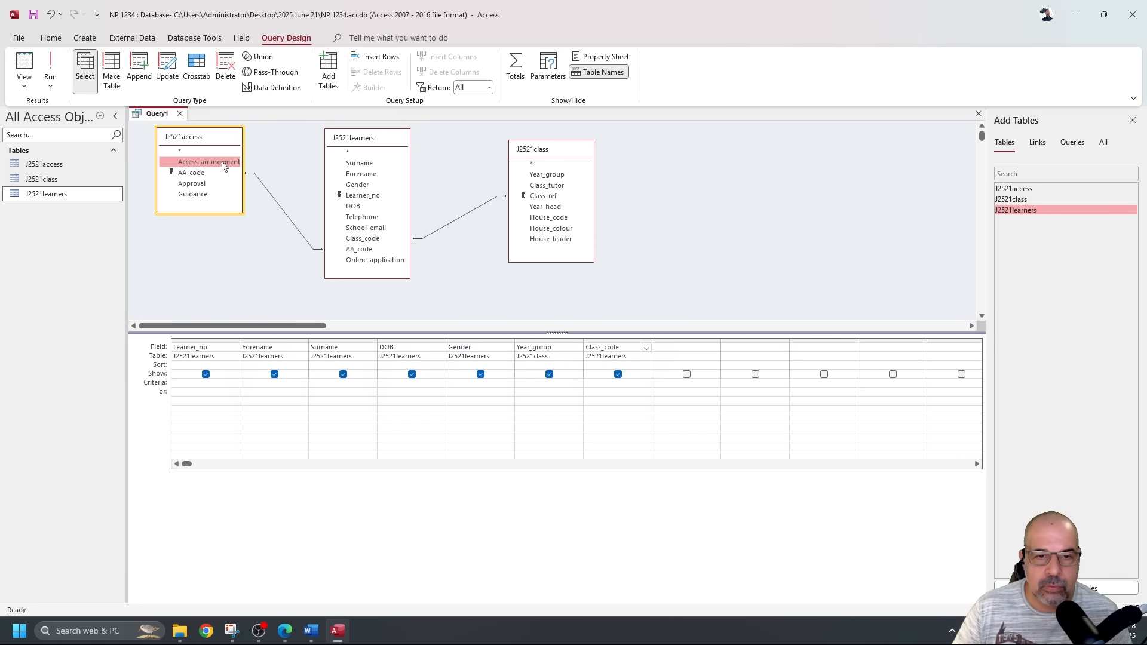
double_click(222, 164)
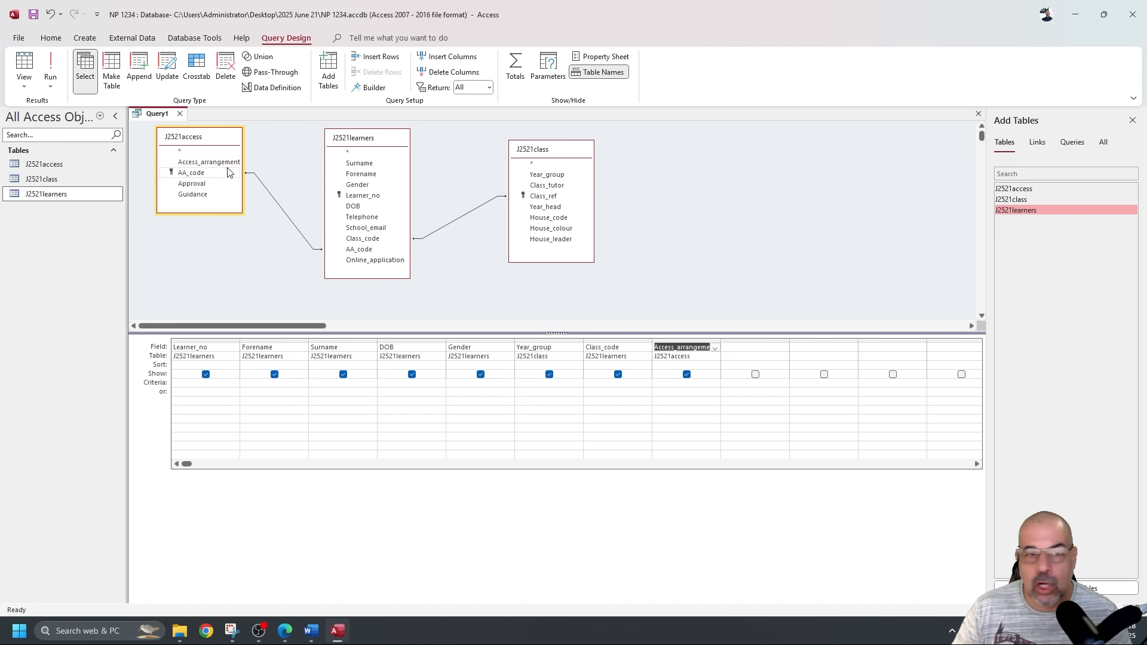
double_click(389, 261)
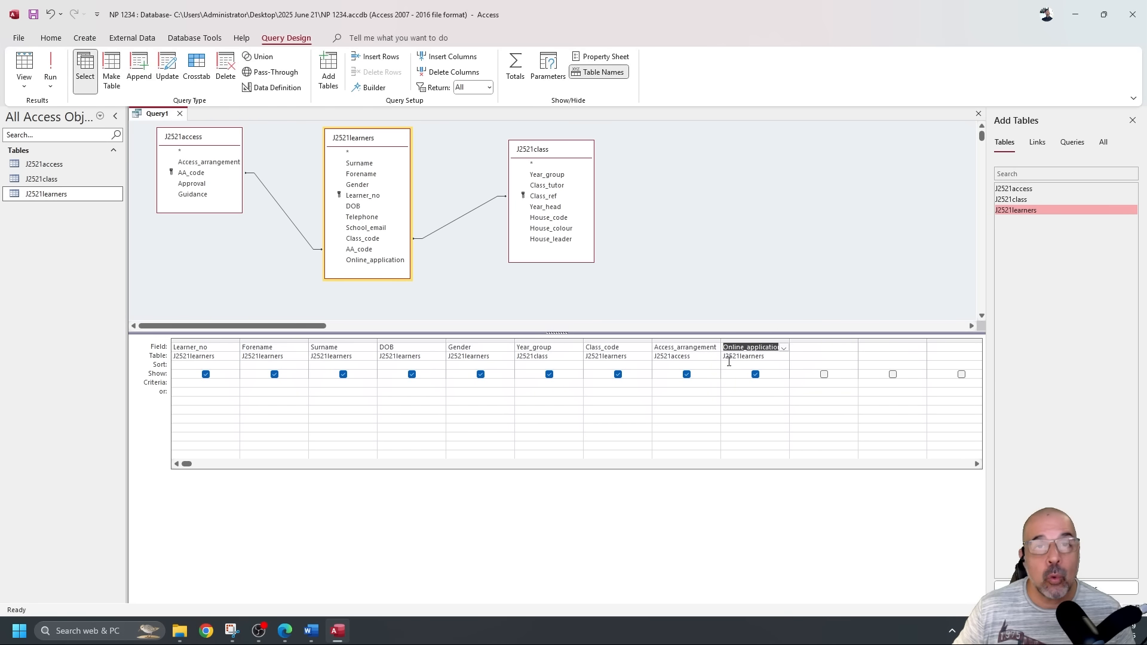
Highlight the 'Gender is Female' and Access_arrangement criteria lines of question 20 in the exam PDF.
key("alt+Tab")
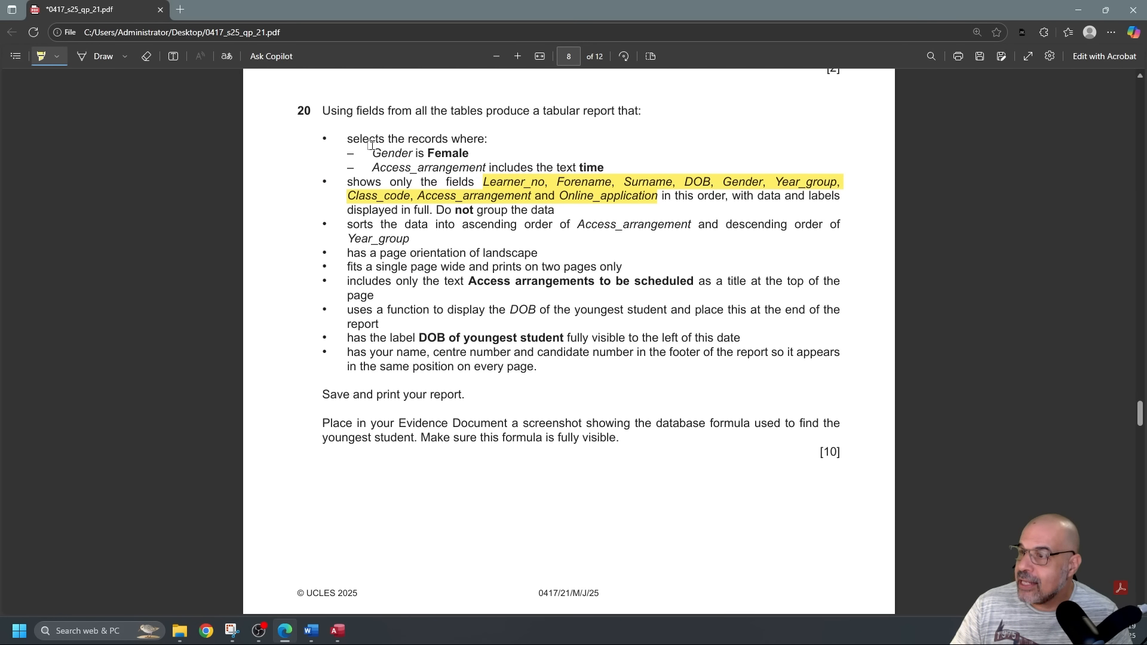
mouse_move(368, 154)
left_mouse_down()
mouse_move(500, 153)
mouse_move(468, 156)
left_mouse_up()
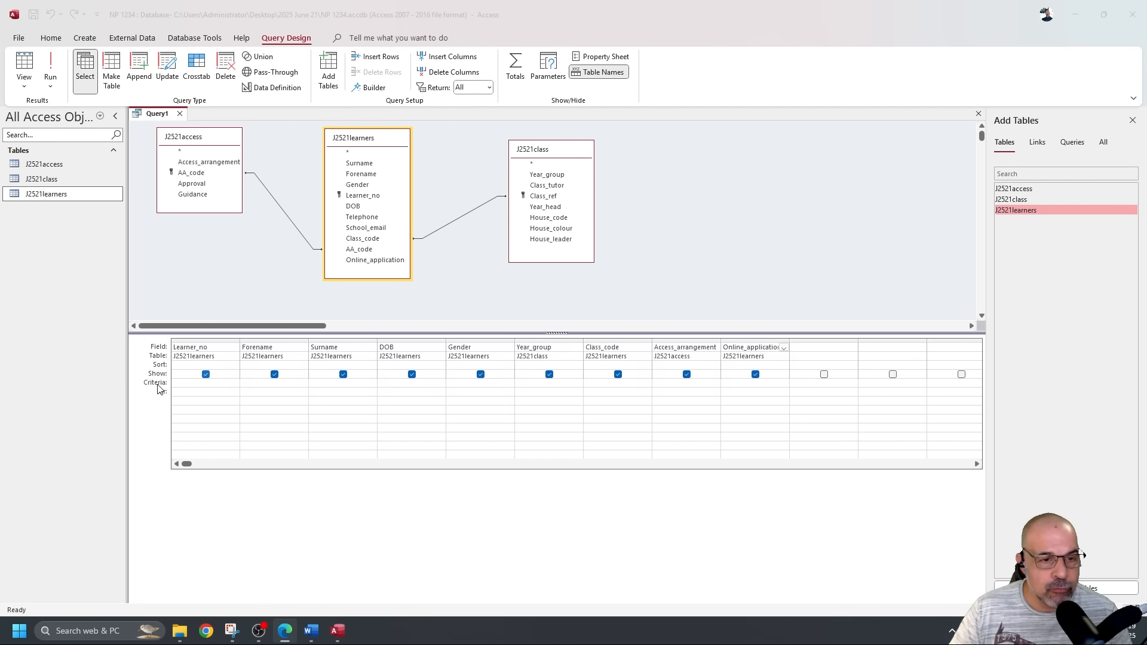
Enter a partial 'Fema' criterion under Gender, then run the query and check the Gender values.
left_click(471, 384)
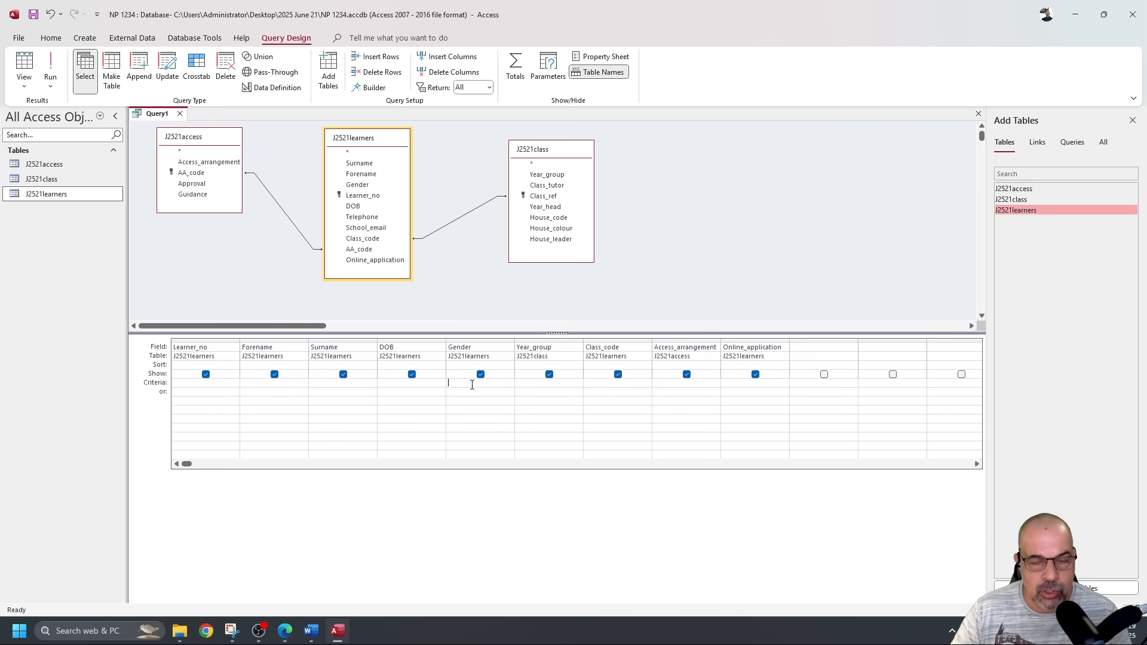
type("Fema")
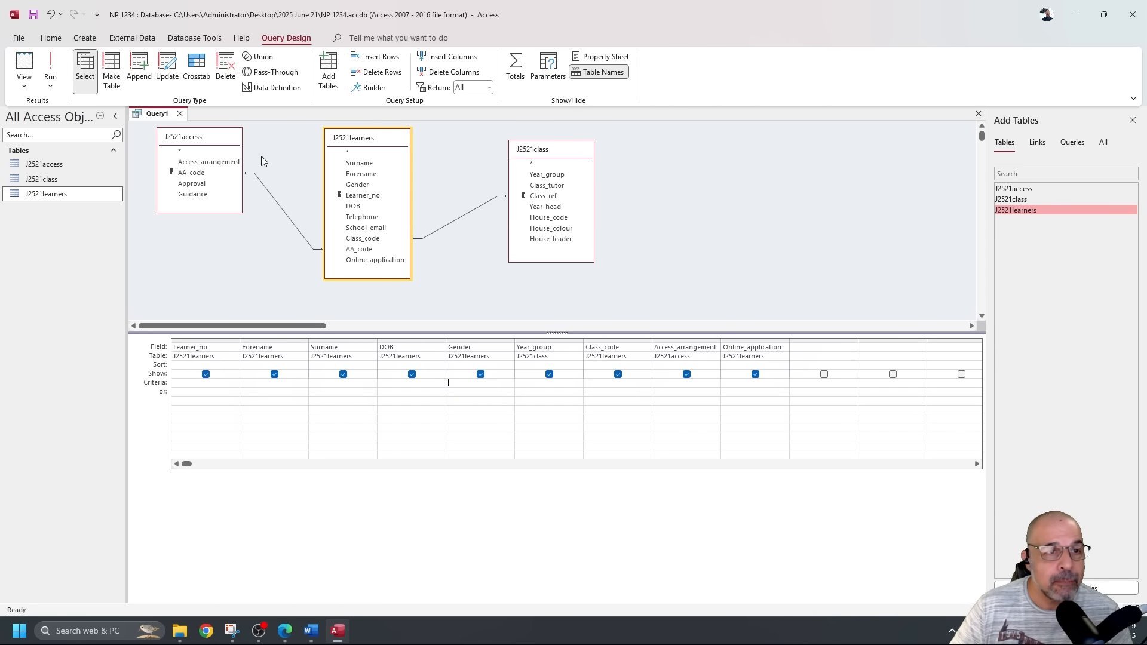
left_click(50, 67)
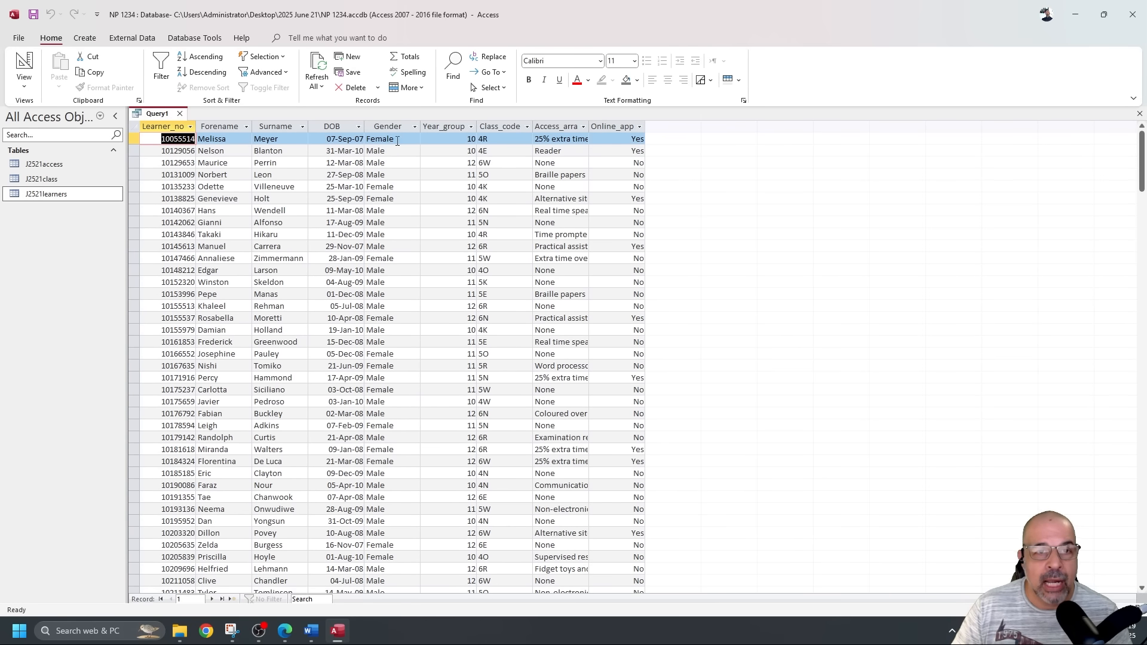
left_click(390, 126)
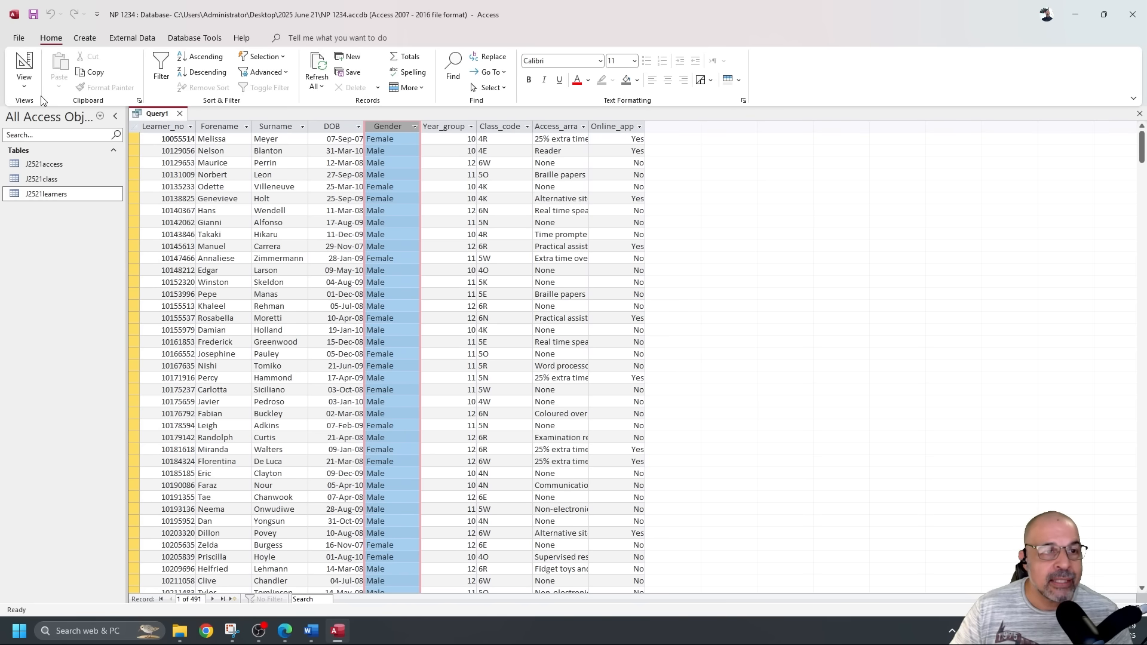
left_click(25, 63)
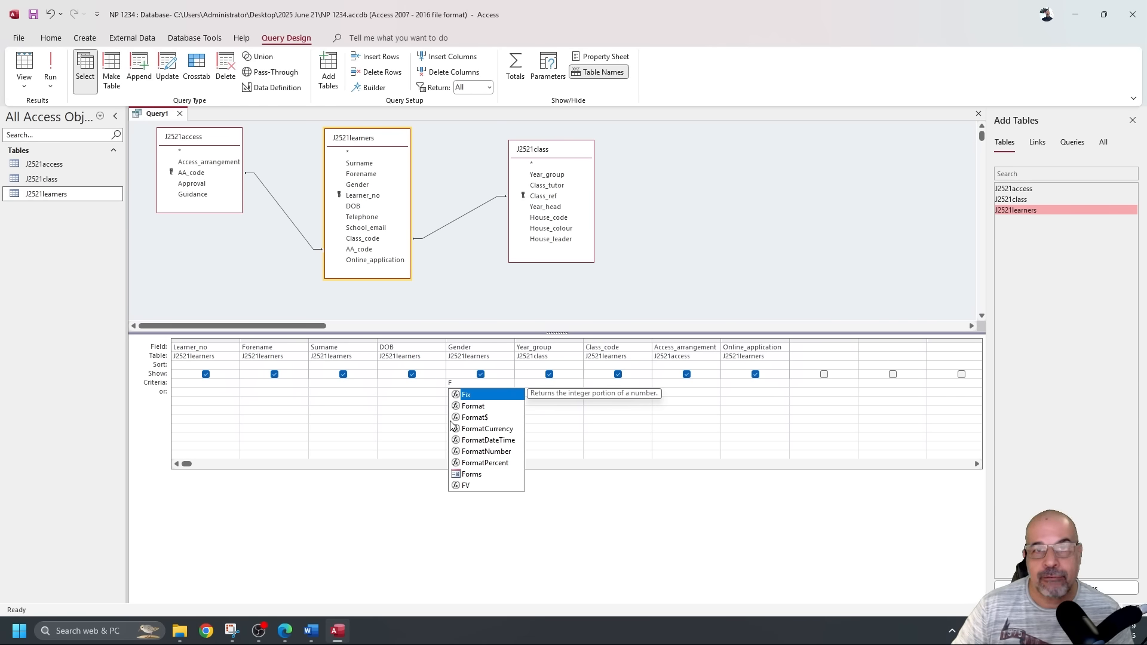
left_click(49, 69)
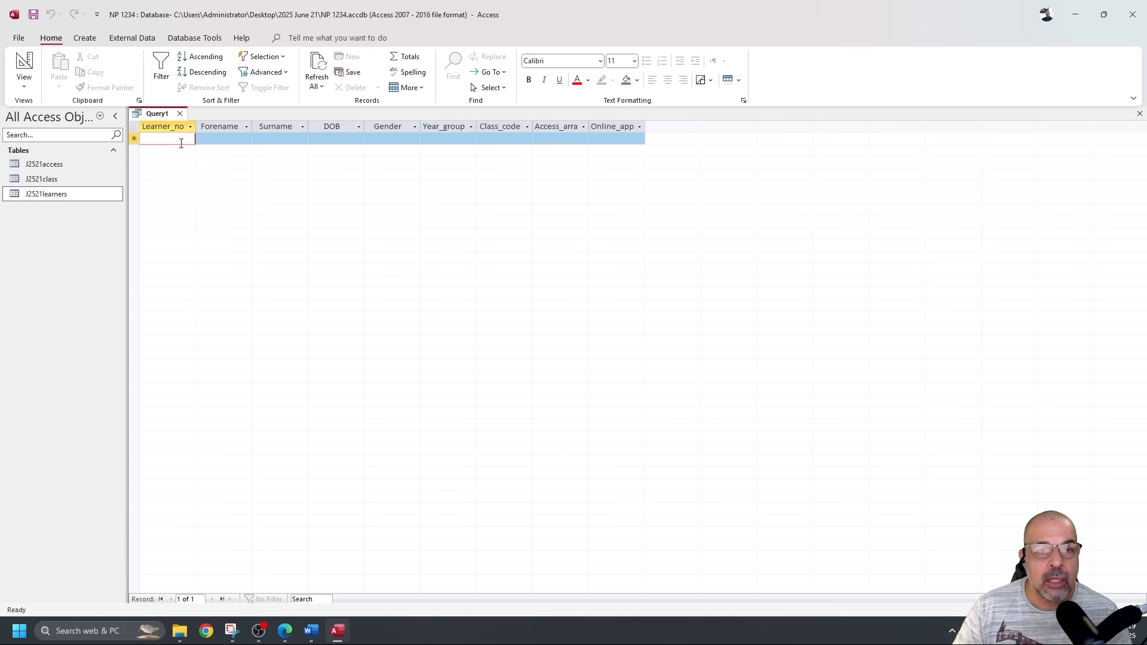
left_click(24, 64)
Replace the Gender criterion with Female and confirm the query returns 291 female learners.
left_click_drag(466, 380, 433, 376)
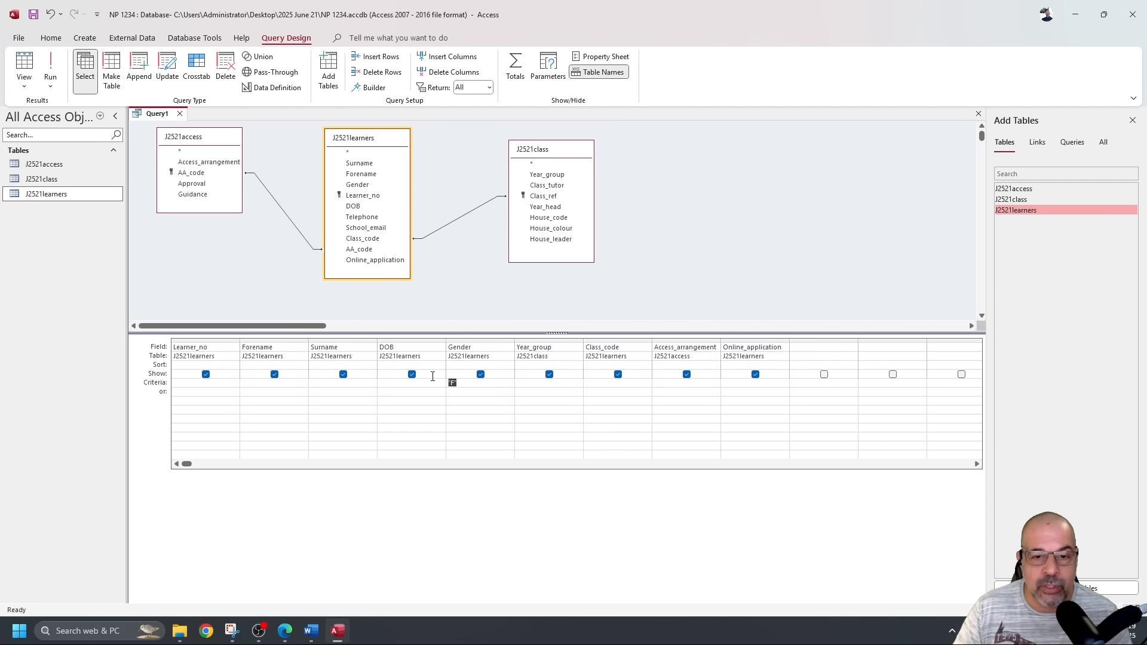
type("Female")
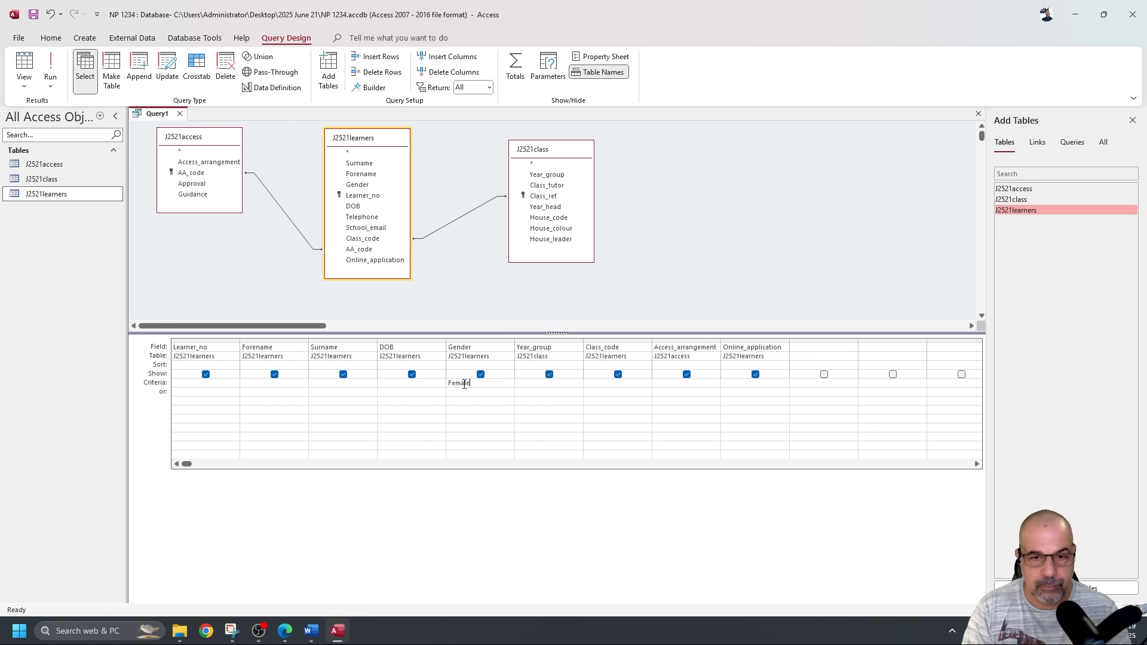
left_click(50, 66)
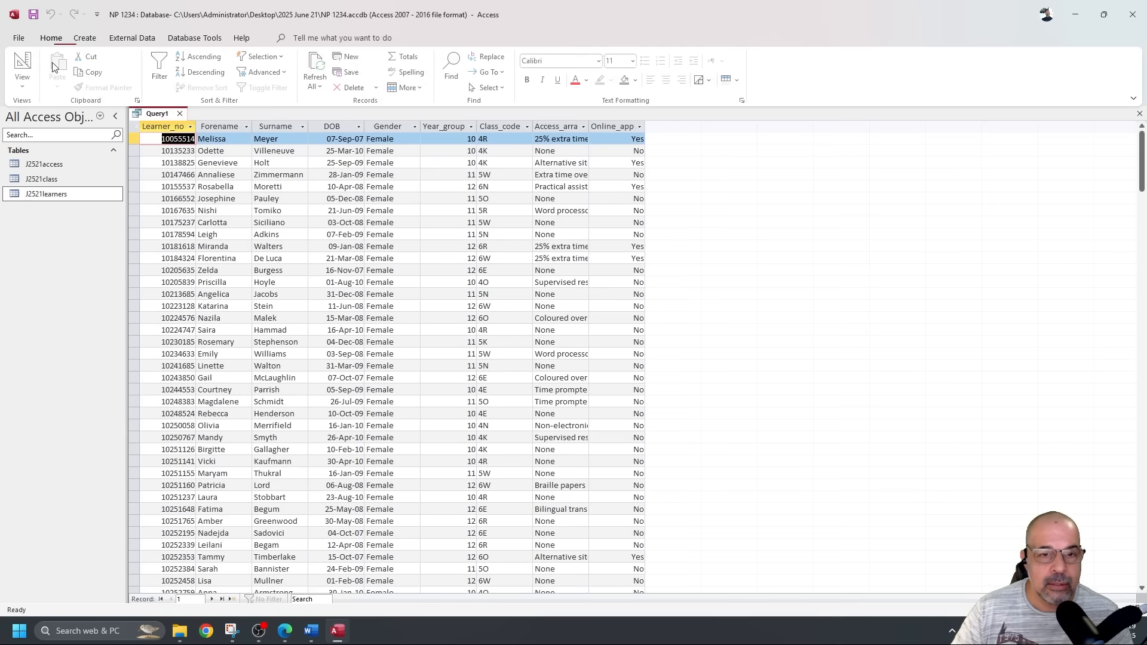
left_click(383, 128)
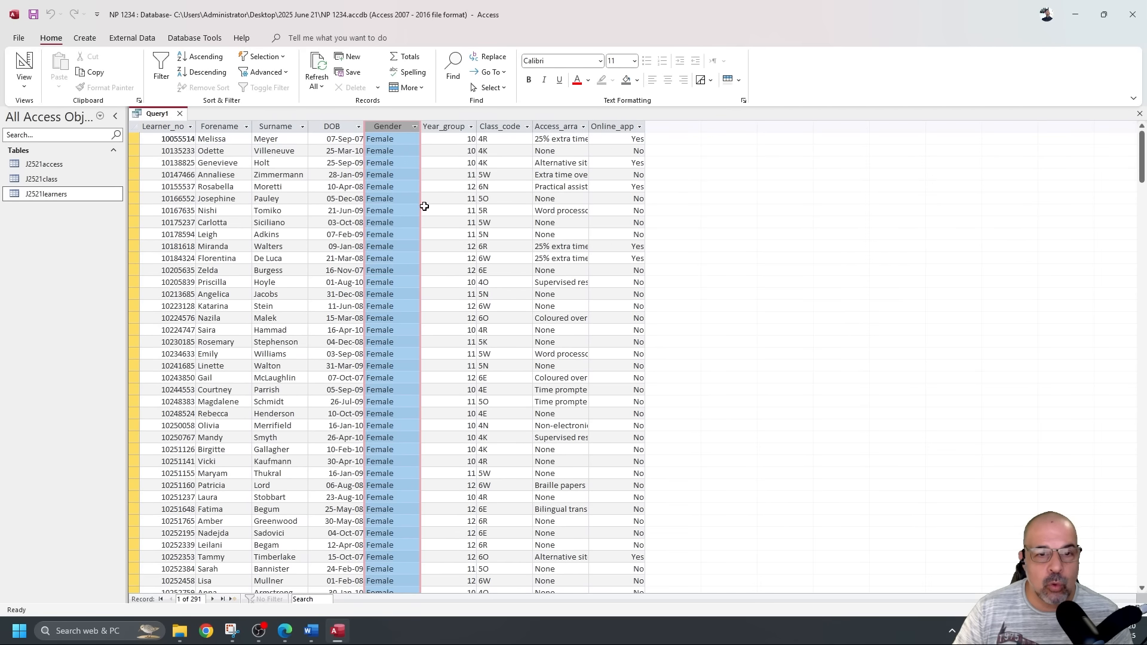
scroll(433, 239, "down", 13)
scroll(443, 251, "up", 13)
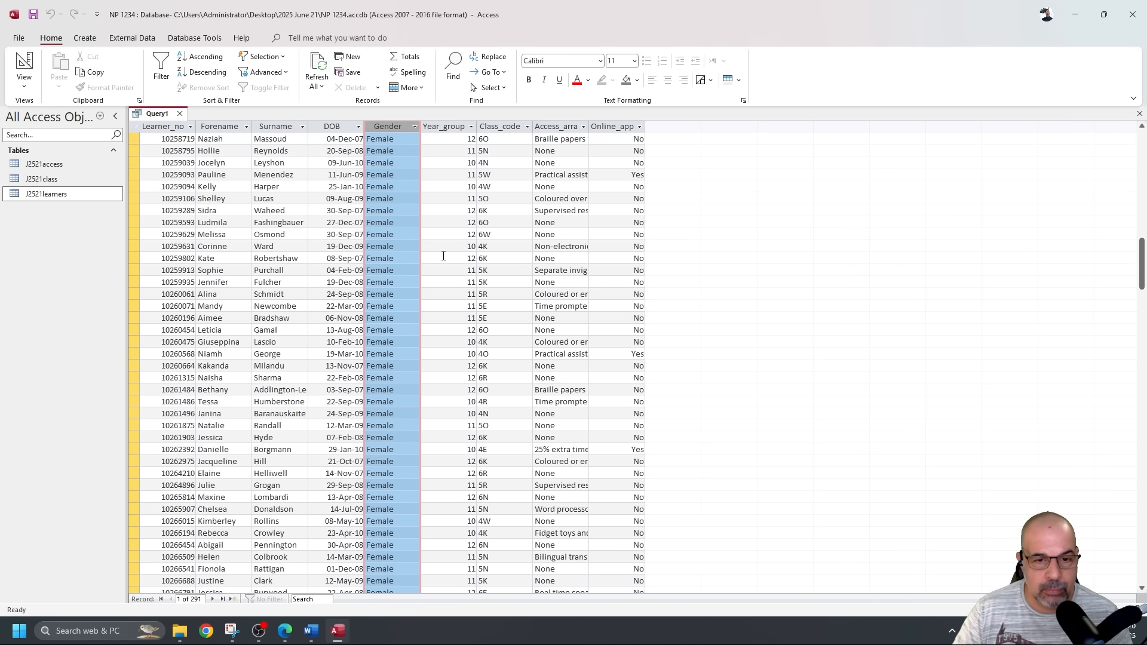
left_click(24, 62)
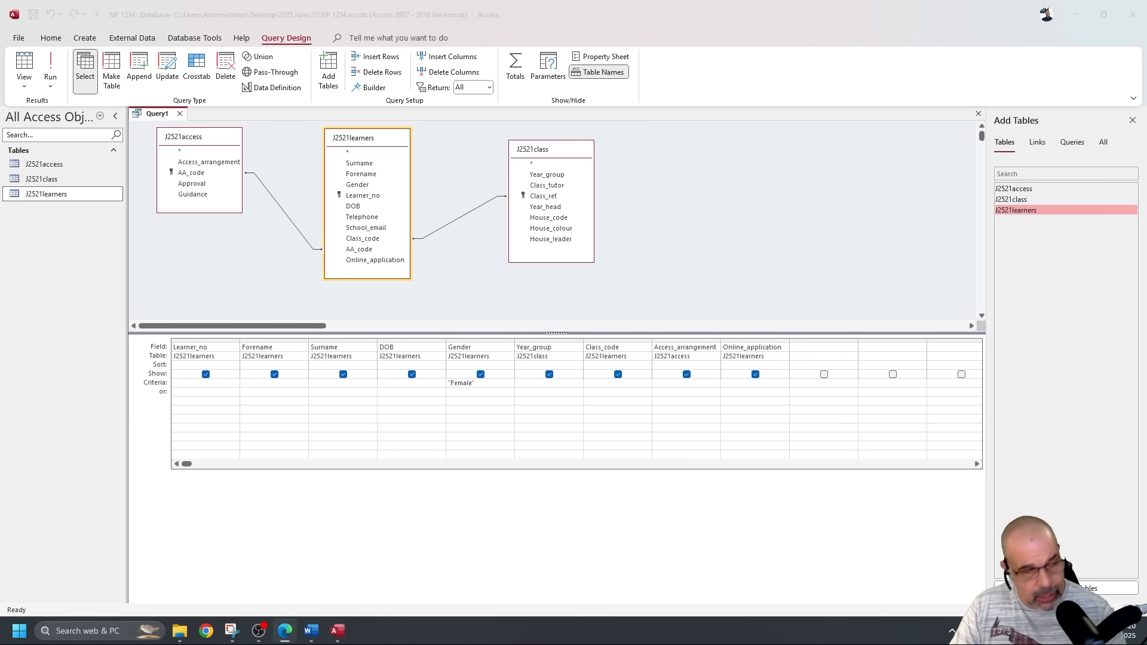
key("alt+Tab")
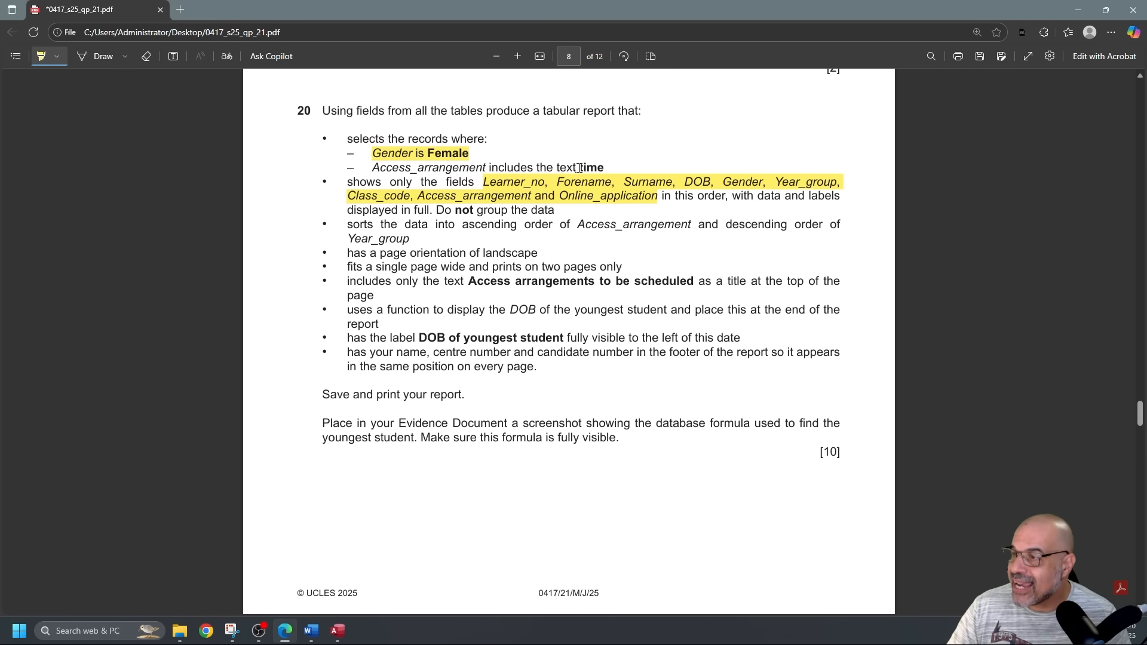
Highlight the word 'time' in question 20's Access_arrangement condition in the PDF.
left_click_drag(577, 167, 611, 168)
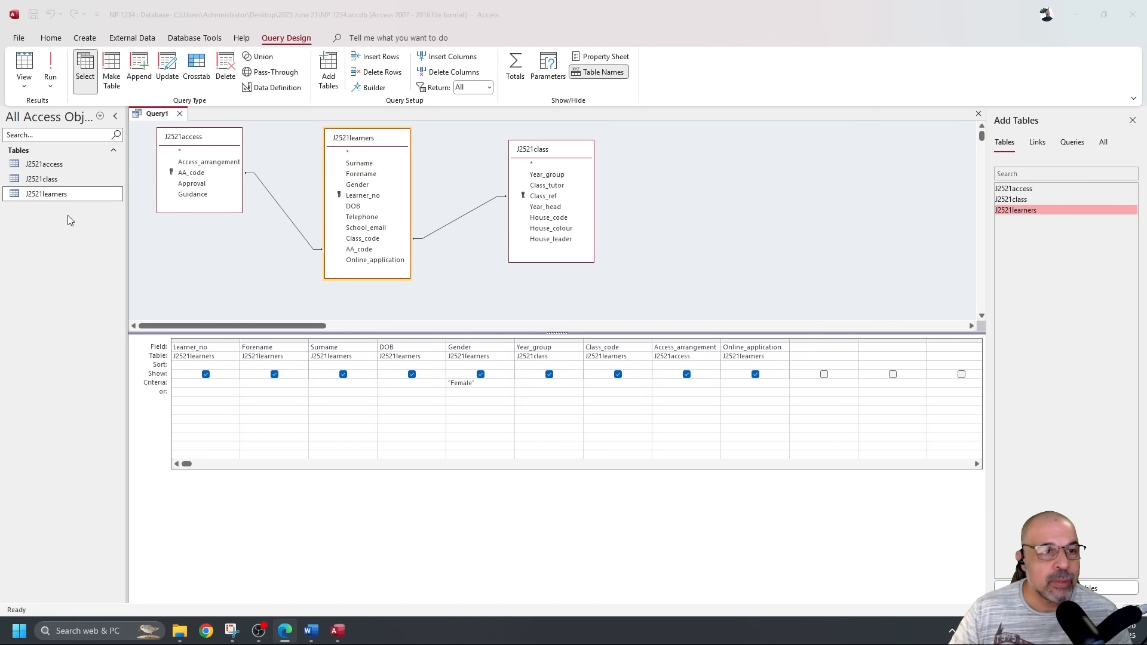
Run the query, widen the Access_arrangement column, and inspect the 'Time prompter' and 'Real time speaker' entries.
left_click(58, 74)
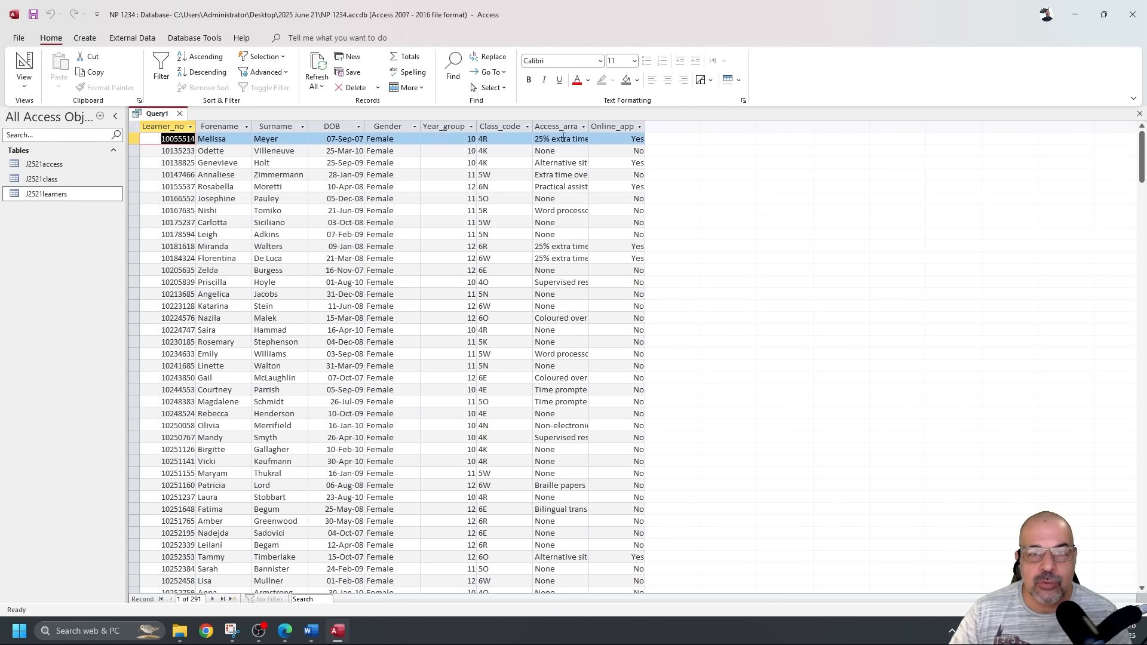
left_click_drag(590, 125, 676, 127)
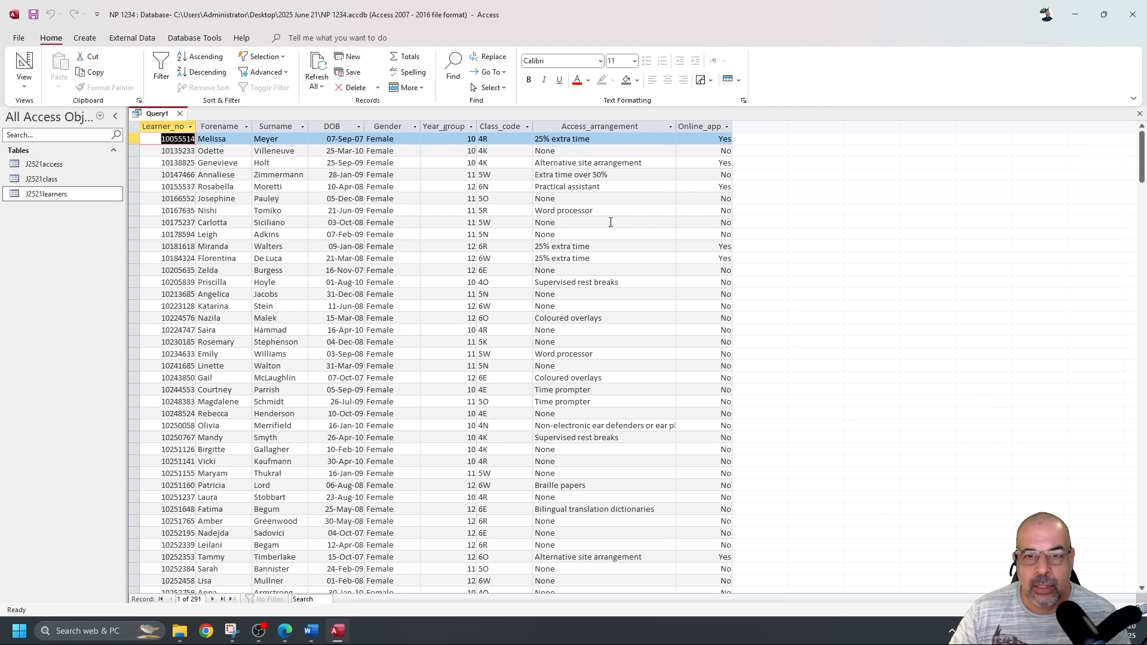
scroll(633, 228, "down", 2)
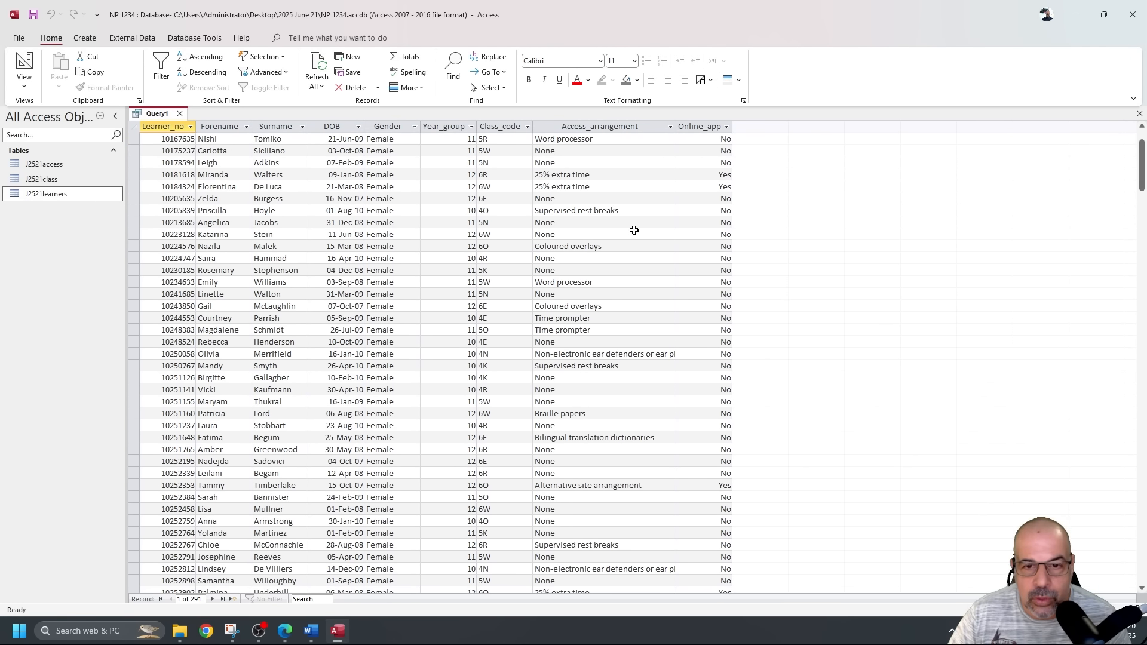
left_click(559, 320)
double_click(548, 322)
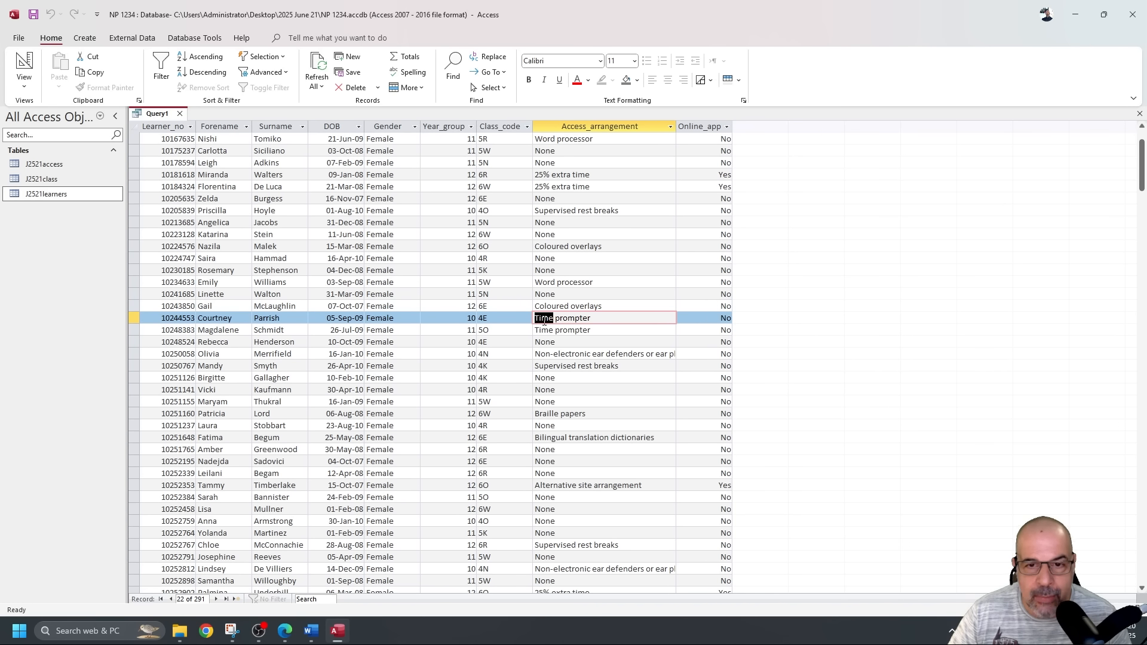
scroll(544, 320, "down", 20)
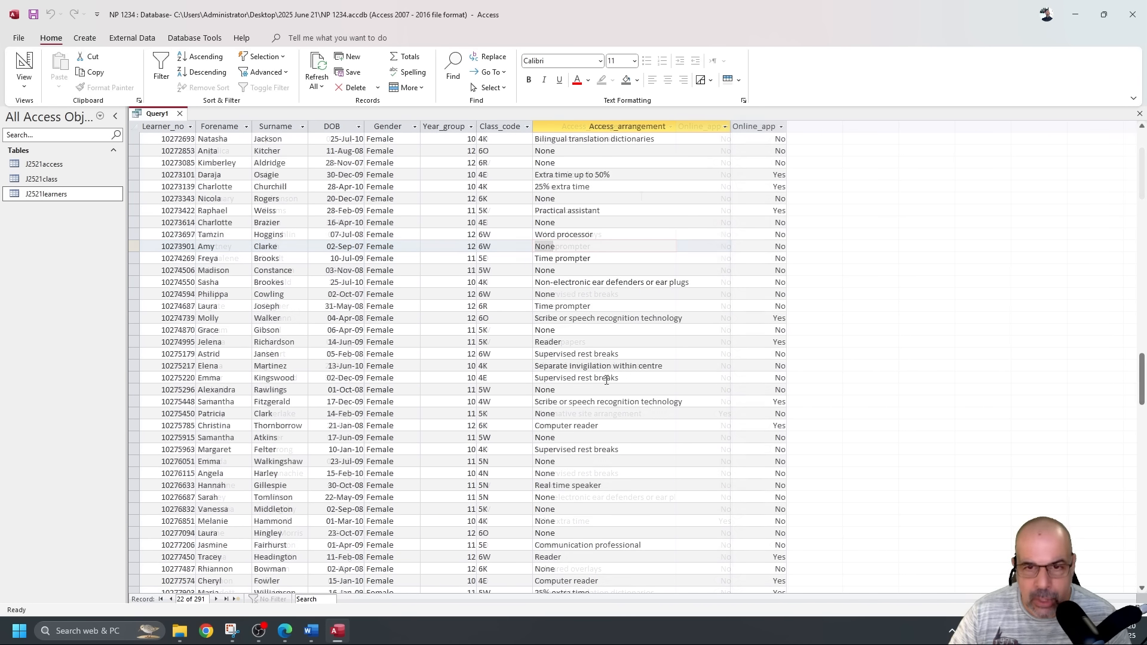
double_click(560, 485)
scroll(565, 418, "down", 5)
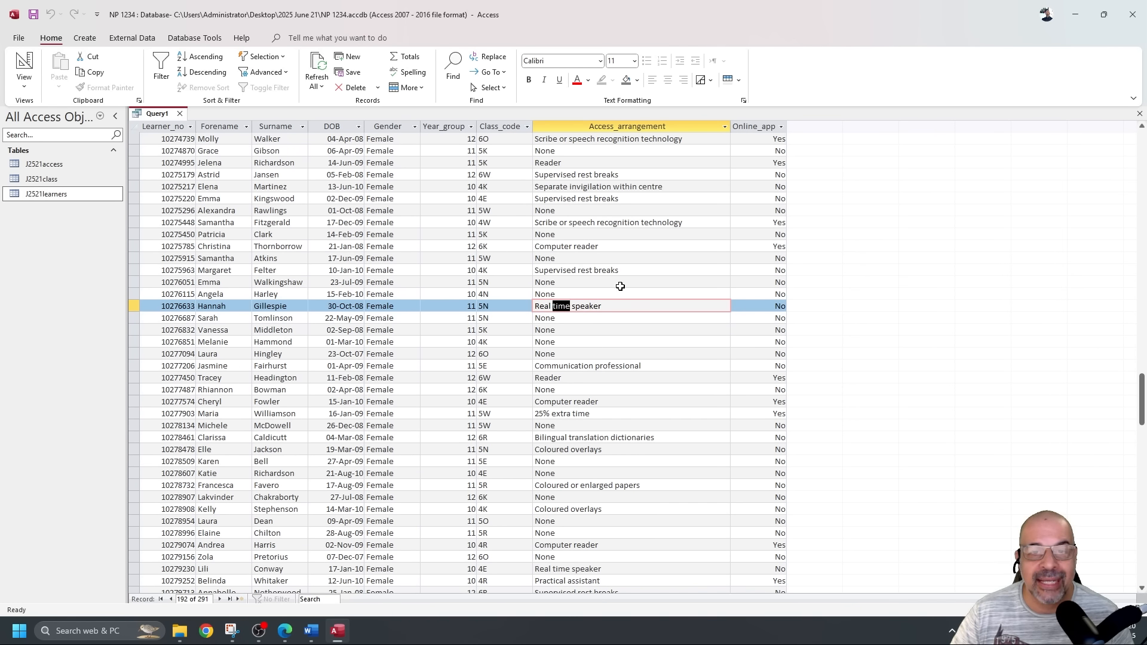
Try 'time' as an Access_arrangement criterion, run it, then delete it to keep only Female.
left_click(24, 63)
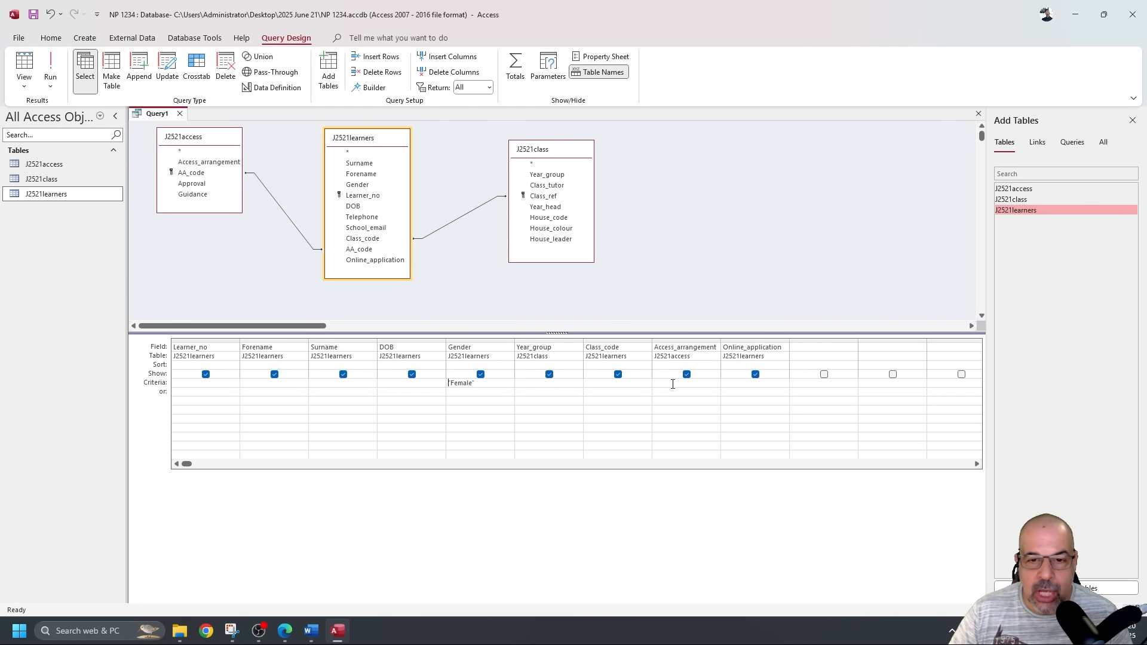
left_click(653, 383)
type("time")
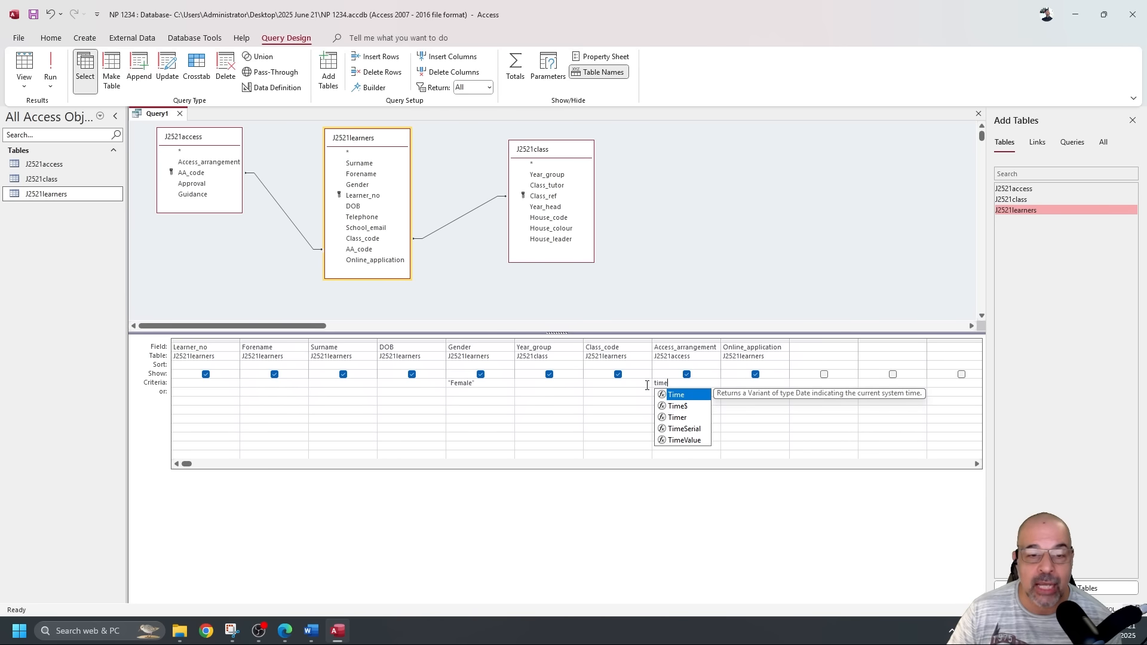
left_click(50, 66)
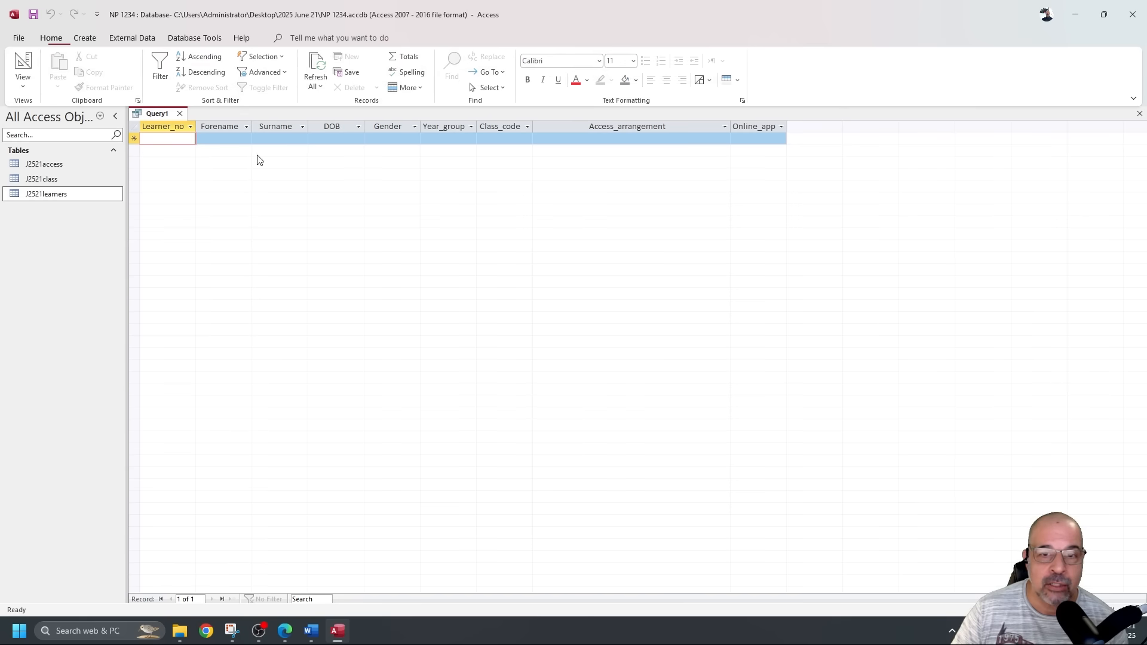
left_click(24, 63)
left_click_drag(676, 383, 635, 385)
key("Delete")
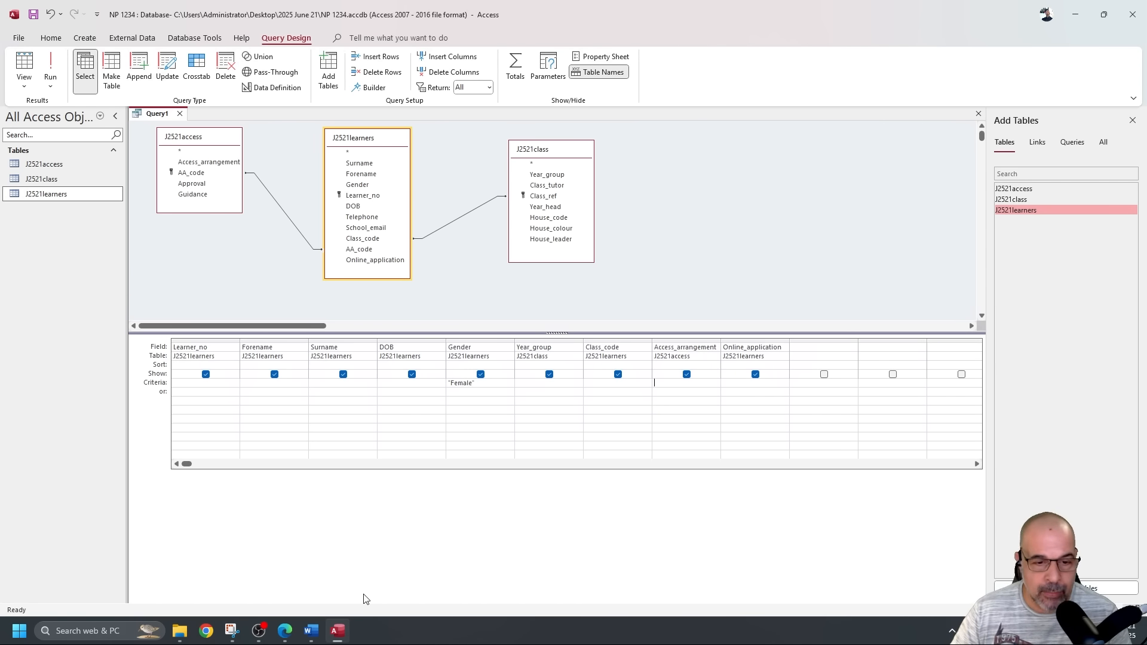
left_click(311, 631)
Type like "time" on the line beneath the 'Step 20 evidence:' heading in EVIDENCE1234.docx.
scroll(373, 406, "down", 5)
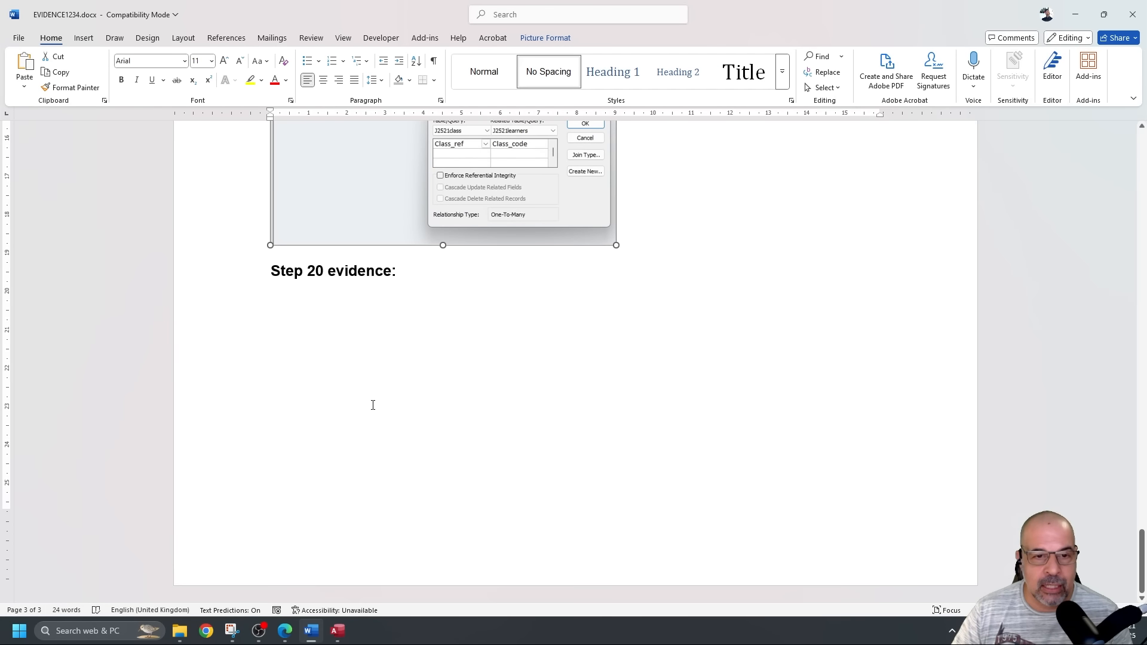
scroll(373, 406, "up", 1)
left_click(336, 341)
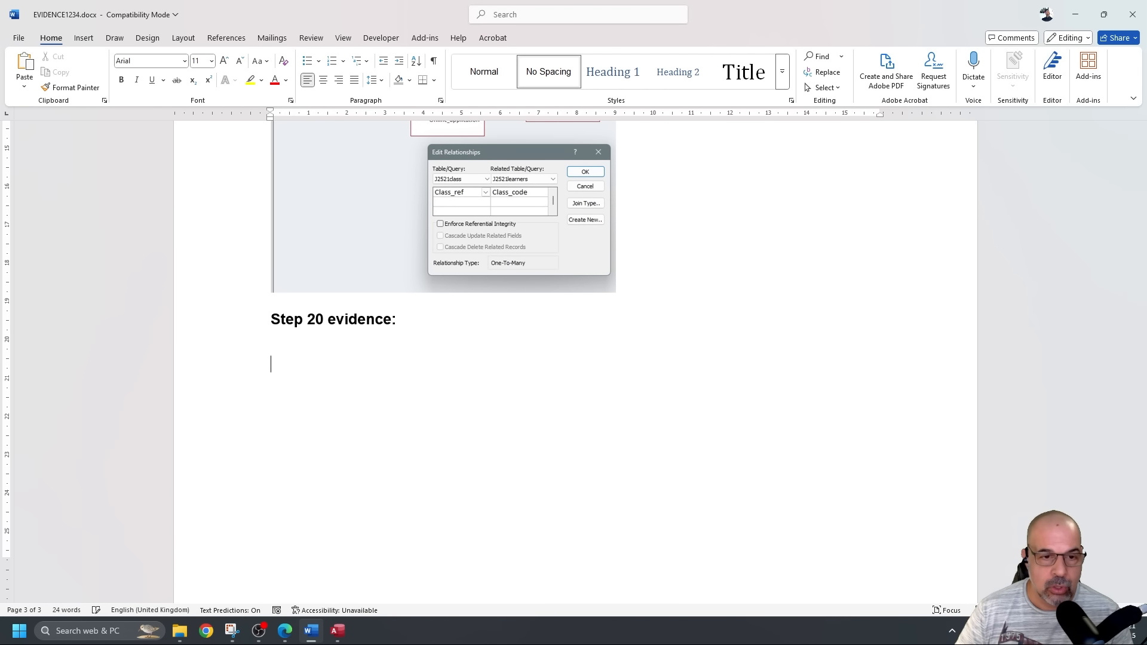
scroll(408, 375, "up", 5, "ctrl")
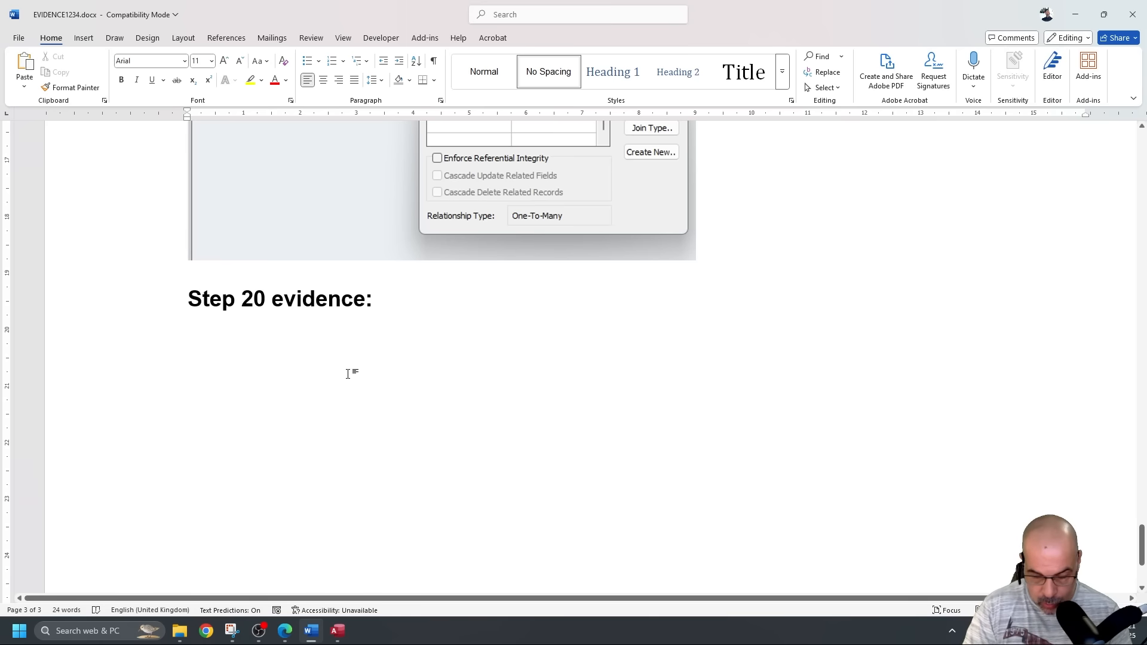
type("like ")
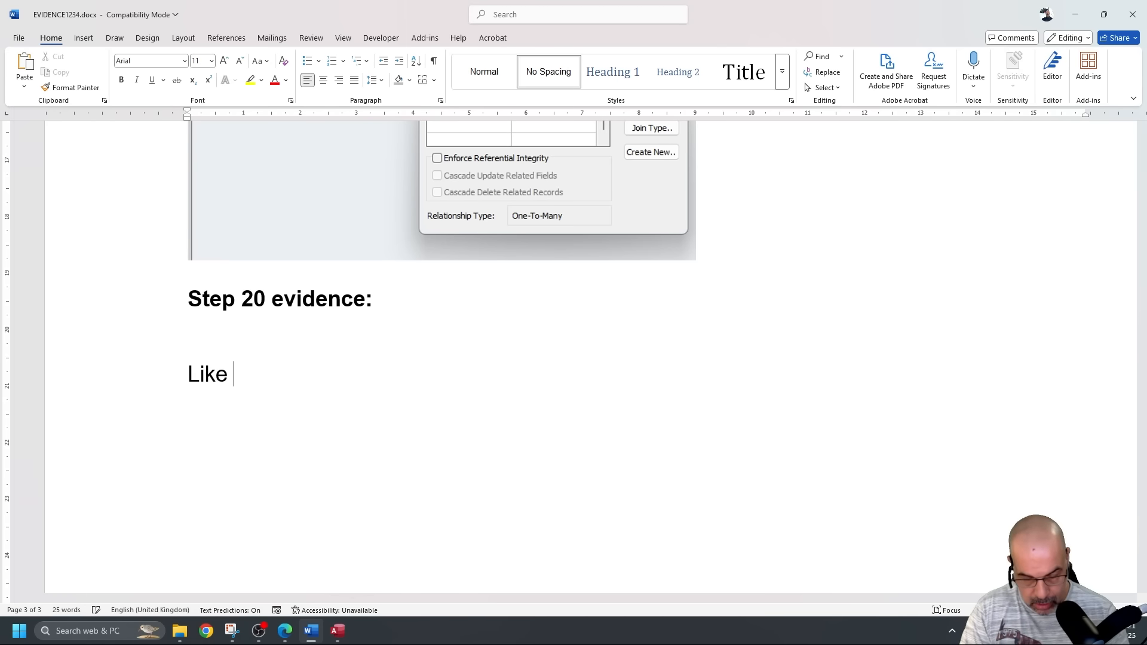
type("\"time\"")
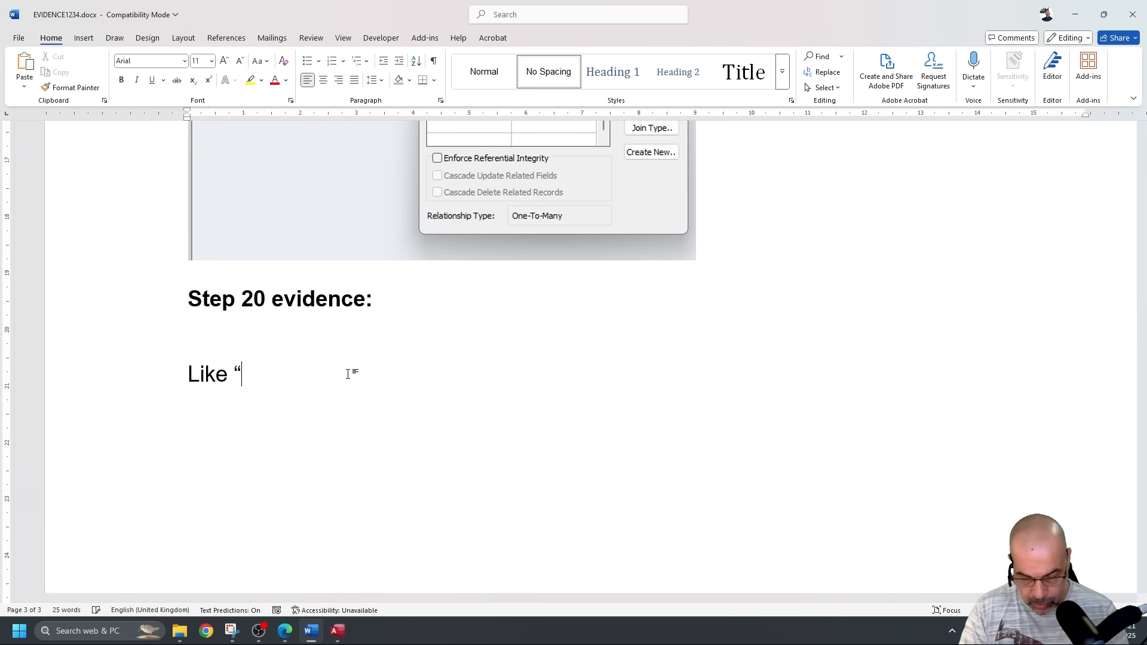
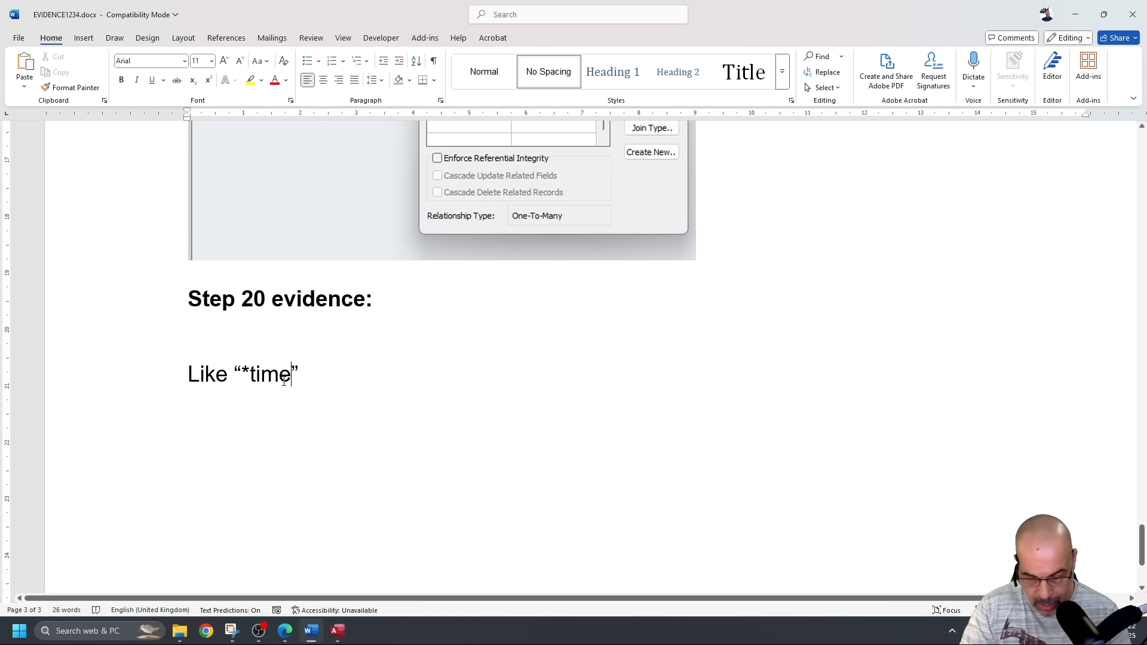
Delete the Like "*time*" note under 'Step 20 evidence:' in EVIDENCE1234.docx, then return to Access.
type("*")
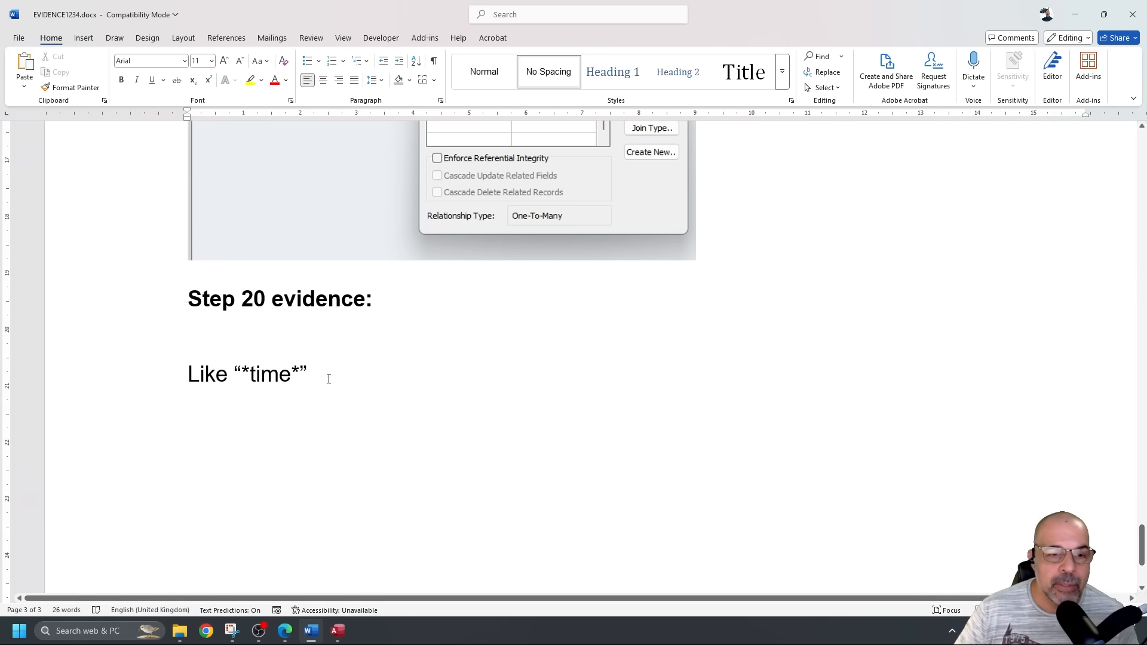
double_click(293, 367)
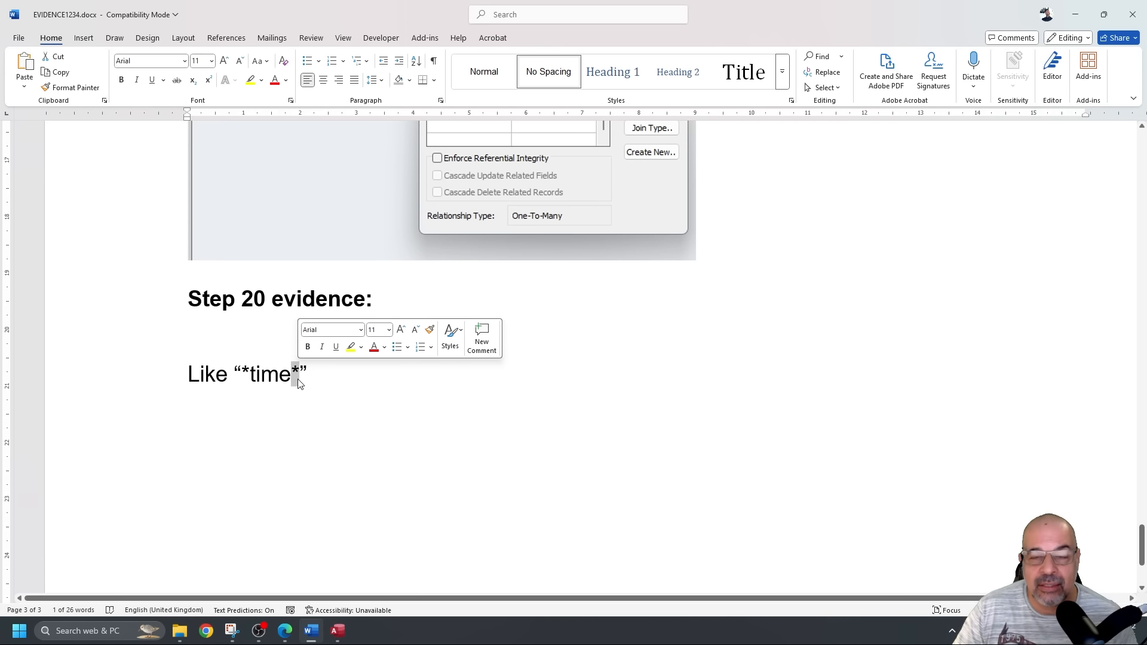
left_click_drag(335, 366, 188, 373)
key("BackSpace")
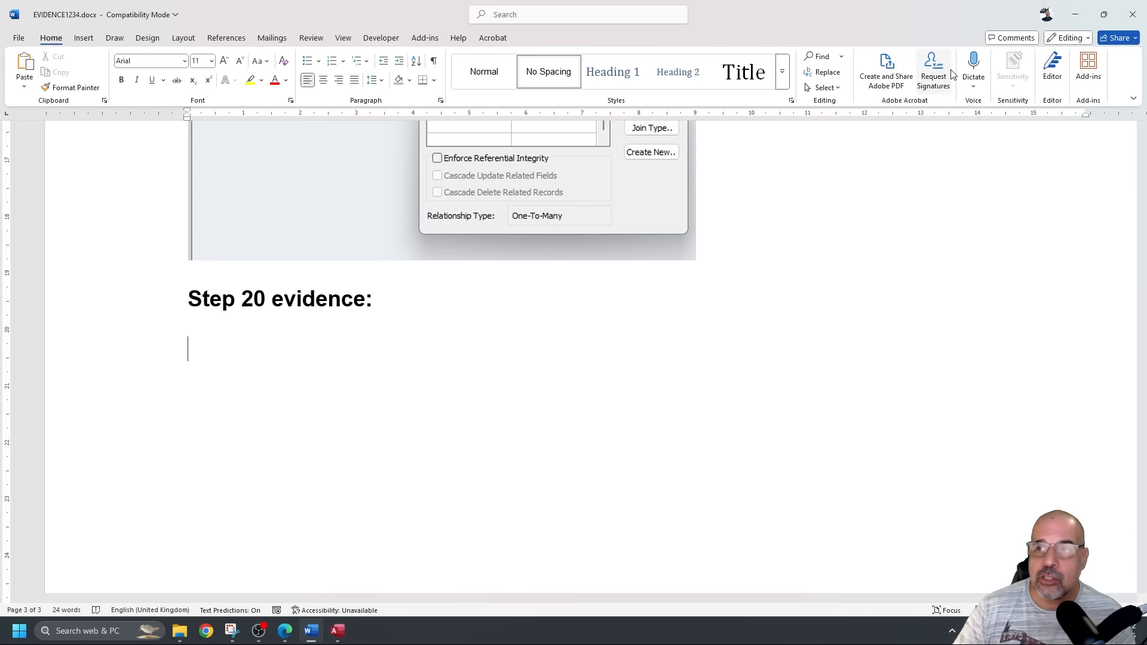
key("alt+Tab")
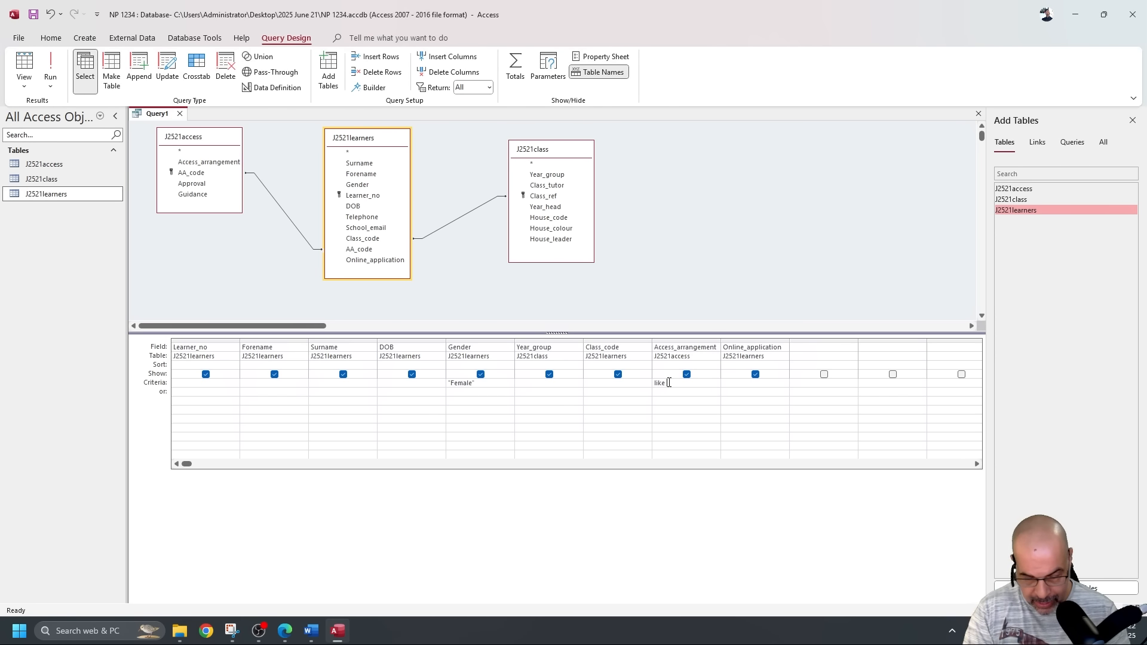
Complete the Access_arrangement criterion as Like "*time*" and run the query.
type("time*")
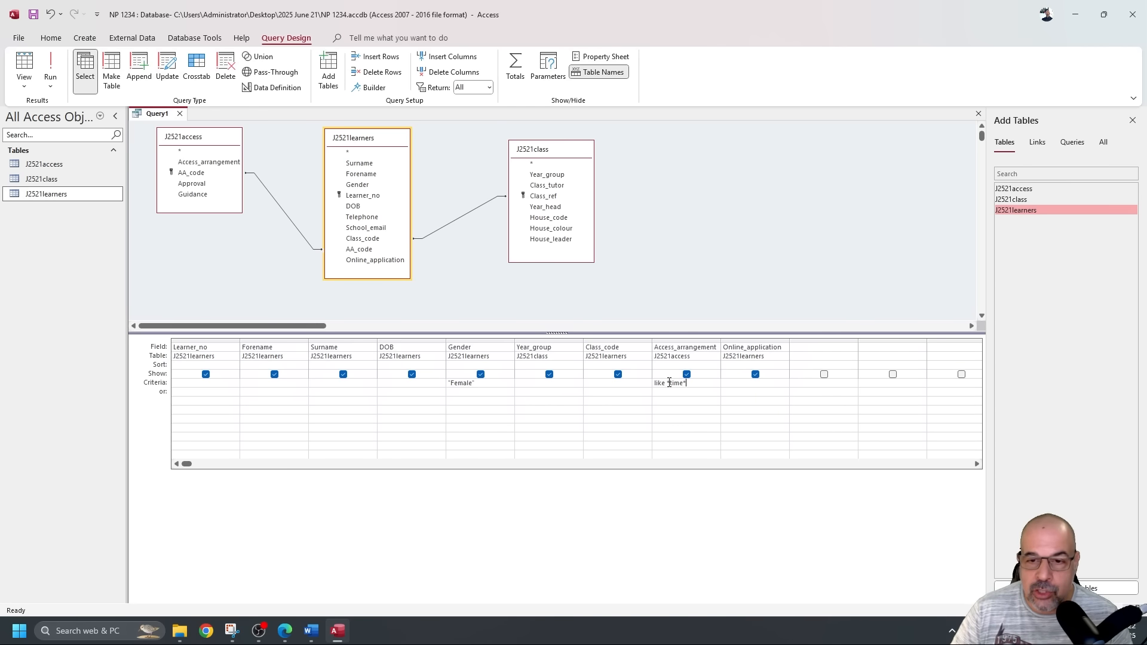
left_click(642, 385)
left_click_drag(705, 386, 661, 382)
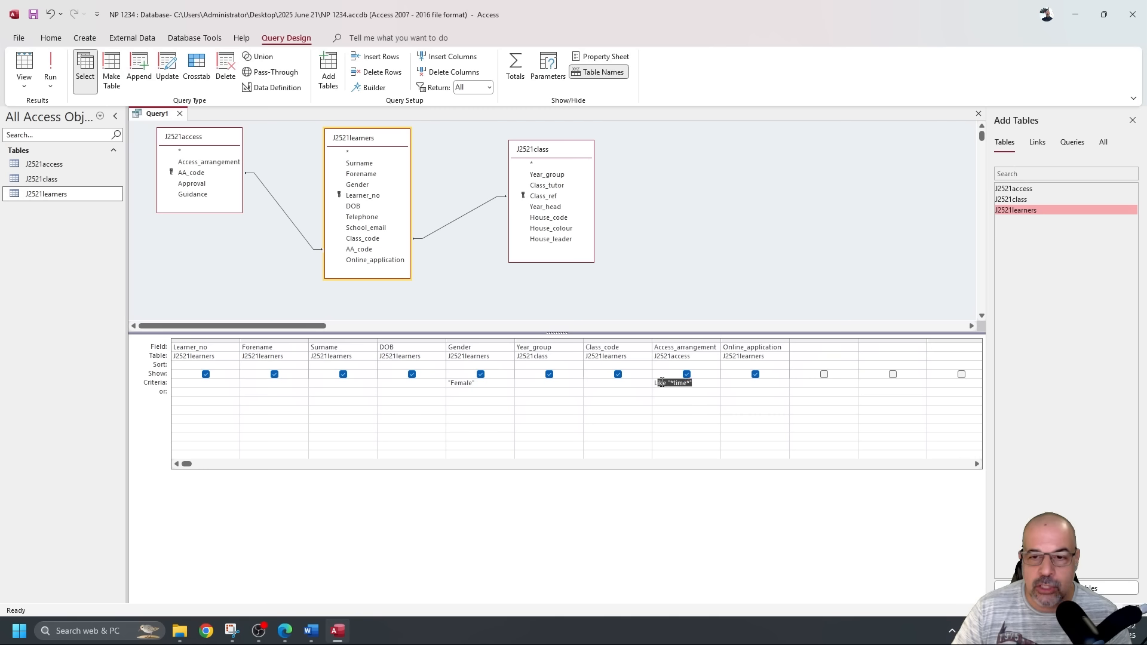
left_click(59, 70)
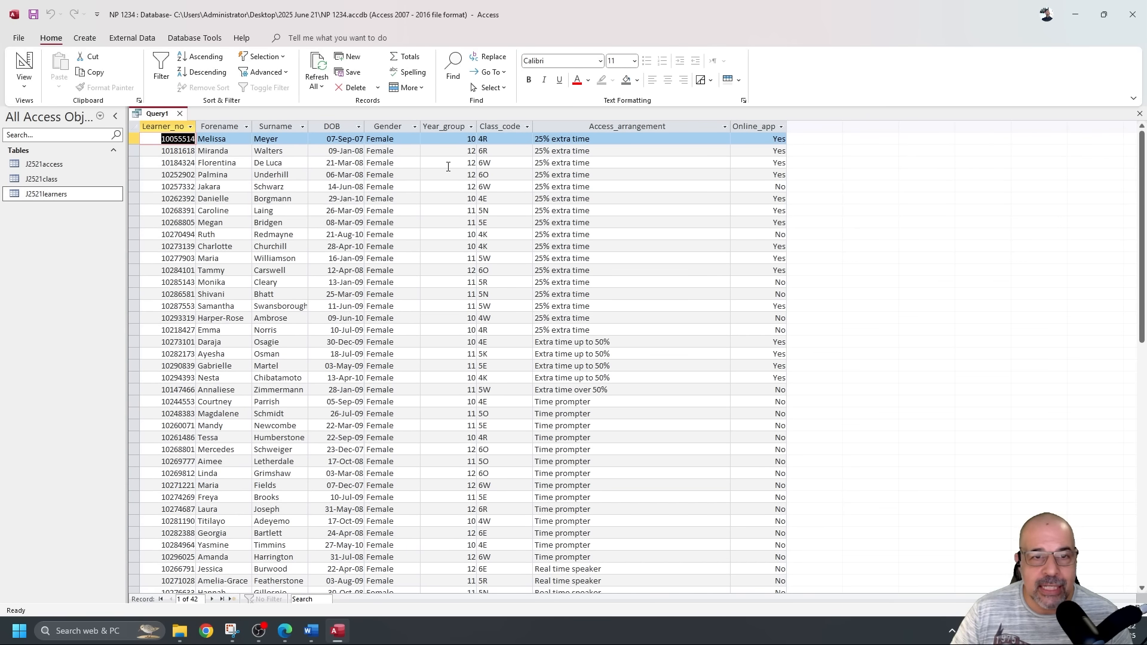
Check the 42 female results for time entries such as 25% extra time, Time prompter and Real time speaker.
left_click(388, 126)
scroll(589, 218, "down", 5)
scroll(587, 216, "up", 5)
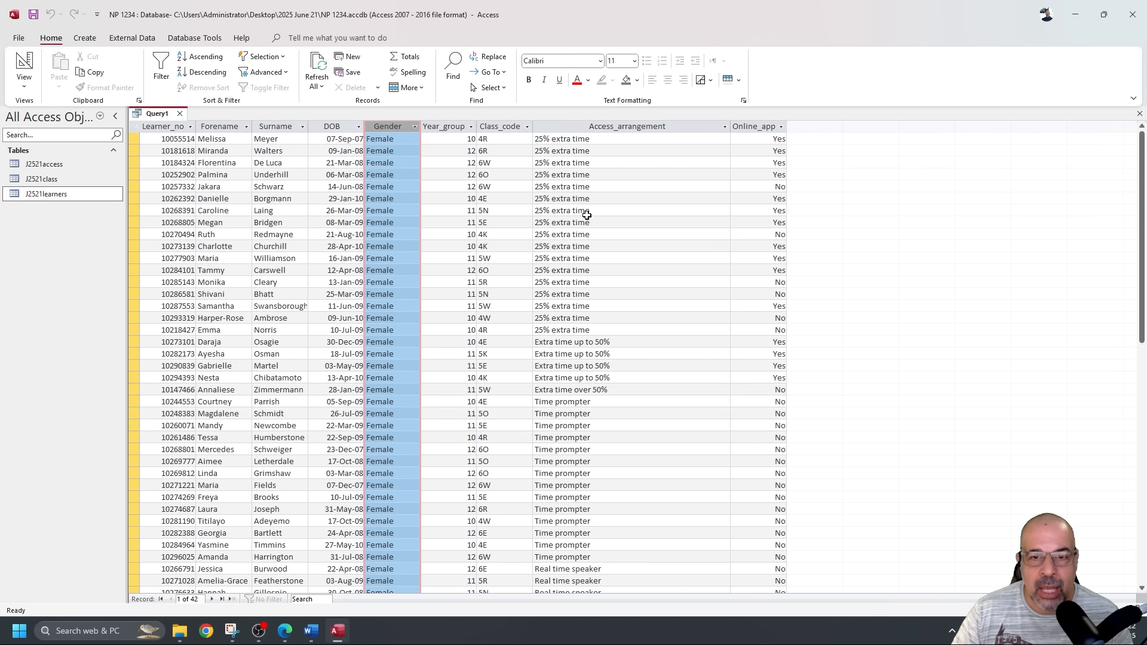
left_click(613, 121)
scroll(582, 188, "down", 4)
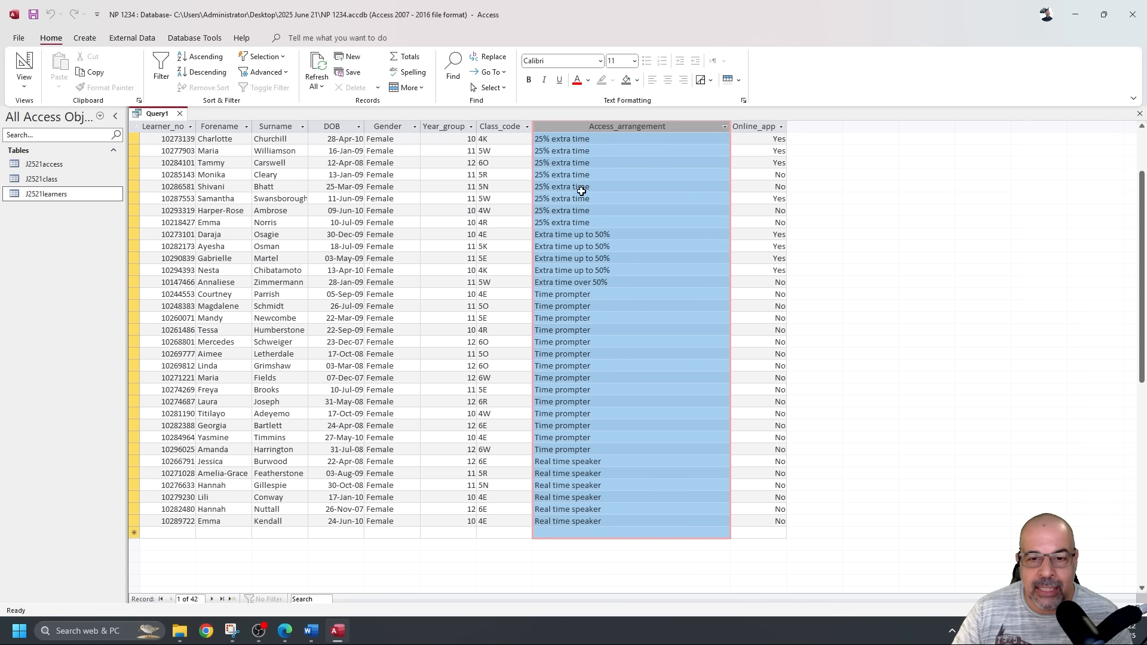
scroll(580, 189, "up", 4)
left_click(579, 189)
left_click(595, 187)
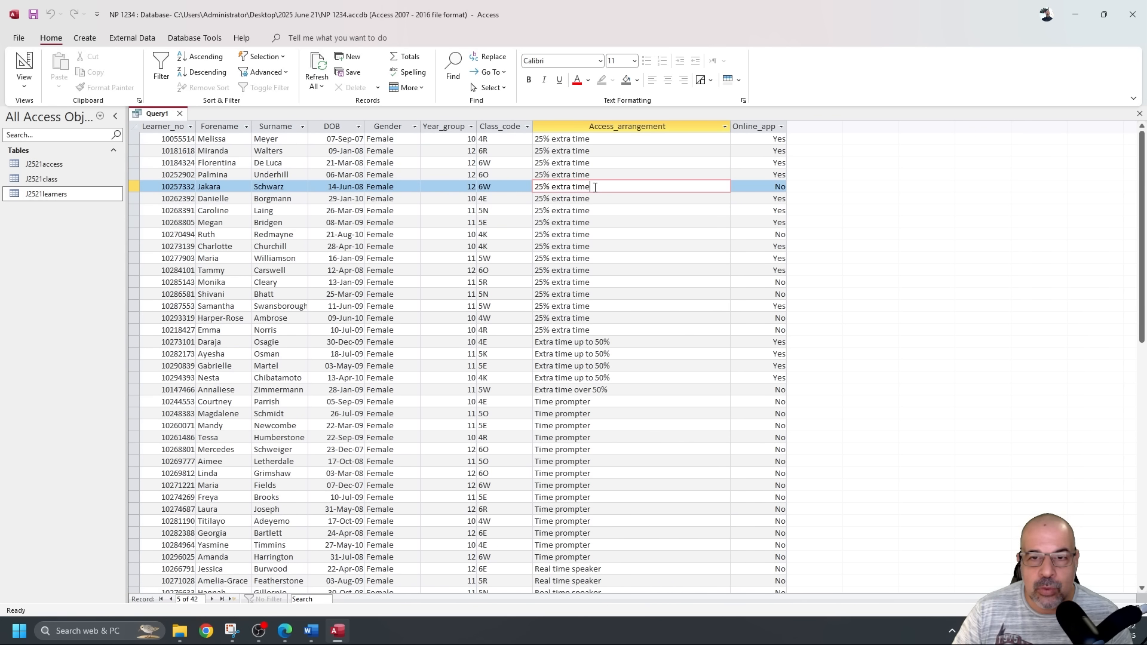
scroll(581, 187, "down", 2)
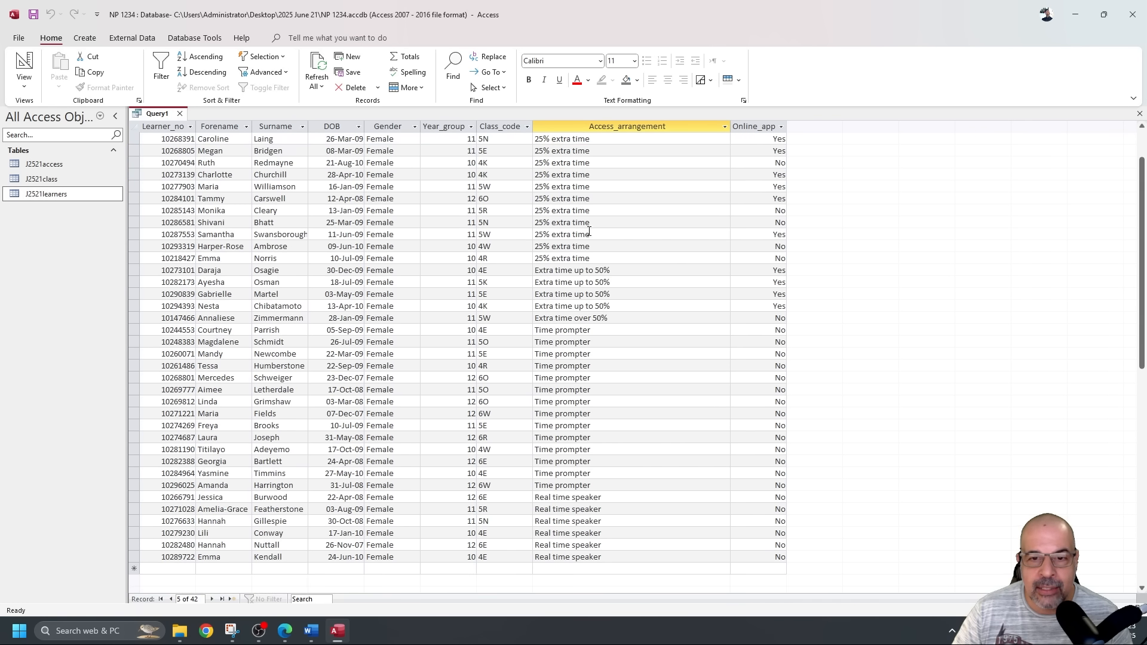
double_click(549, 331)
scroll(603, 320, "down", 4)
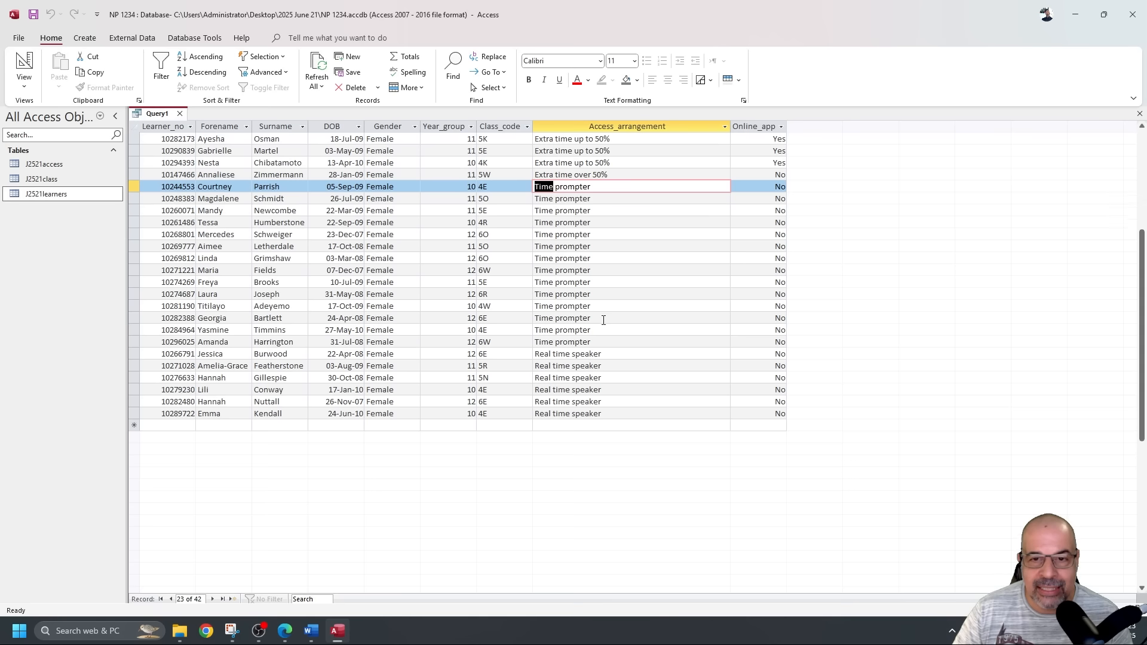
double_click(562, 354)
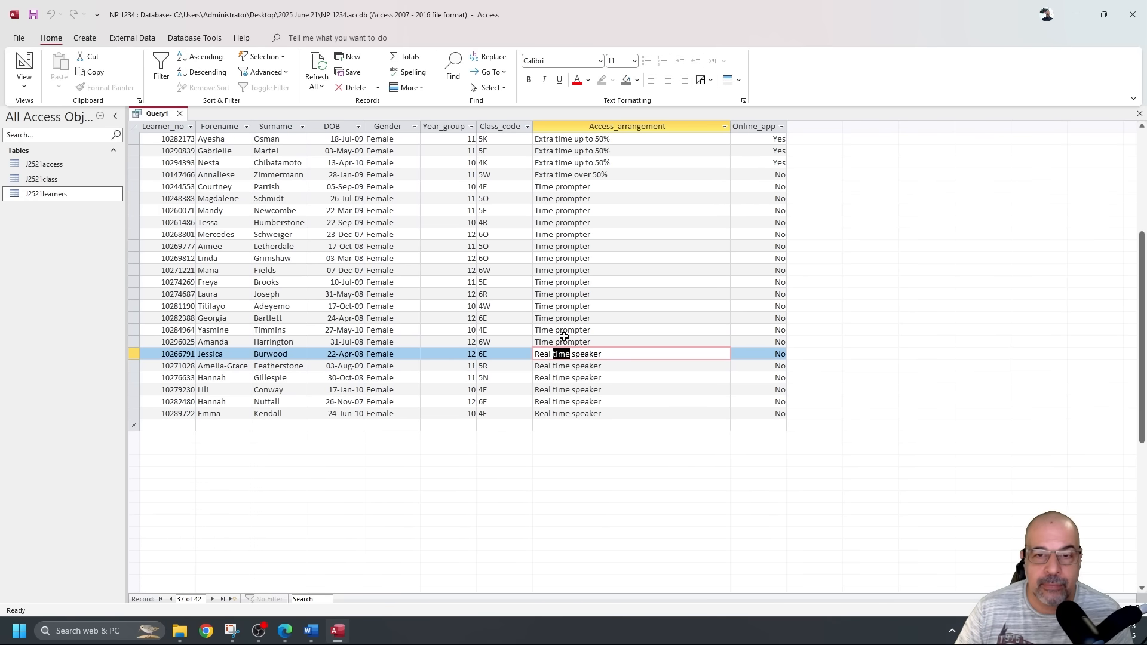
scroll(535, 325, "up", 6)
left_click(25, 67)
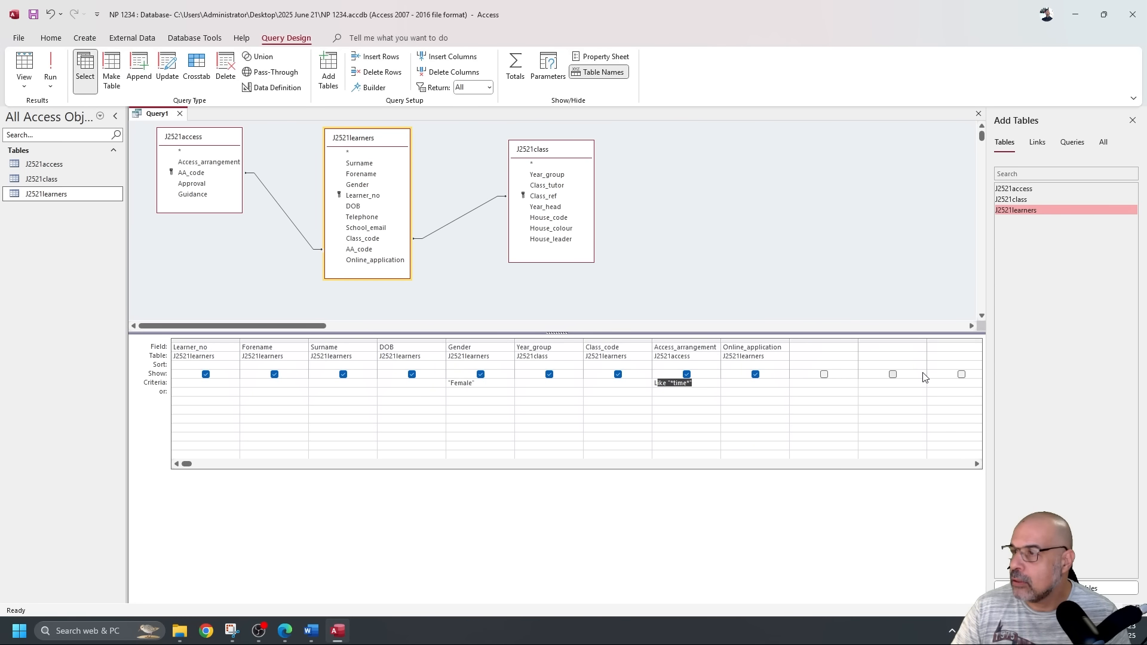
Draw blue ink margin brackets separating question 20's criteria-and-fields bullets from the report-layout bullets.
key("alt+Tab")
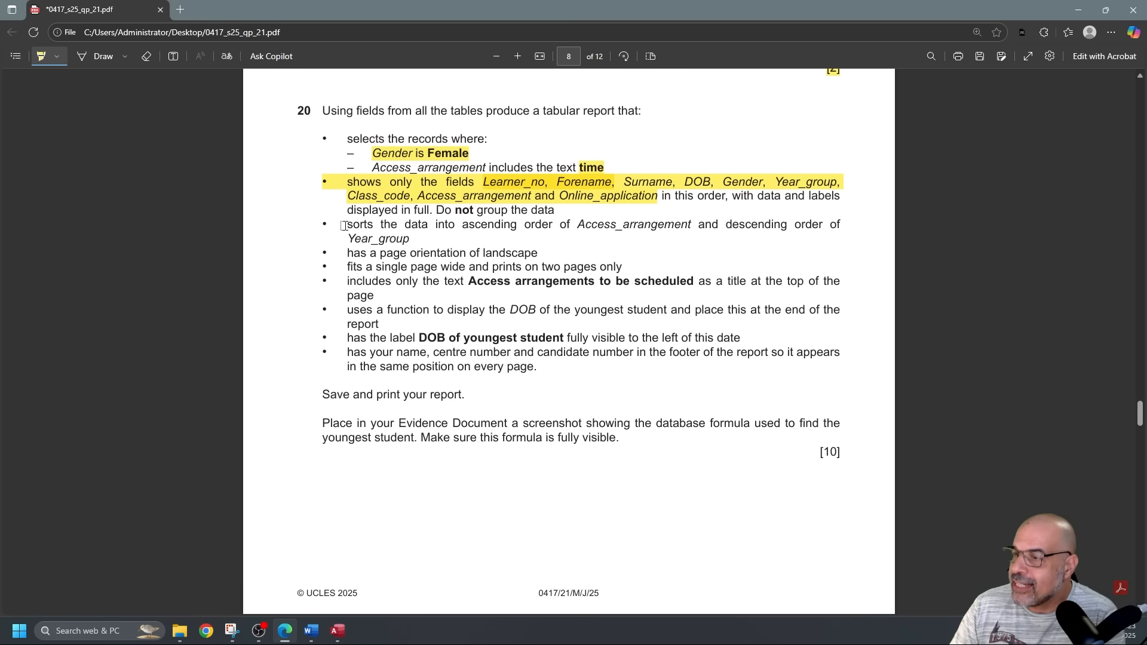
left_click(96, 56)
mouse_move(335, 211)
left_mouse_down()
mouse_move(318, 210)
mouse_move(296, 250)
mouse_move(308, 362)
mouse_move(325, 382)
left_mouse_up()
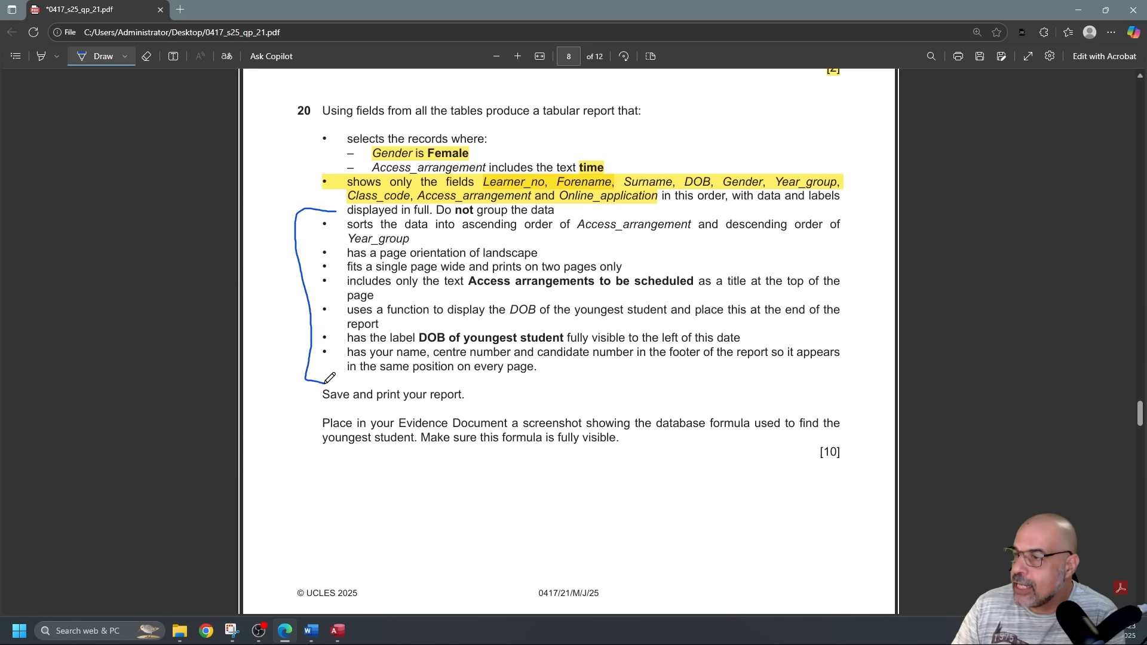
mouse_move(335, 151)
left_mouse_down()
mouse_move(308, 156)
mouse_move(286, 190)
mouse_move(337, 201)
left_mouse_up()
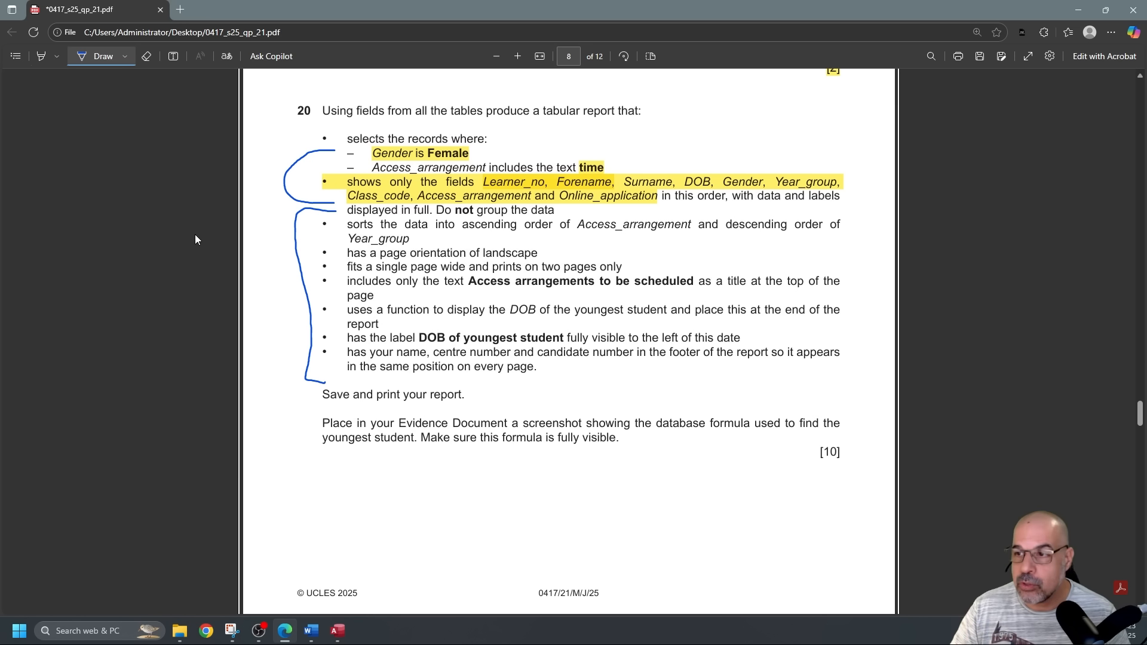
key("alt+Tab")
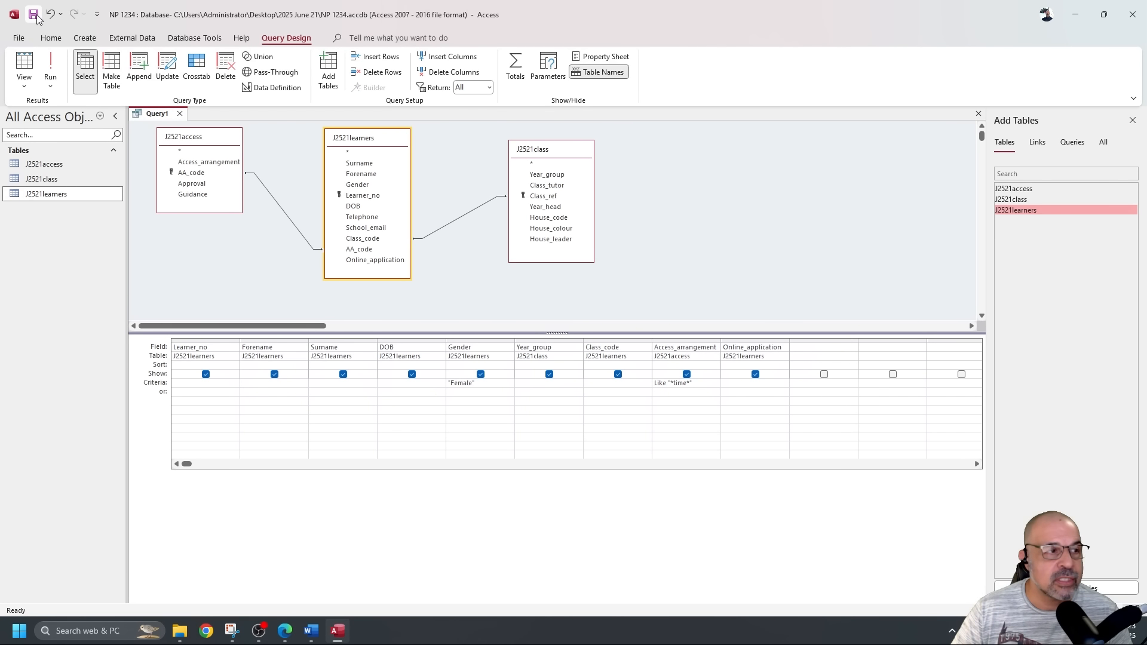
Save the query as Q20 and close its design view.
left_click(34, 14)
type("Q20")
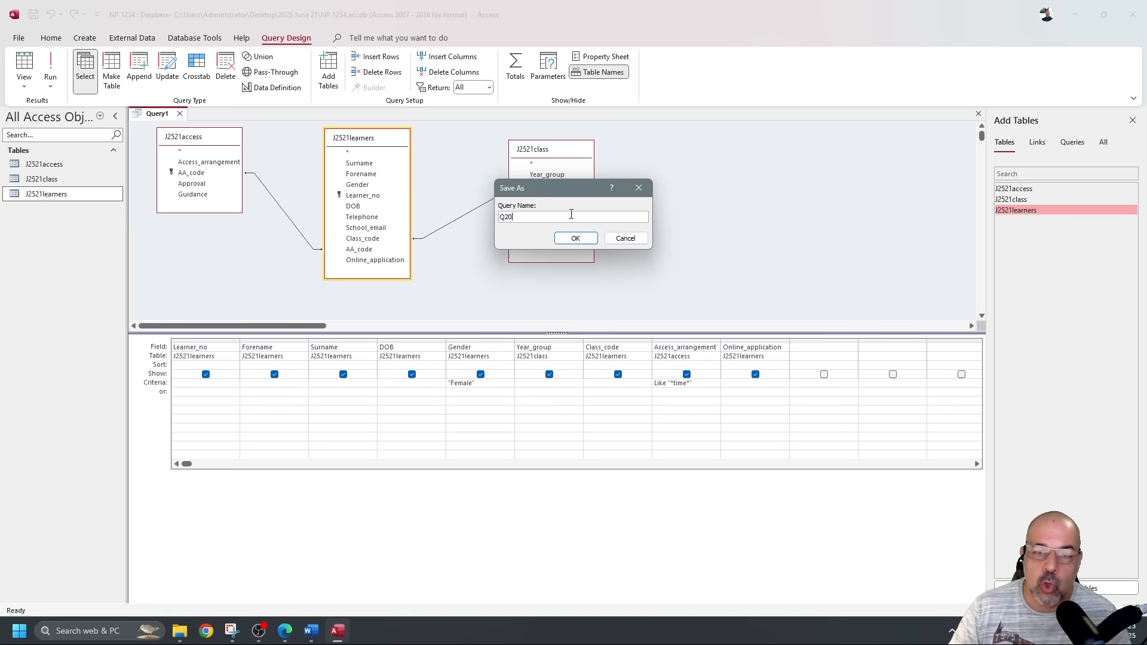
left_click(576, 237)
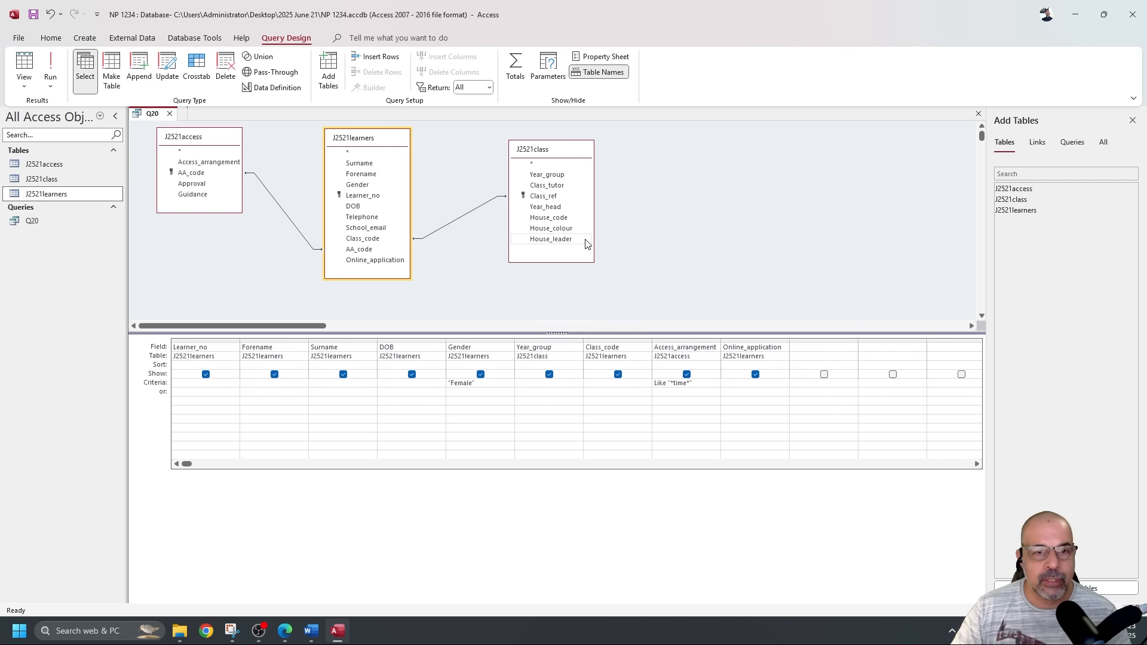
left_click(45, 224)
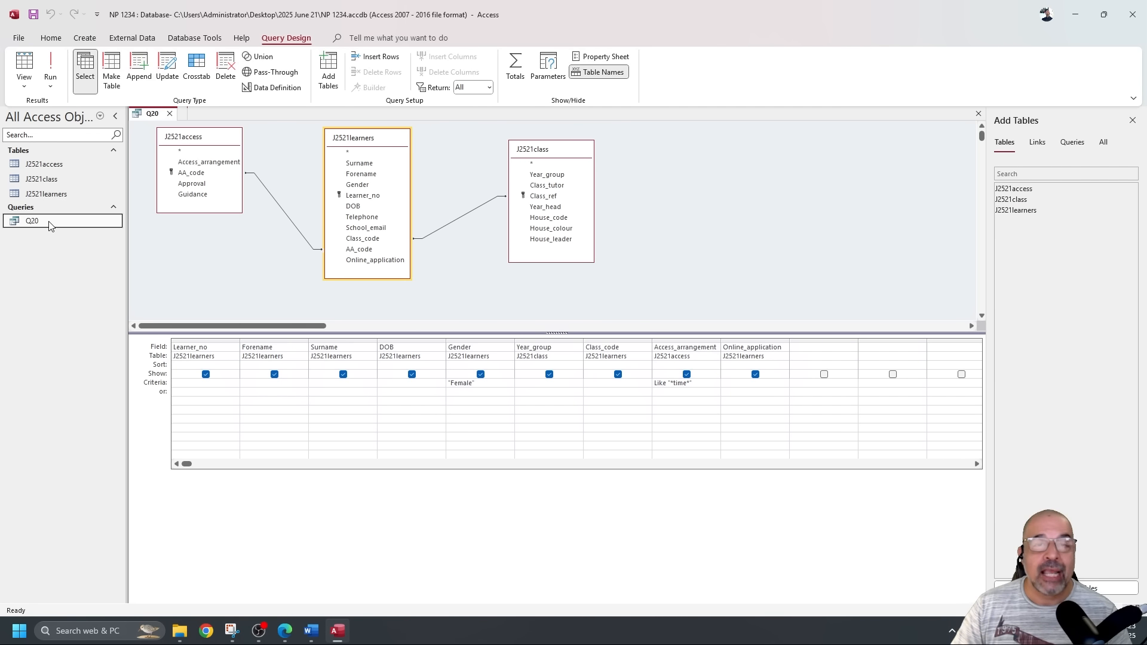
left_click(170, 113)
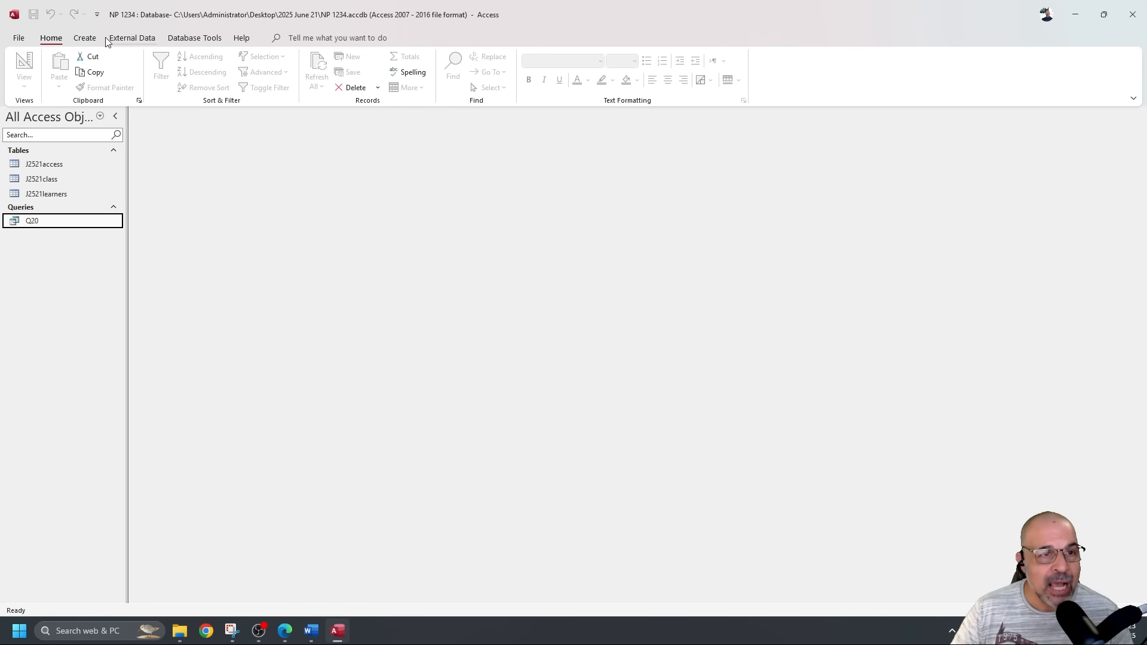
Start the Report Wizard on query Q20, add all nine fields, and advance to the view step.
left_click(85, 38)
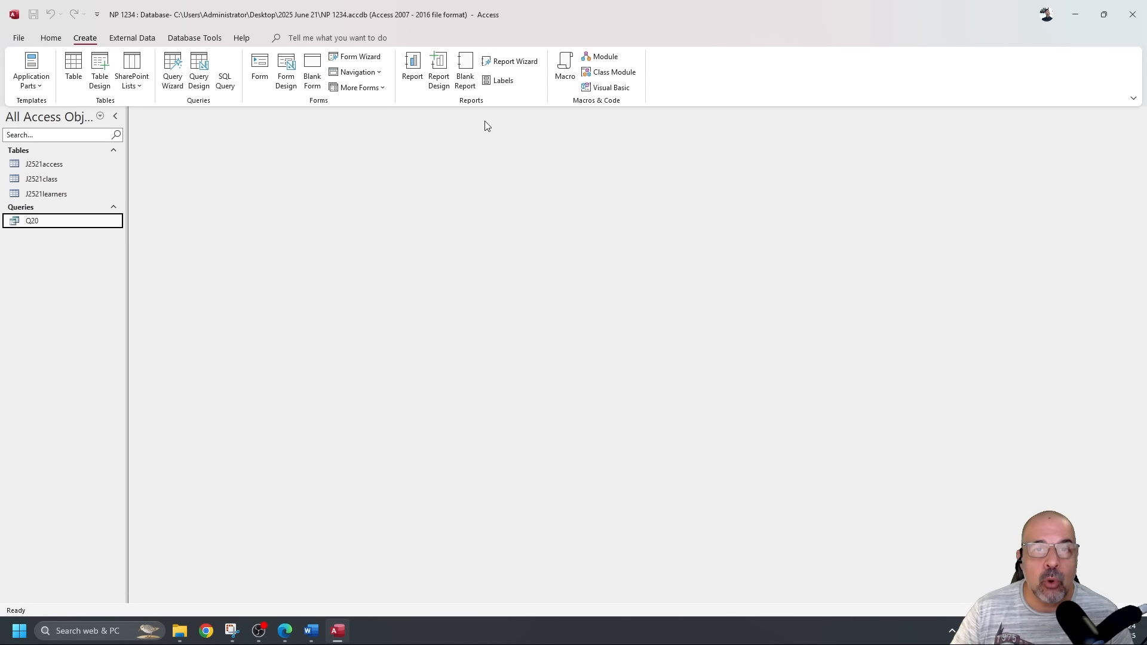
left_click(526, 63)
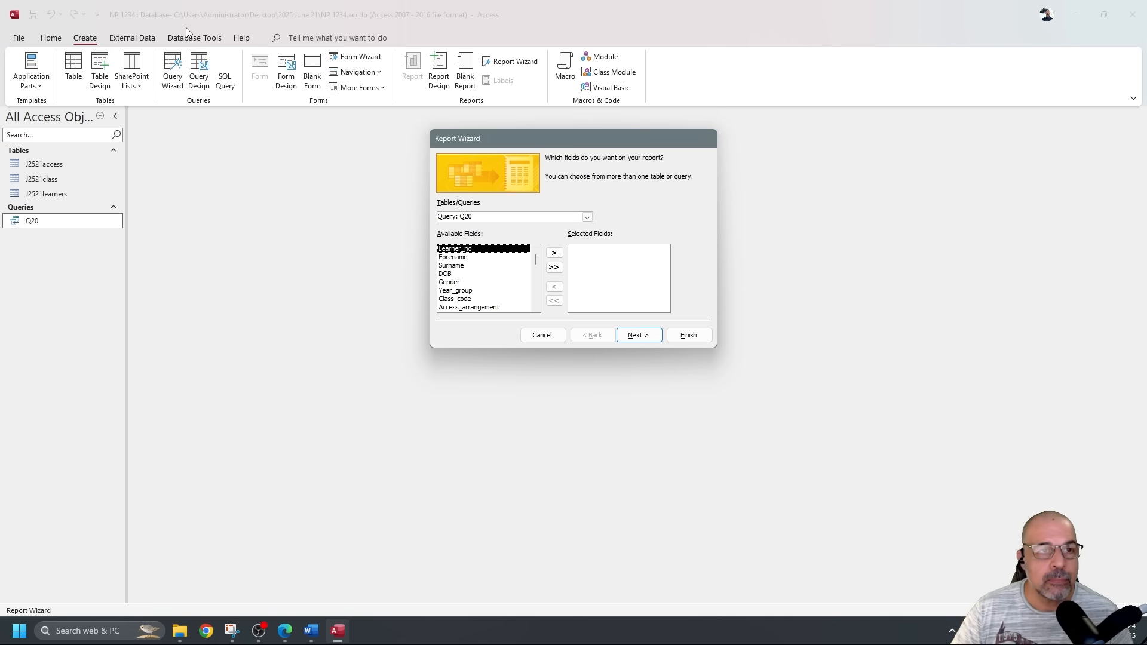
left_click_drag(574, 137, 504, 135)
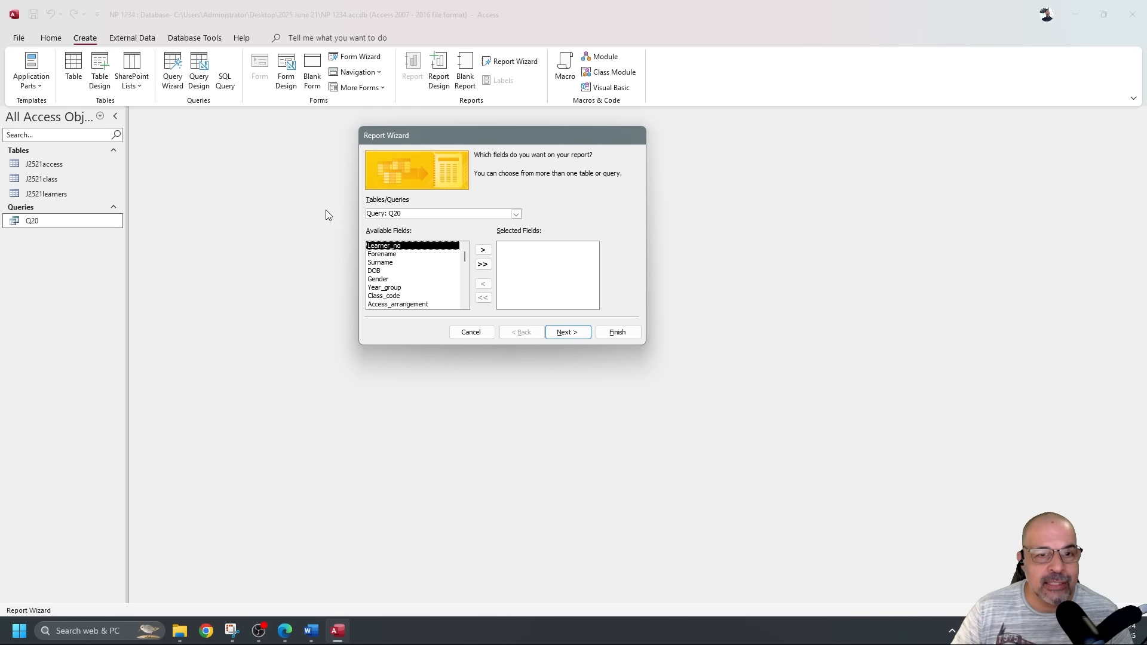
left_click(515, 214)
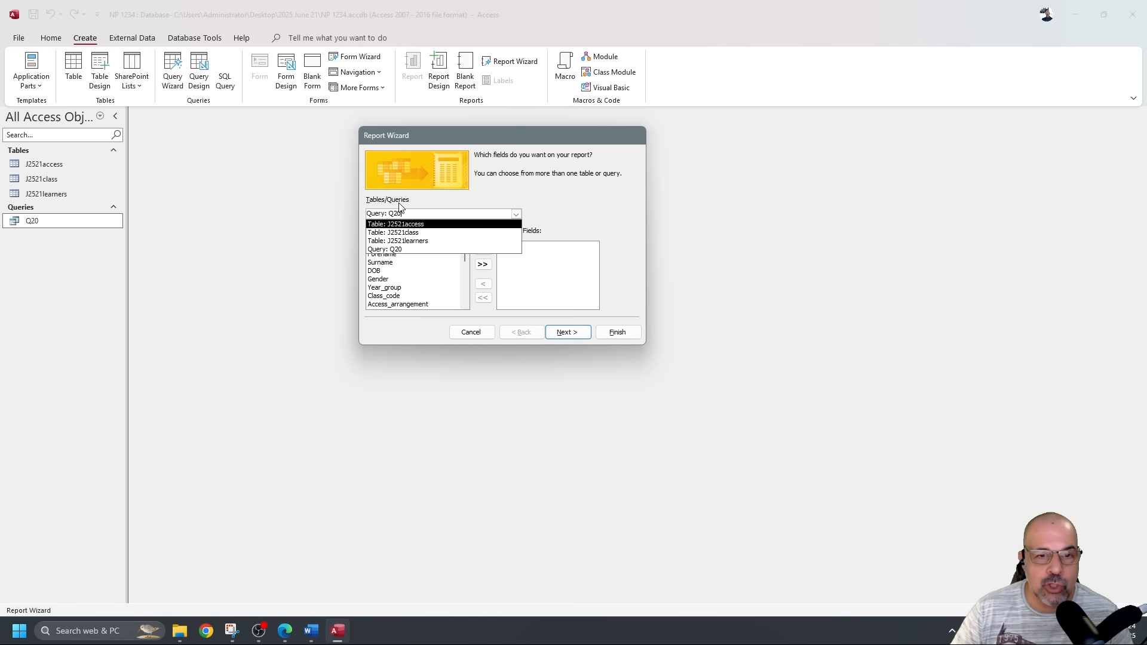
left_click(403, 250)
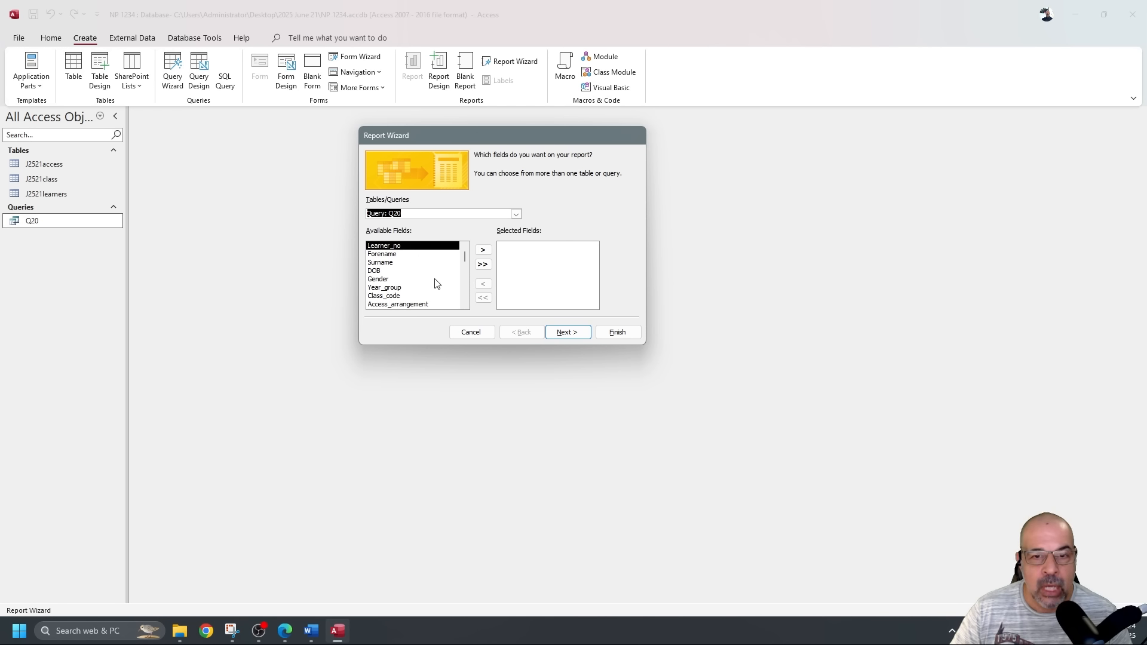
left_click(482, 264)
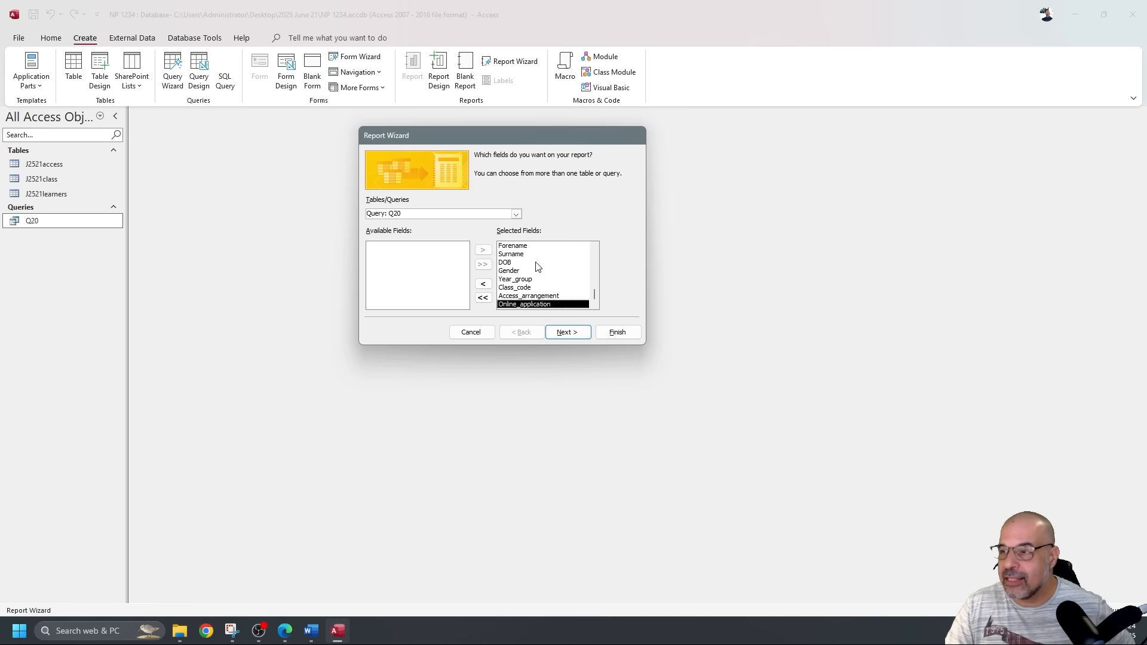
scroll(542, 269, "up", 1)
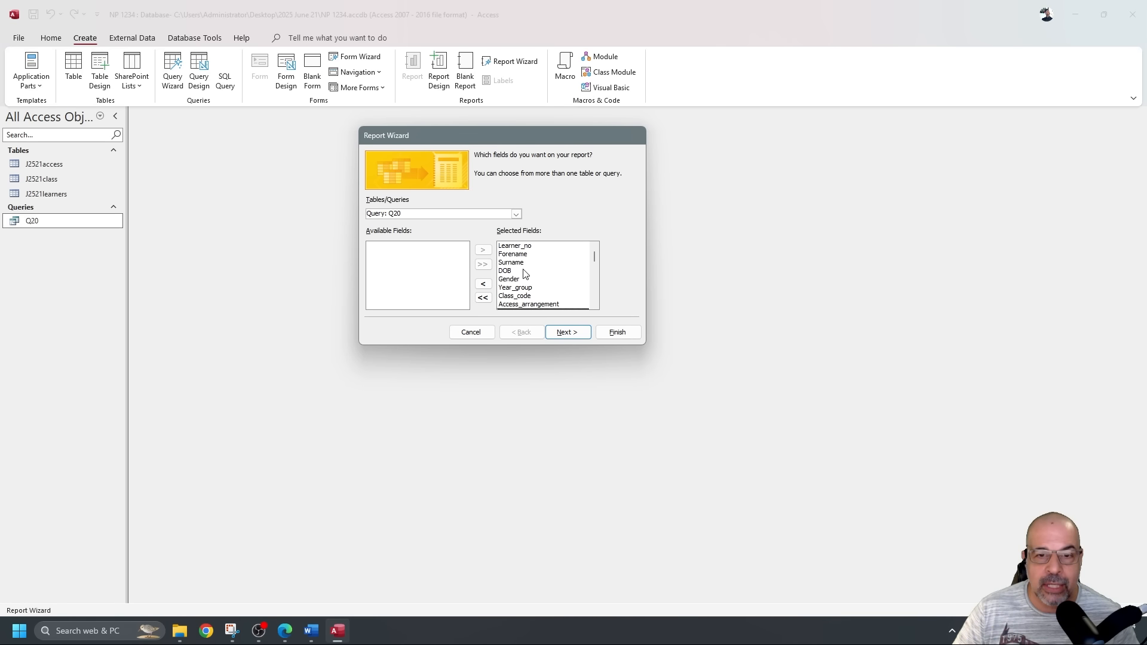
scroll(541, 278, "down", 1)
scroll(542, 281, "up", 1)
left_click(564, 333)
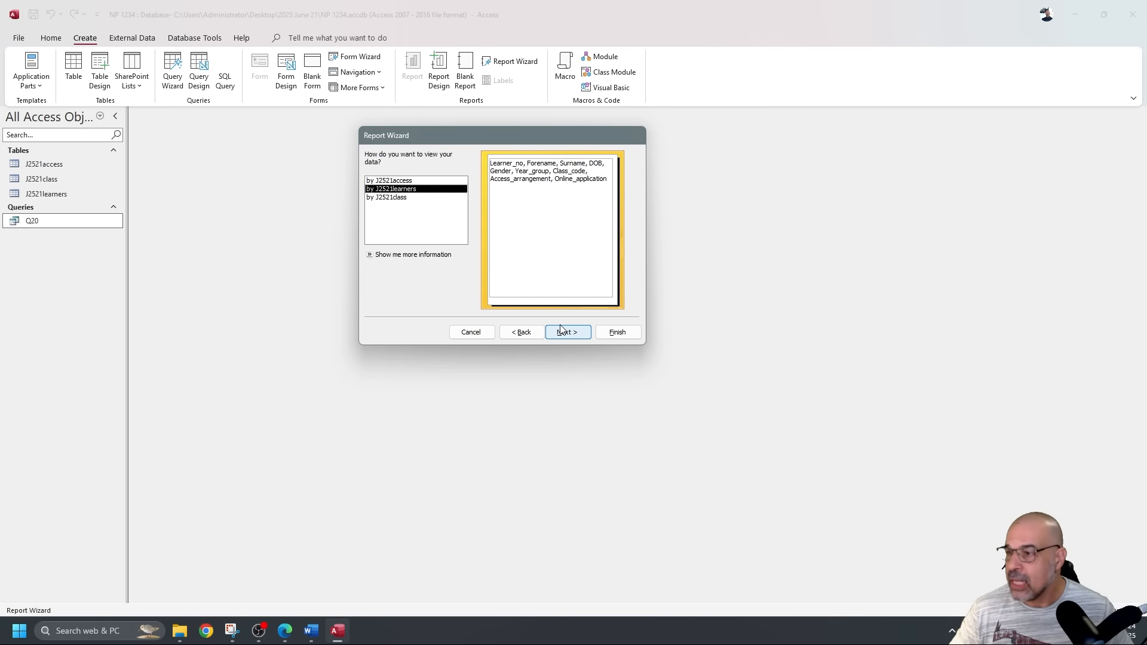
left_click(1146, 342)
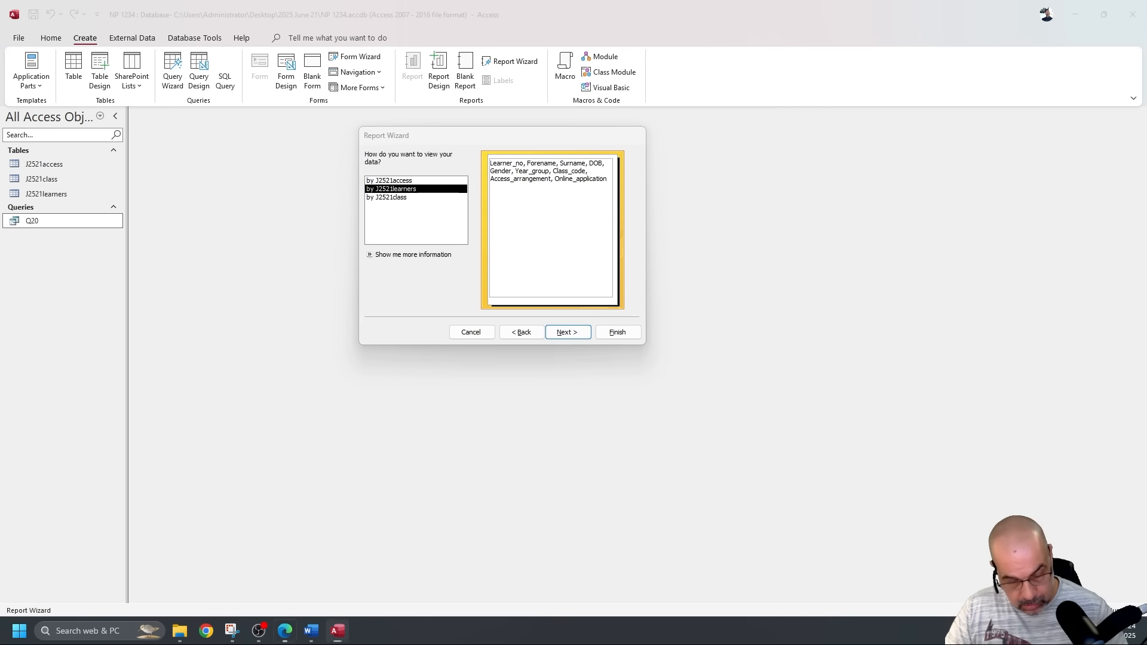
key("super+shift+Left")
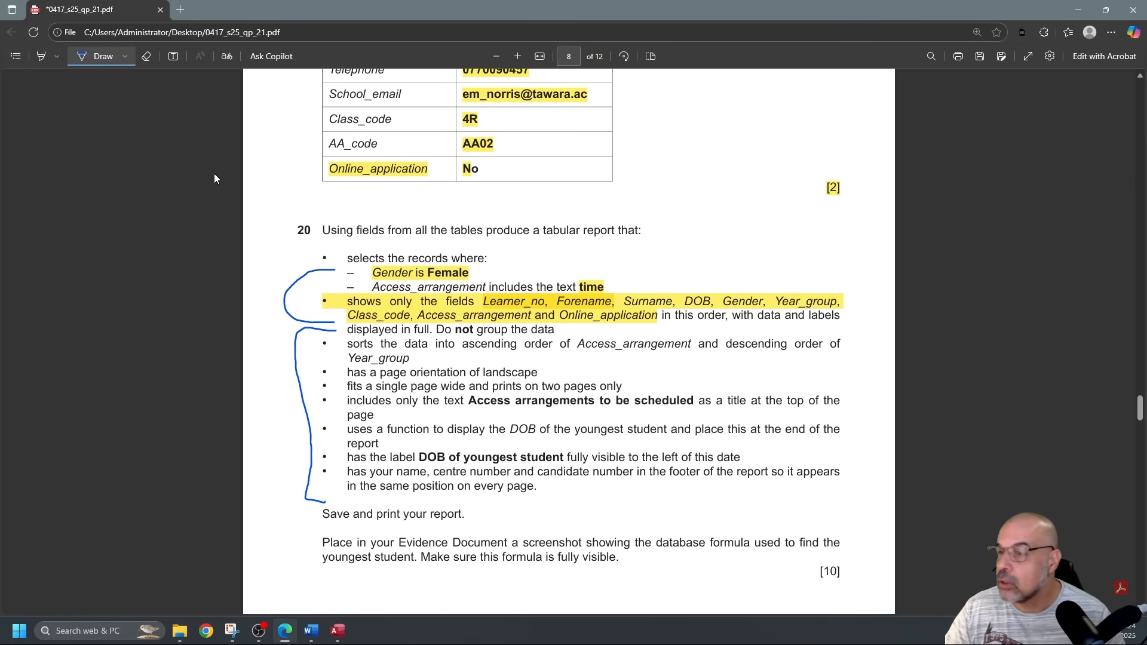
scroll(430, 324, "down", 2)
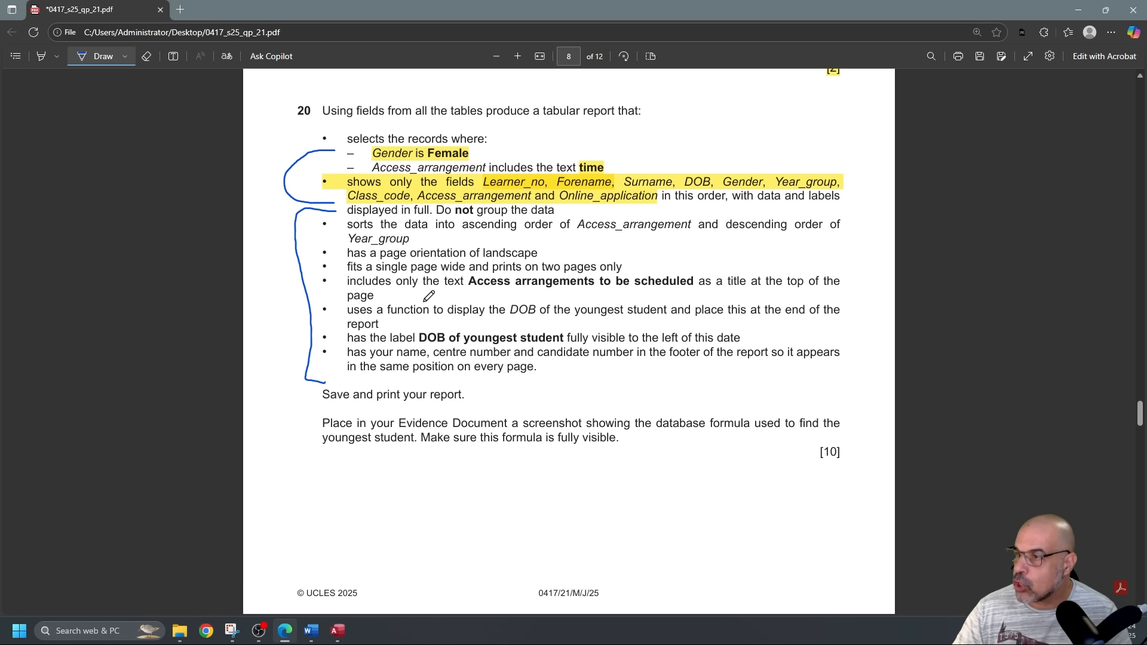
key("alt+Tab")
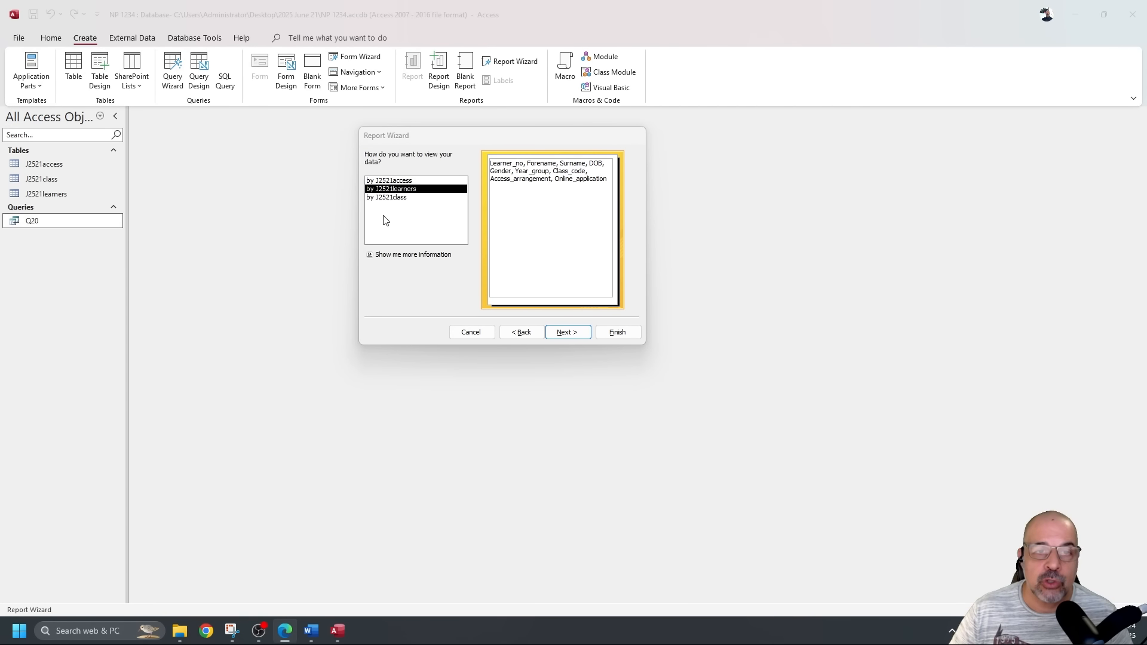
Compare the data-view options and choose the ungrouped 'by J2521learners' view.
left_click(392, 197)
left_click(393, 181)
left_click(397, 189)
left_click(399, 198)
left_click(400, 190)
left_click(397, 181)
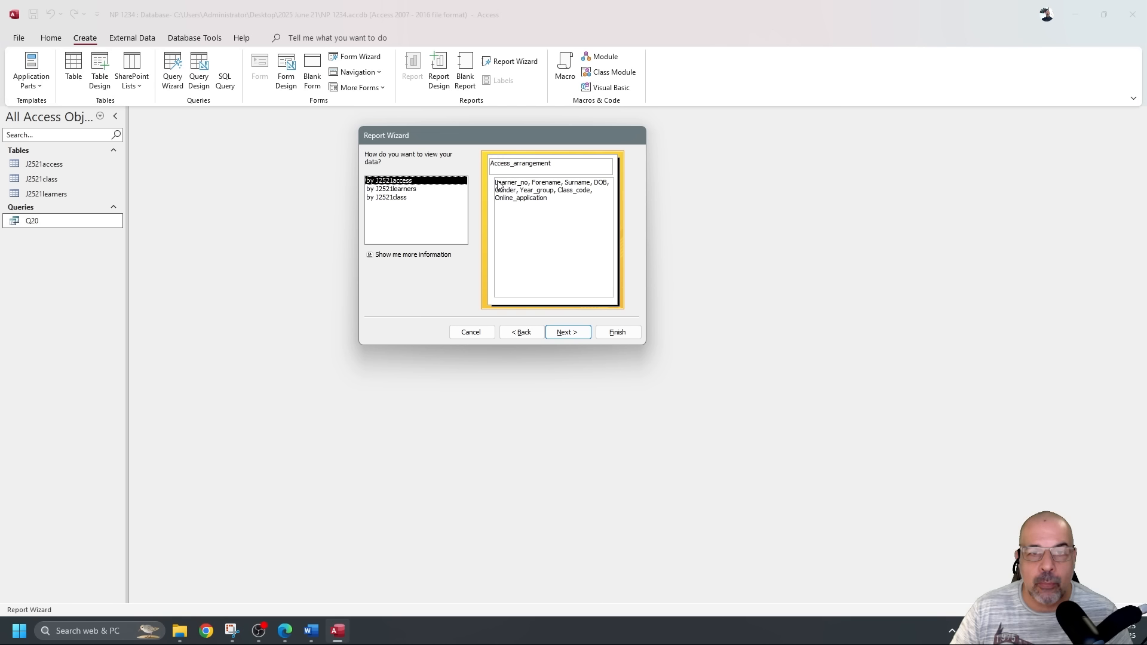
left_click(399, 198)
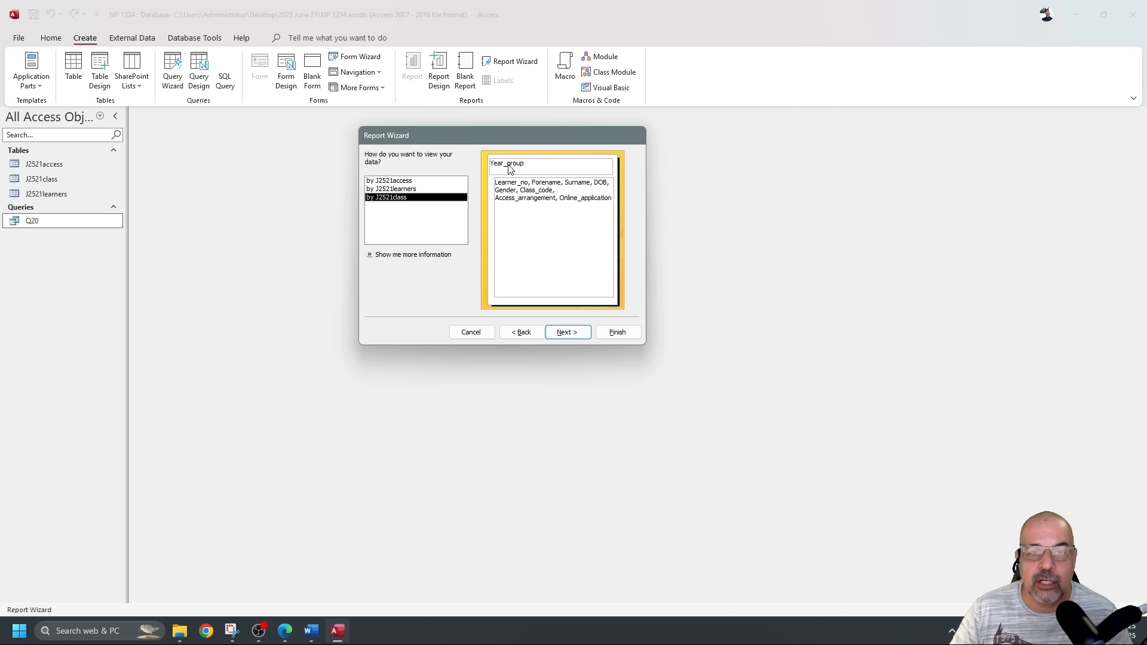
left_click(416, 190)
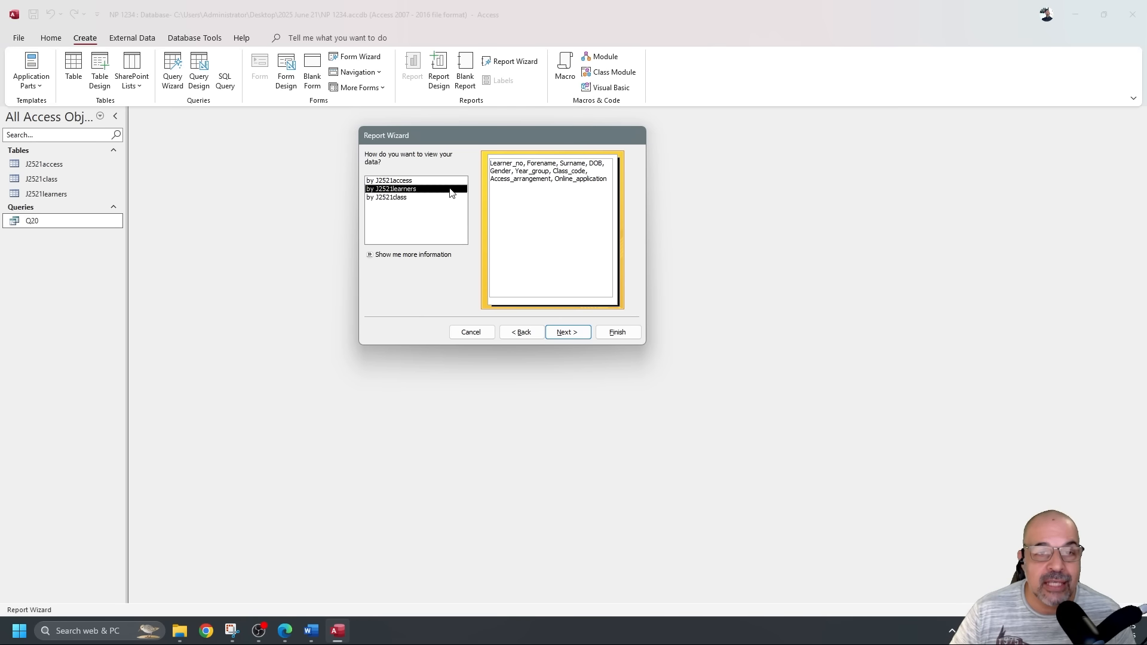
left_click(567, 332)
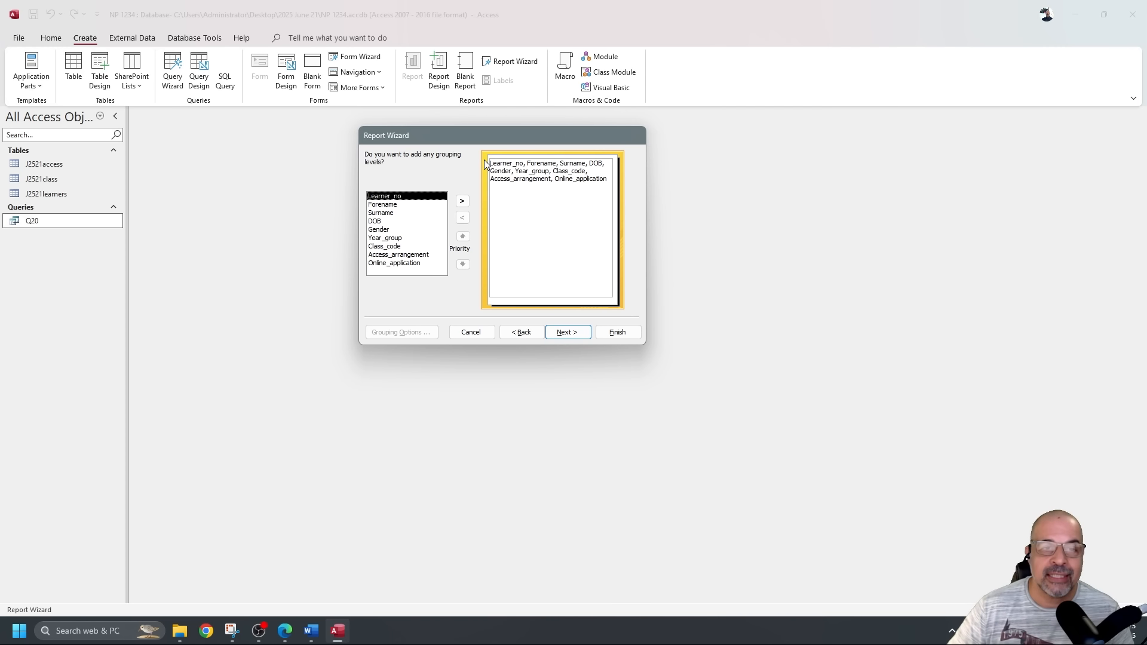
Try Year_group as a grouping level, then remove it so the report stays ungrouped.
left_click(393, 239)
left_click(462, 202)
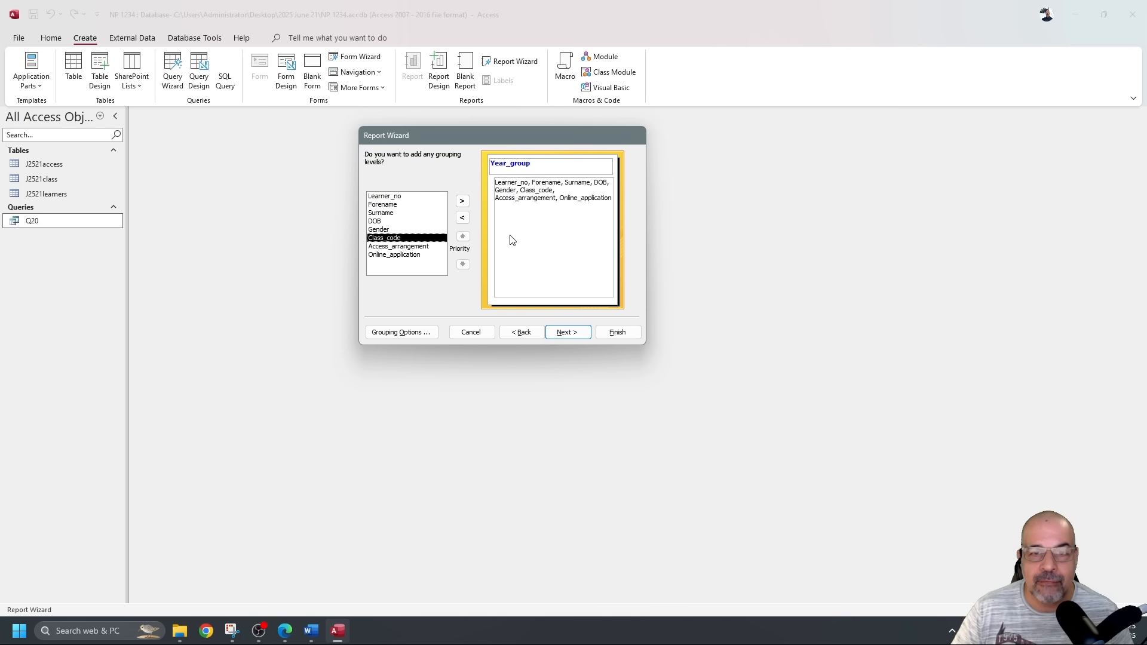
left_click(463, 218)
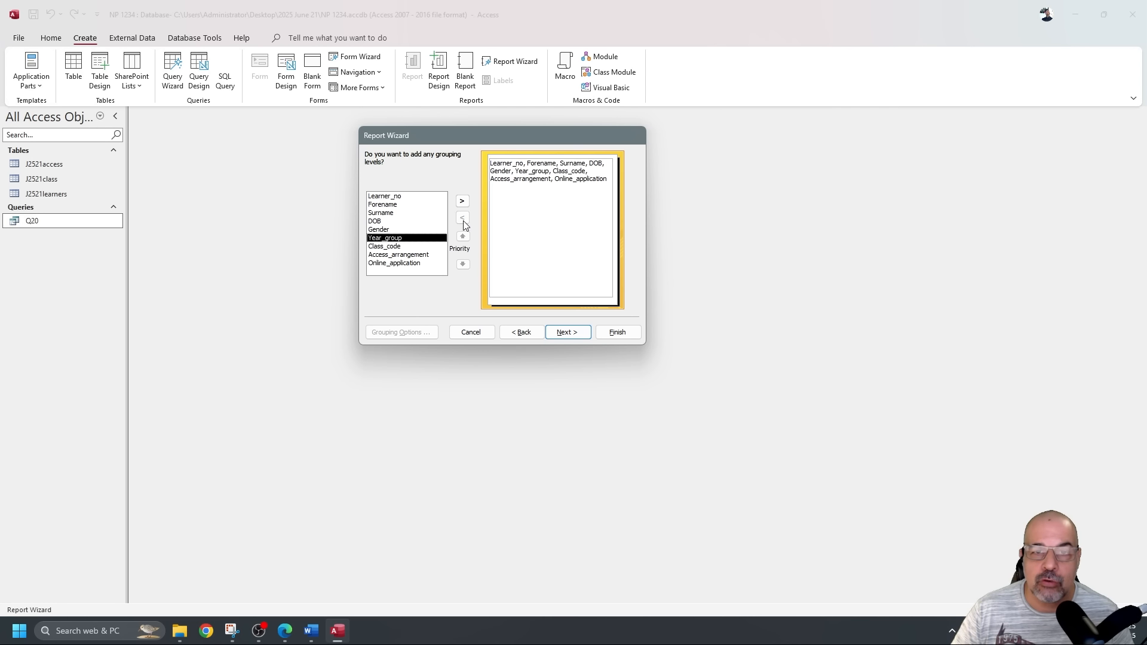
left_click(567, 332)
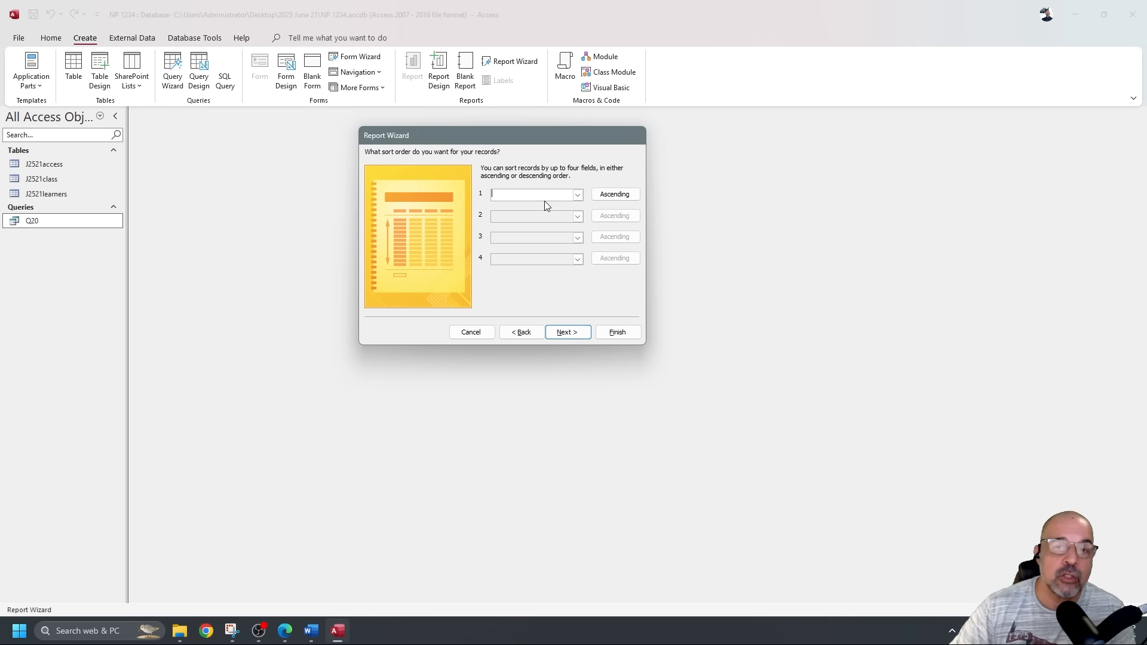
Skip sorting, choose a Tabular landscape layout, and finish the wizard to preview the report.
left_click(578, 196)
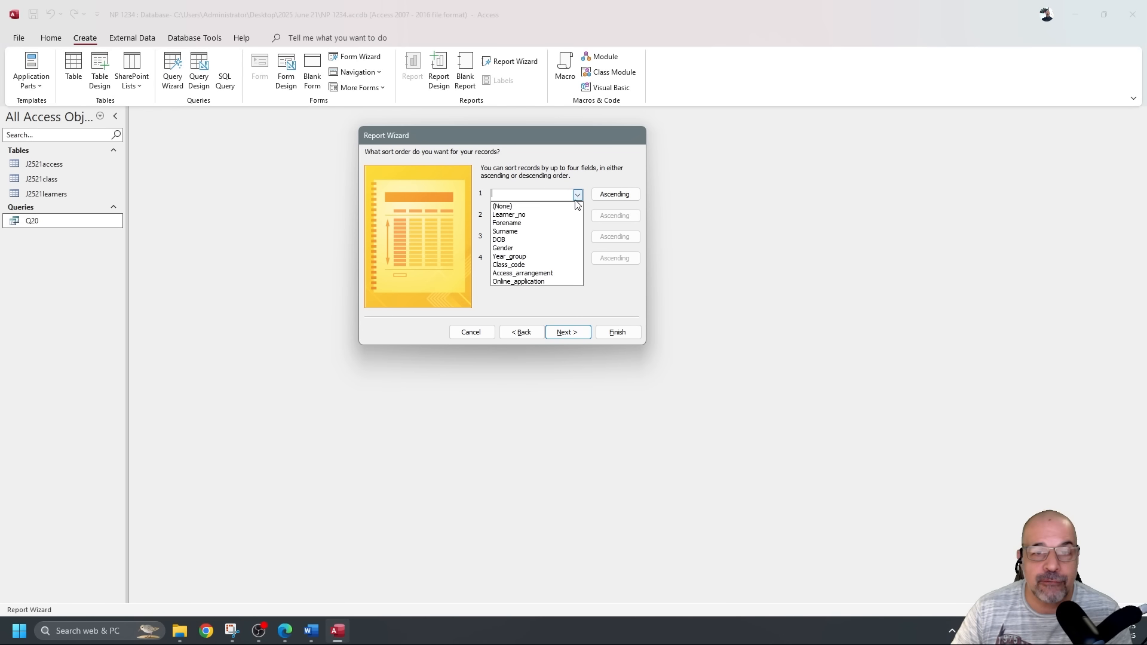
left_click(612, 287)
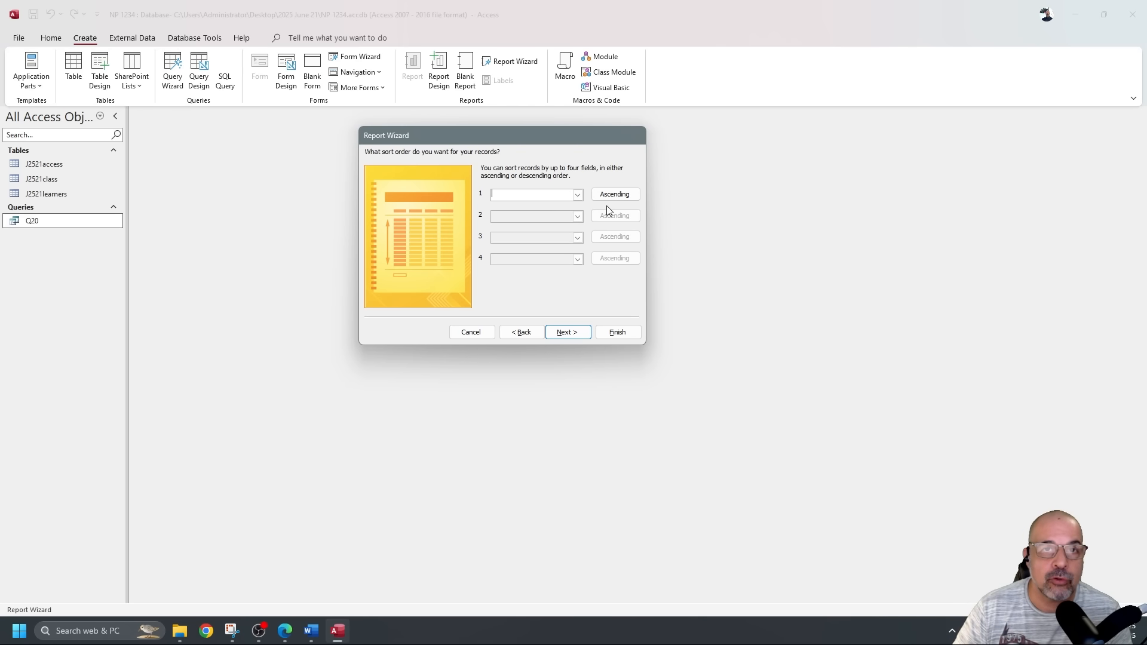
left_click(578, 334)
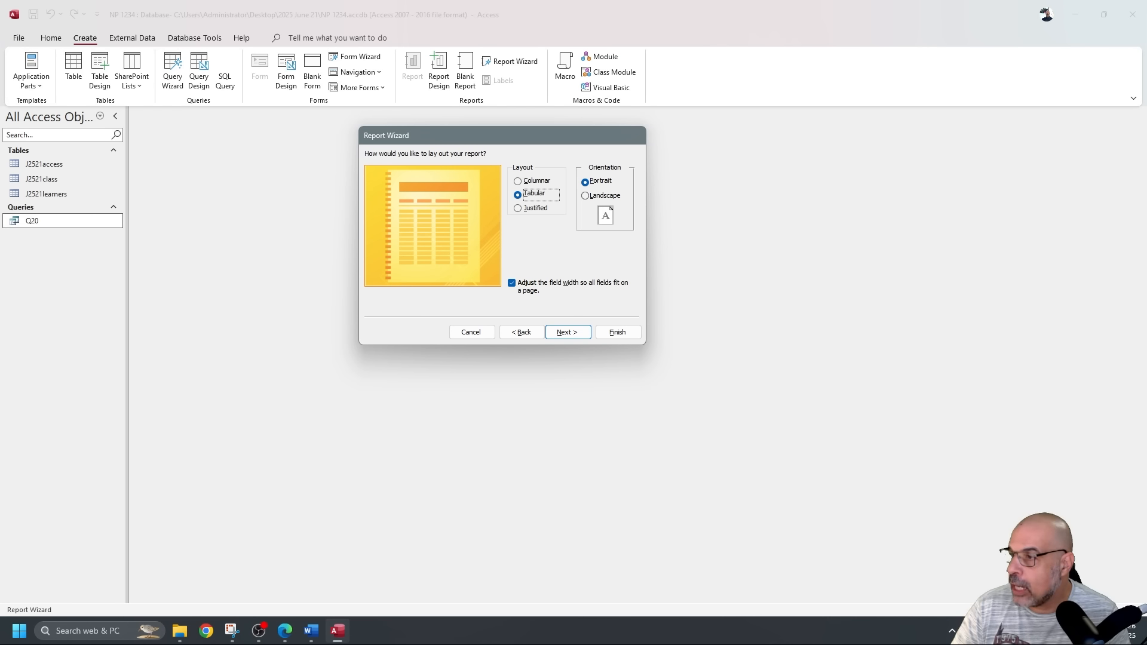
left_click(586, 197)
left_click(571, 331)
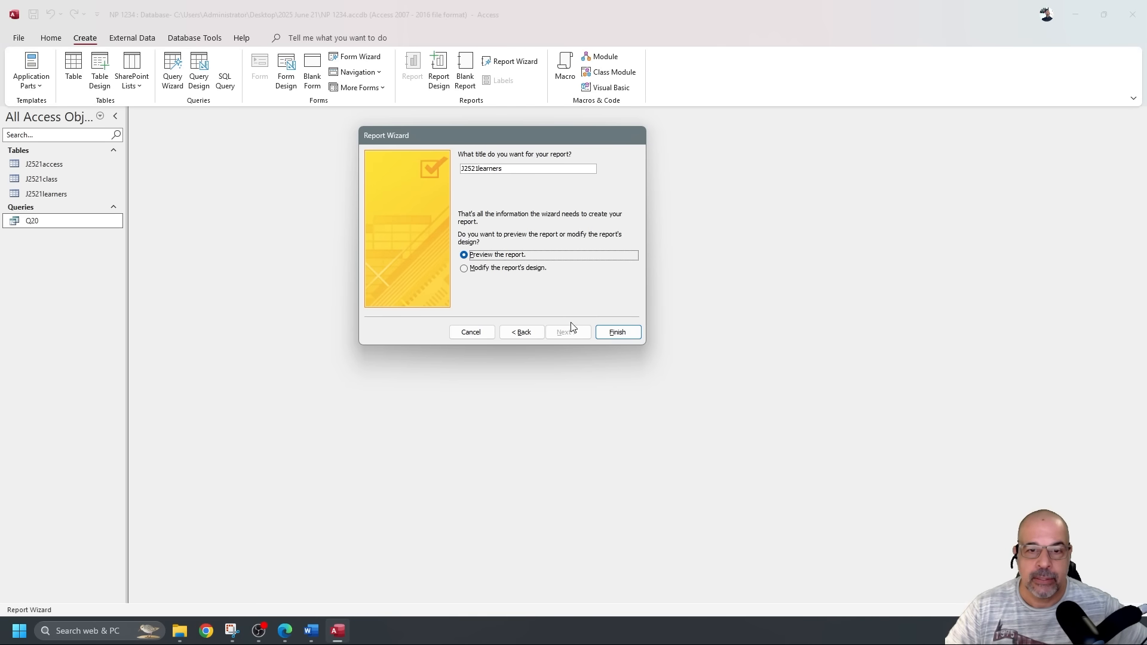
left_click(623, 333)
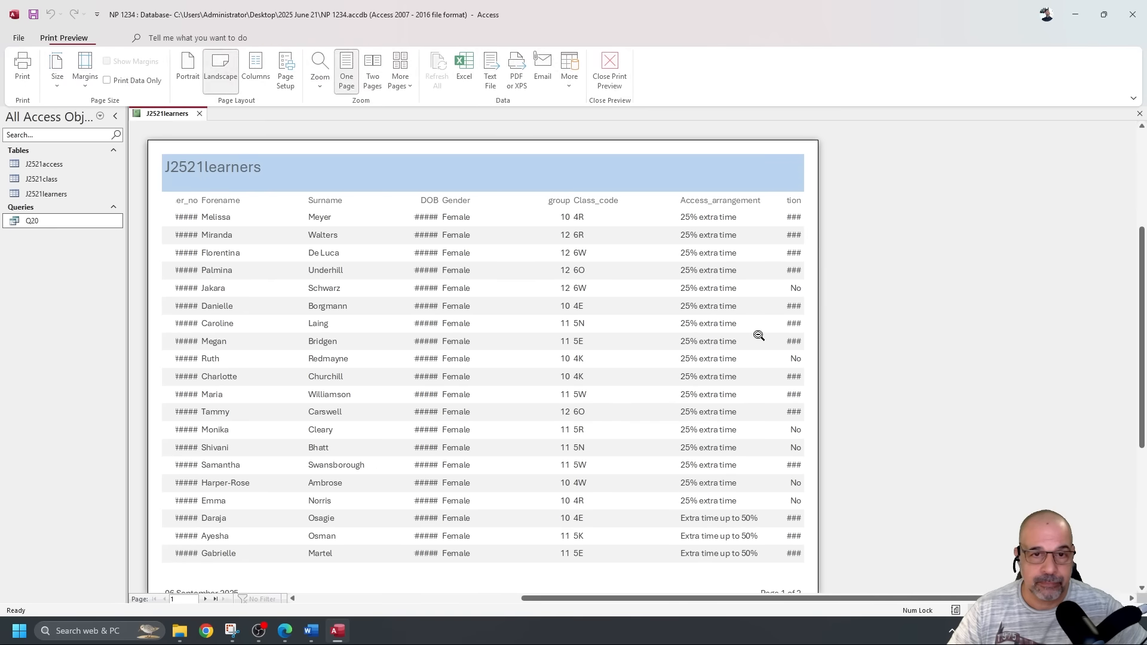
Close Print Preview, check the J2521learners data in Report View, then switch to Design View.
scroll(584, 285, "down", 3)
scroll(584, 285, "up", 3)
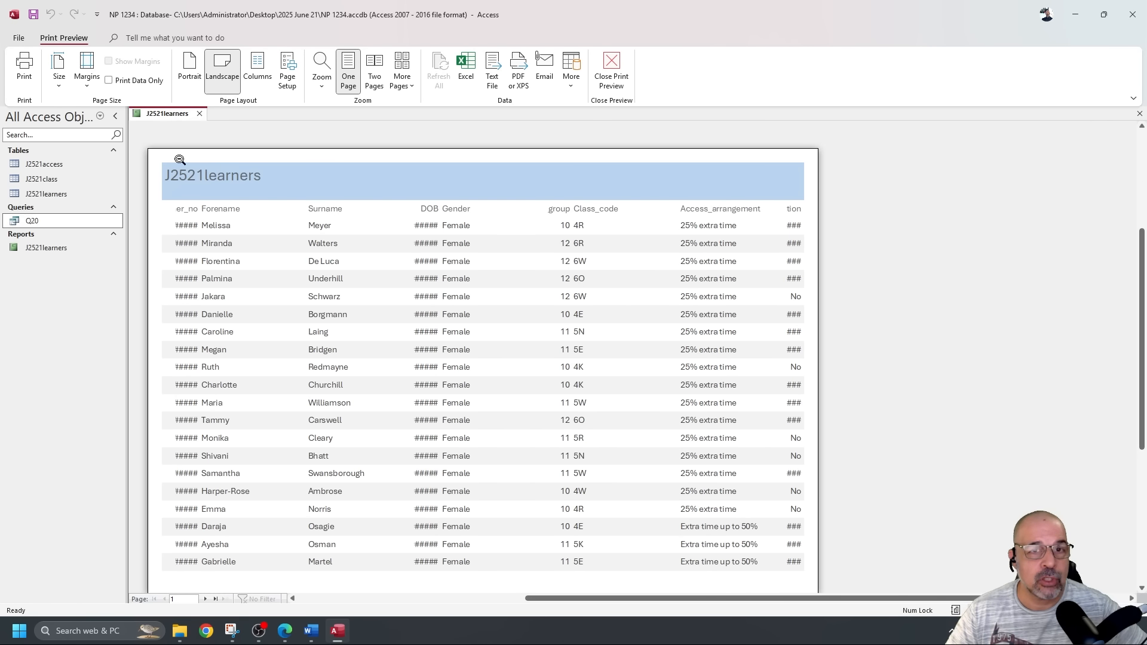
left_click(615, 66)
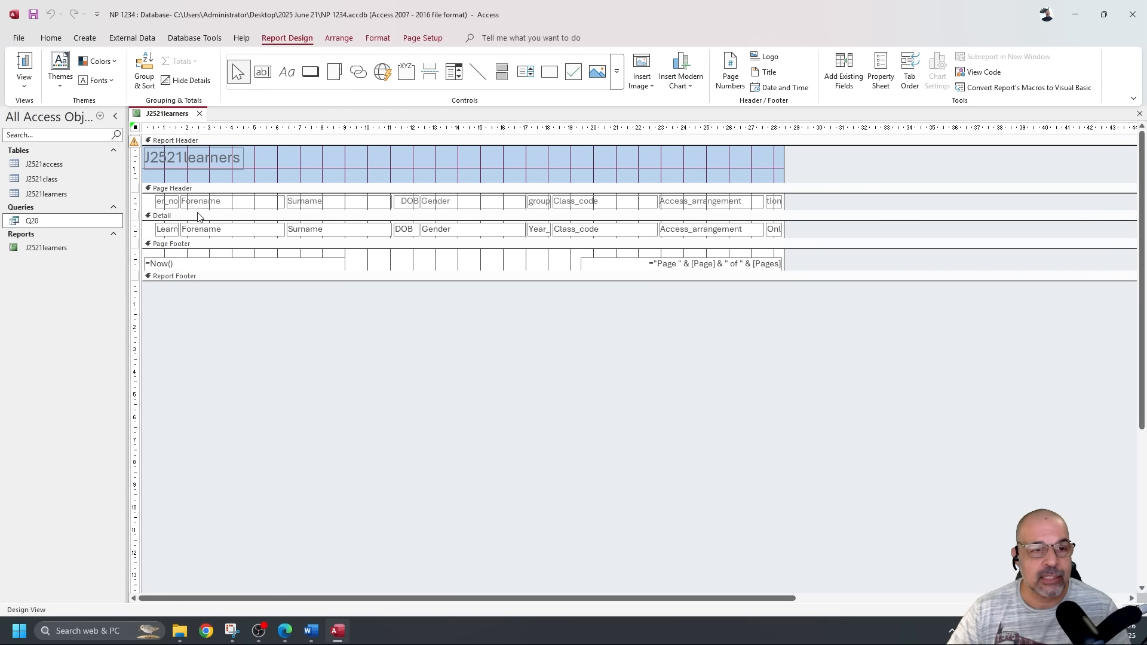
left_click(24, 66)
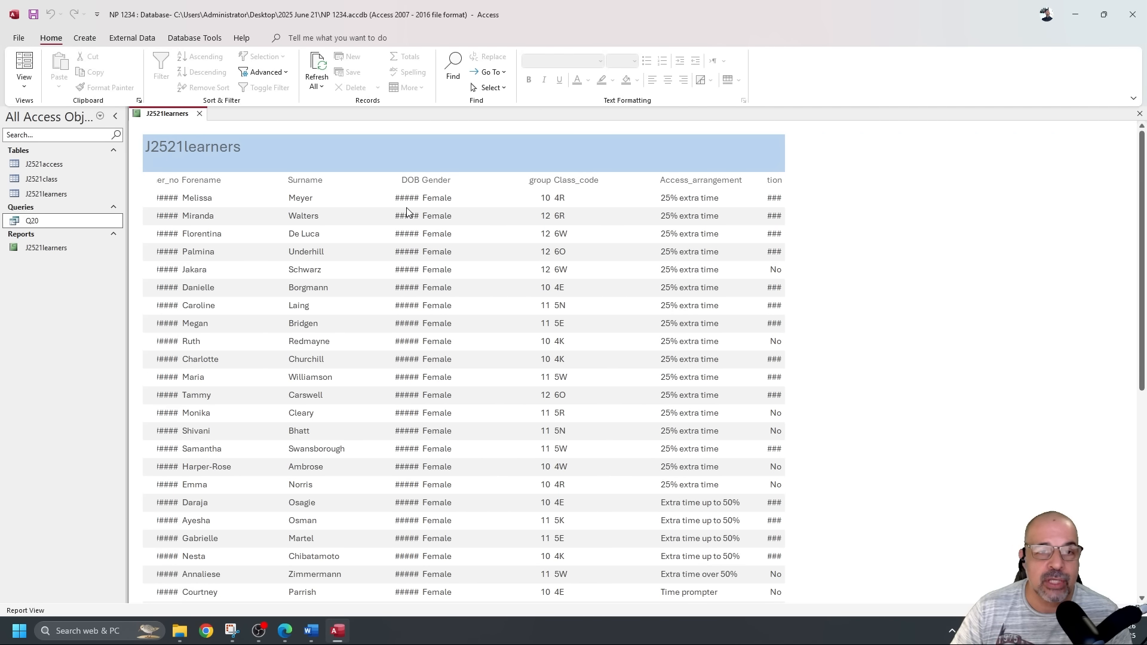
left_click(24, 80)
left_click(63, 185)
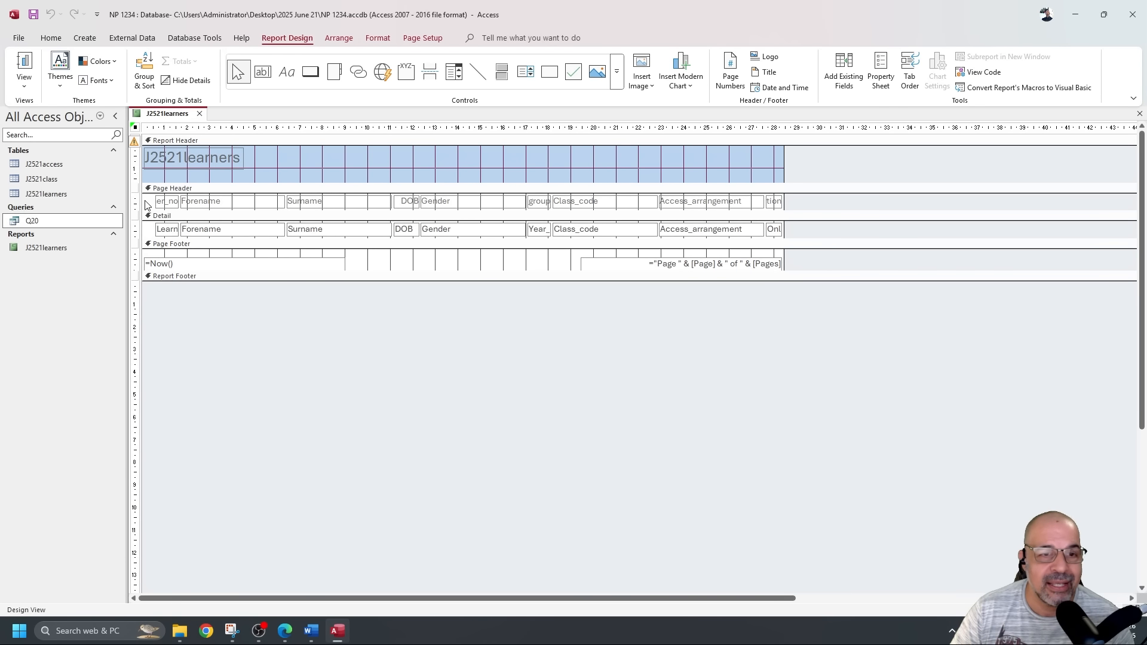
Resize the Forename heading from its left edge and select Learner_no, checking widths in Report View.
left_click(233, 206)
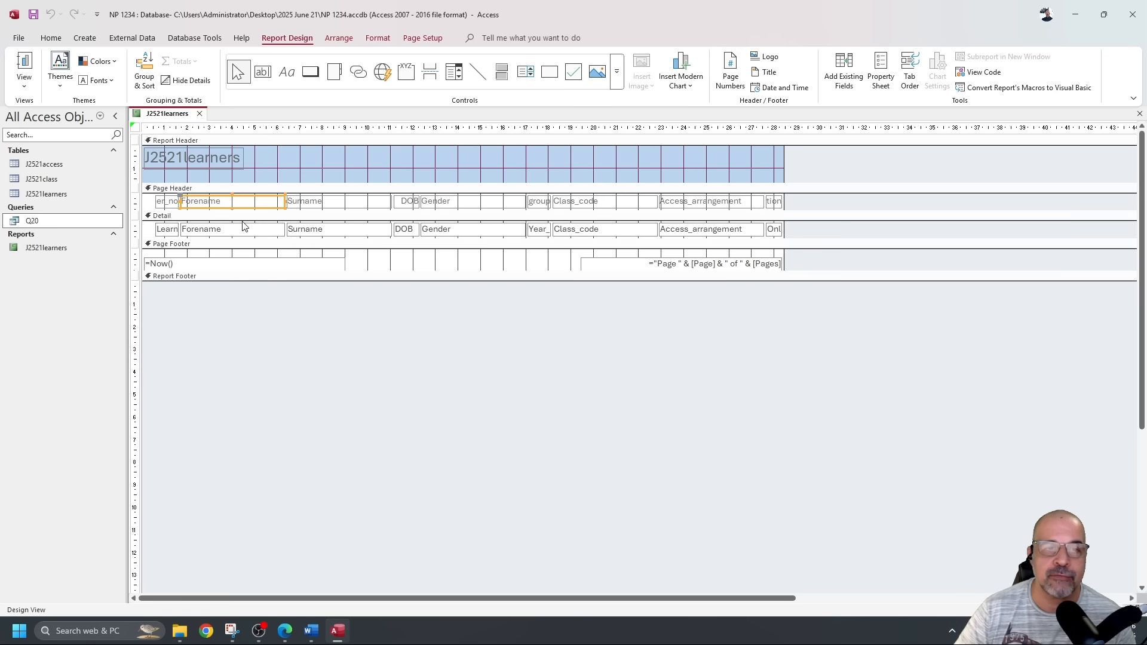
left_click(246, 230, "shift")
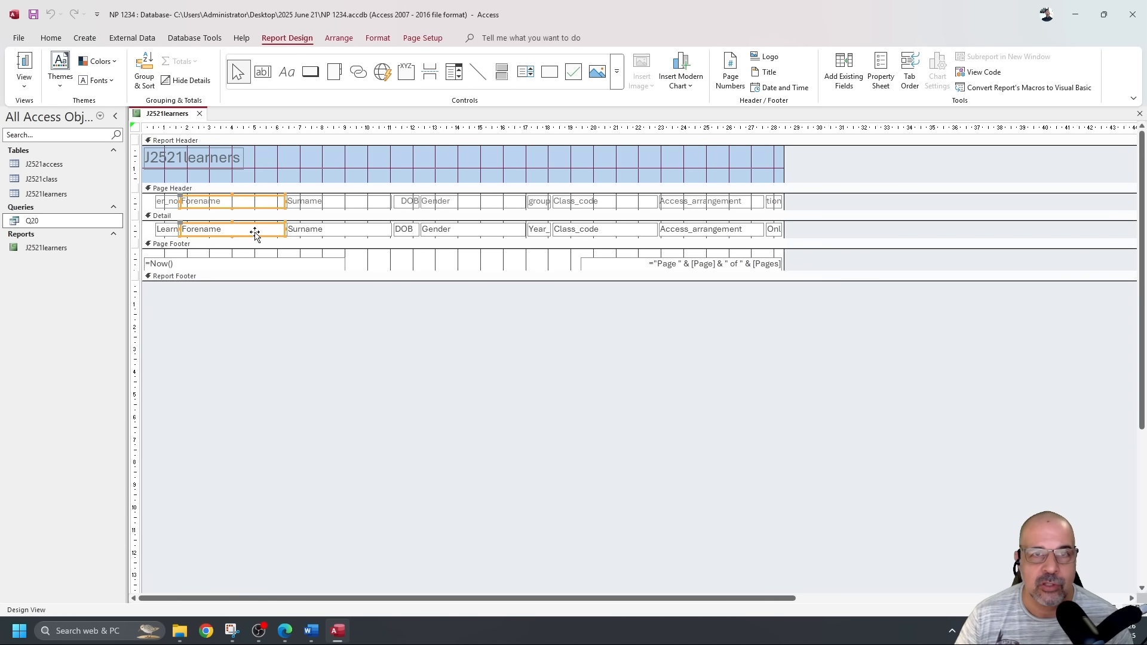
left_click(250, 304)
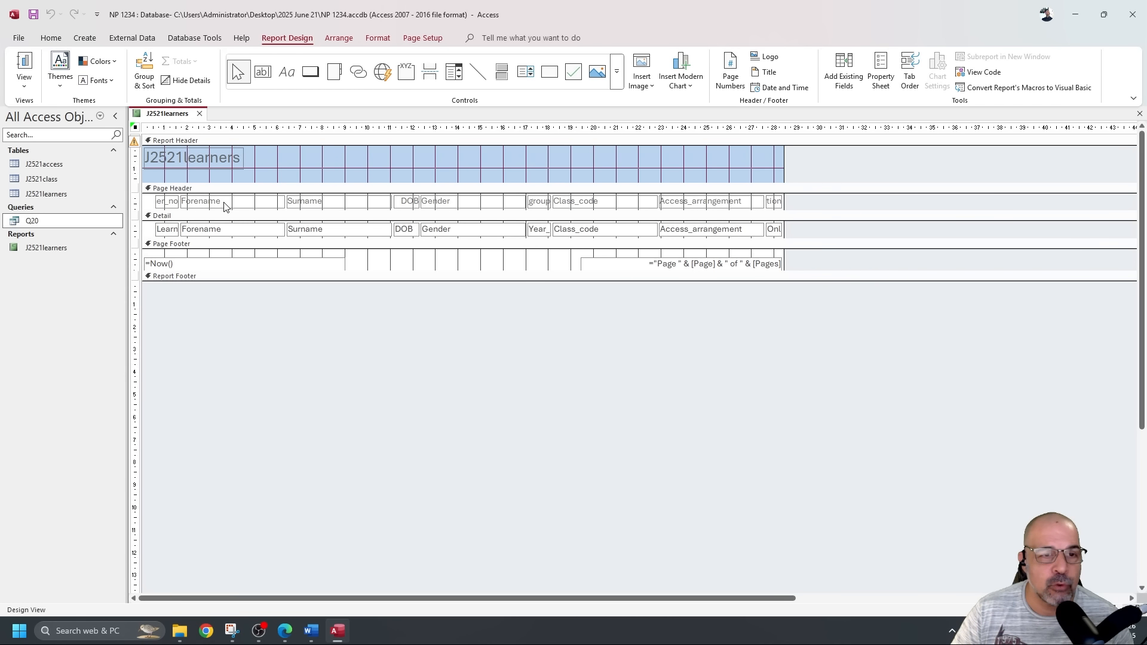
left_click(241, 209)
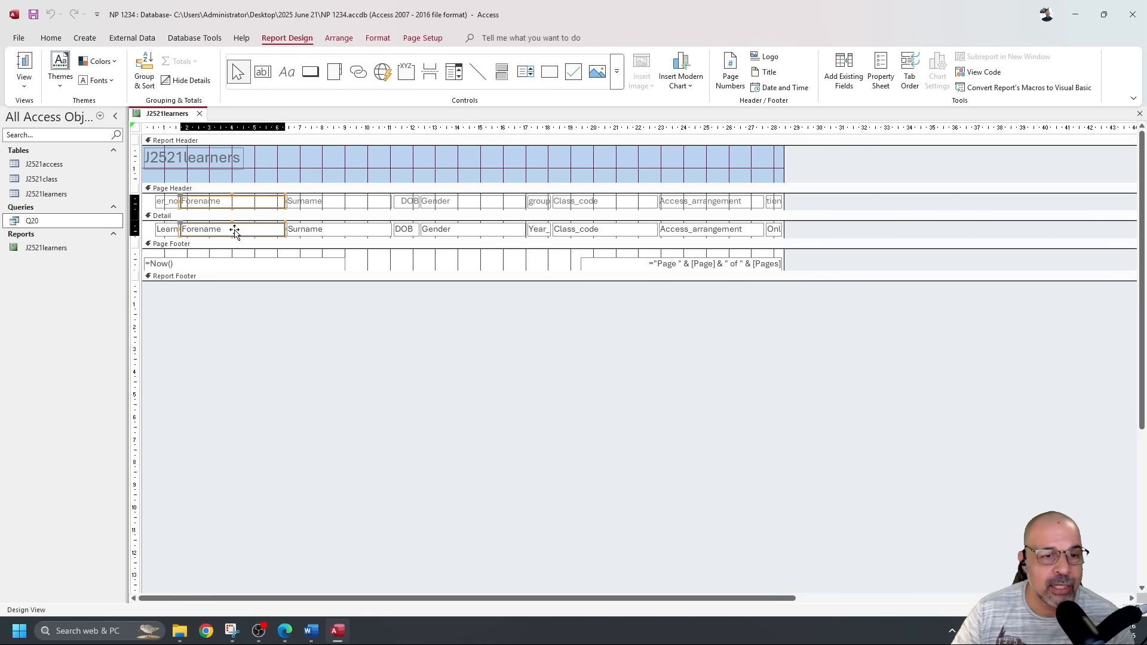
left_click_drag(180, 201, 247, 202)
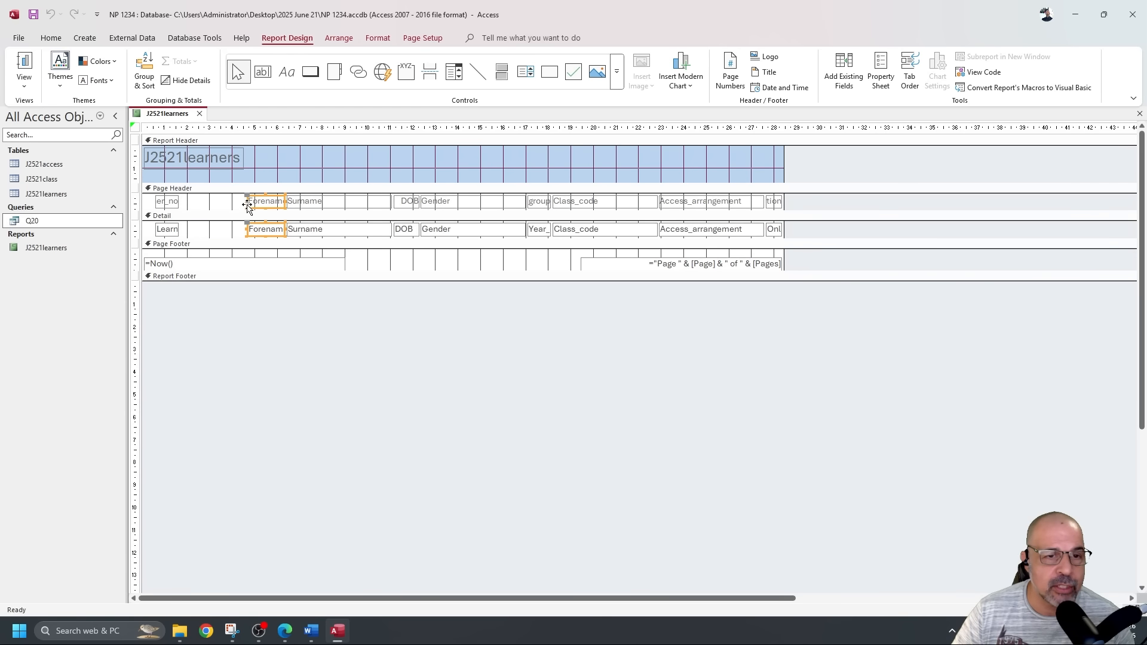
left_click(212, 237)
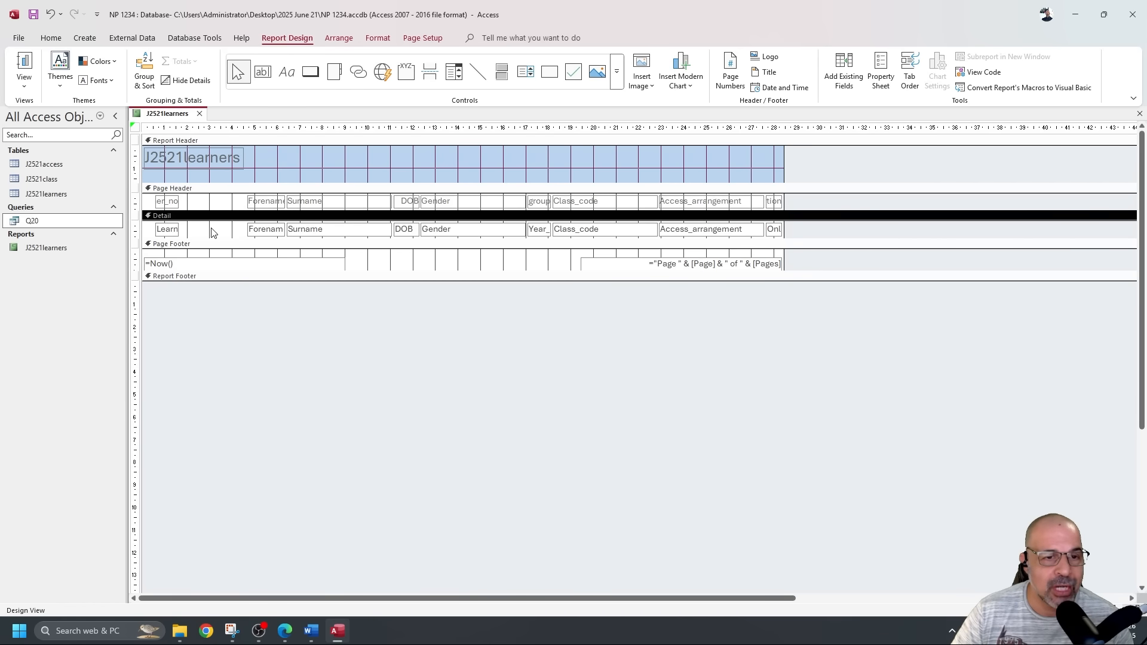
left_click_drag(209, 230, 206, 202)
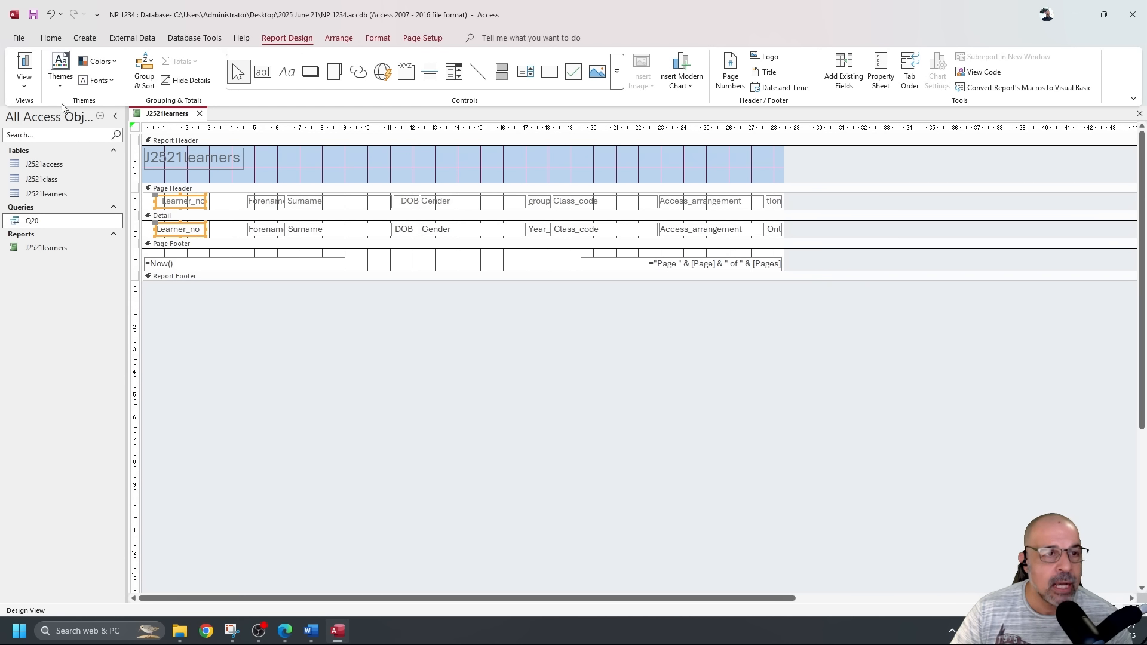
left_click(24, 62)
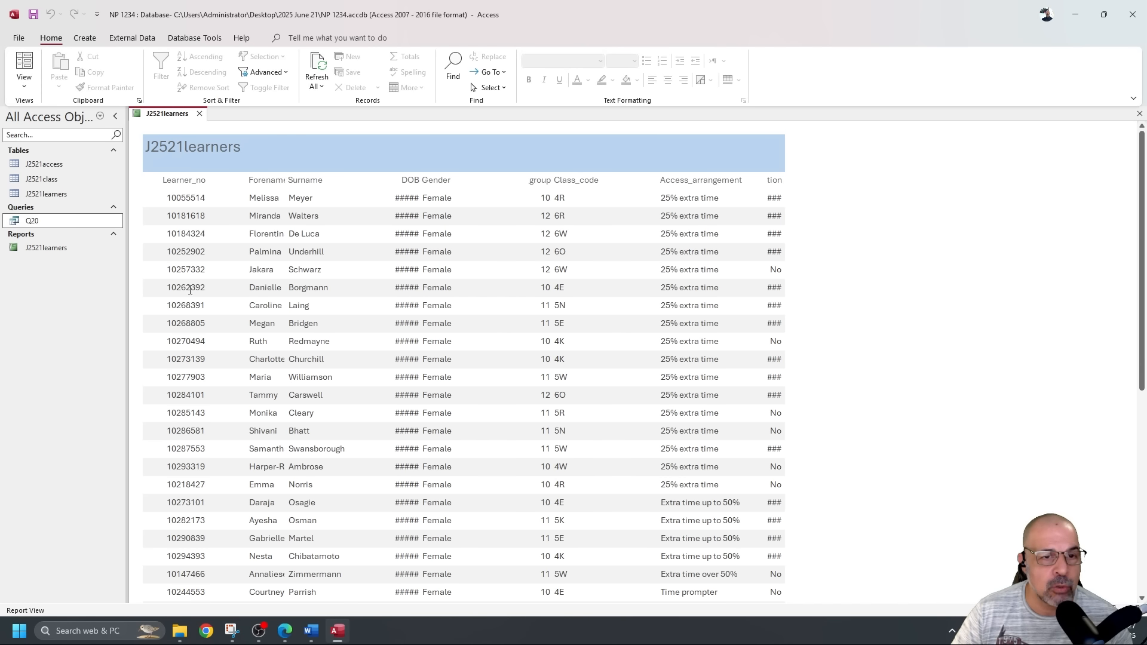
left_click(24, 87)
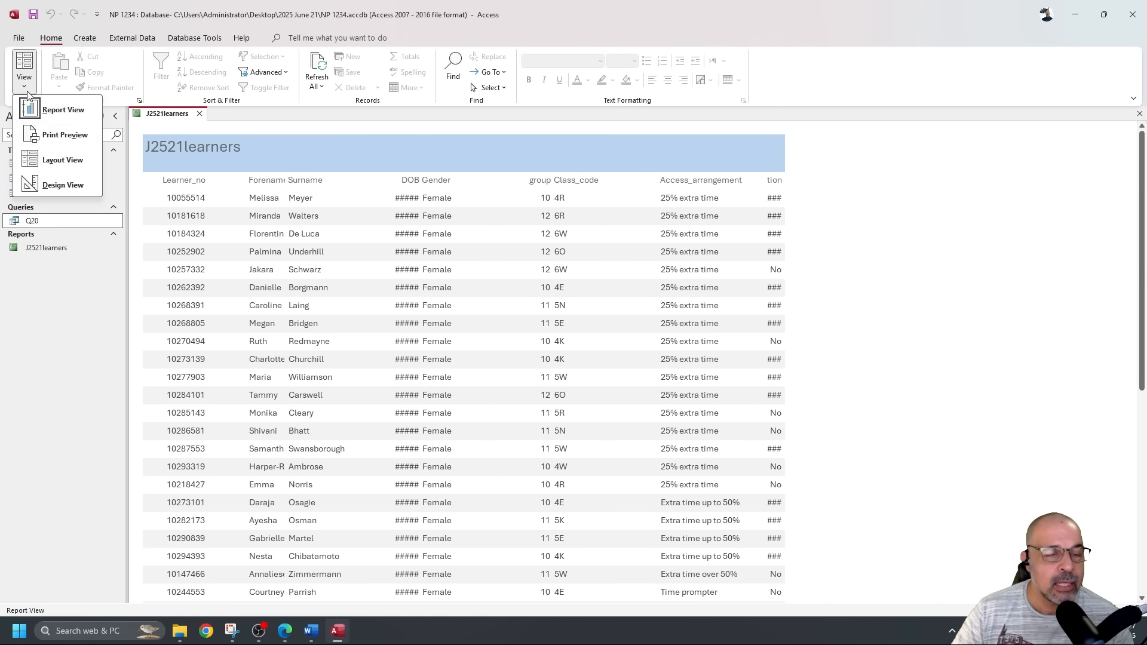
left_click(60, 186)
Widen the Forename label and text box leftward toward Learner_no and check Report View.
left_click(233, 205)
left_click(251, 232)
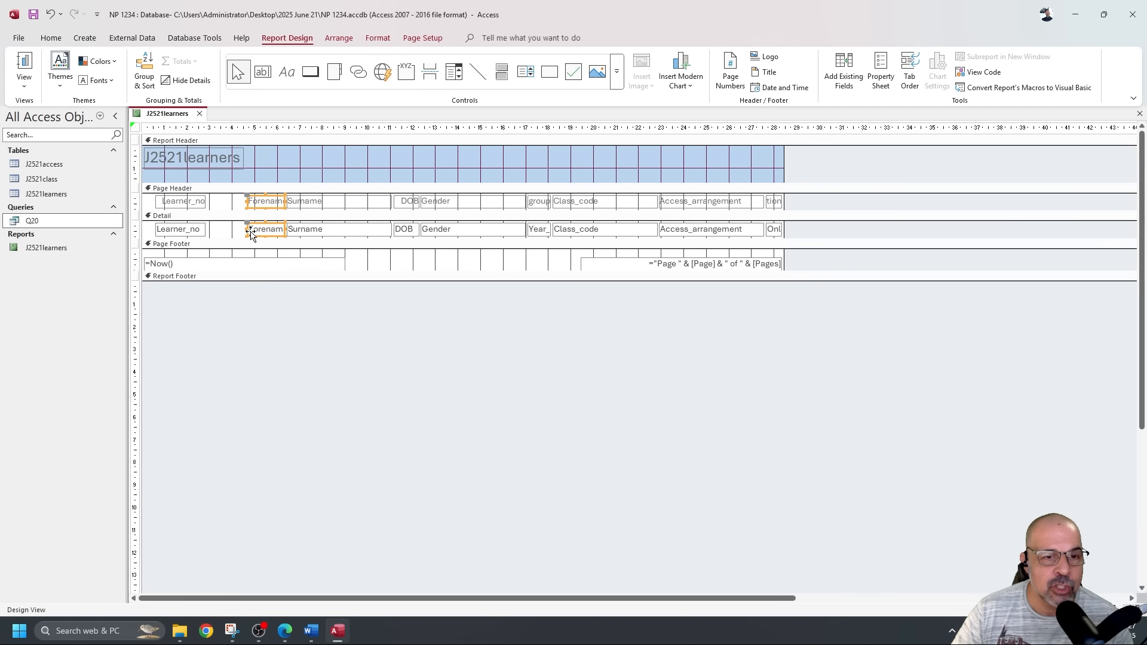
left_click_drag(244, 228, 220, 207)
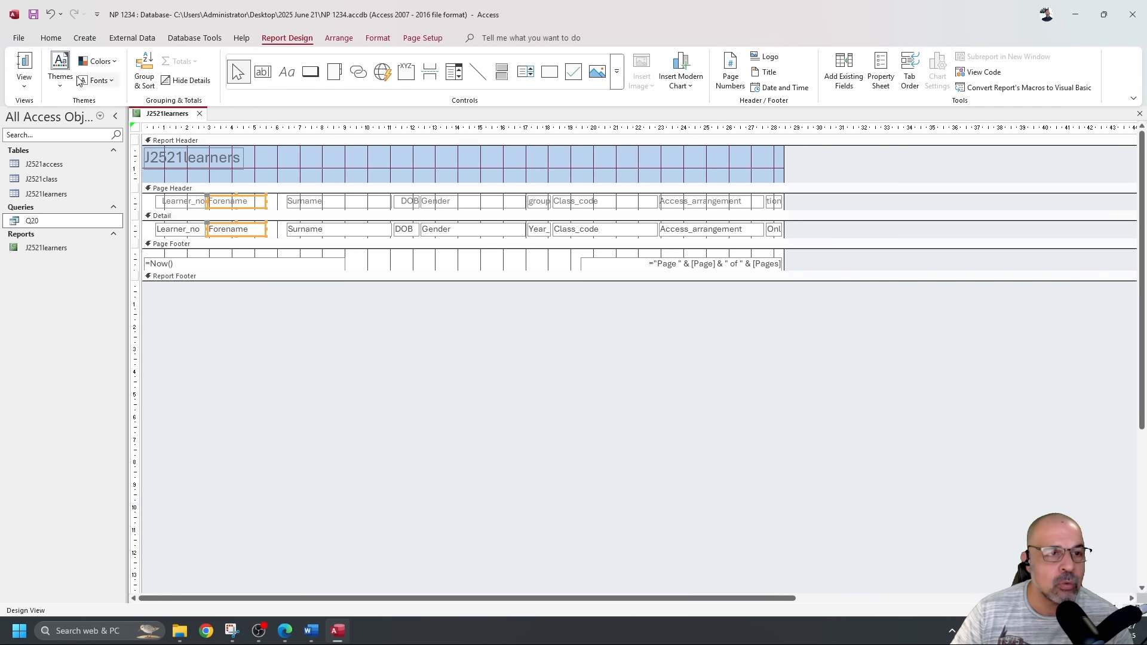
left_click(26, 64)
Select the Surname label and text box, then recheck the report data in Report View.
scroll(269, 303, "down", 10)
scroll(273, 305, "down", 5)
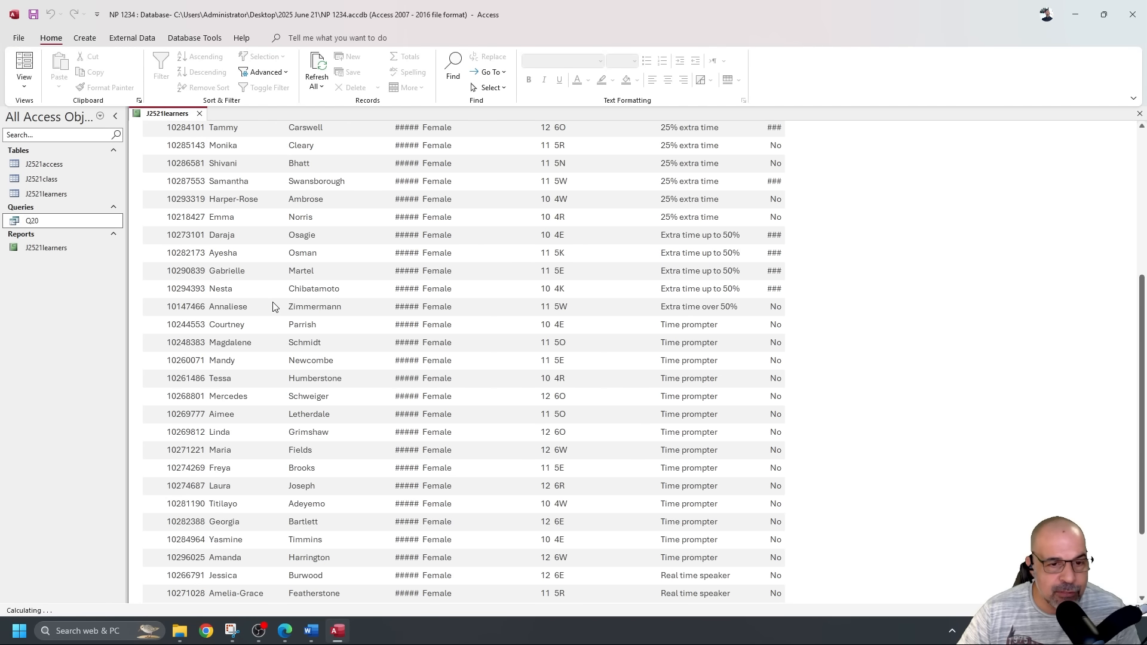
scroll(272, 307, "up", 15)
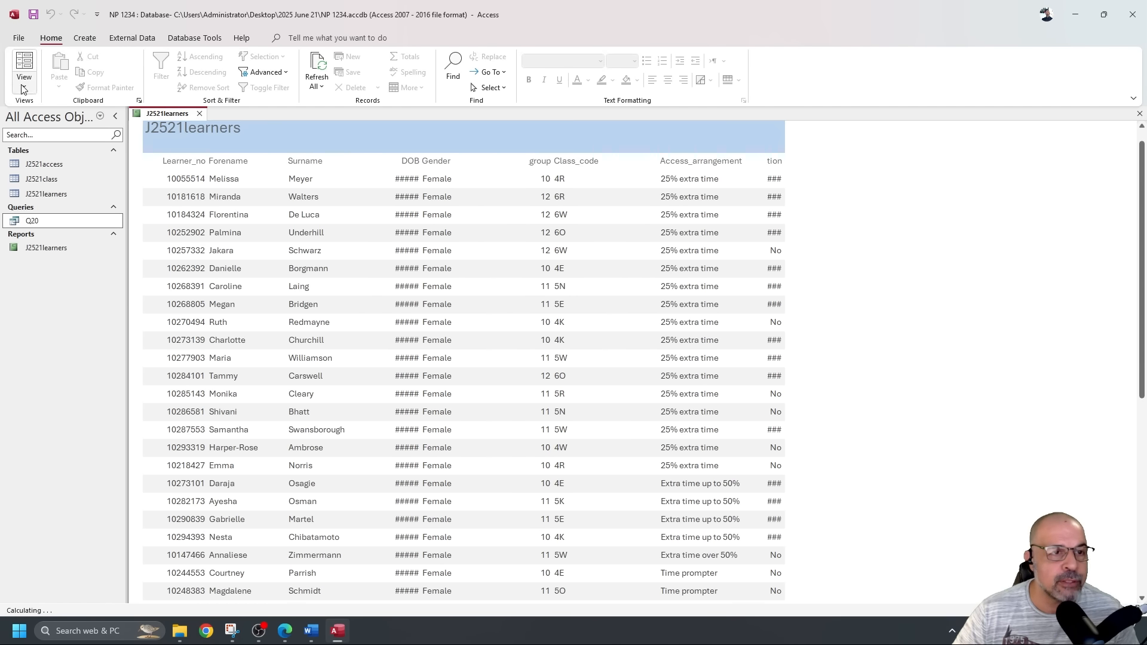
left_click(24, 83)
left_click(73, 188)
left_click_drag(274, 202, 289, 230)
left_click(24, 65)
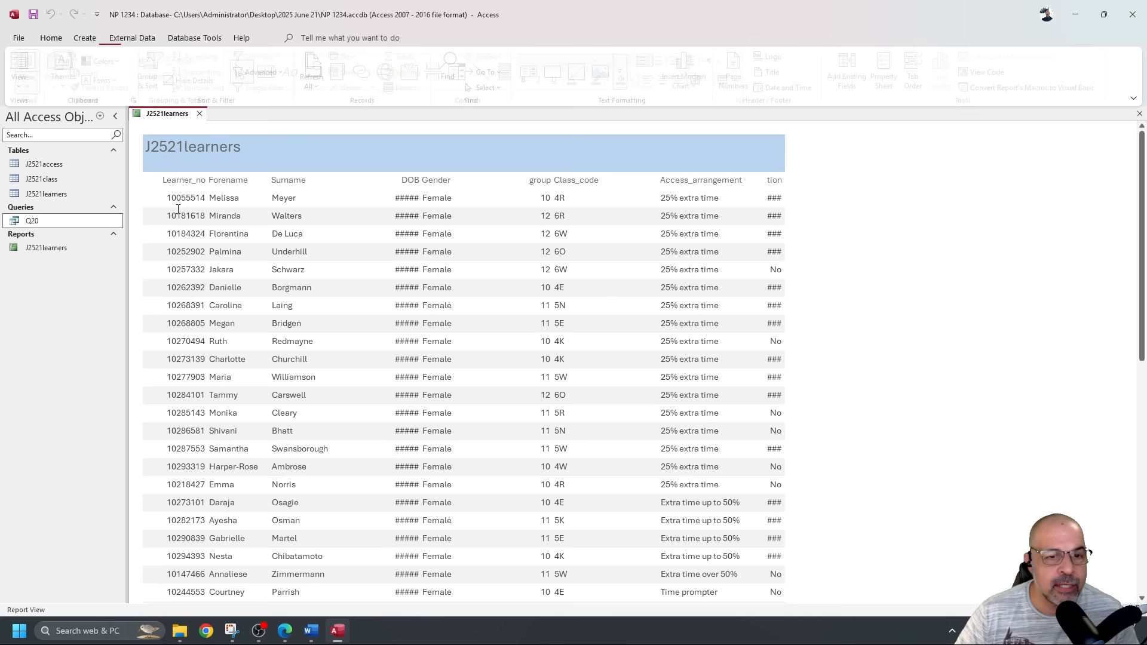
scroll(317, 281, "down", 2)
scroll(318, 281, "down", 6)
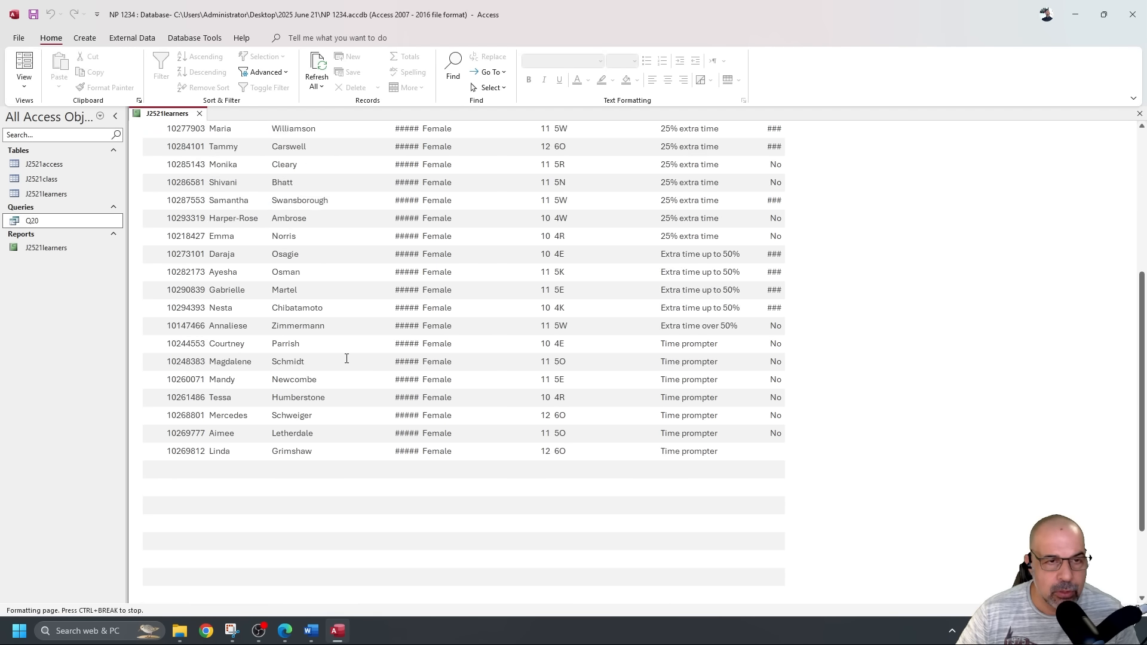
scroll(347, 359, "up", 8)
left_click(23, 84)
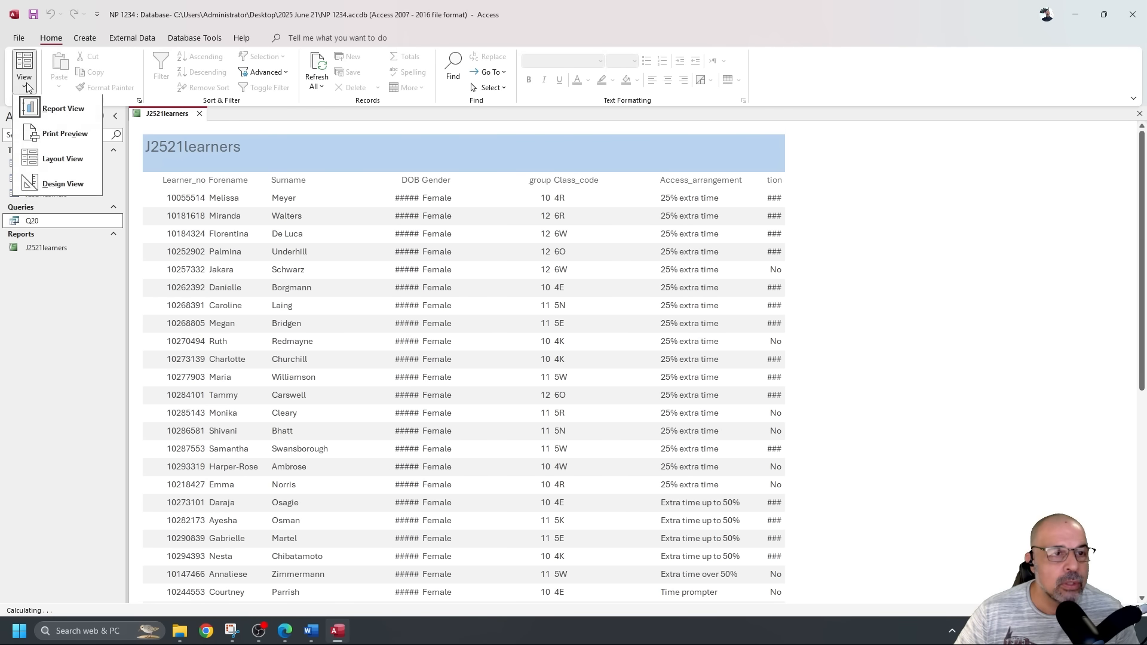
left_click(47, 185)
Drag the DOB label and text box wider so dates replace #####, then preview.
left_click_drag(378, 202, 371, 227)
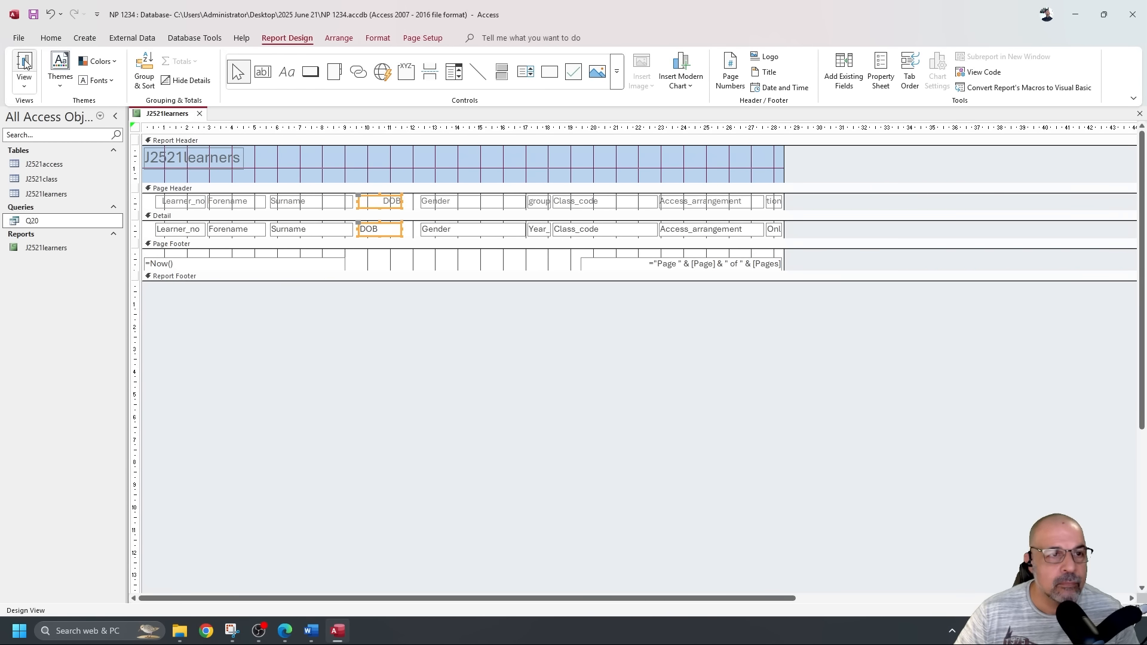
left_click(24, 63)
scroll(327, 263, "down", 2)
scroll(328, 260, "up", 2)
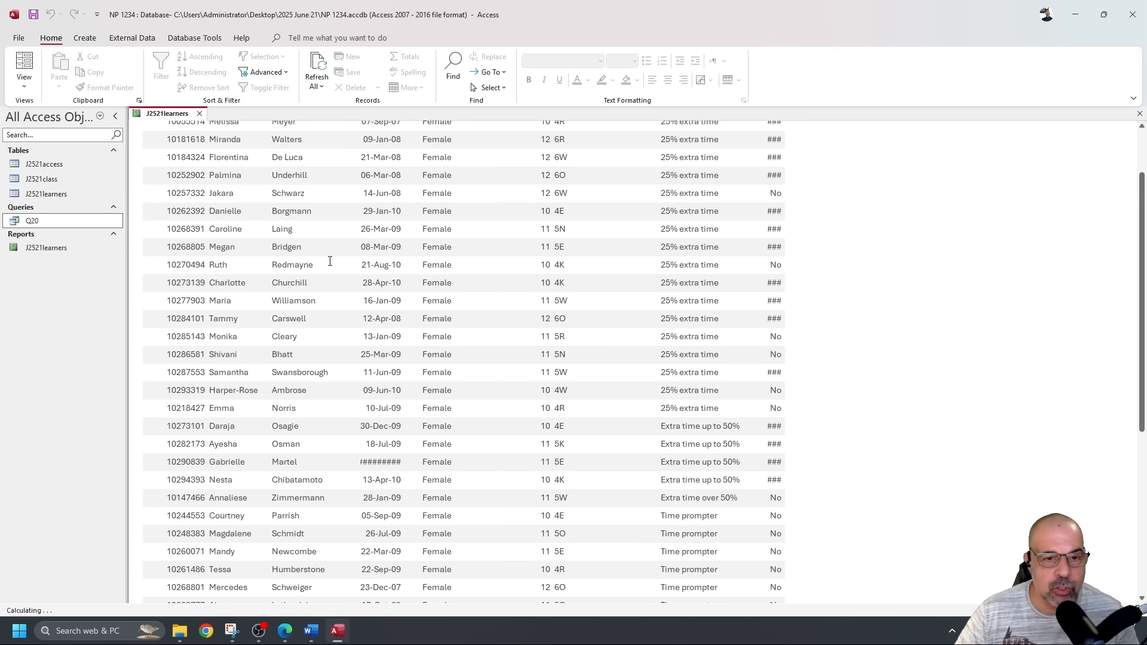
scroll(322, 382, "down", 3)
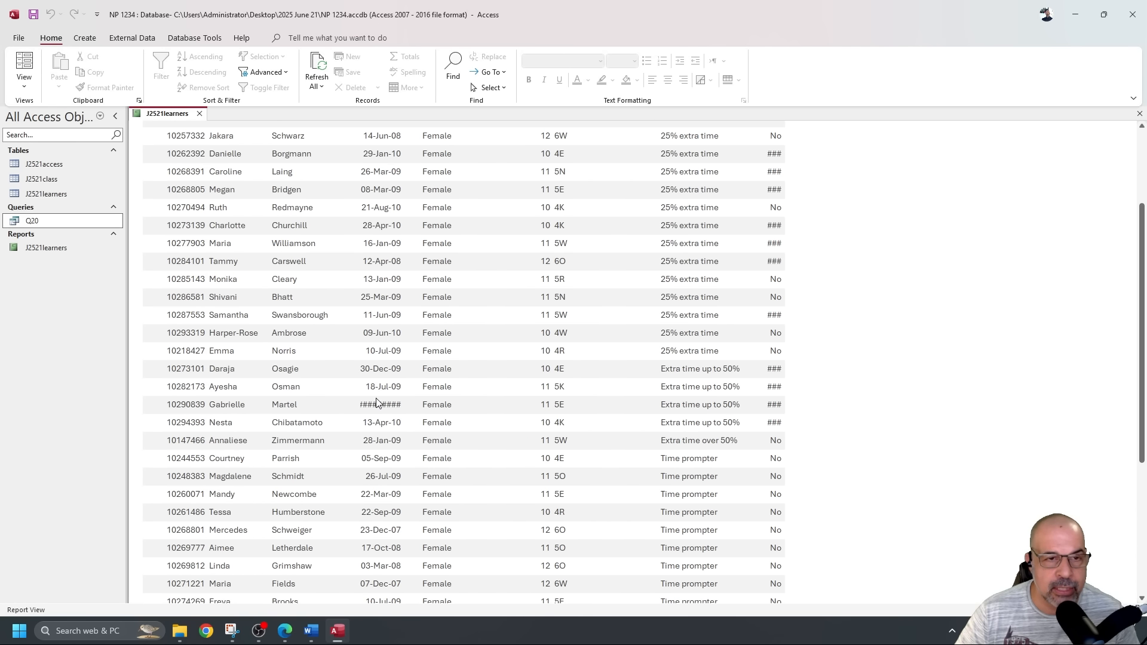
left_click(24, 80)
left_click(50, 184)
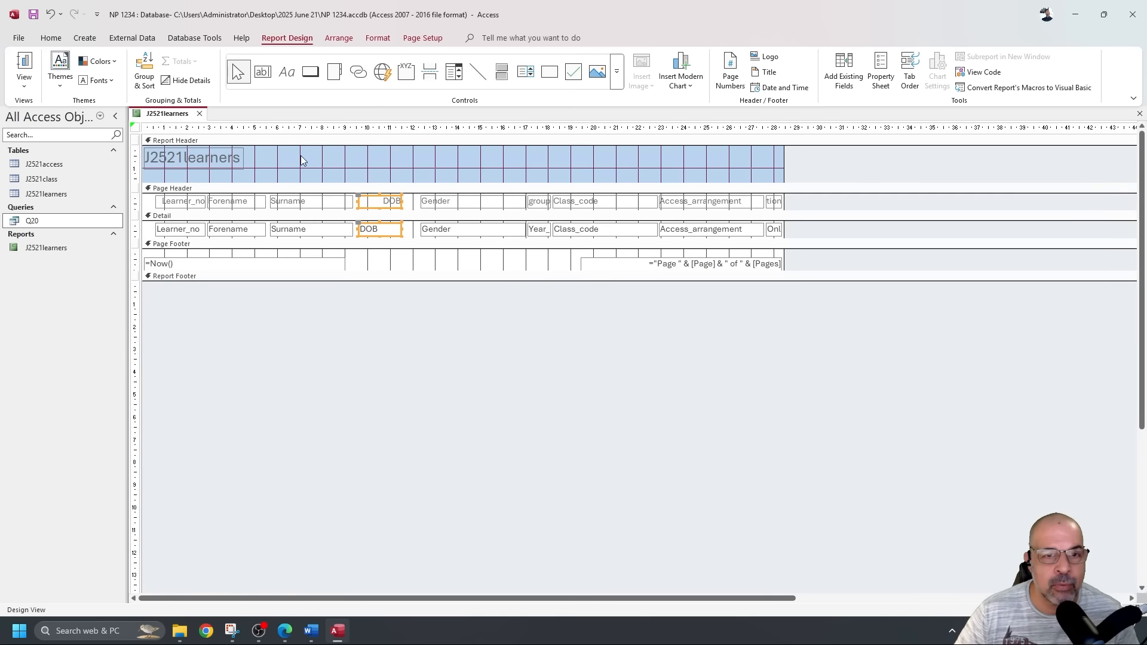
left_click_drag(400, 202, 464, 232)
left_click(24, 66)
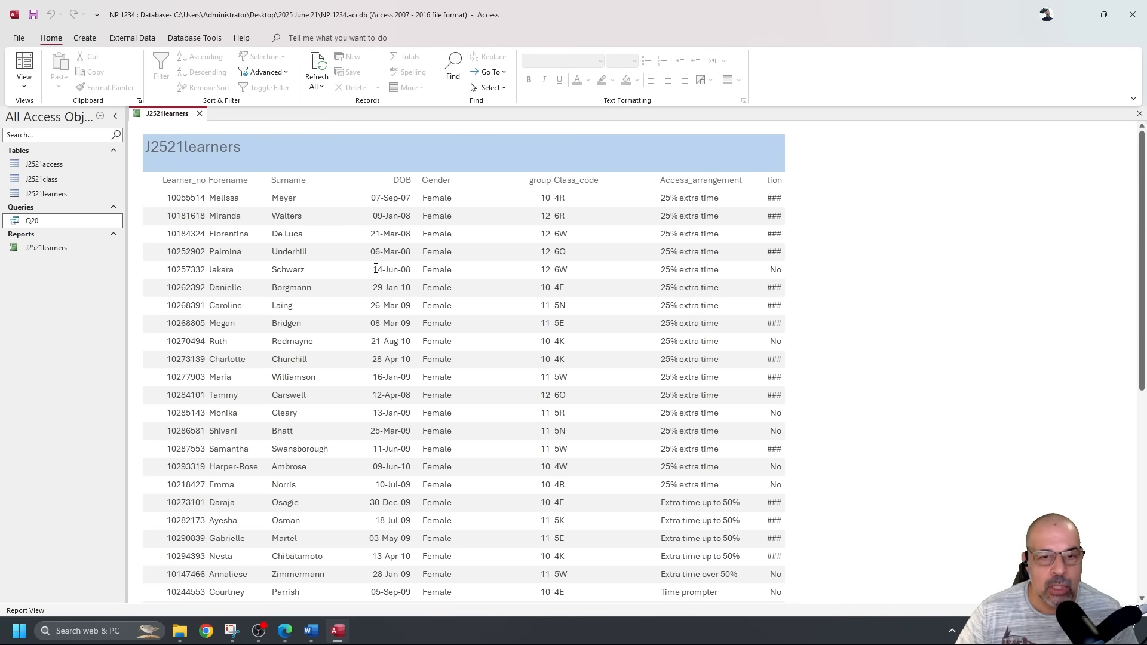
scroll(393, 212, "down", 10)
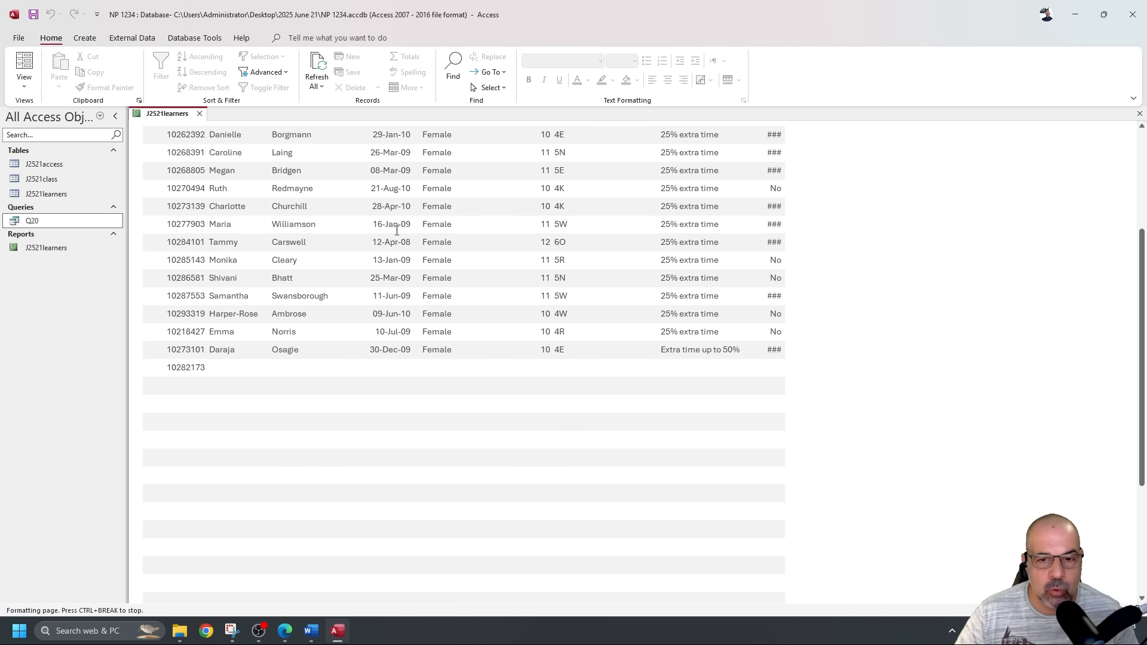
Widen the Year_group label and text box leftward and check them in Report View.
left_click(24, 84)
left_click(63, 184)
left_click(538, 201)
left_click(538, 231, "shift")
mouse_move(527, 231)
left_mouse_down()
mouse_move(508, 231)
mouse_move(502, 201)
mouse_move(477, 207)
mouse_move(544, 201)
mouse_move(574, 232)
mouse_move(601, 212)
mouse_move(533, 213)
left_mouse_up()
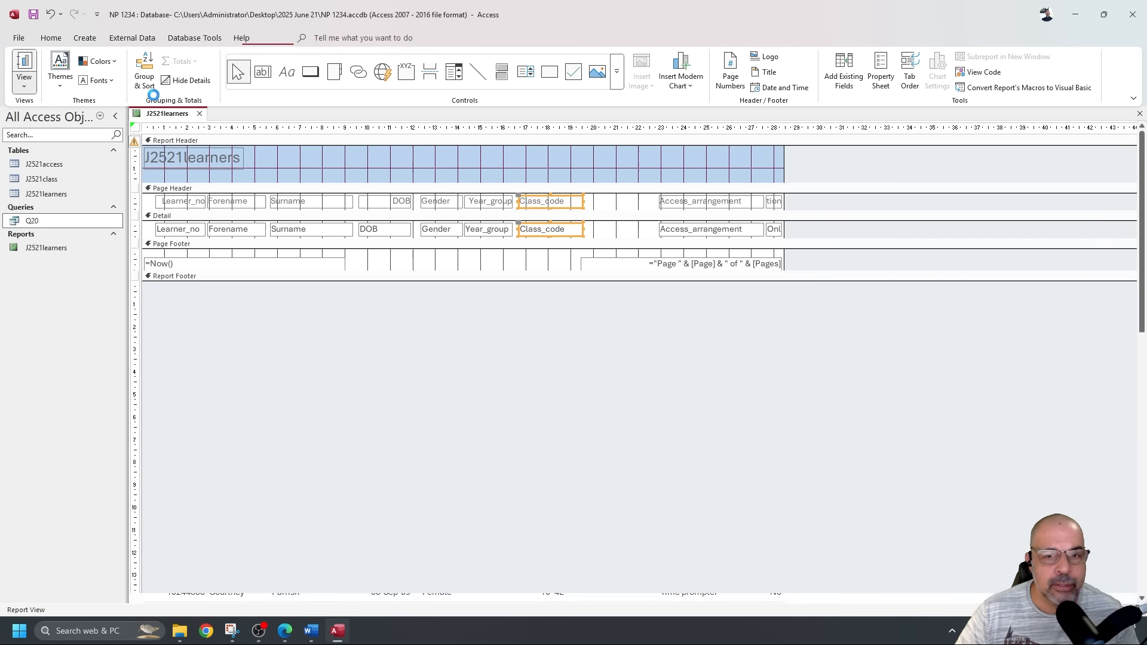
left_click(24, 63)
scroll(534, 208, "down", 5)
scroll(534, 207, "up", 5)
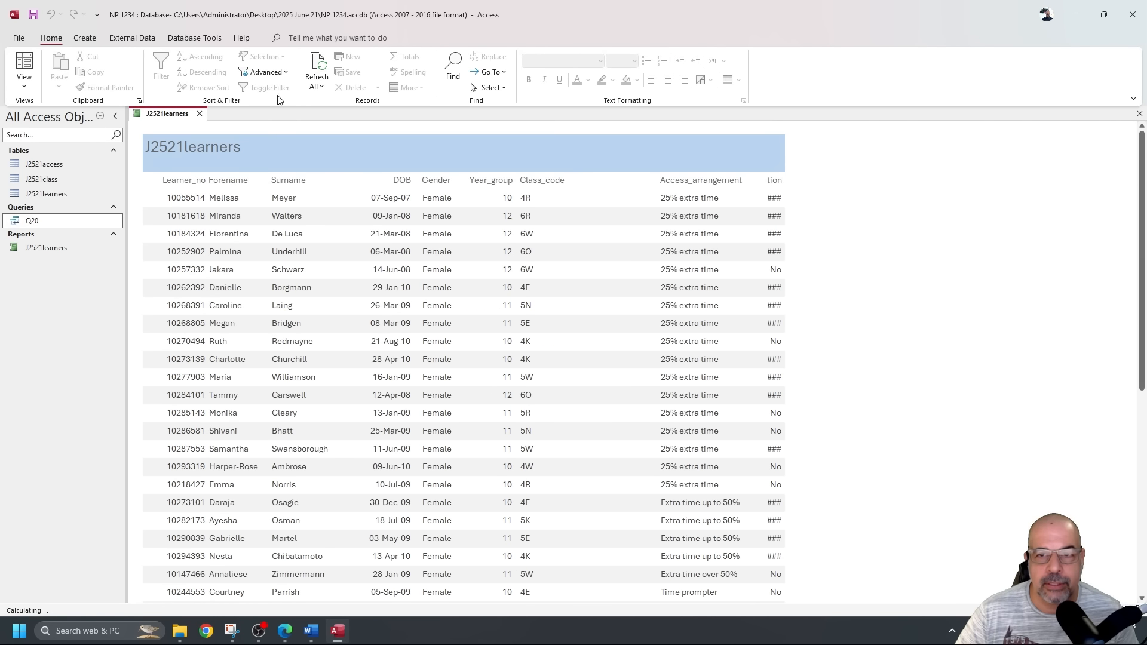
Move the Access_arrangement column left and narrow it, then preview the rearranged columns.
left_click(24, 86)
left_click(57, 185)
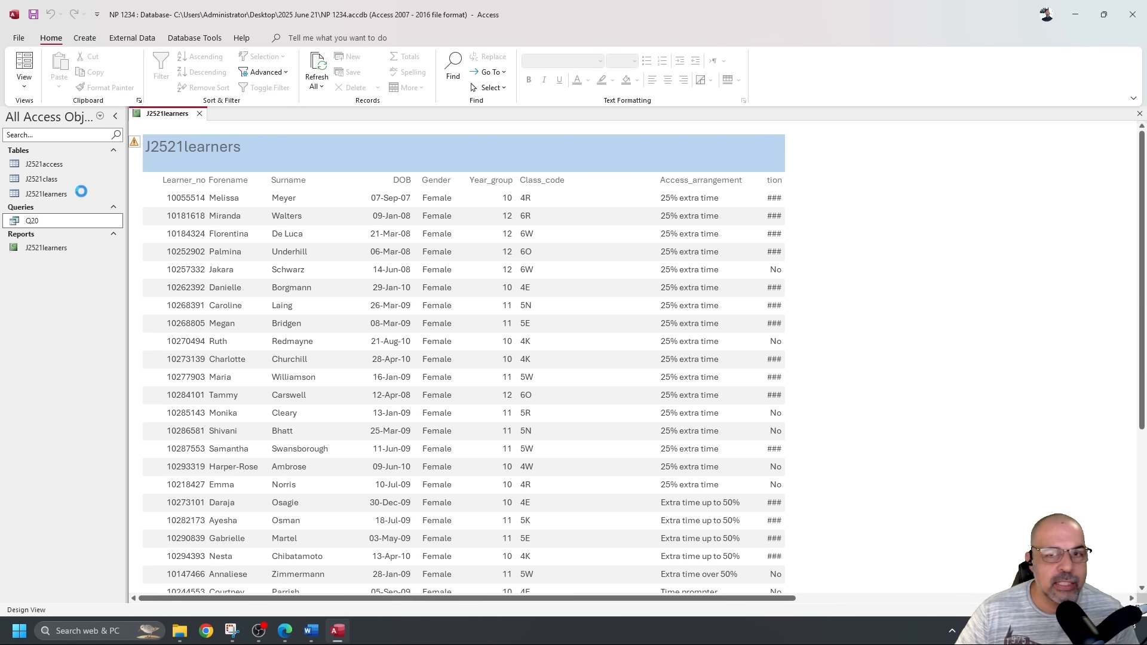
left_click_drag(640, 206, 596, 237)
left_click_drag(754, 205, 707, 230)
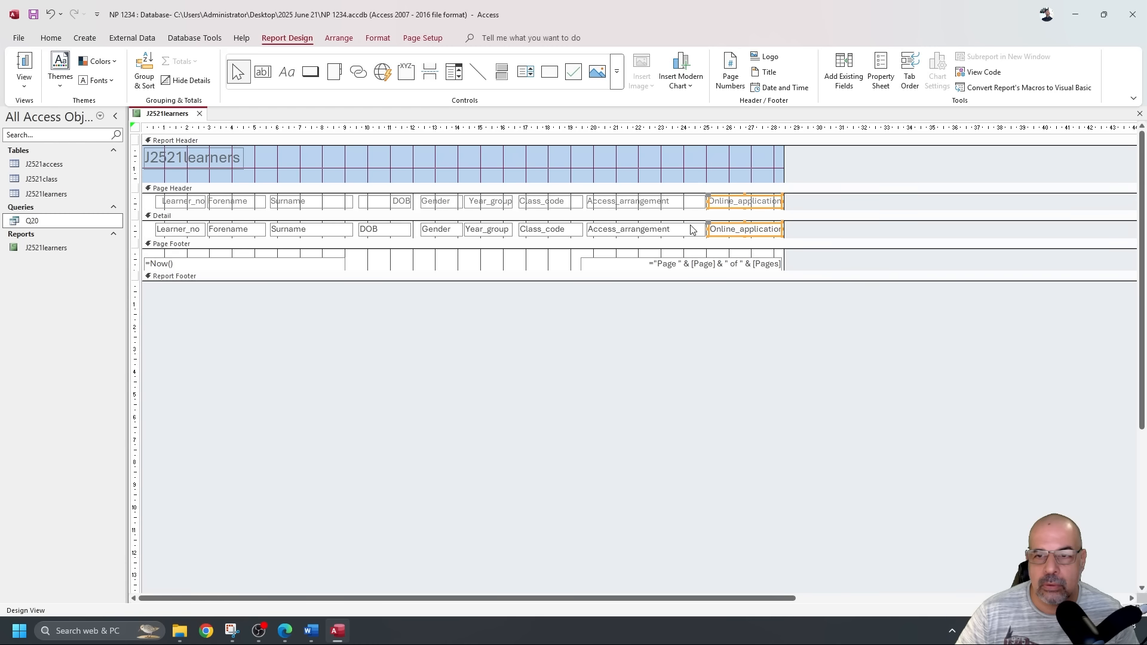
left_click(680, 204)
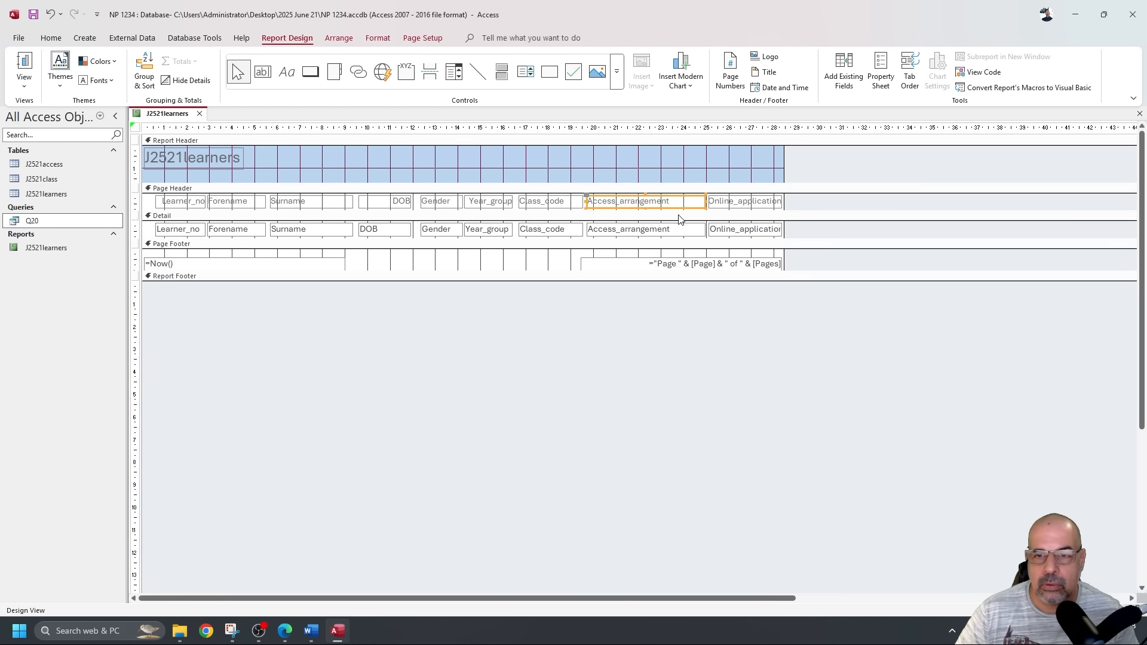
left_click(684, 230, "shift")
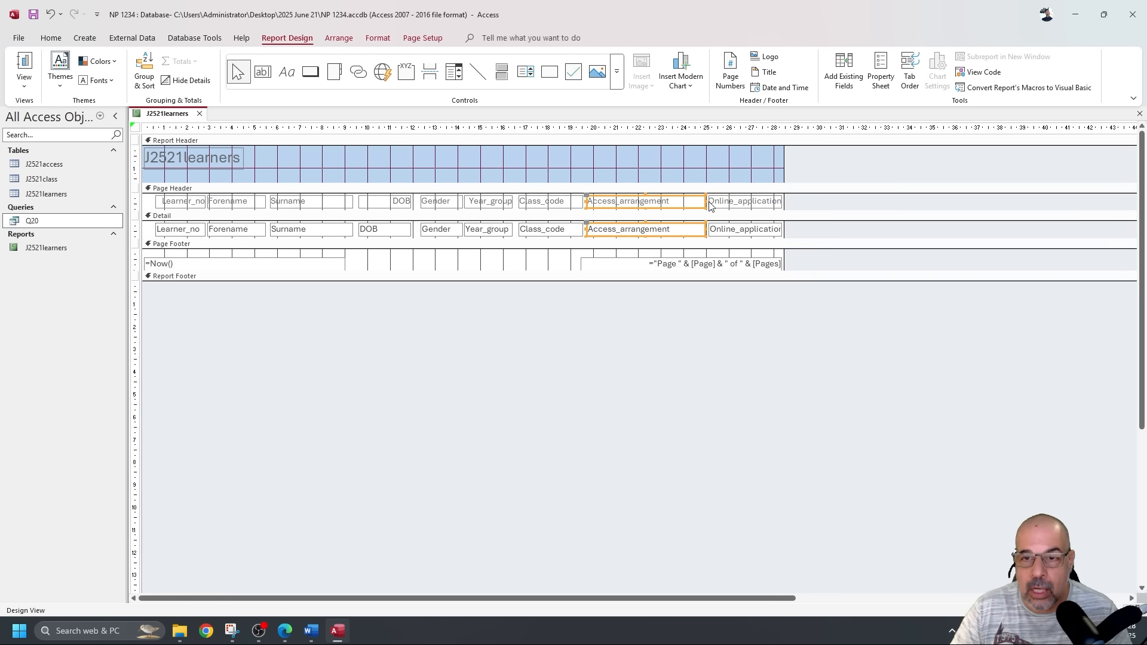
left_click_drag(705, 202, 710, 229)
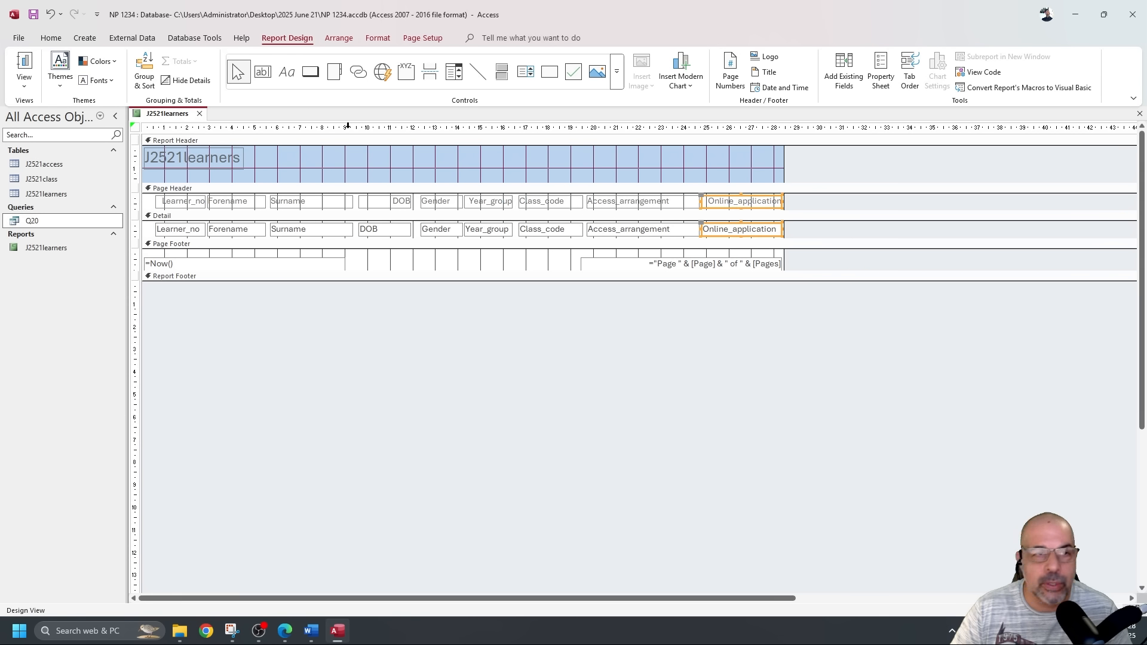
left_click(33, 64)
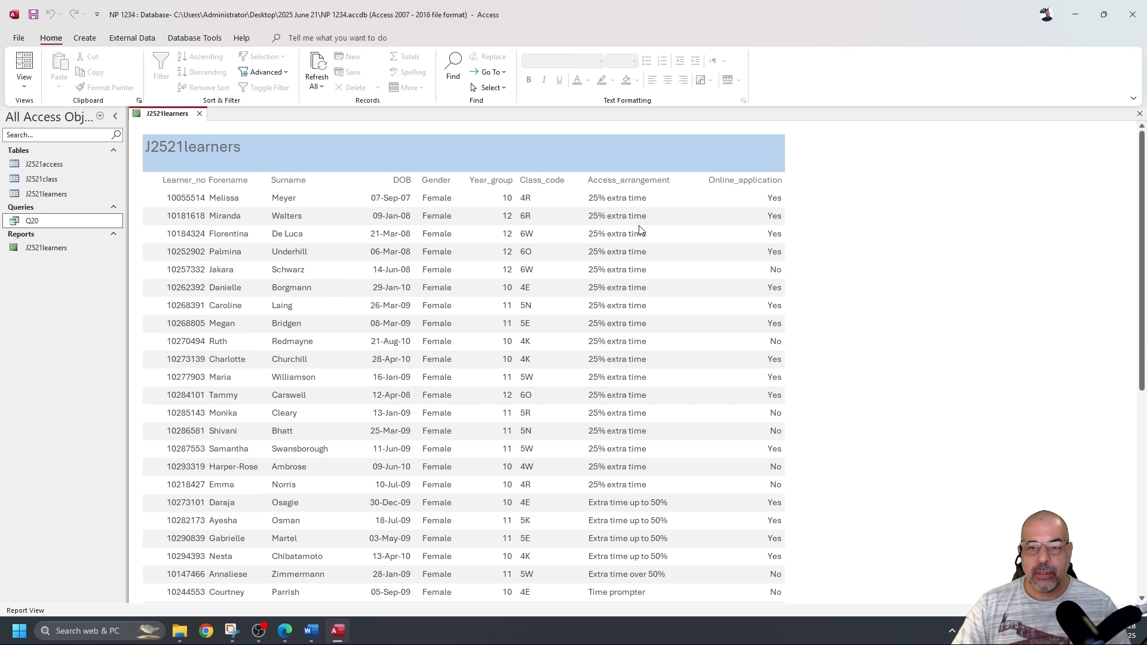
scroll(638, 224, "down", 3)
scroll(635, 217, "up", 10)
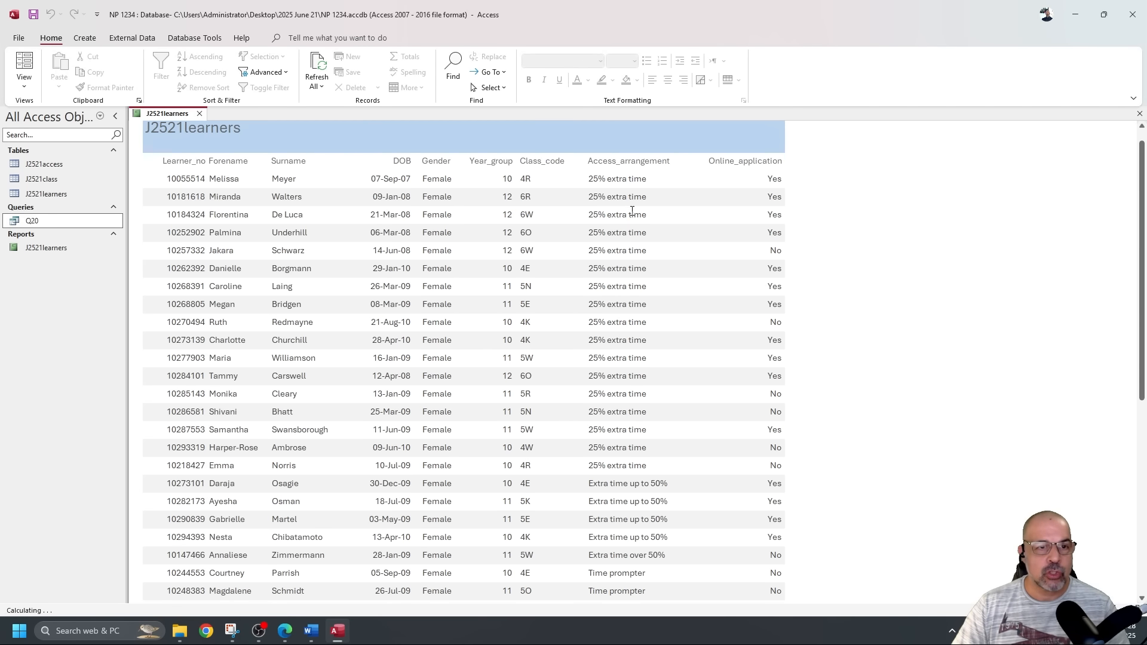
Underline question 20's sort-by Access_arrangement and Year_group line in blue ink.
scroll(932, 245, "up", 1)
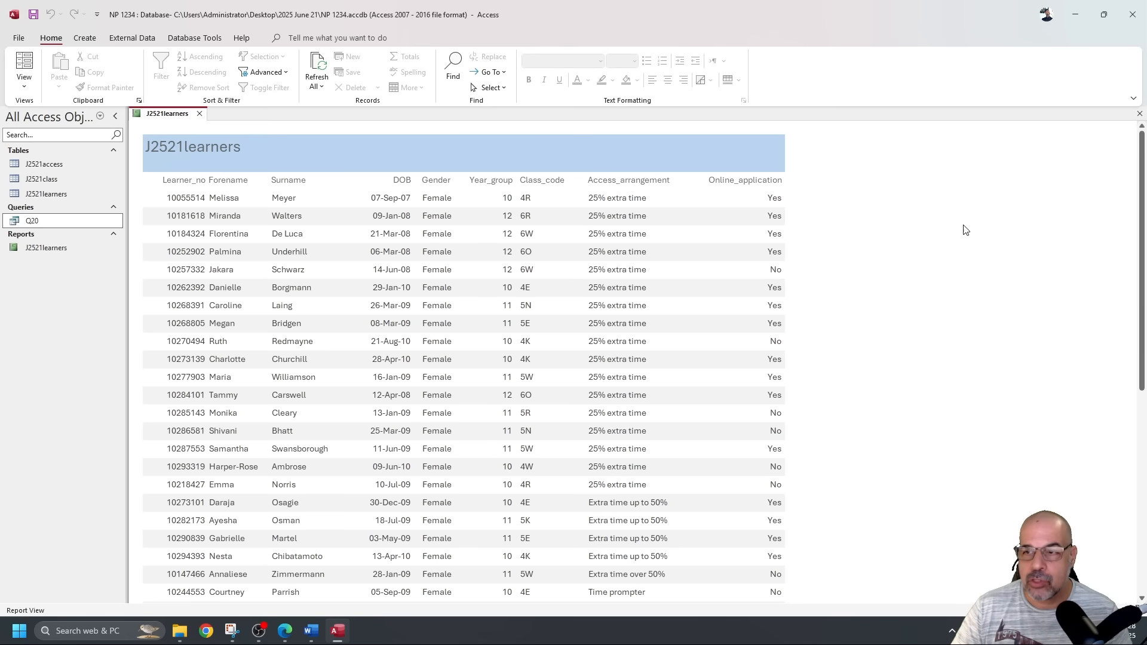
left_click(285, 631)
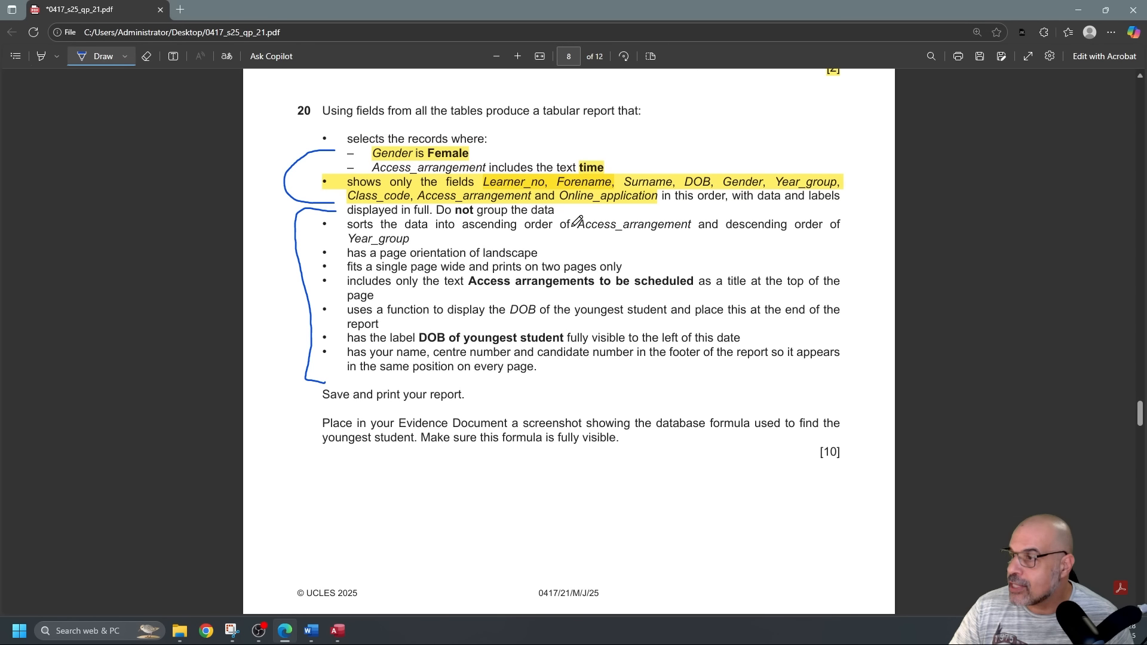
left_click_drag(575, 230, 846, 228)
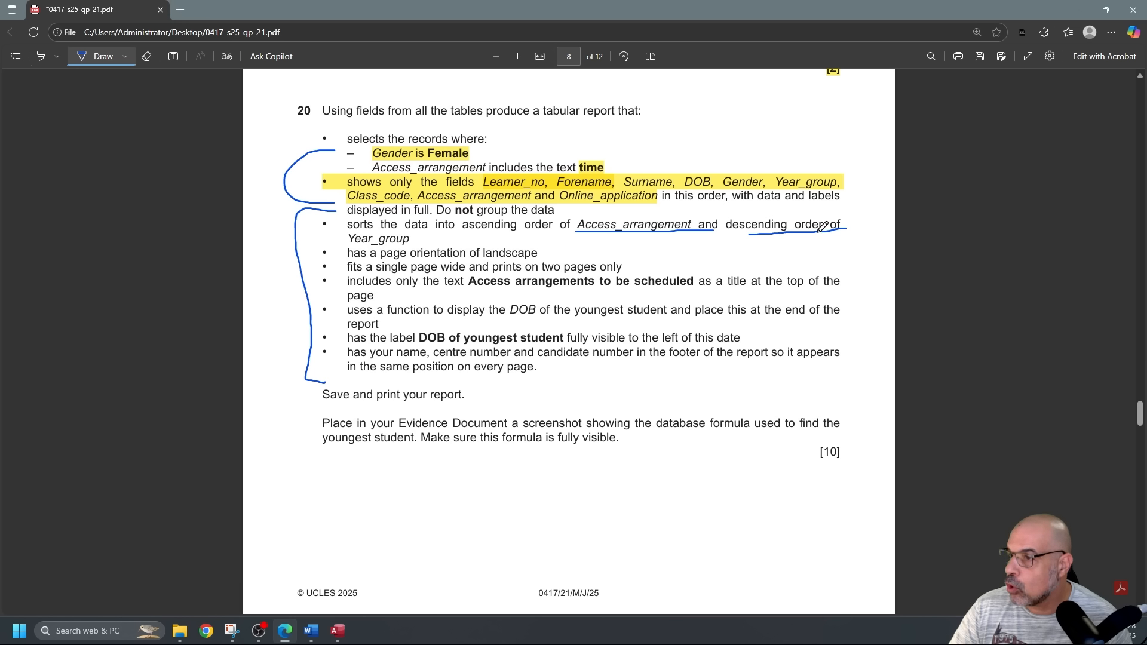
key("alt+Tab")
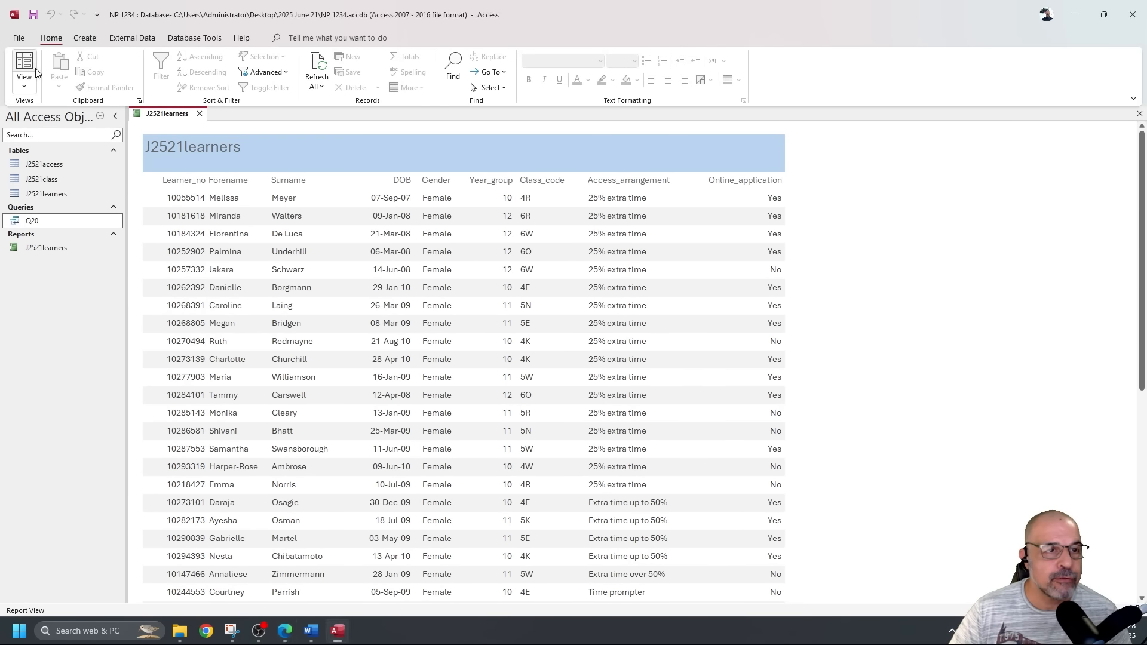
In Design View, add a sort on Access_arrangement with A on top.
left_click(24, 81)
left_click(63, 185)
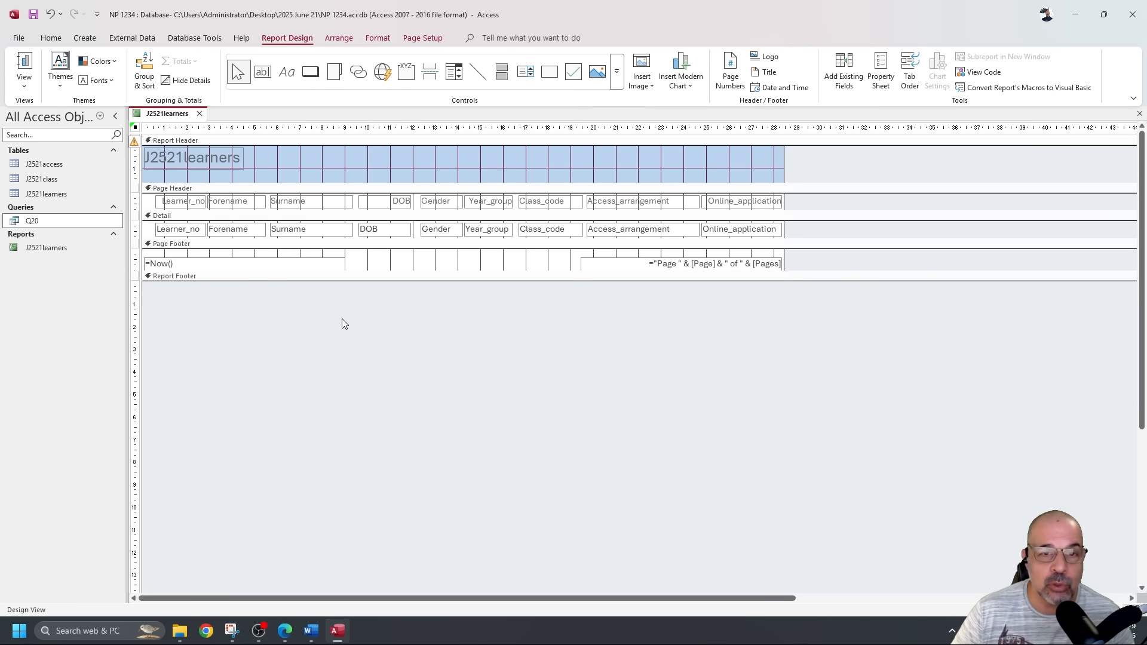
left_click(621, 206)
left_click(165, 205)
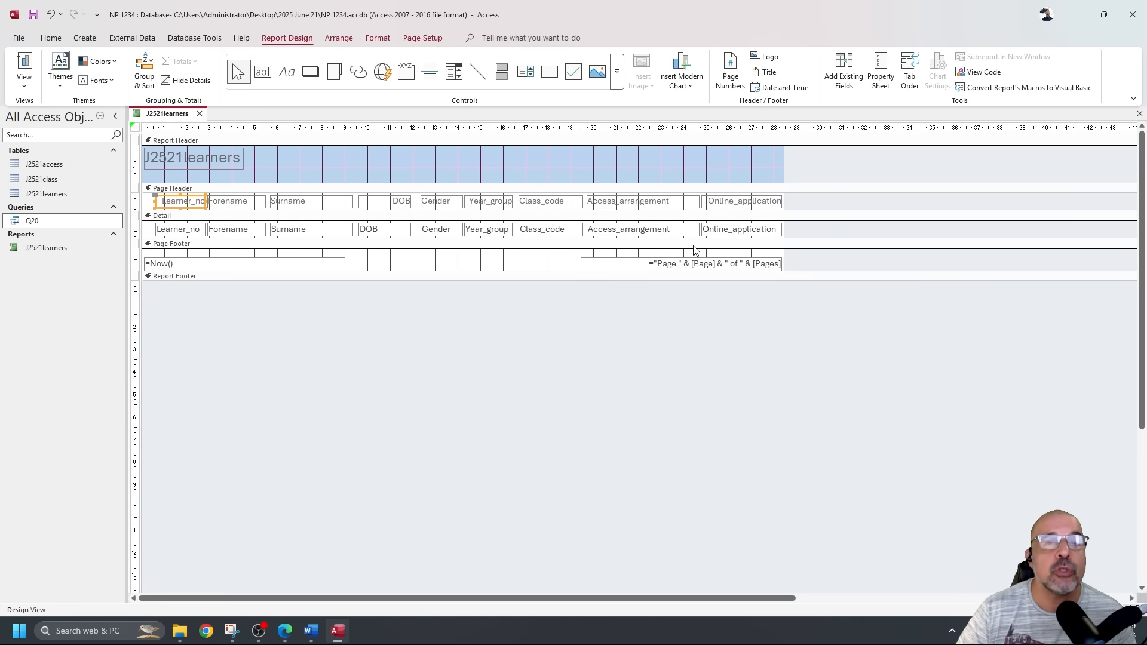
left_click(591, 364)
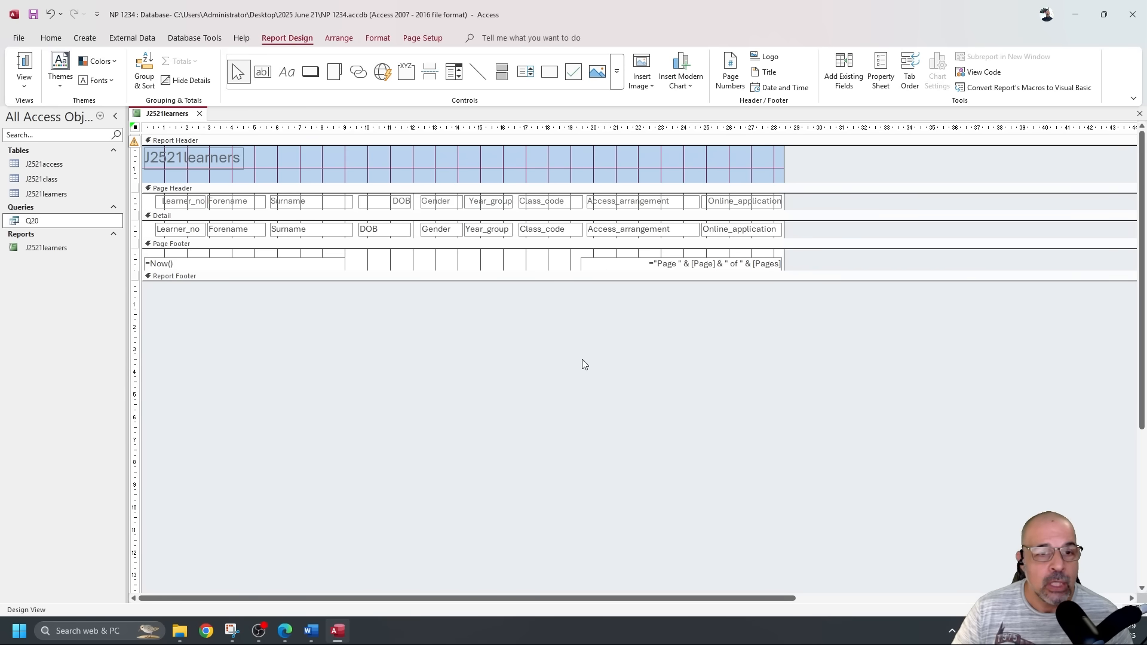
left_click(149, 76)
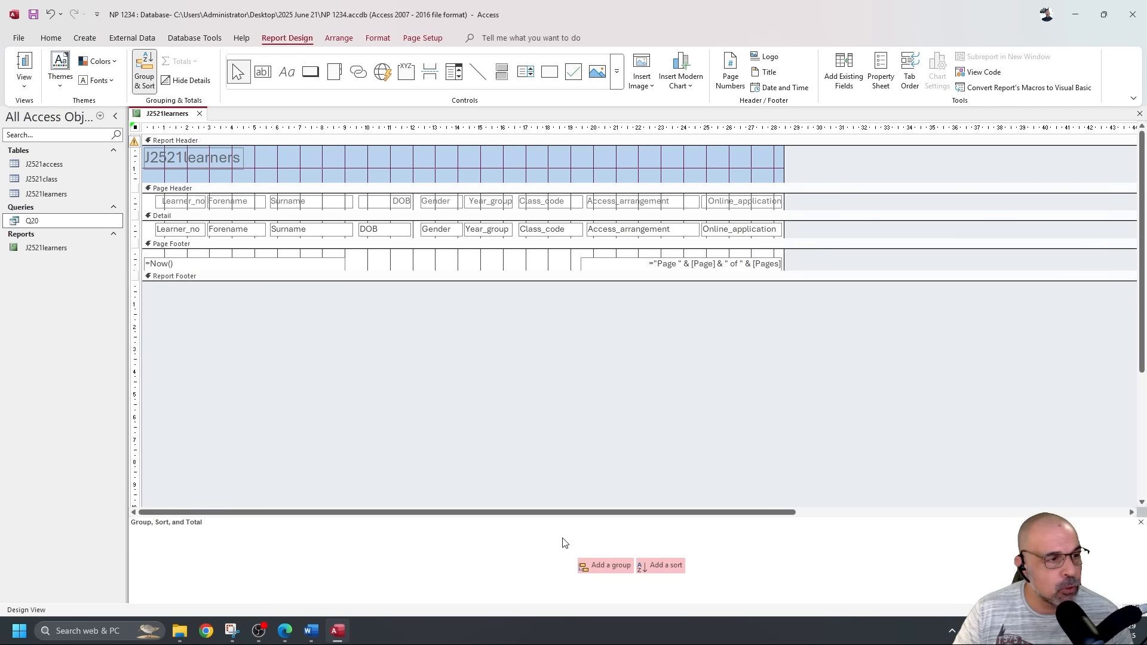
left_click(674, 569)
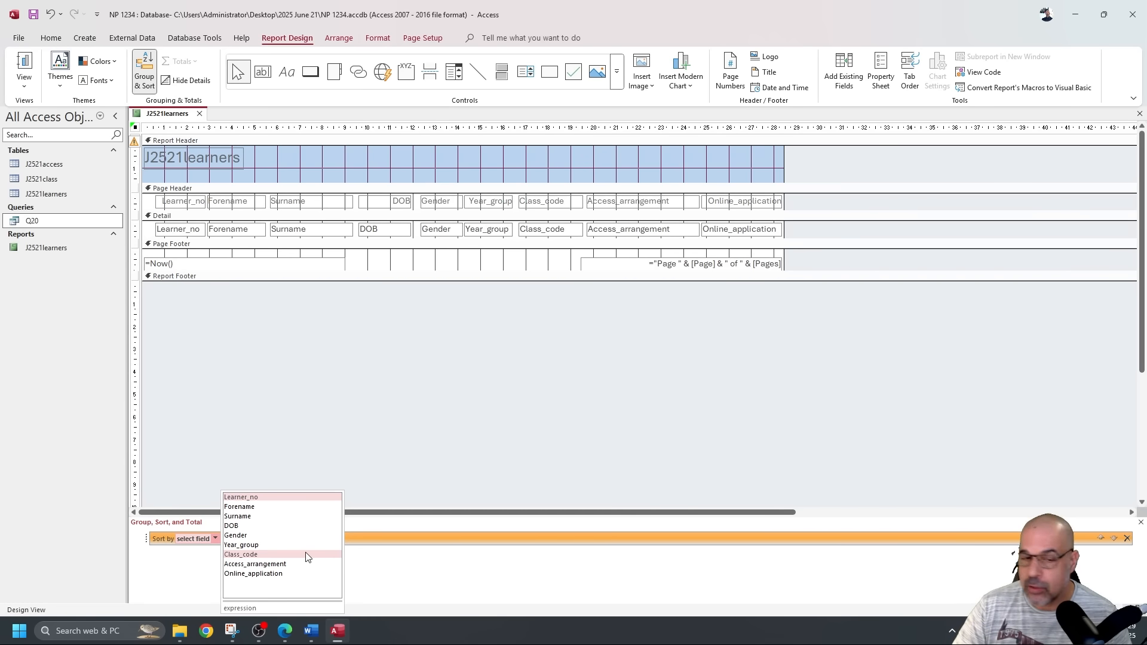
left_click(280, 564)
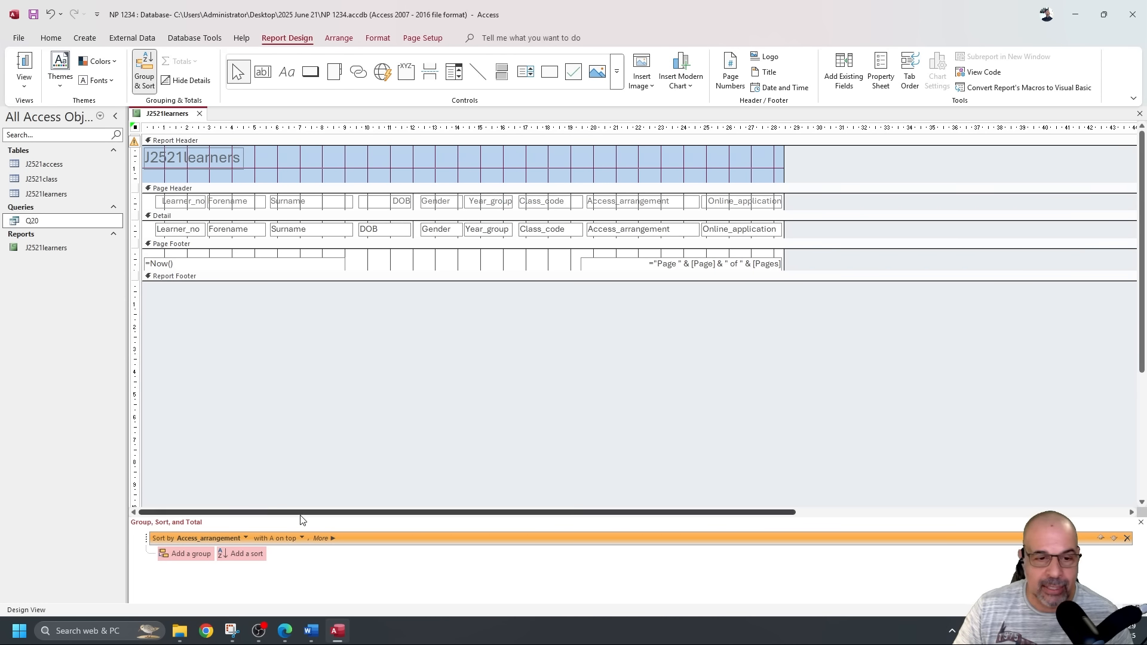
Add a second sort on Year_group from largest to smallest, then view the report in Report View.
left_click(248, 554)
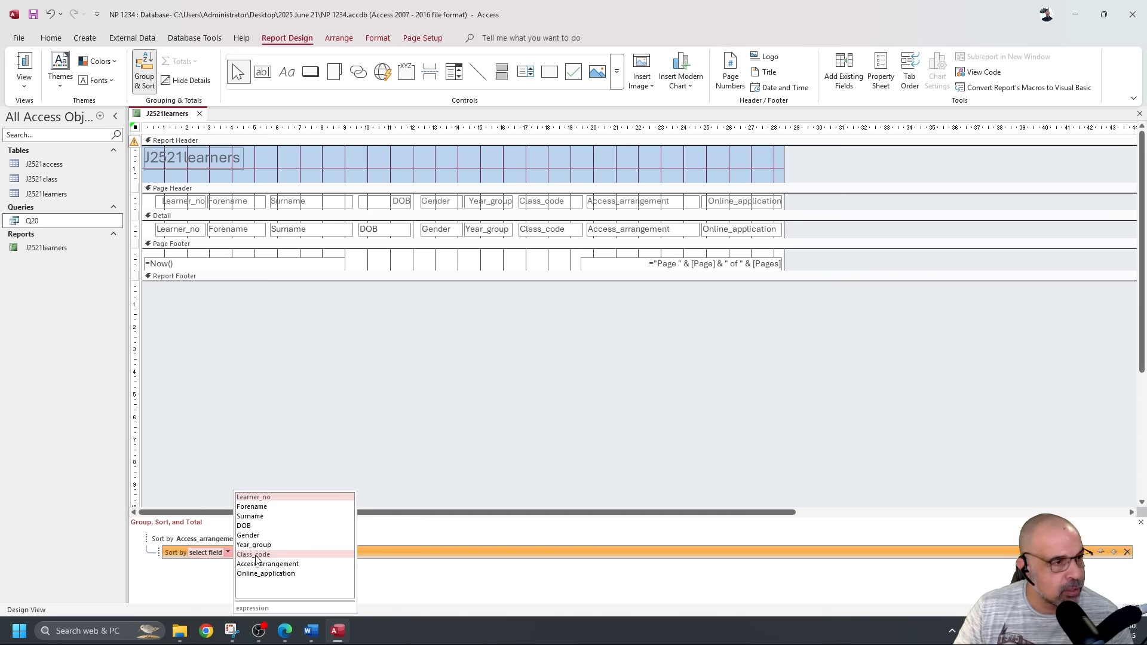
left_click(290, 546)
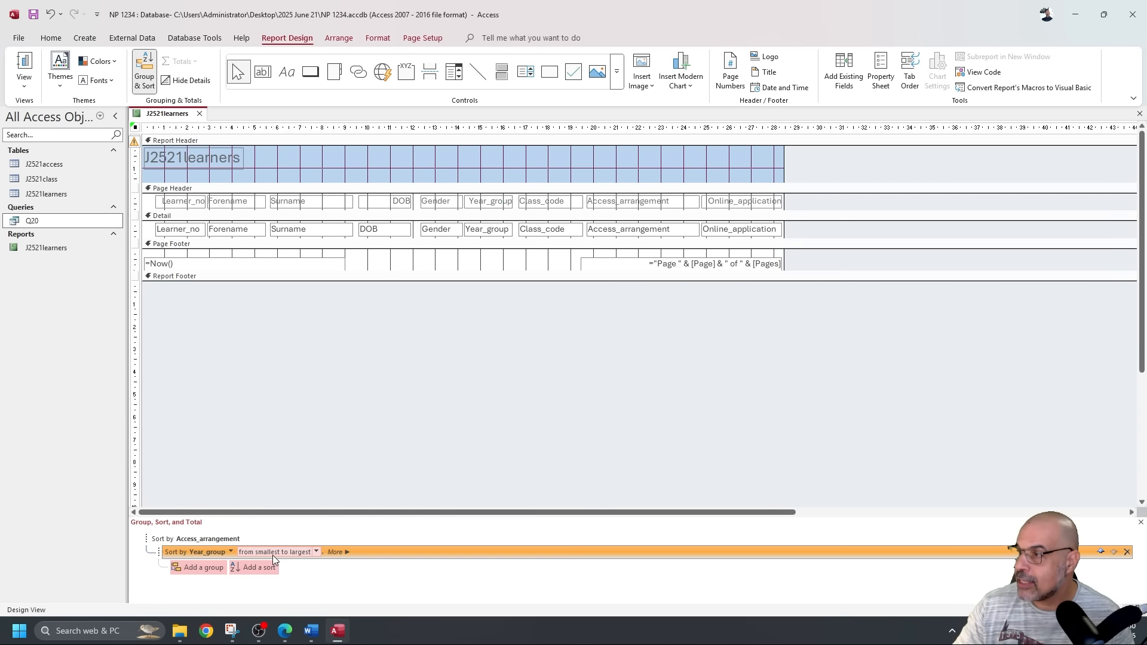
left_click(309, 554)
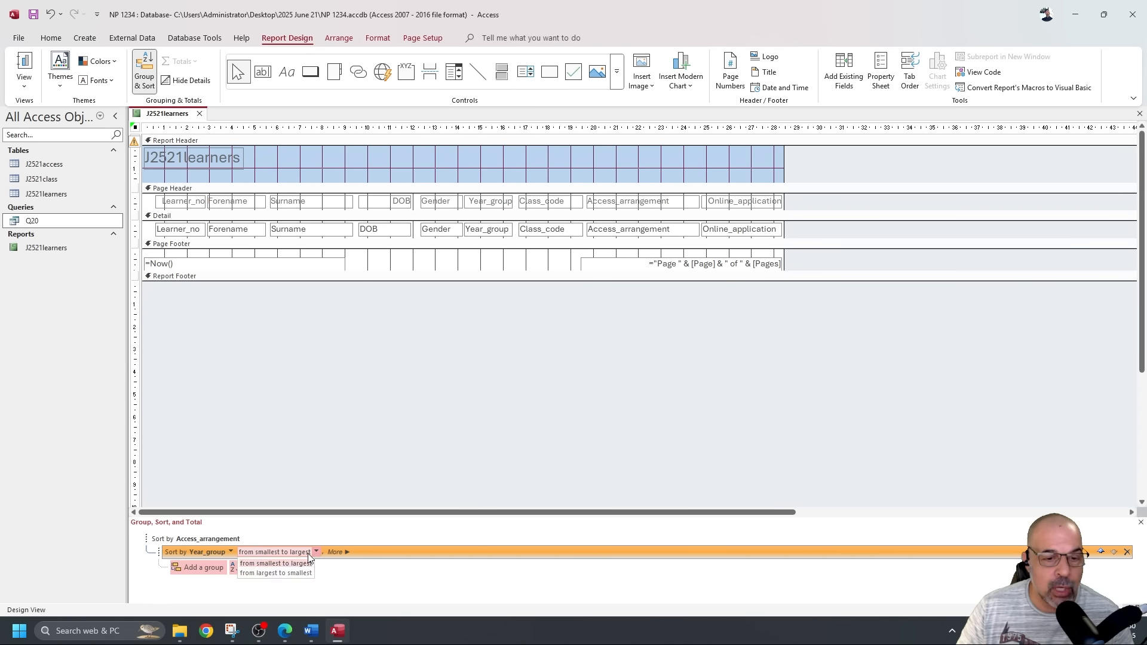
left_click(276, 573)
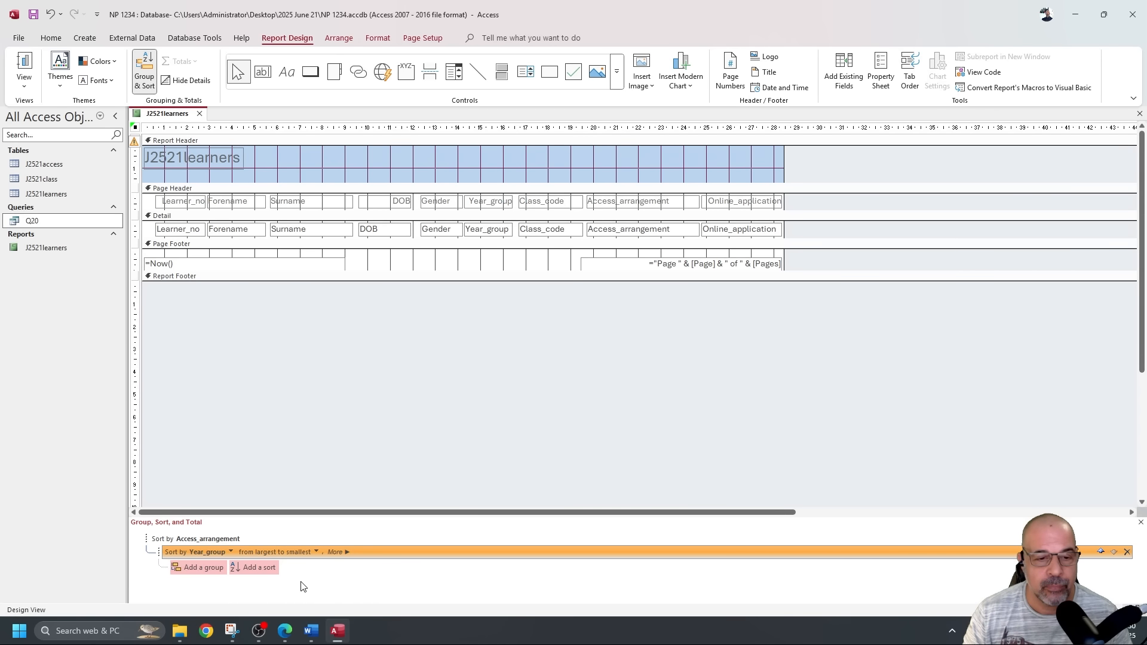
left_click(29, 68)
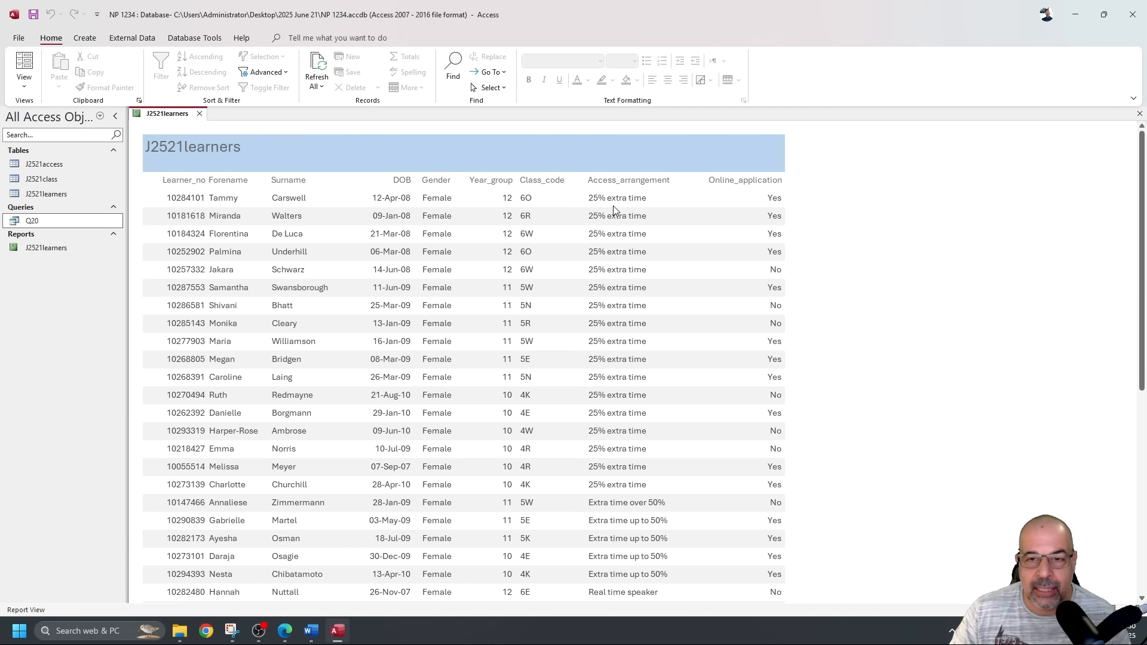
Scroll through the sorted learner rows, then bring back the question 20 PDF in Edge.
scroll(615, 215, "down", 5)
scroll(615, 223, "down", 3)
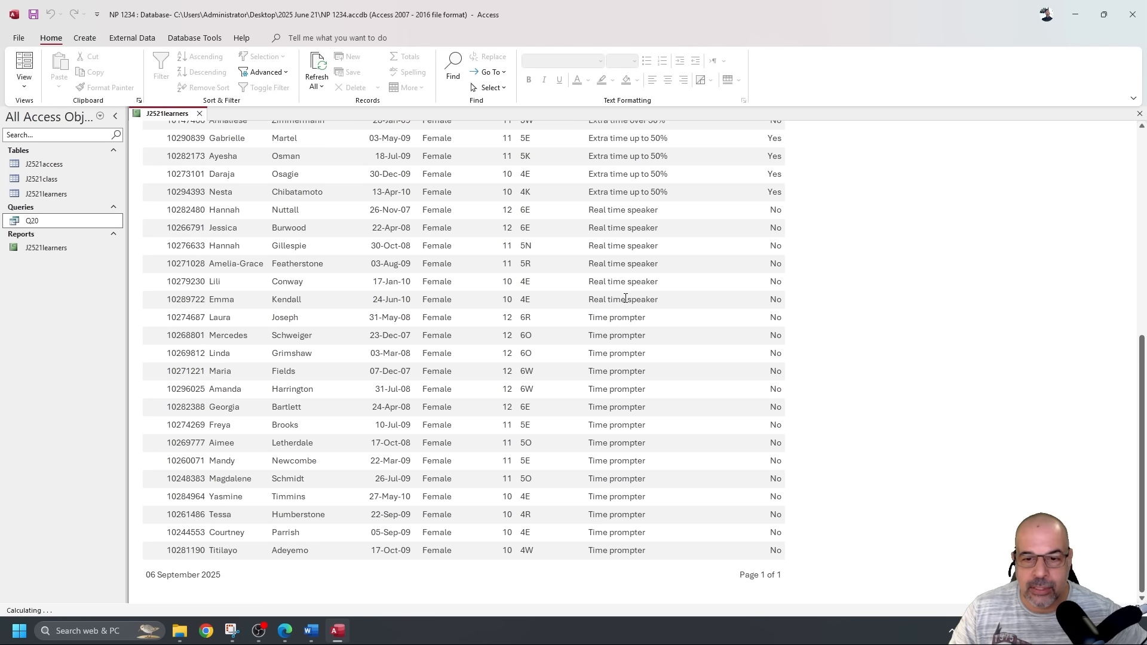
scroll(624, 296, "up", 5)
scroll(625, 298, "up", 2)
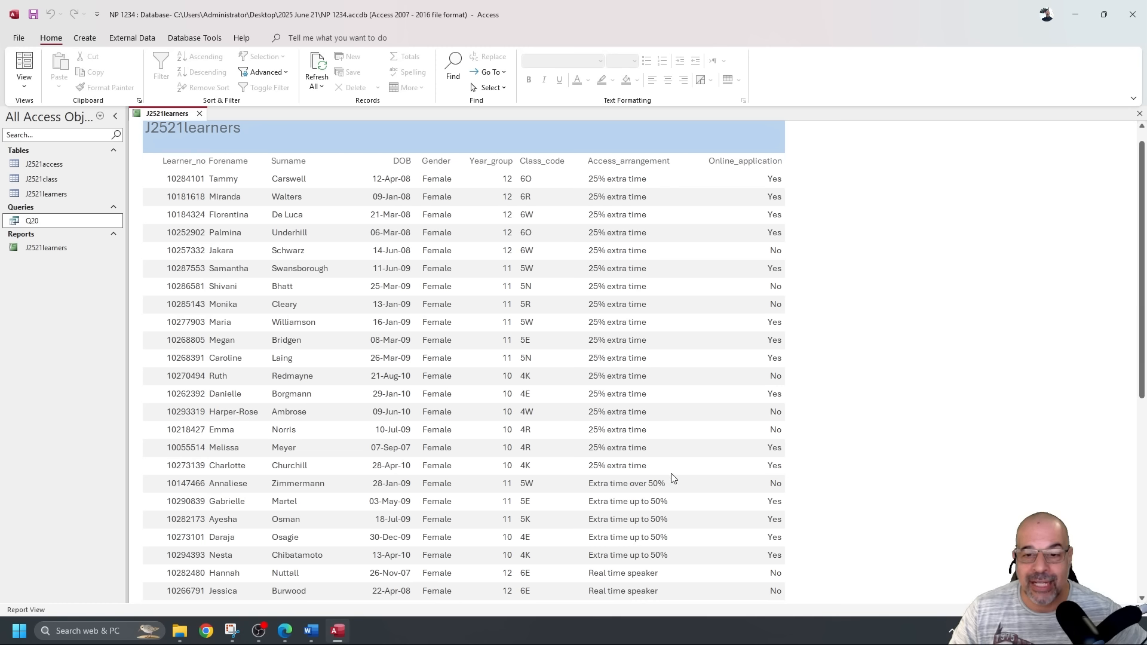
left_click_drag(658, 469, 628, 469)
key("alt+Tab")
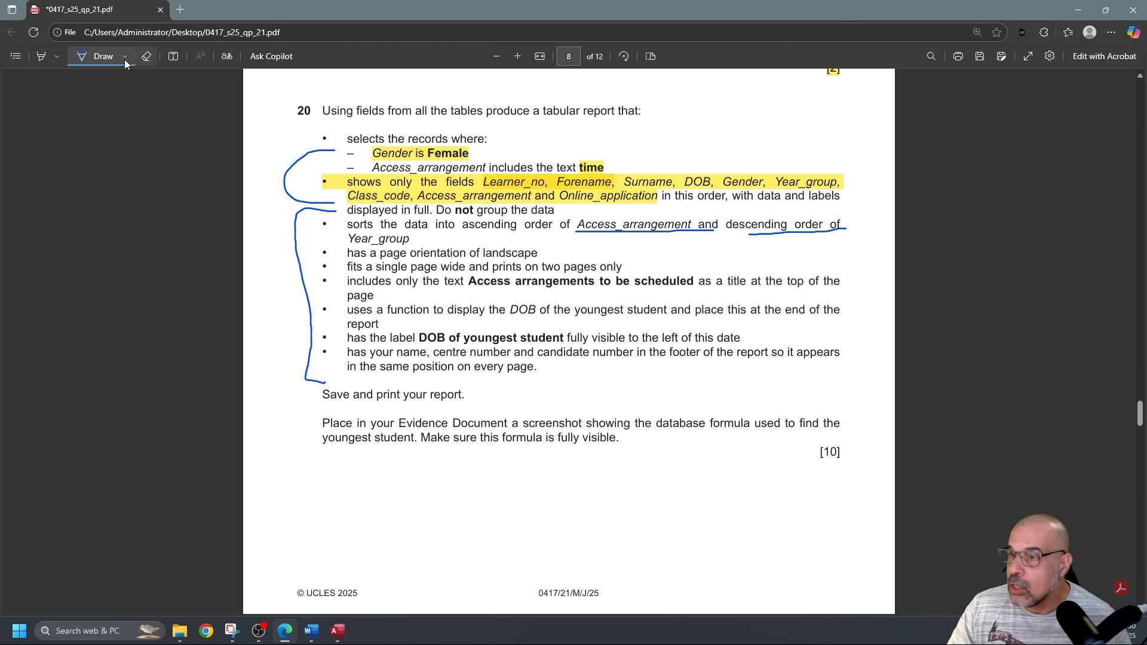
Highlight question 20's sort-order, landscape and one-page-wide-by-two-pages requirements in yellow, then return to Access.
left_click(39, 60)
left_click_drag(552, 227, 816, 223)
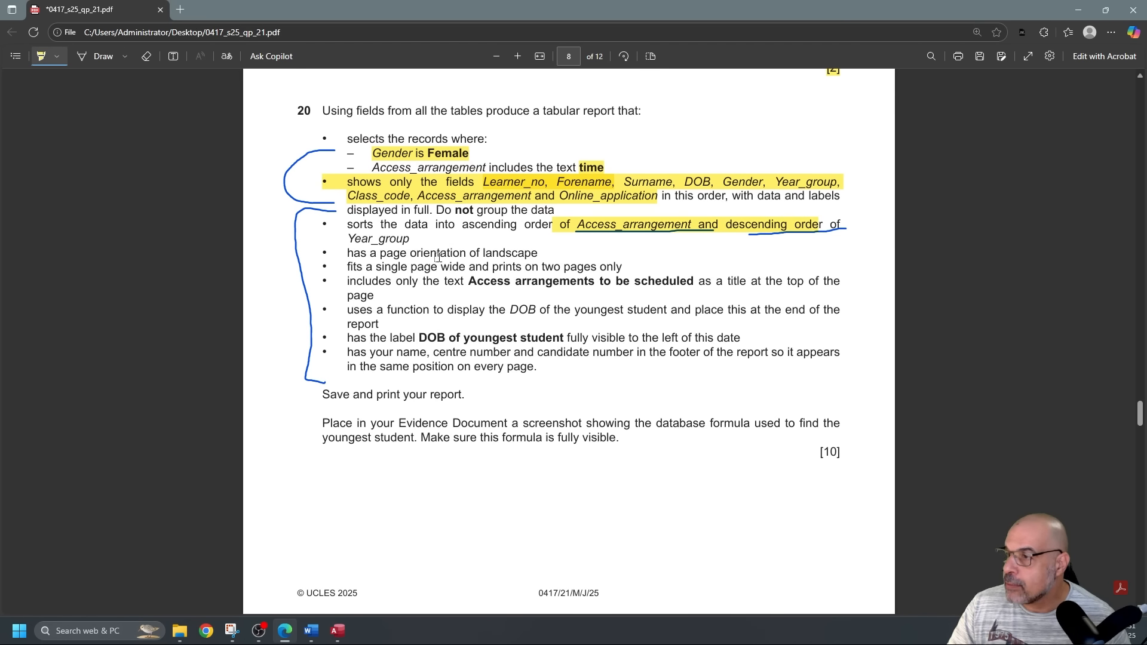
left_click_drag(452, 253, 549, 252)
left_click_drag(398, 267, 647, 264)
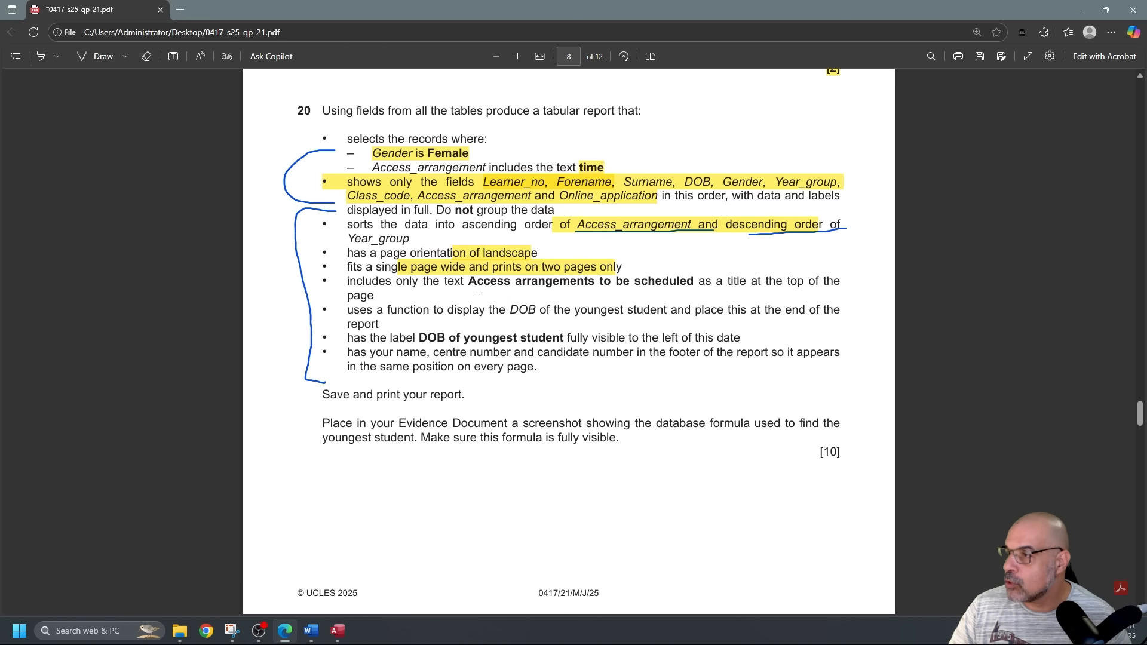
left_click_drag(469, 286, 696, 286)
key("ctrl+c")
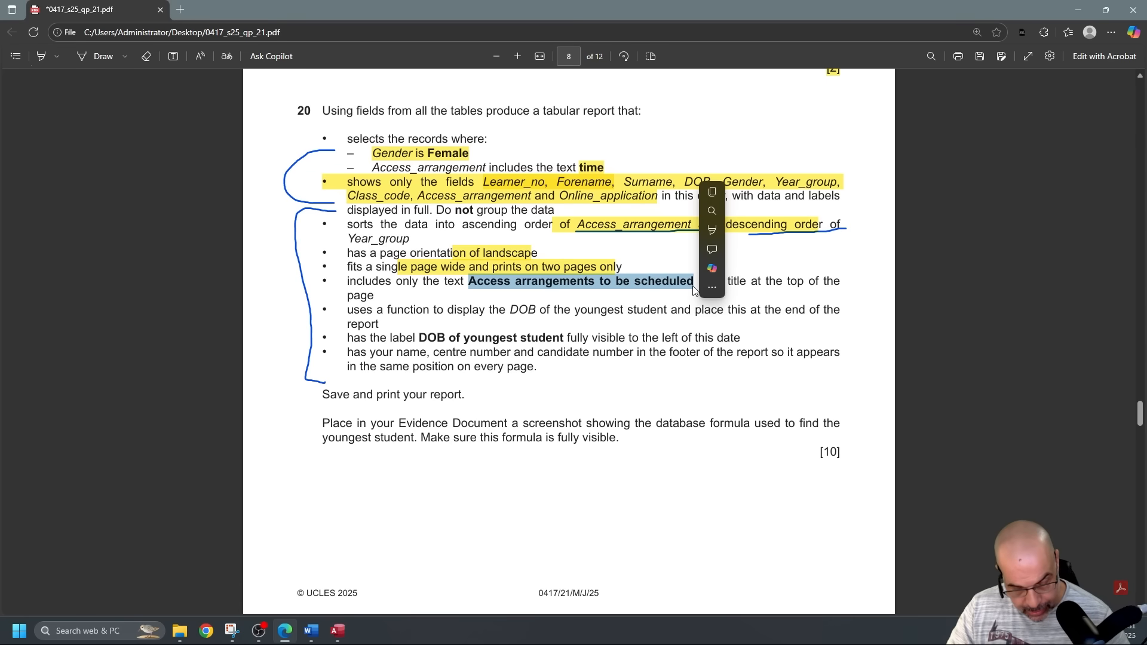
left_click(160, 338)
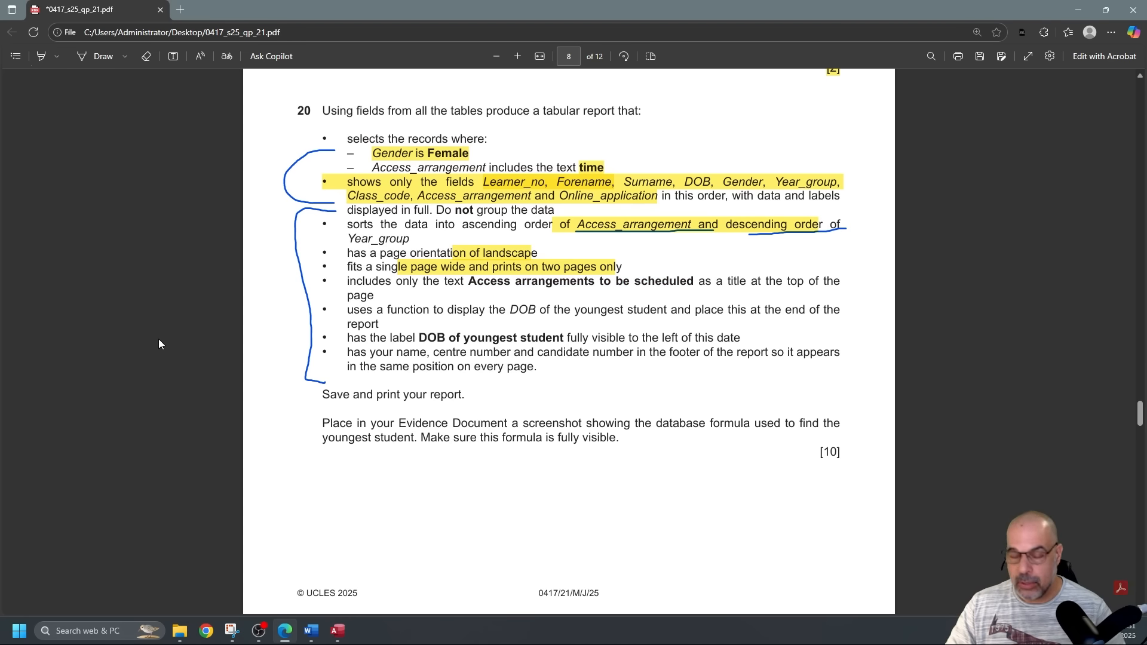
key("alt+Tab")
left_click(209, 128)
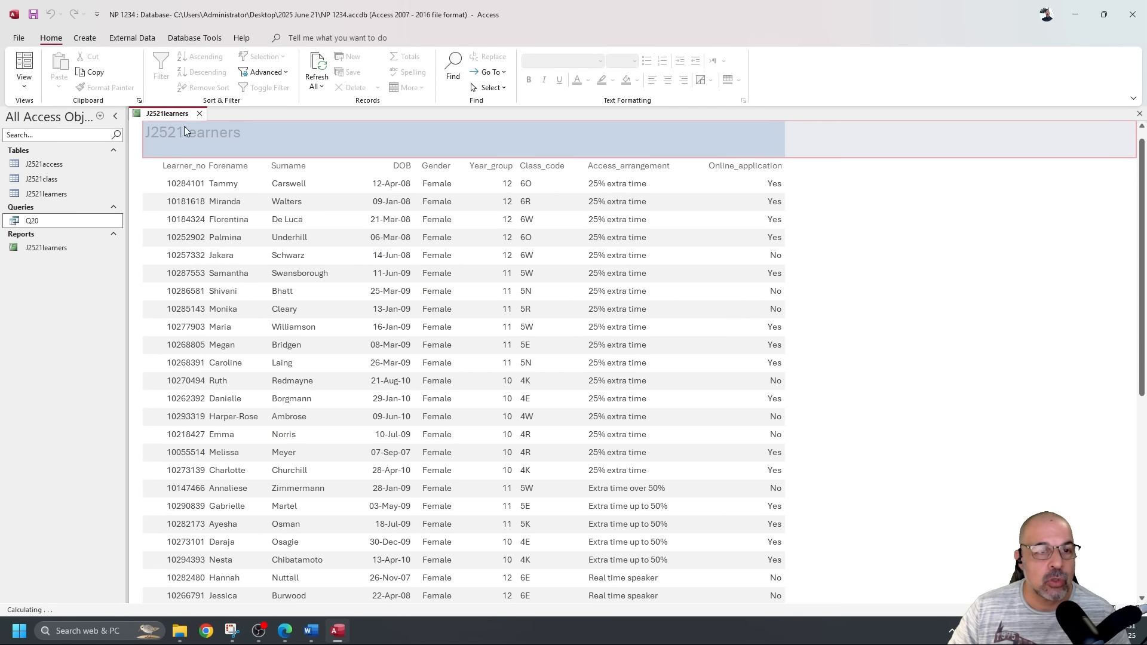
In Design View, paste 'Access arrangements to be scheduled' over the title caption, then return to the PDF.
left_click(24, 79)
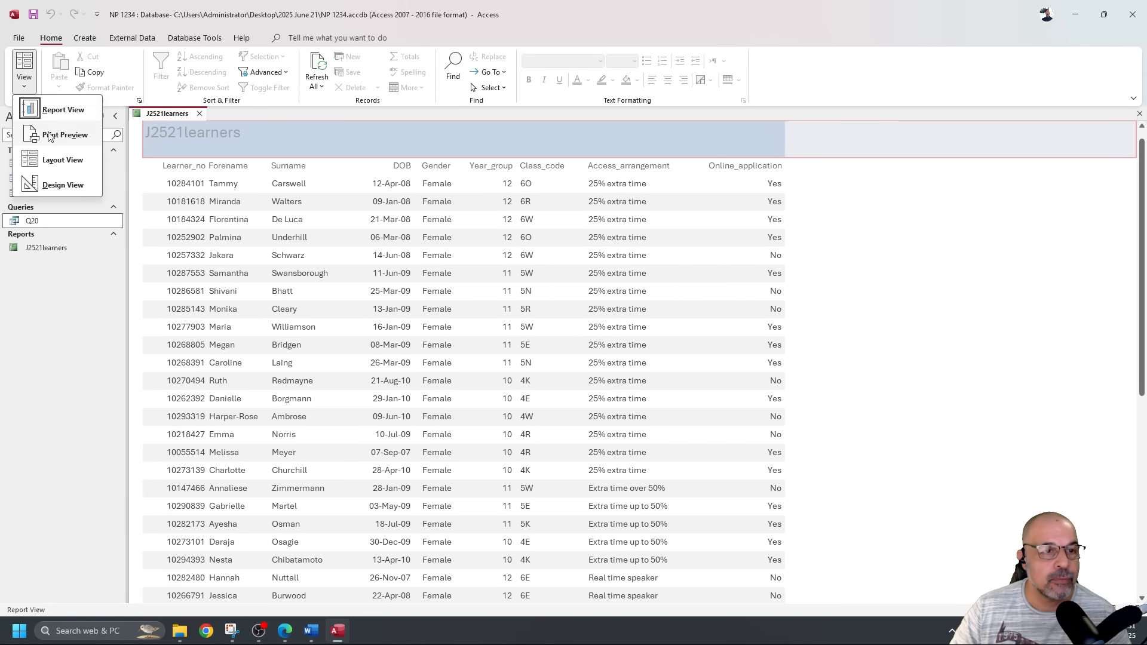
left_click(63, 185)
double_click(198, 156)
double_click(198, 157)
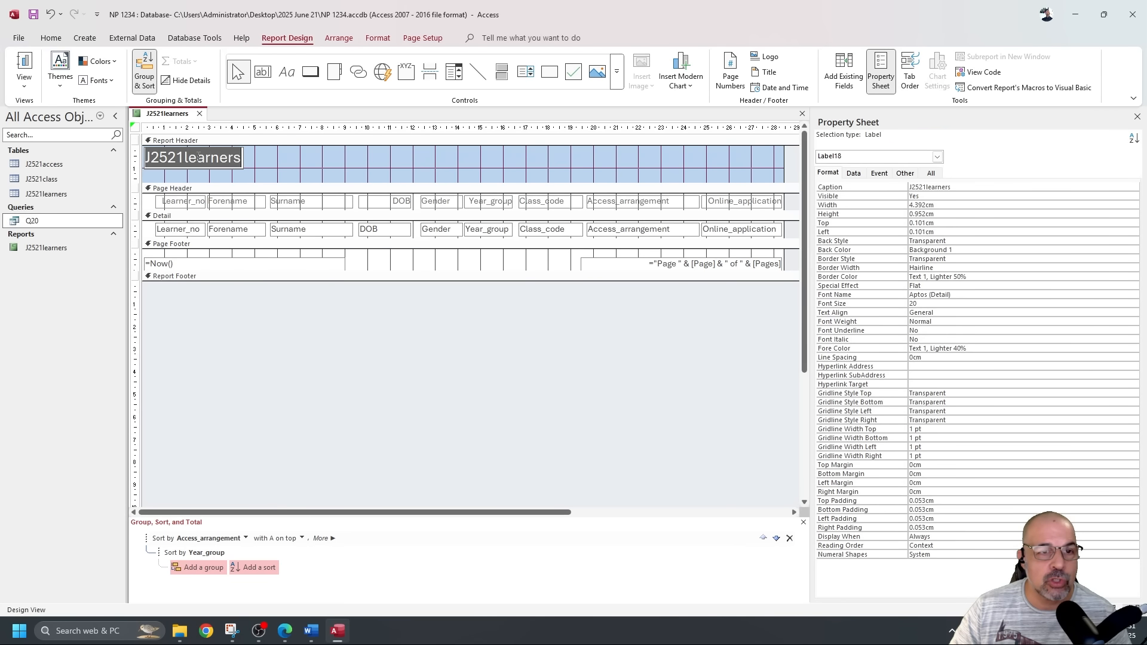
key("ctrl+v")
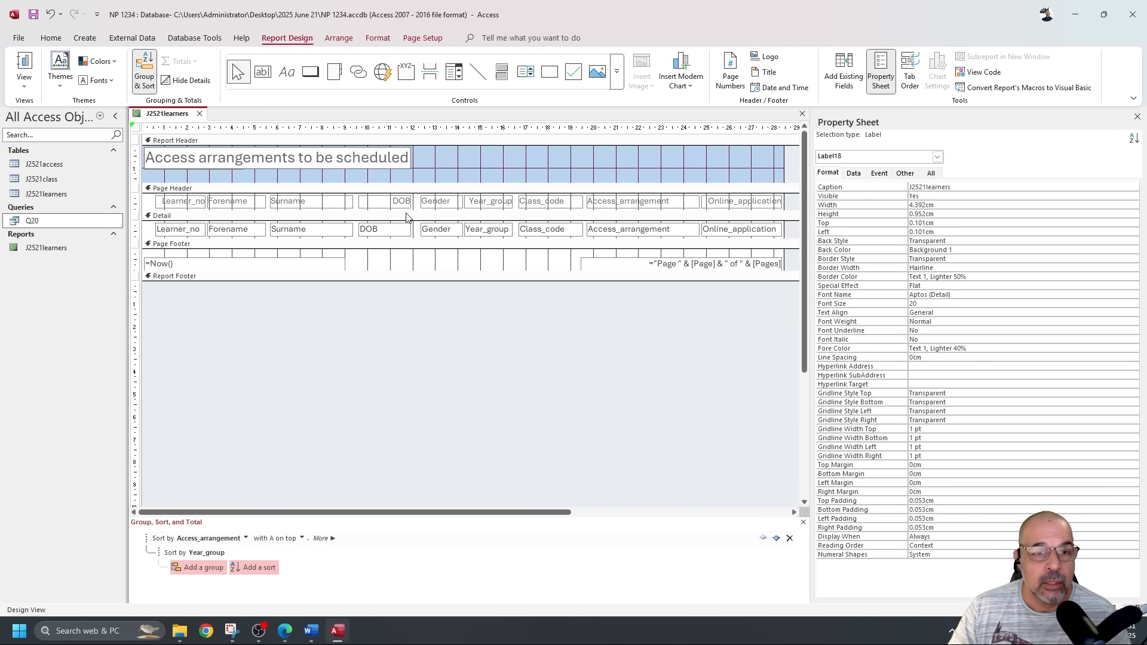
key("alt+Tab")
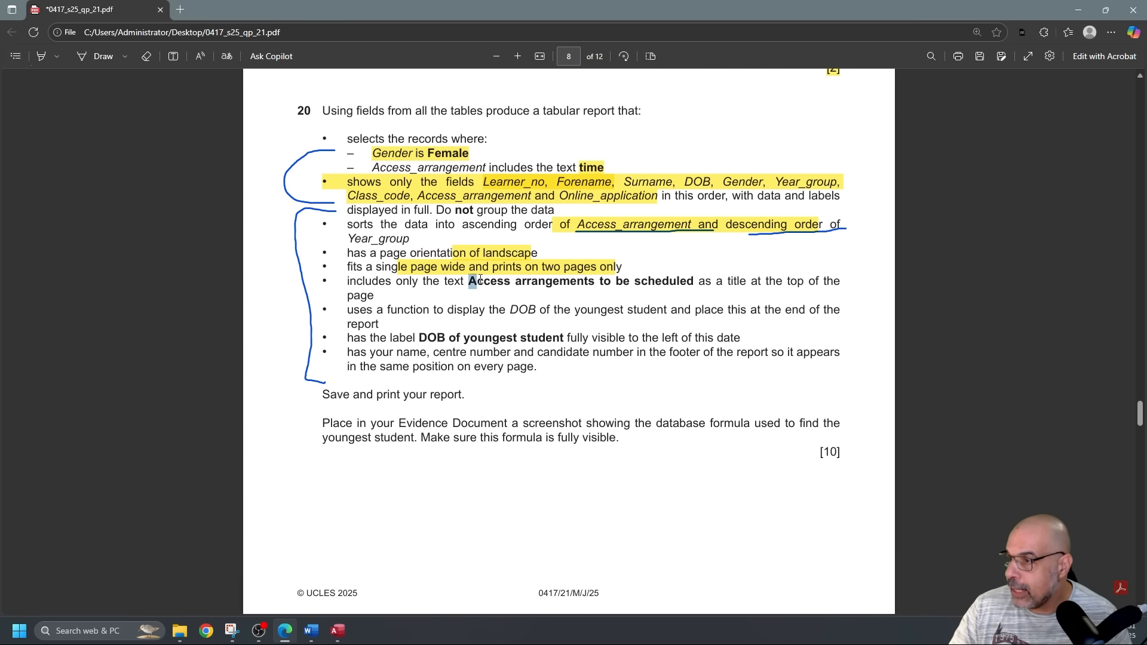
Reread the title, youngest-student DOB and 'DOB of youngest student' label requirements, then return to Access.
left_click_drag(469, 281, 792, 284)
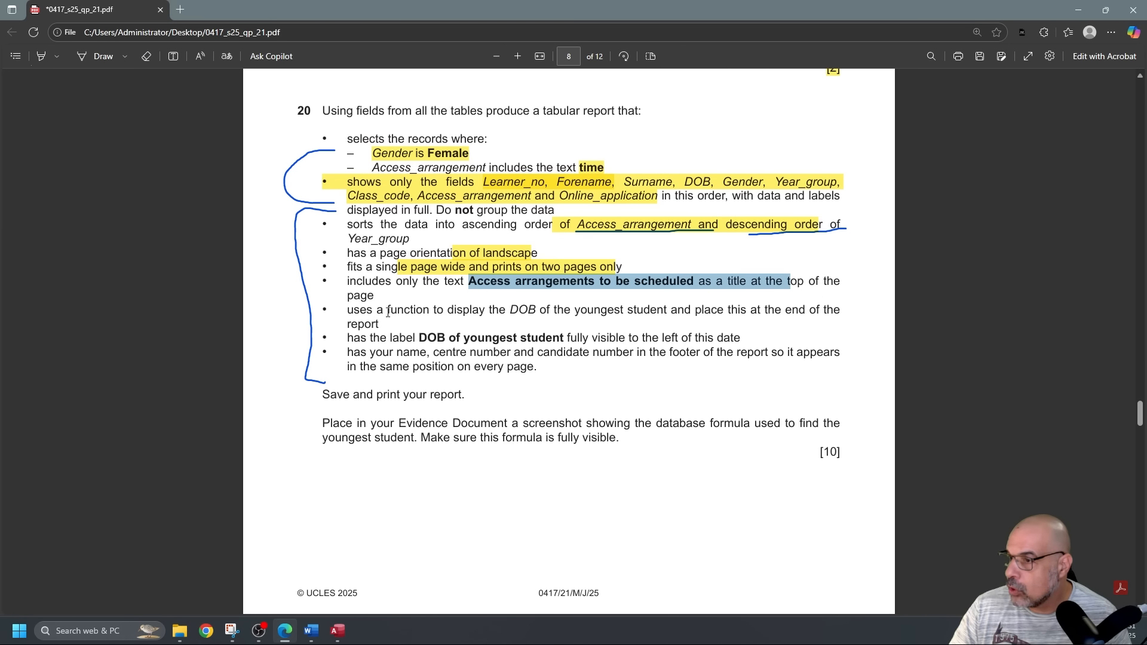
left_click_drag(509, 310, 784, 313)
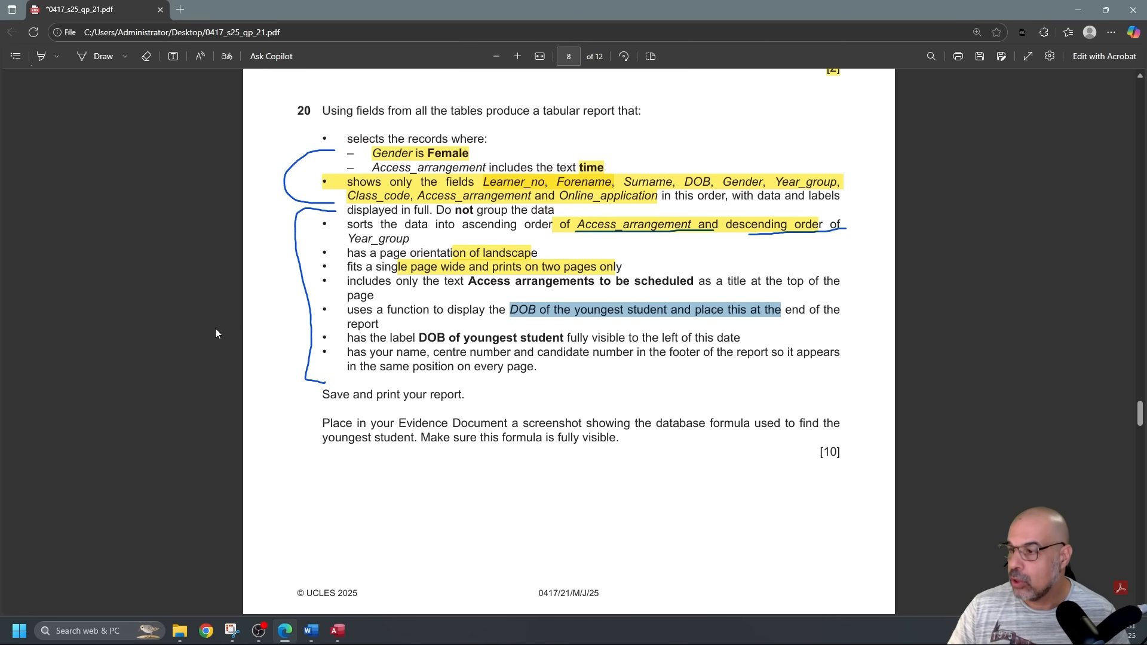
left_click_drag(419, 337, 565, 338)
right_click(564, 338)
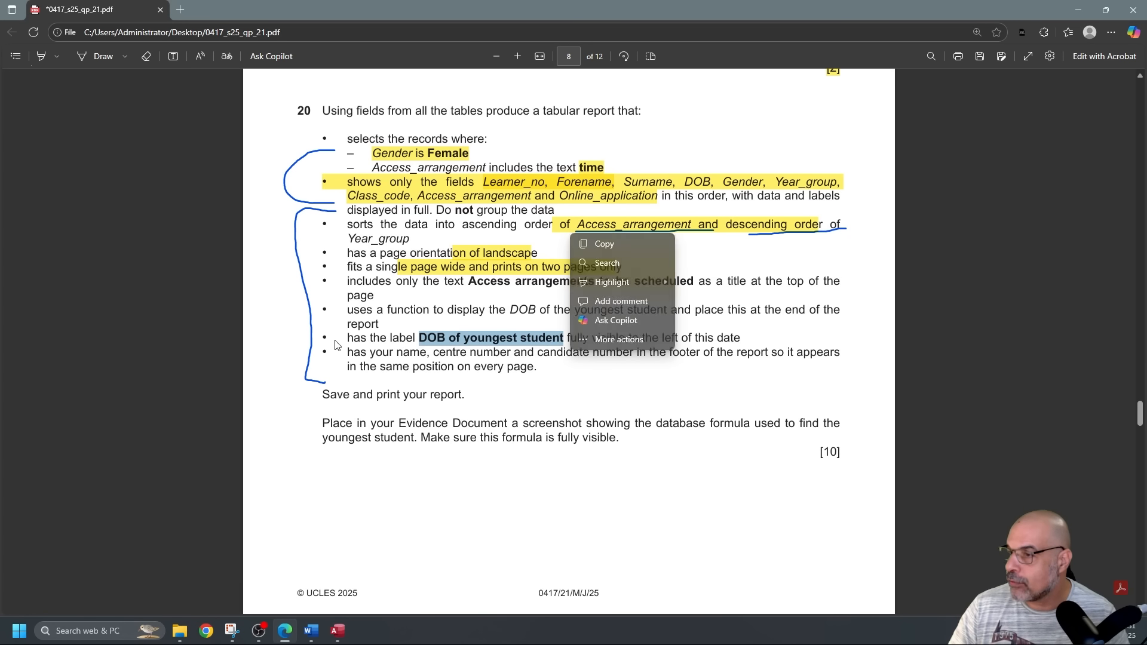
left_click(203, 343)
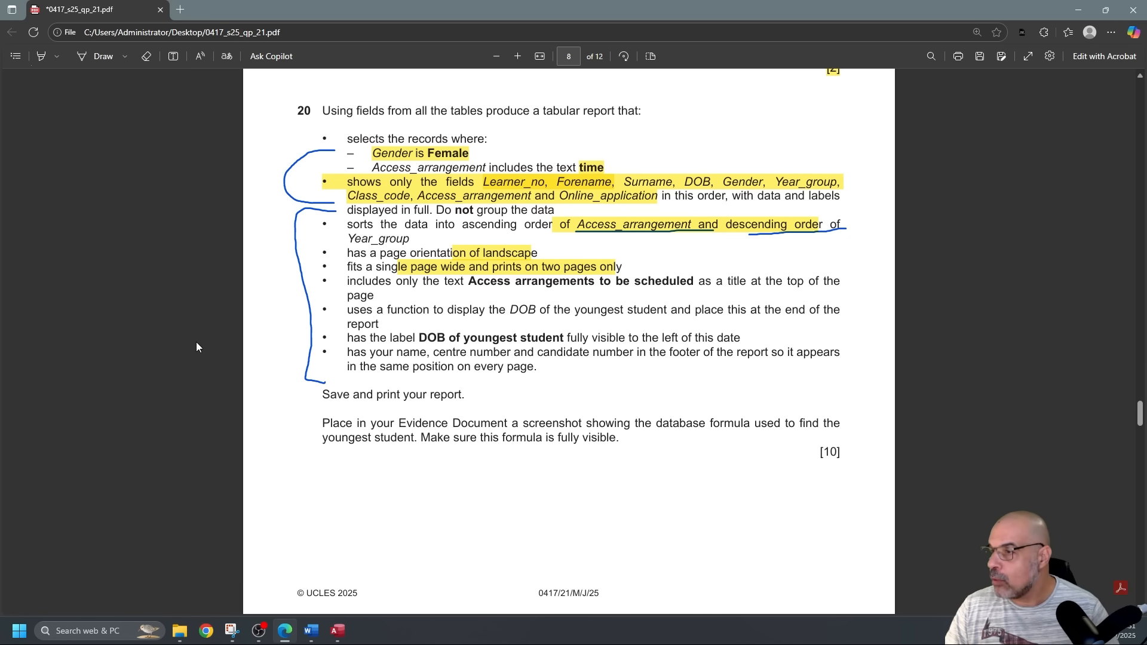
key("alt+Tab")
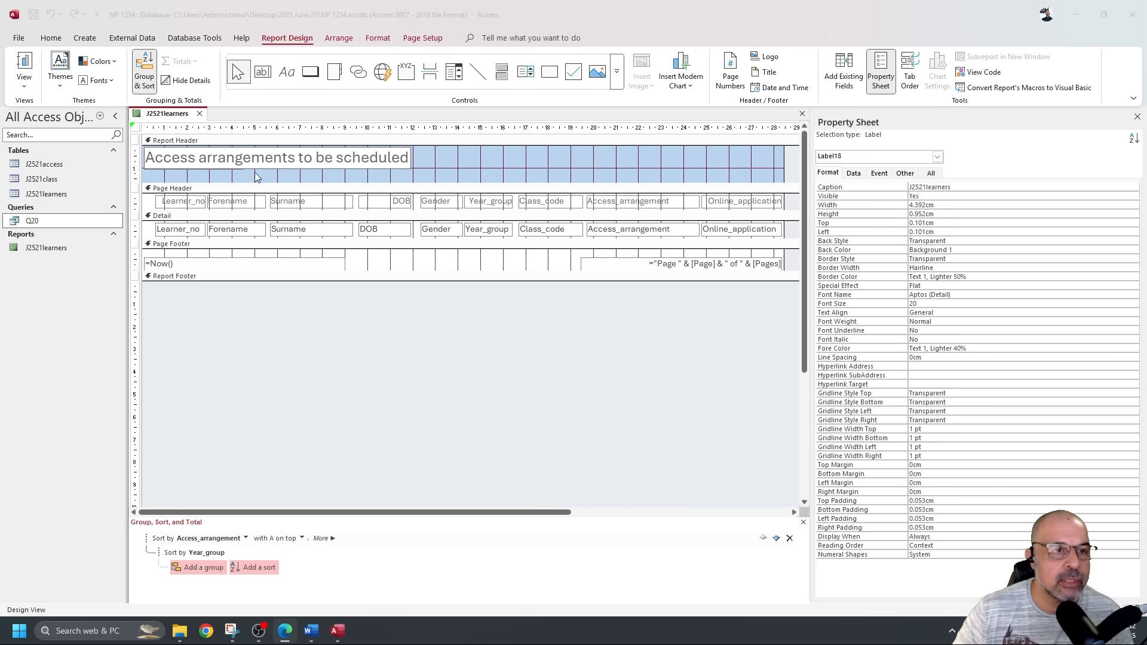
Show the retitled report in Report View and compare DOB values like 22-Apr-08 and 26-Nov-07.
left_click(28, 60)
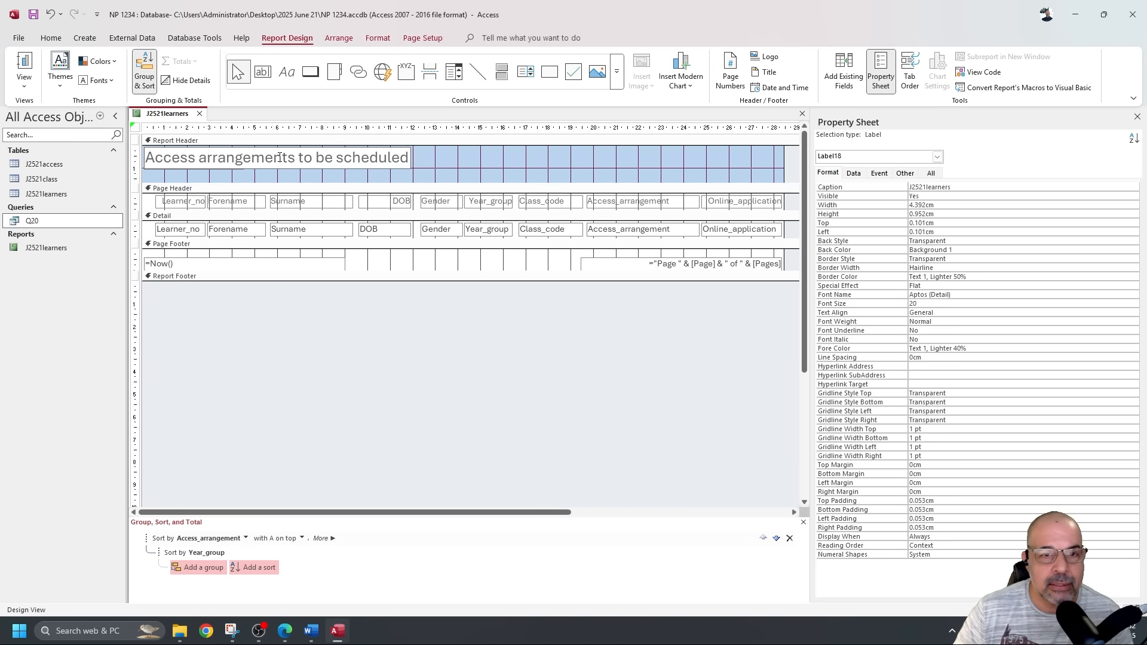
left_click(24, 62)
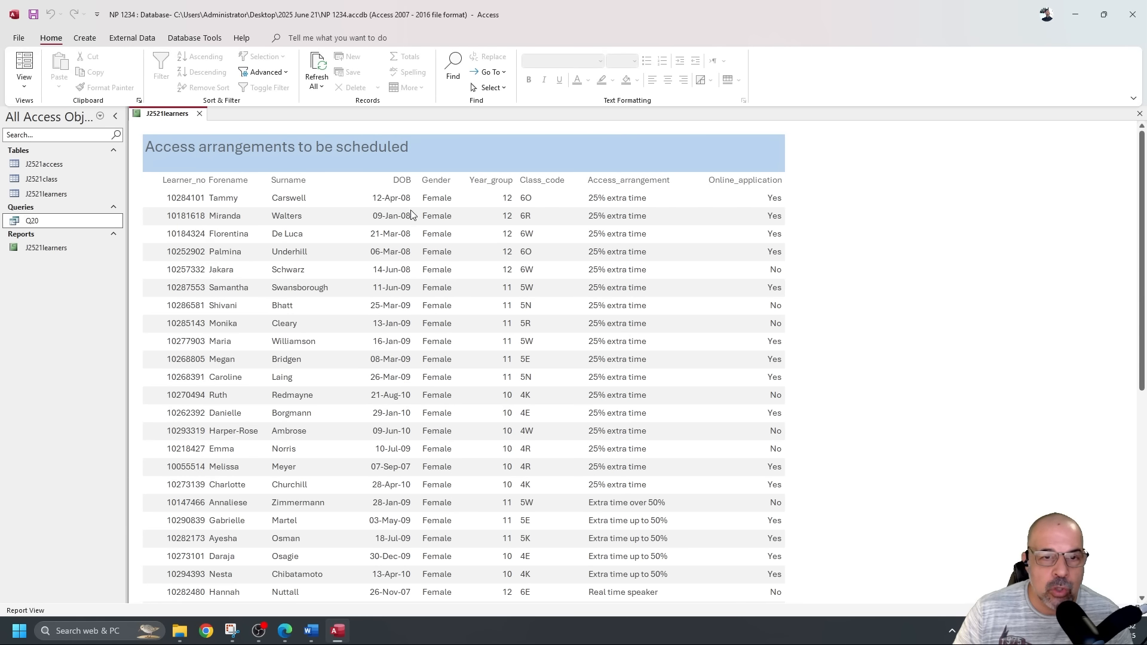
scroll(436, 339, "down", 3)
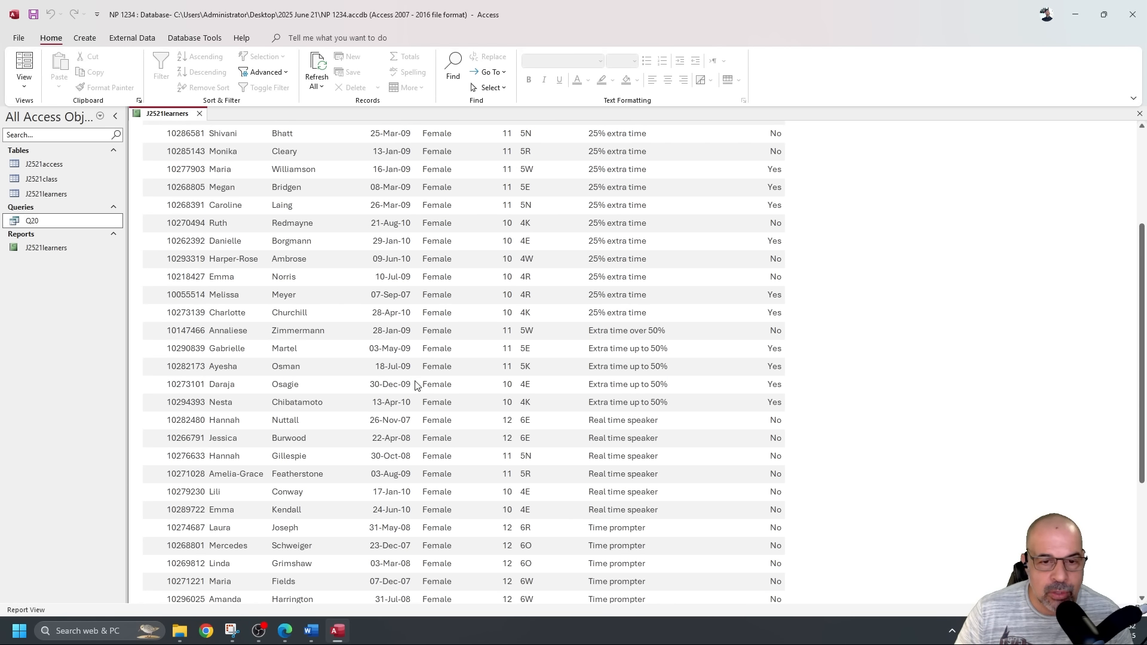
scroll(417, 382, "down", 2)
scroll(416, 381, "down", 2)
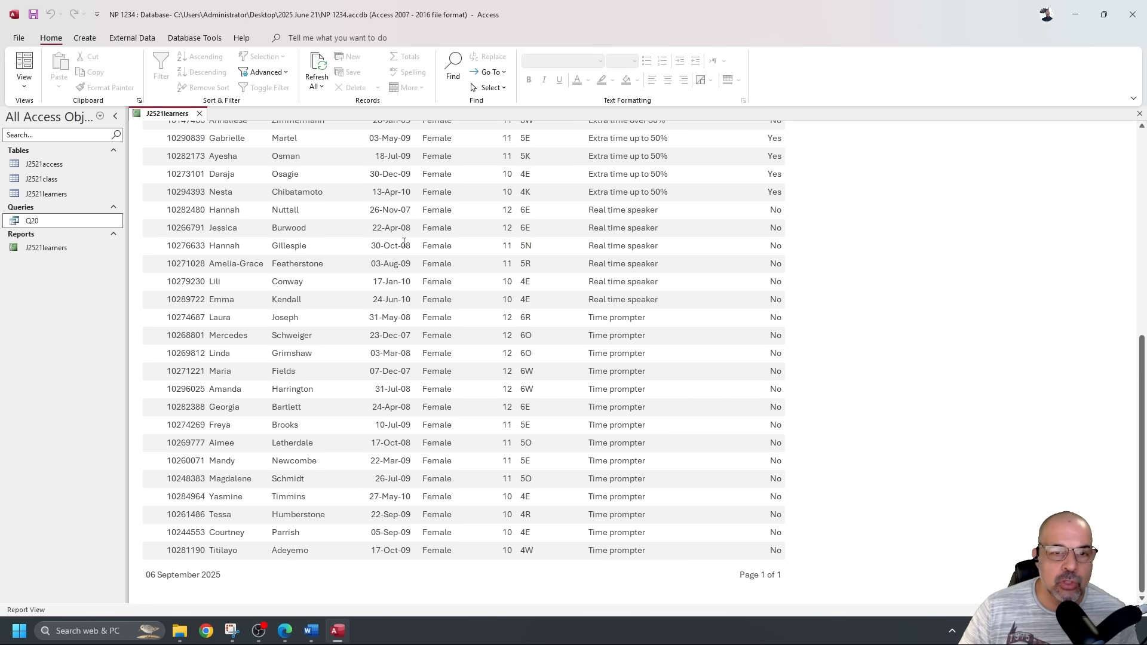
left_click_drag(366, 230, 410, 227)
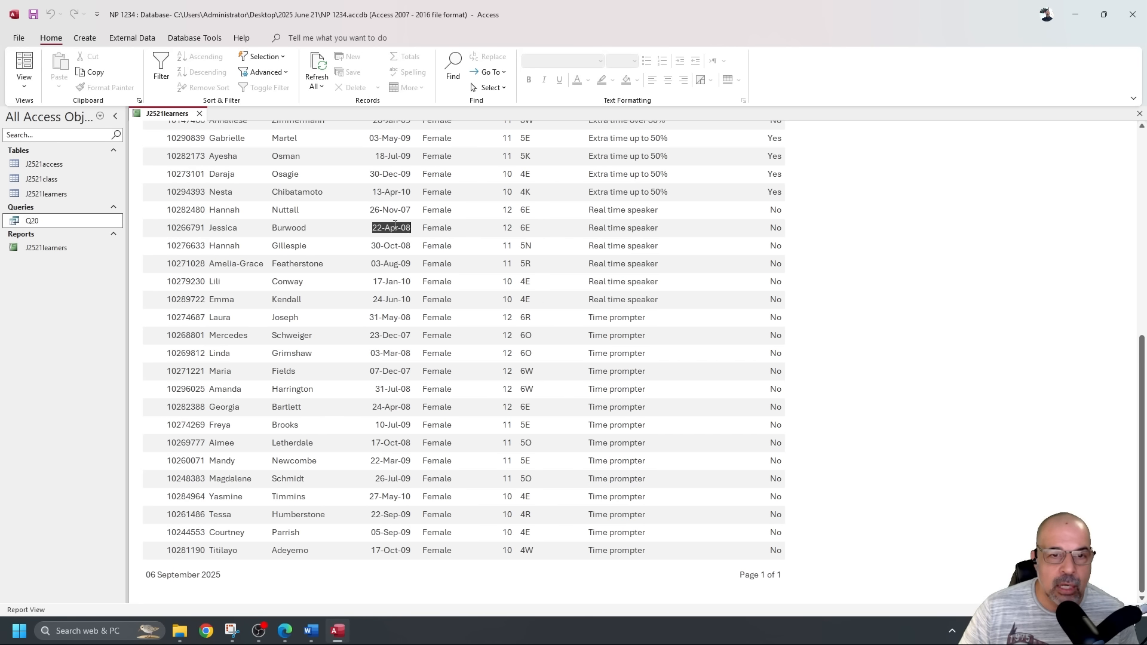
left_click_drag(371, 210, 411, 212)
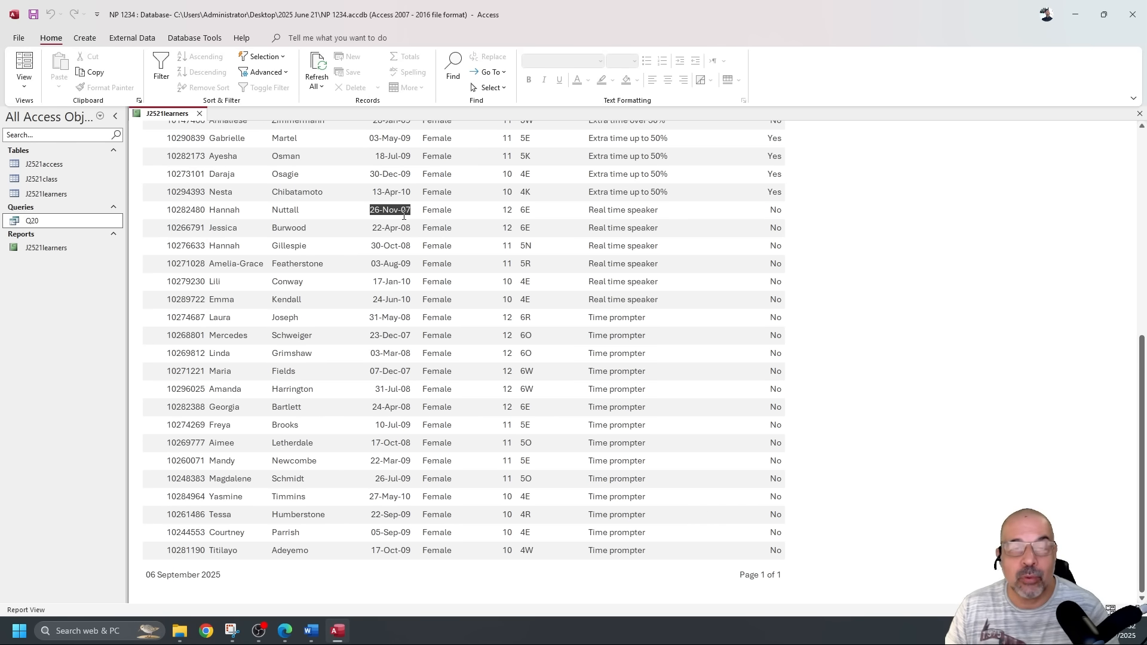
Return to Design View and look at the DOB text box's Total options without choosing one.
left_click(25, 87)
left_click(62, 185)
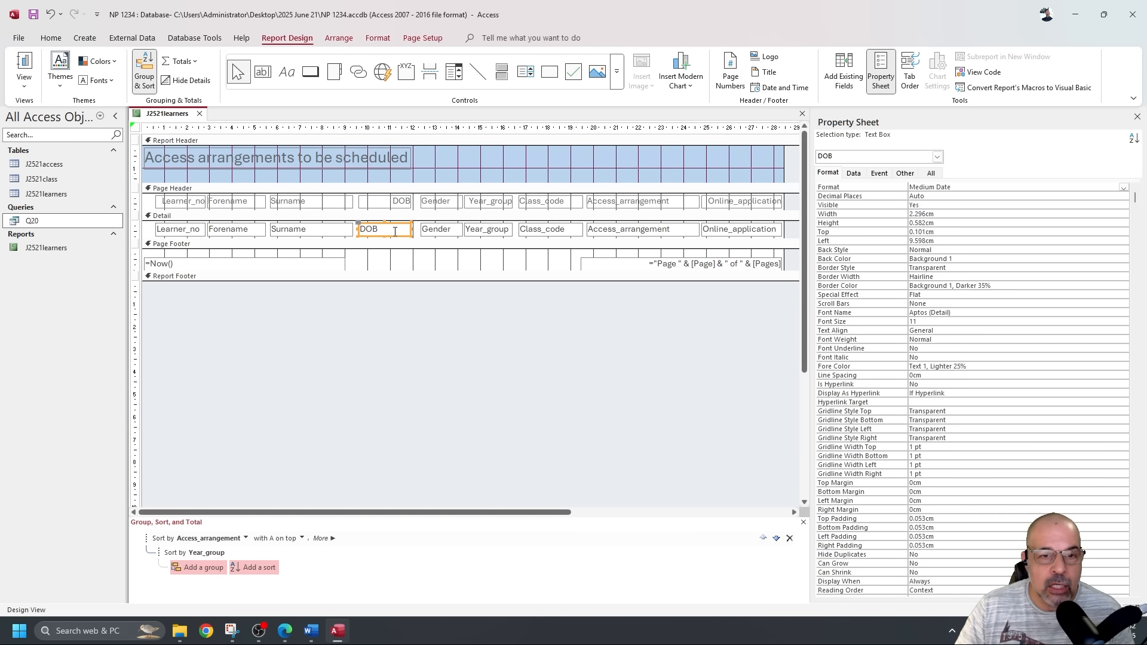
right_click(395, 230)
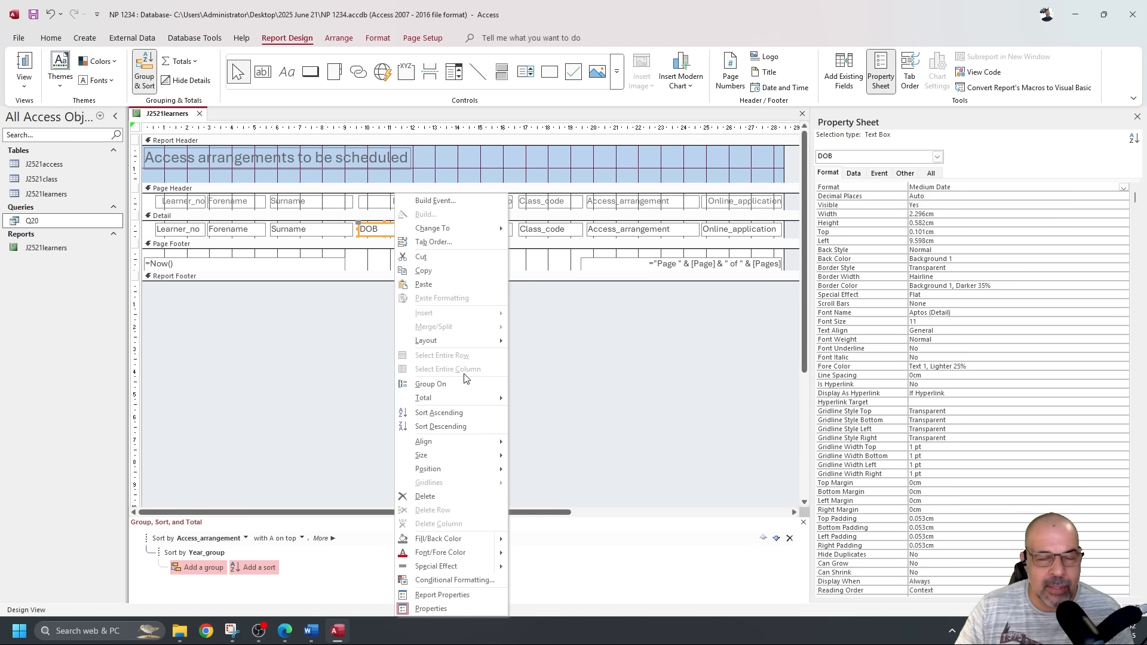
mouse_move(469, 399)
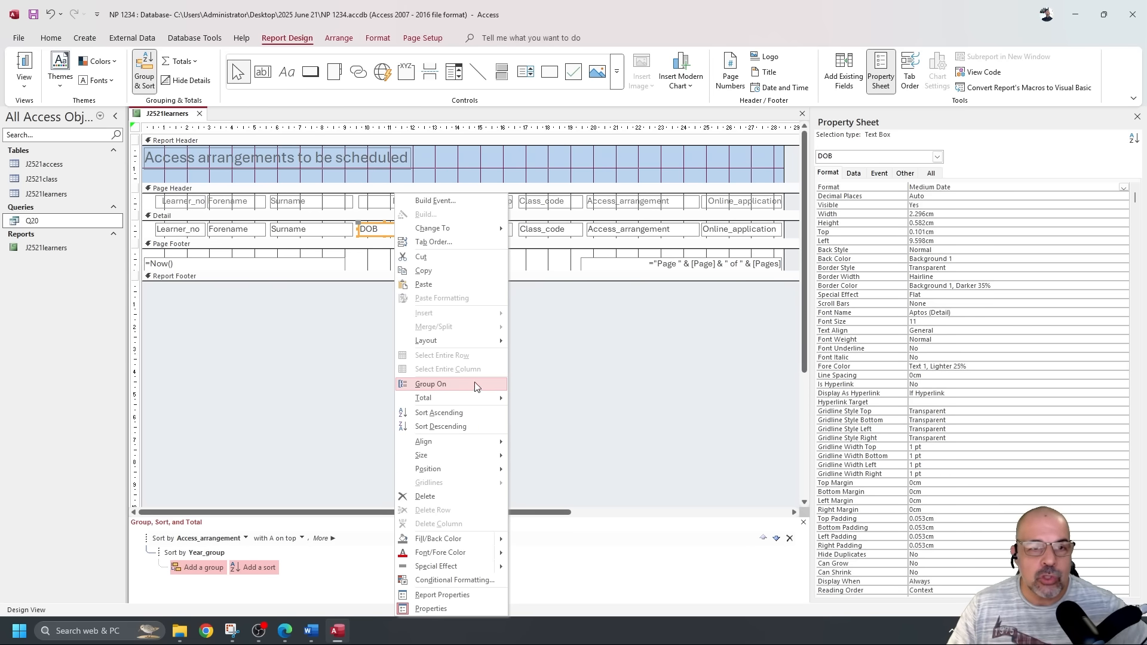
left_click(343, 317)
Add a =Count([DOB]) total to the footer via Totals > Count Values, then preview it.
left_click(372, 232)
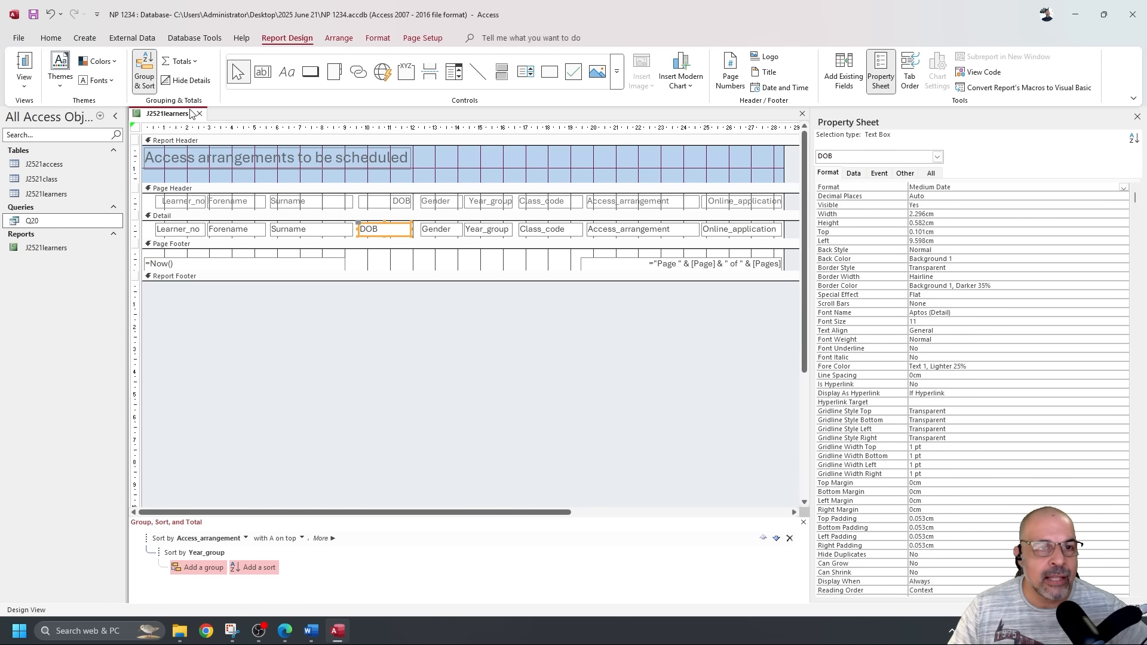
left_click(181, 61)
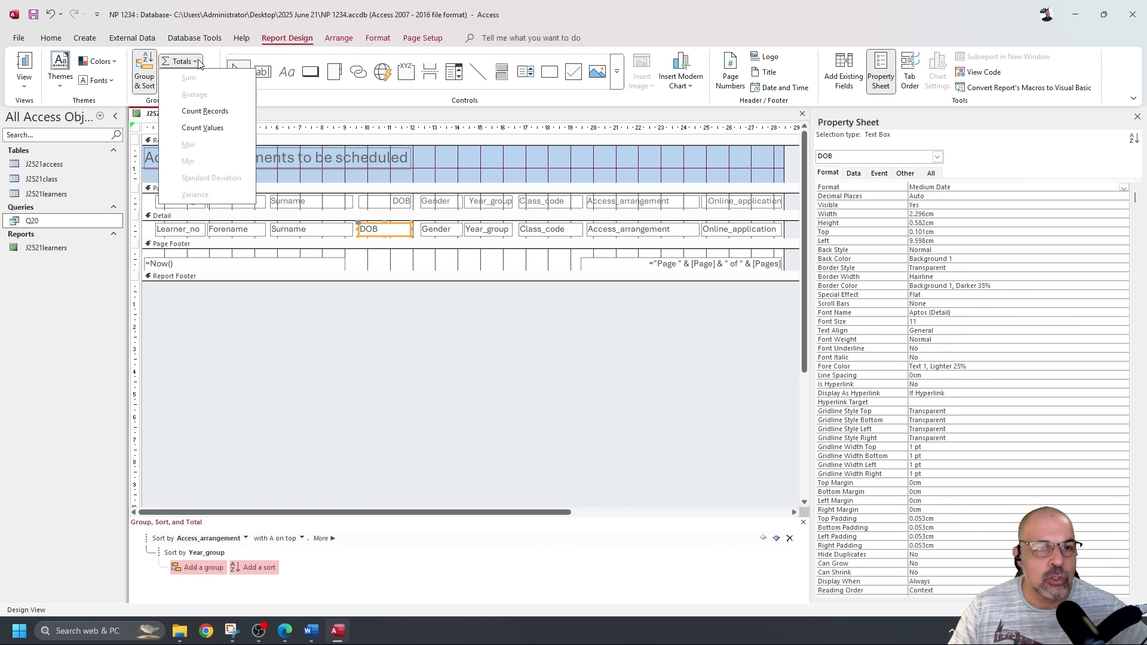
left_click(214, 128)
left_click(394, 288)
left_click_drag(420, 288, 445, 287)
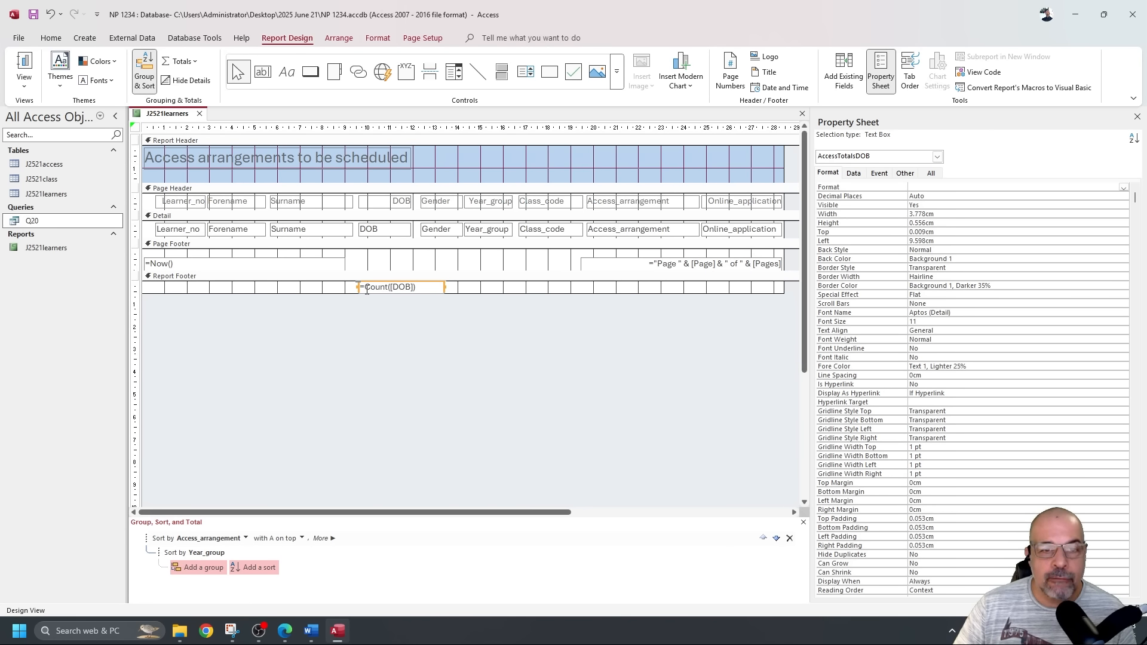
left_click_drag(367, 289, 385, 288)
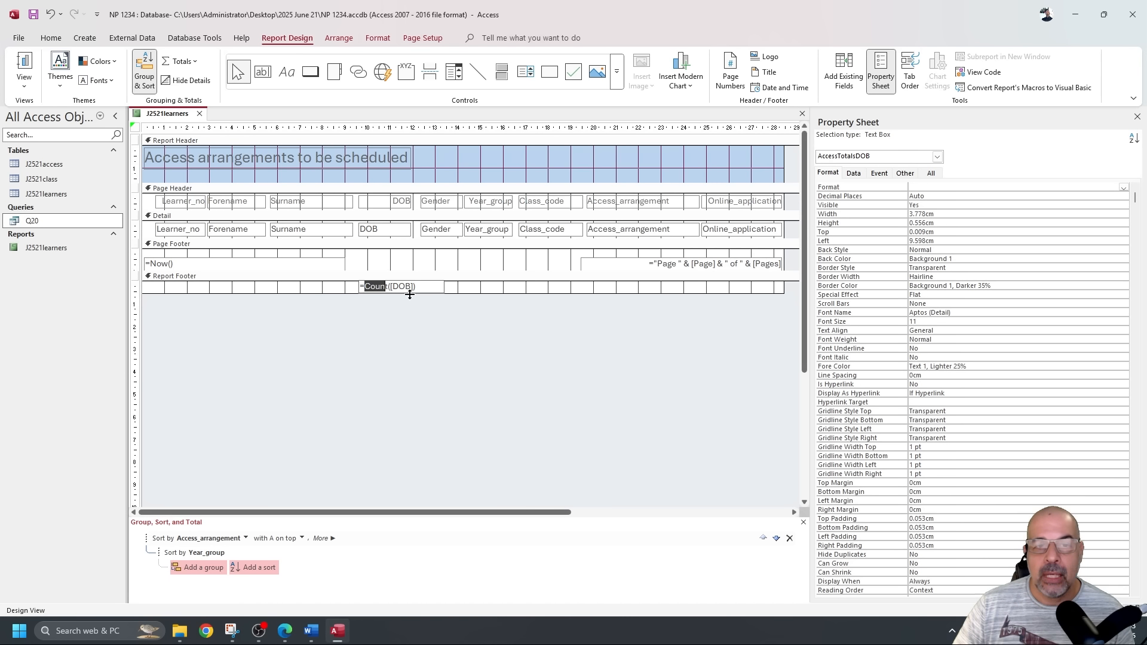
left_click(387, 287)
key("BackSpace")
key("BackSpace")
type("nt")
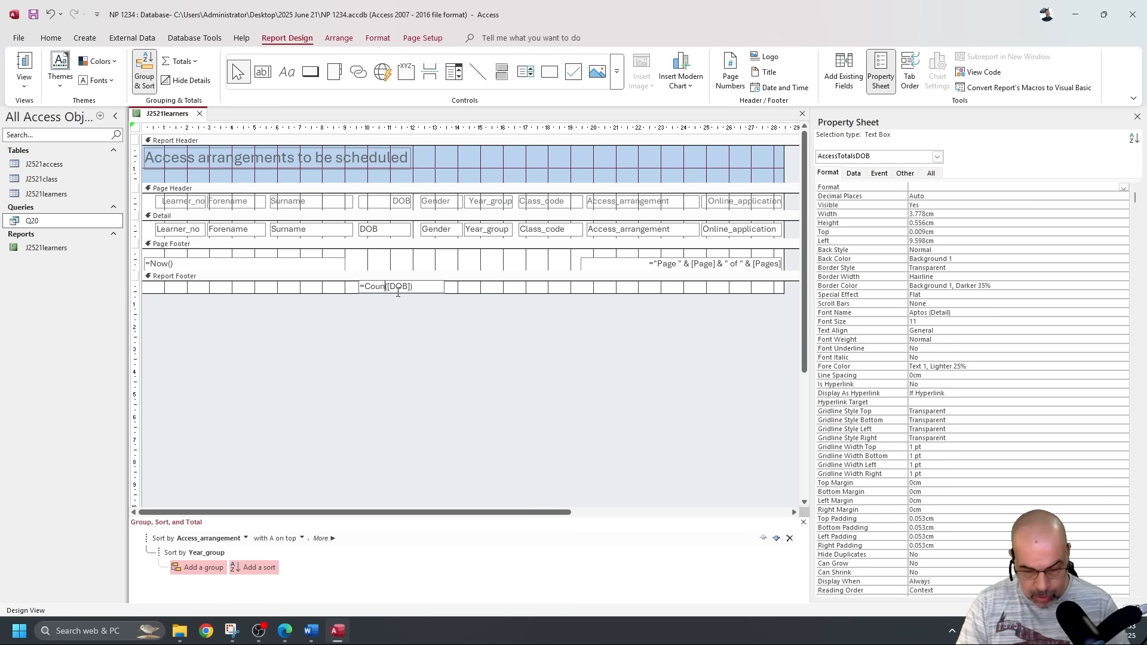
left_click(24, 66)
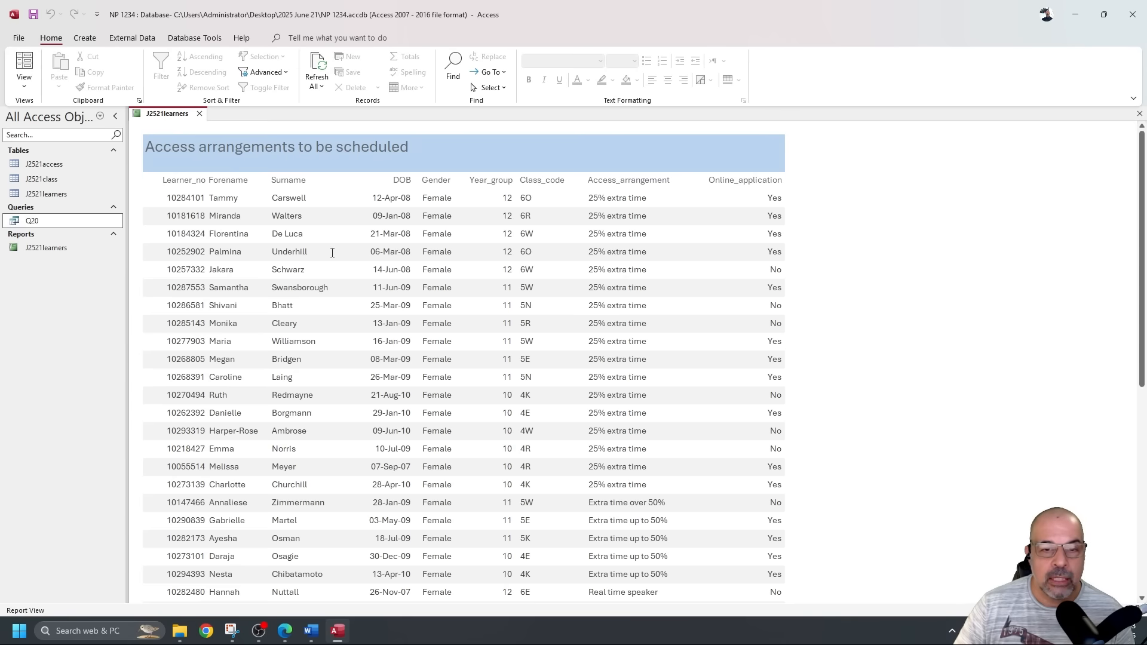
Change the footer total from =Count([DOB]) to =Max([DOB]) in Design View and preview it.
scroll(463, 308, "down", 10)
scroll(427, 432, "up", 10)
scroll(450, 196, "down", 10)
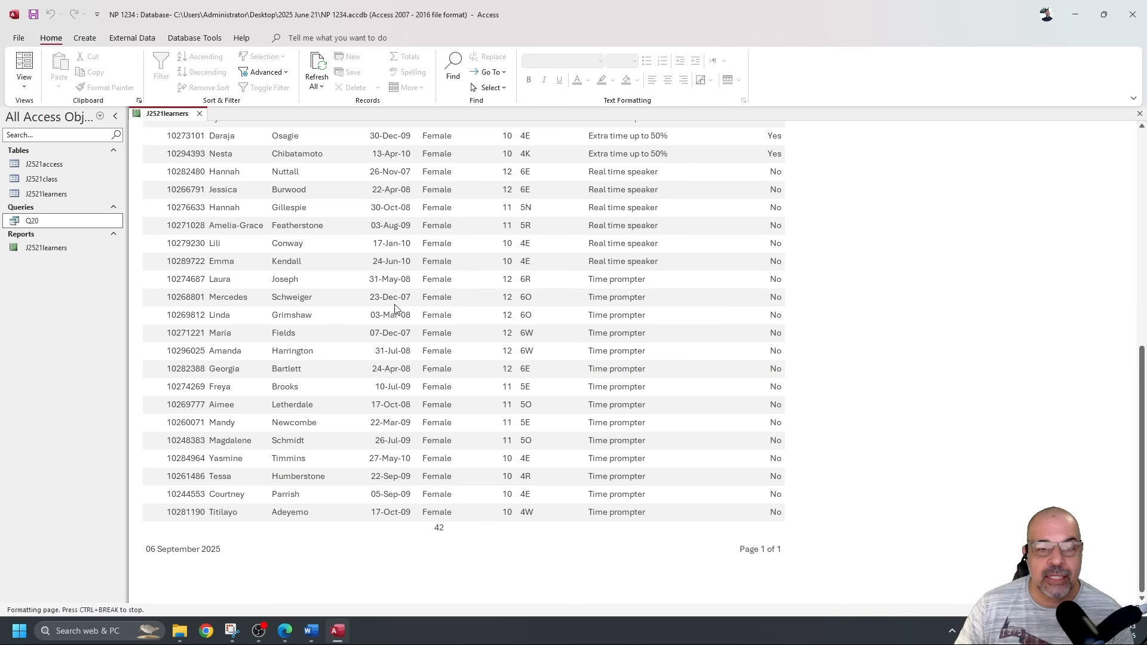
scroll(387, 393, "up", 2)
scroll(387, 393, "up", 3)
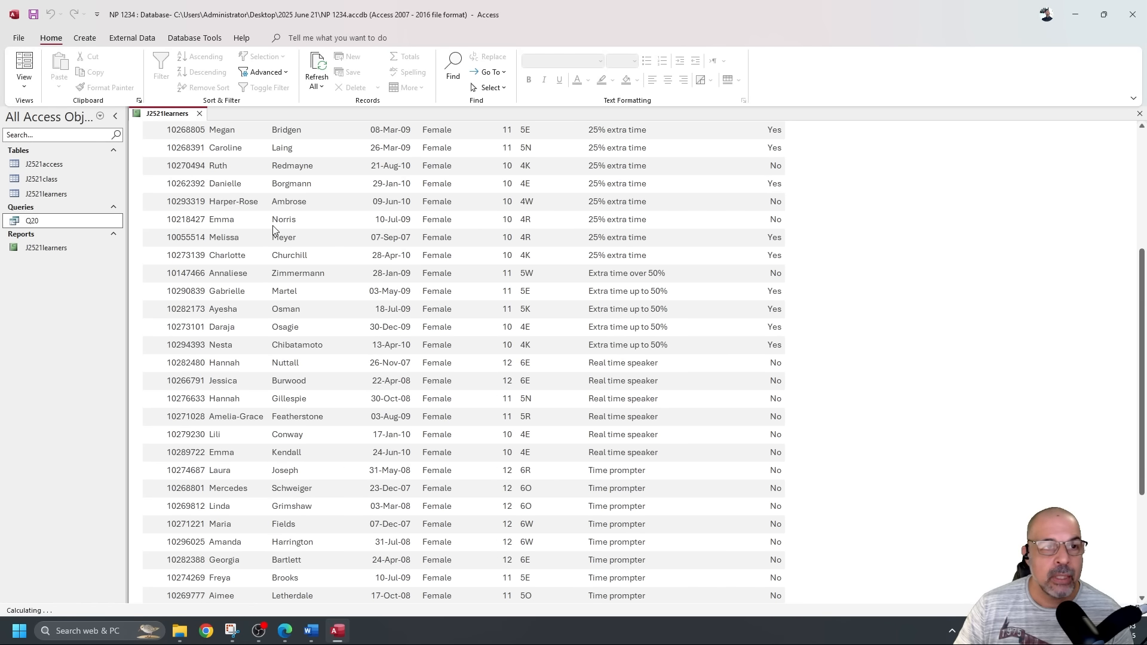
left_click(24, 83)
left_click(62, 185)
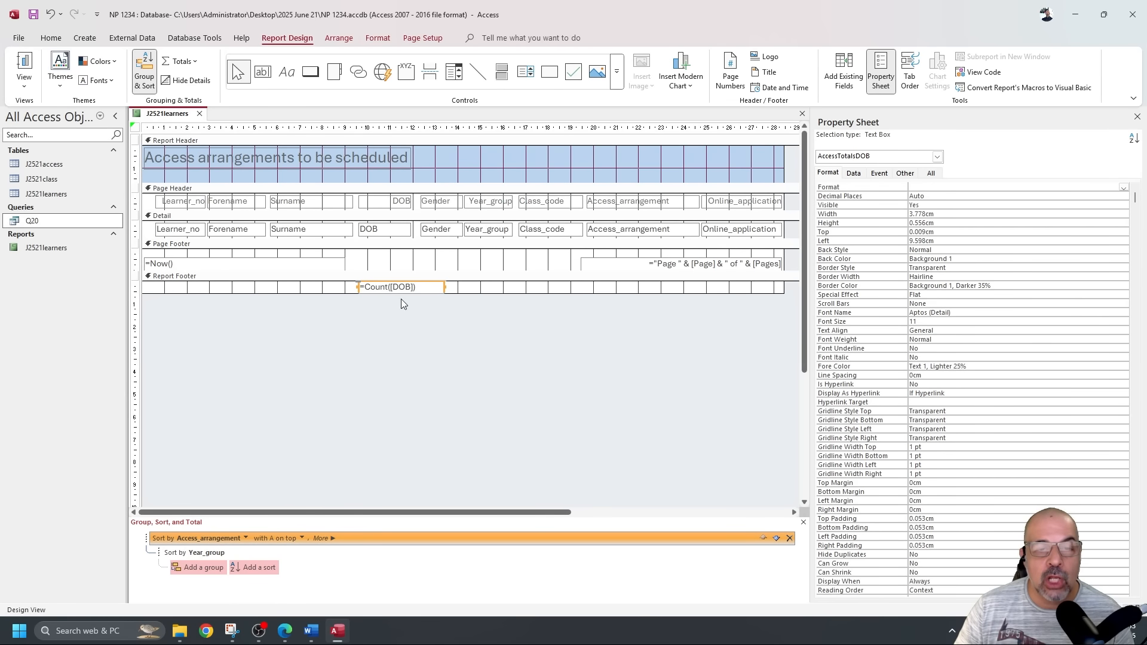
left_click(387, 287)
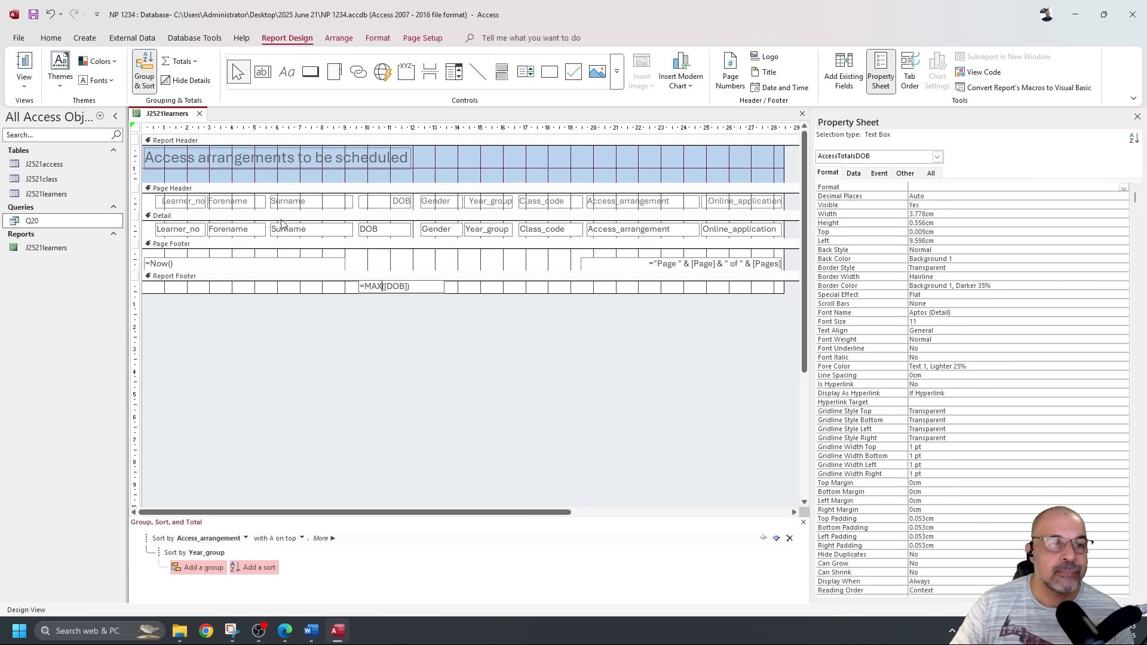
left_click(24, 65)
Confirm the total shows the latest DOB, 21/08/2010, then reselect the Max([DOB]) box in Design View.
scroll(290, 251, "down", 10)
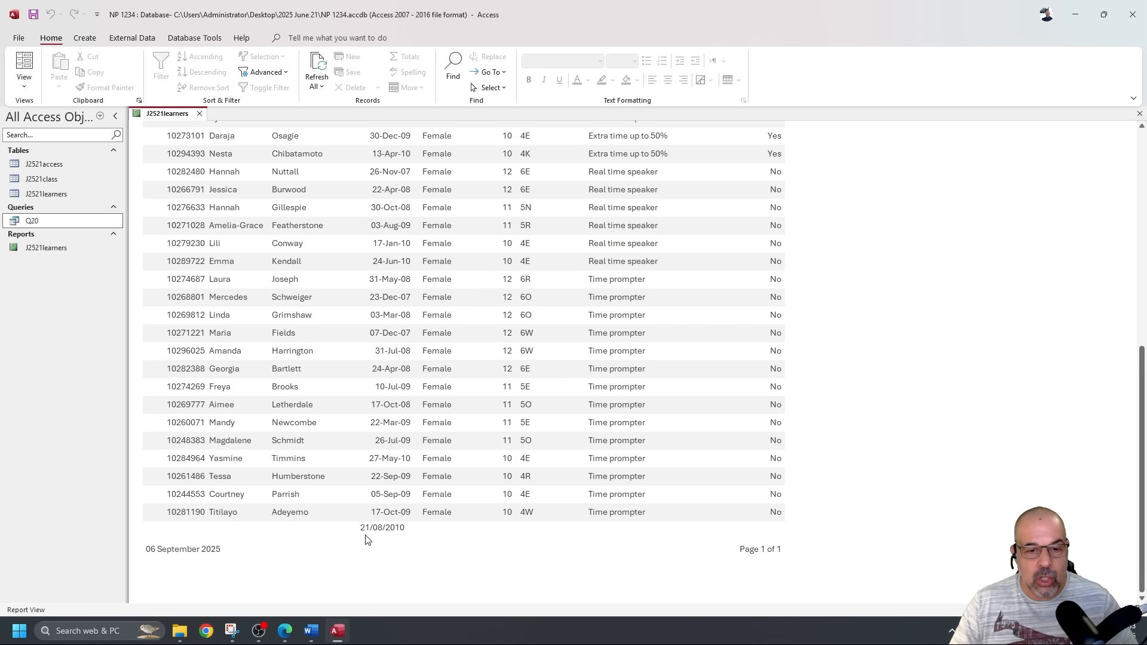
left_click(410, 527)
scroll(410, 527, "up", 1)
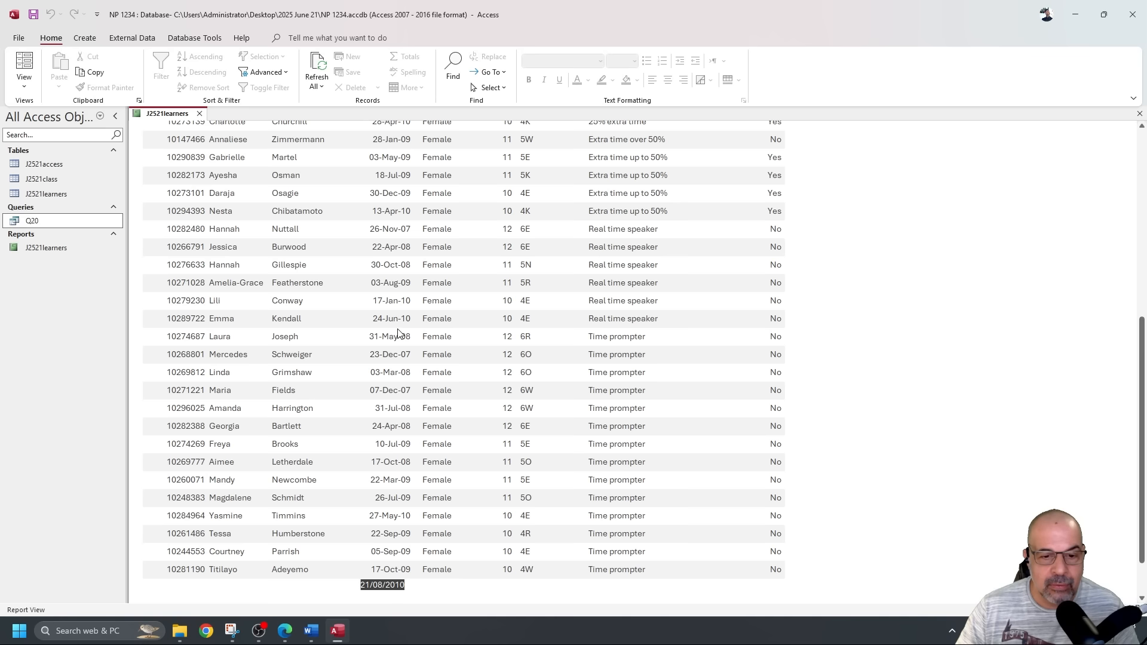
scroll(385, 559, "down", 1)
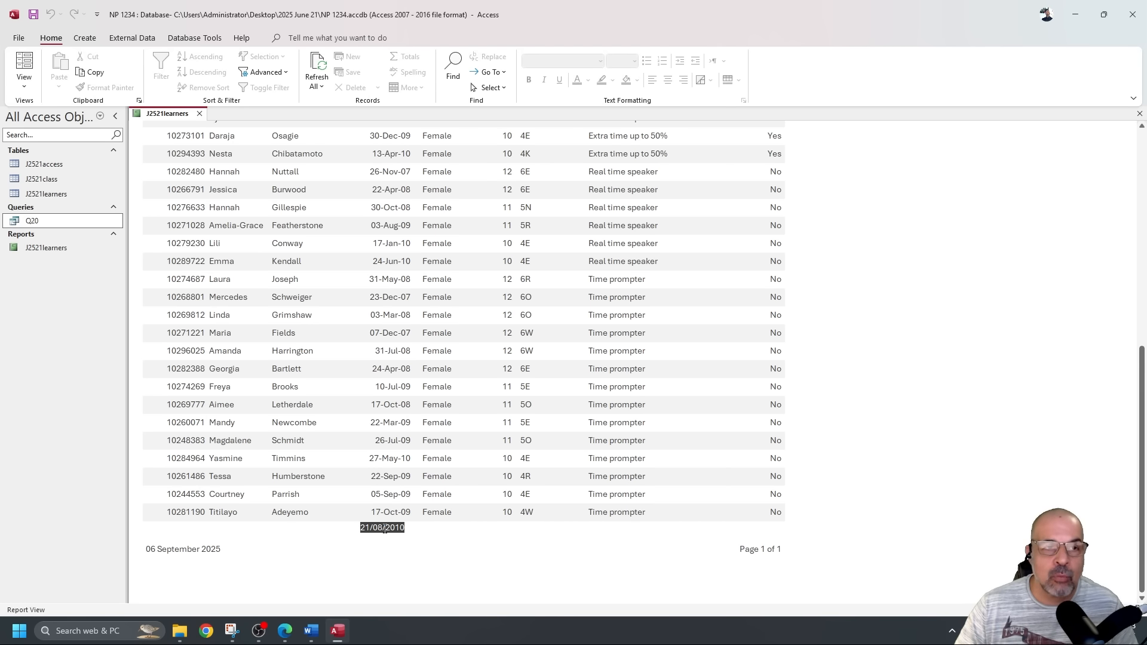
left_click(24, 83)
left_click(45, 190)
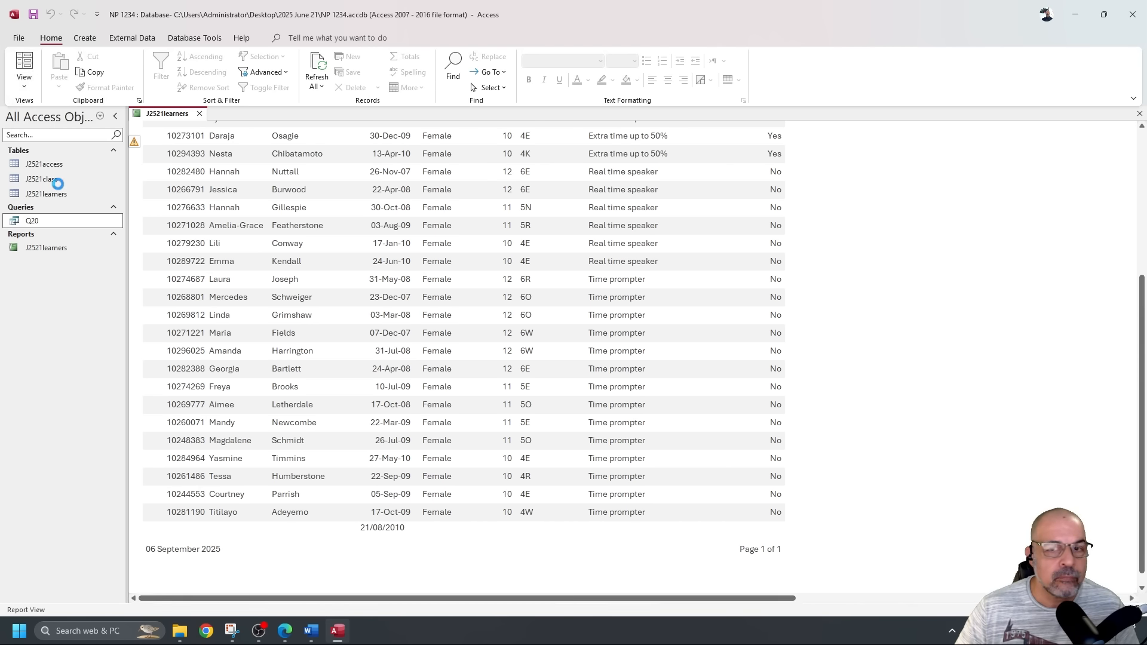
left_click(426, 332)
left_click(420, 288)
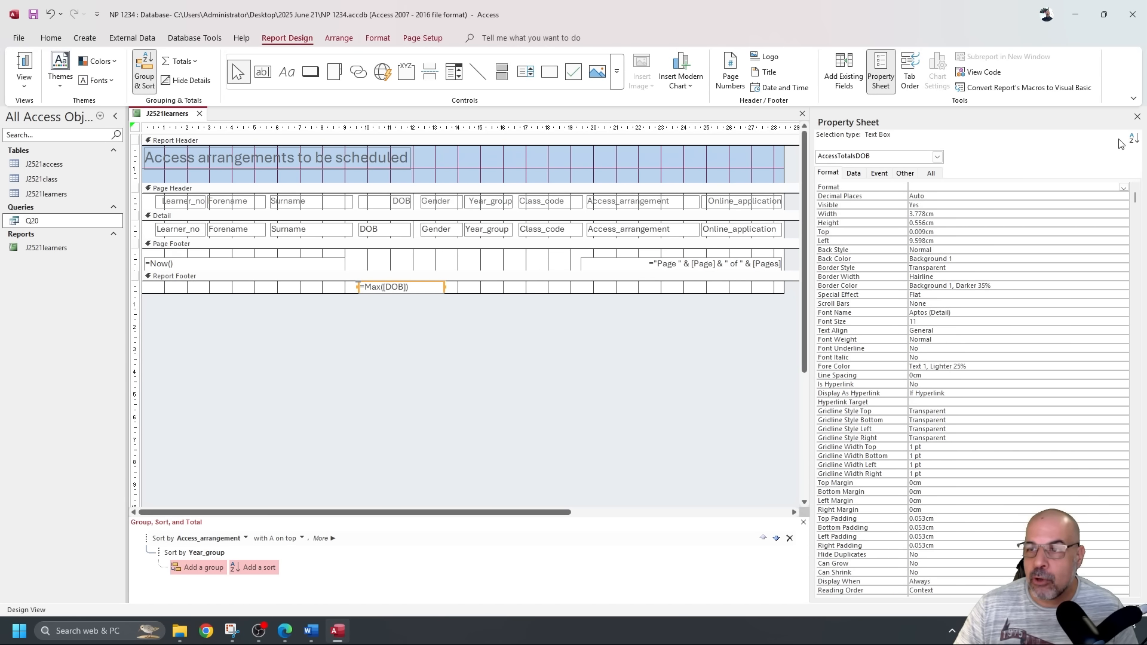
Give the =Max([DOB]) footer total the Medium Date format.
left_click(1137, 117)
right_click(444, 287)
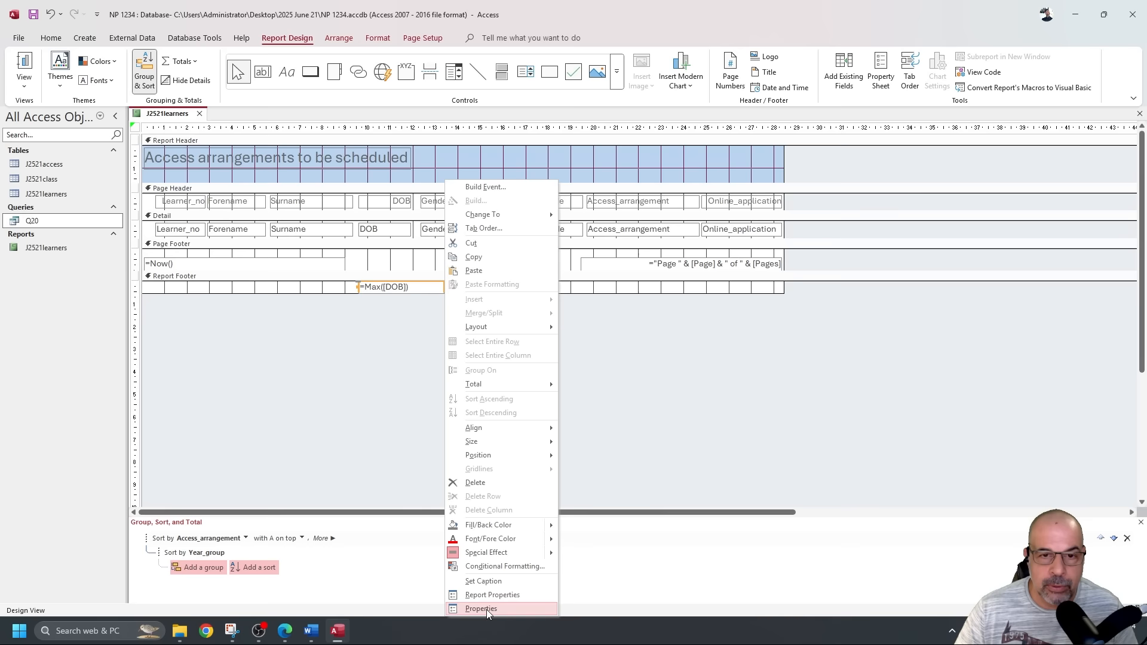
left_click(486, 609)
left_click(1036, 189)
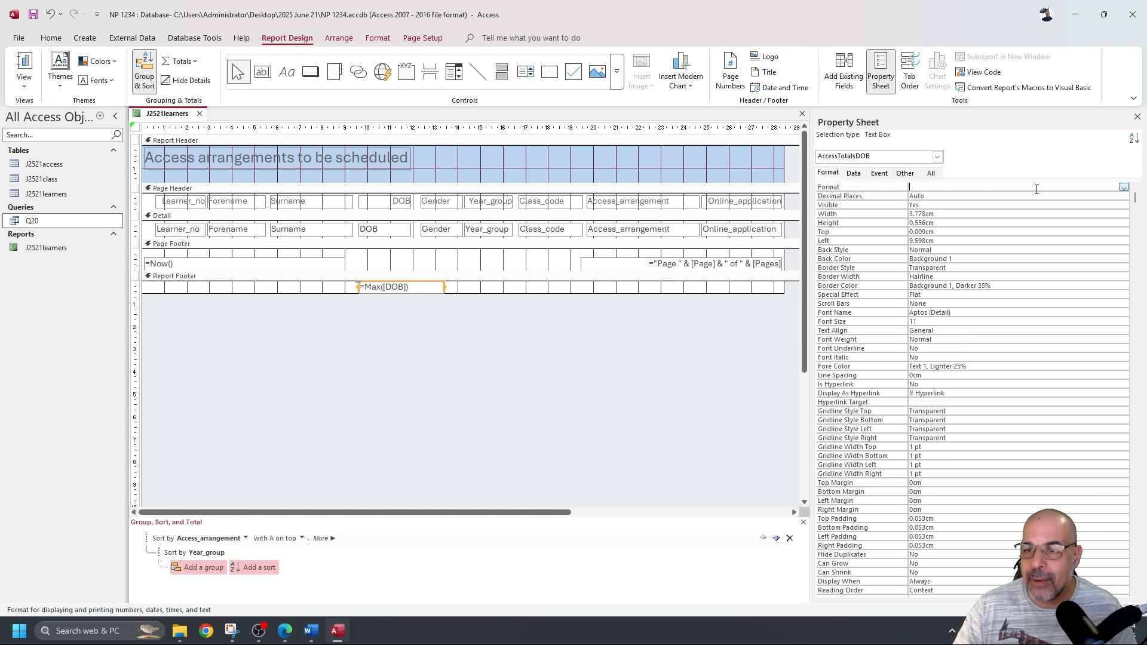
left_click(1123, 188)
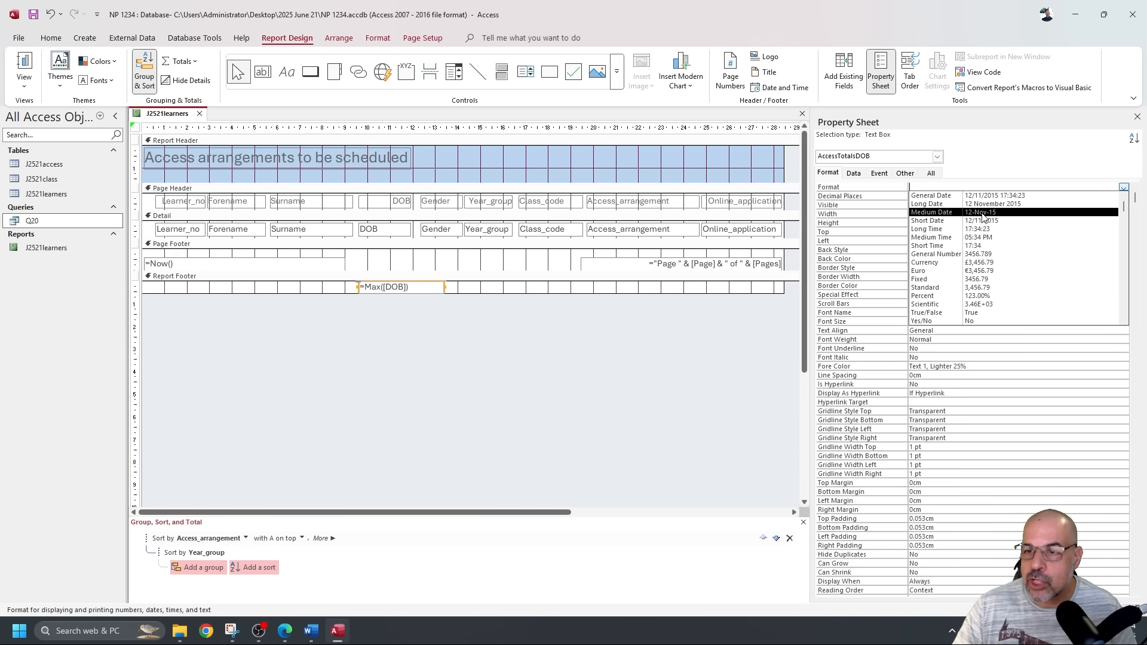
left_click(983, 212)
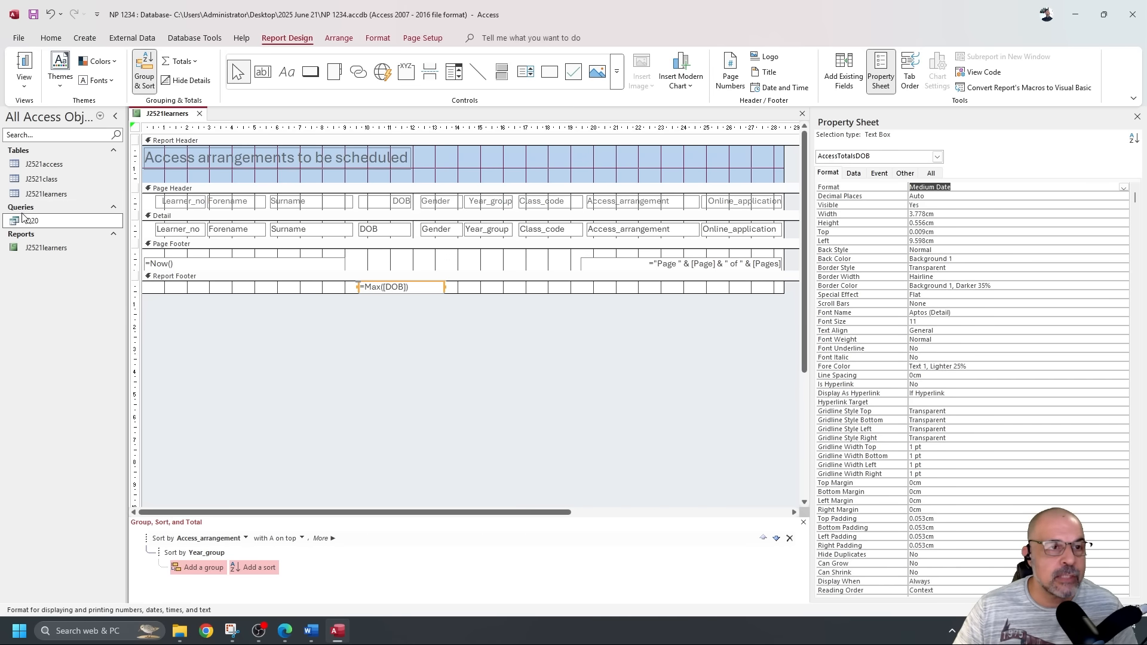
Preview the report to confirm the total reads 21-Aug-10, then return to Design View.
left_click(16, 91)
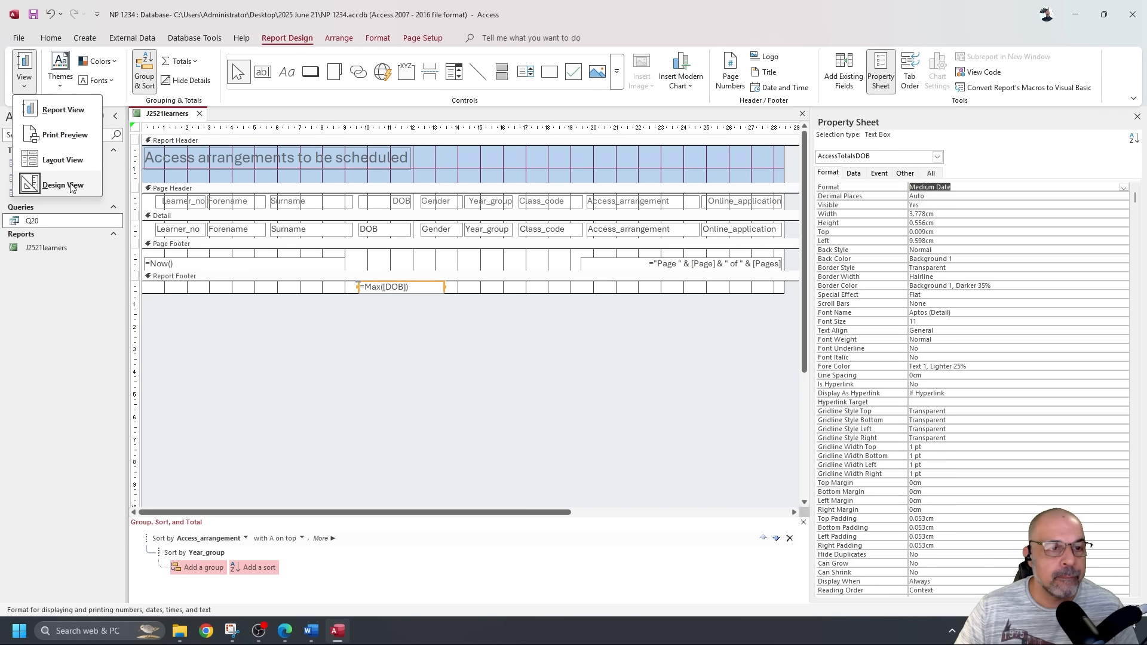
left_click(18, 187)
left_click(23, 65)
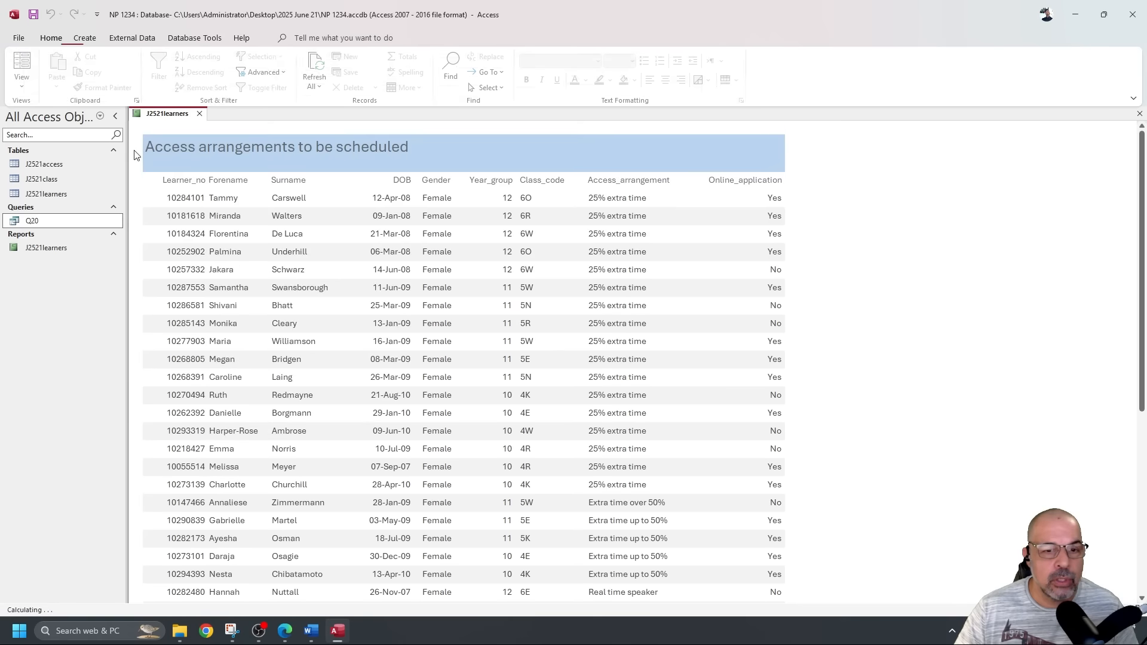
scroll(278, 278, "down", 10)
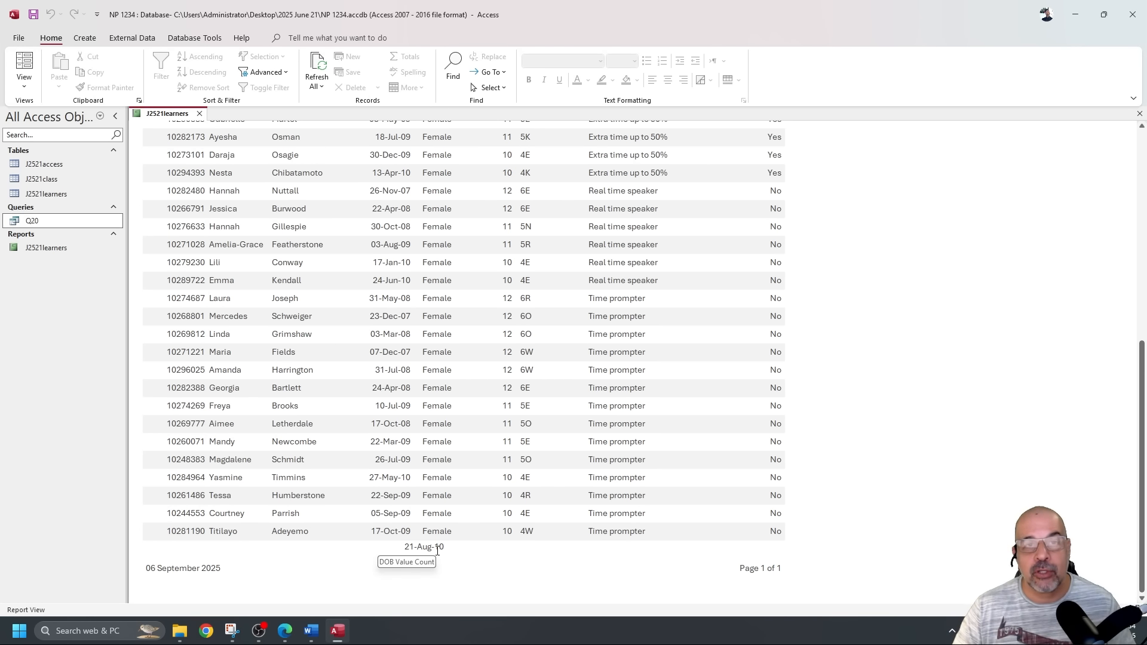
left_click(24, 84)
left_click(54, 184)
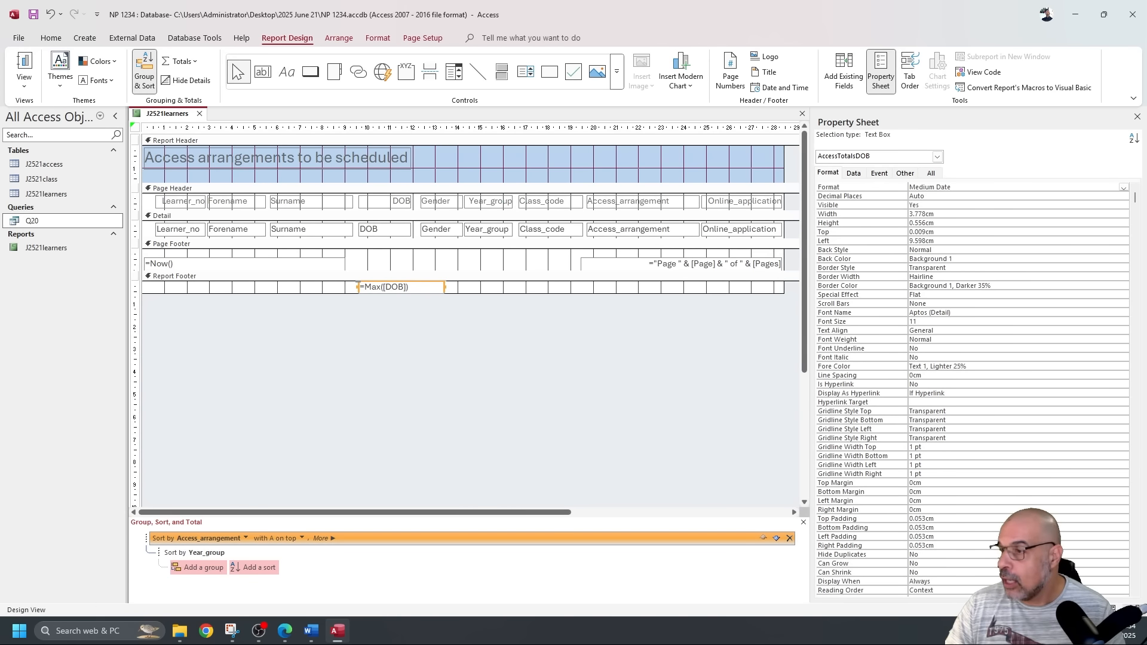
Add a right-aligned label 'DOB of youngest student' beside the DOB total in the footer.
key("alt+Tab")
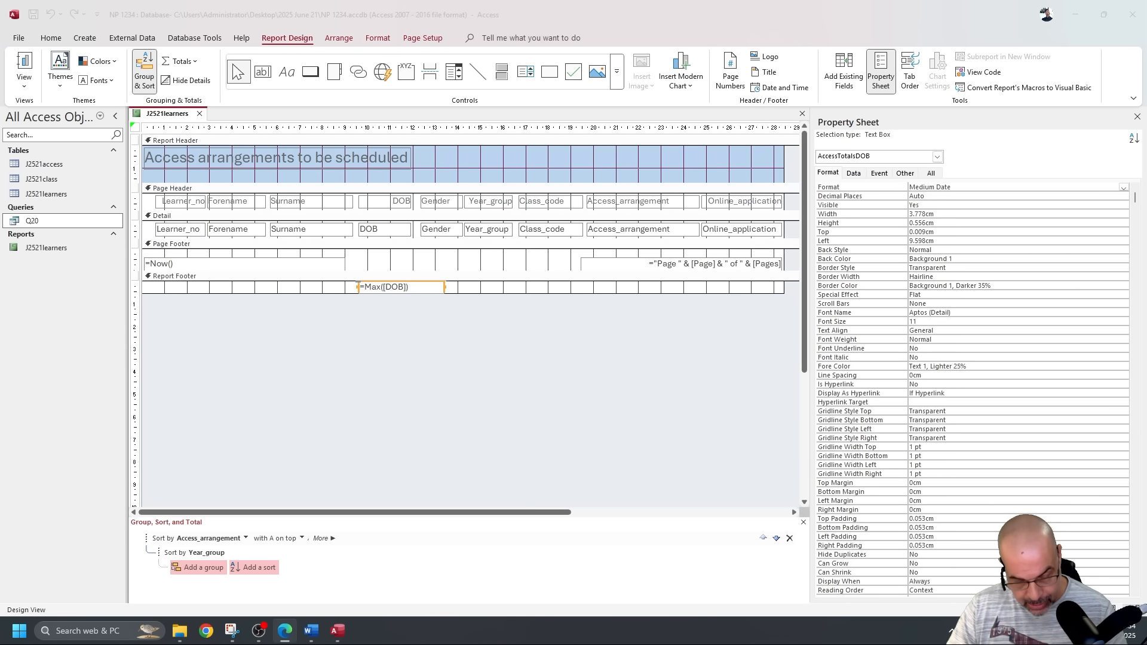
left_click(347, 291)
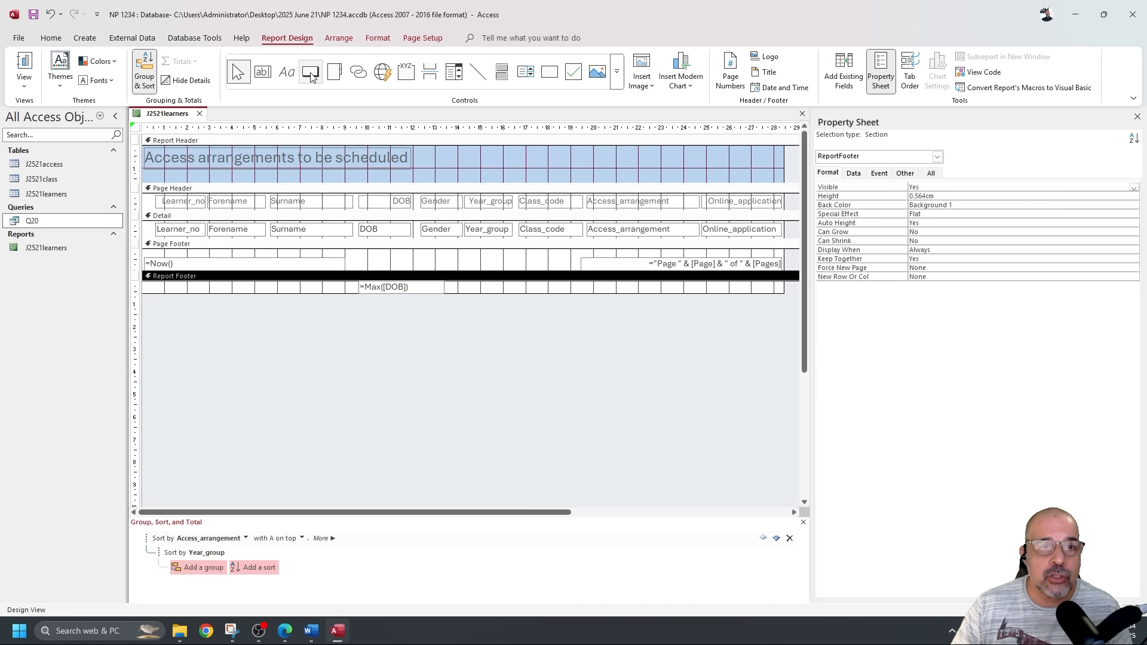
left_click(286, 74)
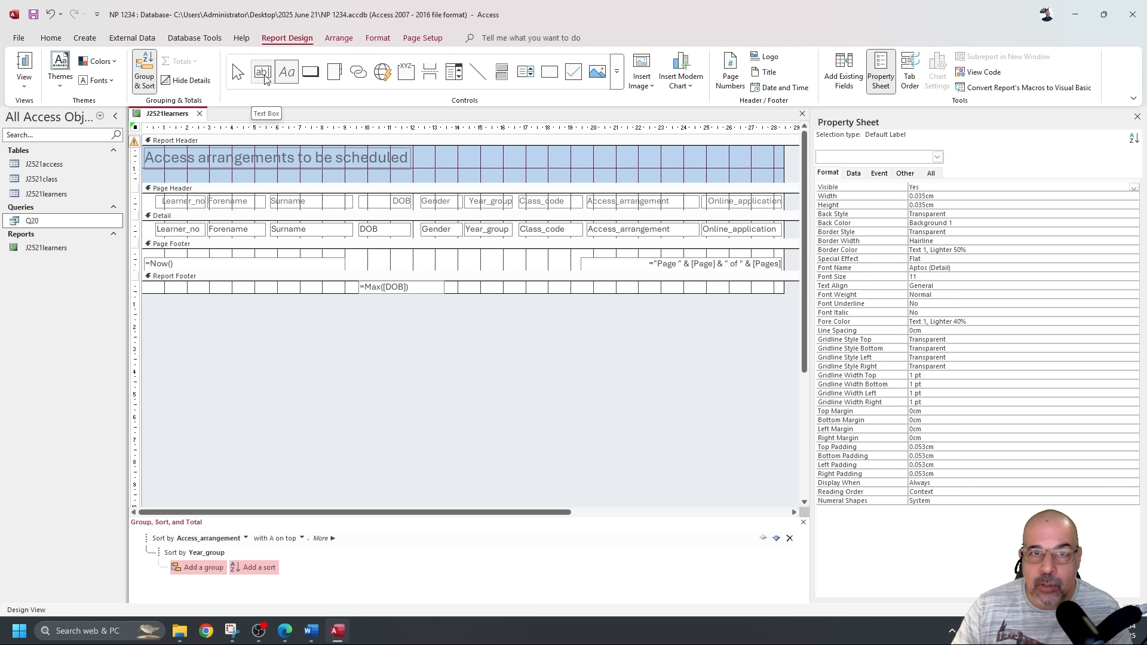
left_click_drag(251, 284, 355, 293)
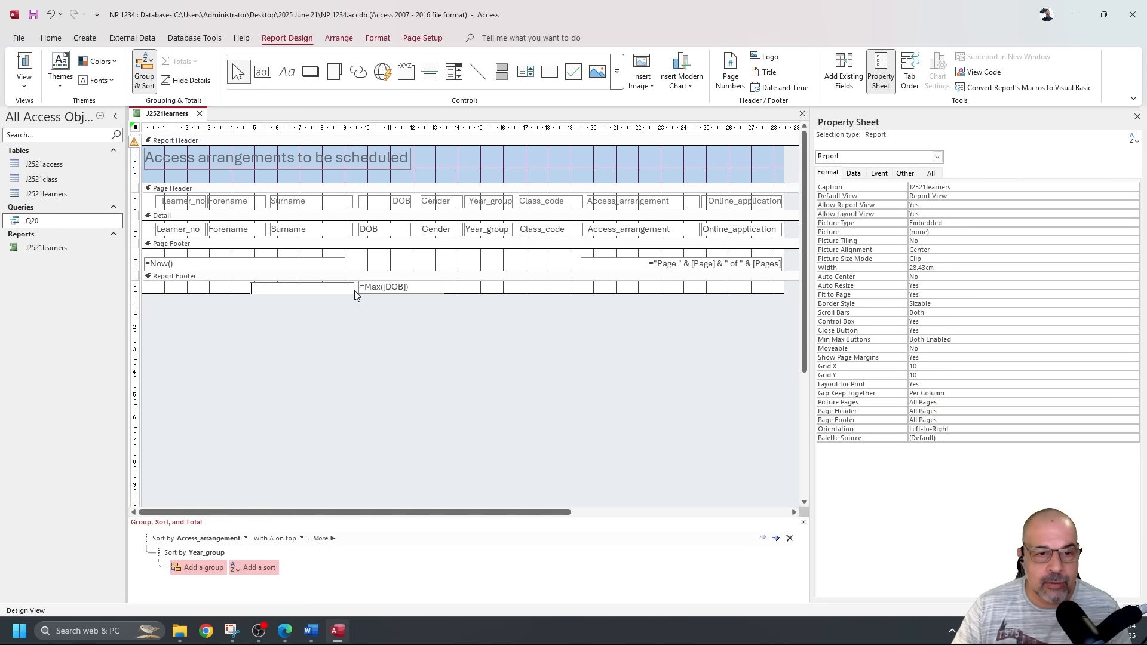
type("DOB of youngest student")
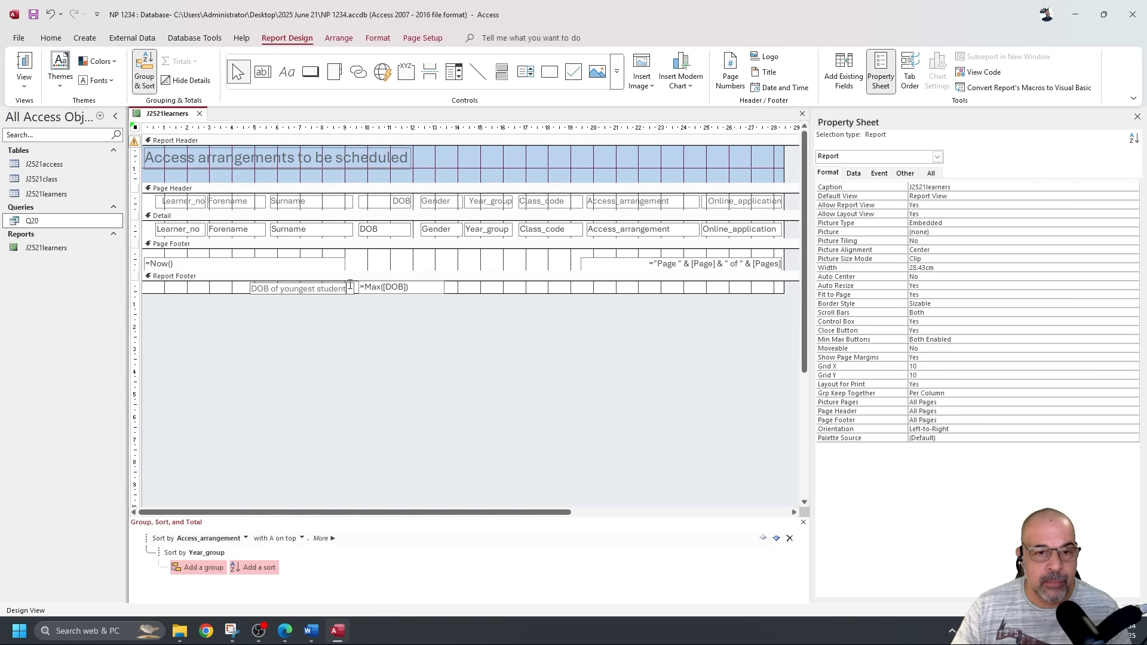
key("Return")
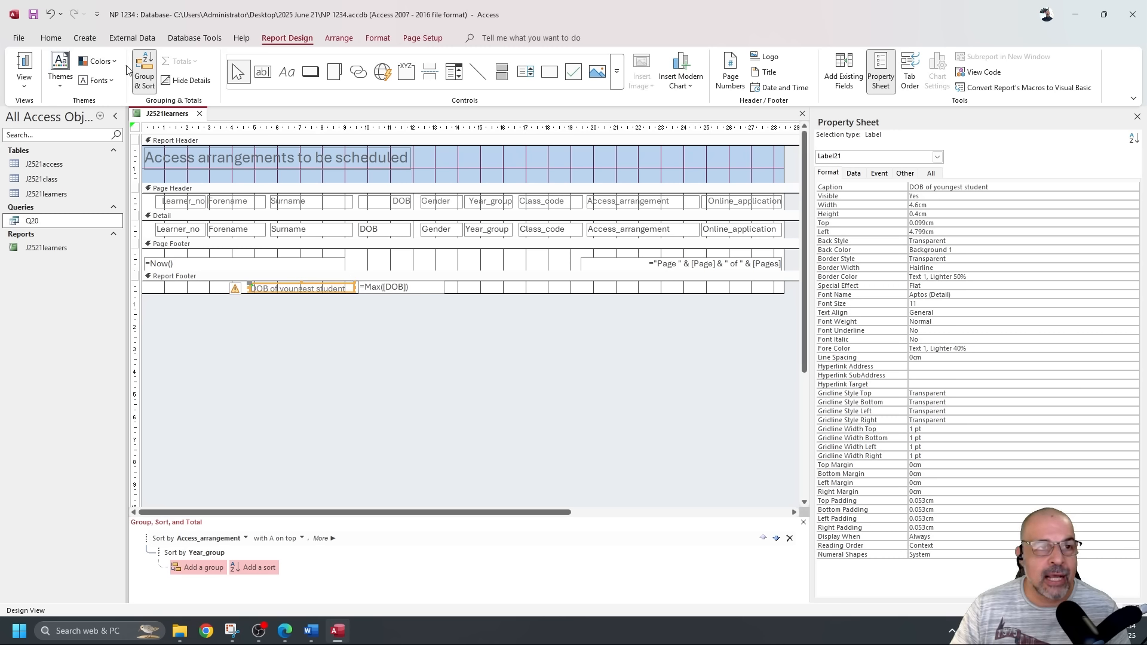
left_click(52, 38)
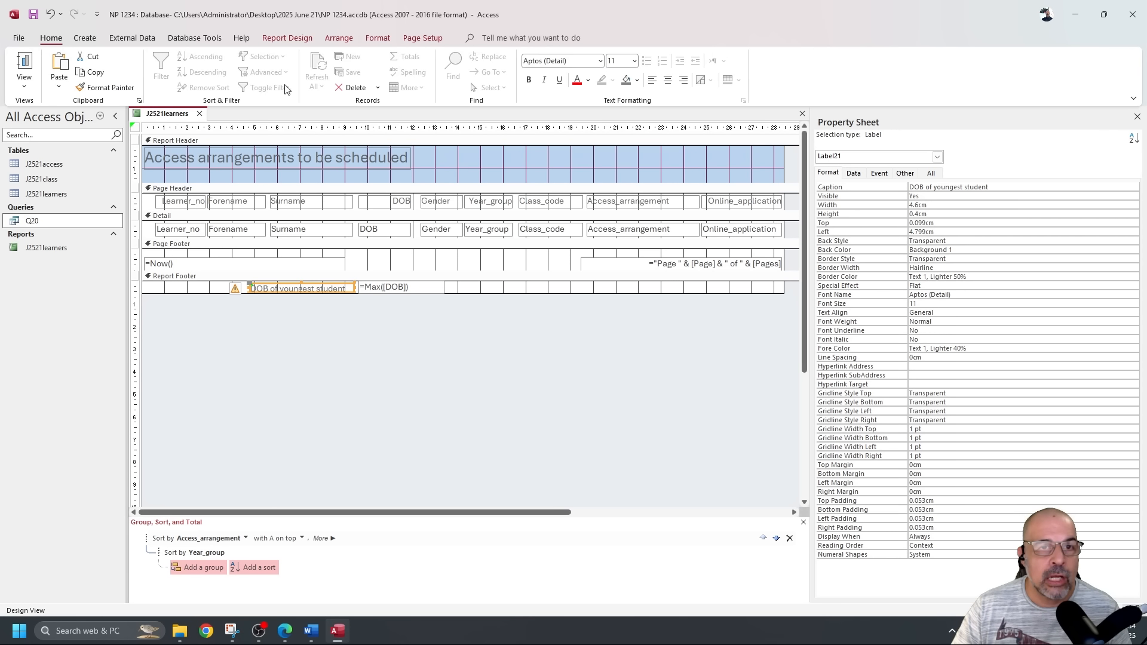
left_click(684, 80)
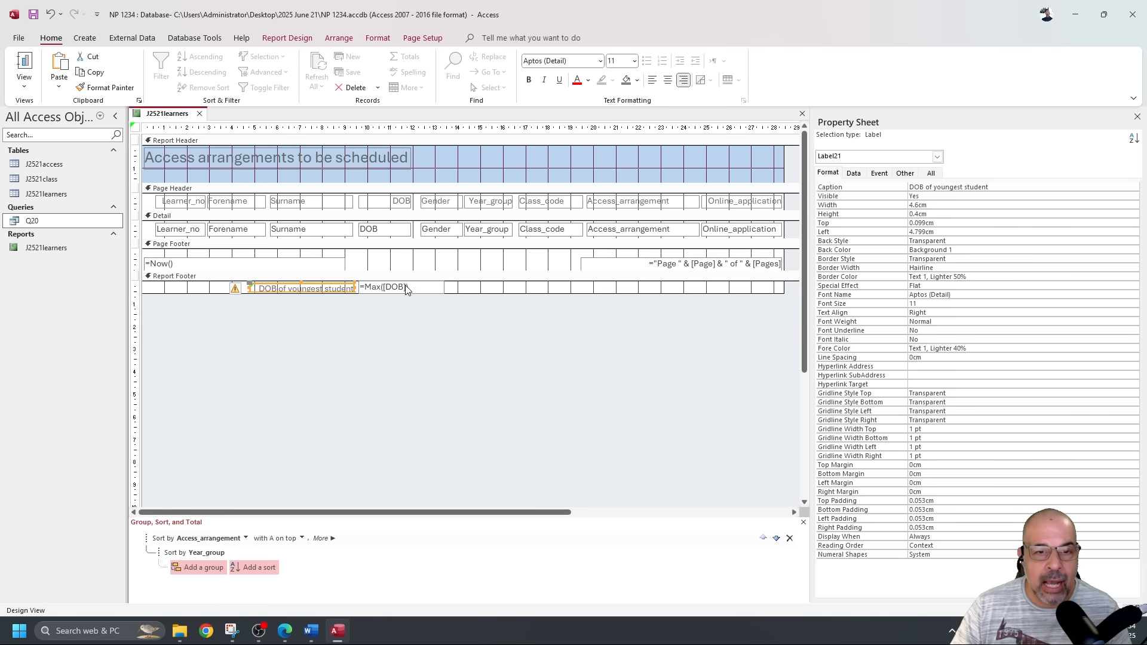
Left-align the =Max([DOB]) total and view the report with its data.
left_click(423, 290)
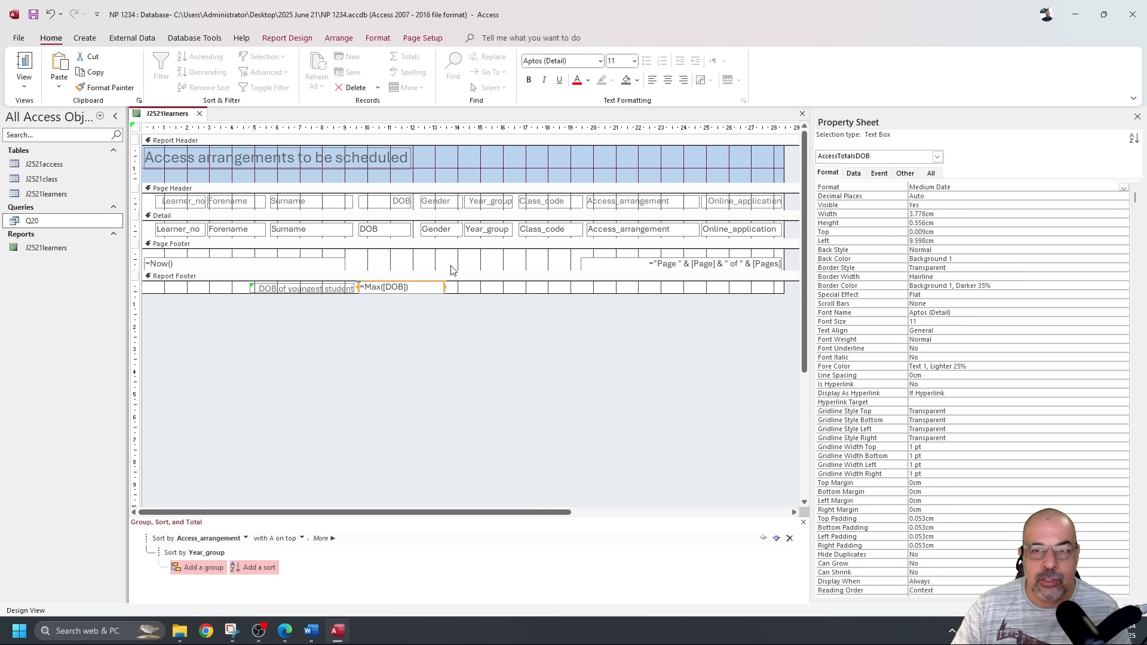
left_click(653, 80)
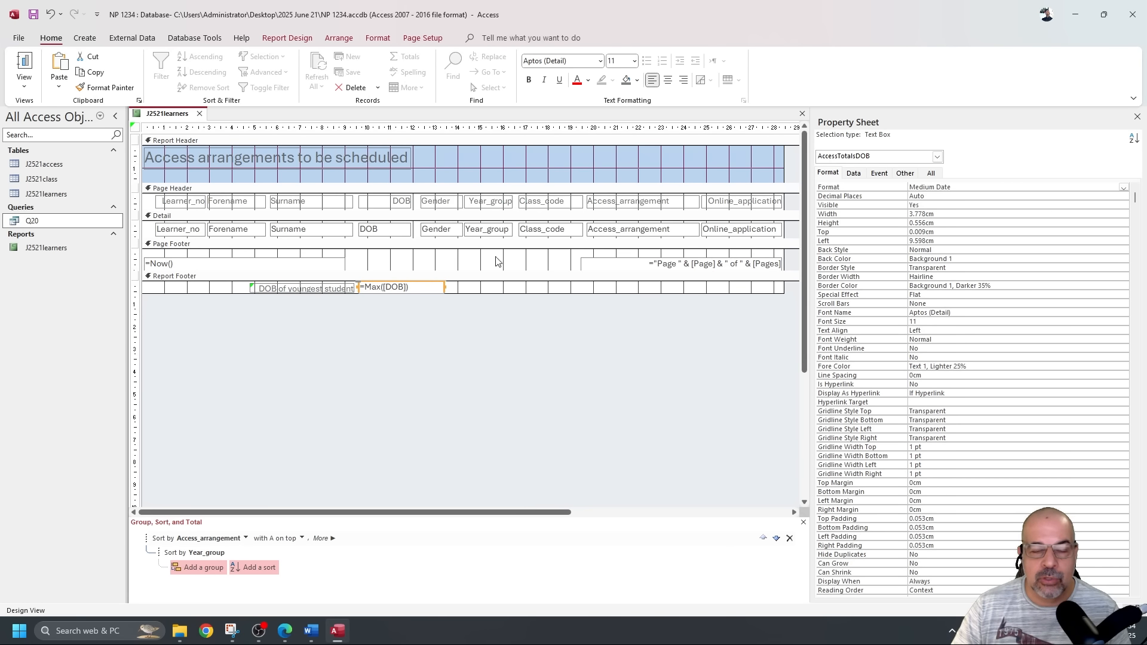
left_click(30, 62)
scroll(583, 276, "down", 10)
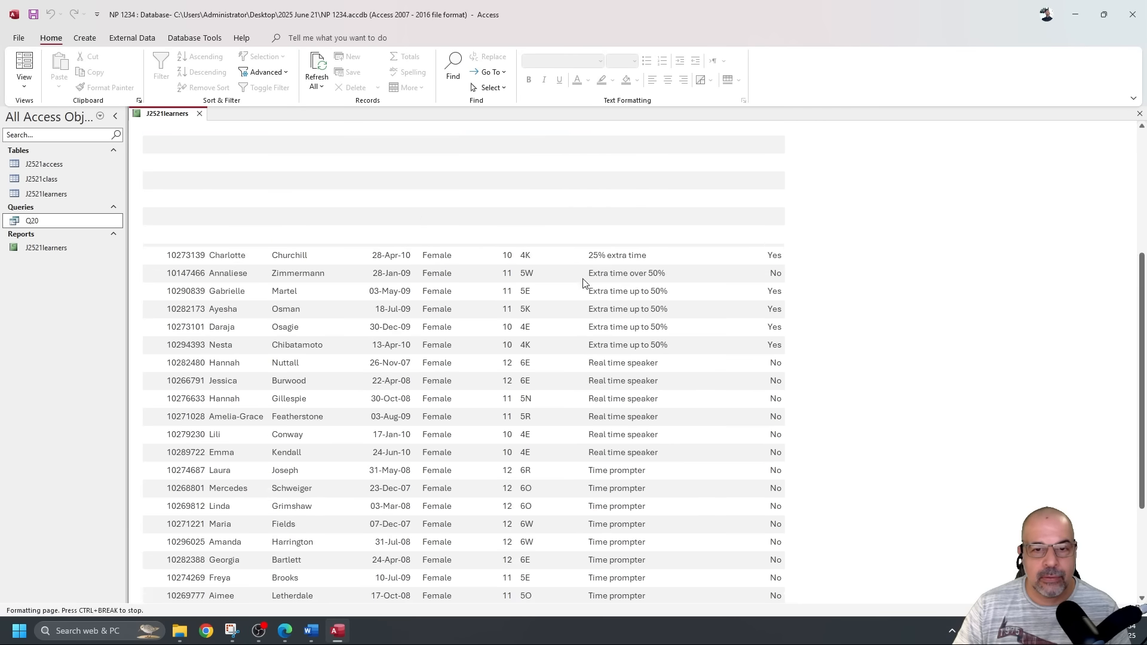
scroll(583, 276, "up", 2)
scroll(588, 273, "down", 3)
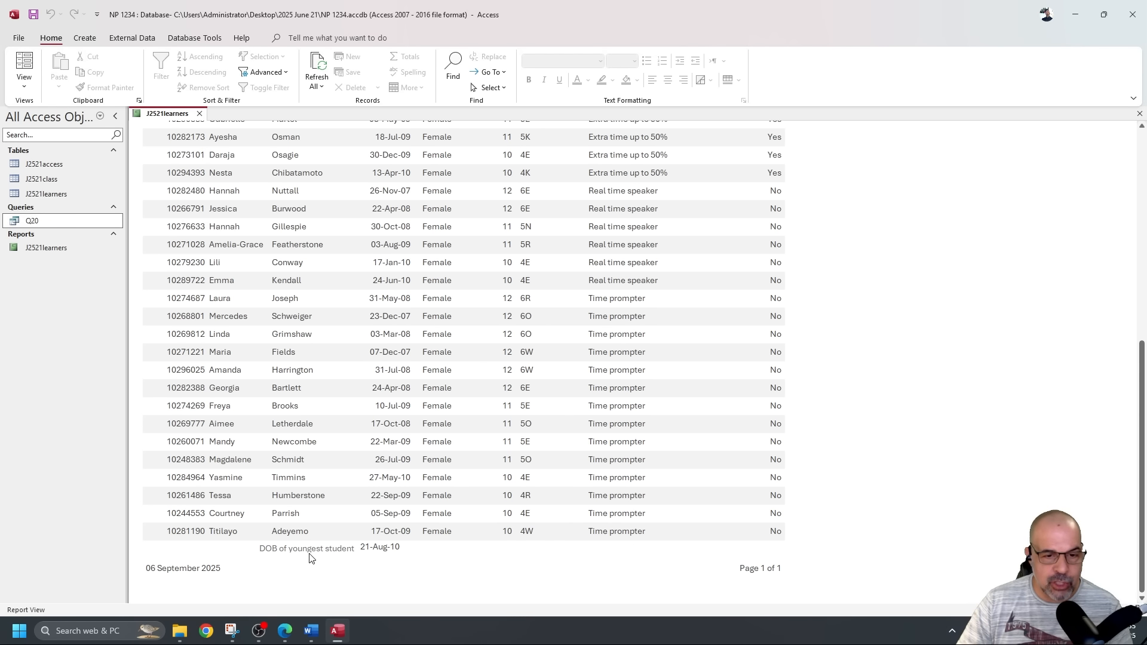
Make the 'DOB of youngest student' label taller and recheck the 21-Aug-10 value in Report View.
left_click(30, 84)
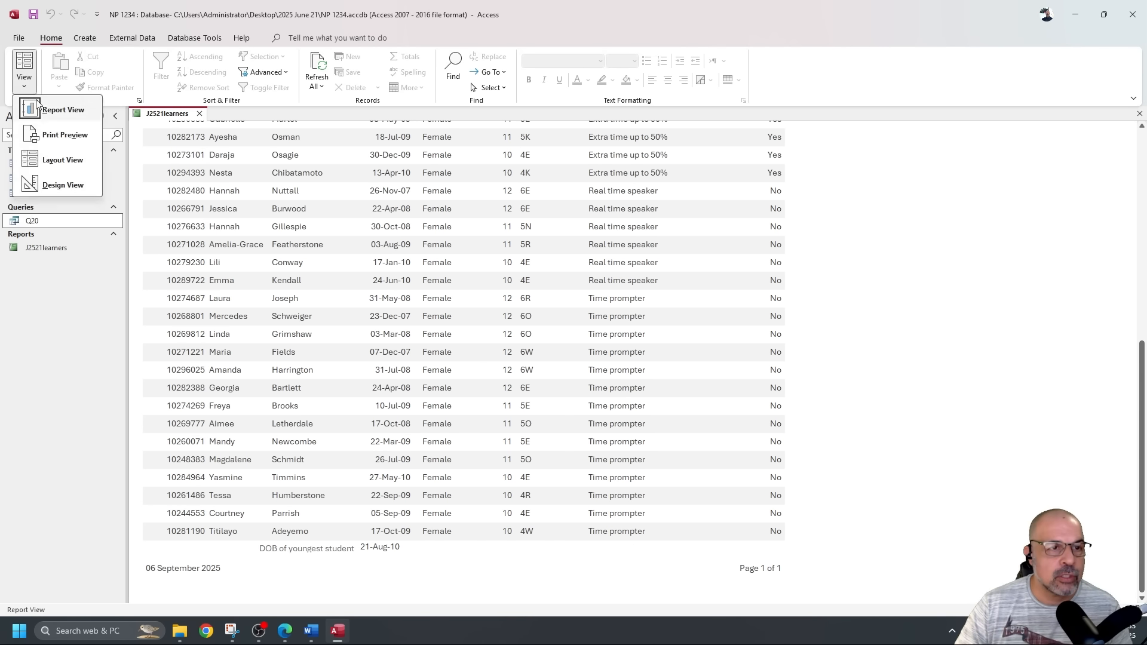
left_click(57, 184)
left_click(323, 289)
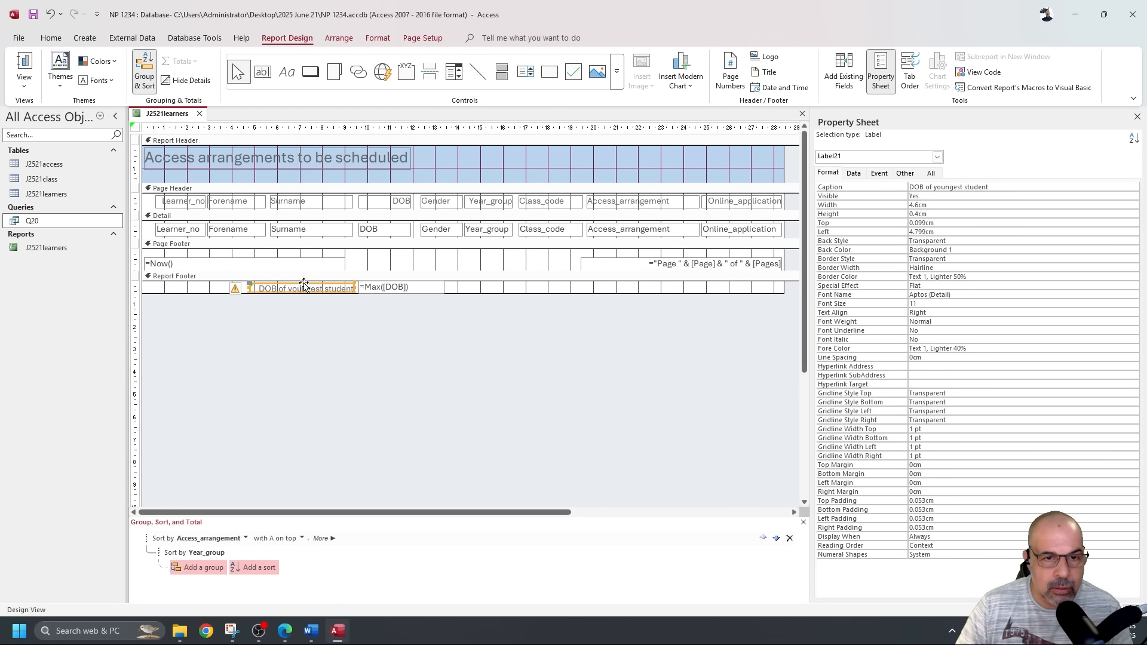
left_click_drag(302, 280, 302, 278)
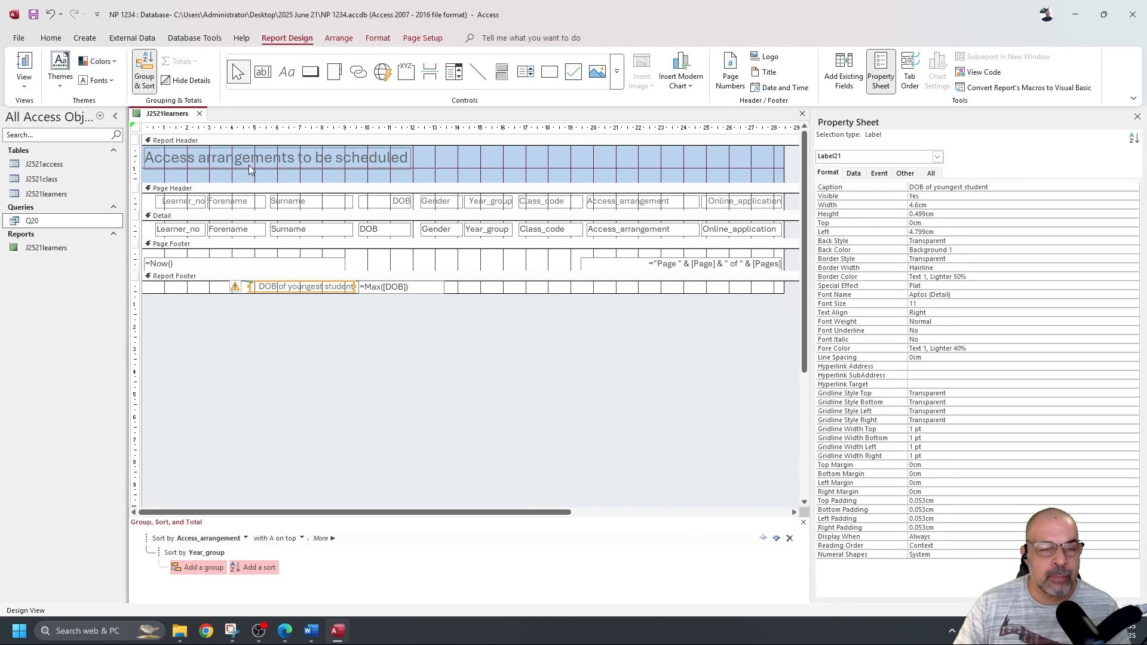
left_click(24, 78)
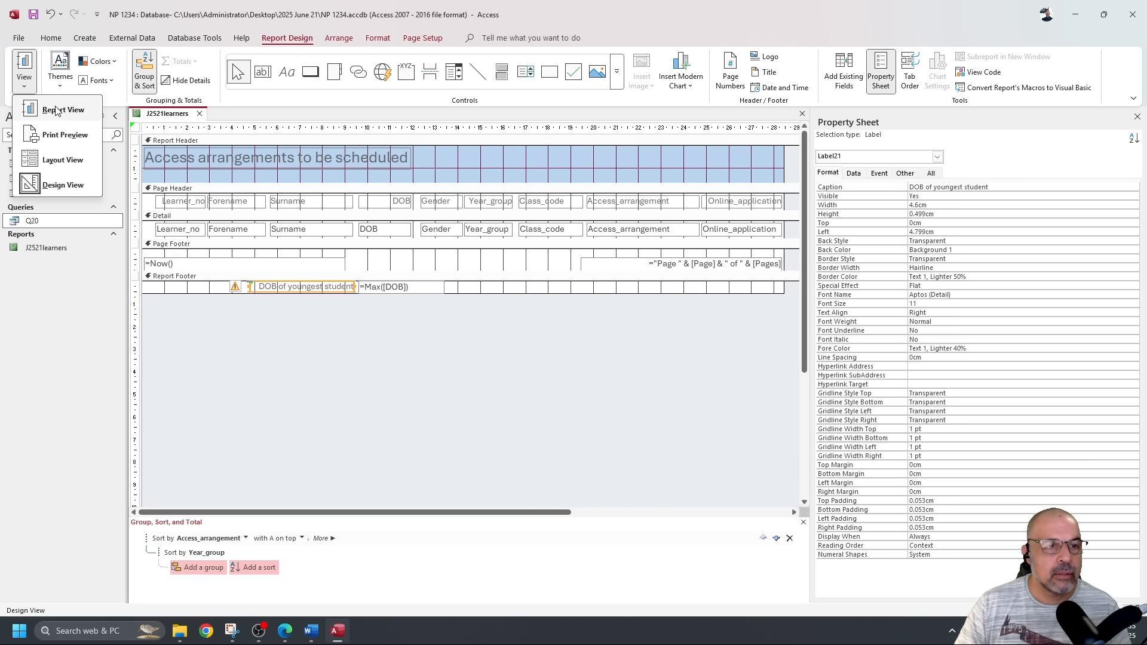
left_click(60, 109)
scroll(417, 308, "down", 5)
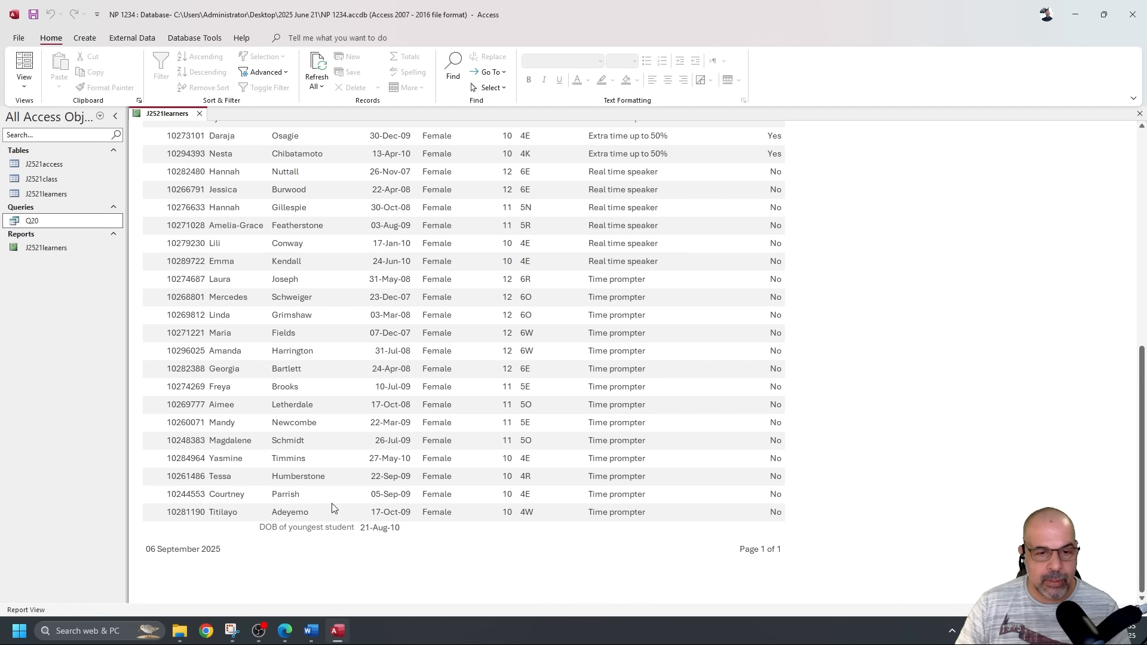
left_click_drag(406, 526, 361, 528)
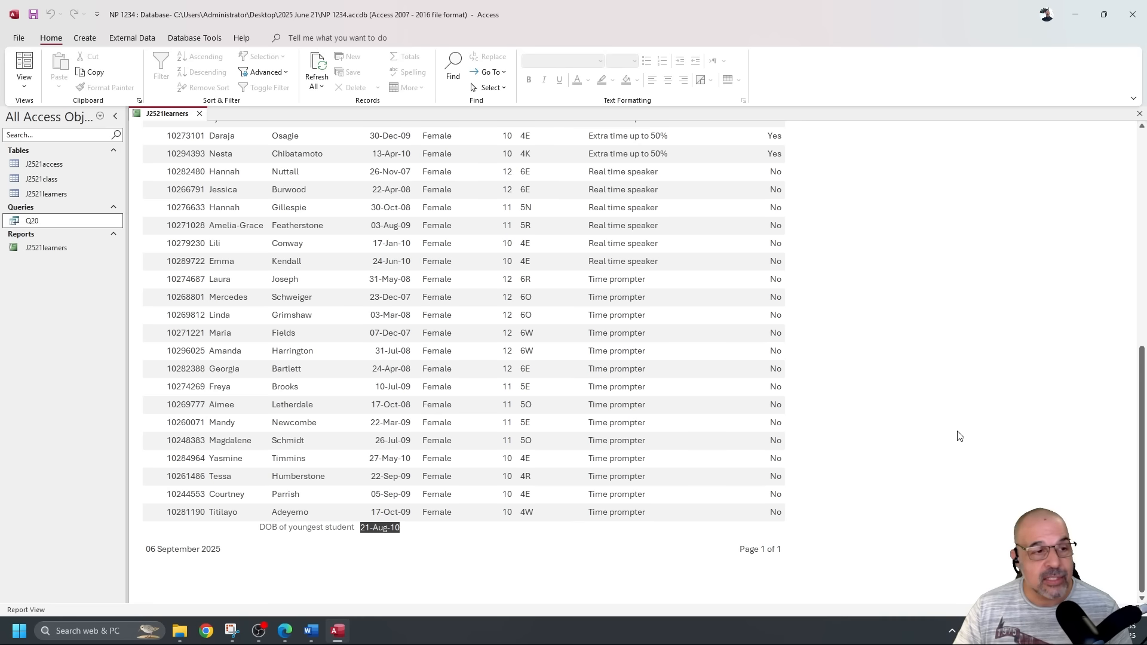
Highlight the DOB label and youngest-DOB function requirements in the question paper PDF.
key("alt+Tab")
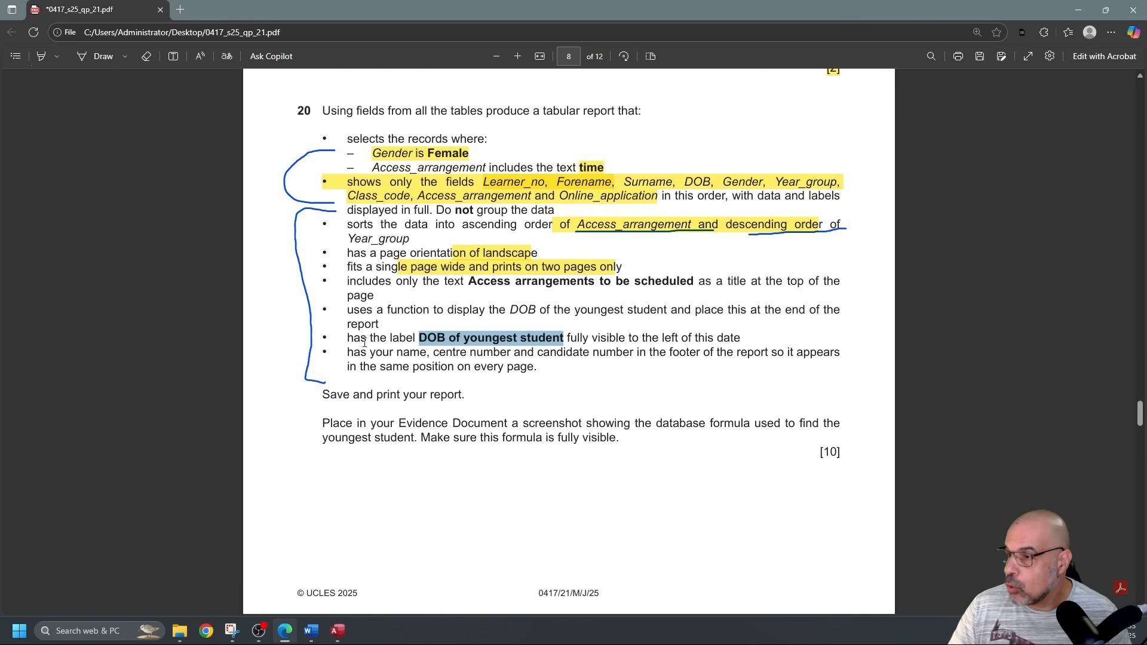
left_click(364, 343)
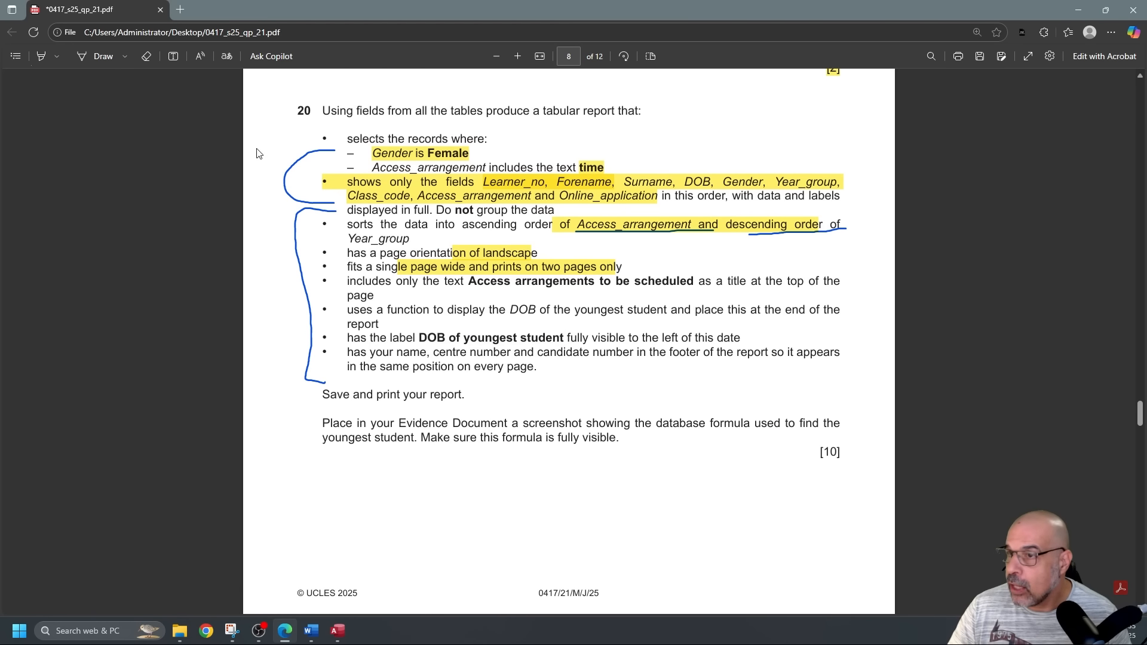
left_click(41, 57)
left_click_drag(349, 341, 734, 339)
left_click_drag(413, 311, 530, 328)
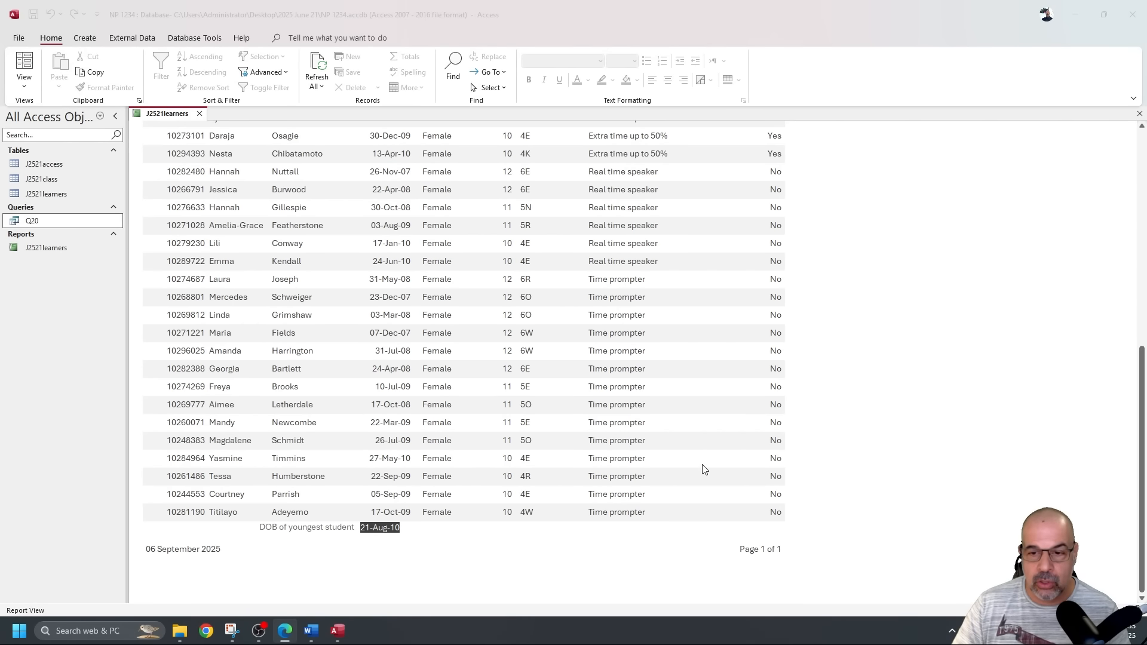
scroll(704, 470, "up", 6)
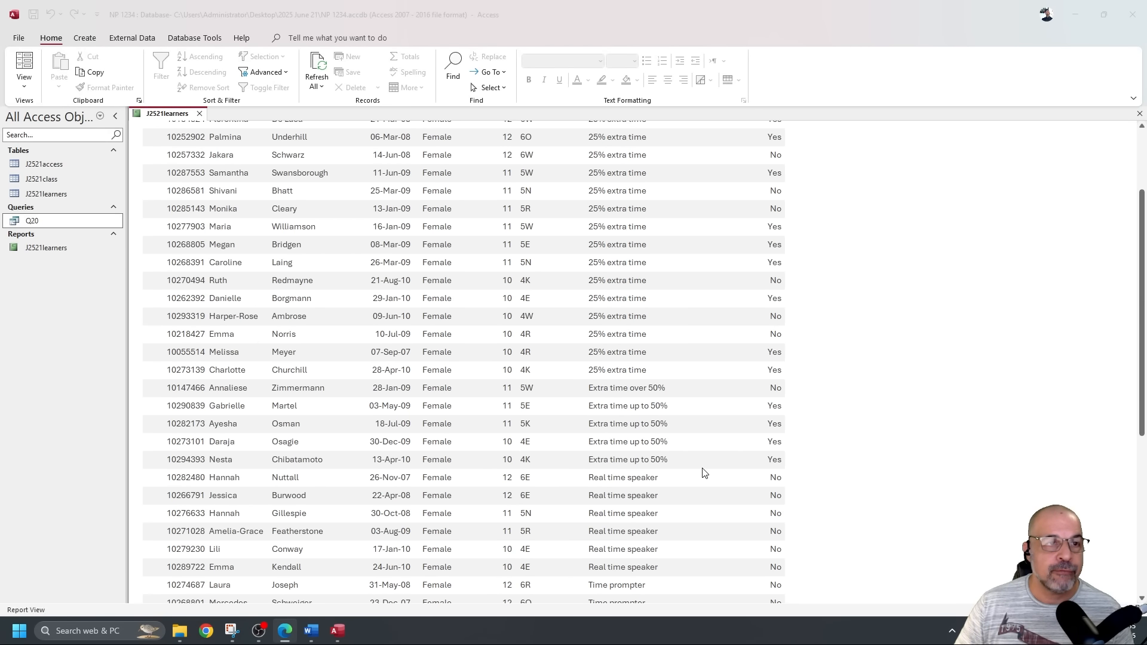
scroll(705, 466, "up", 3)
scroll(707, 430, "down", 3)
scroll(703, 432, "up", 3)
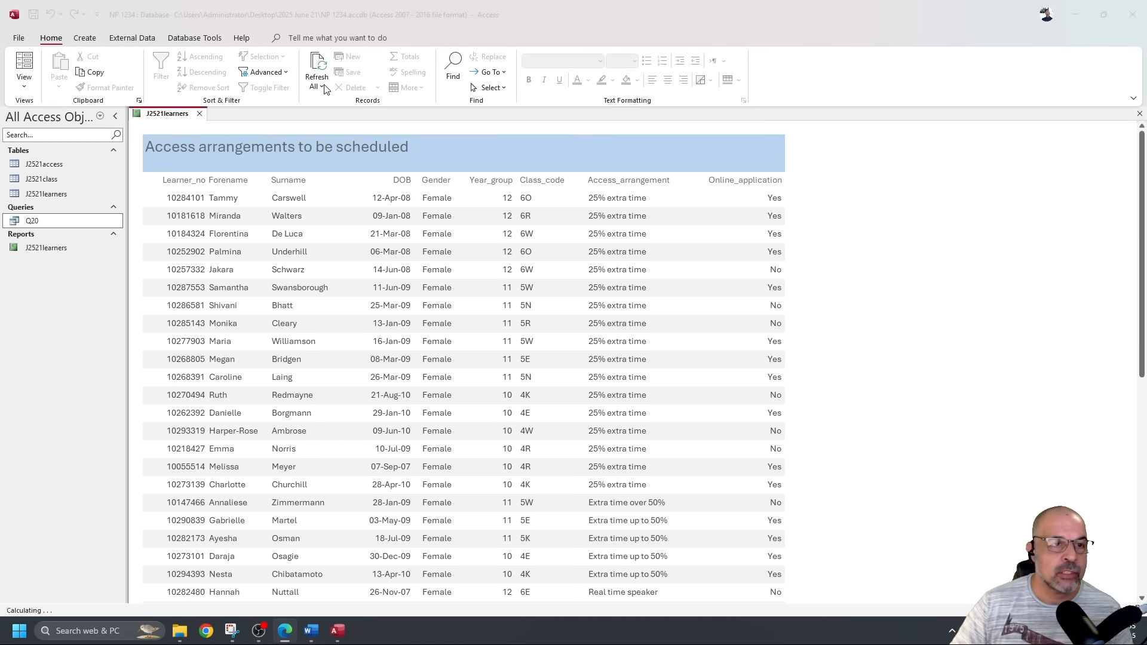
left_click(24, 89)
Delete the =Now() date and page-number boxes from the report's page footer.
left_click(66, 184)
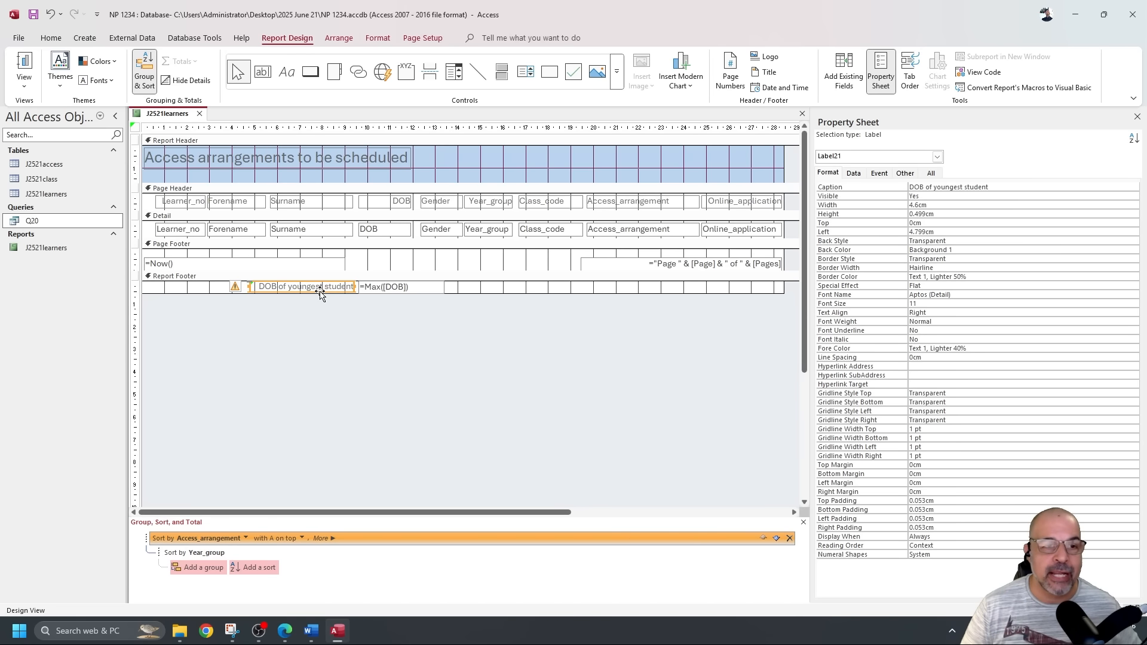
left_click_drag(255, 258, 621, 269)
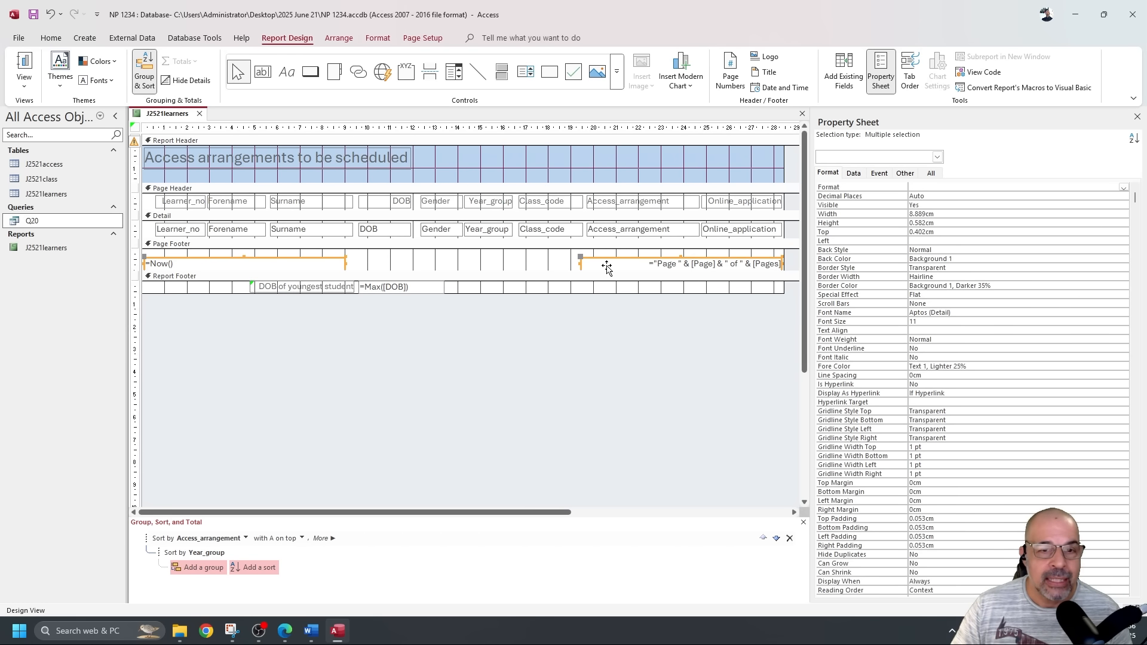
left_click(495, 270)
left_click(323, 268)
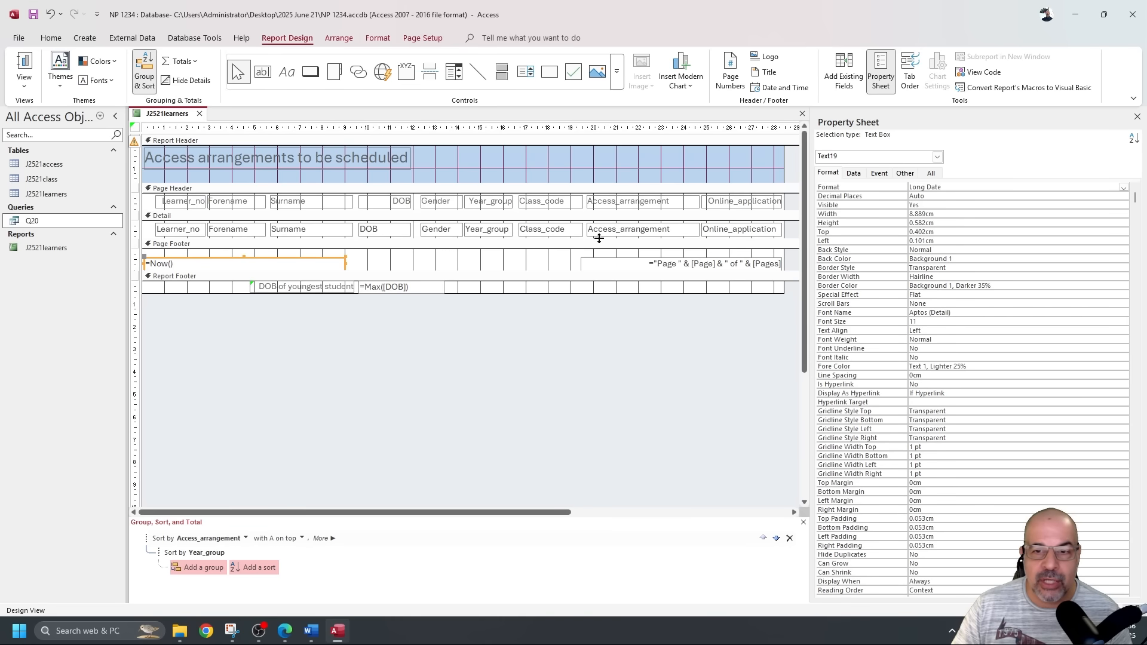
left_click(594, 261)
left_click_drag(322, 253, 656, 266)
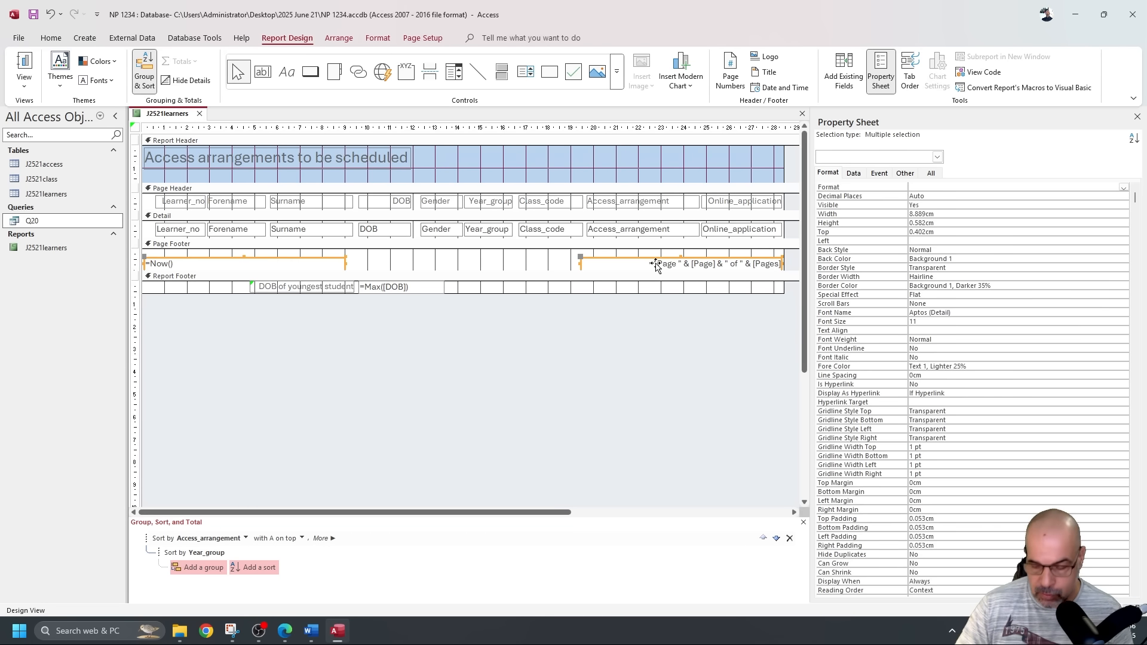
key("Delete")
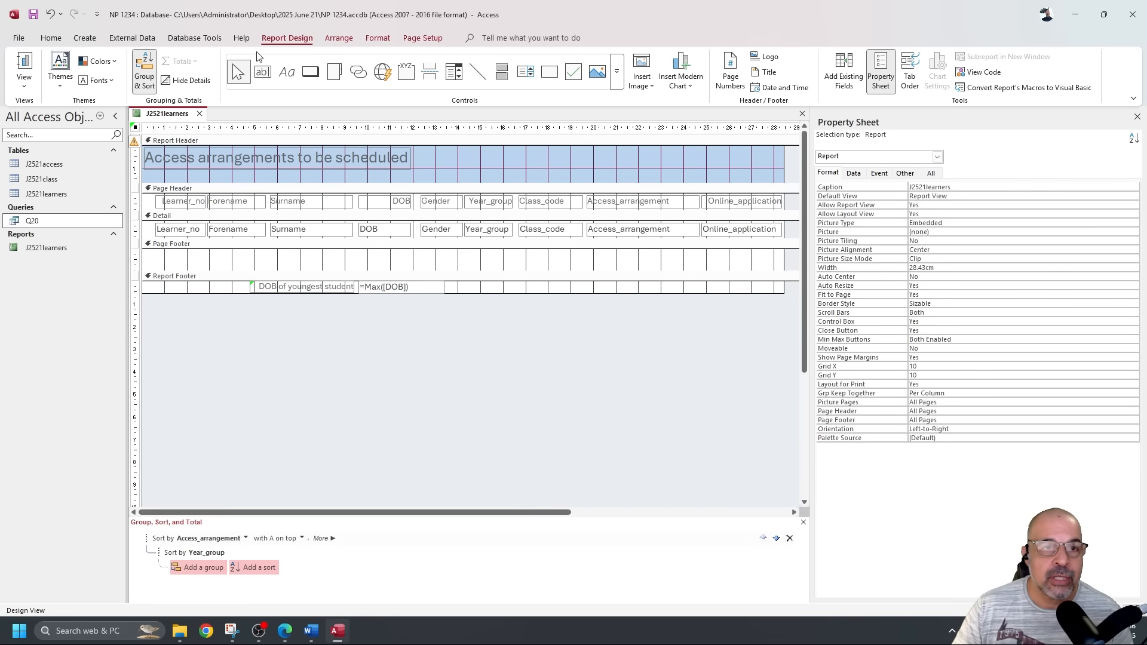
left_click(287, 75)
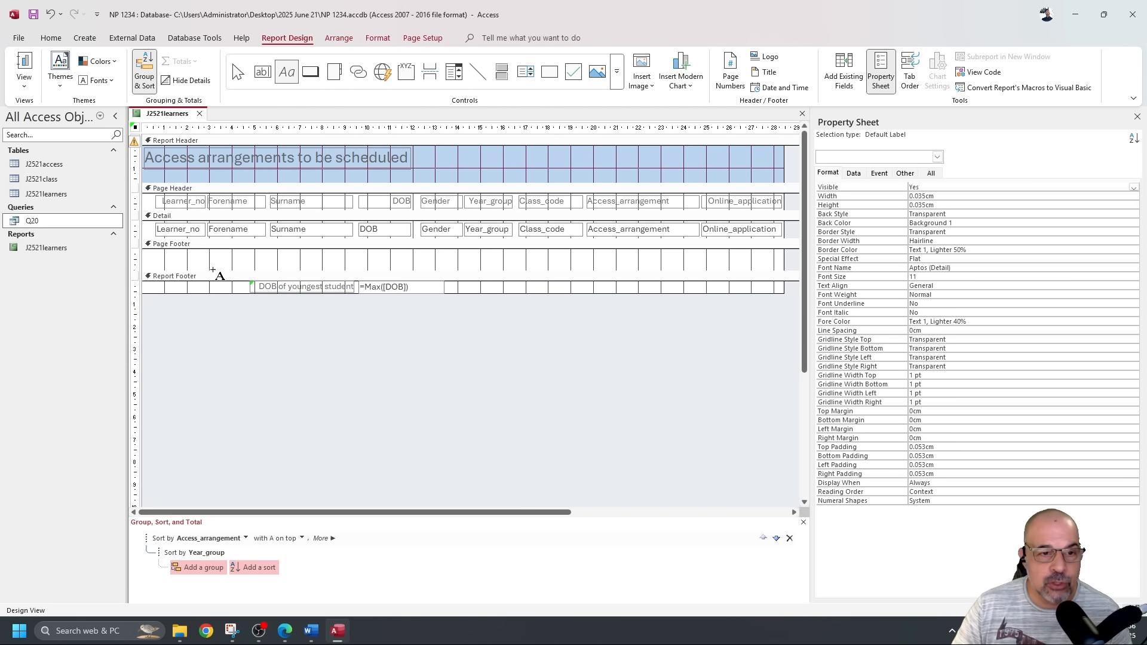
Add a right-aligned page-footer label with the candidate's name, centre number and candidate number.
left_click_drag(618, 253, 783, 266)
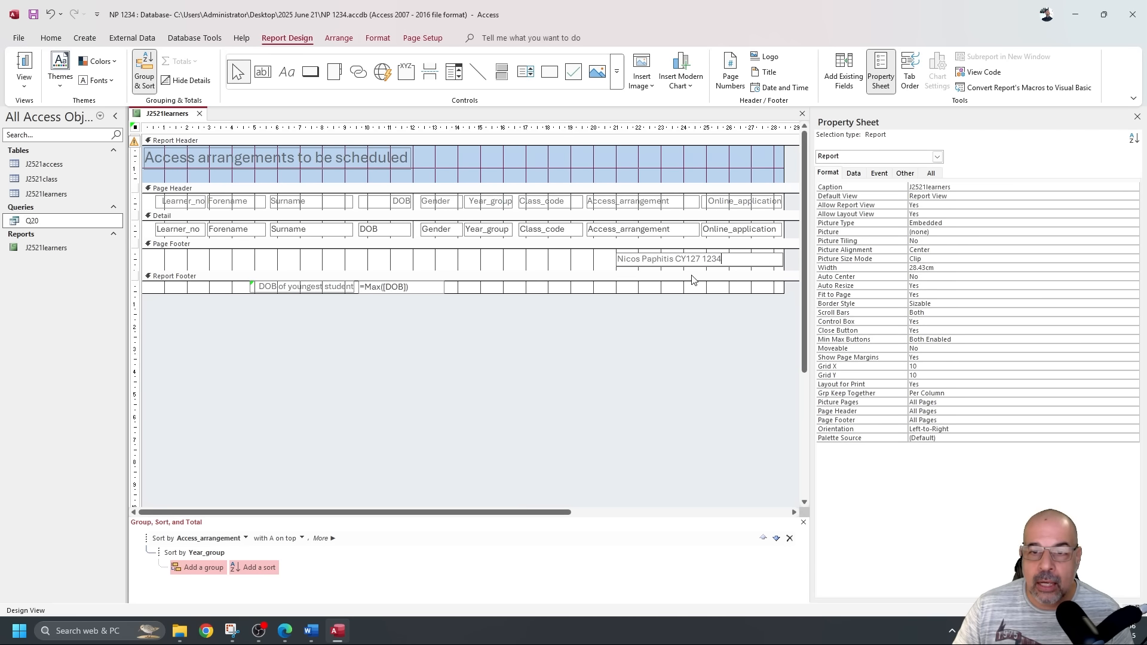
left_click(605, 266)
left_click(629, 263)
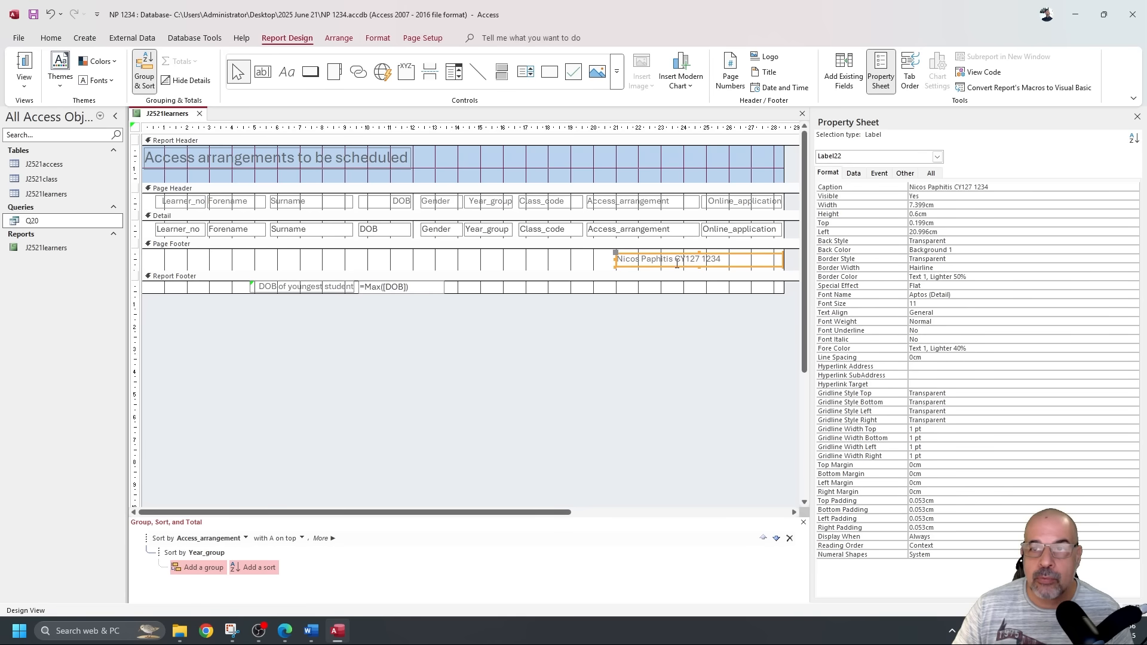
left_click(51, 37)
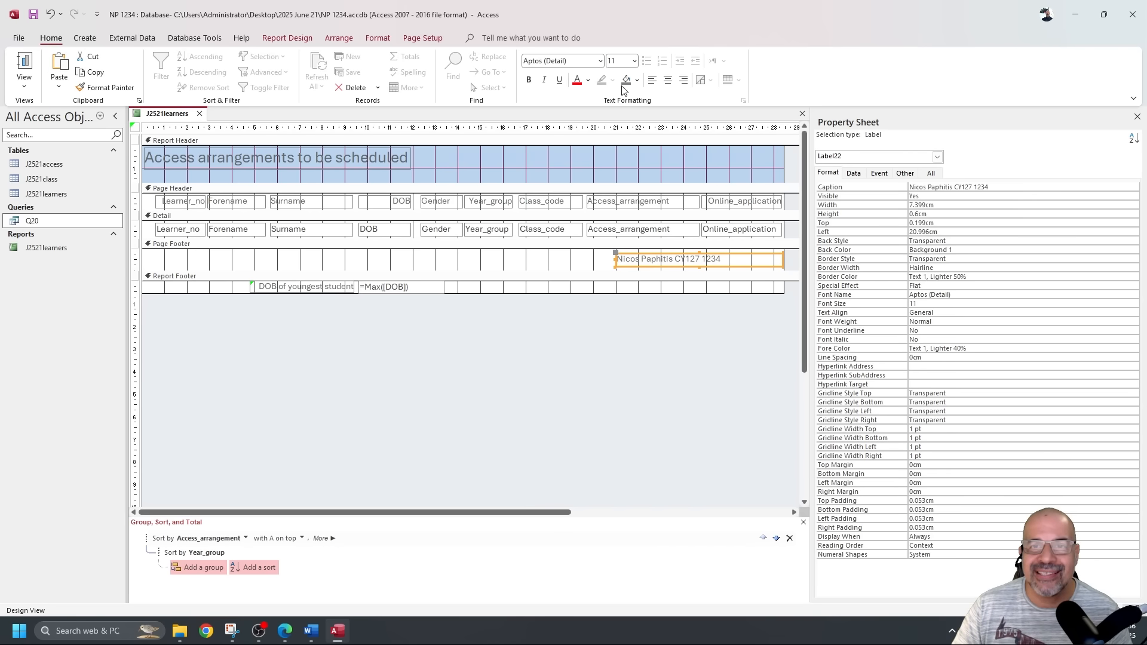
left_click(683, 80)
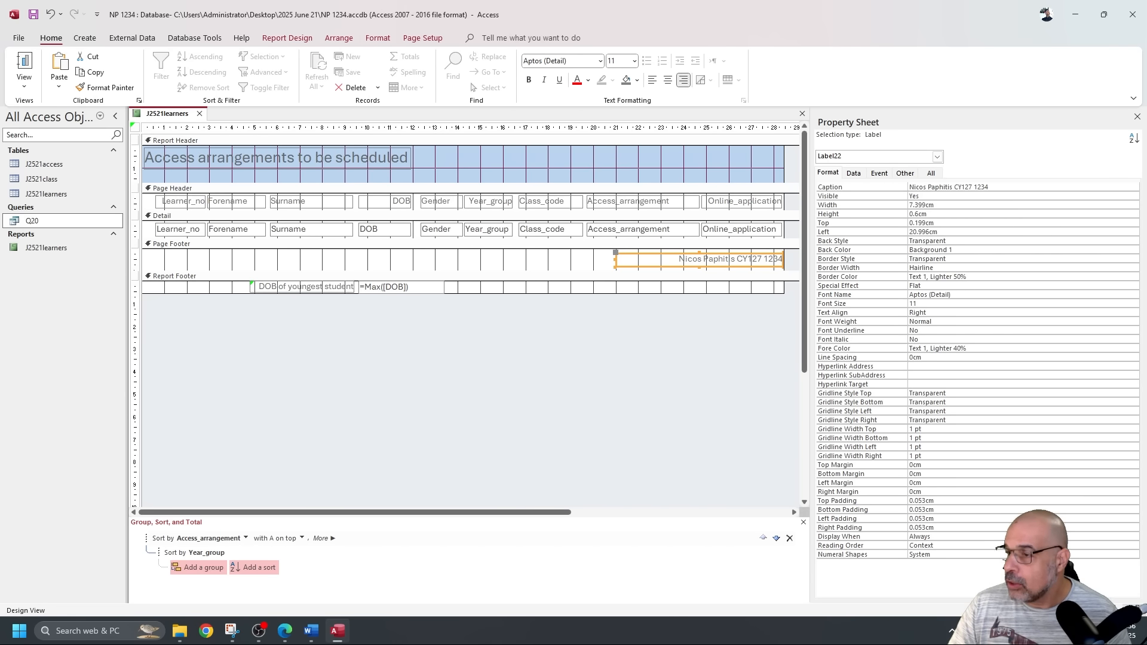
key("alt+Tab")
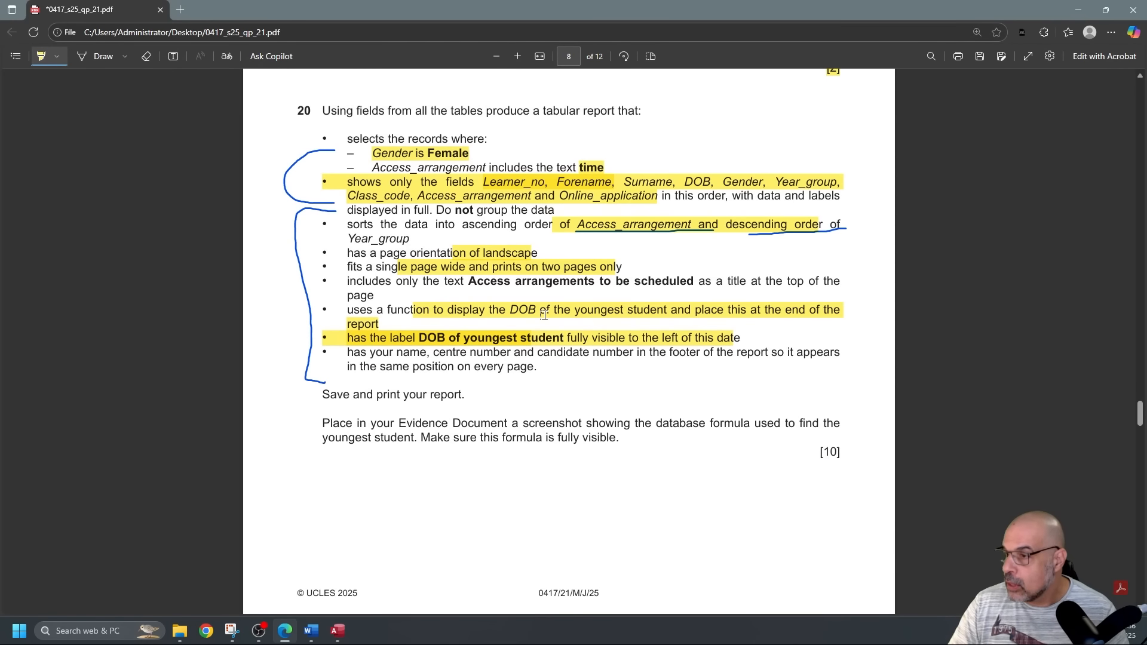
Highlight the footer-details requirement in the PDF and bring the report's data view back.
left_click_drag(352, 352, 618, 365)
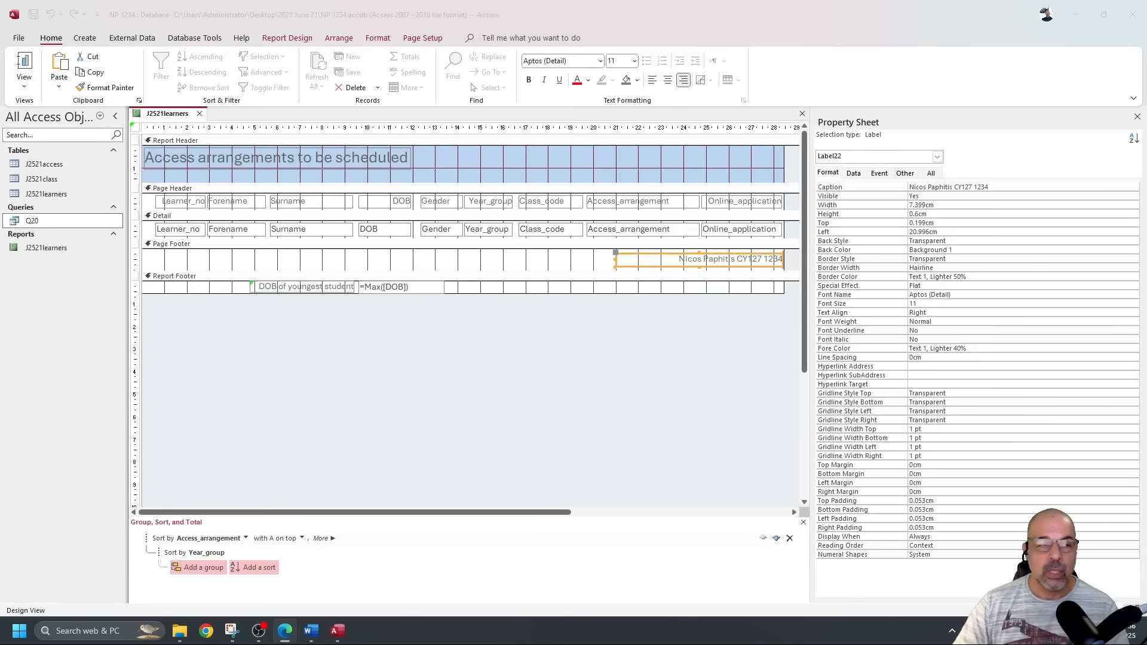
left_click(23, 64)
left_click(24, 61)
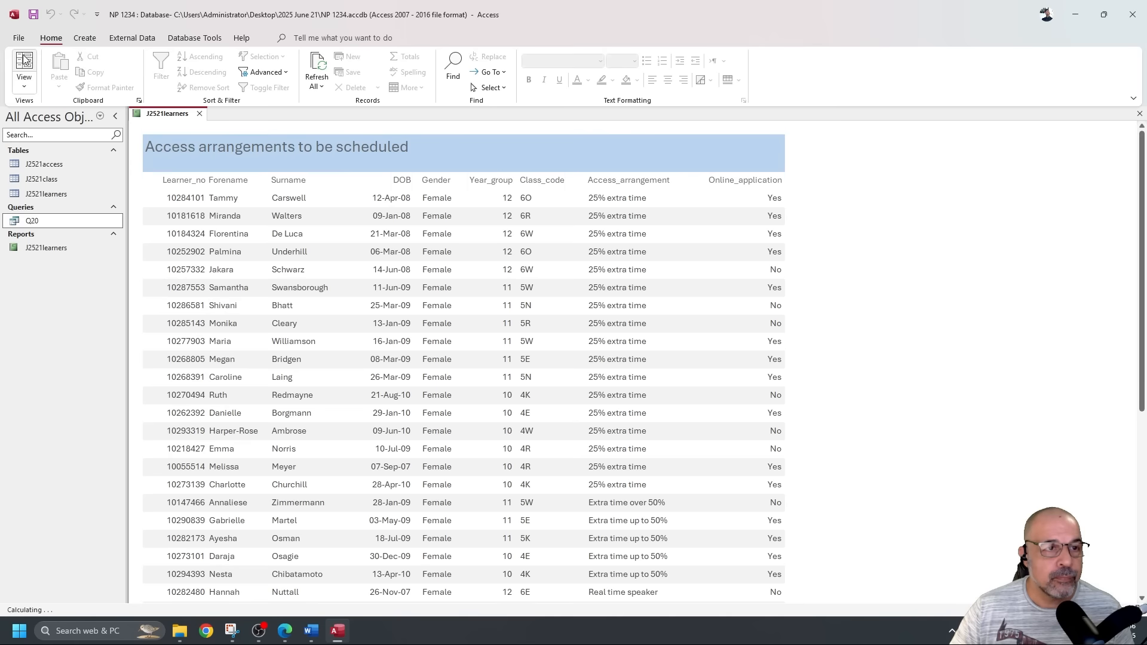
left_click(19, 38)
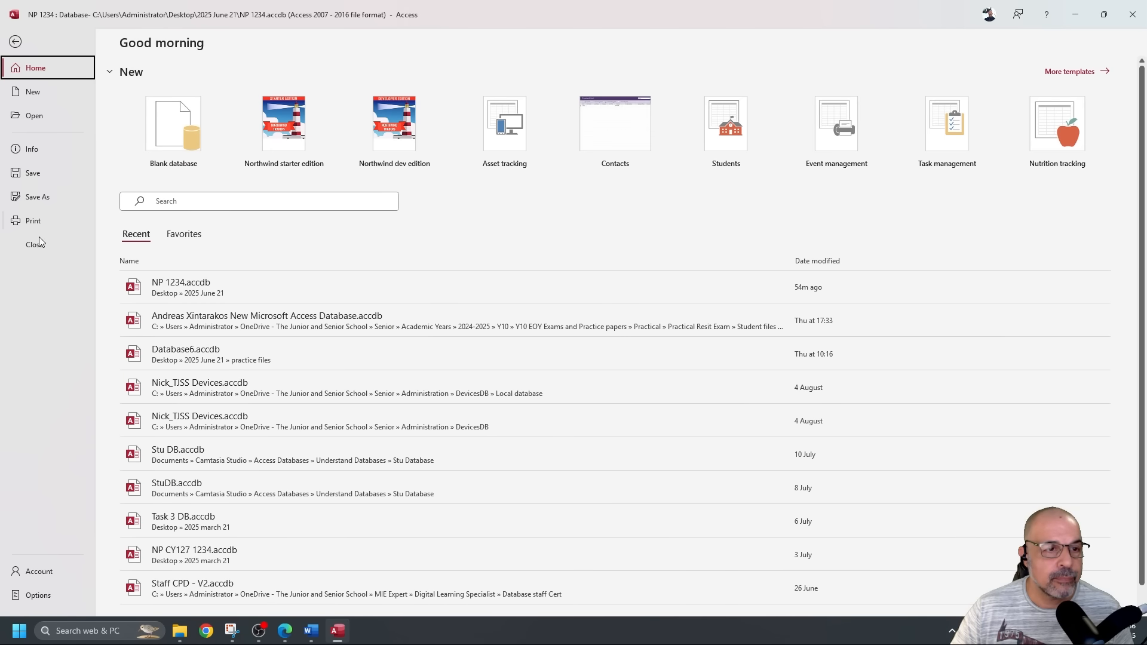
left_click(15, 41)
Check both landscape print-preview pages with the candidate footer, then close the preview.
left_click(24, 80)
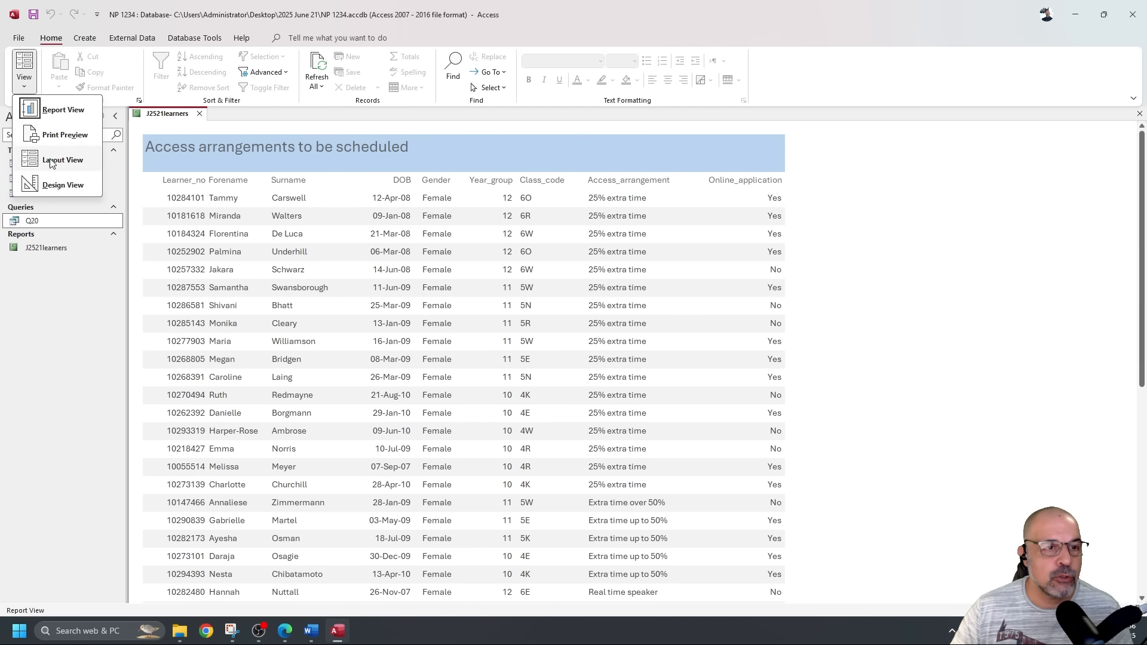
left_click(74, 131)
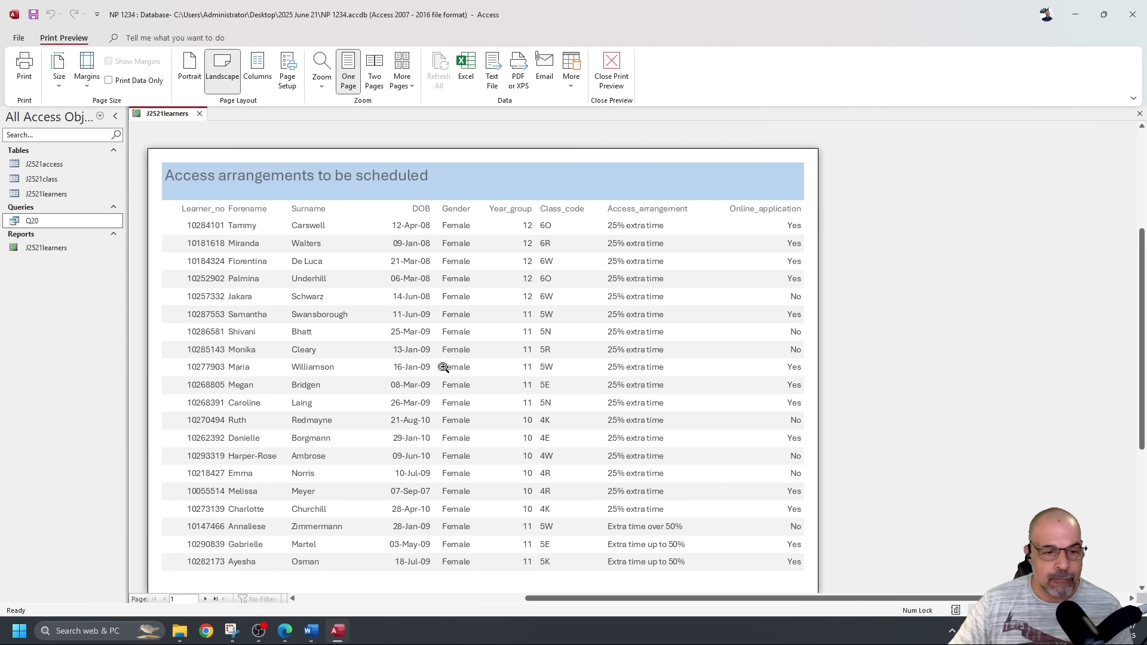
scroll(443, 367, "down", 2)
scroll(454, 367, "up", 1)
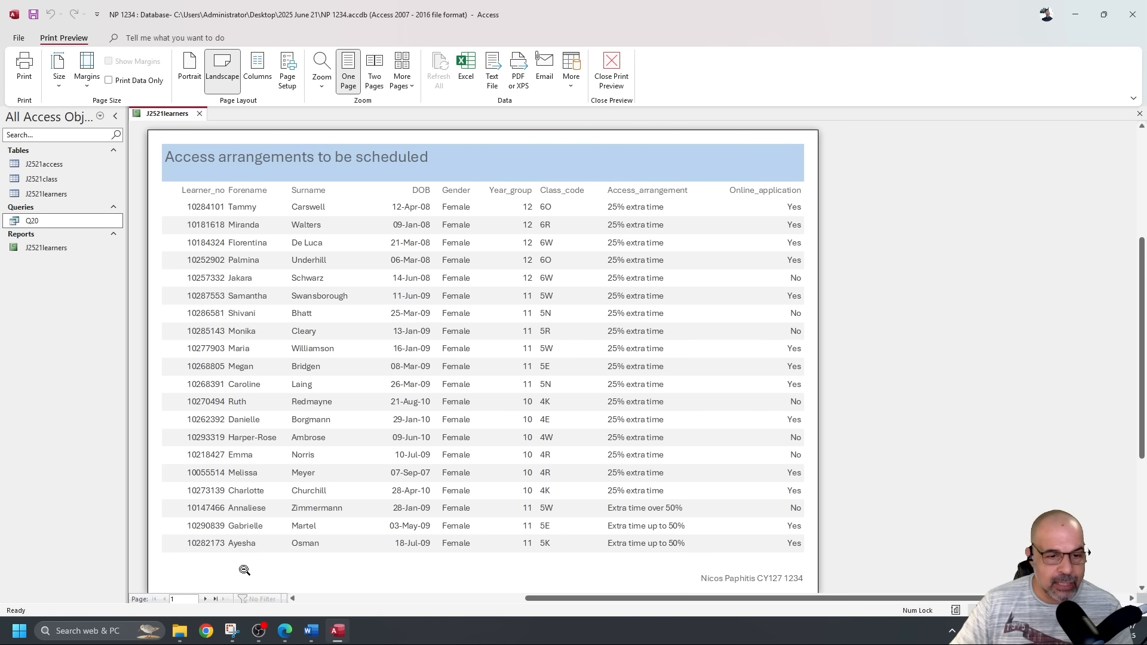
left_click(205, 599)
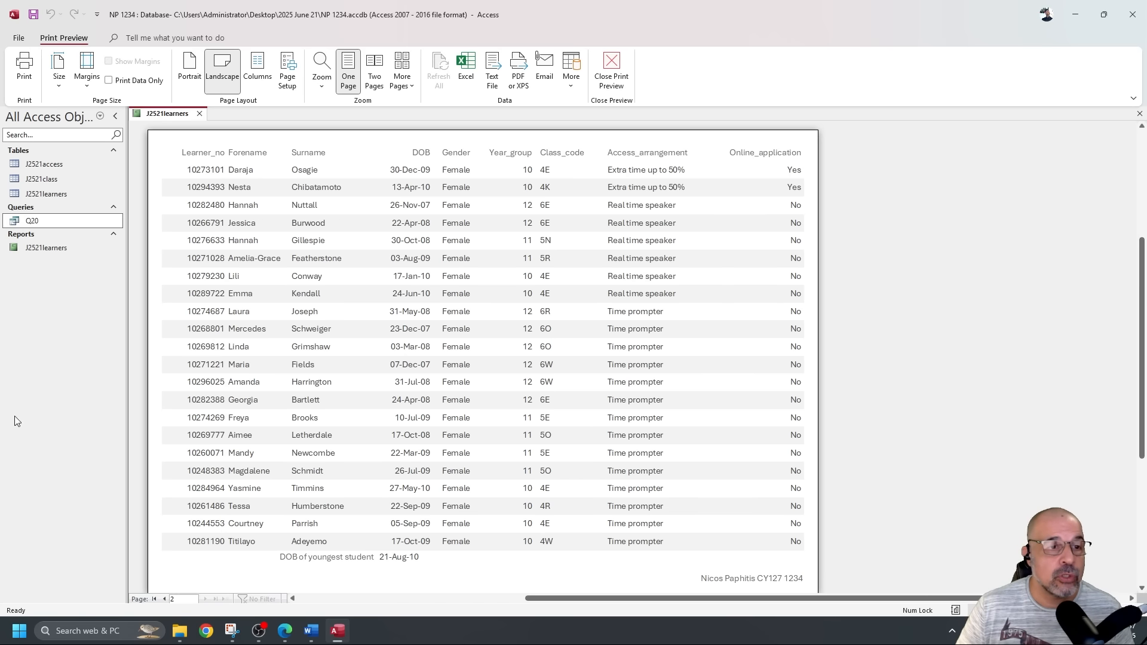
left_click(611, 66)
left_click(24, 82)
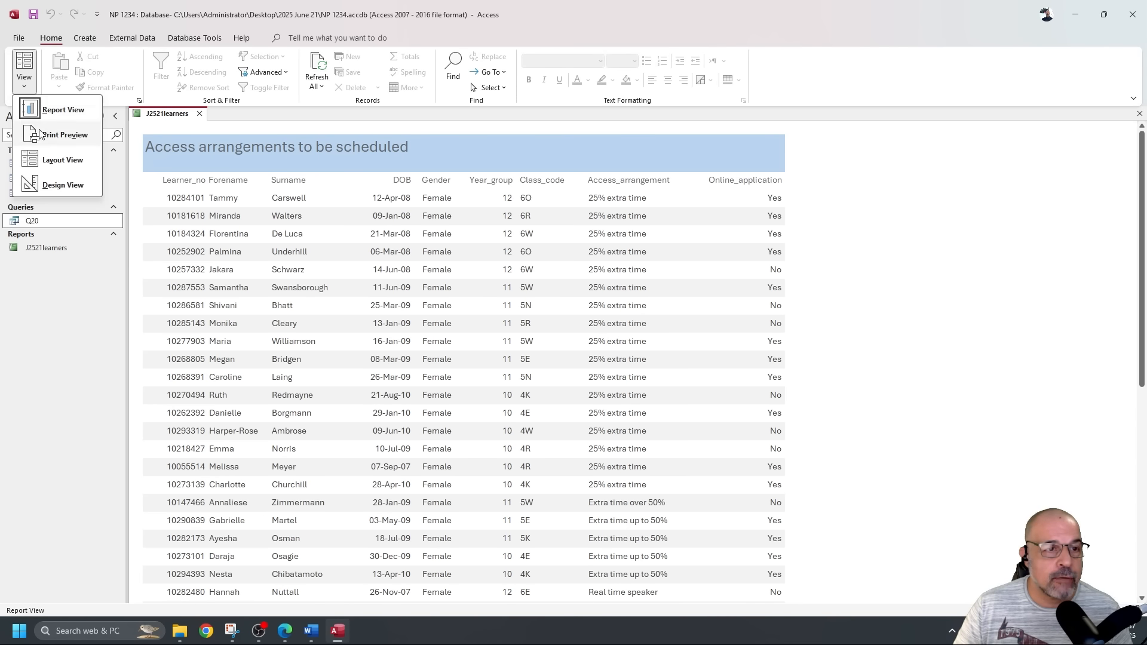
In Design View, lower the Page Header's bottom edge to add space under the column headings.
left_click(62, 186)
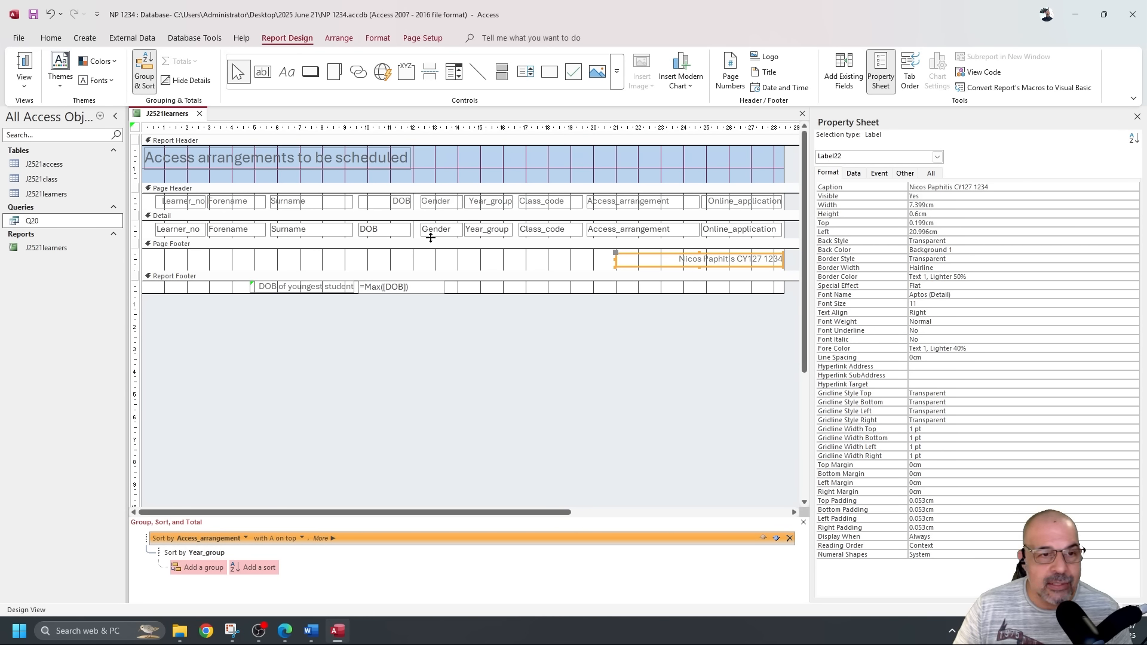
left_click_drag(431, 238, 431, 260)
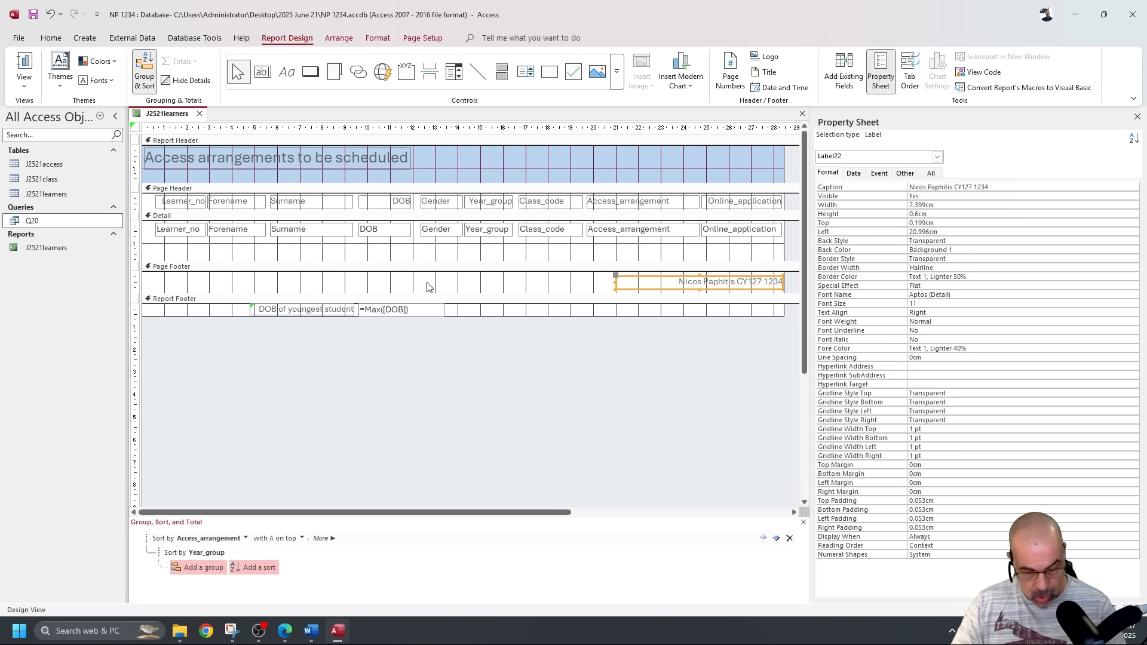
key("ctrl+z")
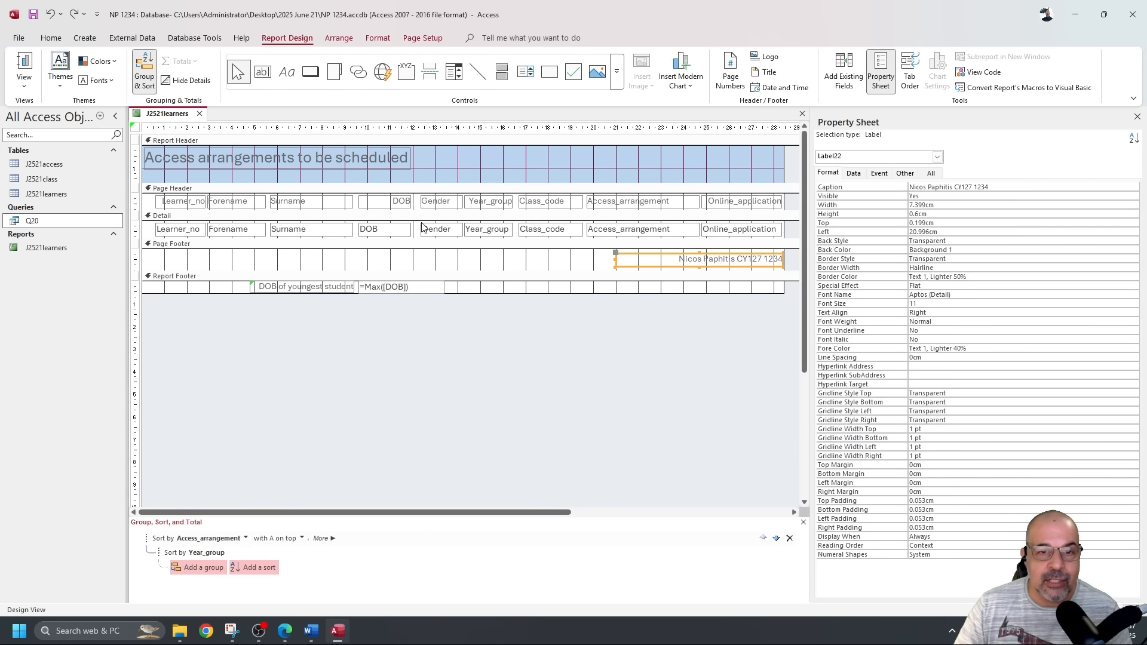
left_click_drag(421, 211, 422, 239)
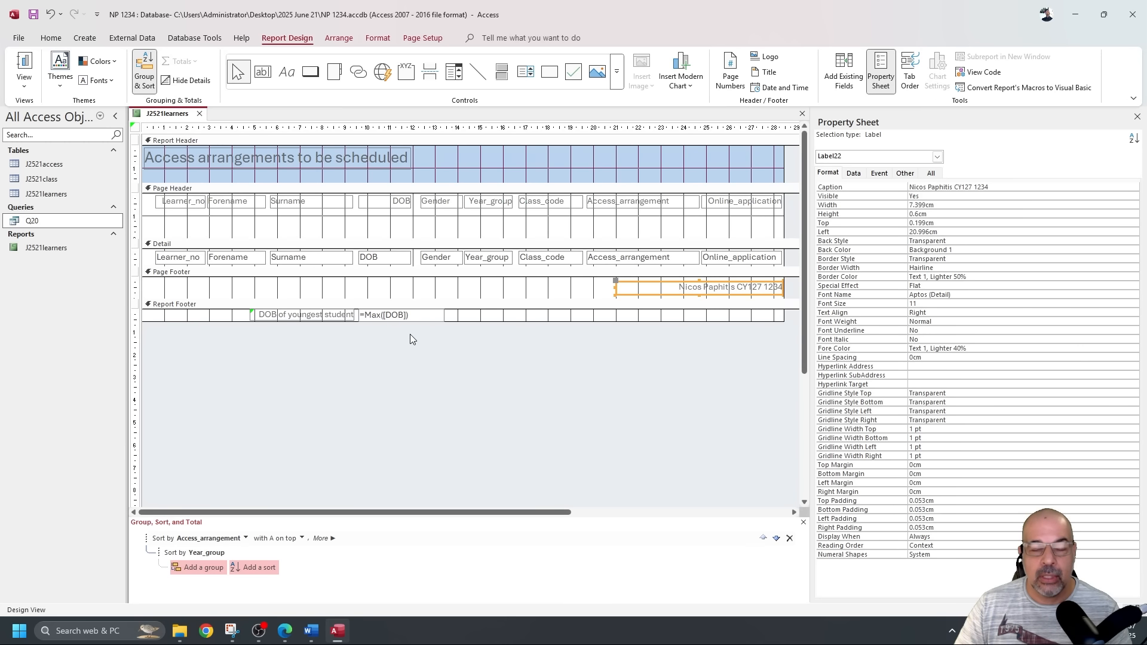
Page through the now three-page print preview, then return to Design View.
left_click(24, 65)
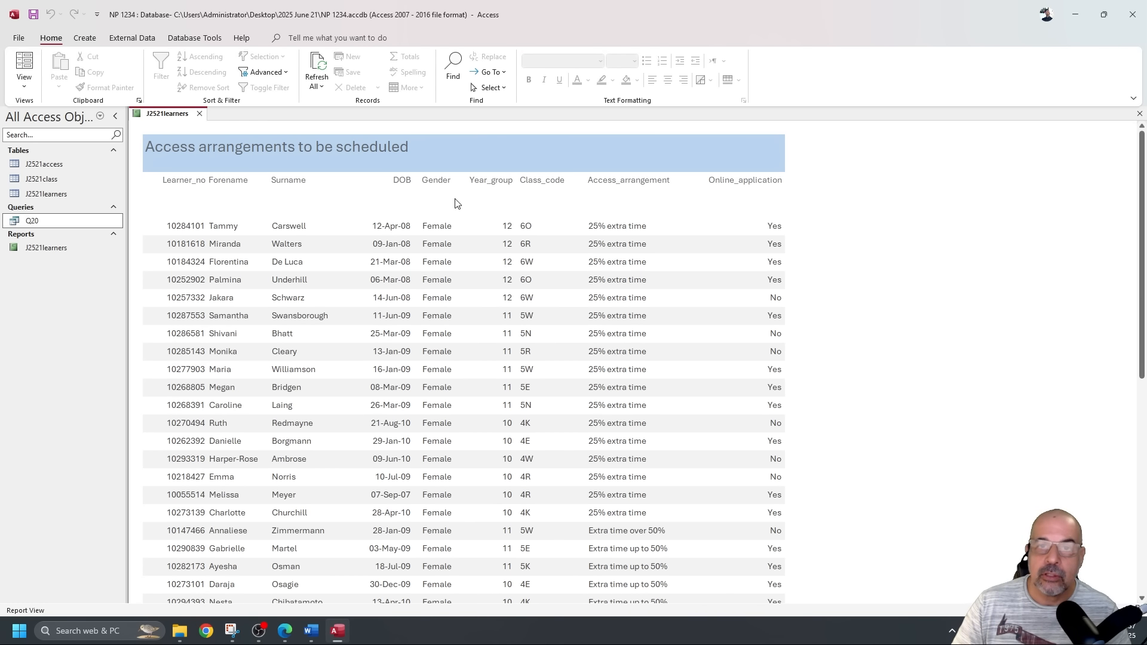
left_click(24, 86)
left_click(64, 135)
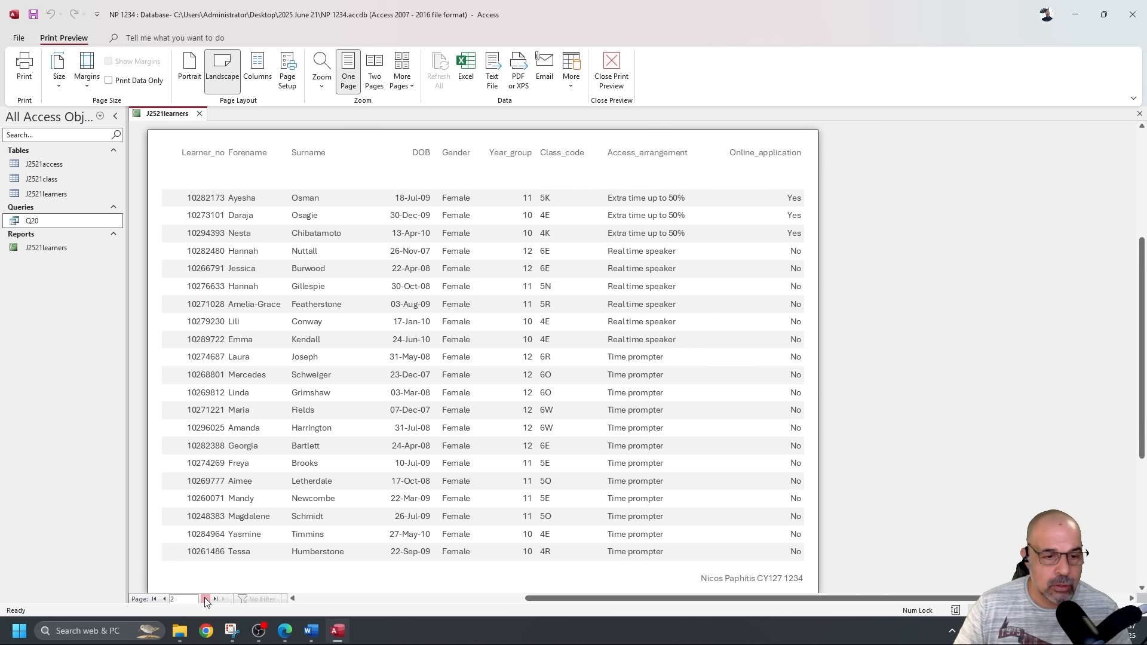
left_click(205, 597)
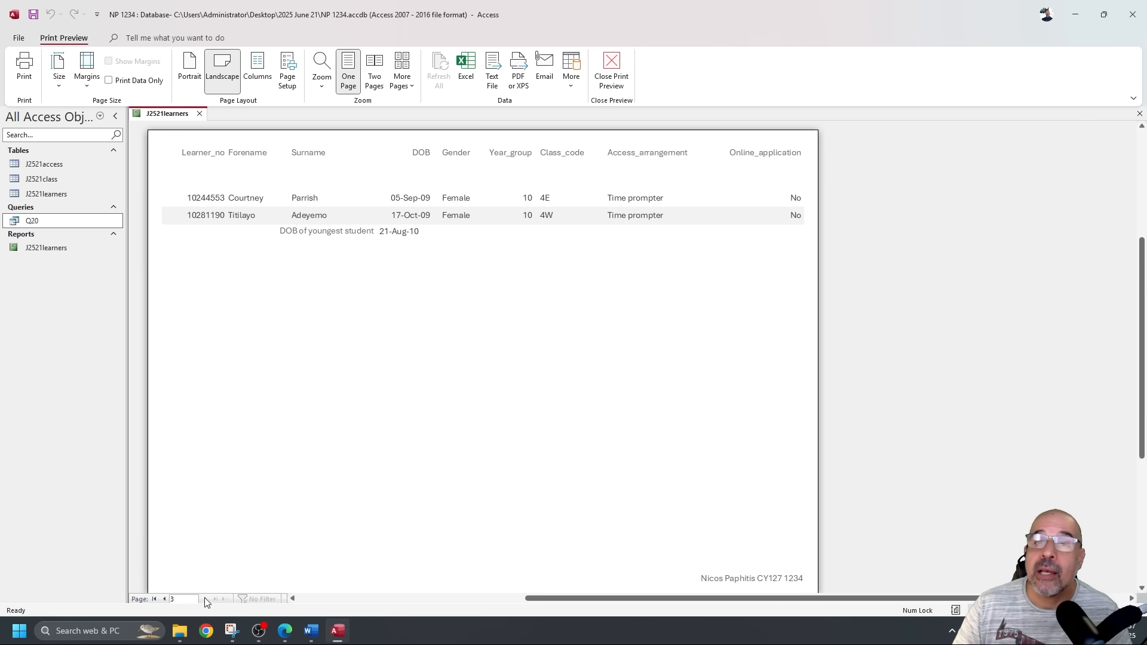
left_click(611, 69)
left_click(23, 82)
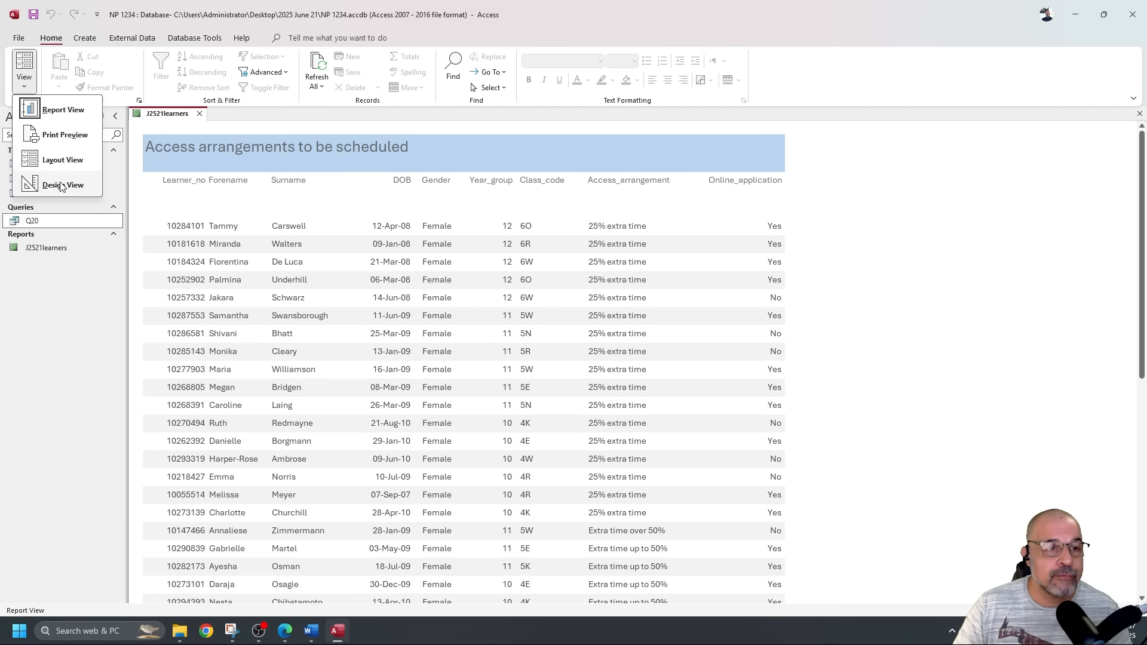
left_click(55, 182)
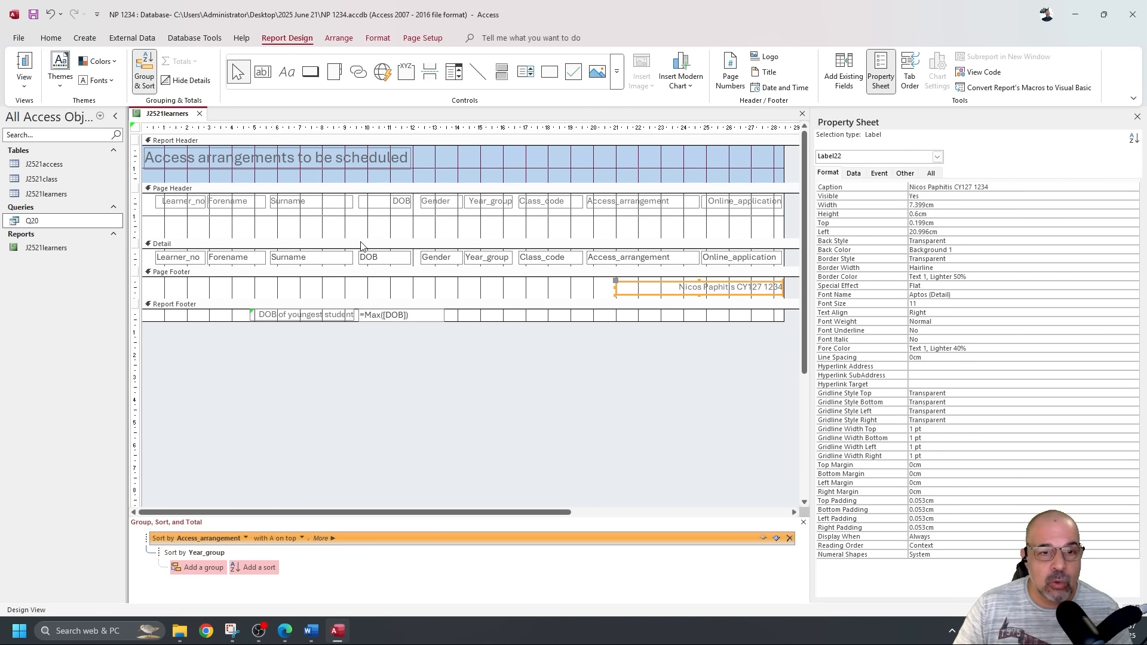
Remove the space under the headings, try a taller Detail section, and page through the preview.
left_click_drag(361, 239, 361, 217)
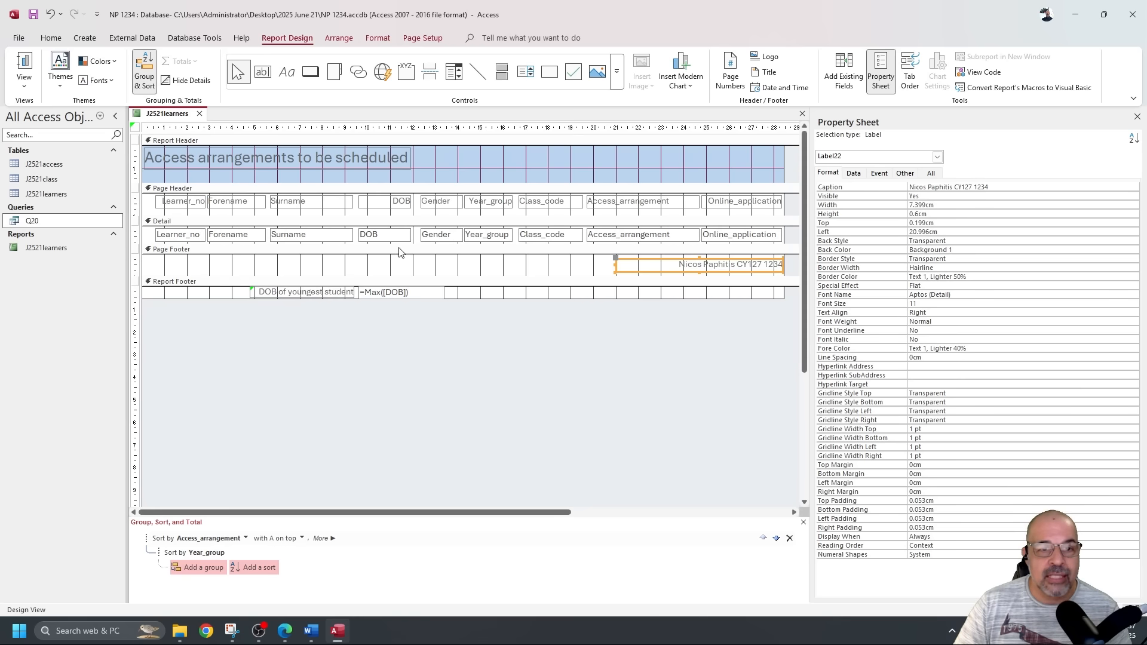
left_click_drag(410, 245, 408, 258)
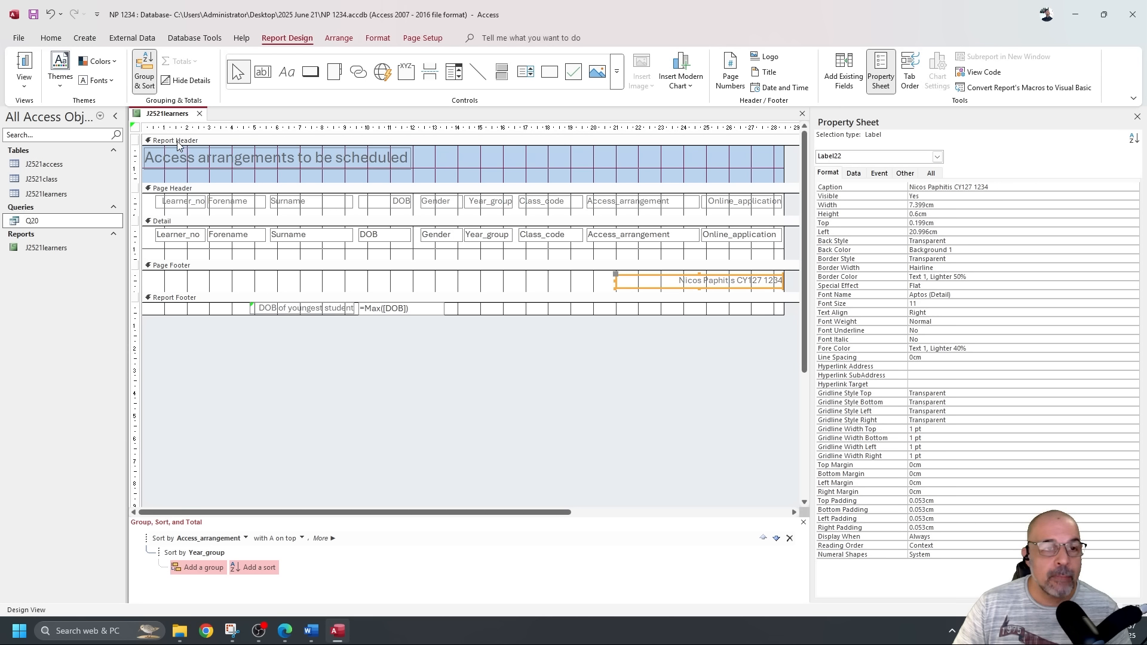
left_click(24, 63)
scroll(505, 326, "down", 2)
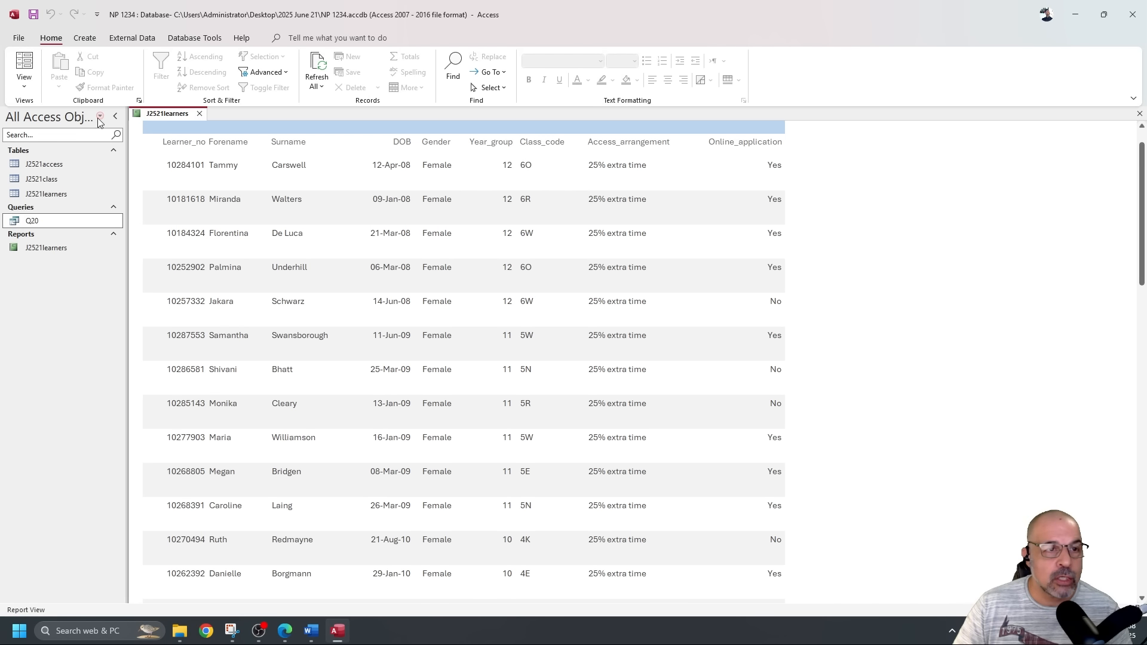
left_click(24, 83)
left_click(66, 134)
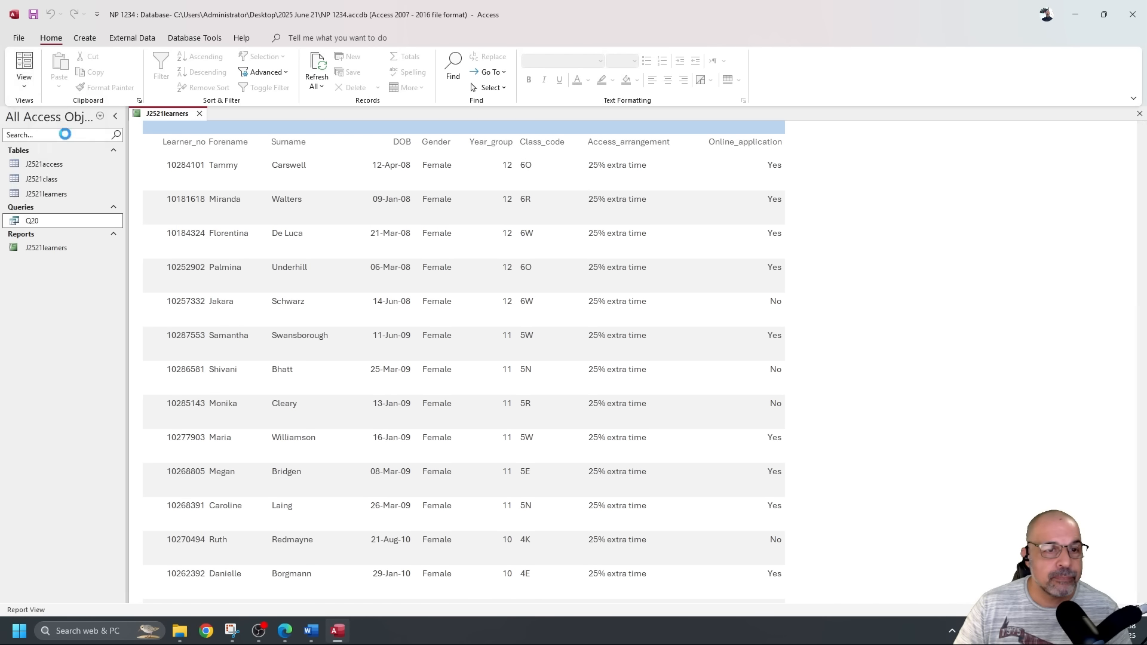
left_click(205, 598)
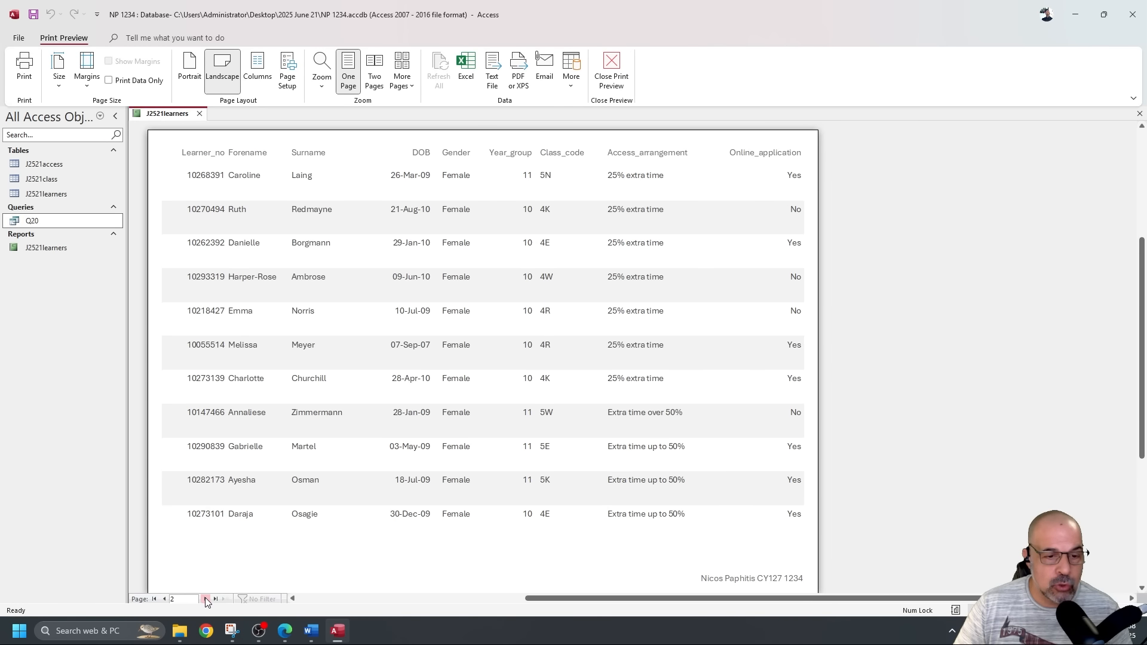
left_click(205, 599)
left_click(206, 599)
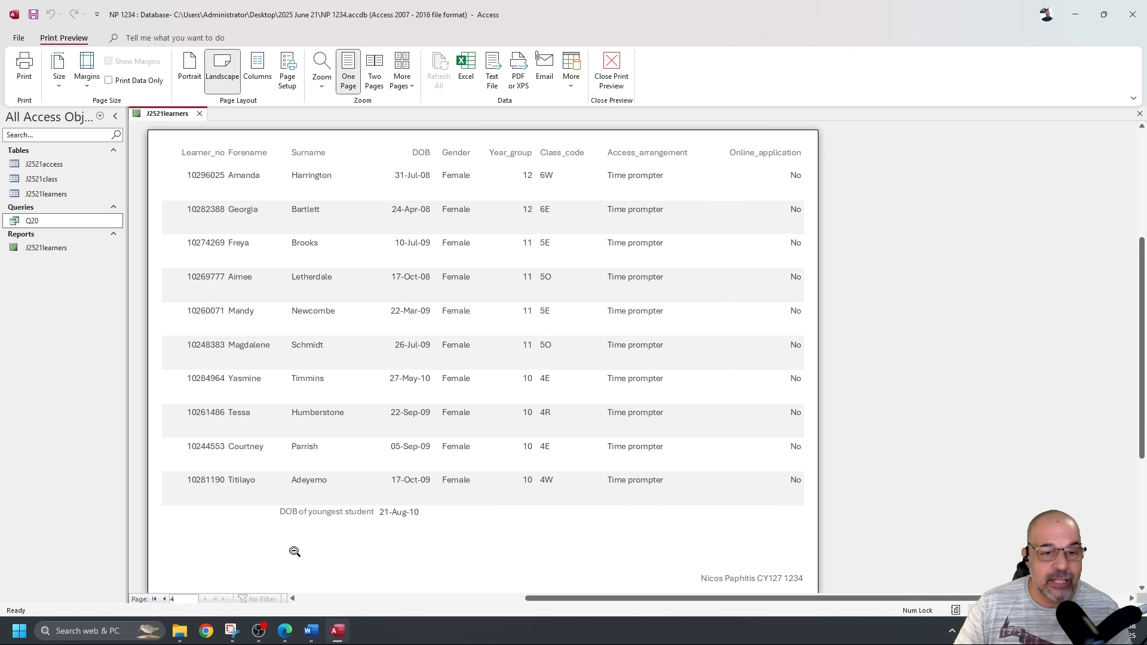
scroll(425, 422, "down", 2)
scroll(425, 423, "up", 5)
scroll(425, 412, "down", 2)
scroll(427, 371, "up", 3)
left_click(611, 71)
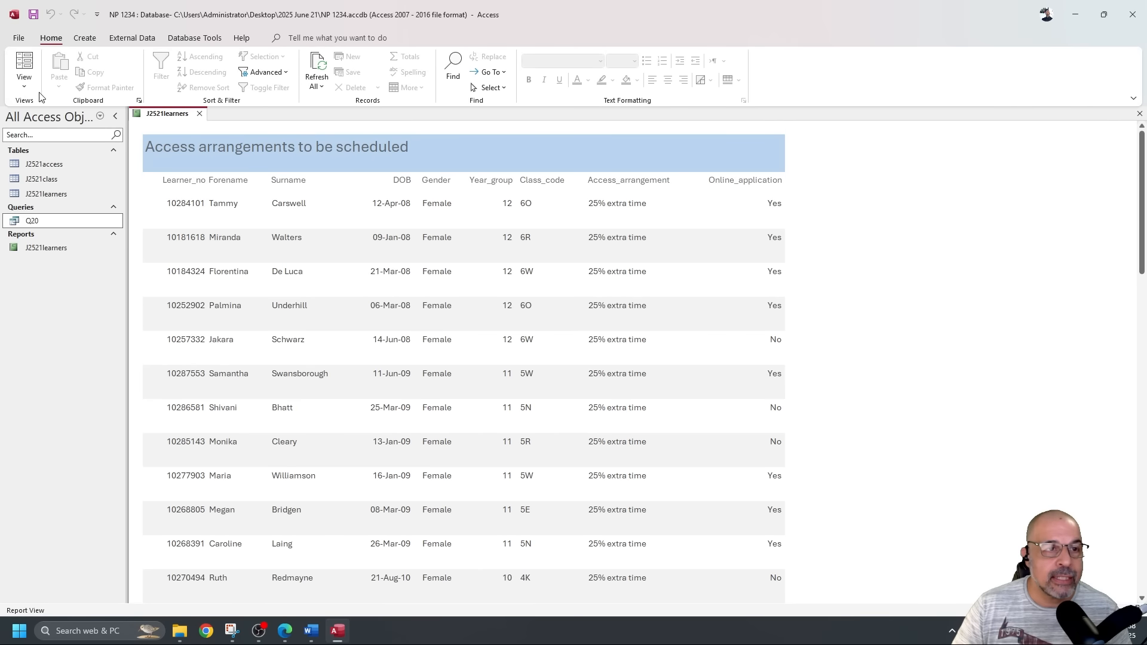
Shrink the Detail and Page Header sections back and recheck the three-page print preview.
left_click(24, 81)
left_click(66, 191)
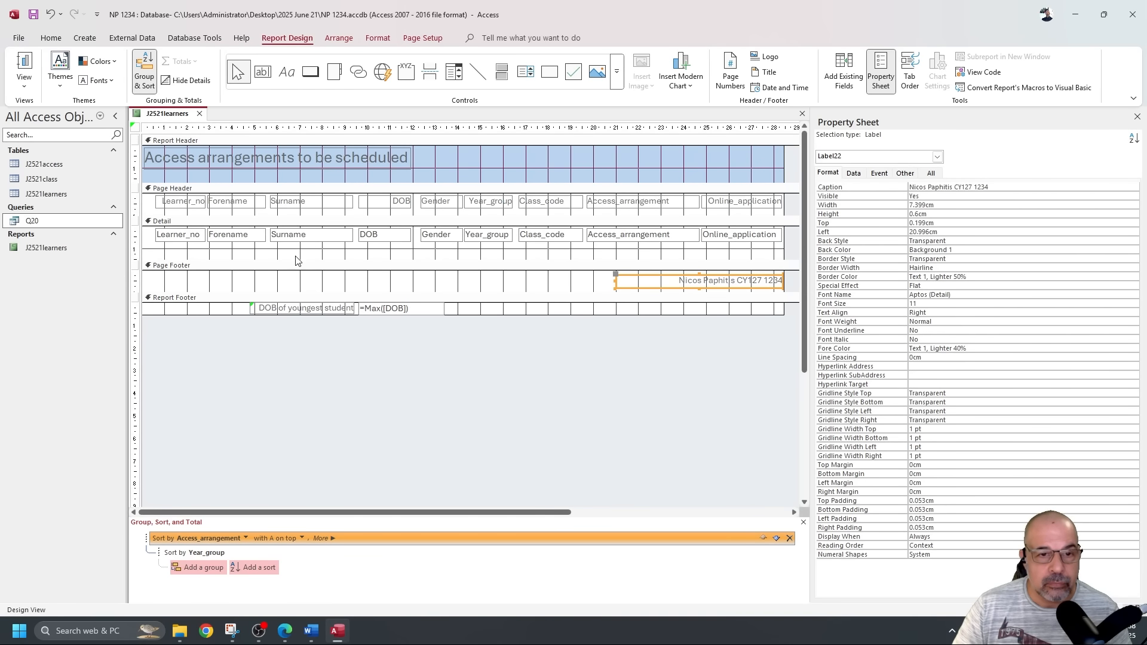
left_click_drag(331, 259, 333, 245)
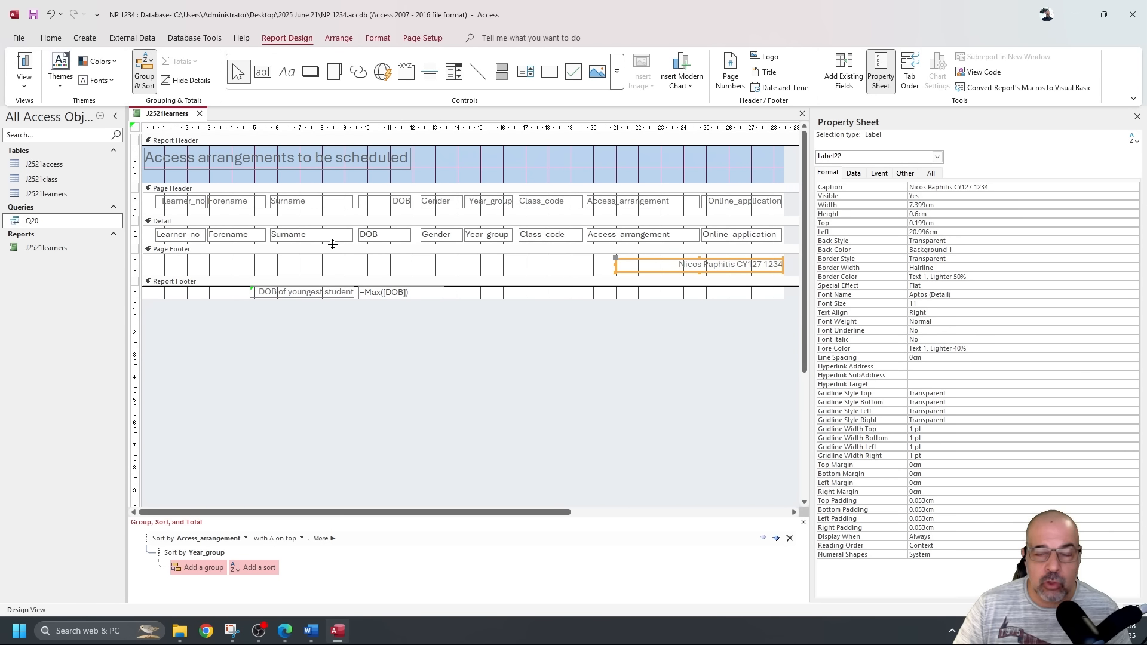
left_click_drag(416, 216, 416, 214)
left_click(24, 74)
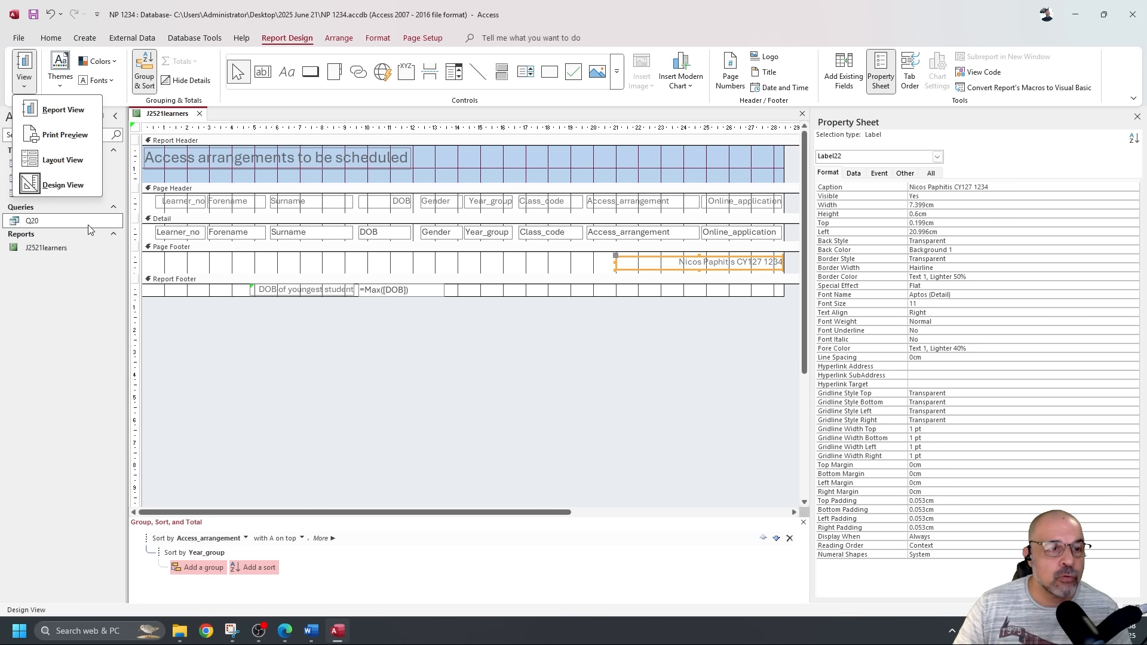
left_click(77, 137)
scroll(453, 406, "down", 6)
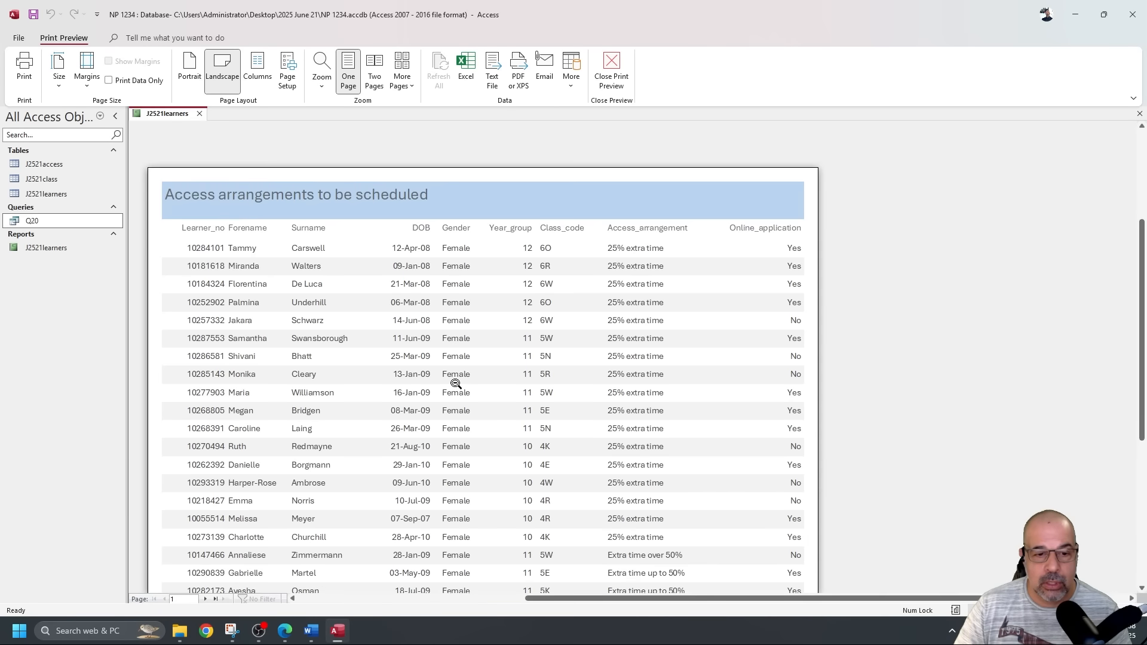
left_click(205, 599)
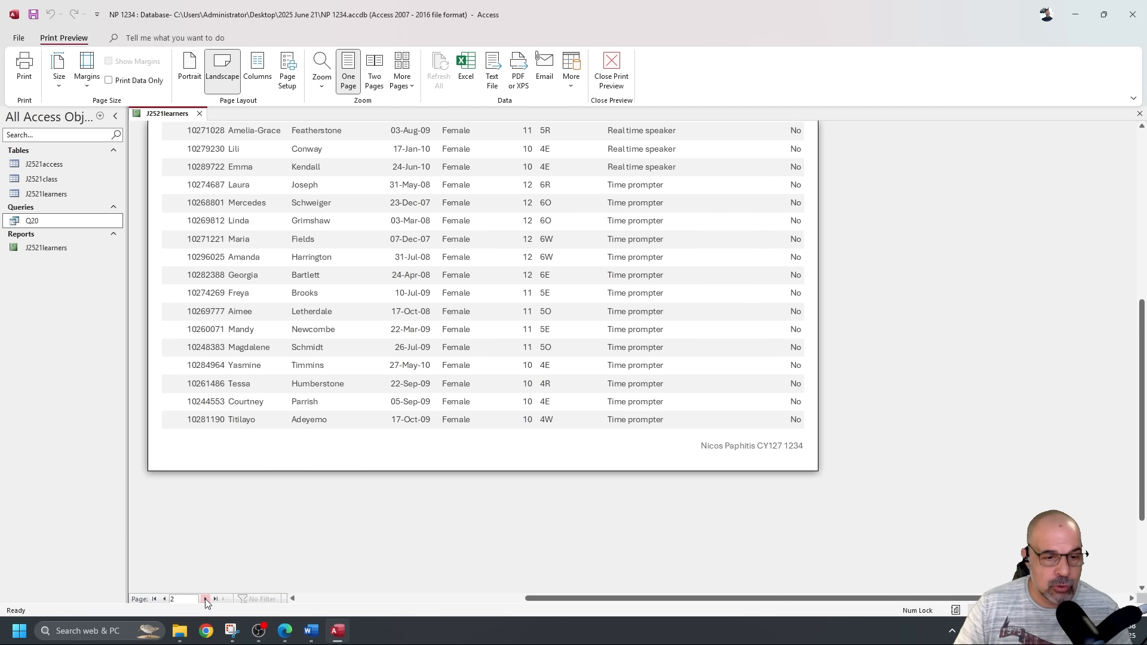
left_click(205, 600)
scroll(325, 399, "up", 6)
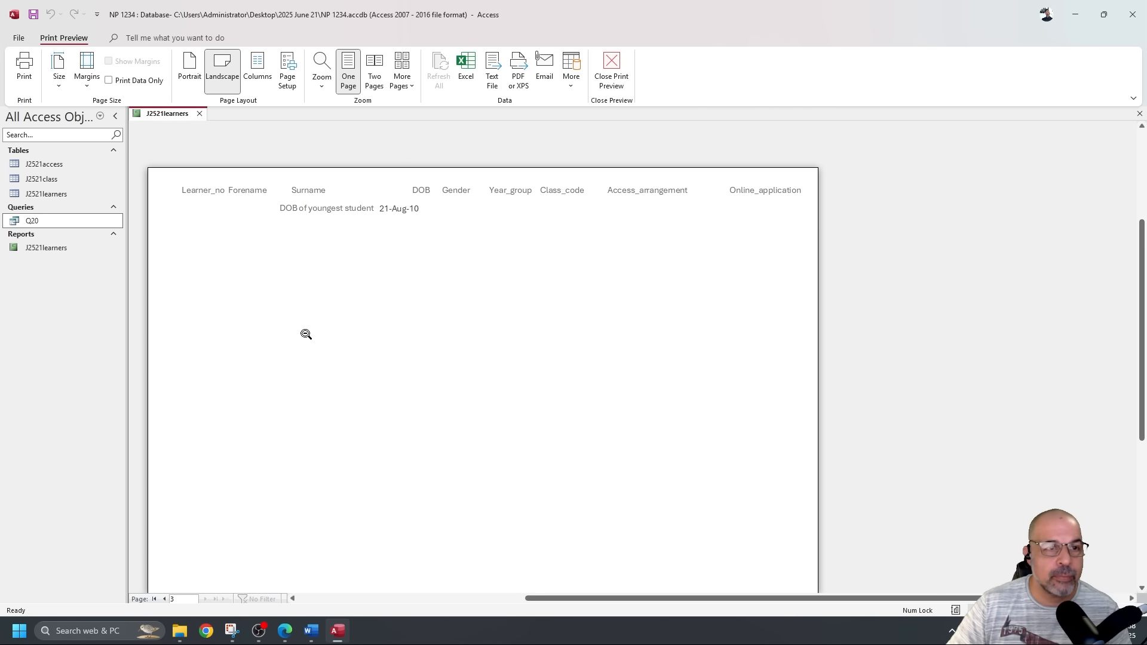
left_click(611, 71)
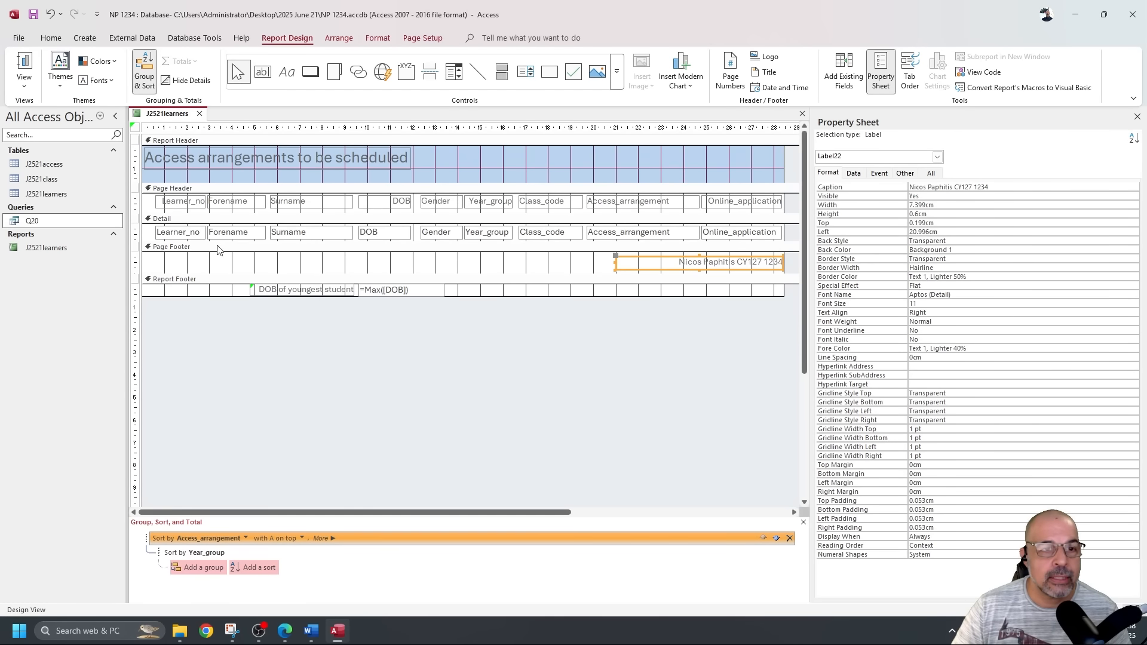
Shrink the Page Footer and Detail sections slightly to tighten the report layout.
left_click(327, 280)
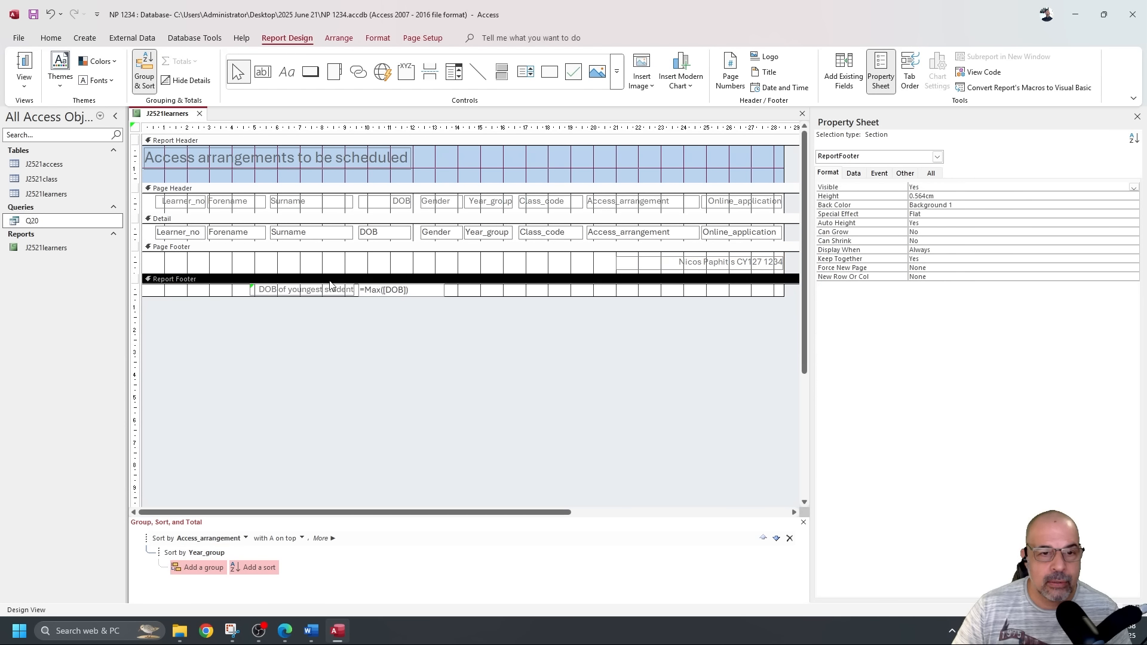
left_click_drag(330, 273, 329, 264)
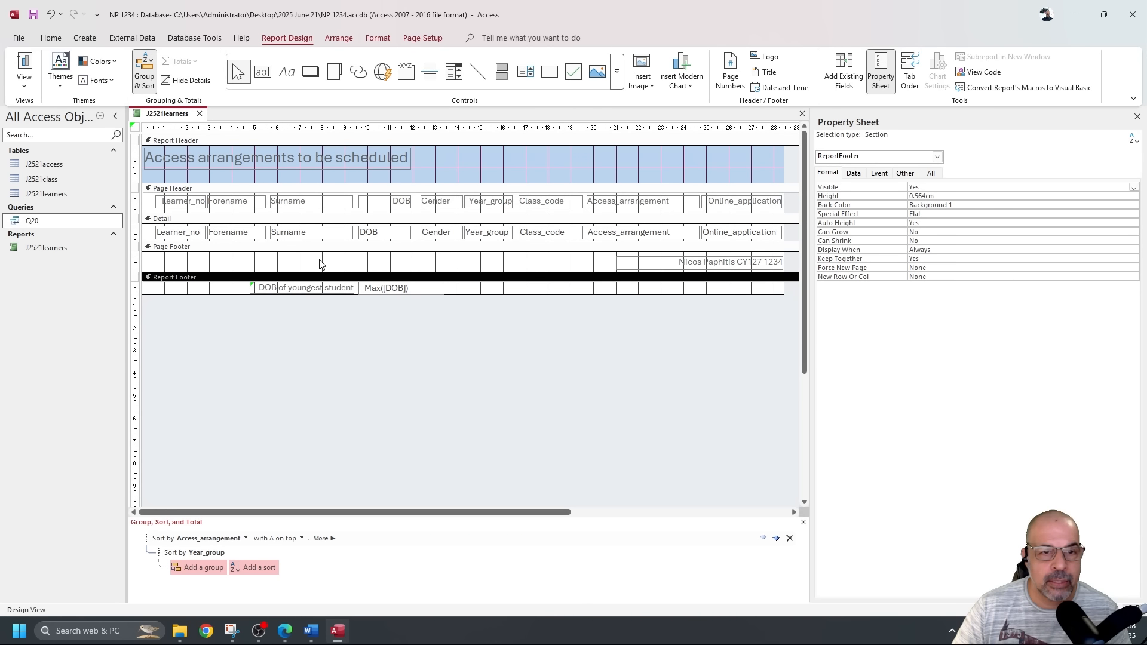
left_click(325, 248)
left_click_drag(325, 242, 325, 240)
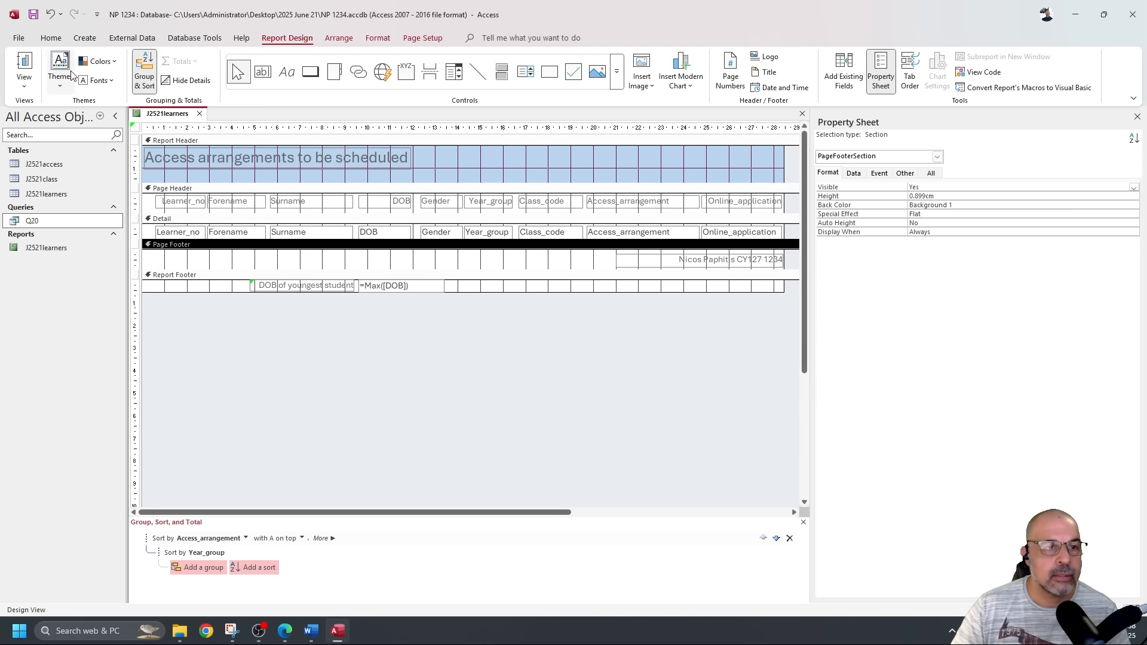
scroll(288, 229, "down", 5)
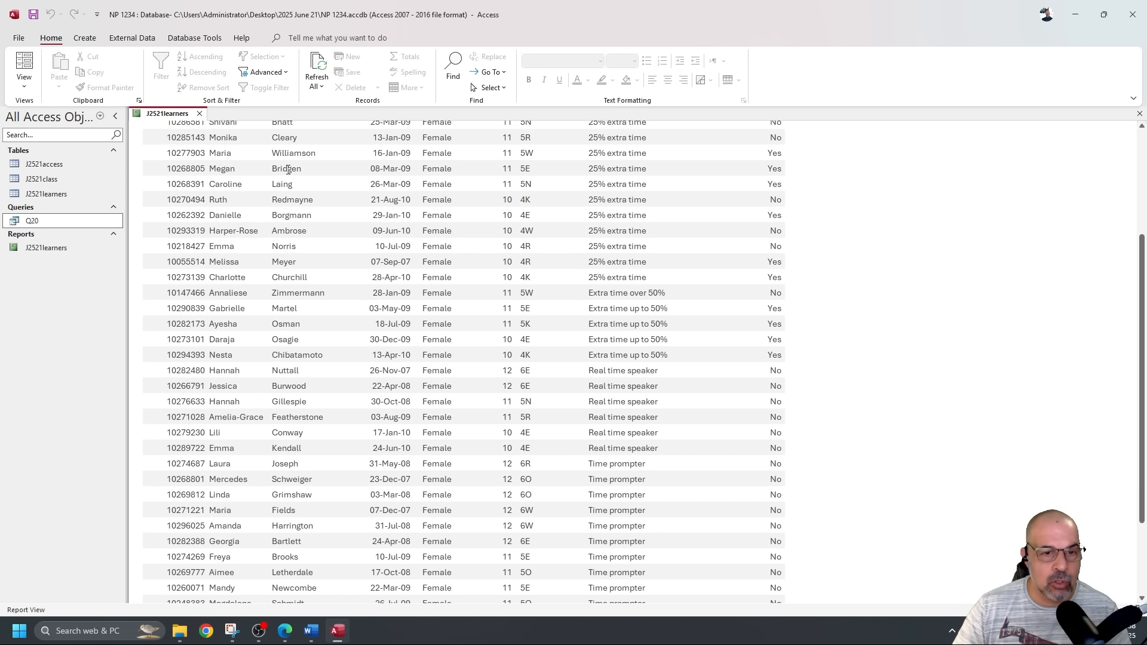
Preview page 2 ending with the 21-Aug-10 youngest-DOB total, then close the preview.
left_click(24, 78)
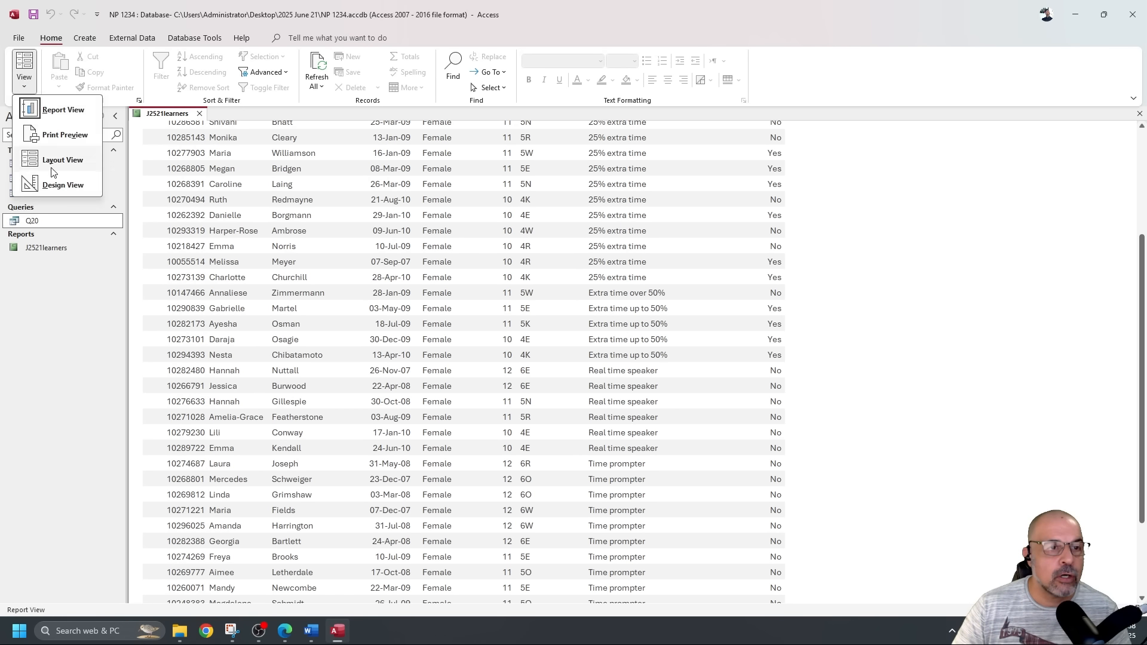
left_click(77, 136)
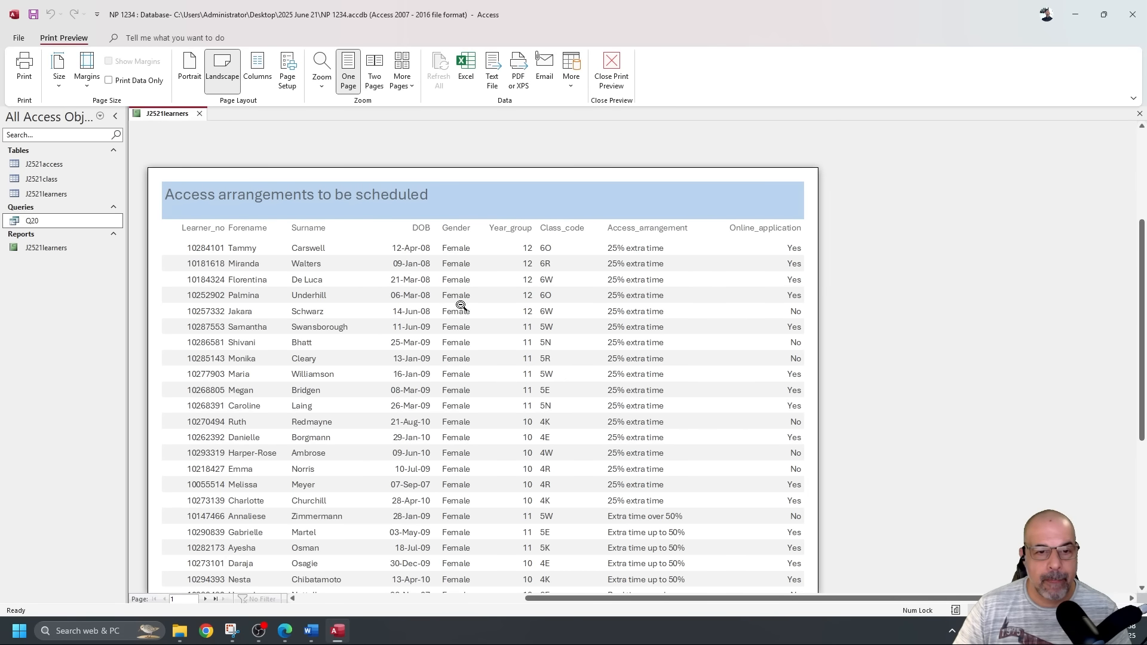
scroll(448, 299, "down", 5)
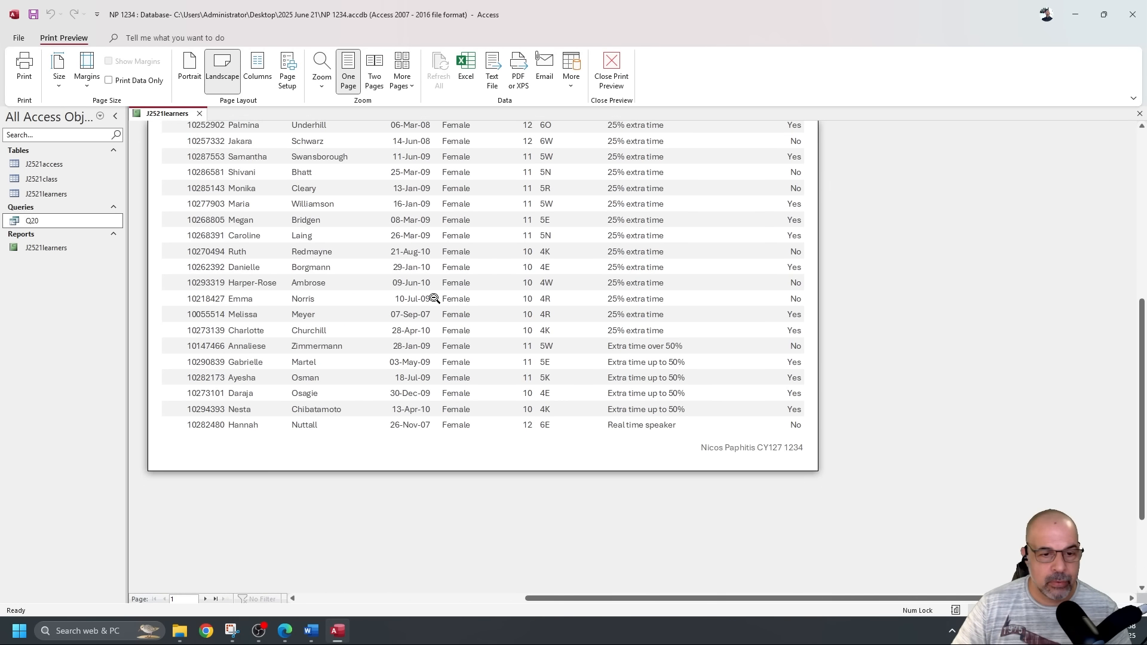
left_click(209, 600)
scroll(412, 472, "up", 5)
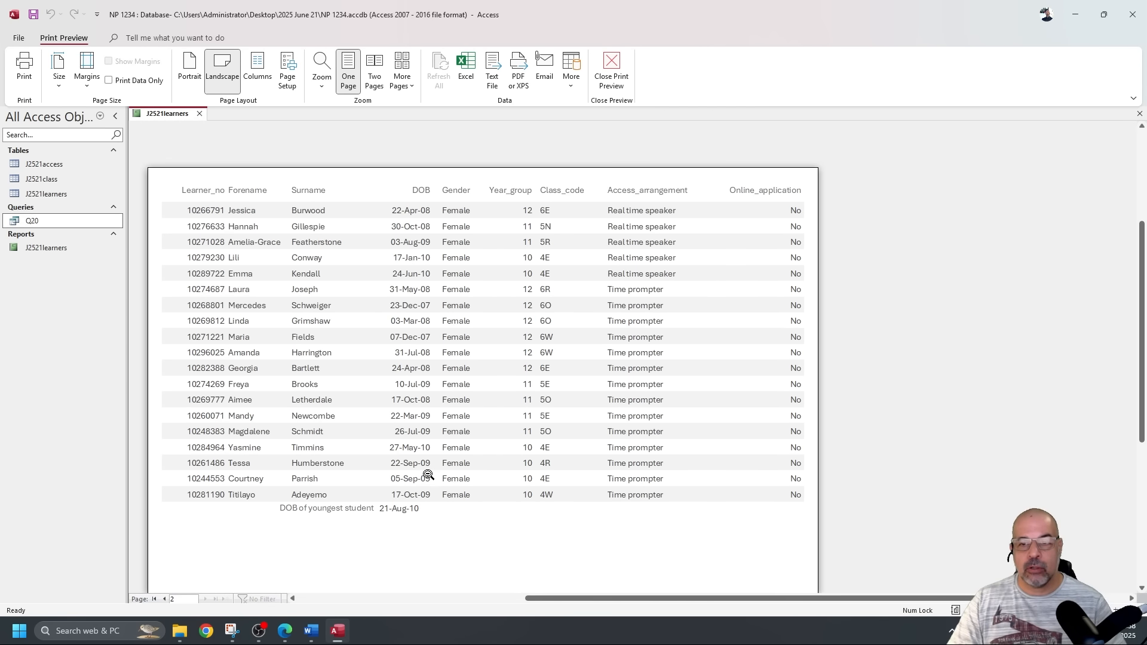
scroll(429, 470, "up", 3)
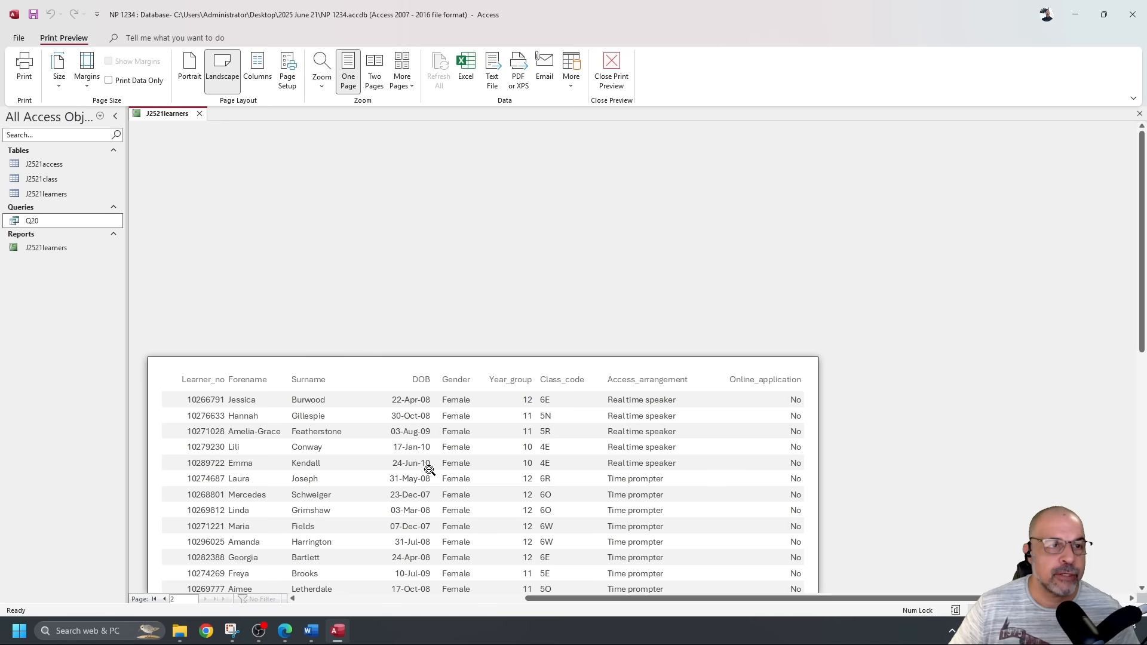
left_click(611, 69)
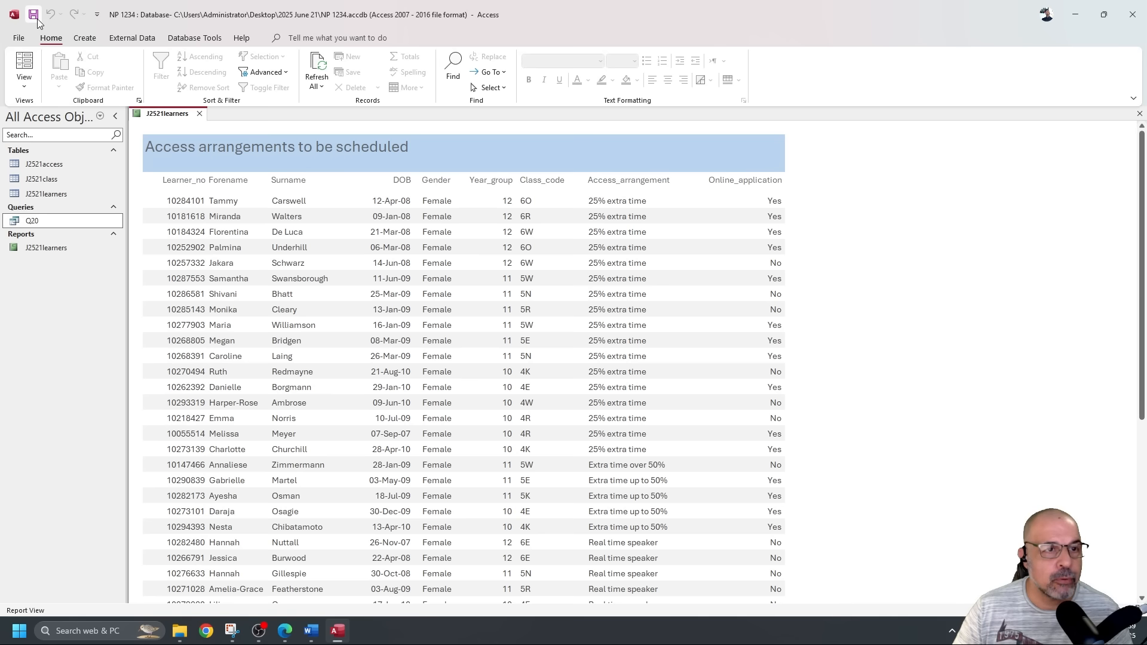
Highlight the youngest-student formula screenshot instruction in the question paper PDF.
left_click(45, 248)
key("alt+Tab")
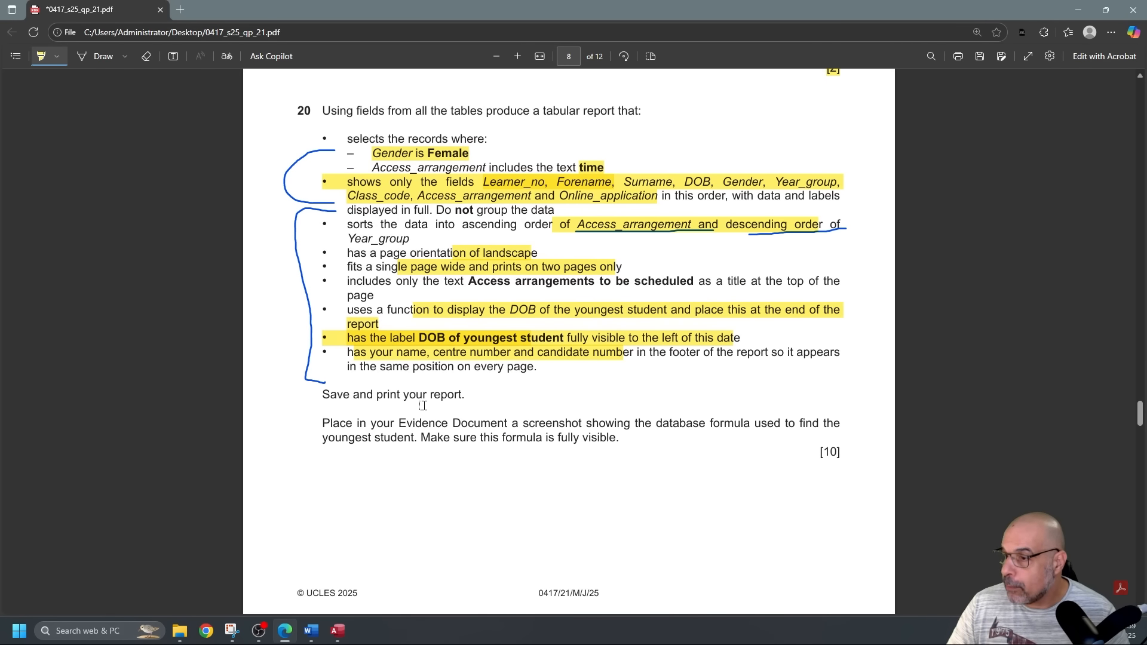
scroll(423, 406, "down", 2)
mouse_move(382, 303)
left_mouse_down()
mouse_move(592, 306)
mouse_move(656, 322)
left_mouse_up()
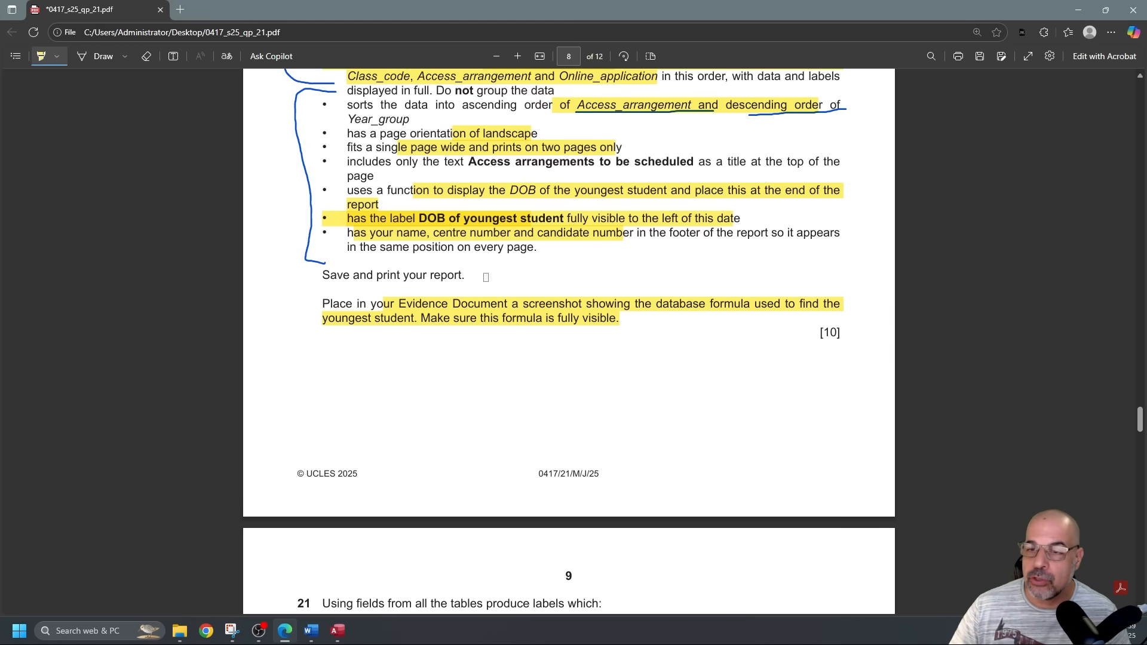
key("alt+Tab")
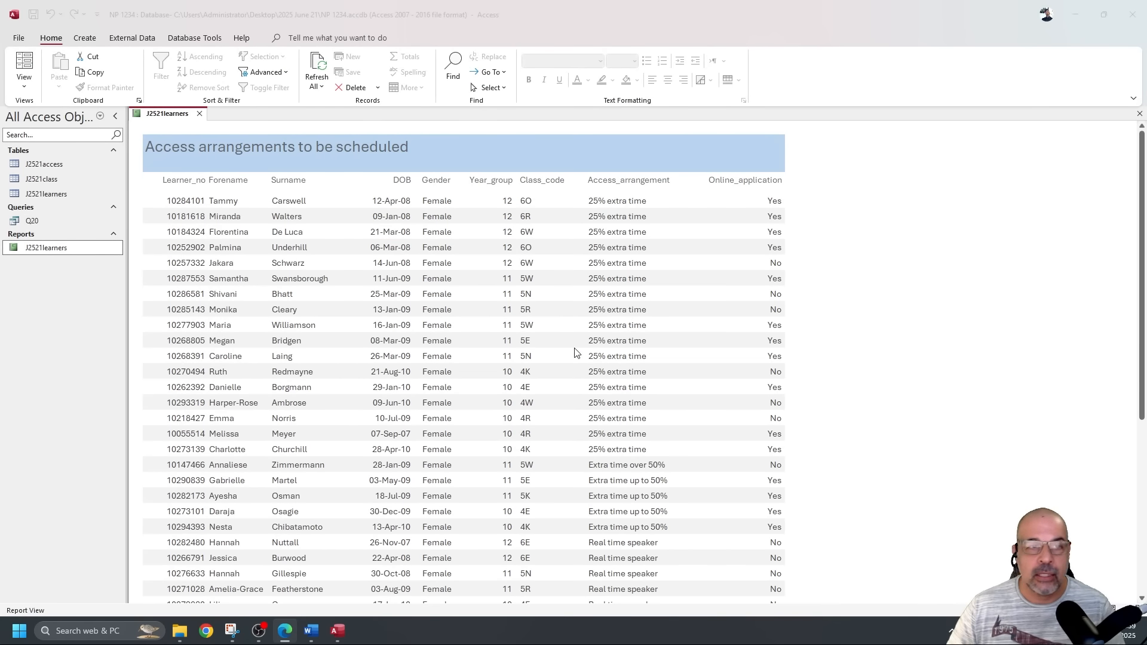
Switch the report to Design View and snip the Report Footer's 'DOB of youngest student' =Max([DOB]) formula.
left_click(31, 97)
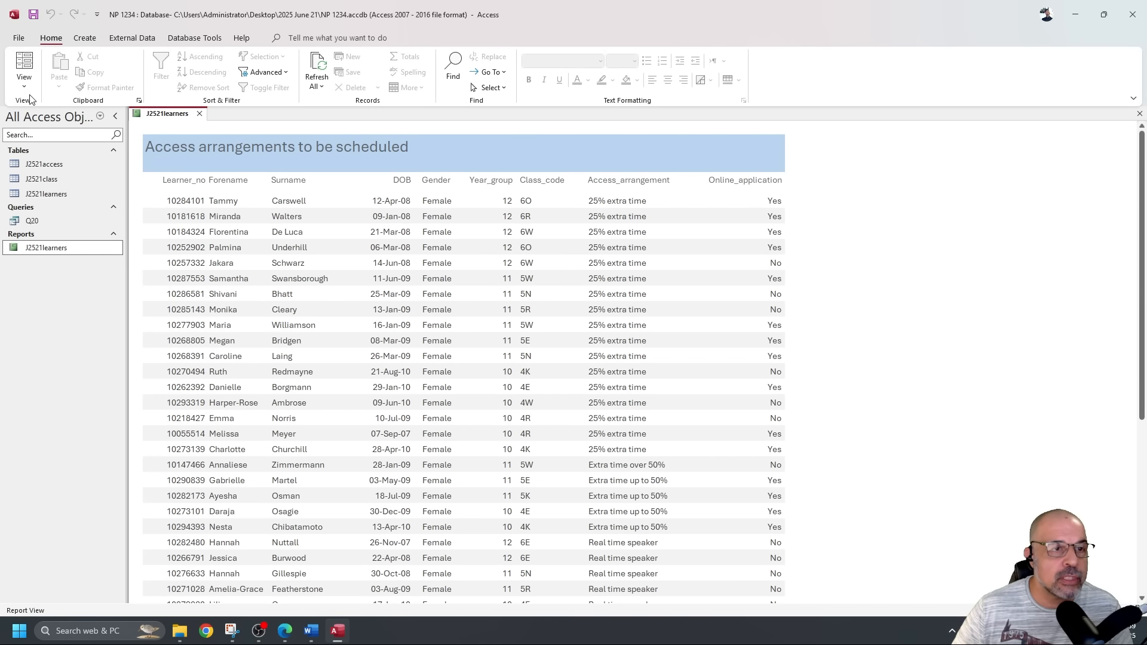
left_click(24, 84)
left_click(69, 186)
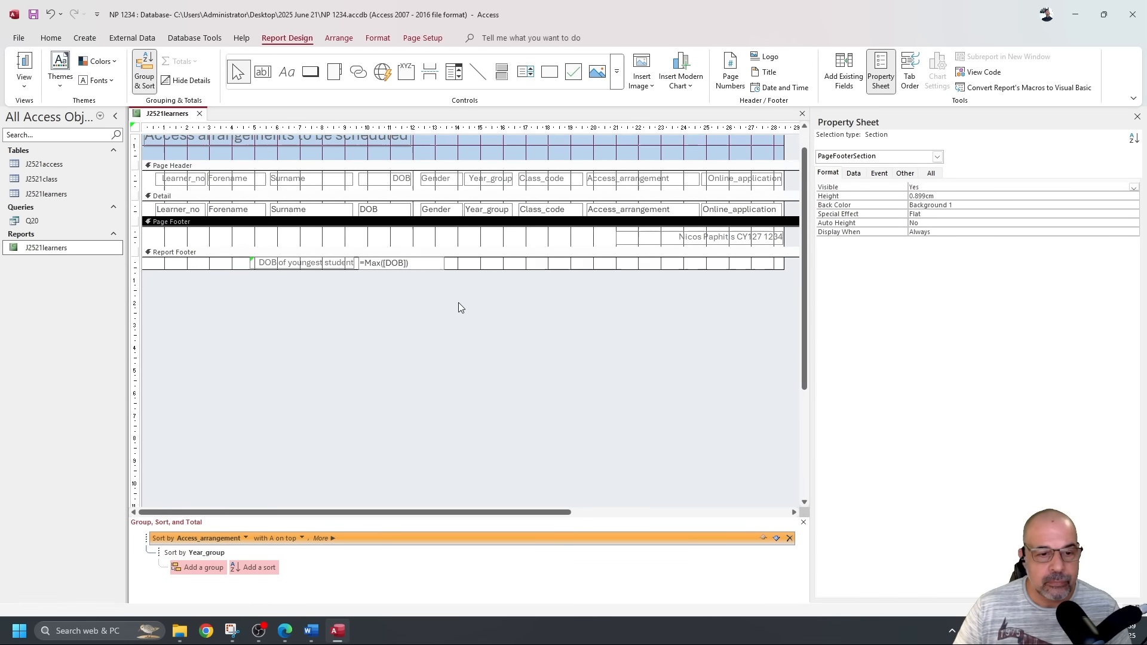
left_click(228, 632)
left_click(53, 31)
left_click_drag(244, 272, 461, 297)
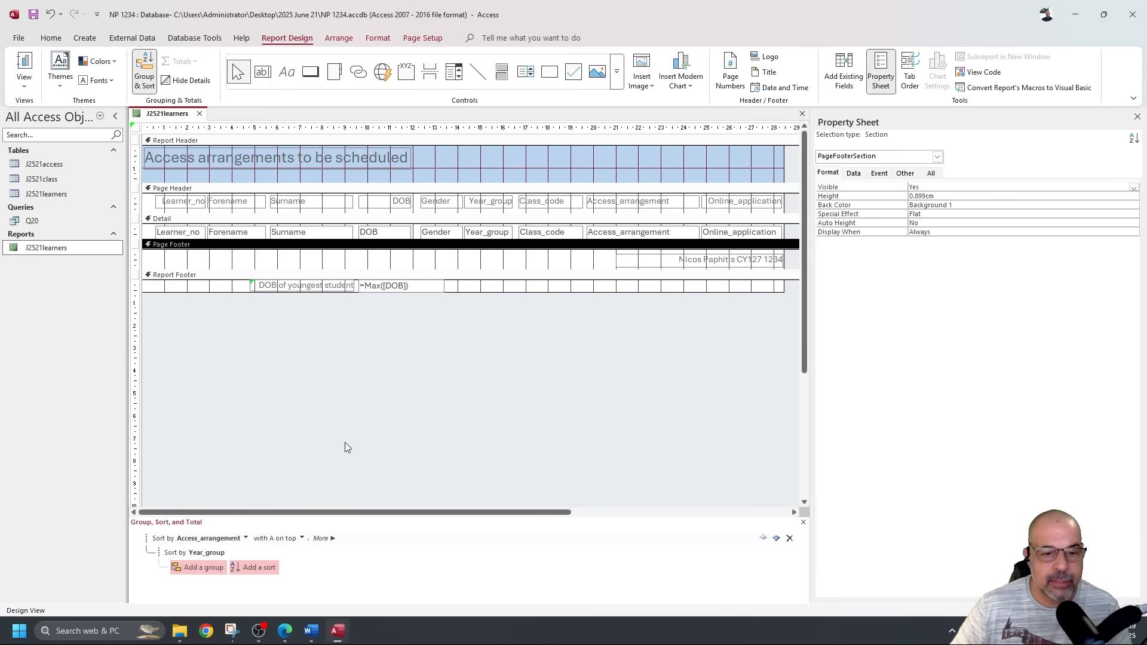
Paste the formula screenshot under Step 20 evidence in the Word document.
left_click(311, 630)
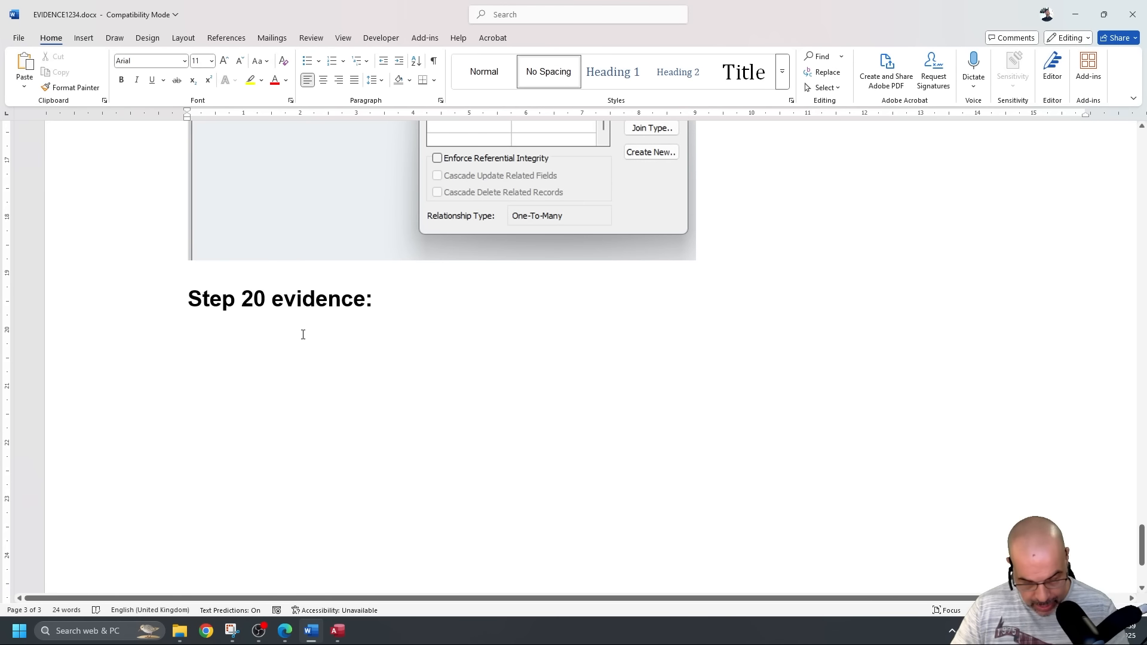
key("ctrl+v")
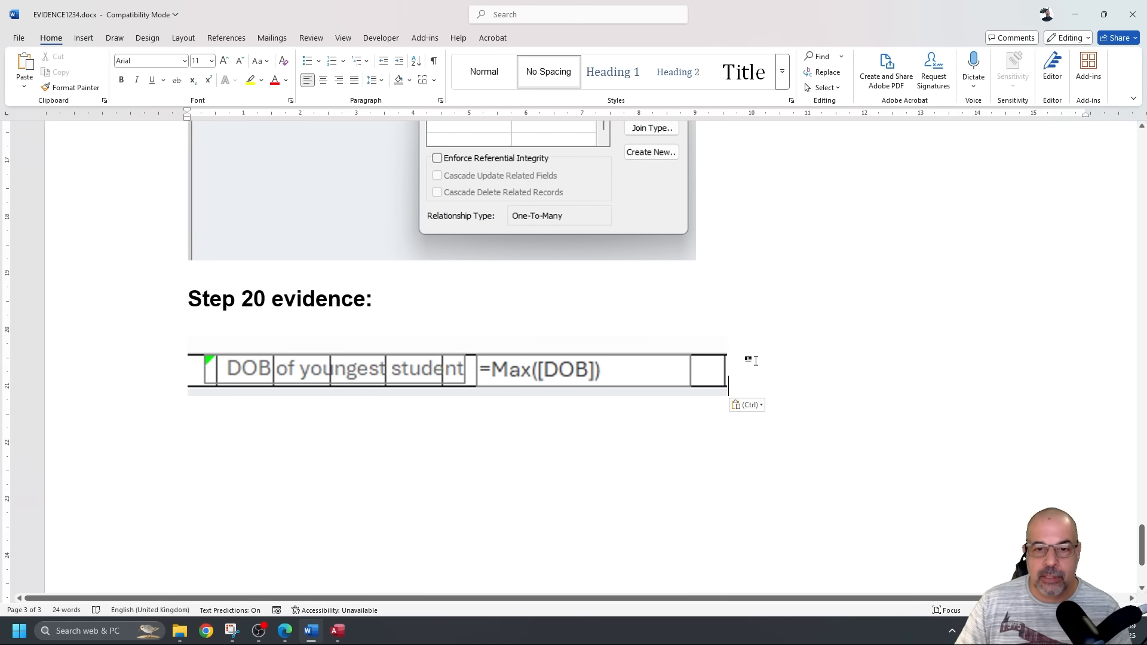
scroll(506, 380, "down", 3)
scroll(507, 361, "up", 20)
scroll(506, 361, "down", 20)
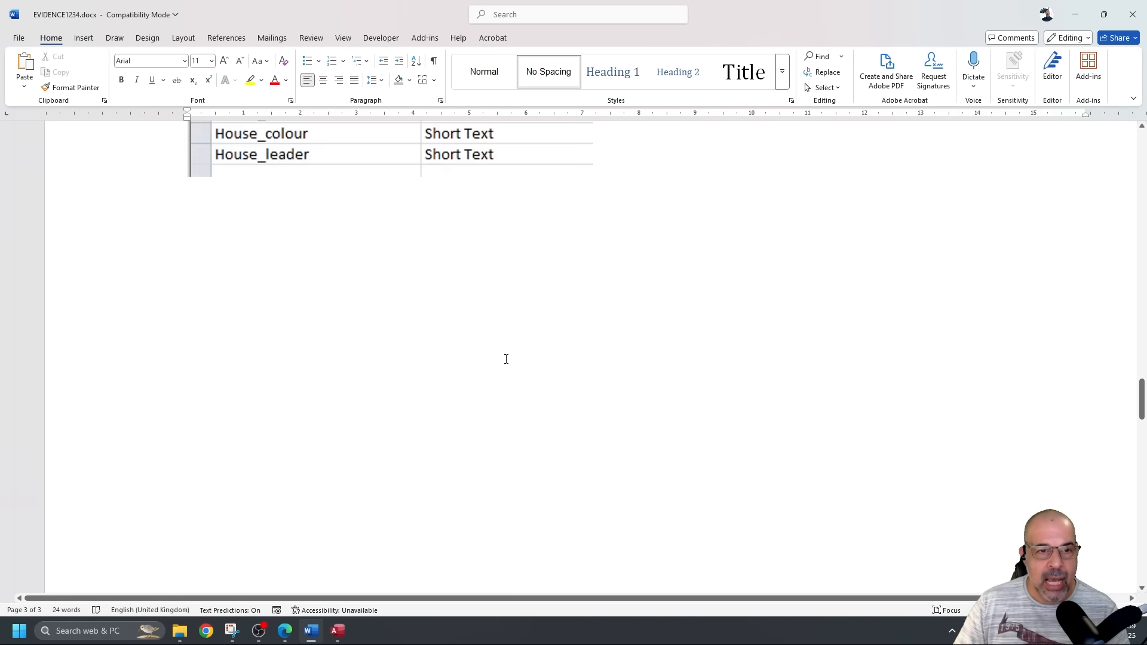
scroll(505, 360, "up", 6)
scroll(505, 360, "down", 7)
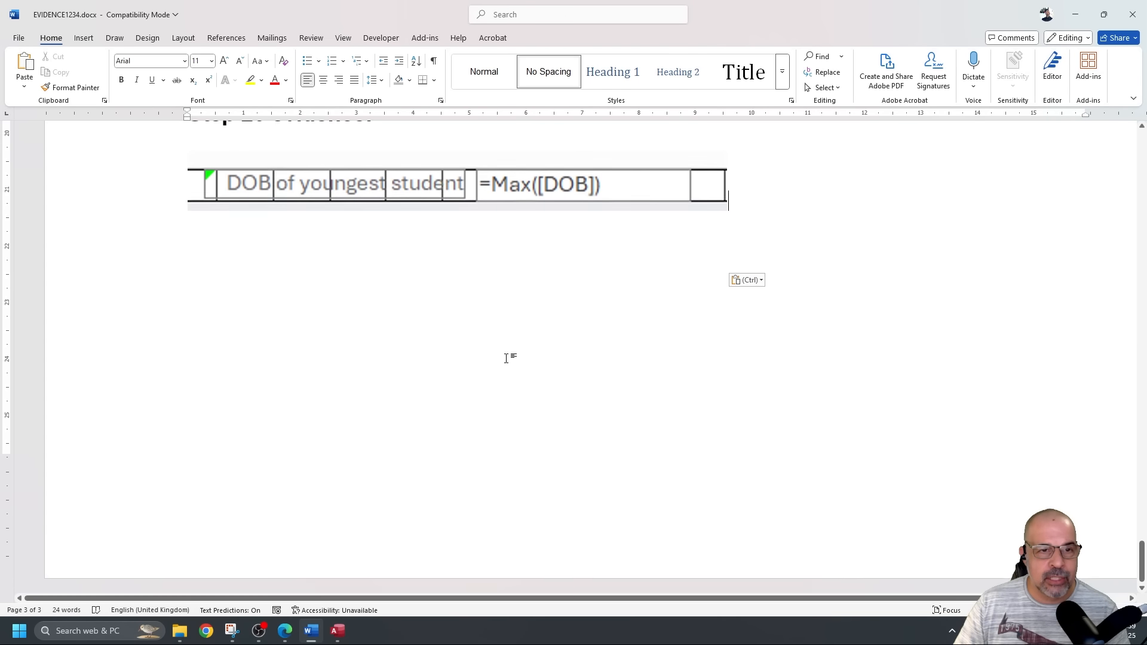
scroll(505, 360, "up", 10)
scroll(501, 356, "down", 8)
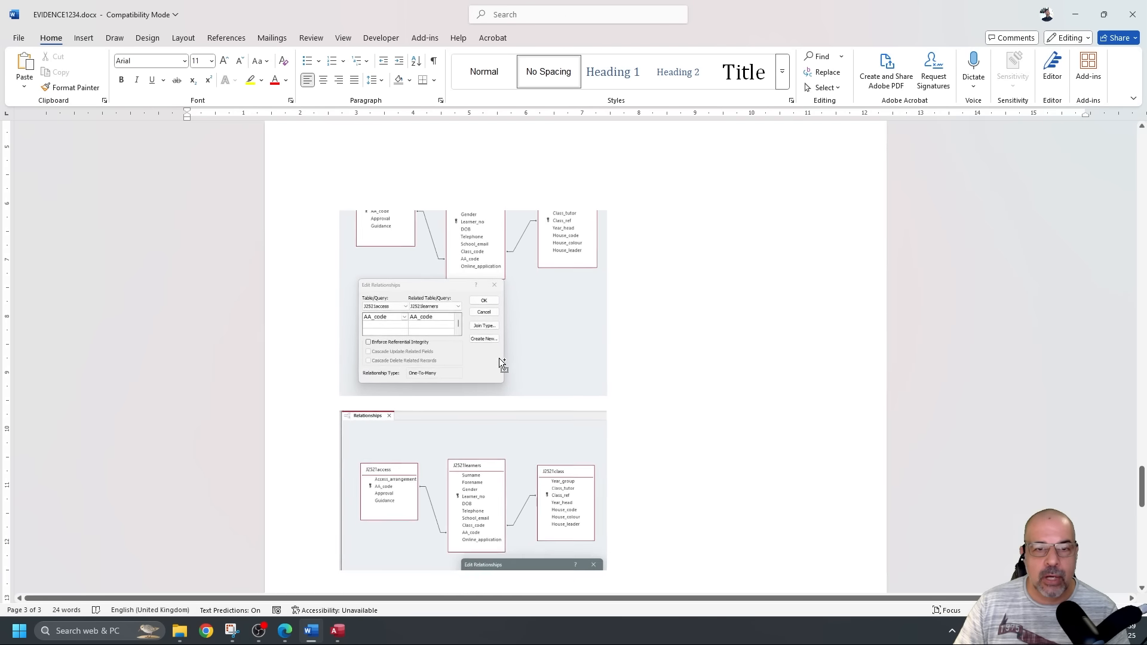
Save the Word evidence document, then minimise Word and close the Snipping Tool.
left_click(19, 38)
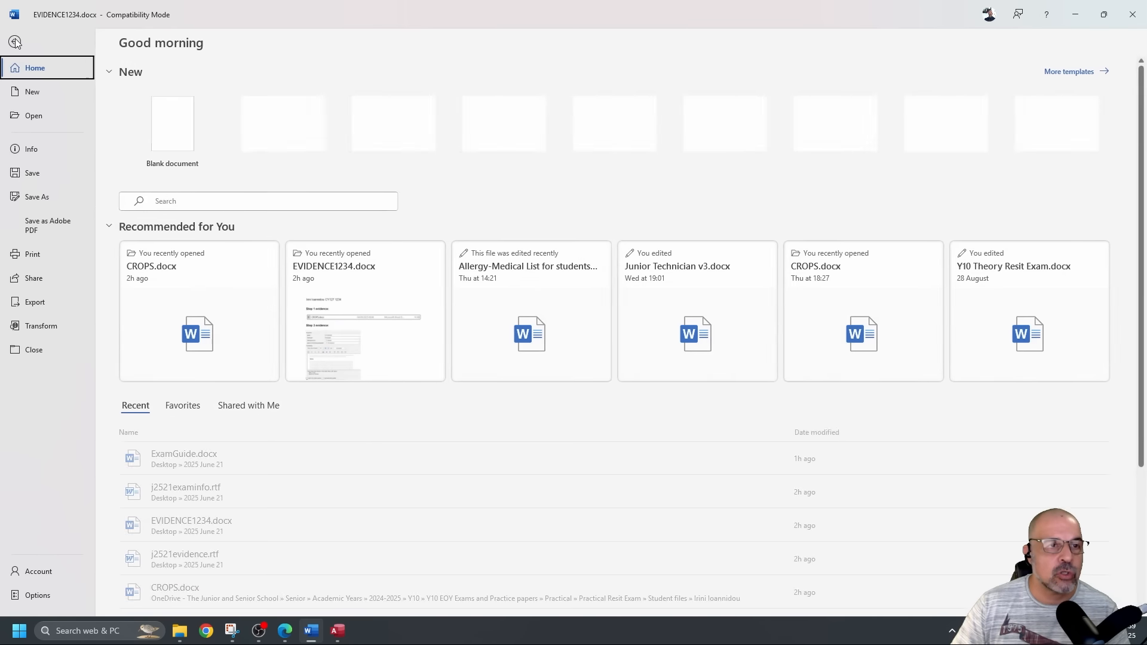
left_click(34, 172)
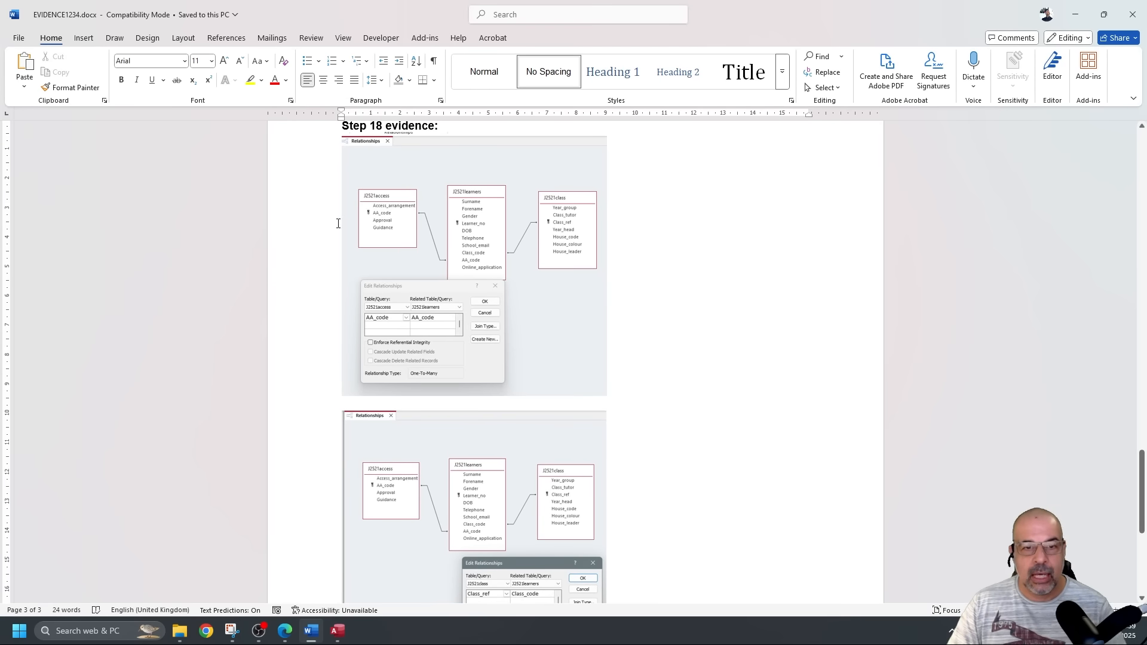
left_click(1075, 14)
left_click(650, 9)
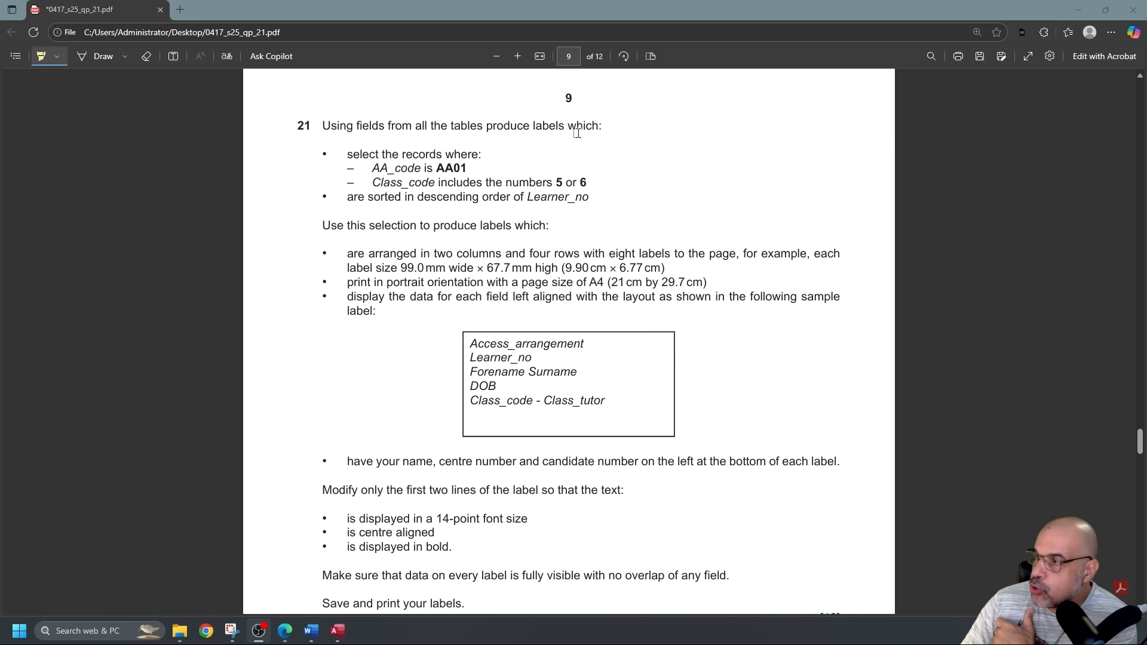
Highlight 'labels', 'AA01', '5 or 6', descending Learner_no order, two columns, four rows and the label dimensions.
mouse_move(533, 125)
left_mouse_down()
mouse_move(598, 127)
mouse_move(570, 130)
left_mouse_up()
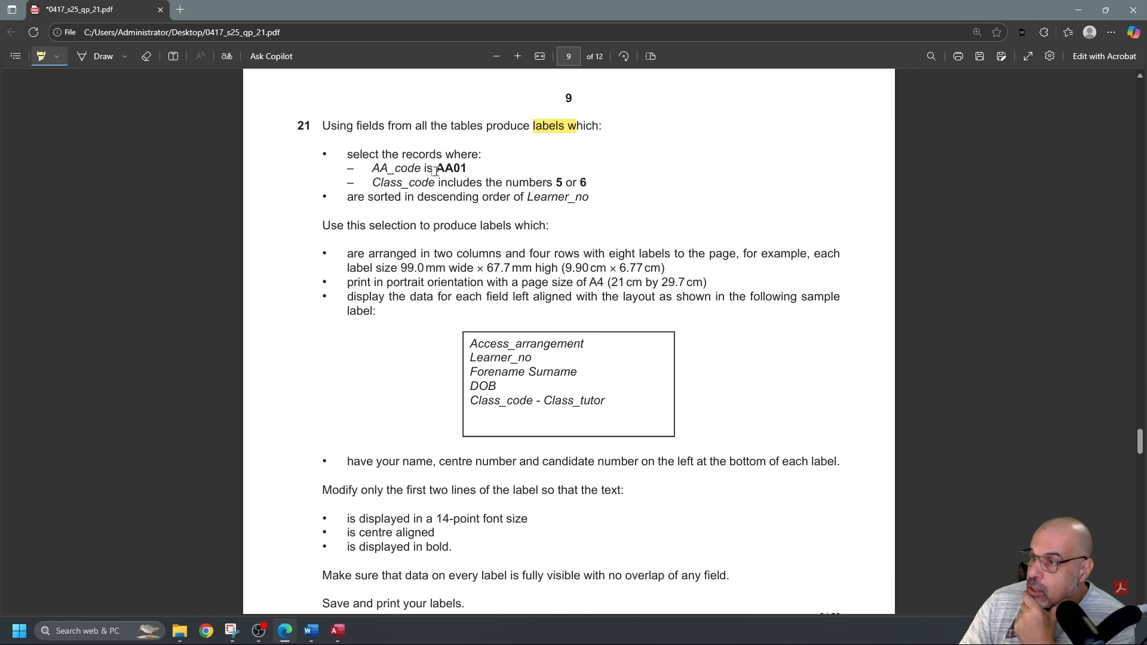
mouse_move(436, 170)
left_mouse_down()
mouse_move(352, 156)
mouse_move(468, 169)
left_mouse_up()
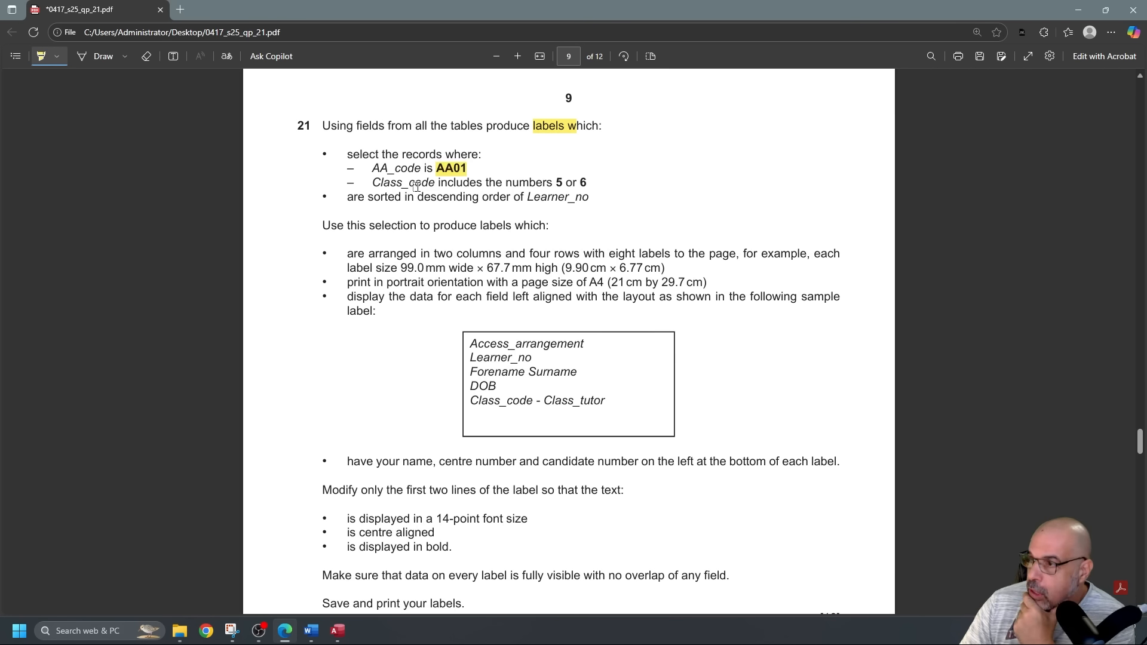
left_click_drag(555, 183, 583, 182)
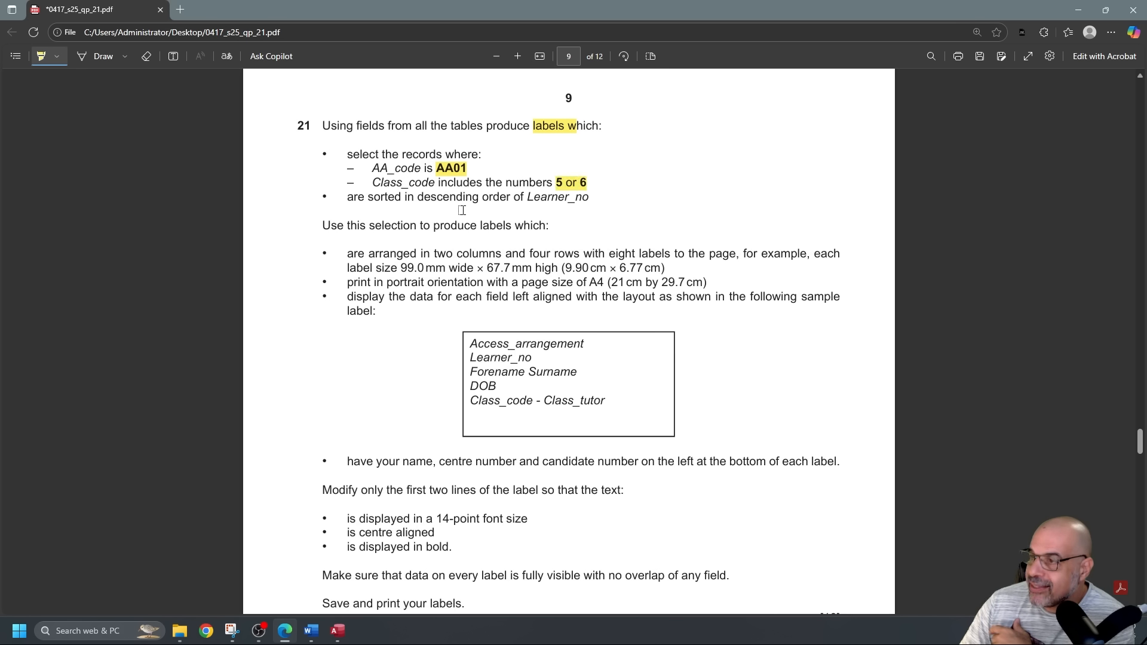
left_click_drag(418, 198, 590, 202)
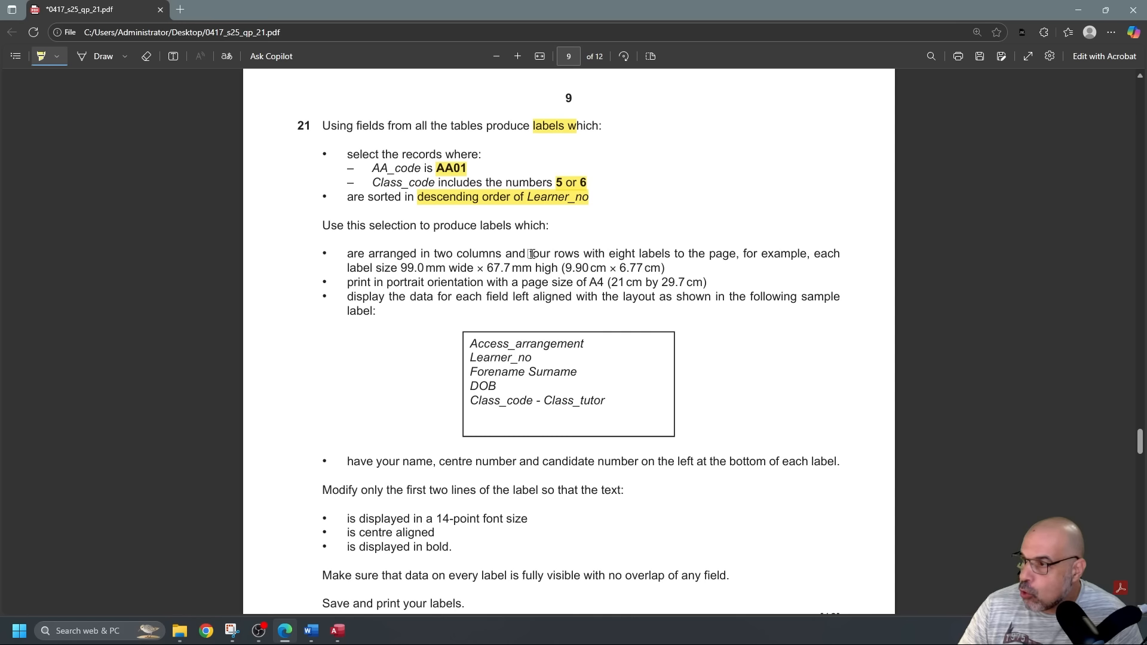
left_click_drag(434, 254, 496, 254)
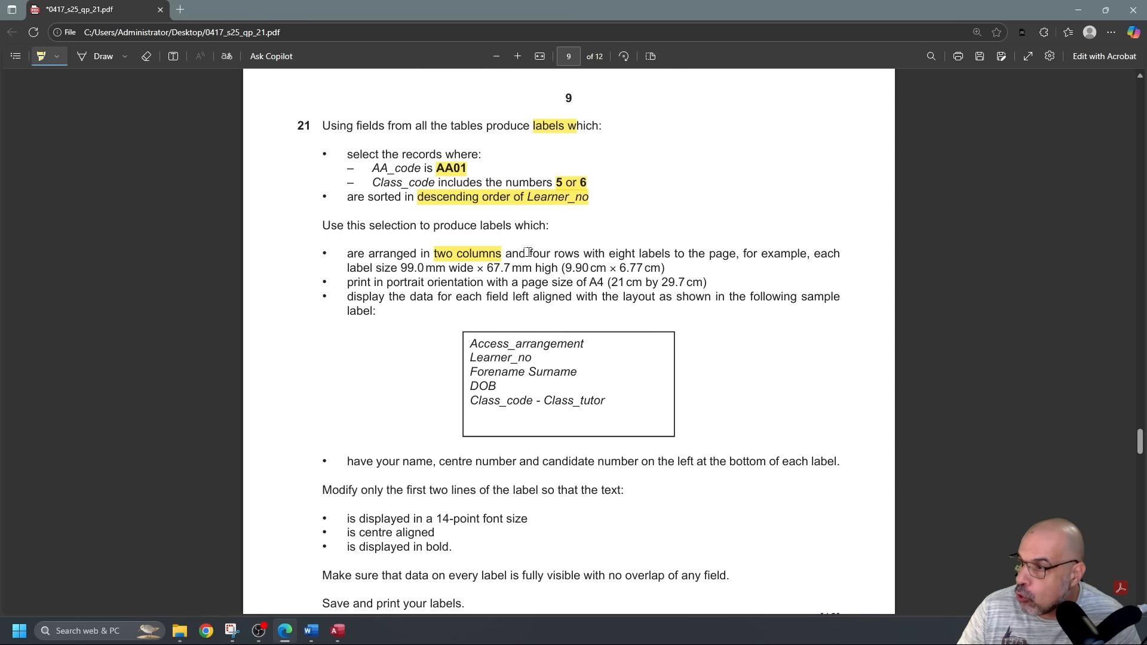
left_click_drag(530, 252, 568, 254)
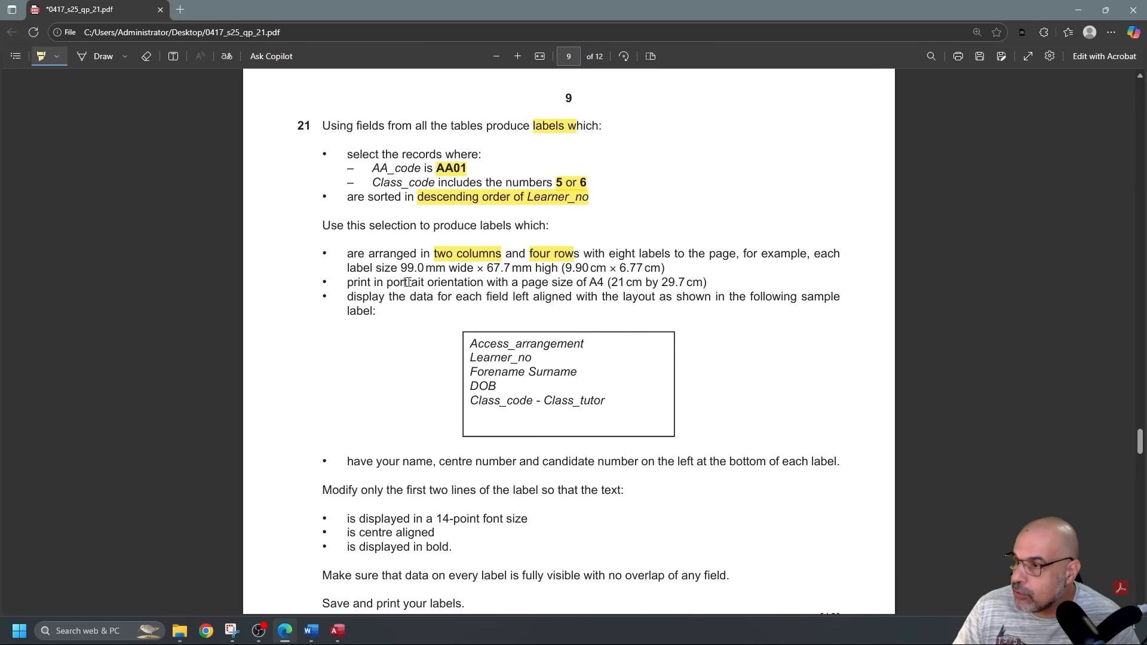
mouse_move(394, 269)
left_mouse_down()
mouse_move(651, 269)
mouse_move(680, 283)
mouse_move(671, 265)
left_mouse_up()
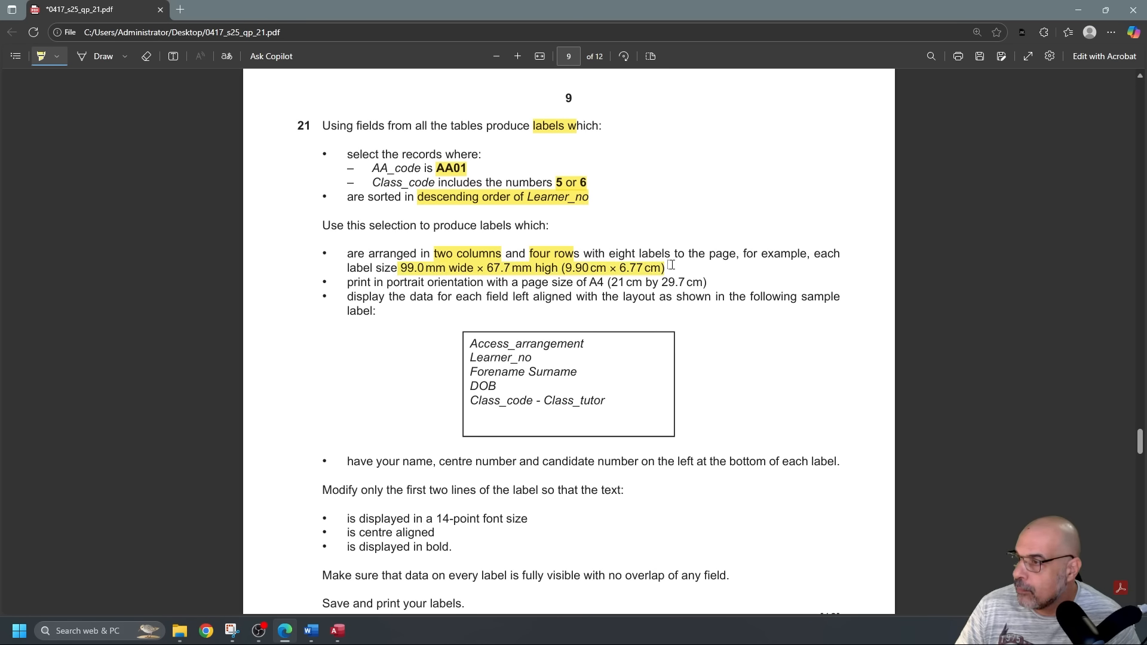
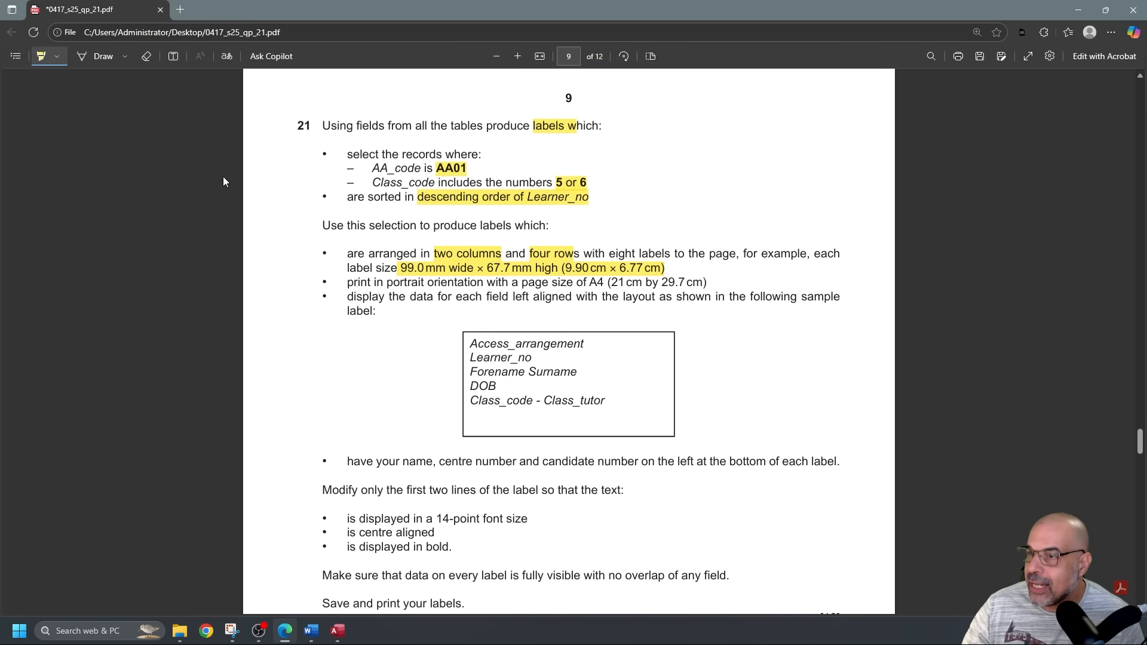
With the Draw pen, underline the bottom of the sample label box in blue.
left_click(98, 56)
mouse_move(469, 322)
left_mouse_down()
mouse_move(455, 361)
mouse_move(459, 442)
mouse_move(481, 453)
left_mouse_up()
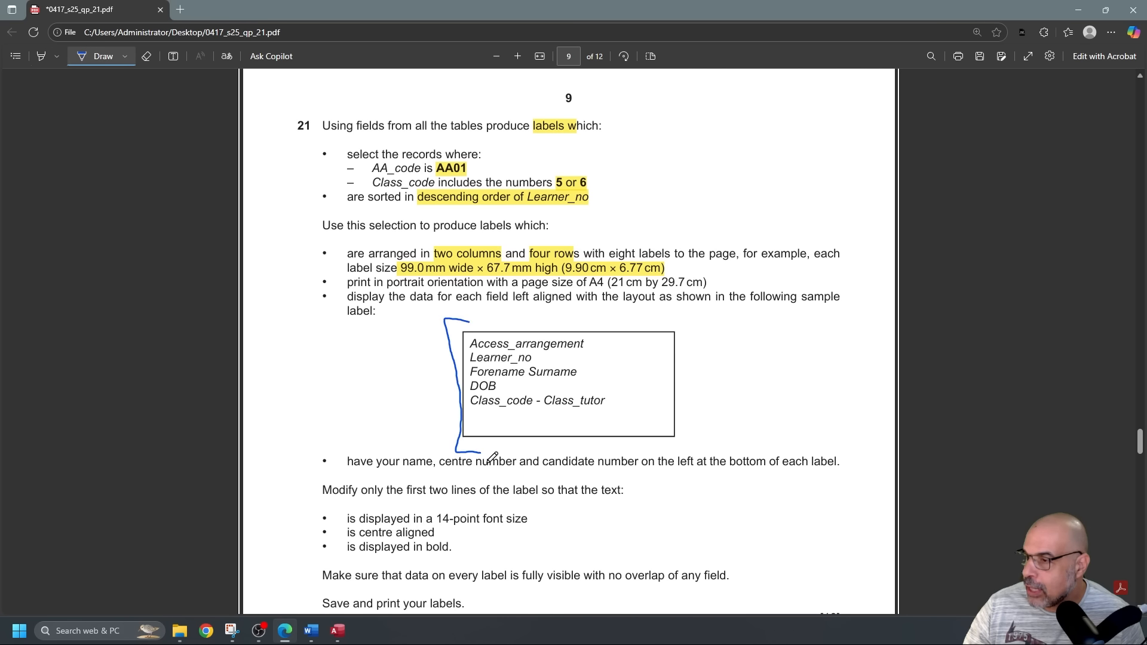
scroll(583, 474, "down", 2)
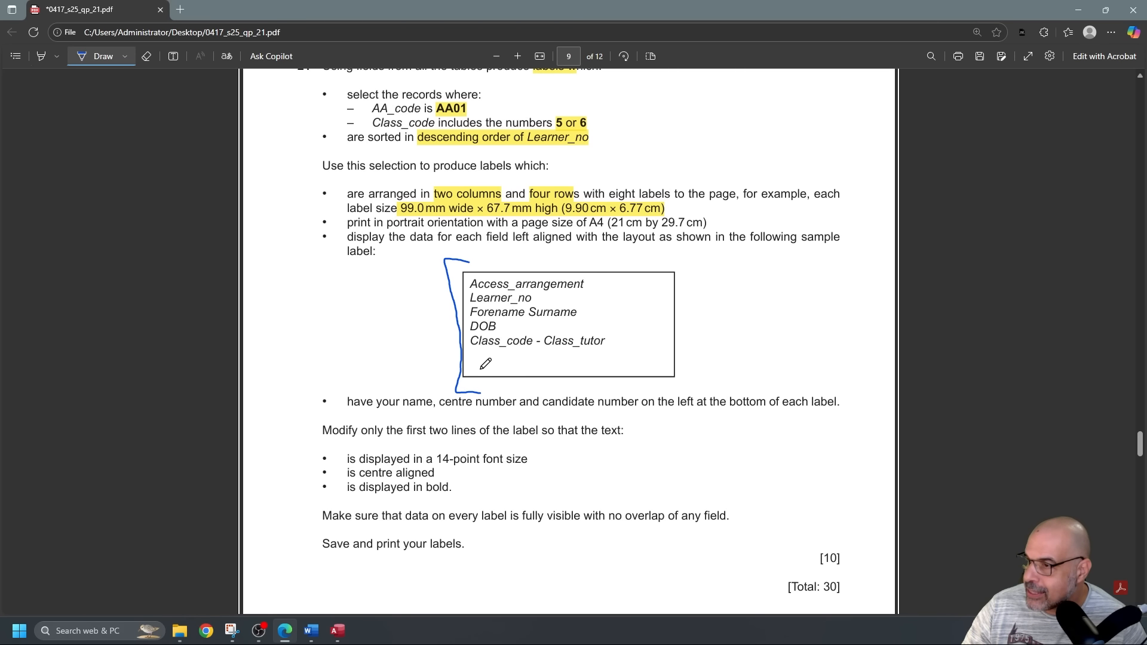
left_click_drag(472, 368, 569, 370)
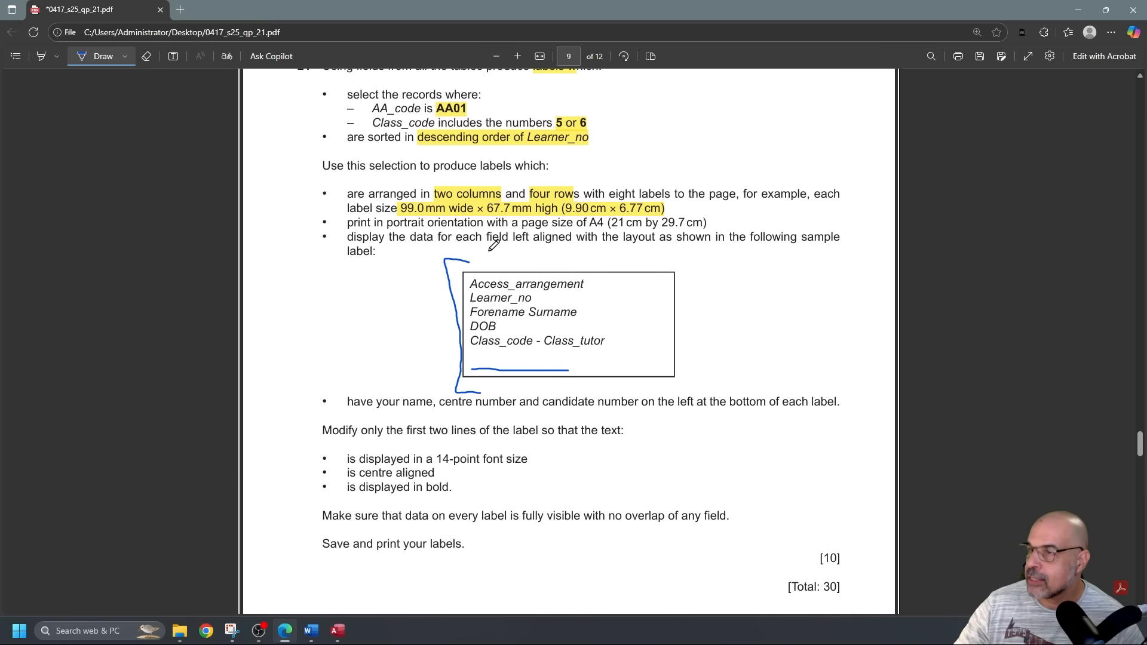
Erase the stray ink bracket beside the sample label.
left_click(146, 56)
left_click_drag(460, 256, 440, 270)
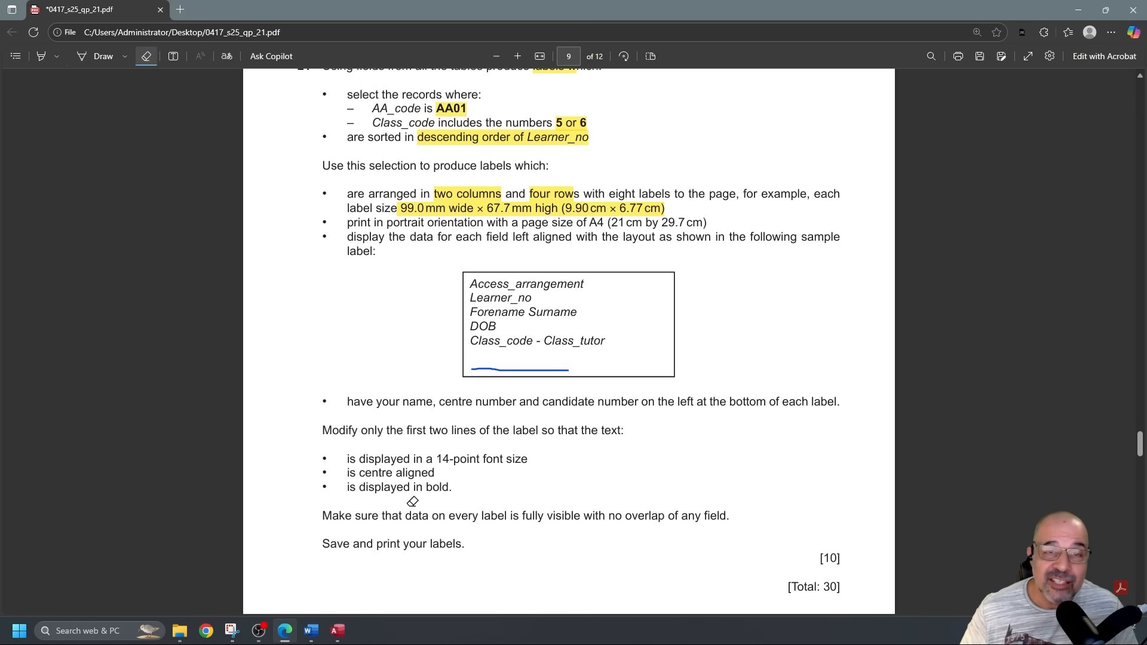
scroll(402, 470, "up", 1)
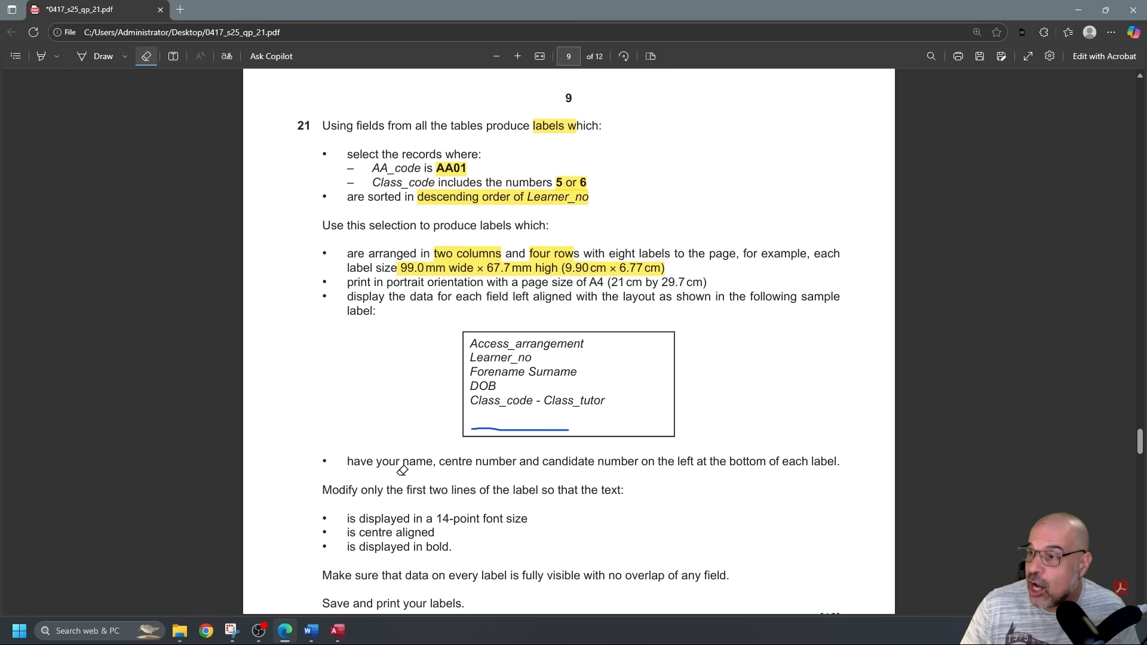
scroll(402, 470, "down", 1)
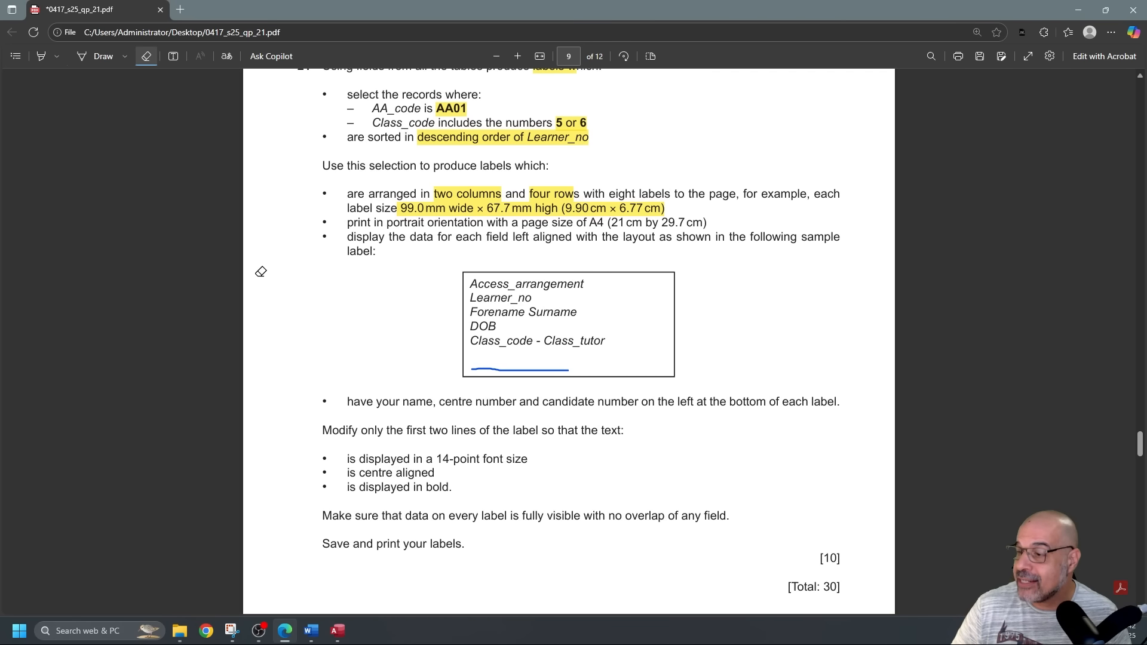
scroll(214, 288, "up", 1)
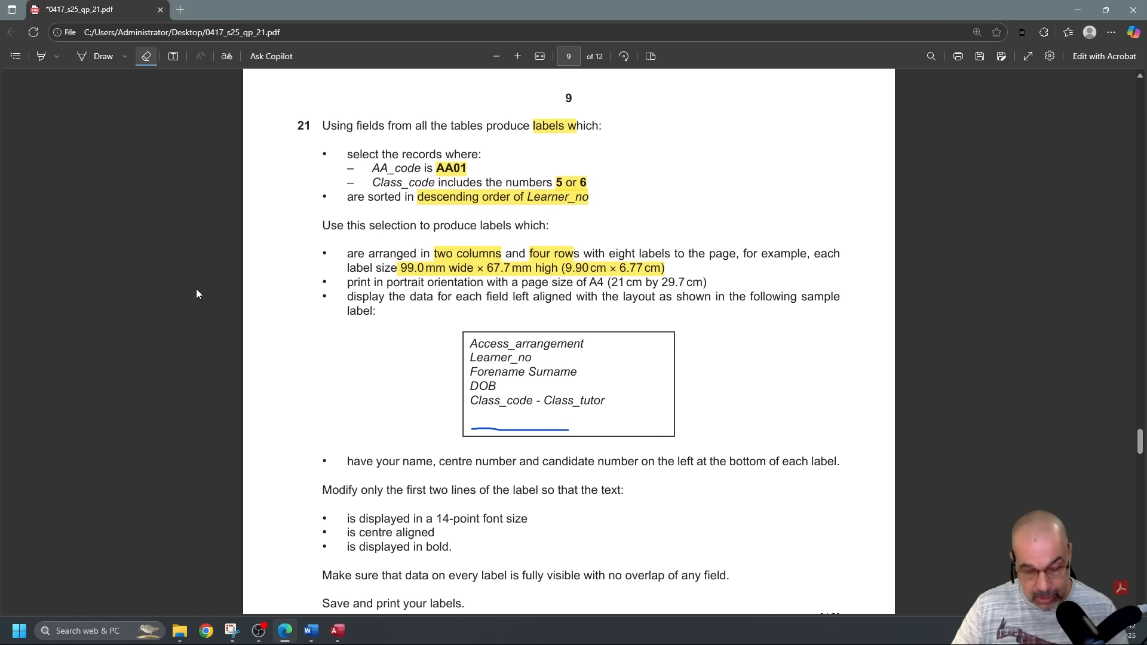
Close the J2521learners report and start a query design with J2521access, J2521class and J2521learners.
key("alt+Tab")
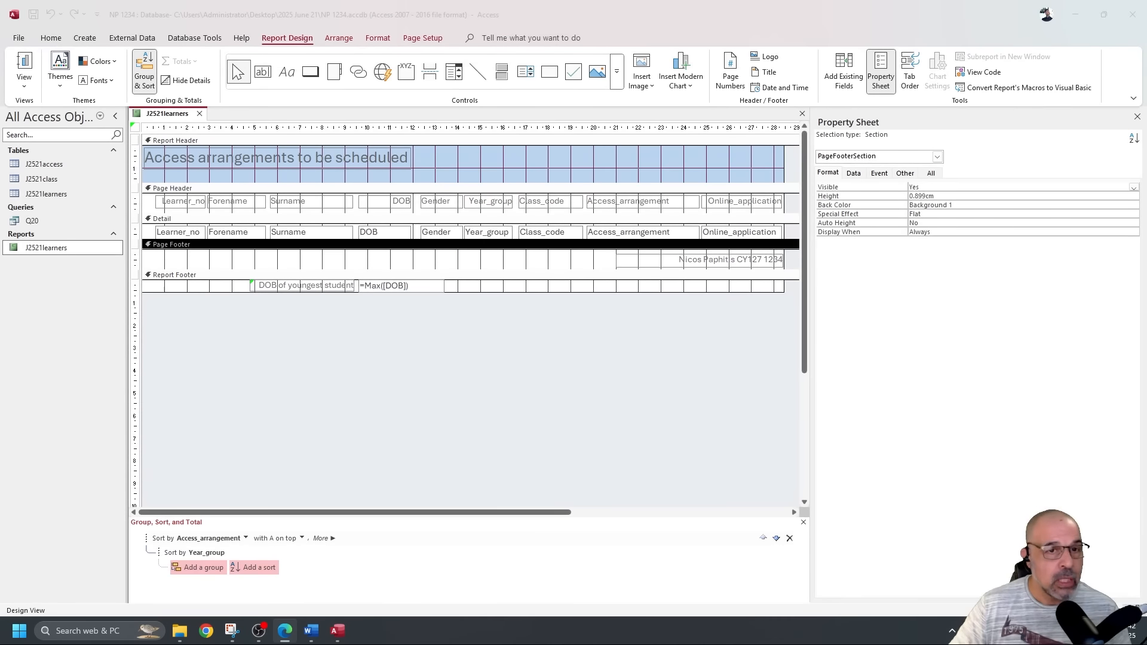
left_click(200, 114)
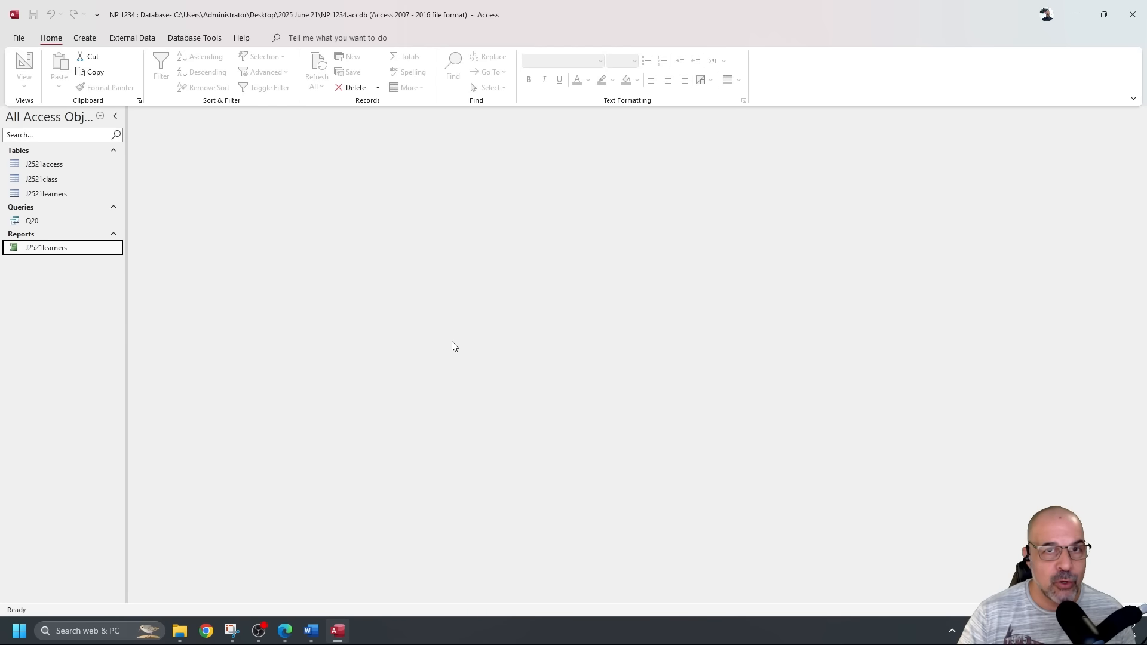
left_click(84, 38)
left_click(199, 69)
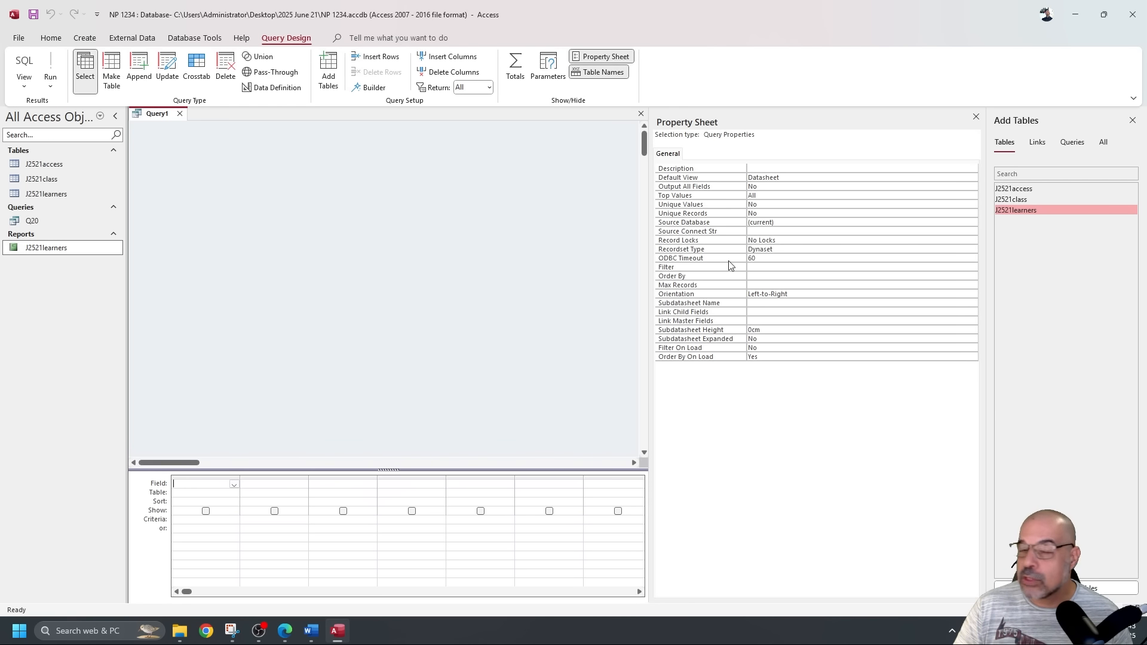
left_click(977, 116)
double_click(1015, 189)
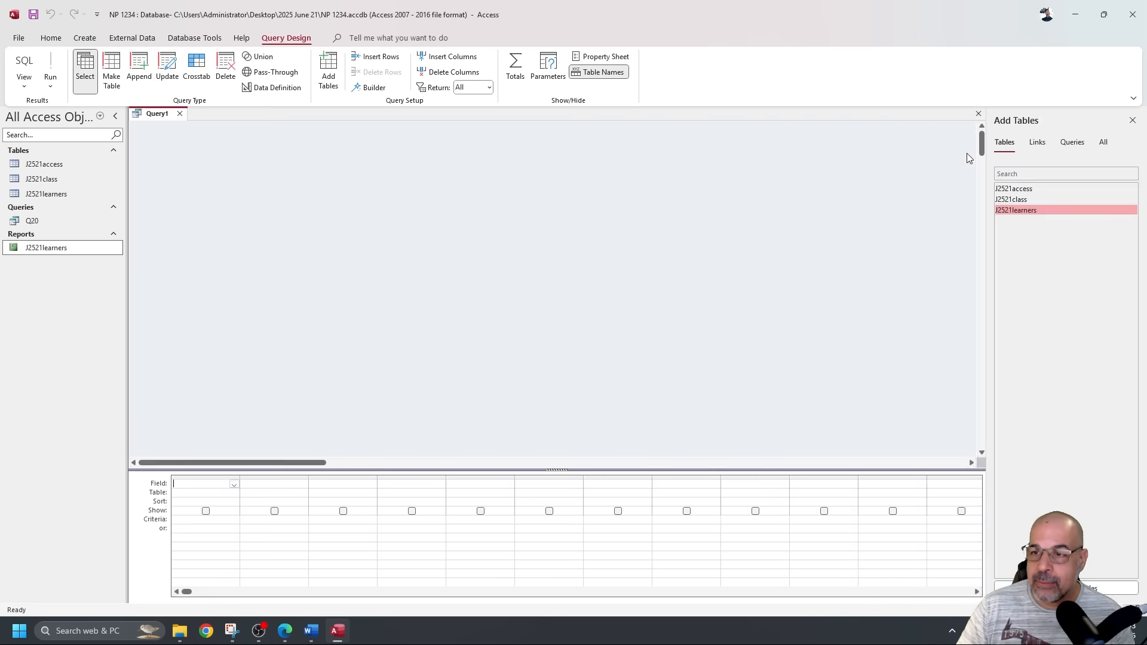
double_click(1016, 201)
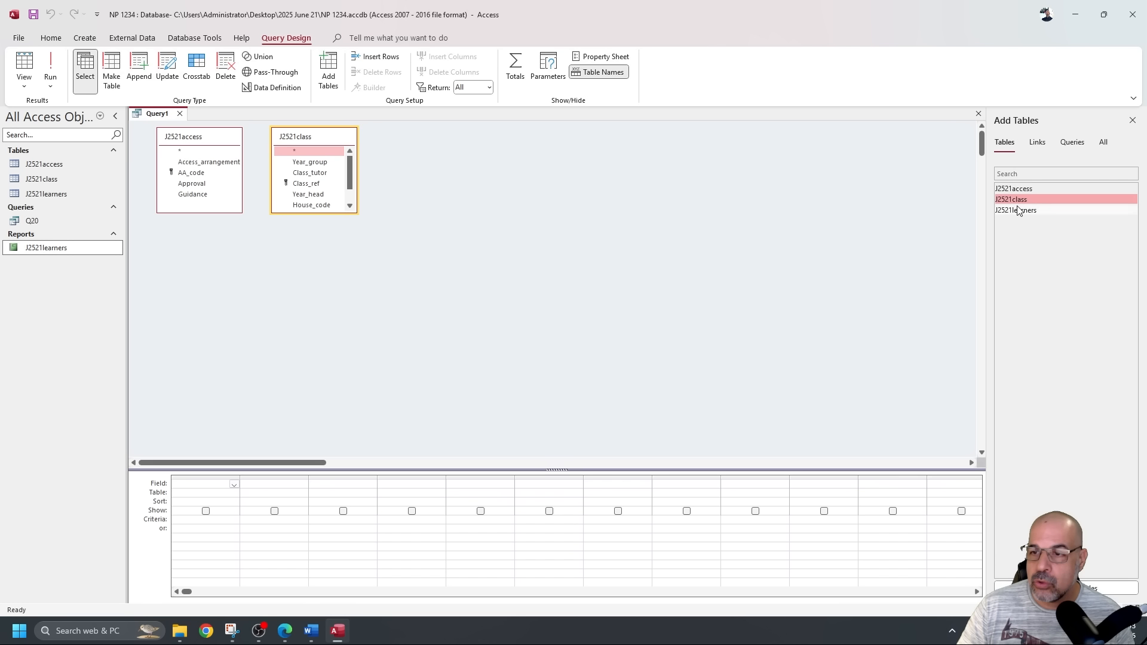
double_click(1019, 209)
Arrange the three field lists side by side, enlarge them, and give the query grid more room.
left_click_drag(334, 142, 576, 165)
left_click_drag(452, 147, 341, 145)
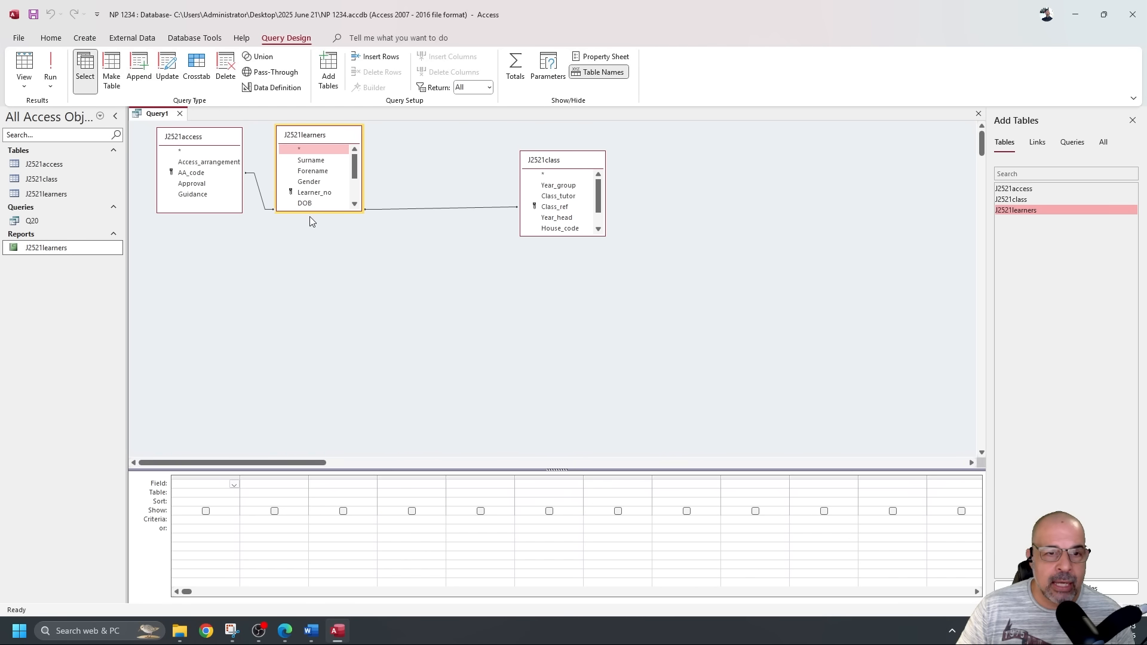
left_click_drag(309, 212, 309, 270)
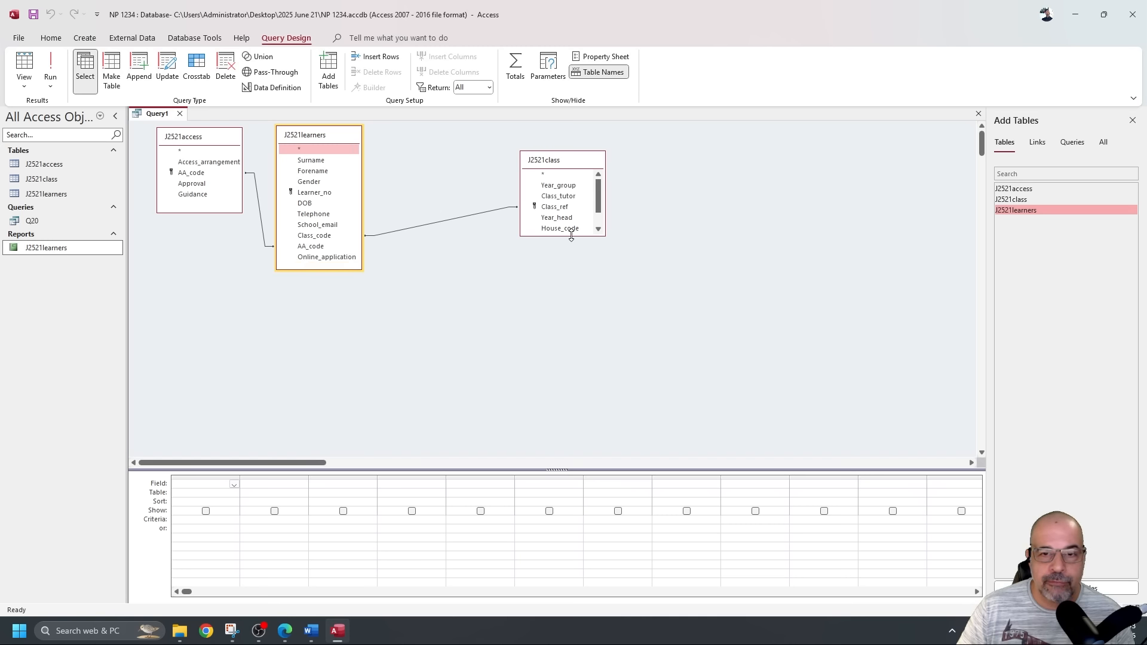
left_click_drag(571, 236, 569, 270)
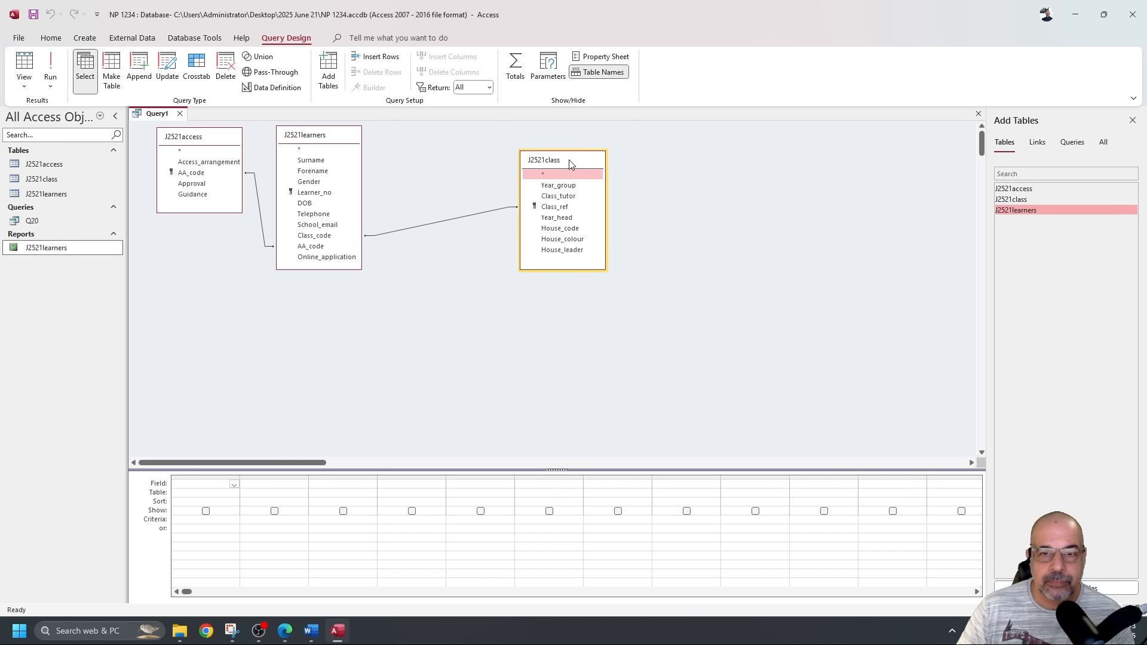
left_click_drag(572, 160, 443, 141)
left_click_drag(454, 470, 438, 310)
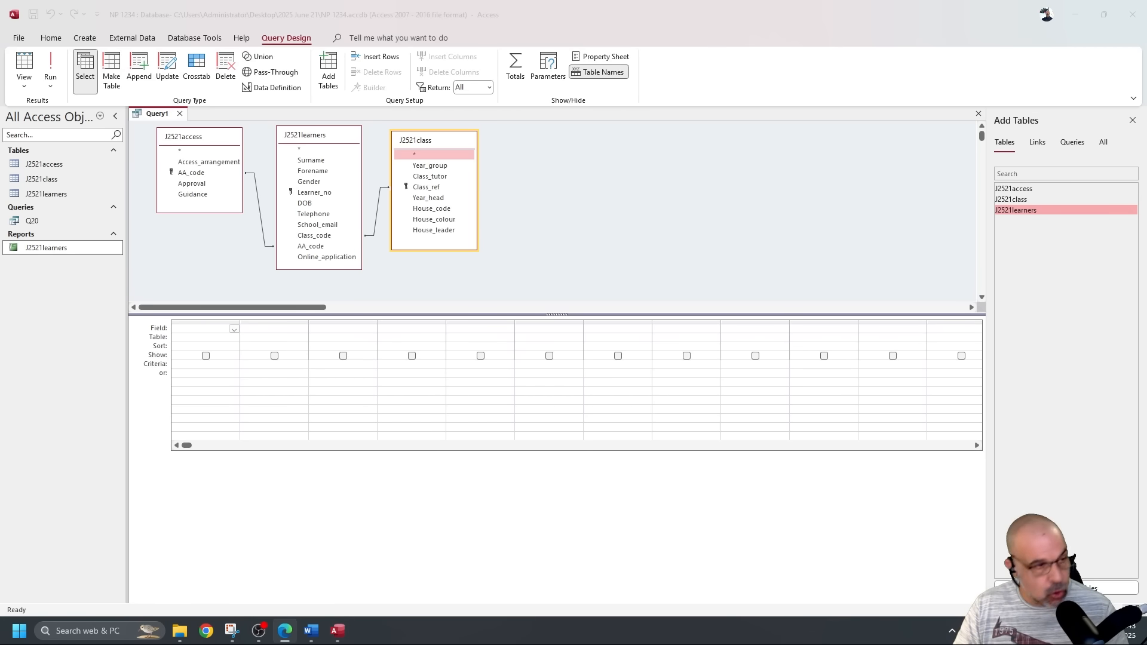
key("super+shift+Right")
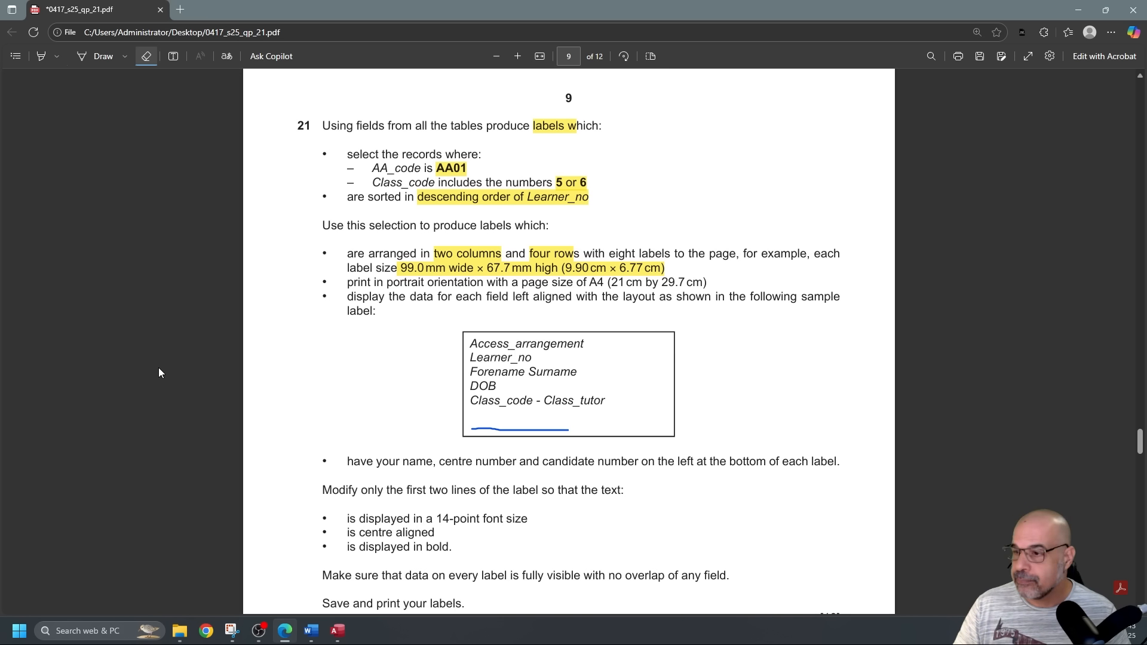
key("alt+Tab")
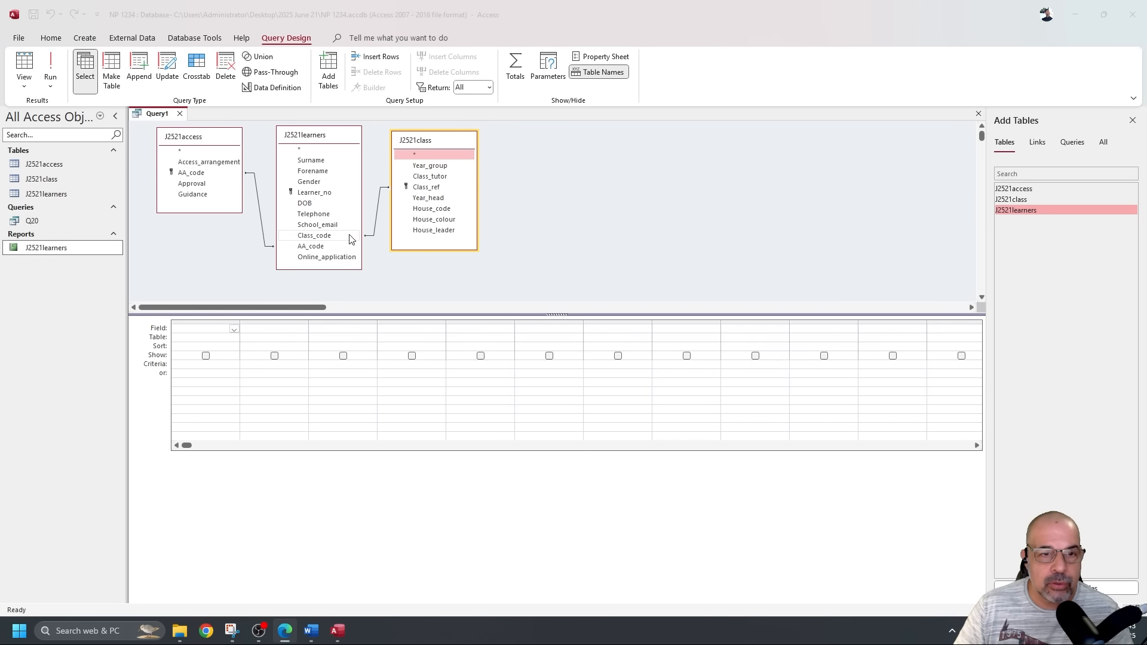
Add Access_arrangement, Learner_no, Forename, Surname, DOB, Class_code, Class_tutor and AA_code to the design grid.
double_click(229, 164)
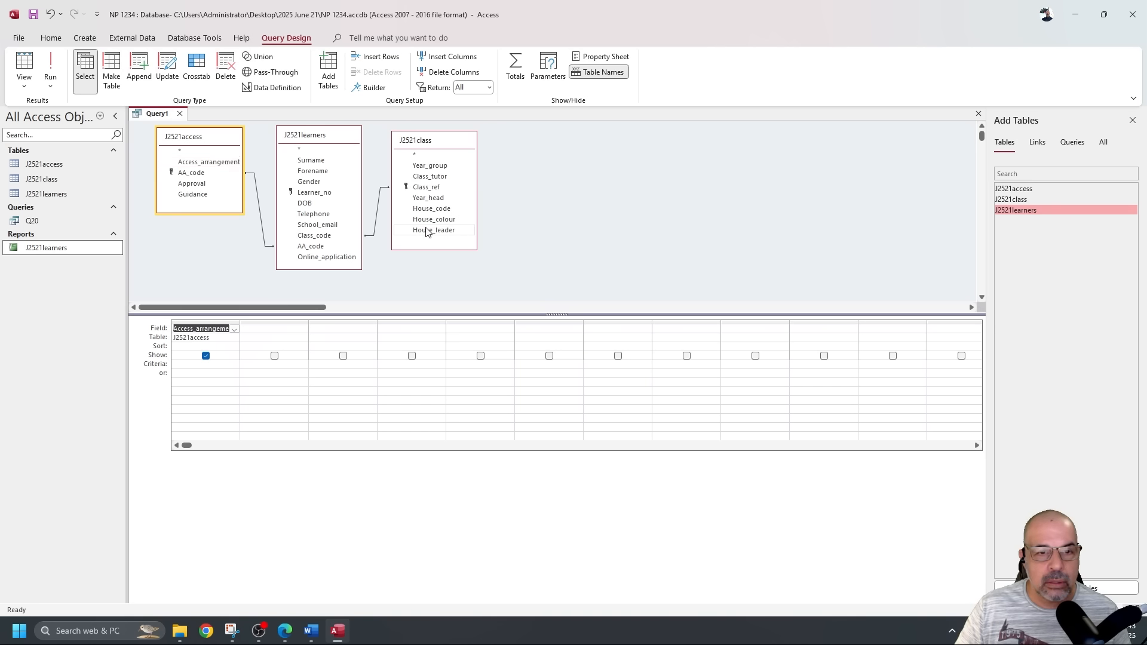
double_click(315, 193)
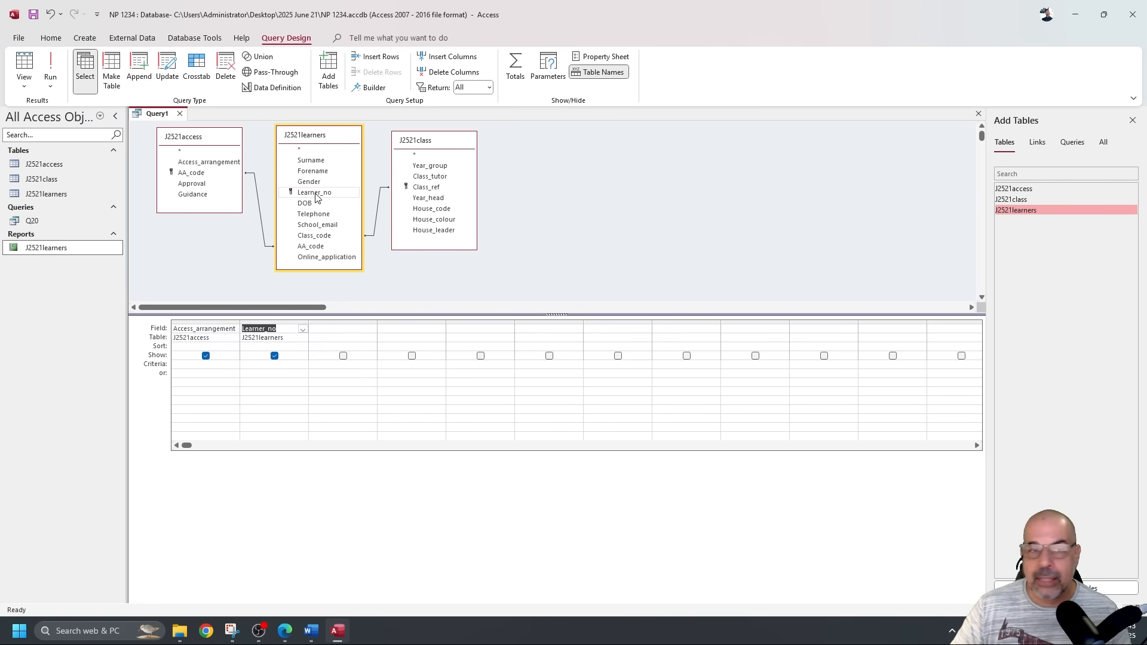
double_click(314, 171)
double_click(317, 161)
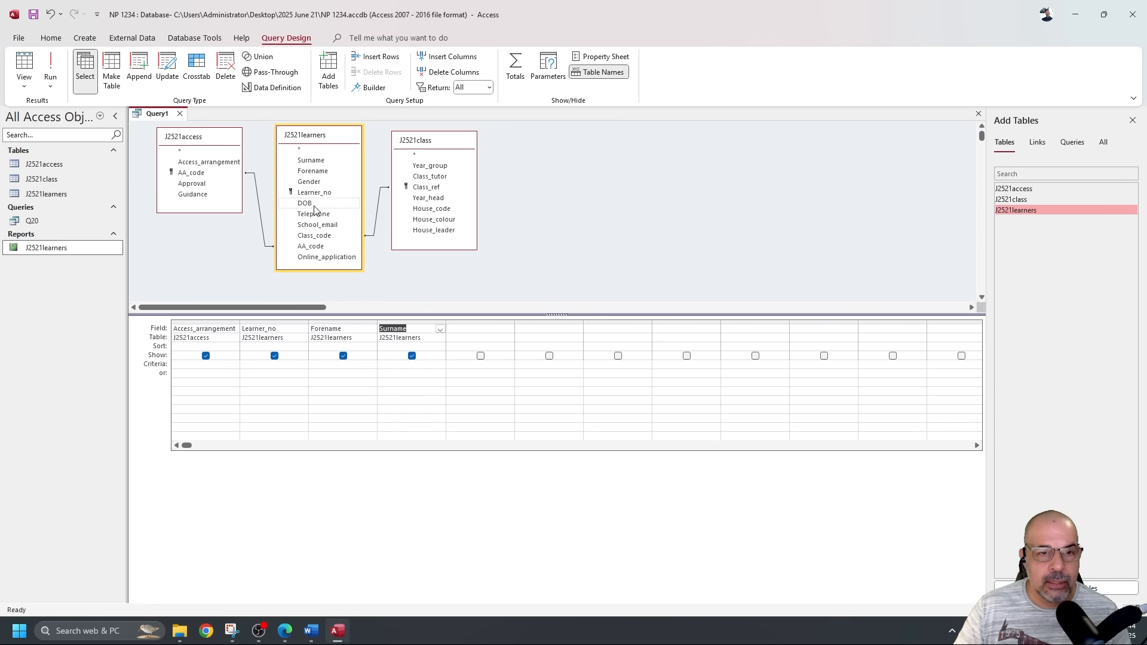
double_click(334, 203)
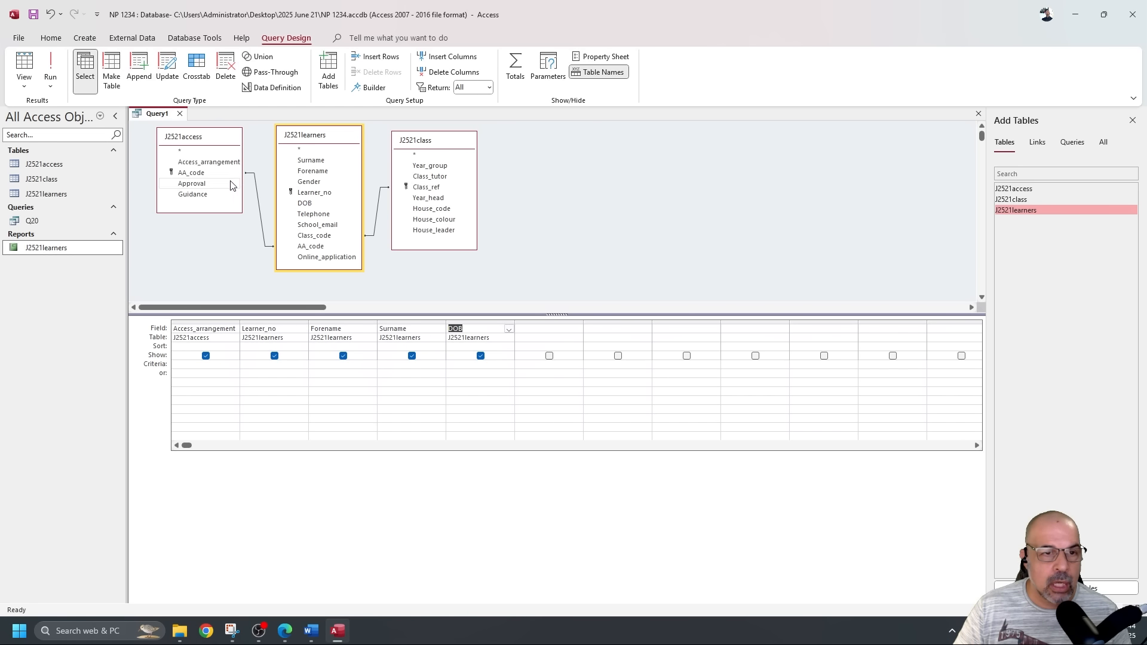
double_click(315, 236)
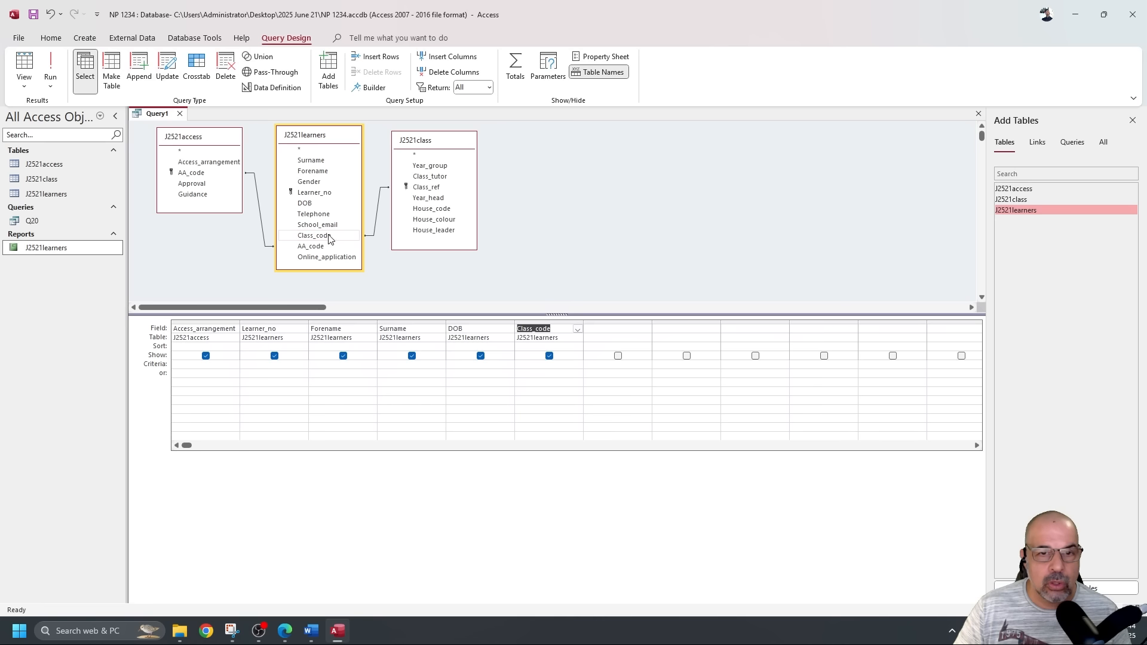
double_click(430, 176)
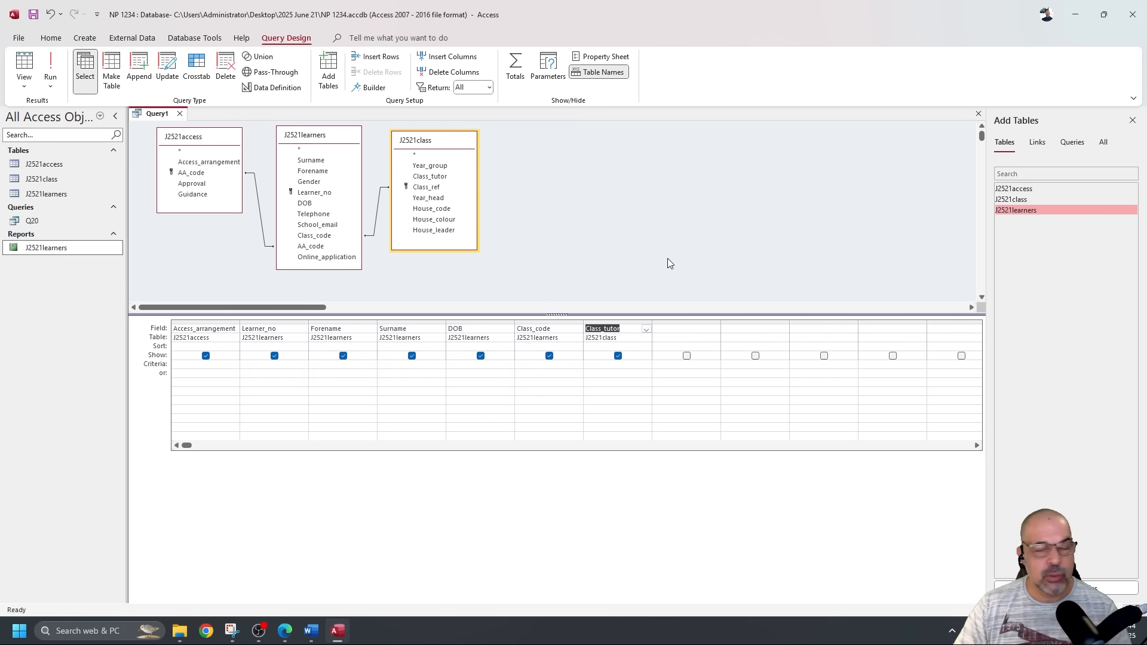
key("alt+Tab")
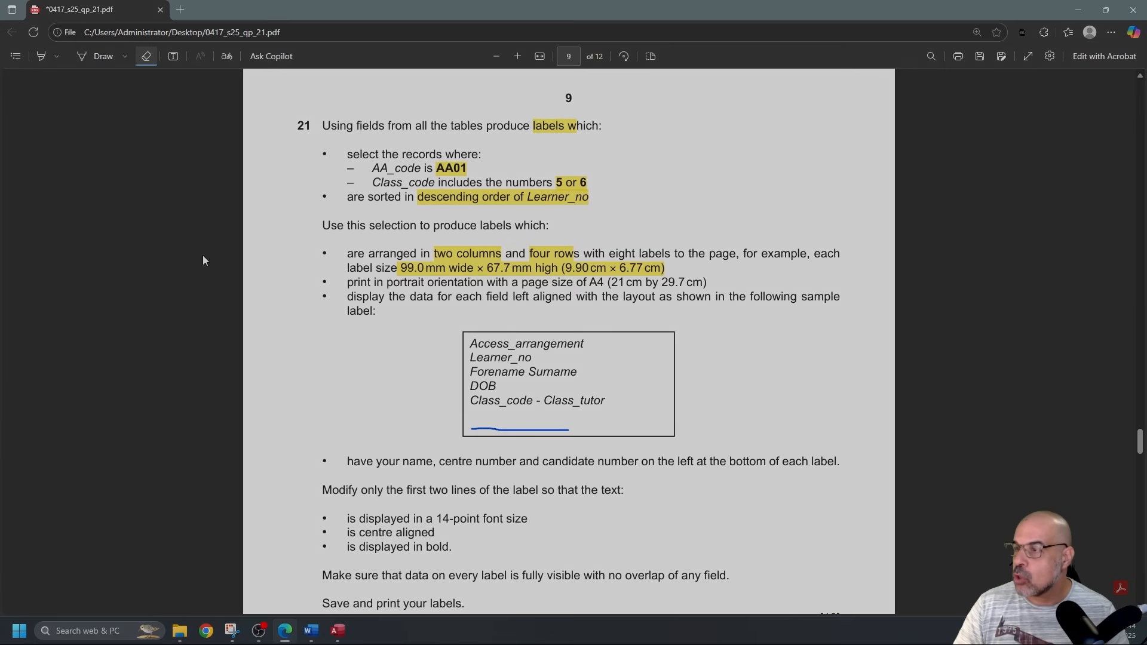
key("alt+Tab")
left_click(179, 174)
double_click(180, 173)
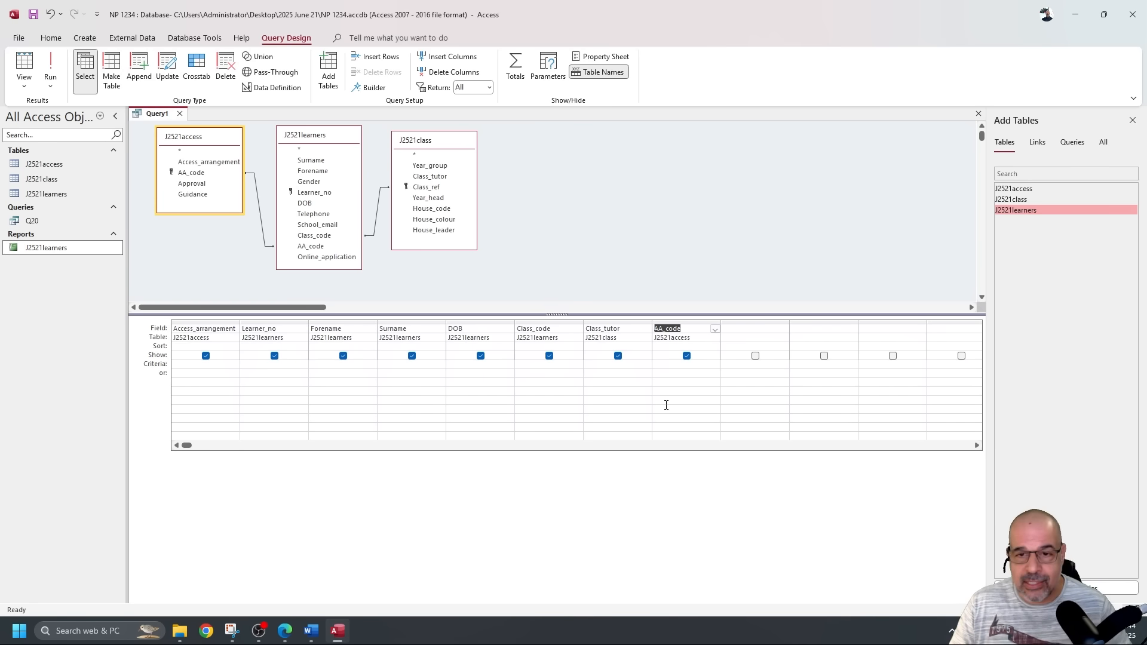
Set the AA_code criteria to "AA01" and run the query to check the results.
left_click(676, 364)
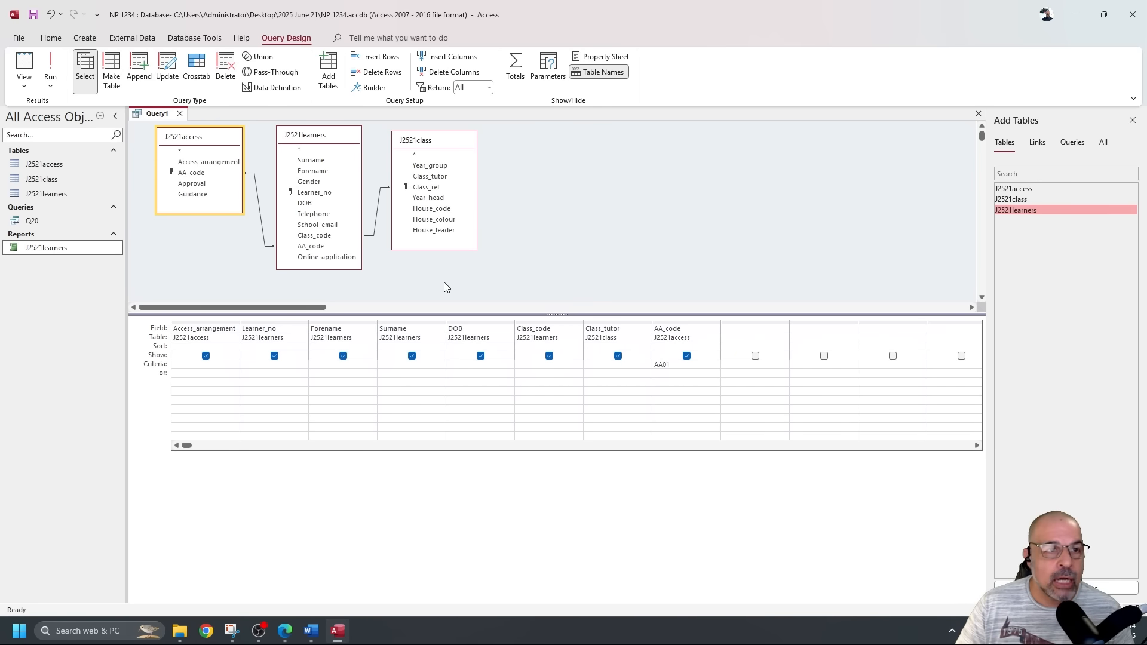
left_click(50, 66)
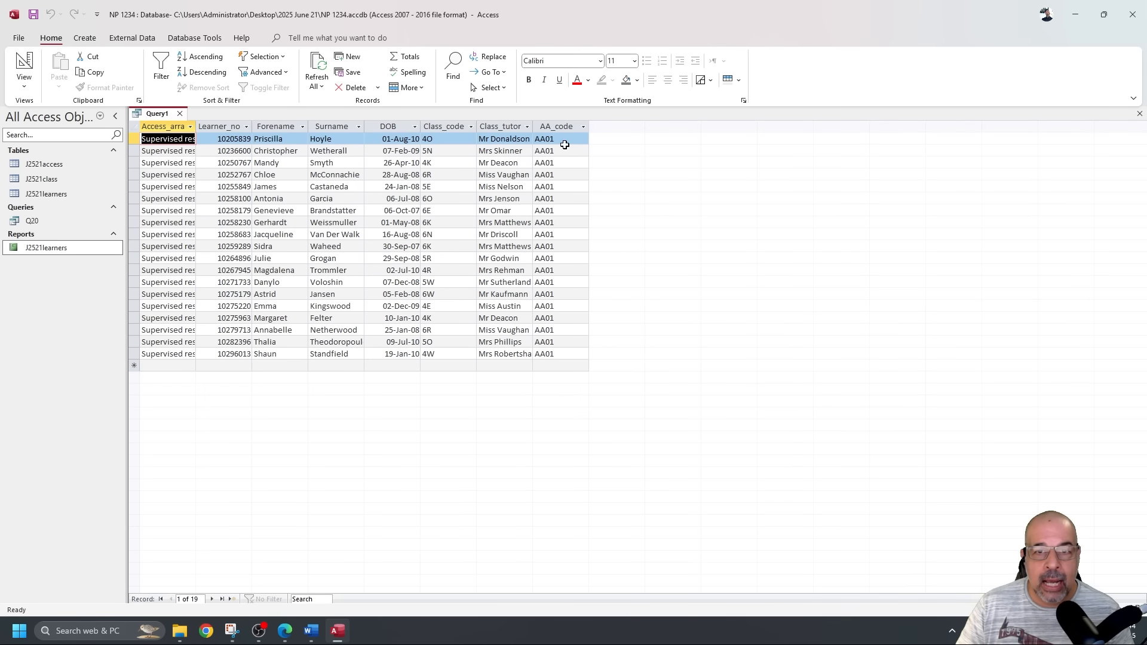
left_click(553, 121)
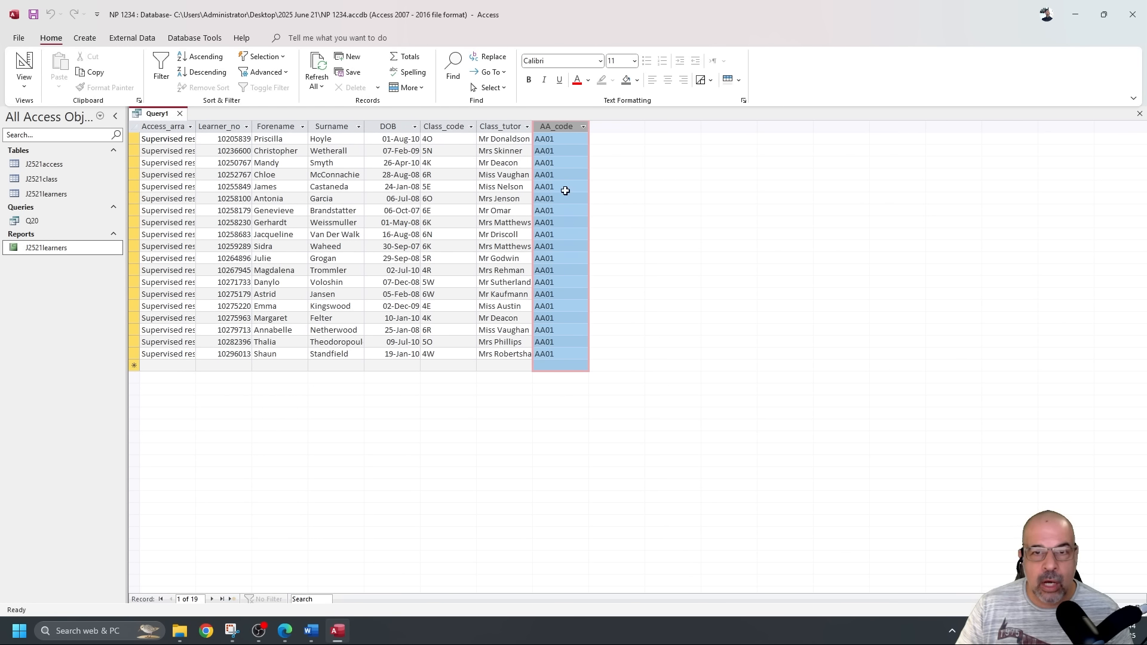
left_click(24, 65)
key("alt+Tab")
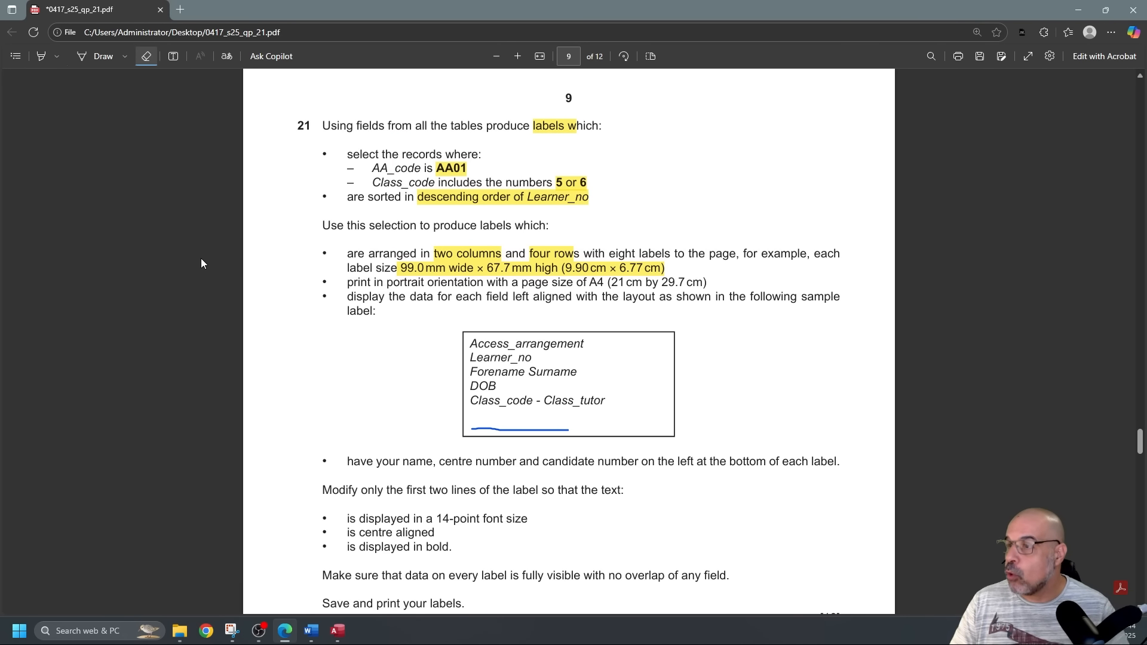
key("alt+Tab")
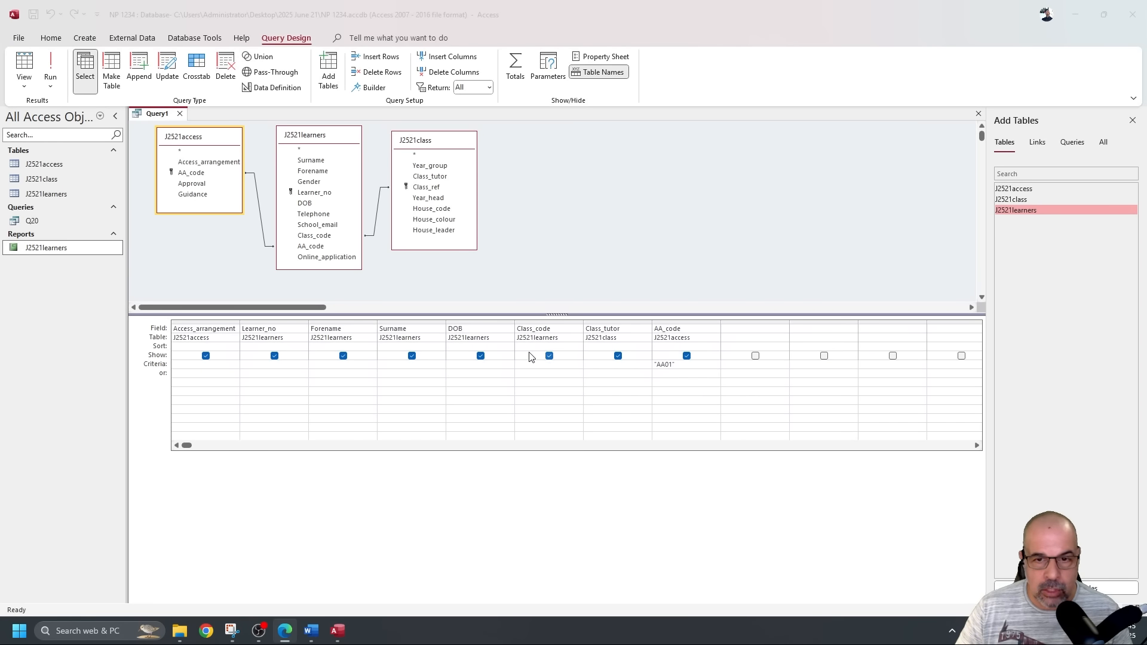
Try "5" Or "6" as the Class_code criteria, then clear it and rerun the query.
left_click(561, 365)
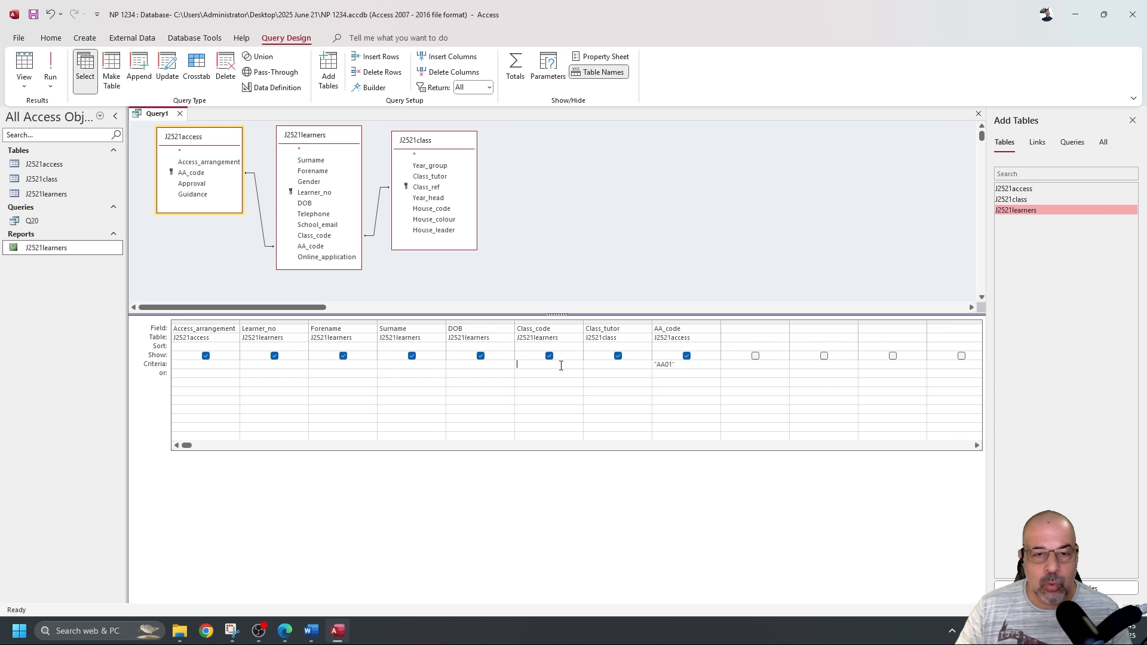
left_click(50, 67)
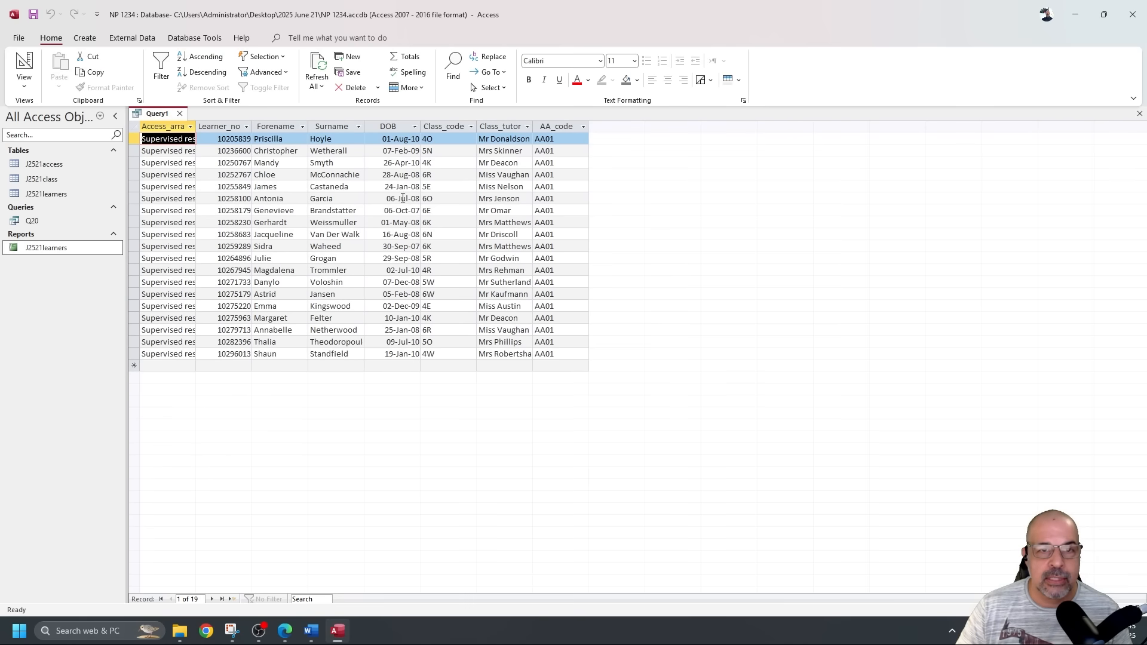
left_click(453, 126)
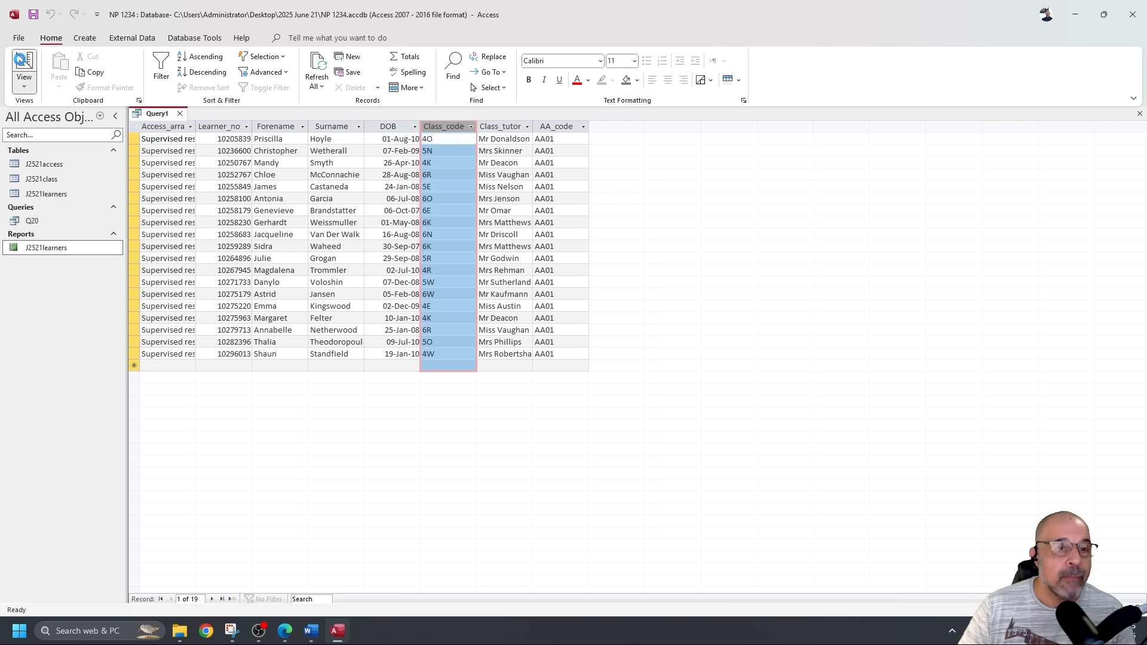
left_click(24, 62)
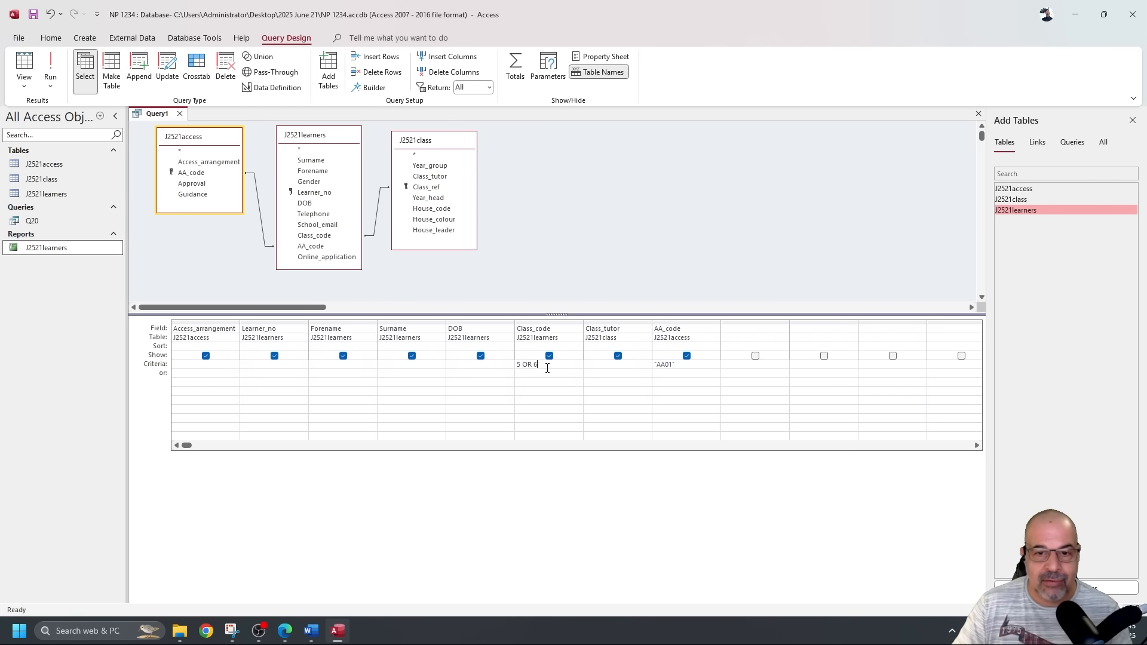
left_click(51, 67)
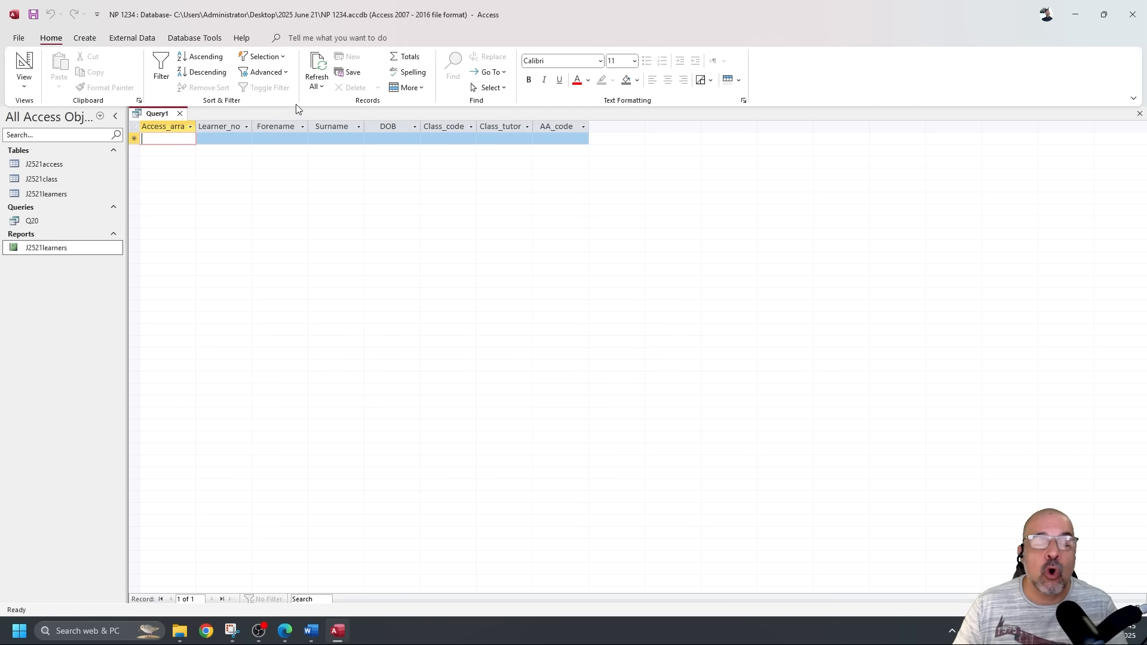
left_click(23, 63)
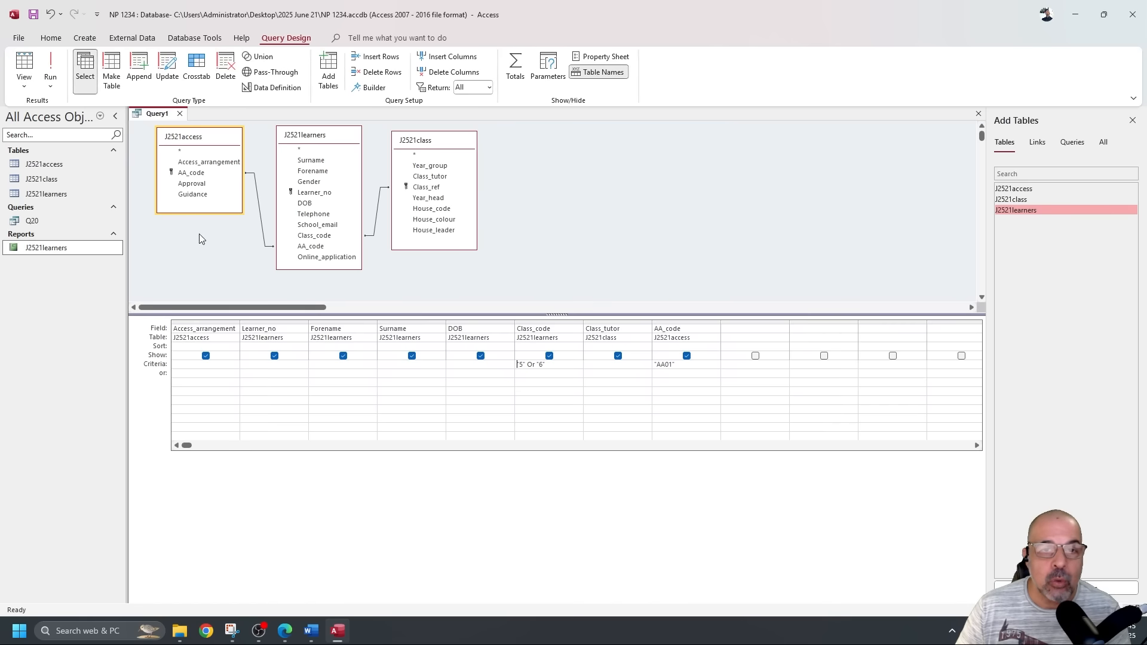
left_click_drag(558, 364, 515, 364)
key("Delete")
left_click(50, 67)
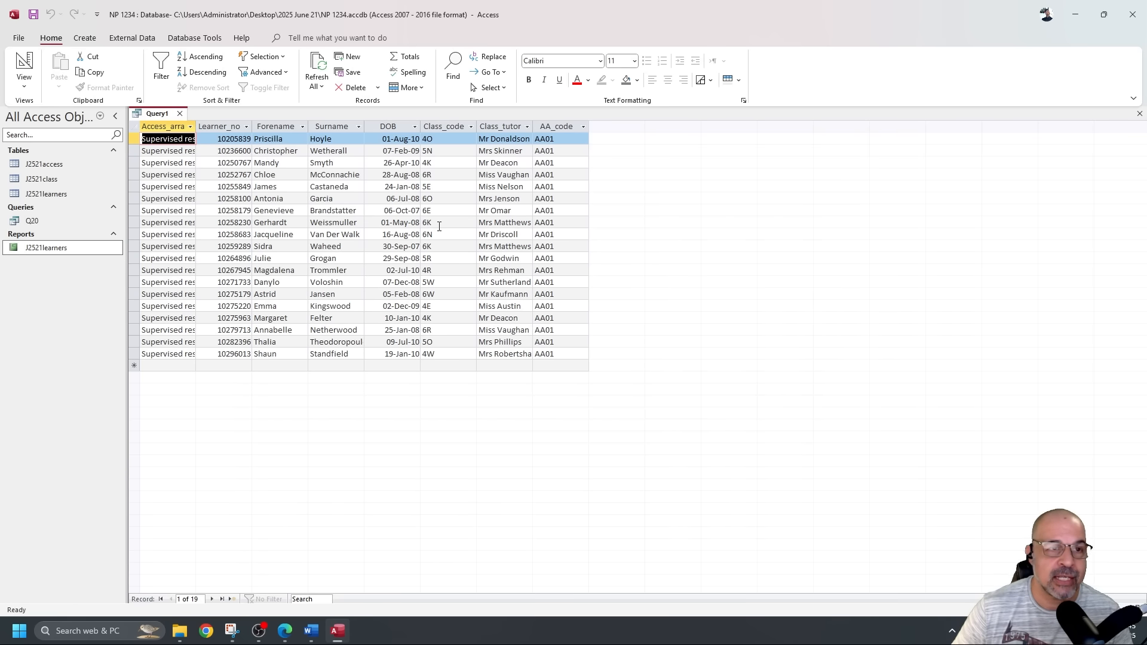
left_click(24, 67)
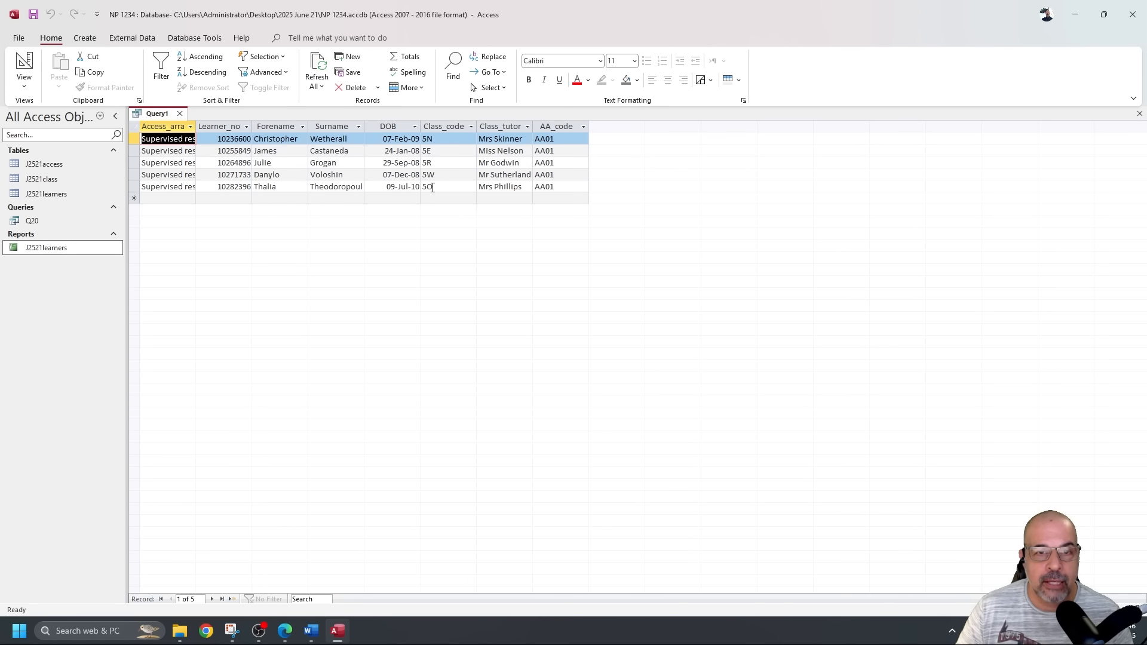
Change the Class_code criteria to Like "*5*" Or Like "*6*" and run it, returning 13 learners.
left_click(24, 66)
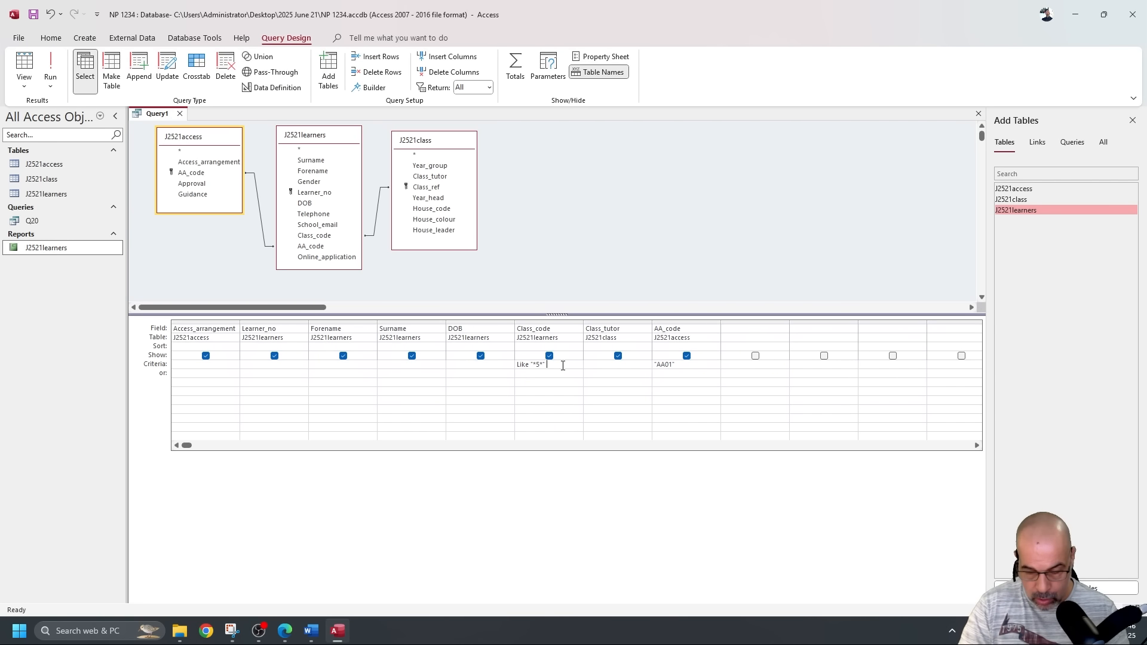
type("R")
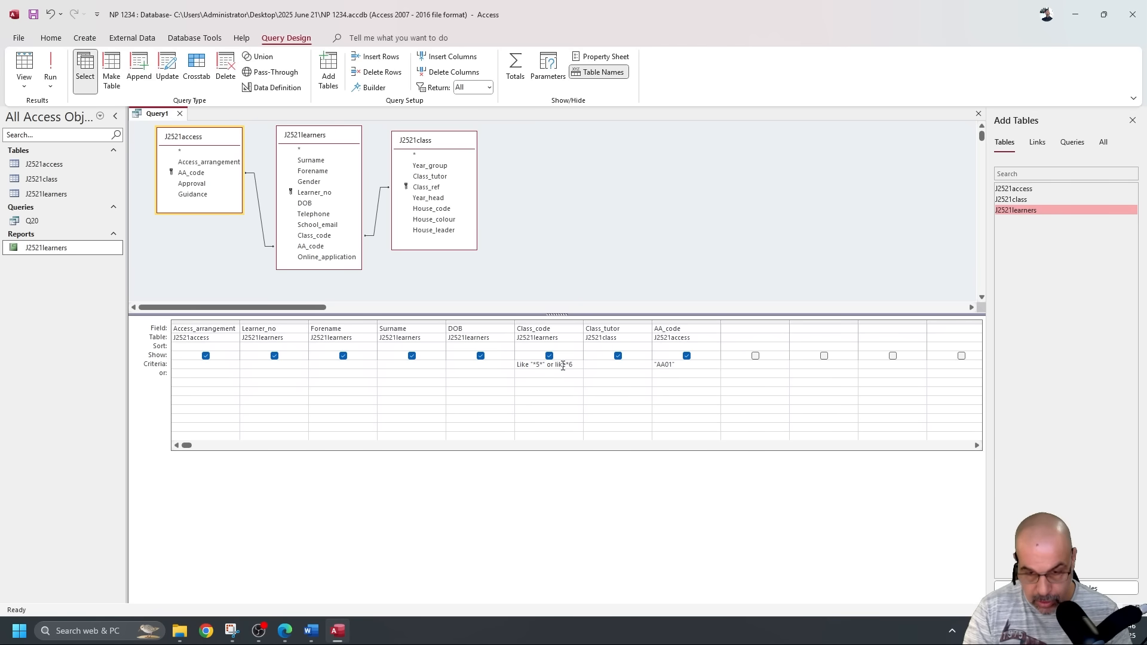
left_click(602, 365)
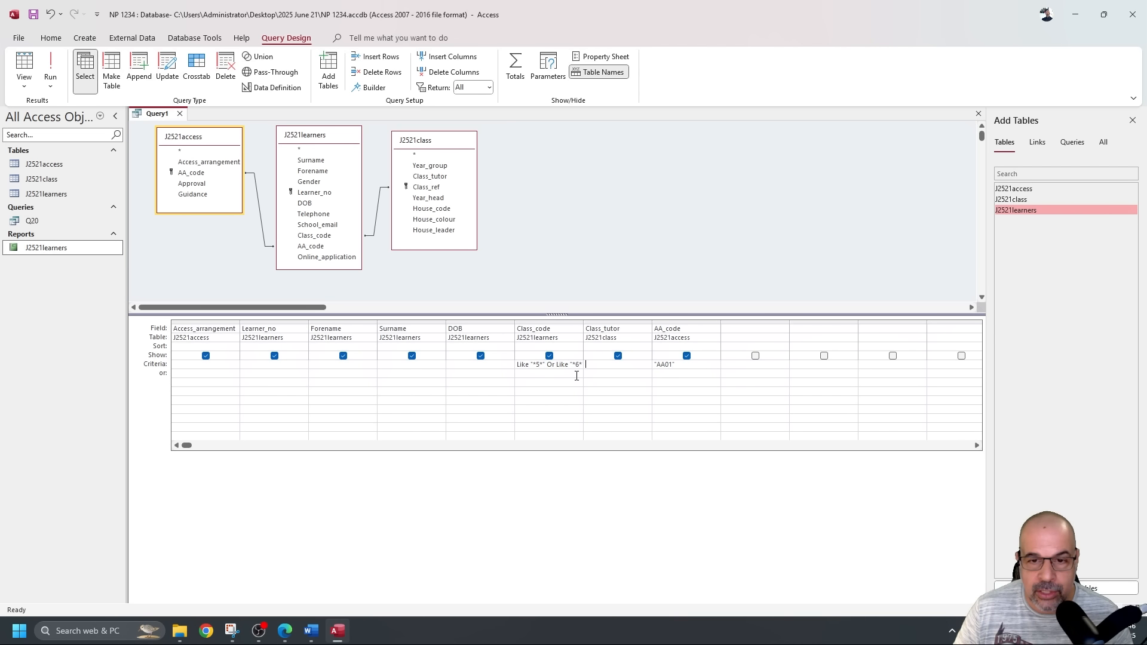
double_click(551, 365)
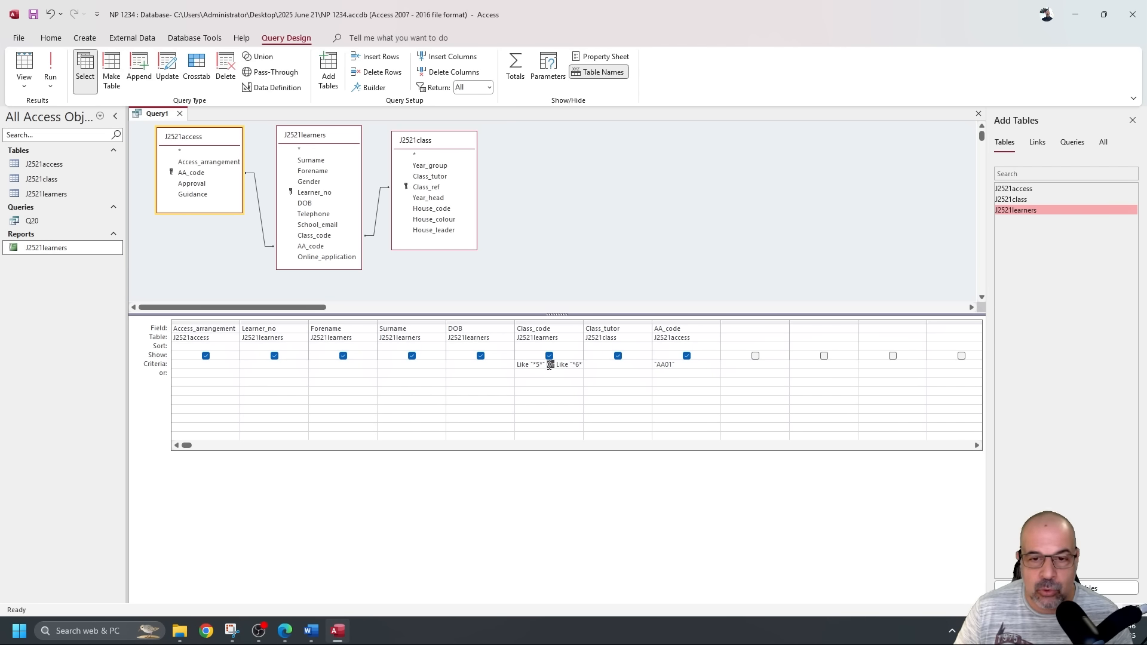
left_click(53, 75)
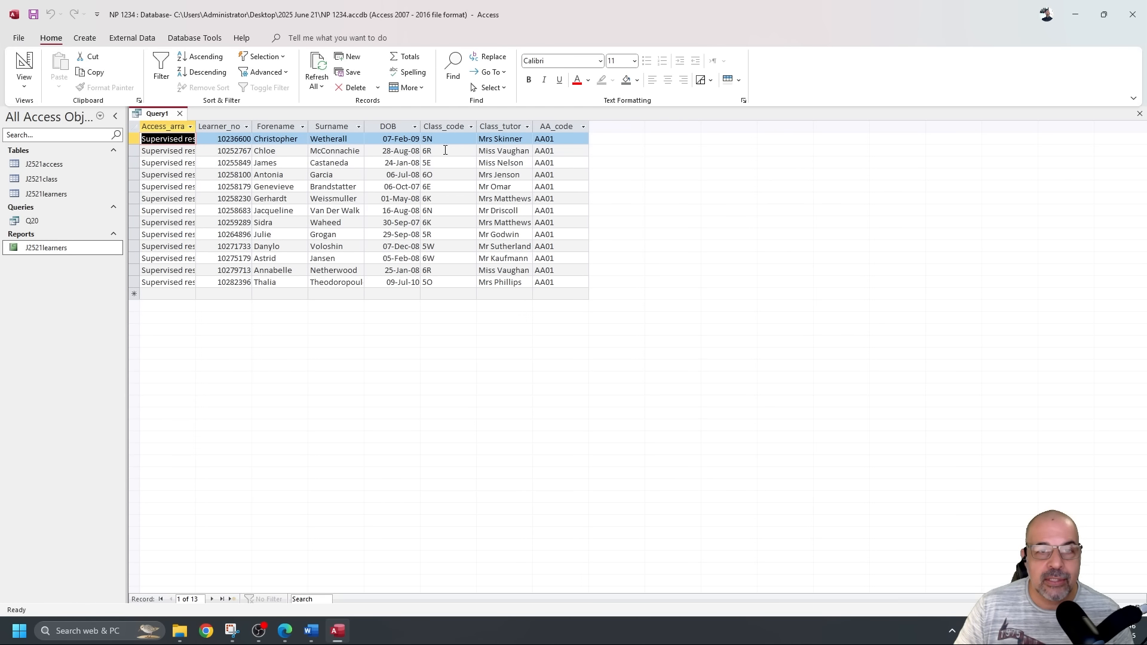
left_click(451, 121)
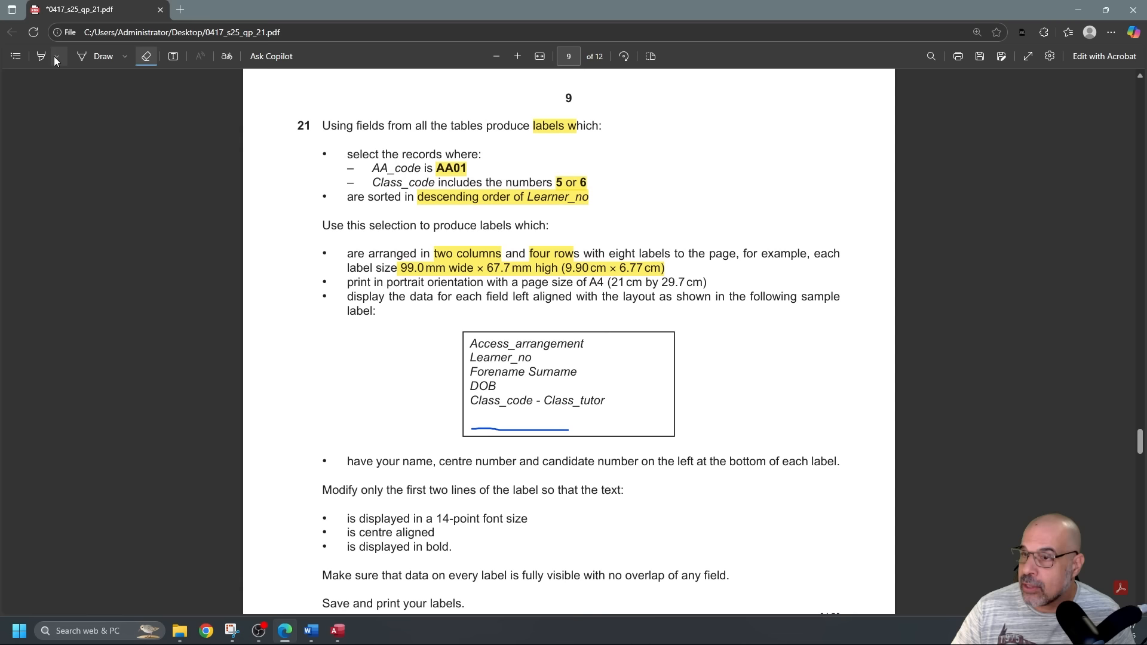
Mark the descending Learner_no sort requirement on the question paper with a blue ink star.
left_click(112, 55)
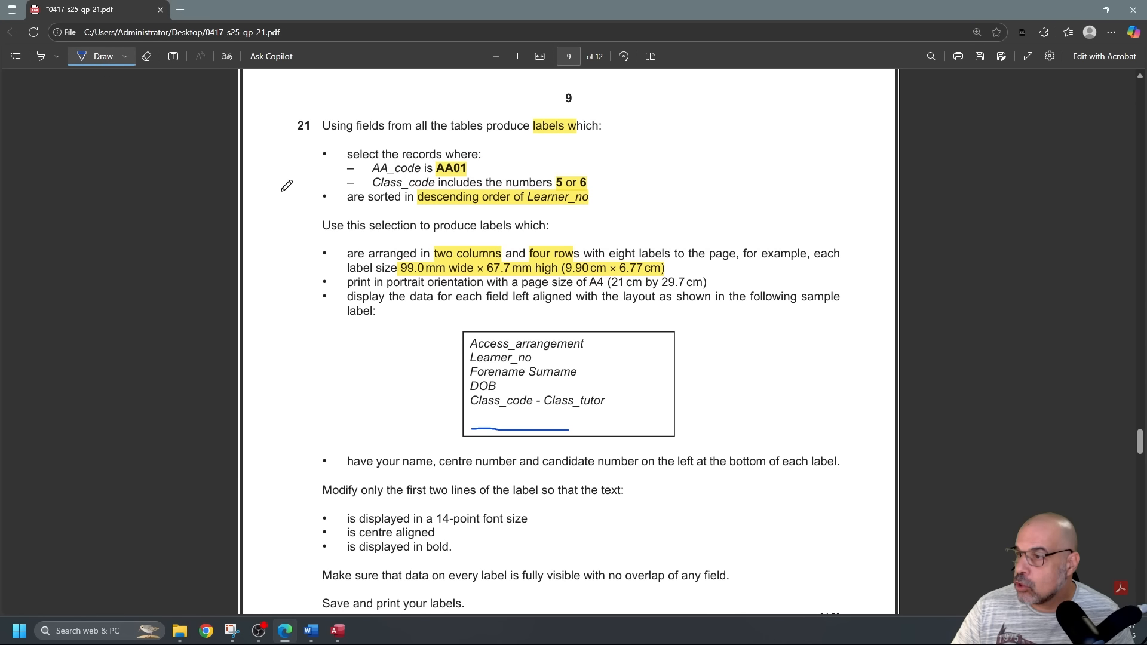
mouse_move(305, 192)
left_mouse_down()
mouse_move(318, 204)
mouse_move(306, 203)
mouse_move(319, 197)
mouse_move(311, 204)
left_mouse_up()
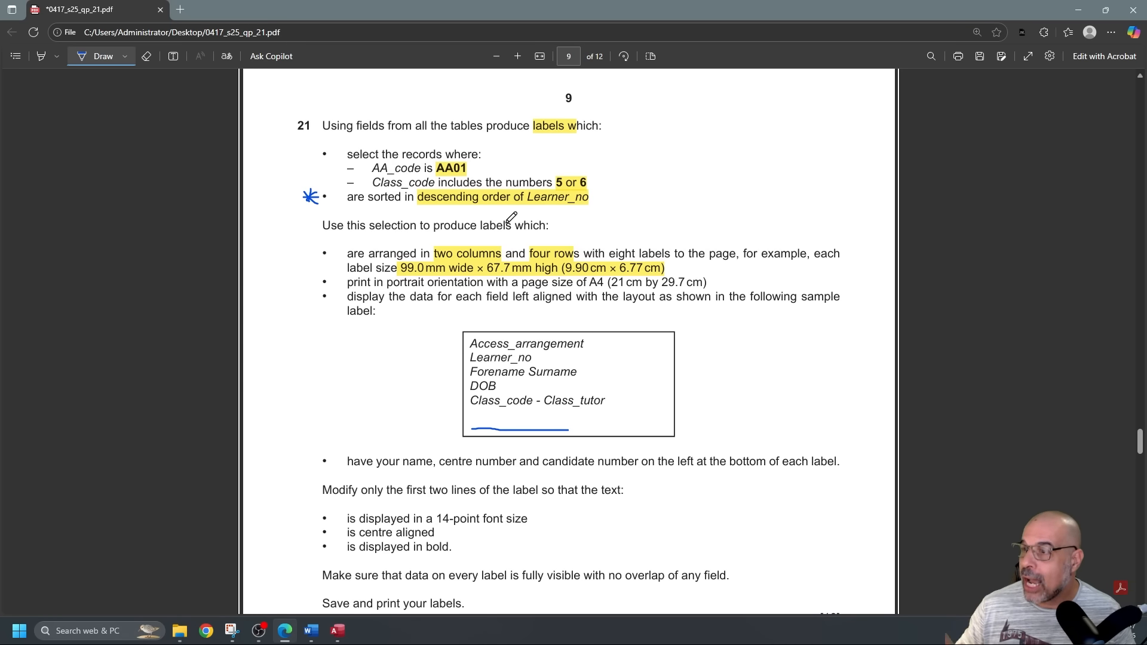
scroll(281, 141, "up", 1)
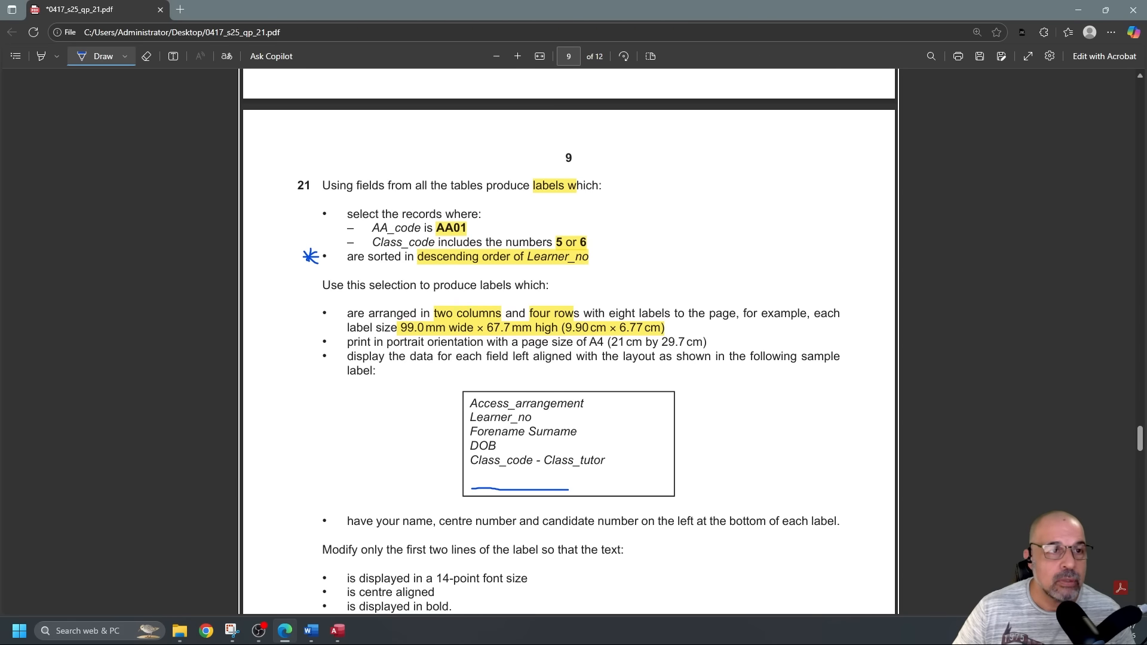
key("alt+Tab")
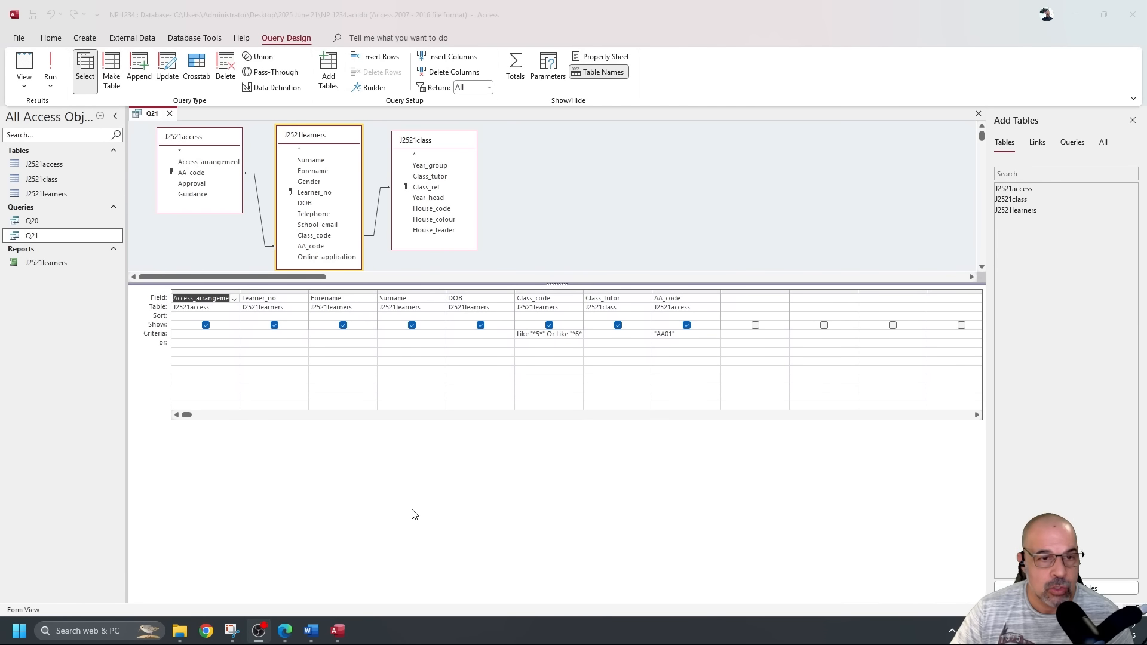
Open and dismiss the Learner_no sort options, then close the Q21 query.
left_click(279, 317)
left_click(302, 317)
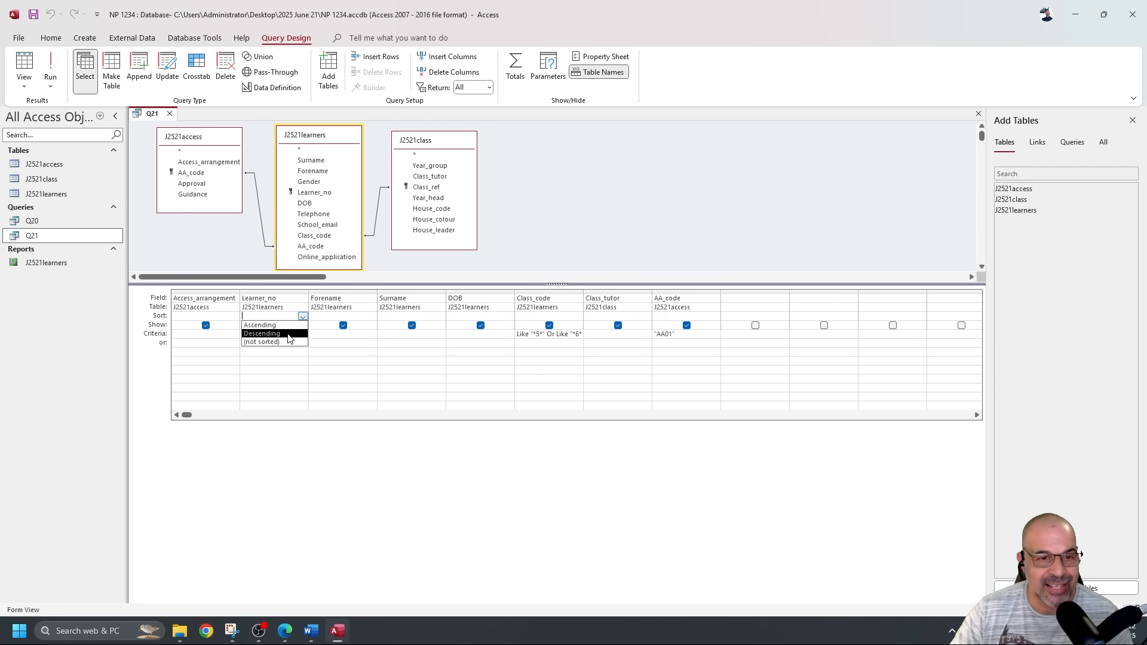
left_click(283, 471)
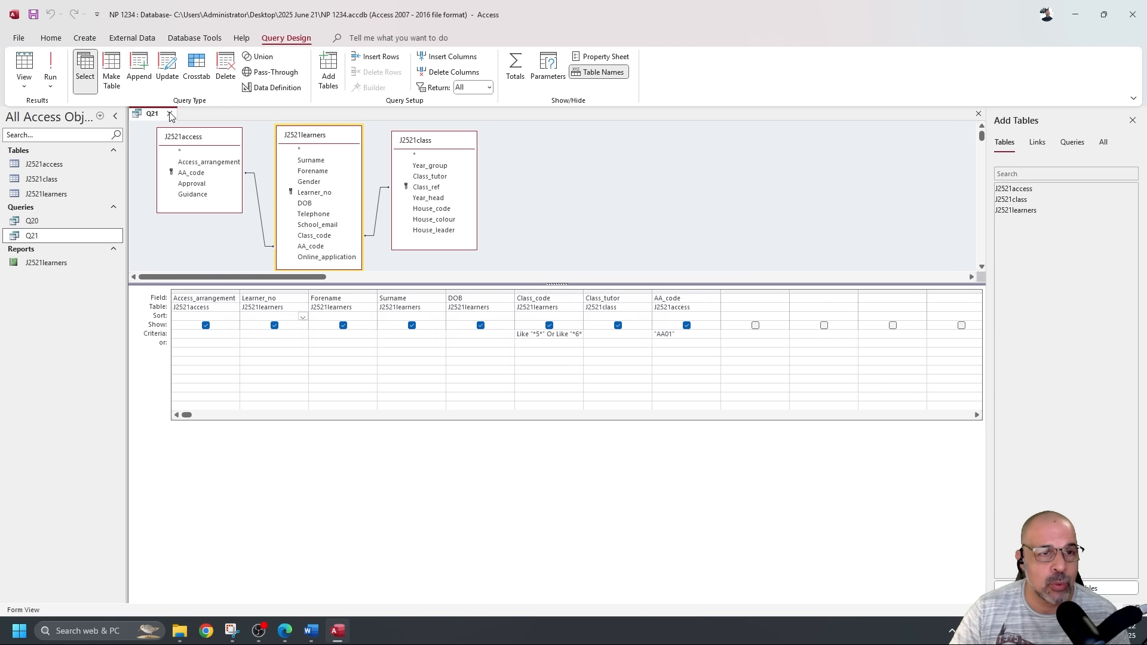
left_click(170, 114)
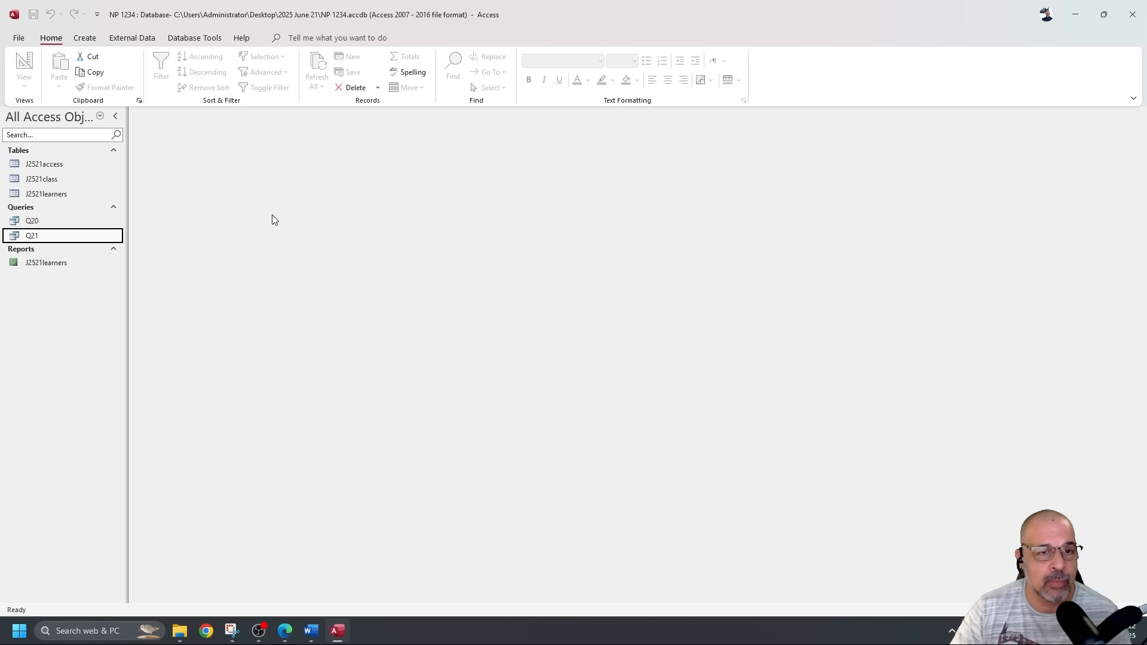
Start the Label Wizard with metric sizes and open the label customisation dialog.
left_click(84, 37)
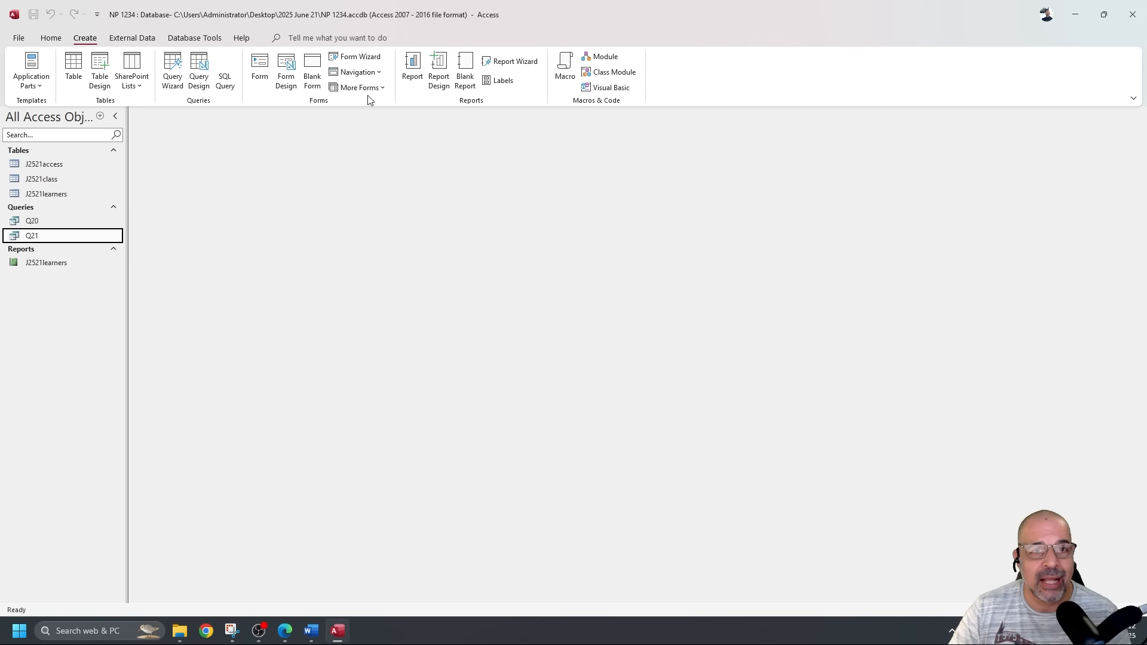
left_click(501, 80)
left_click(561, 260)
scroll(618, 225, "down", 2)
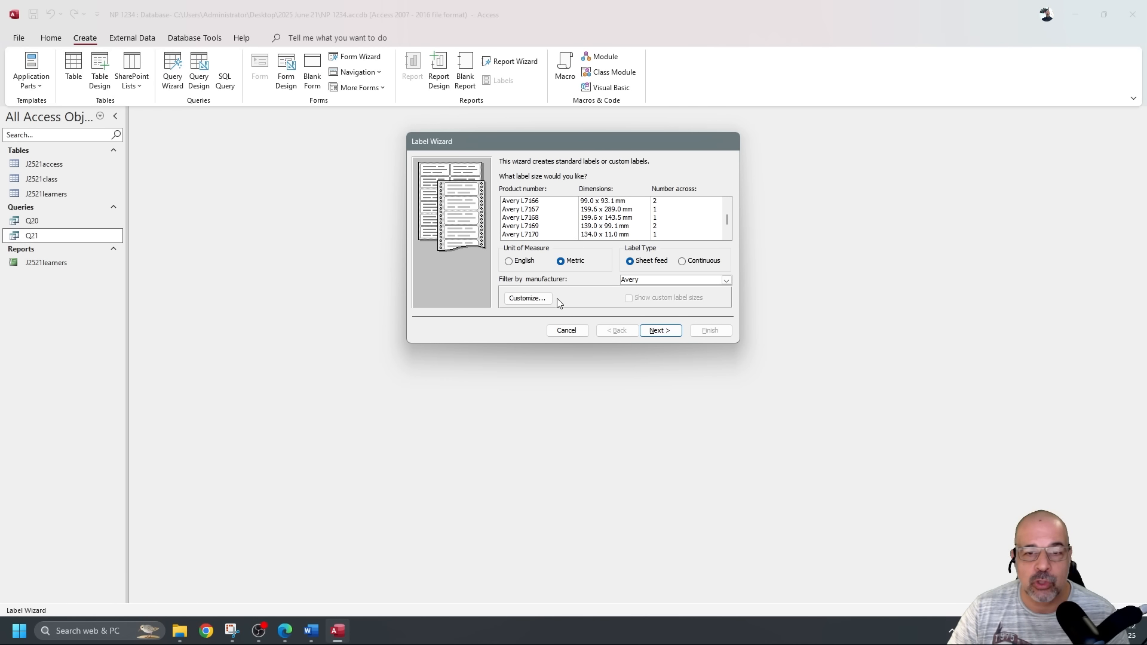
left_click(525, 298)
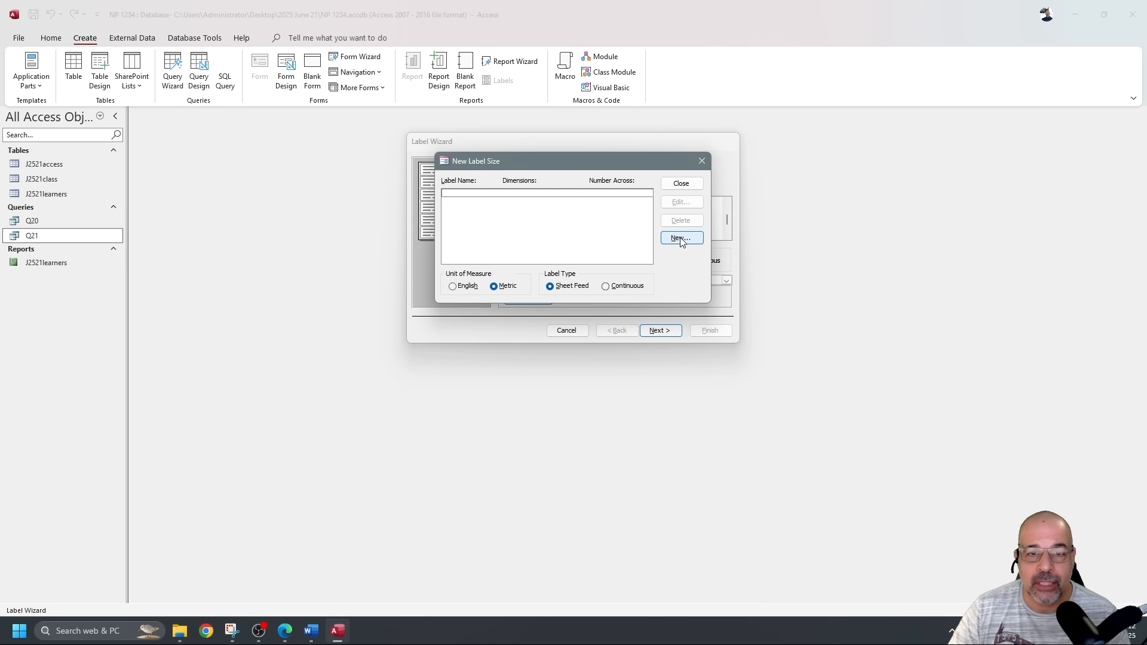
Create a new label named NPCY127 in centimetres and begin setting two labels across.
left_click(681, 239)
type("N")
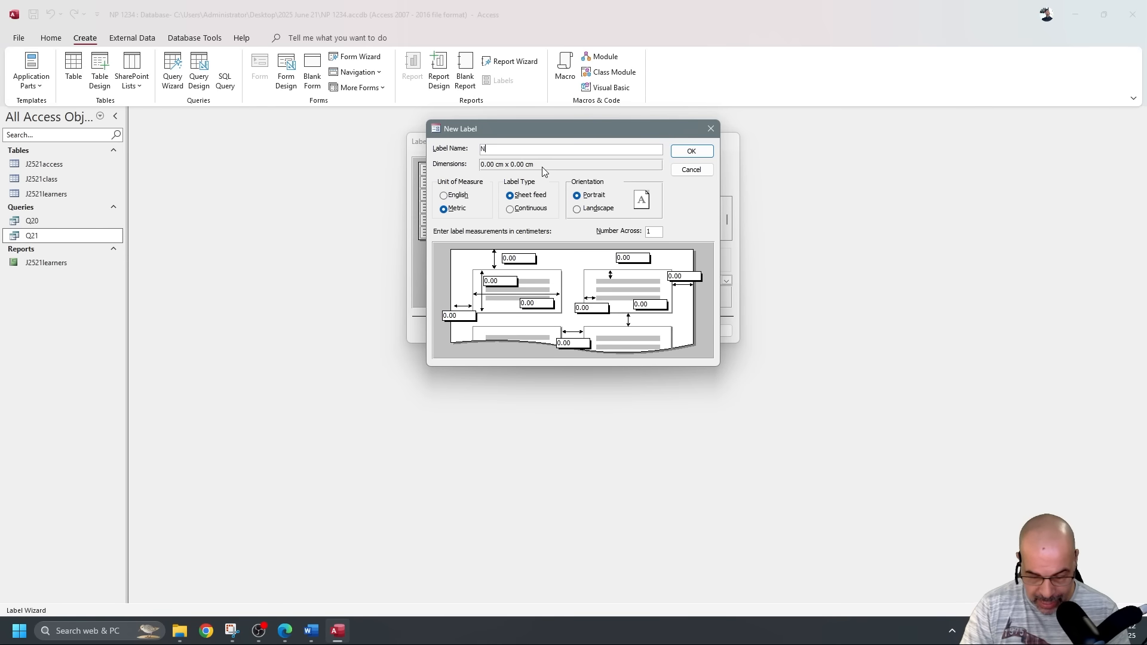
type("PCY127")
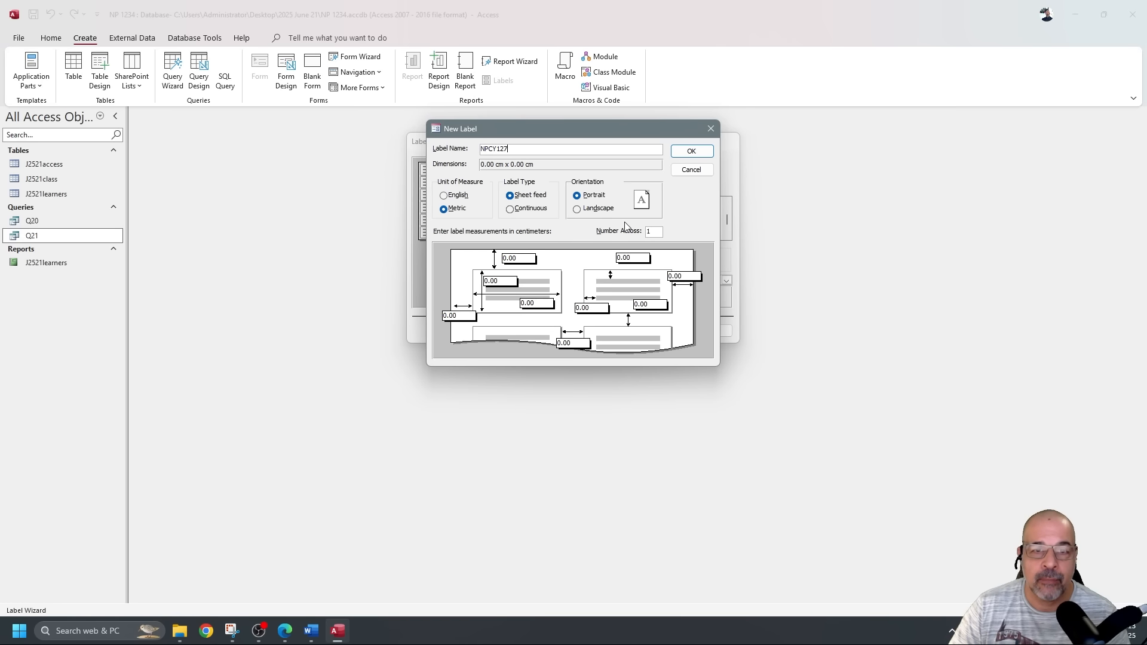
left_click(459, 209)
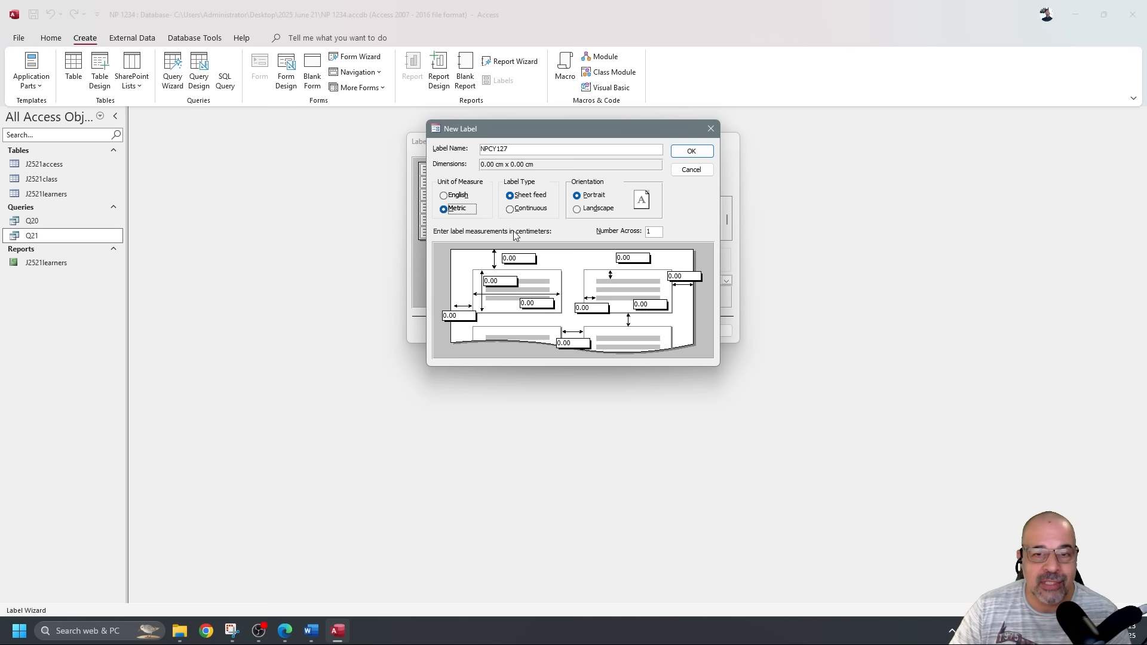
left_click(455, 196)
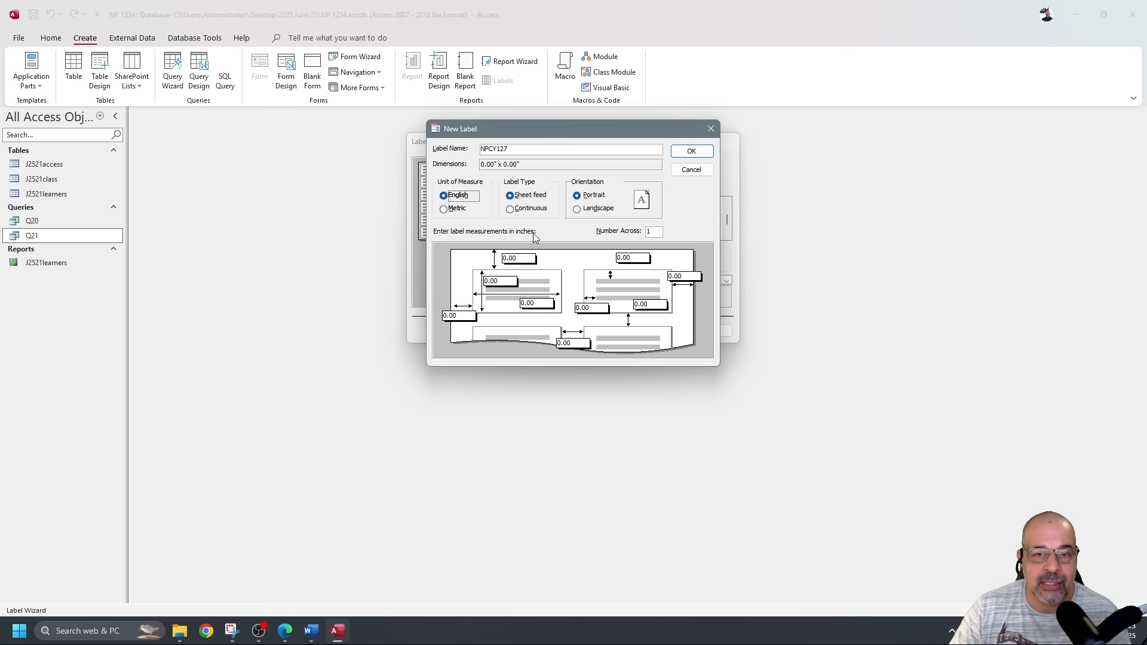
left_click(461, 210)
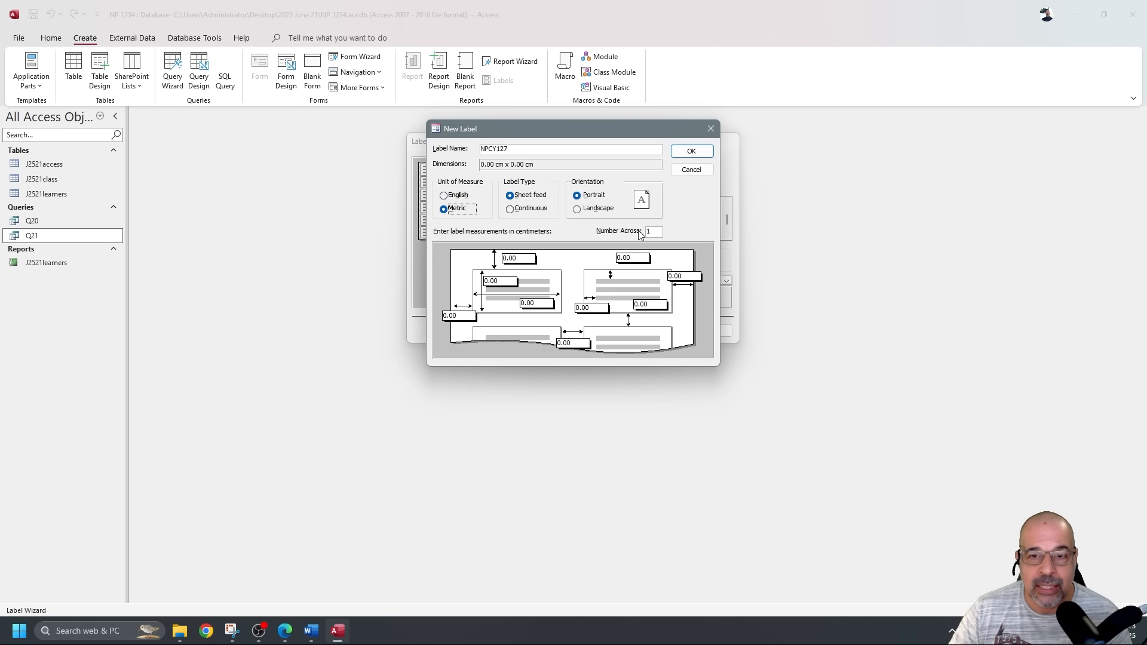
left_click(654, 231)
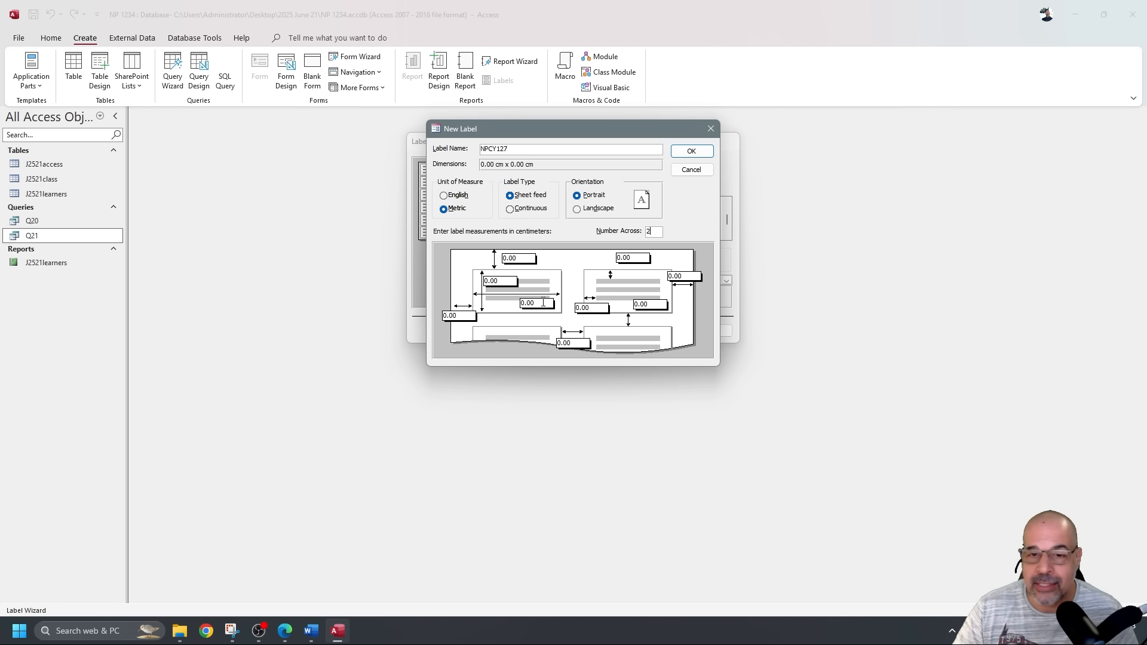
Enter a label width of 9.90 cm and a height of 6.77 cm.
double_click(543, 303)
type("9")
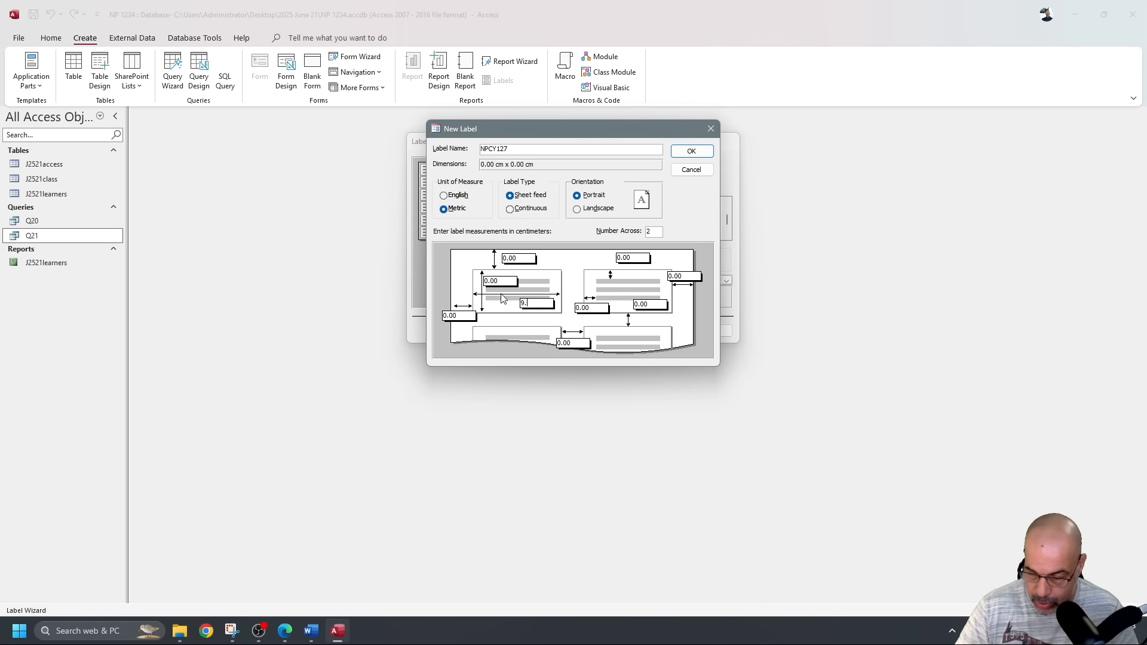
type(".9")
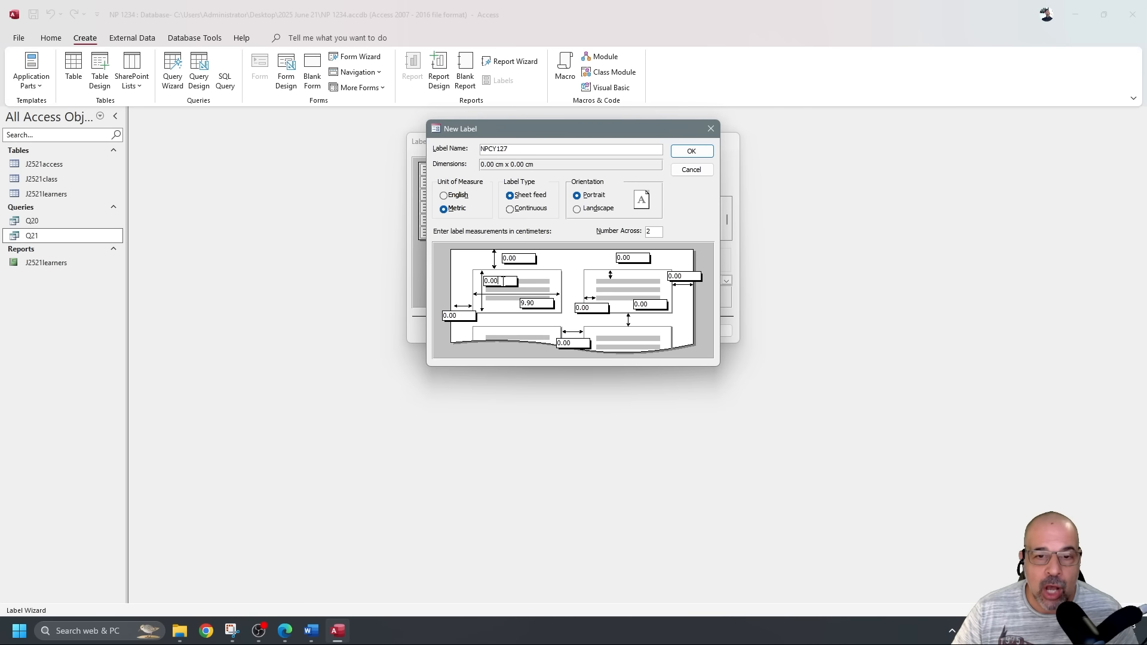
double_click(478, 280)
type("6.77")
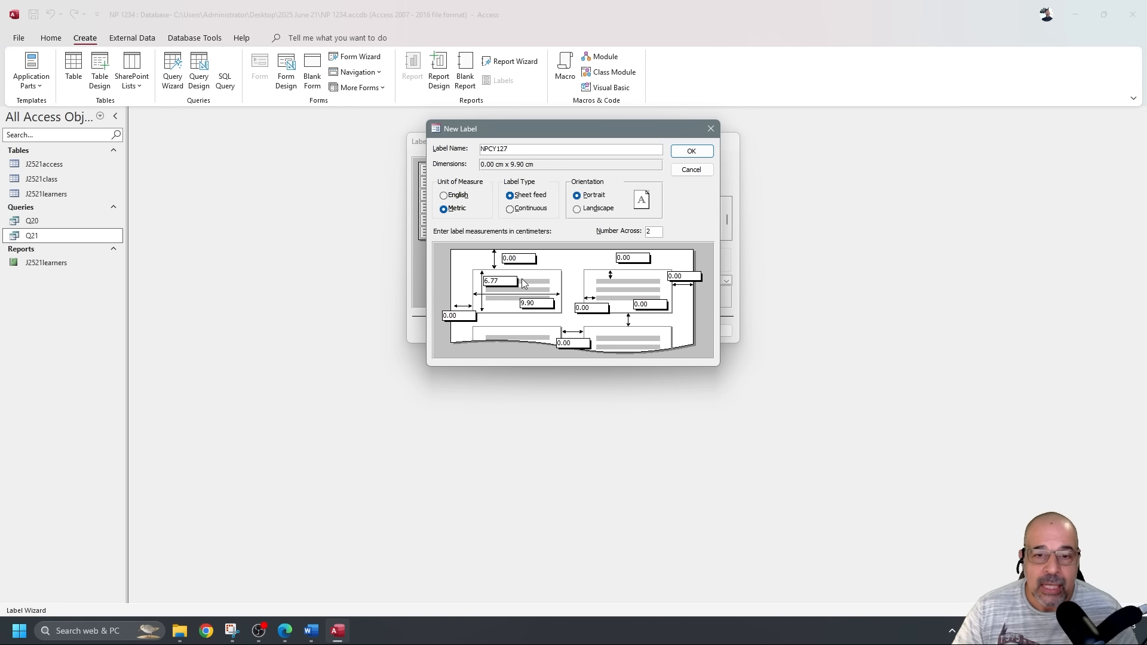
left_click(541, 149)
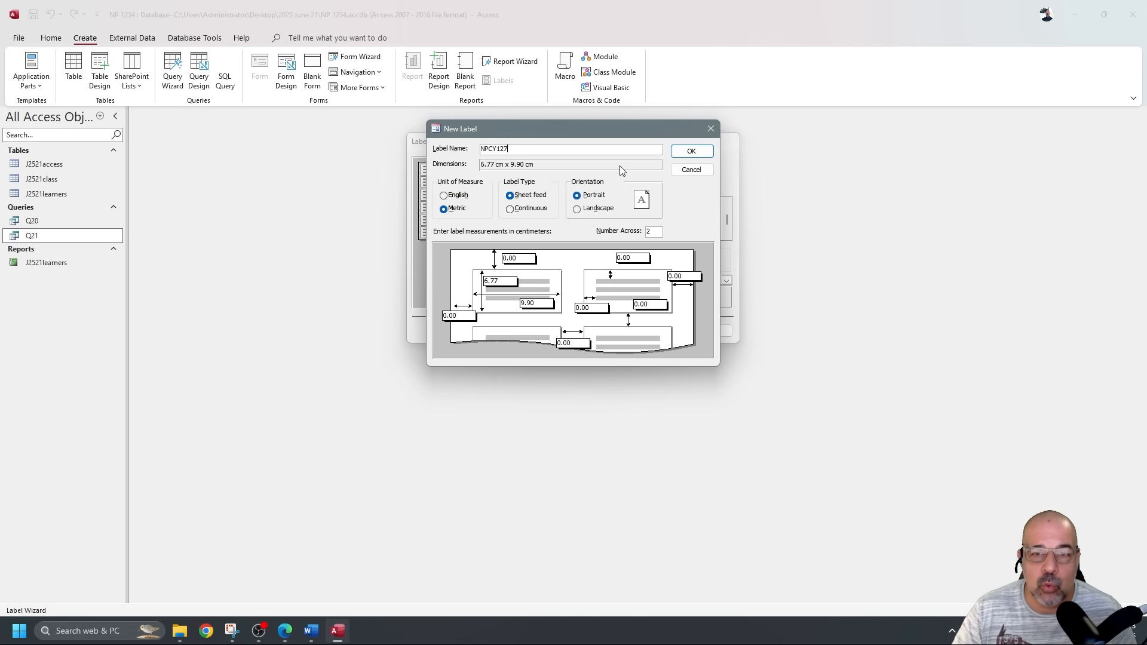
Accept raising the margins to 0.76 cm and save the NPCY127 label size.
left_click(688, 151)
left_click_drag(588, 260, 556, 318)
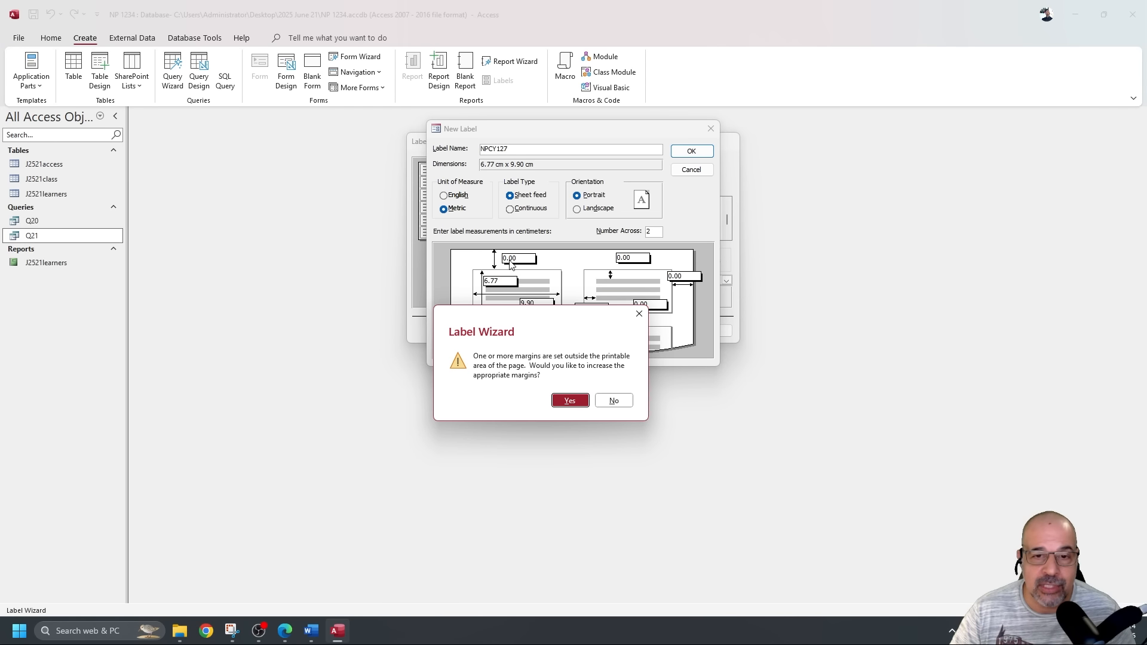
left_click(570, 402)
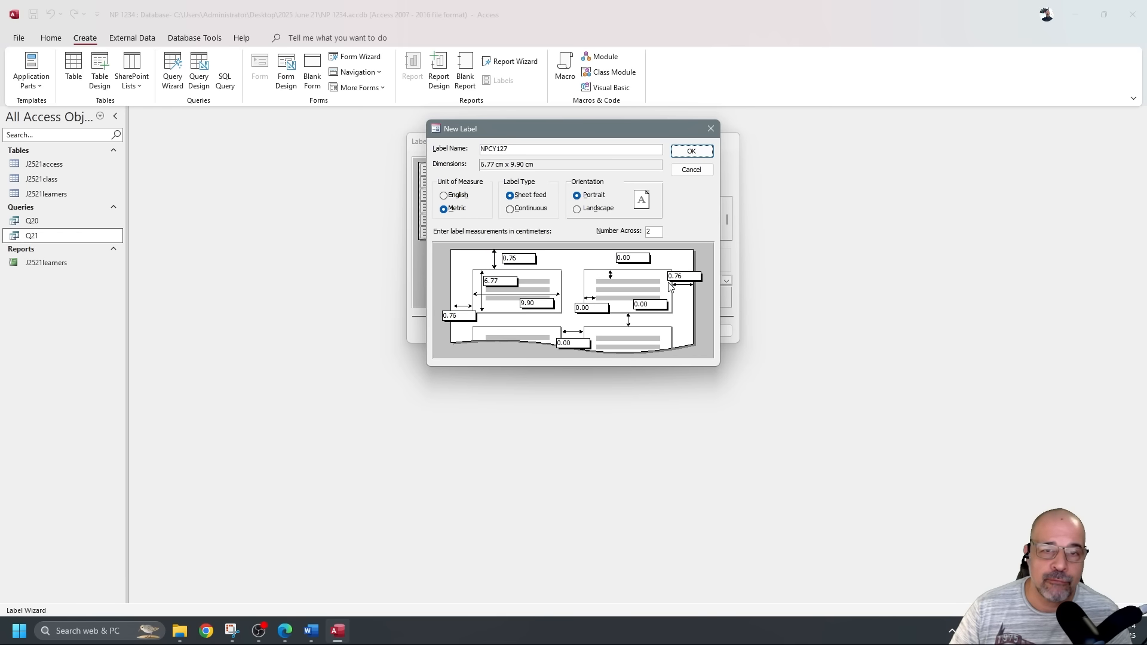
left_click(692, 150)
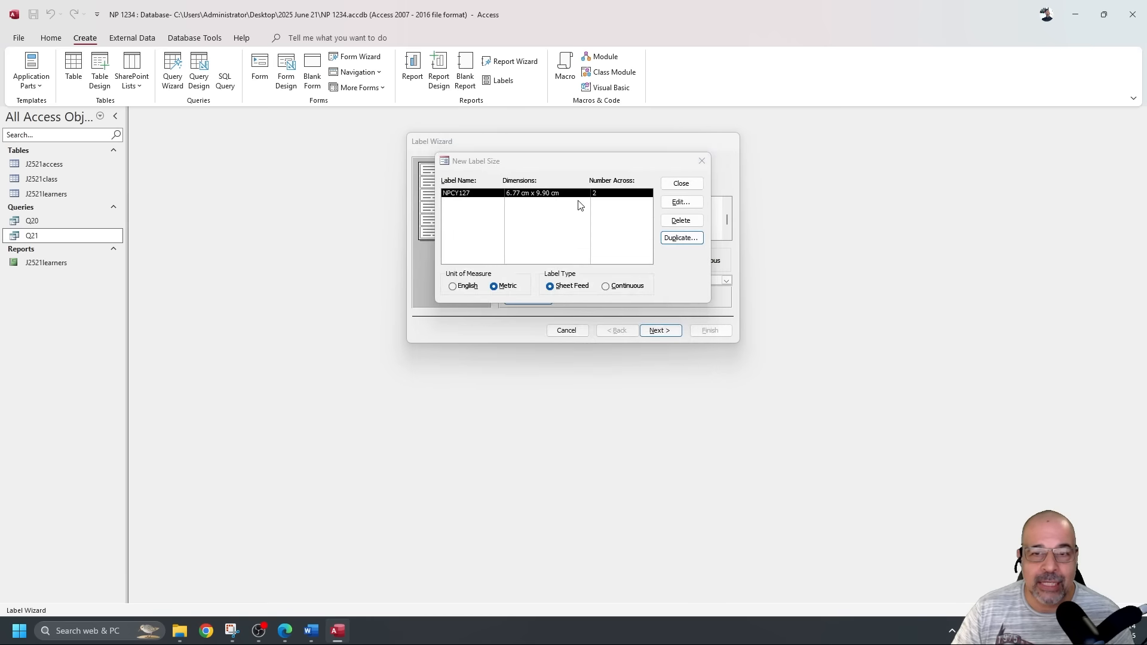
Choose the custom NPCY127 label size, keep the default font, then view the question paper full screen.
left_click(687, 183)
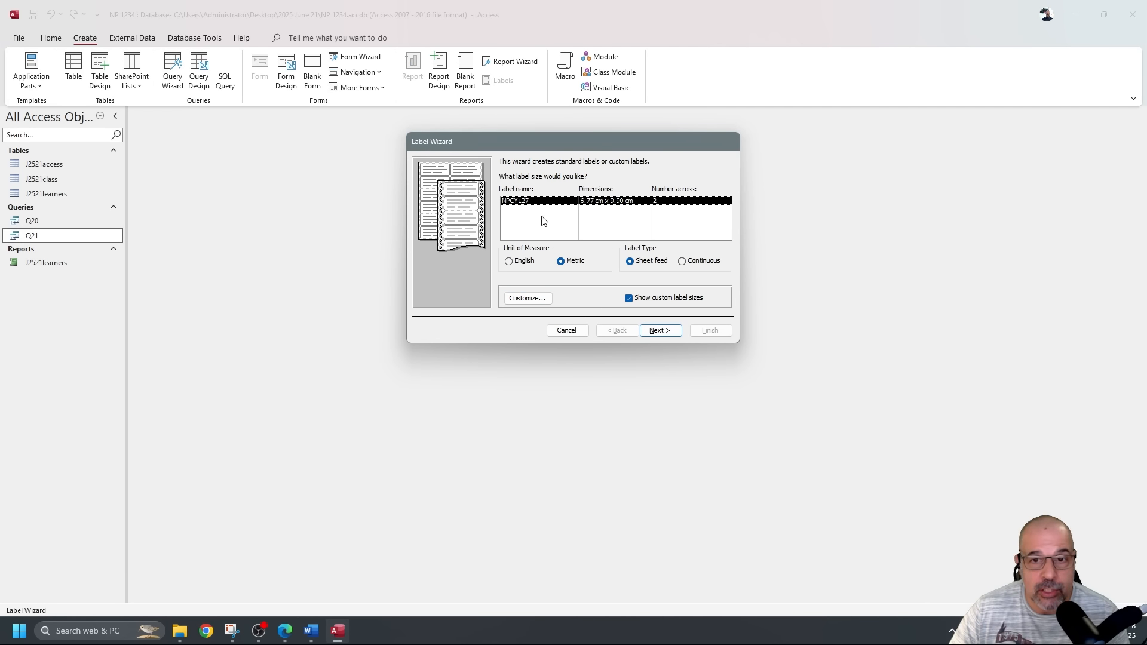
left_click(629, 298)
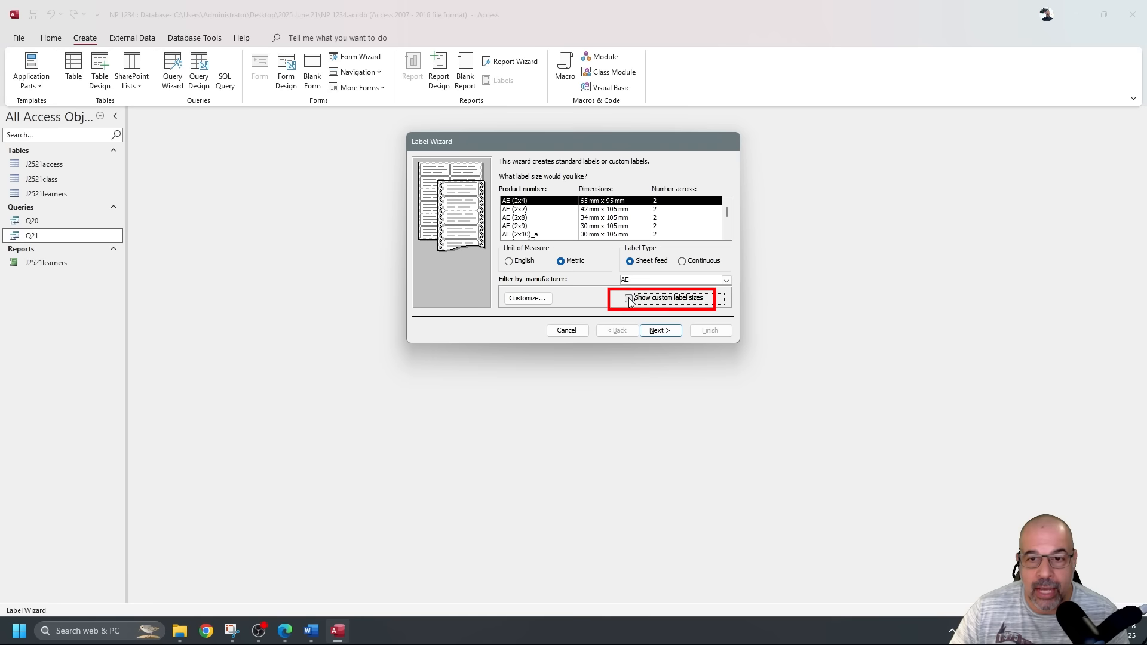
scroll(563, 233, "down", 2)
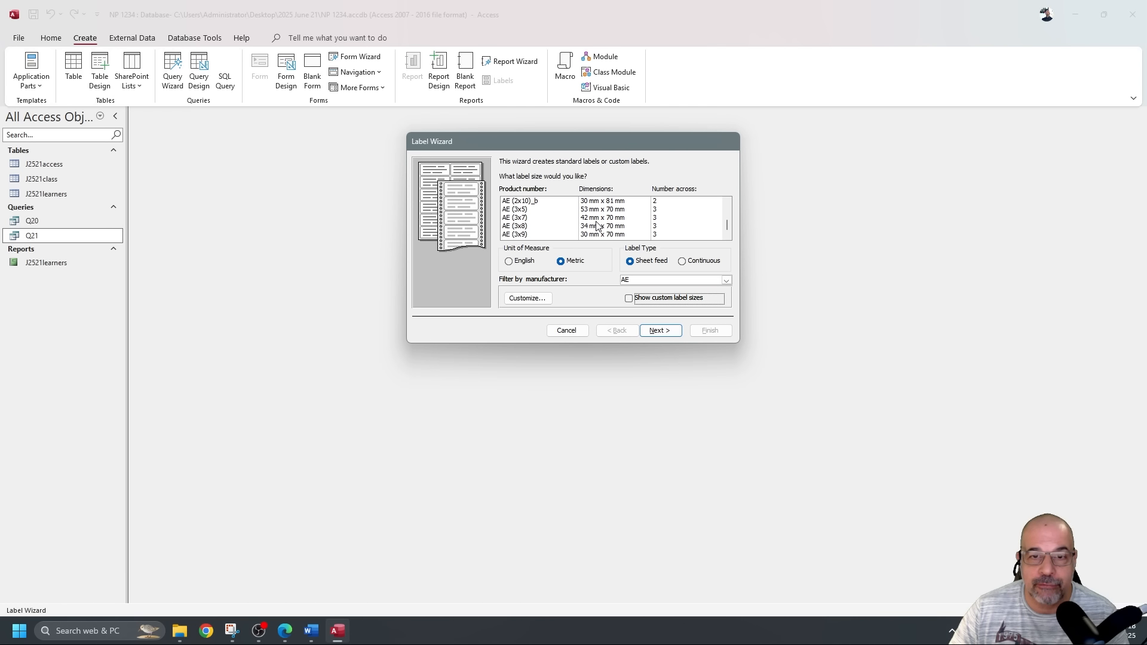
scroll(596, 223, "up", 2)
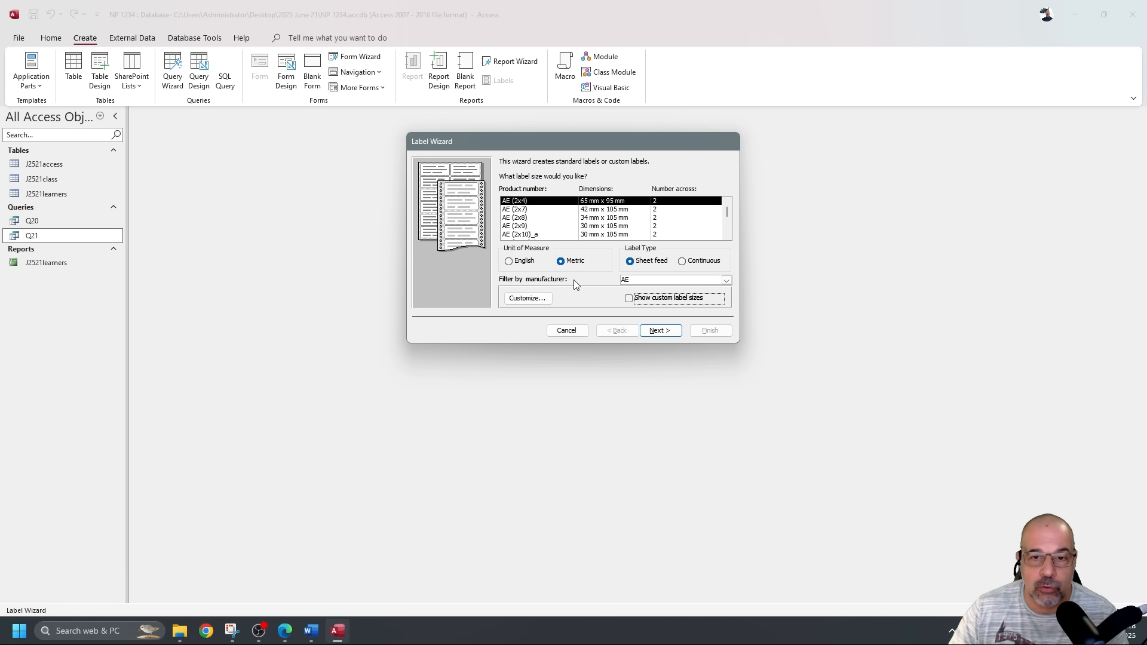
left_click(629, 298)
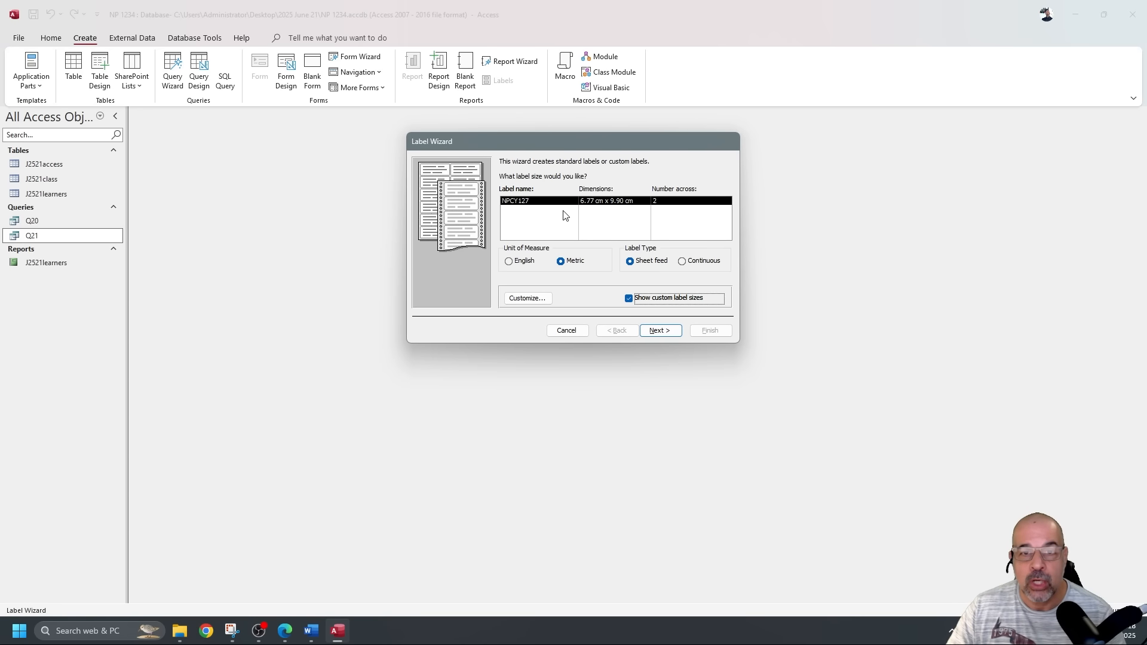
left_click(660, 330)
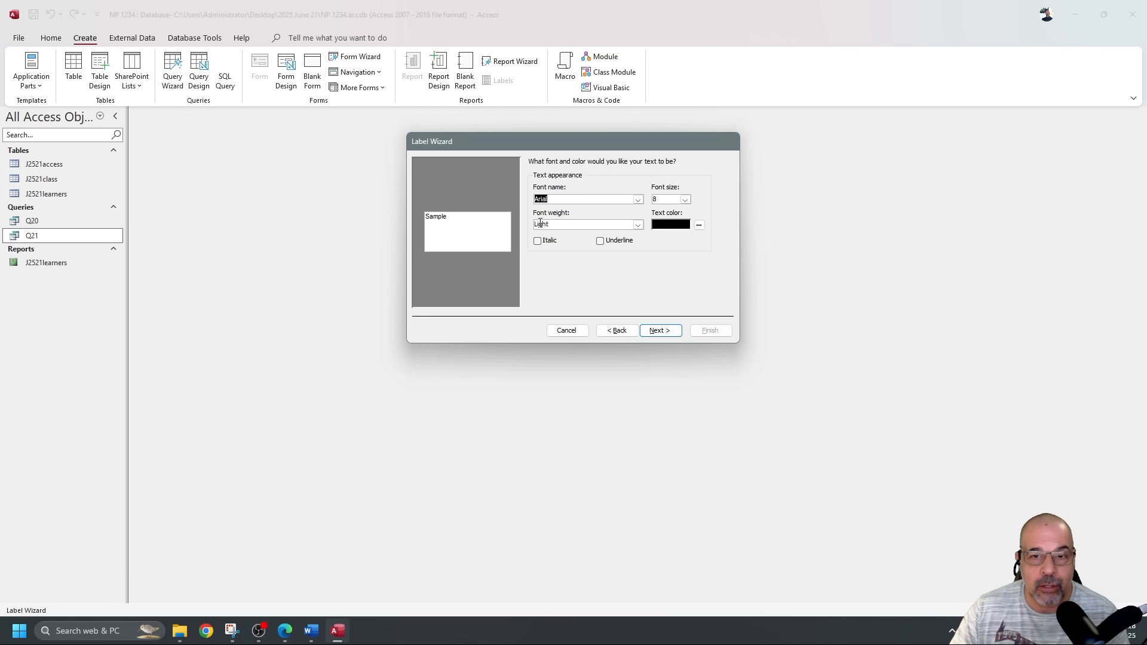
left_click(660, 330)
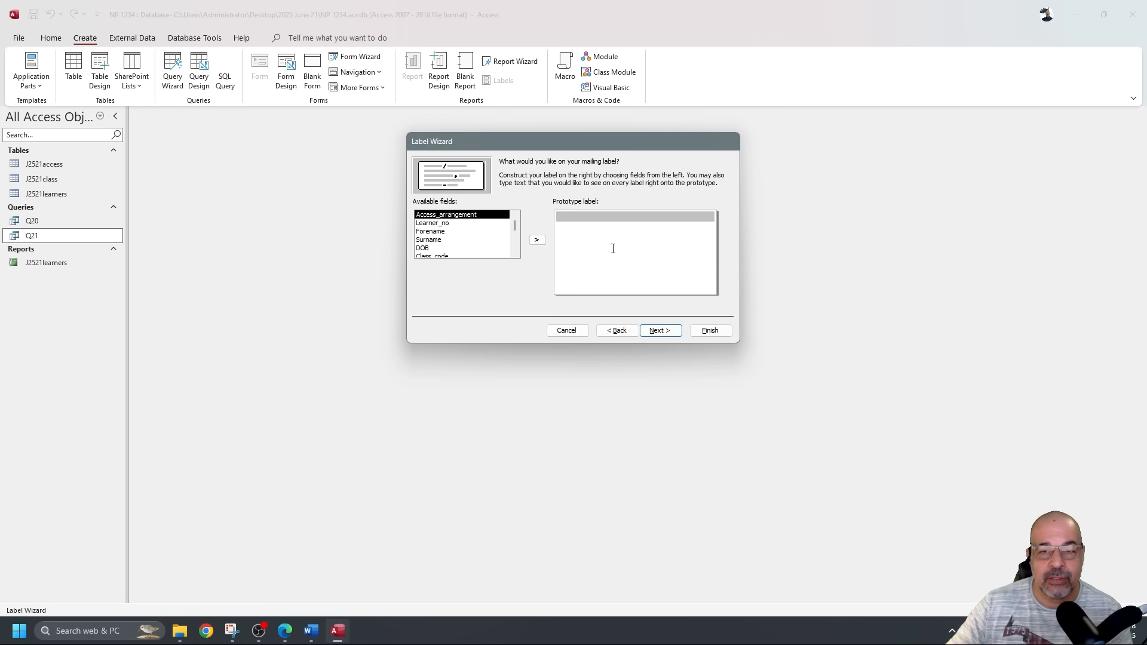
left_click(1146, 353)
key("super+shift+Right")
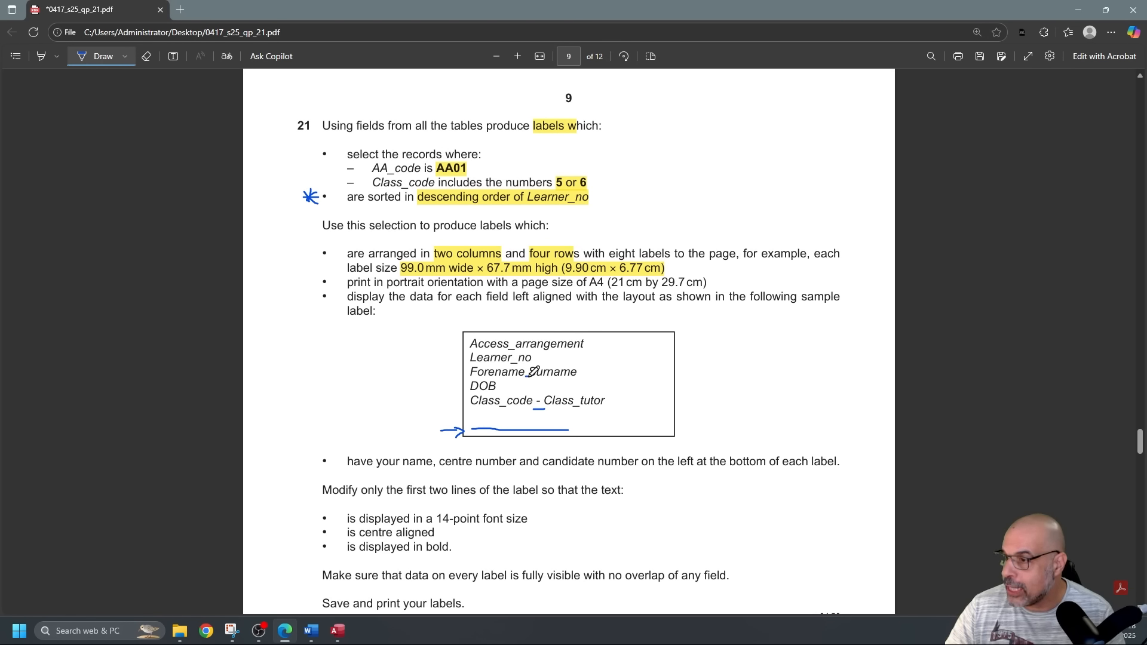
Ink a mark between Forename and Surname on the PDF sample label, then return to Access.
left_click_drag(528, 380, 528, 375)
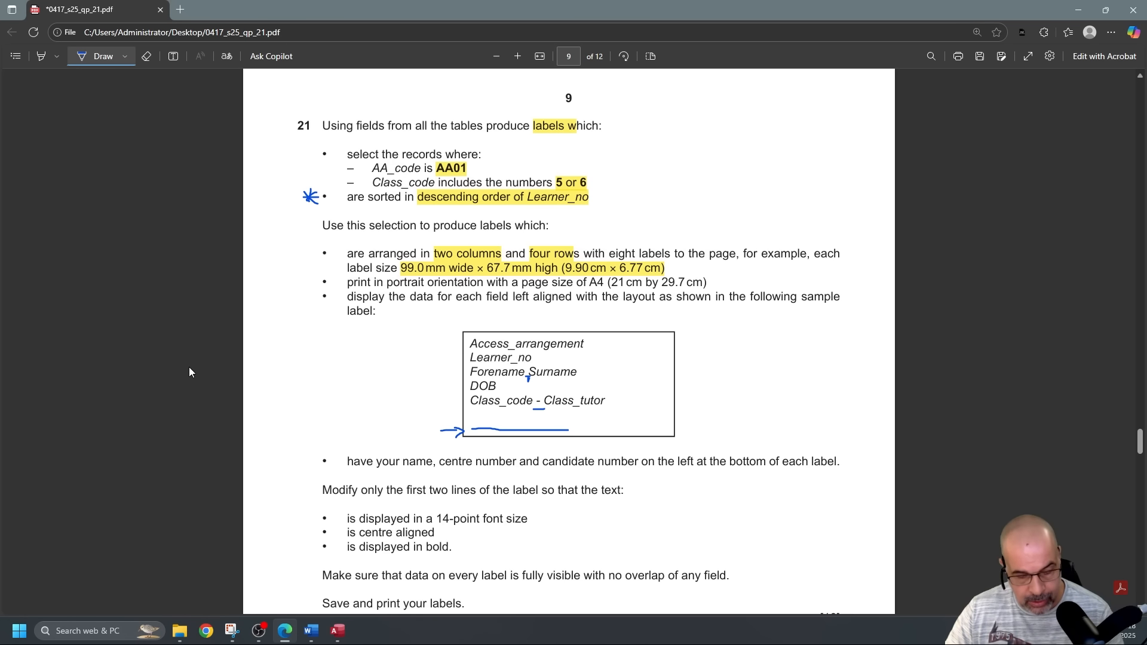
key("alt+Tab")
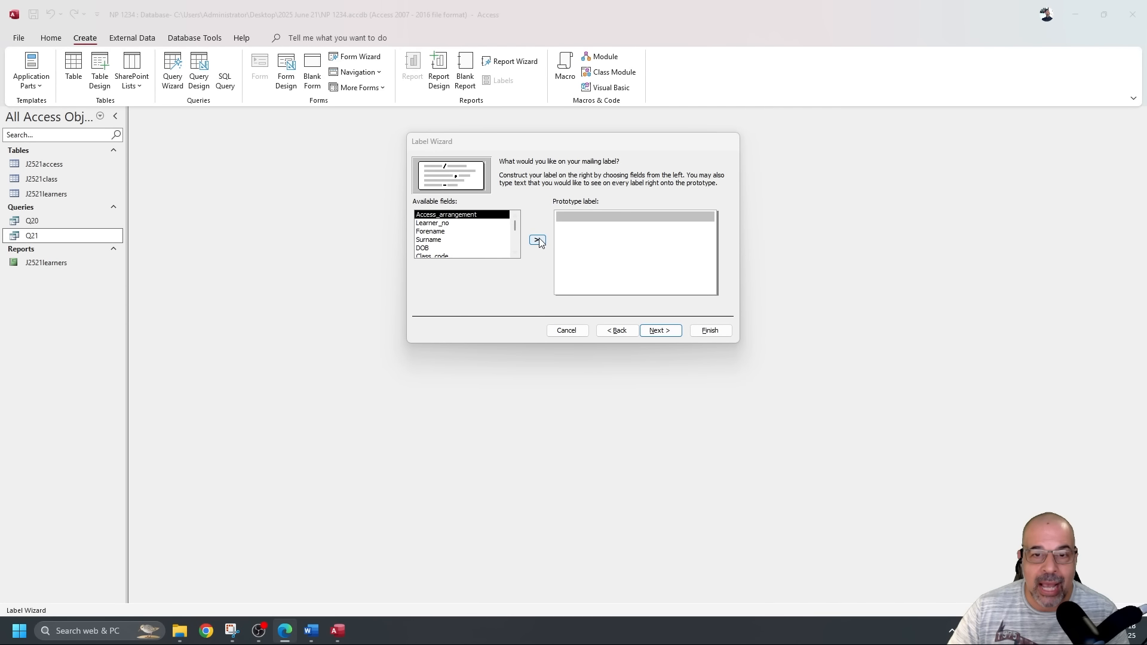
Add Access_arrangement, Learner_no, Forename Surname and DOB as the first four prototype label lines.
left_click(537, 241)
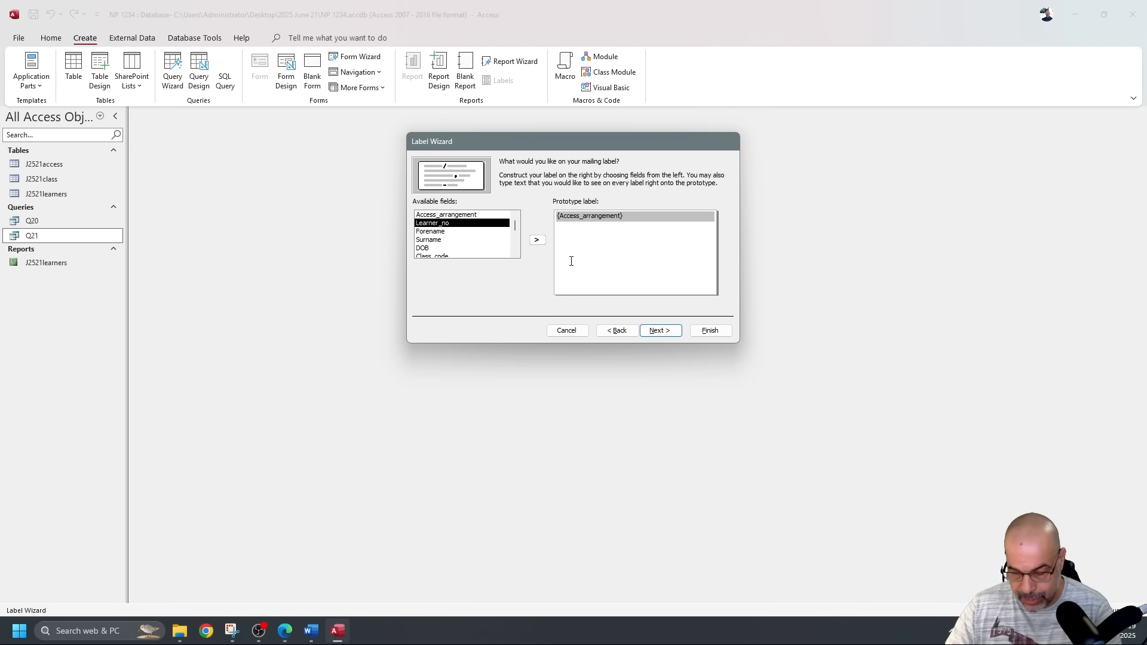
key("Return")
left_click(538, 240)
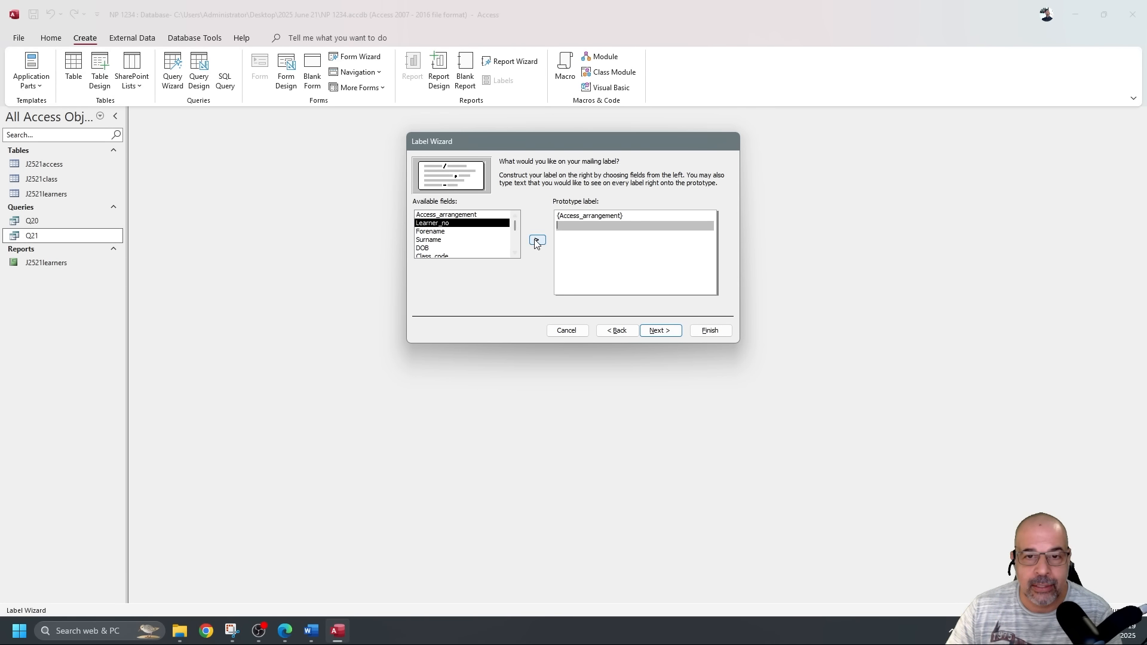
key("Return")
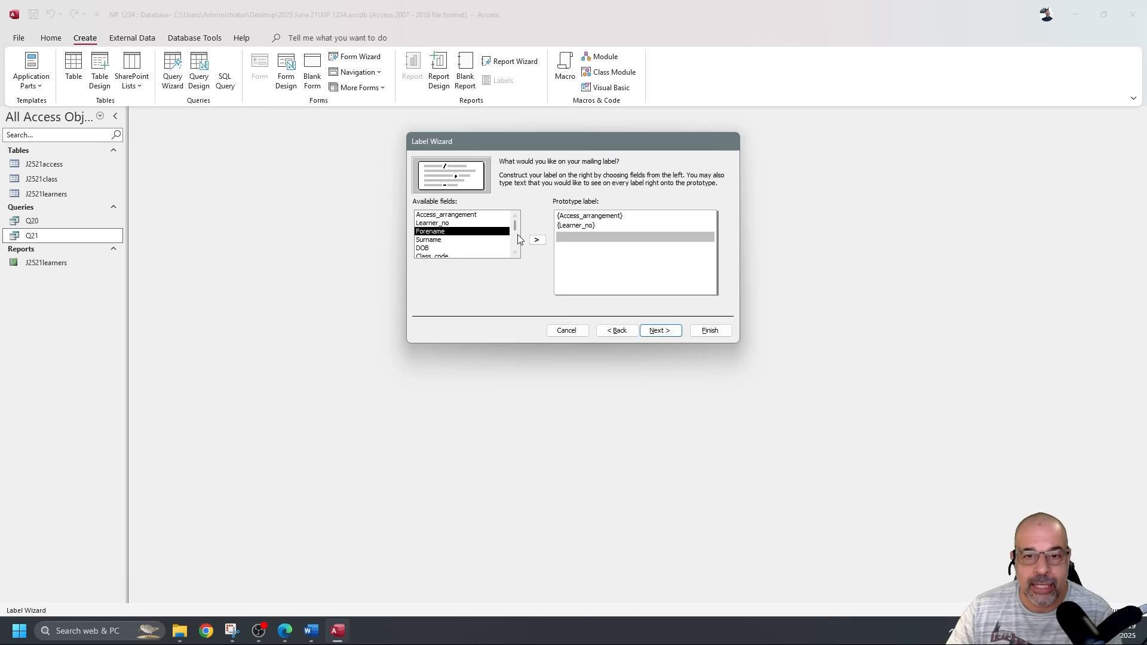
left_click(537, 240)
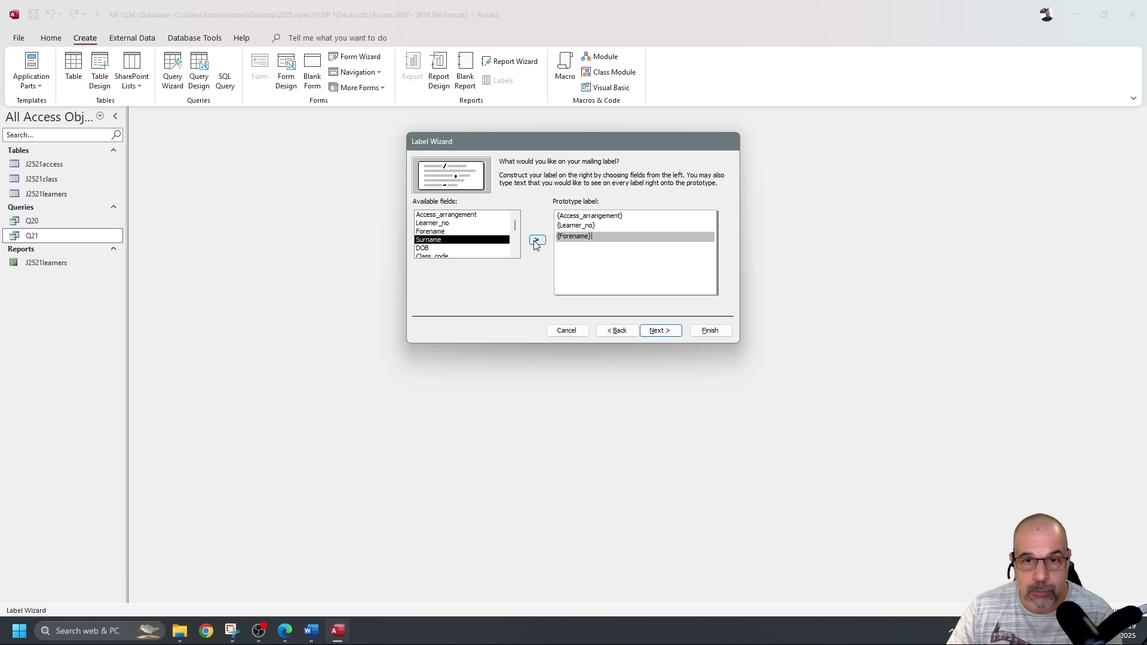
left_click(538, 240)
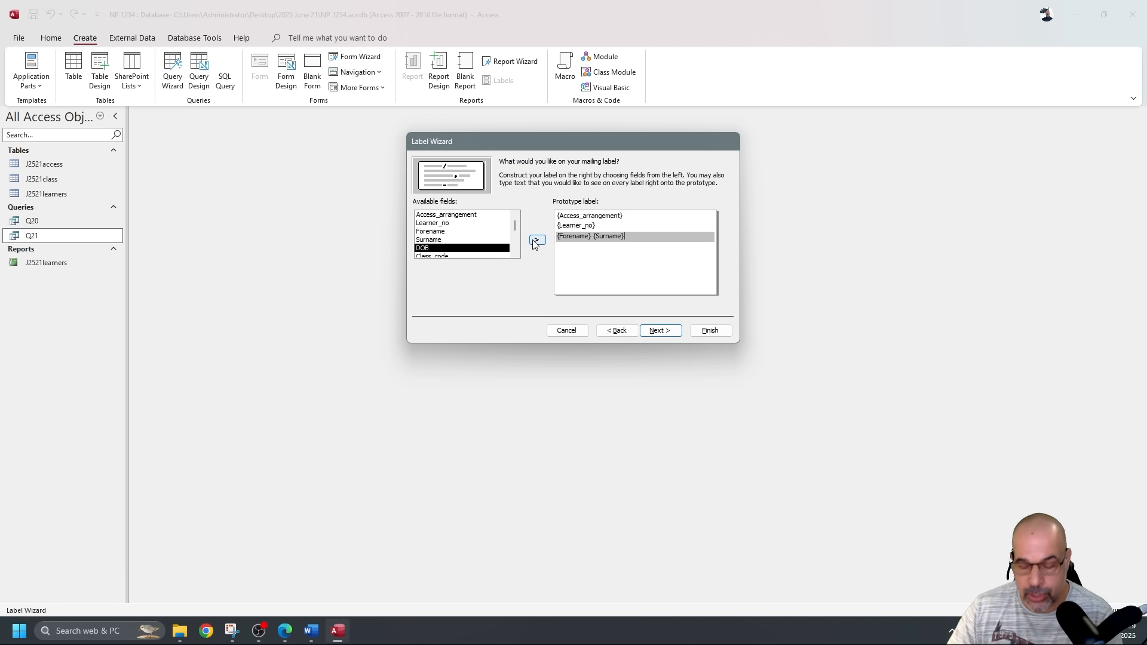
key("Return")
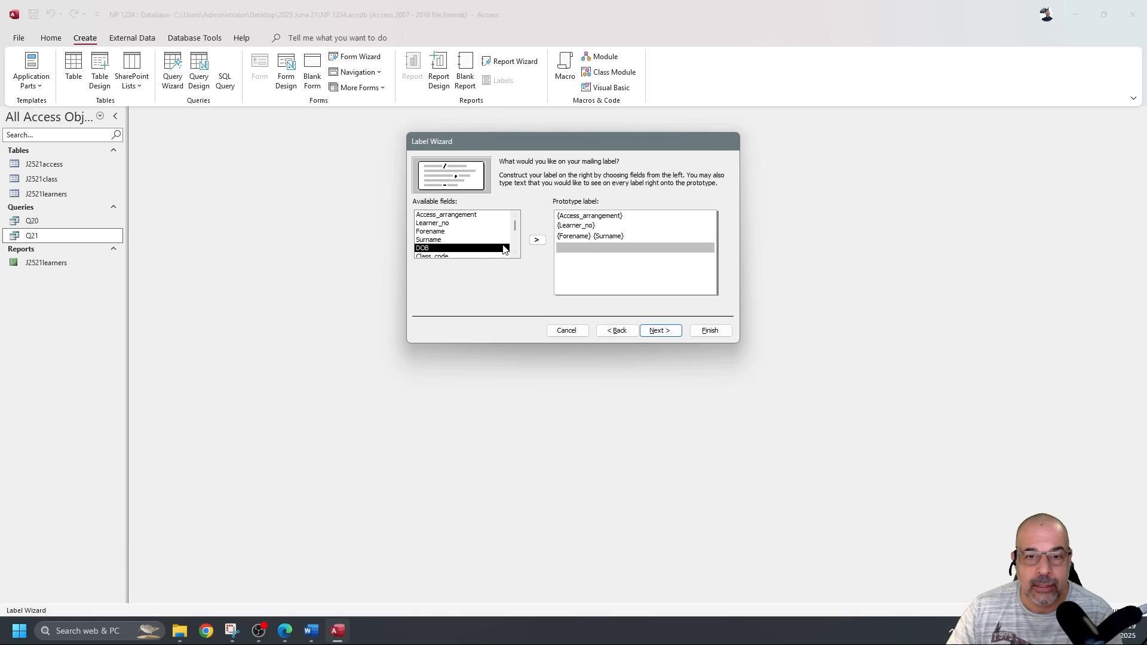
left_click(537, 243)
Add Class_code - Class_tutor as the fifth label line and continue to the sort step.
left_click(565, 258)
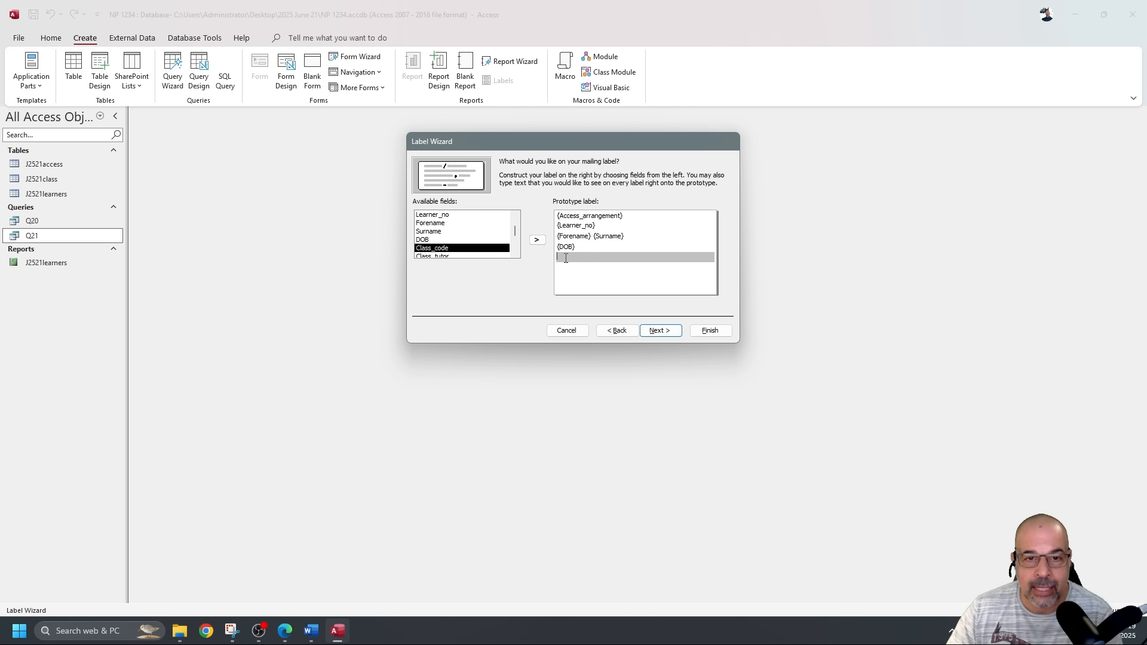
left_click(537, 242)
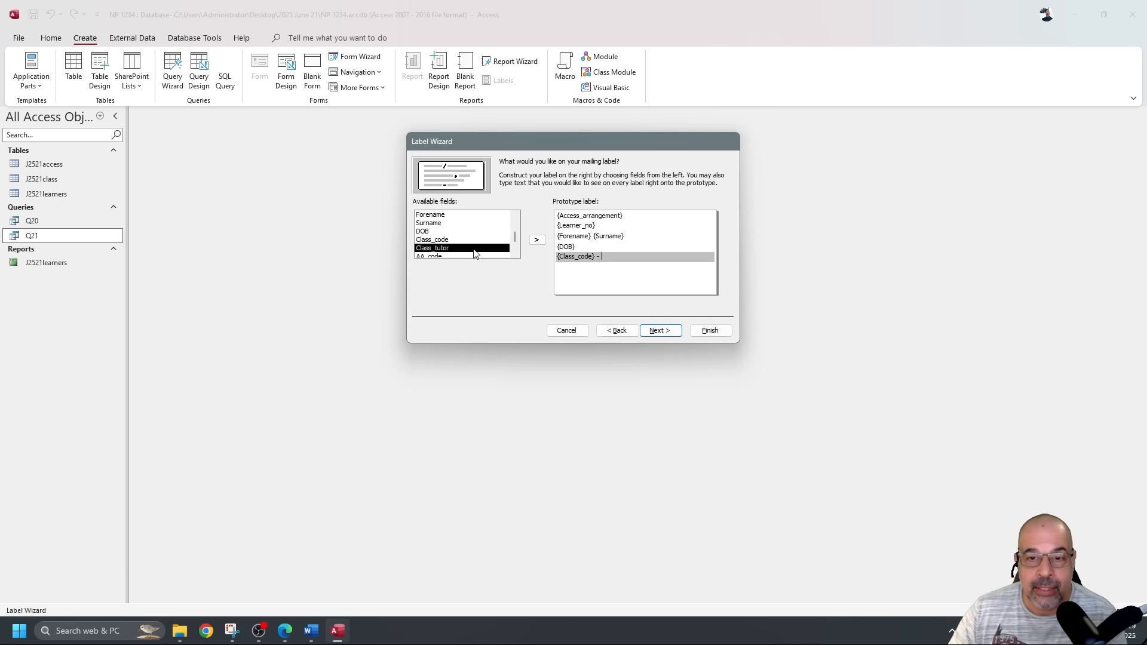
left_click(538, 239)
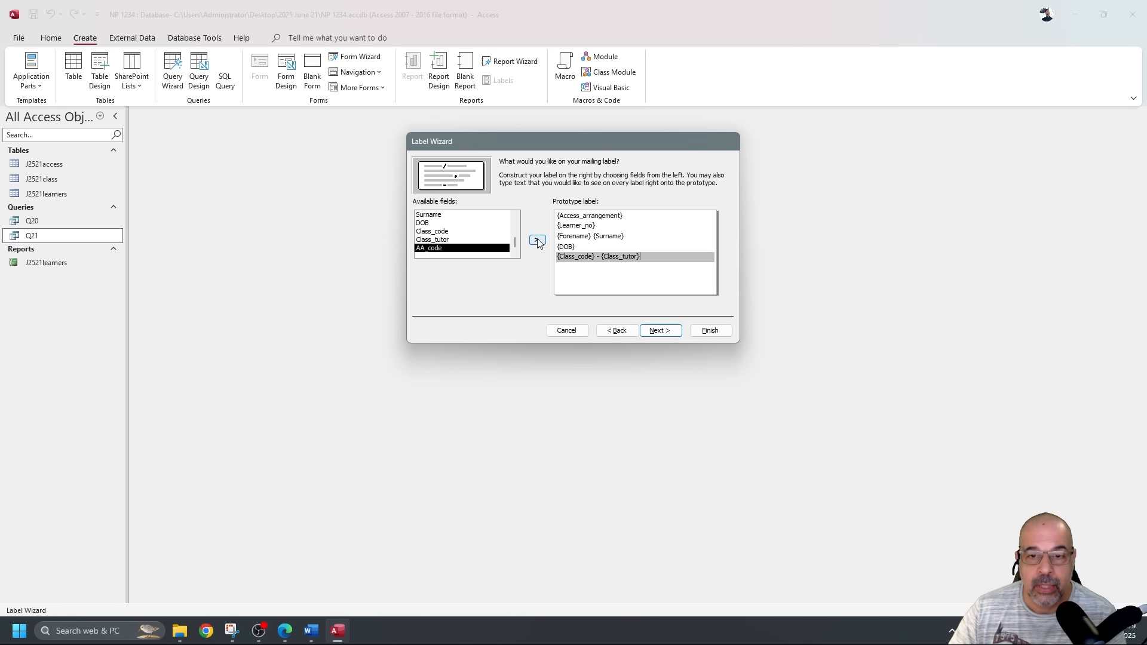
left_click(583, 290)
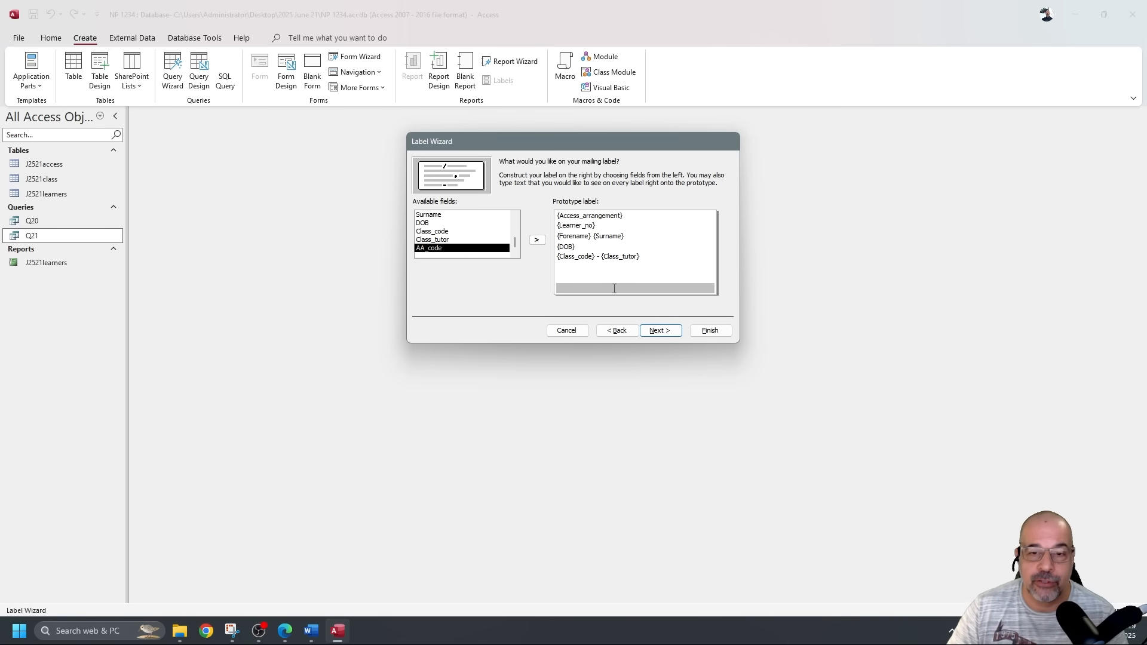
double_click(578, 257)
left_click(654, 277)
left_click(657, 258)
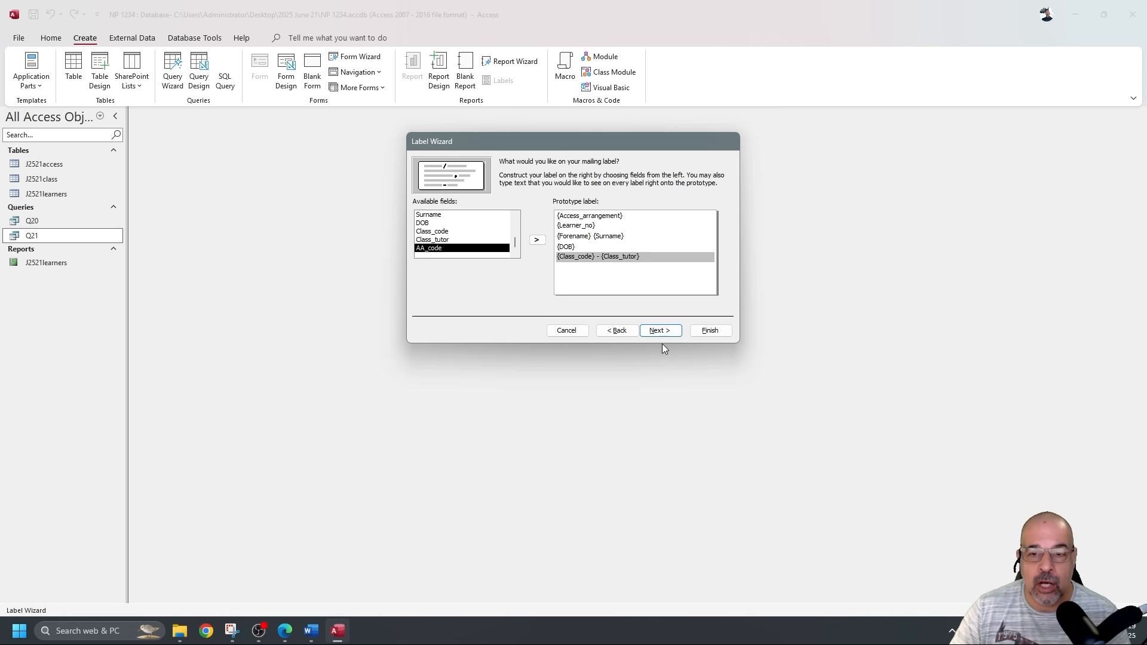
left_click(674, 333)
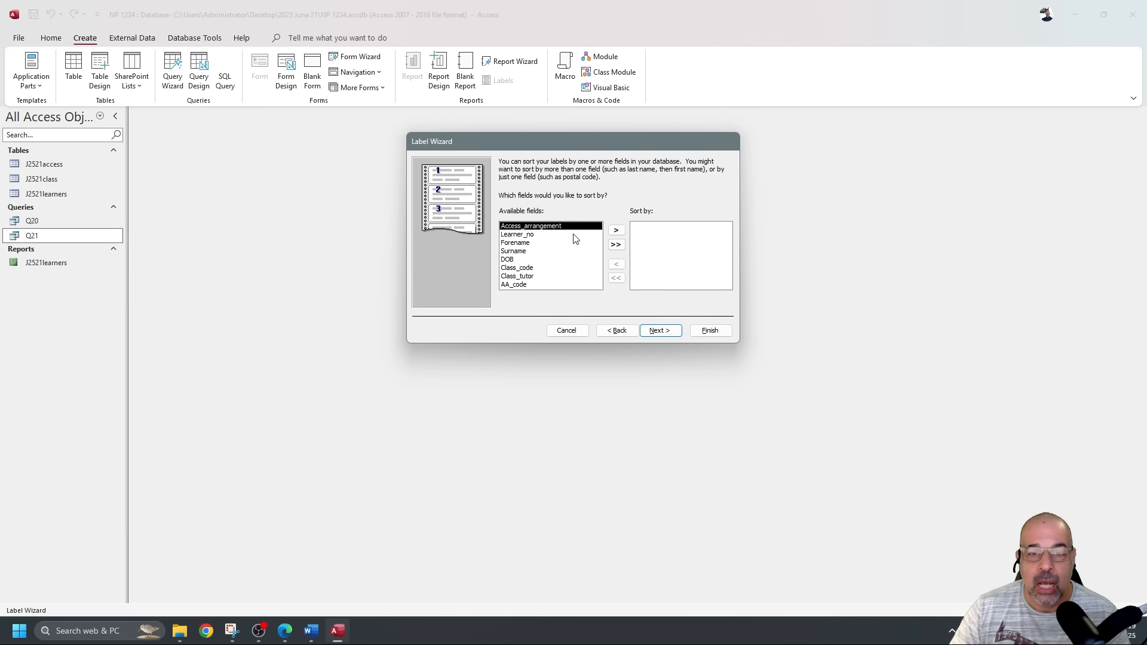
Sort the labels by Learner_no and finish the wizard as report Labels Q21.
left_click(526, 235)
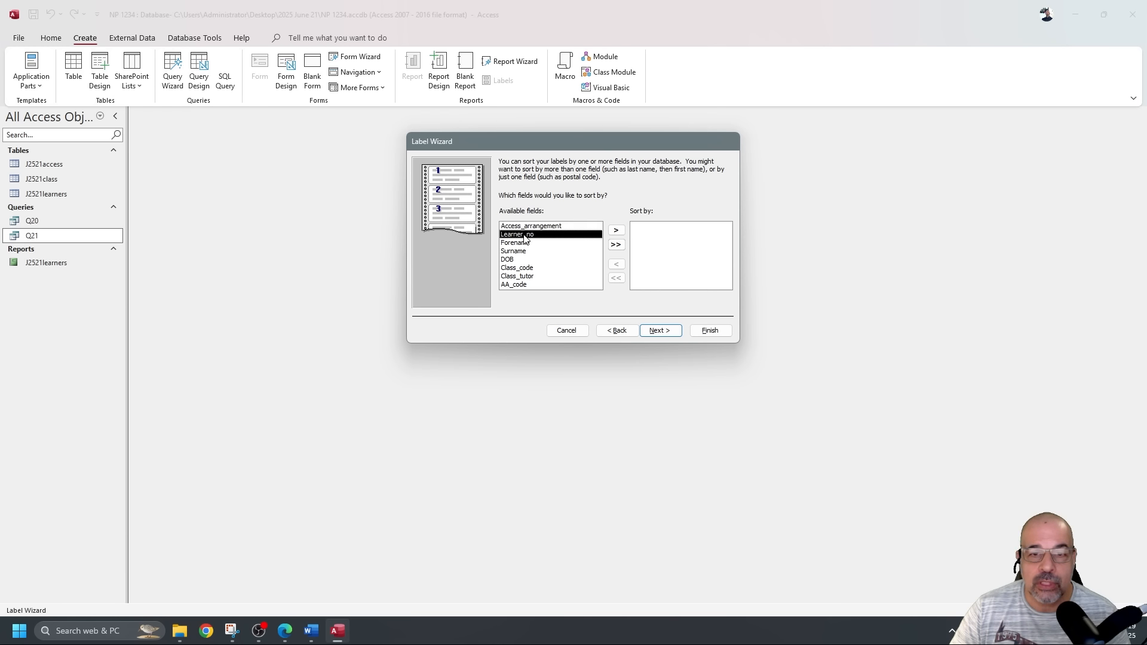
left_click(617, 232)
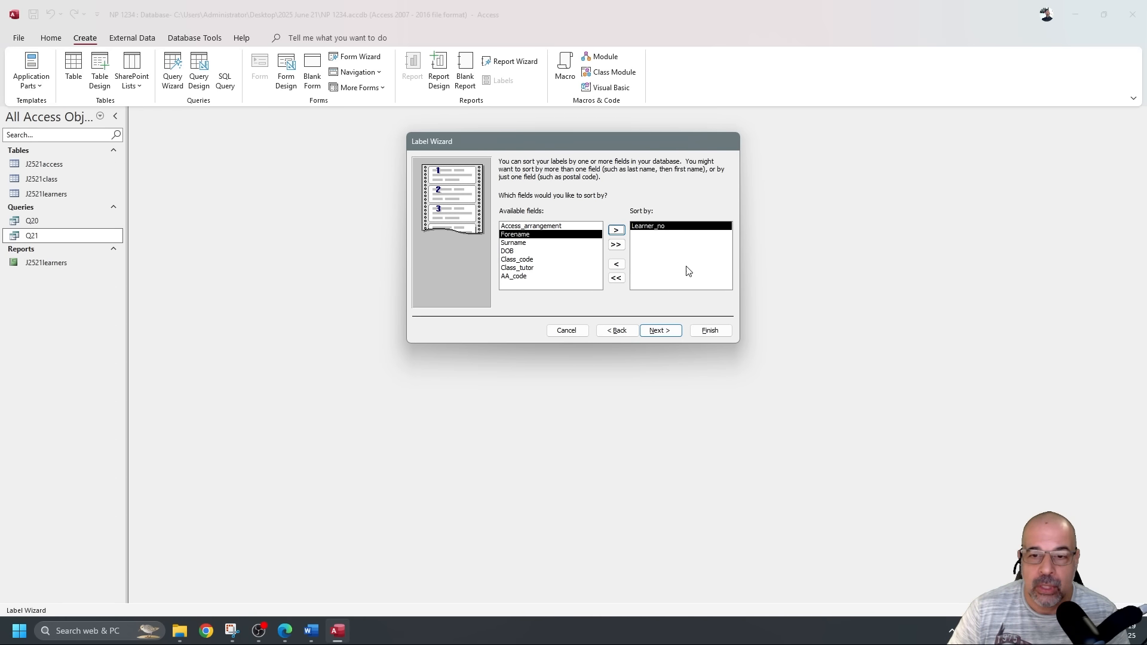
left_click(660, 331)
left_click(710, 332)
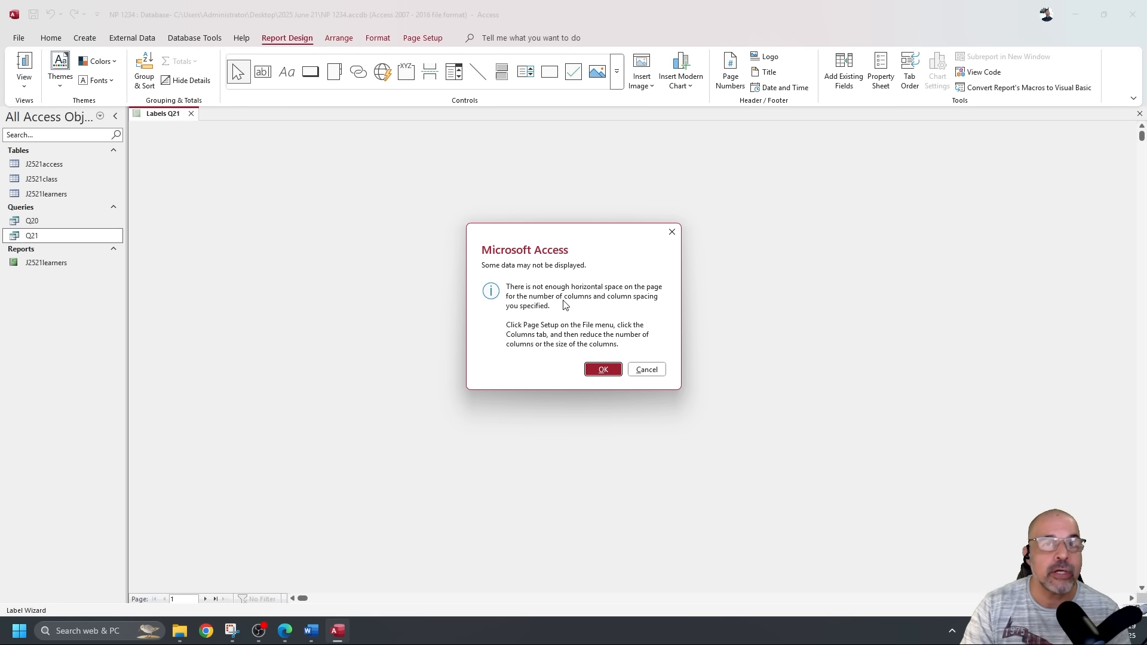
Dismiss the column-space warning and review the two-column label print preview.
left_click(602, 370)
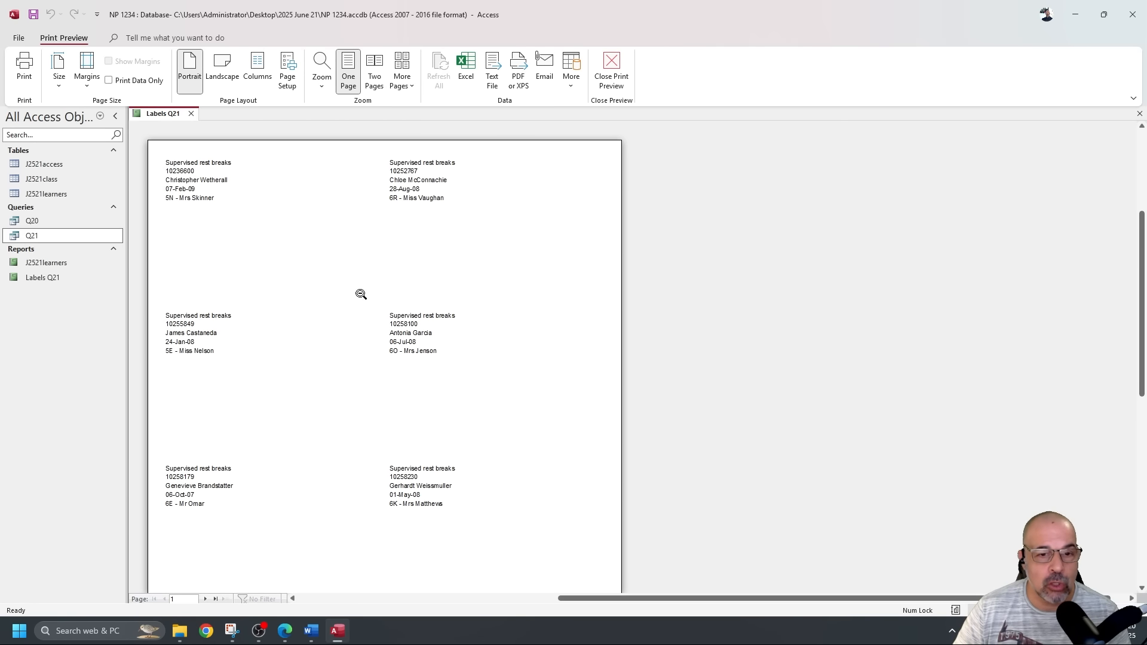
scroll(402, 343, "down", 2)
scroll(402, 342, "down", 1)
scroll(402, 339, "up", 3)
scroll(404, 347, "down", 1)
scroll(403, 352, "up", 2)
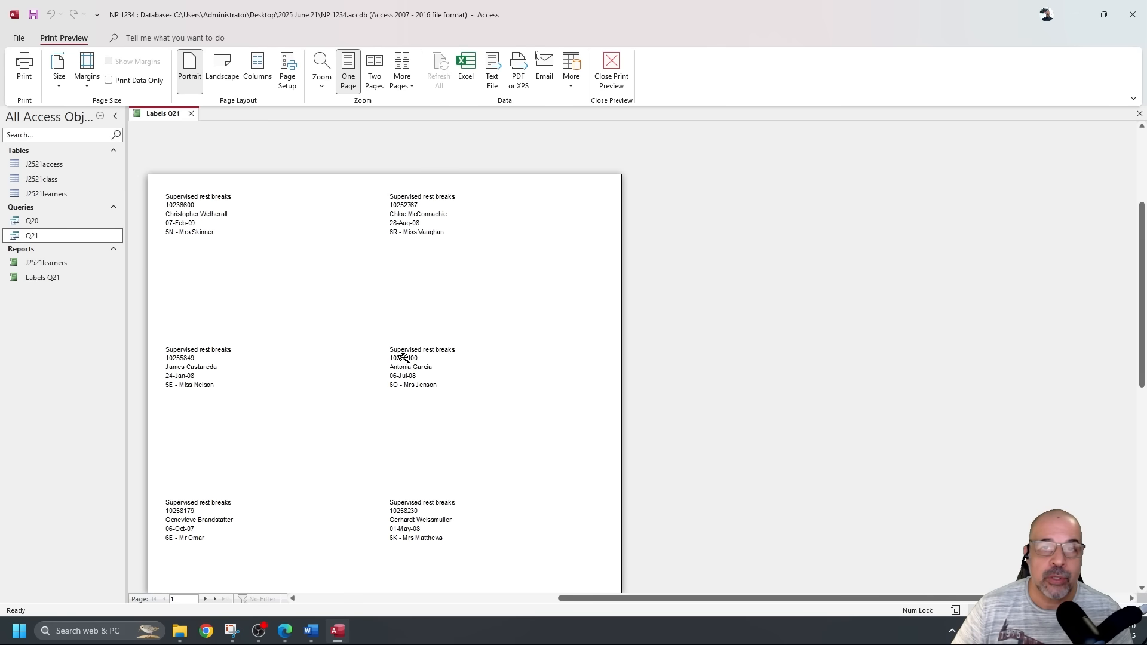
left_click(617, 70)
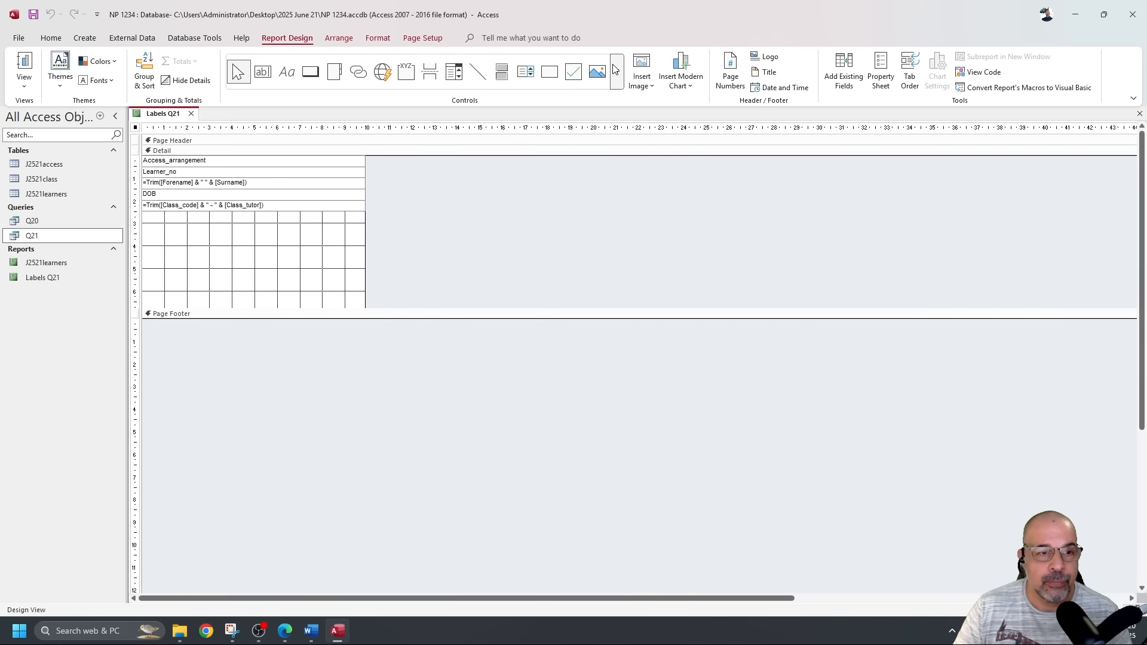
Check the Labels Q21 learner labels in Report View.
left_click(24, 65)
scroll(215, 294, "down", 9)
scroll(219, 279, "up", 8)
scroll(220, 276, "up", 3)
scroll(212, 268, "down", 2)
Reopen Print Preview, dismiss the warning again, and review the labels before closing it.
left_click(26, 88)
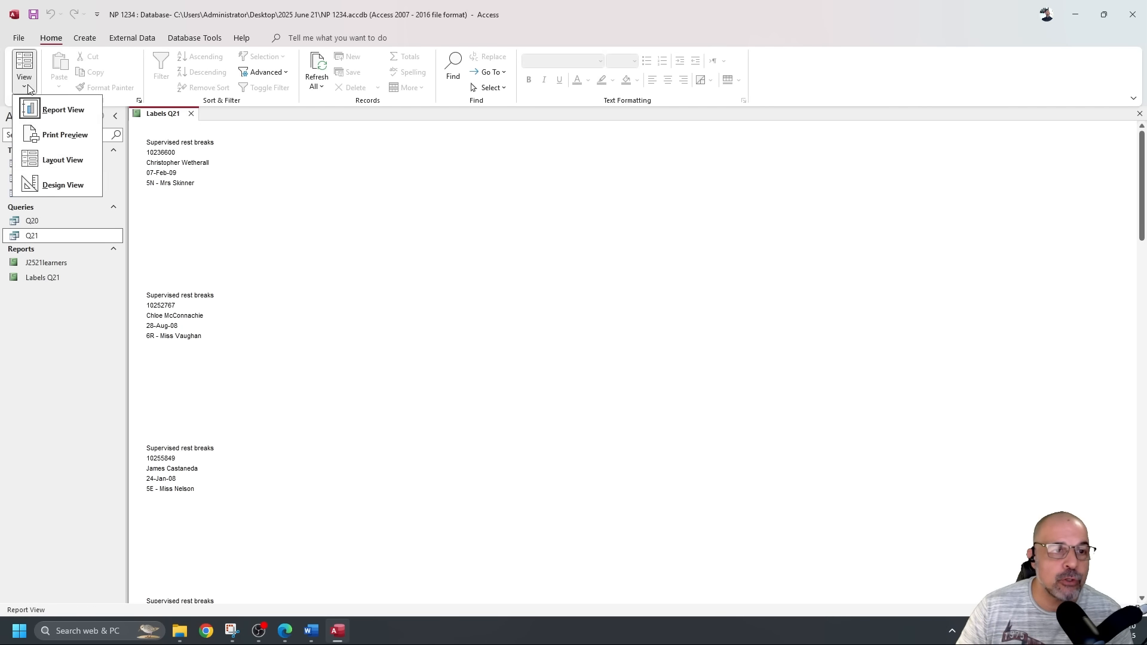
left_click(82, 137)
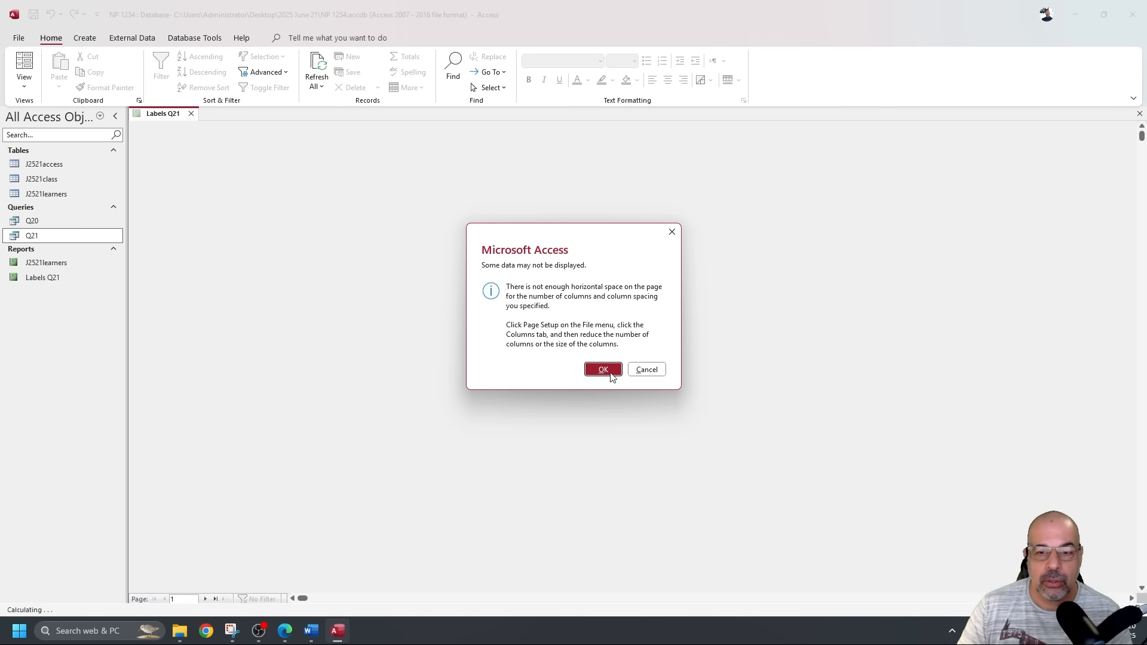
left_click(604, 370)
scroll(413, 263, "down", 5)
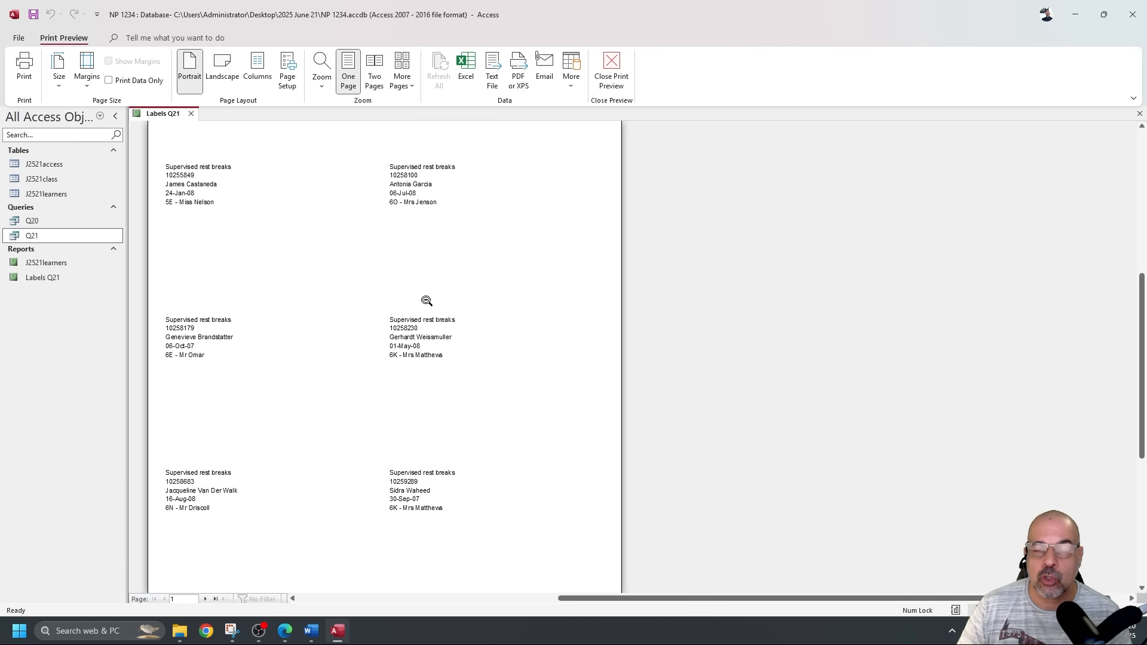
scroll(426, 300, "down", 5)
scroll(425, 296, "up", 6)
scroll(429, 295, "down", 10)
scroll(431, 294, "up", 12)
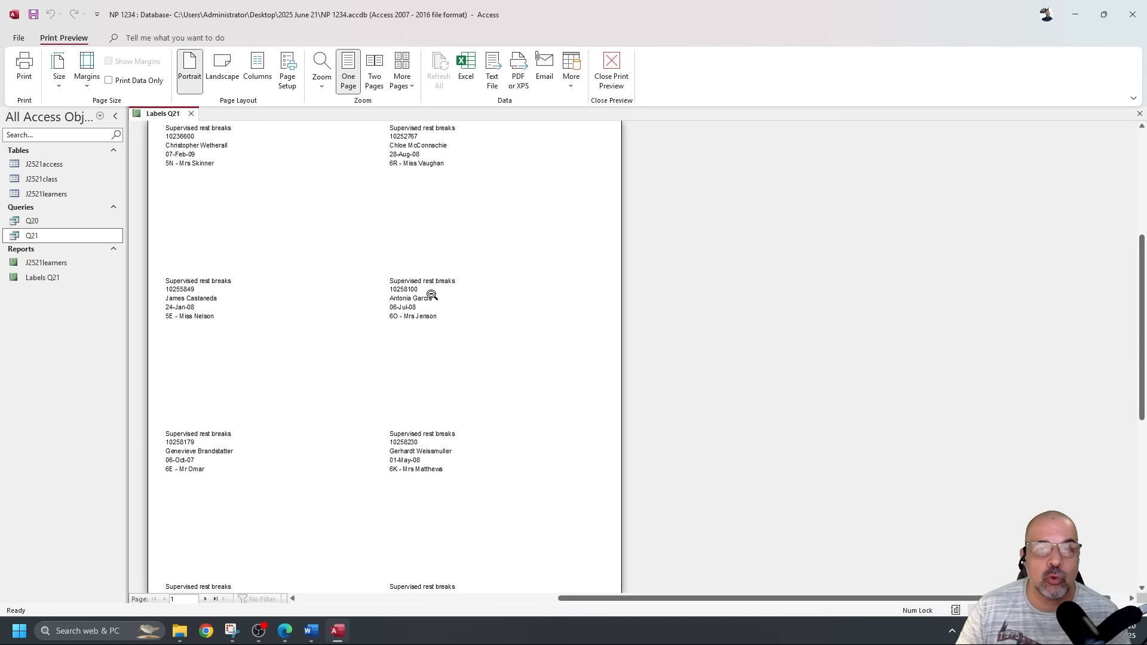
scroll(432, 295, "up", 5)
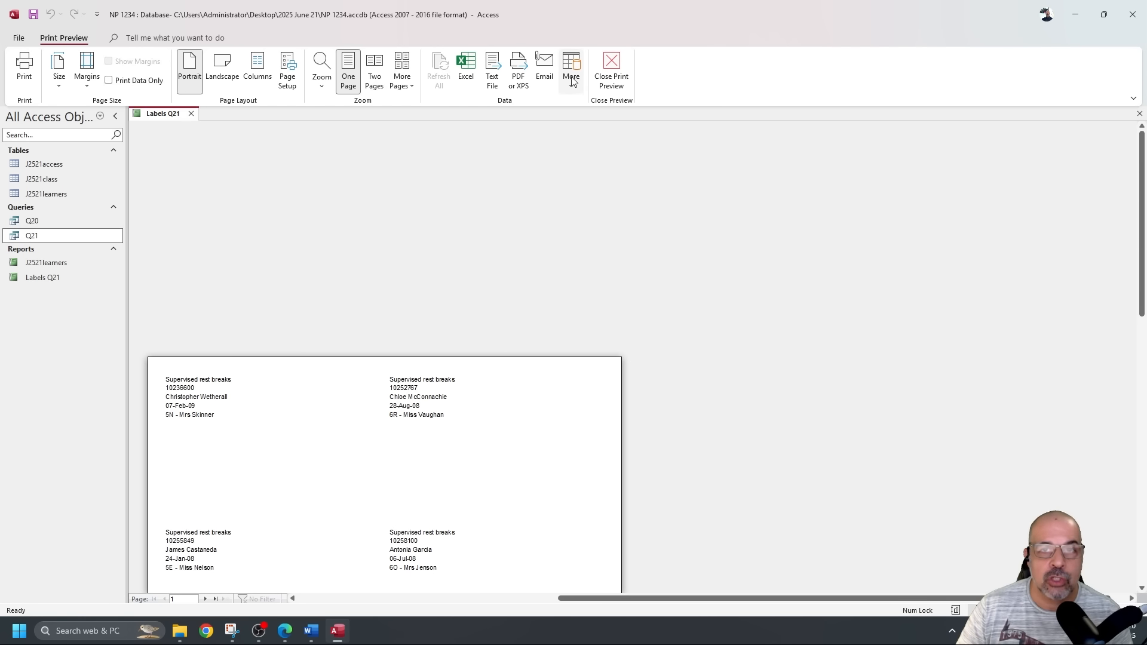
left_click(613, 63)
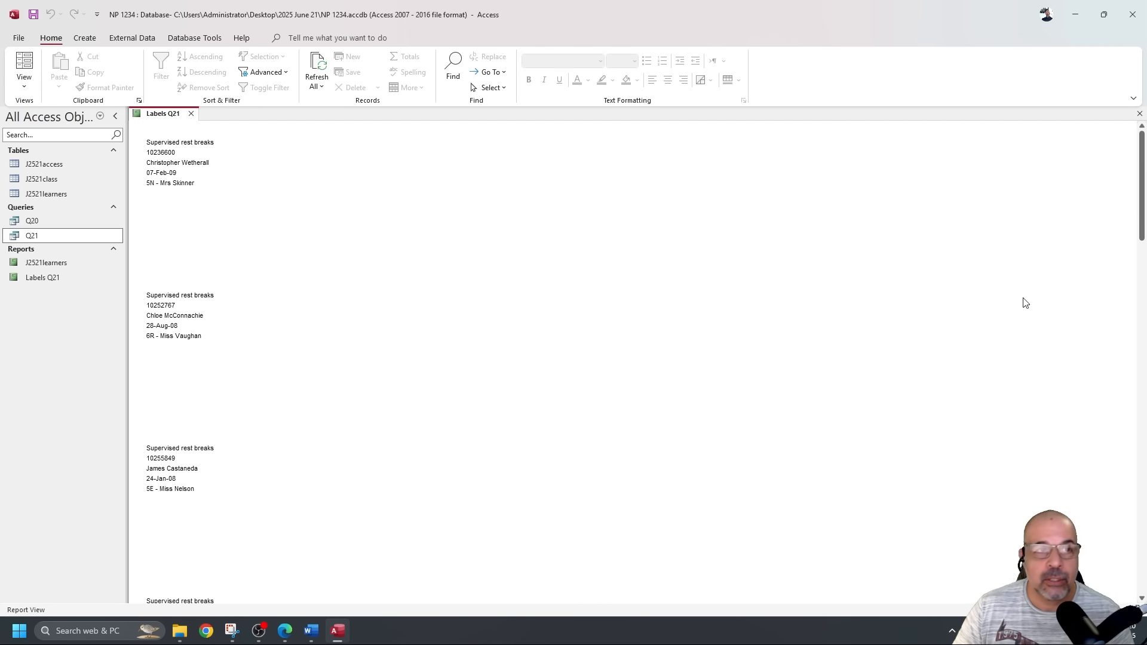
left_click(25, 84)
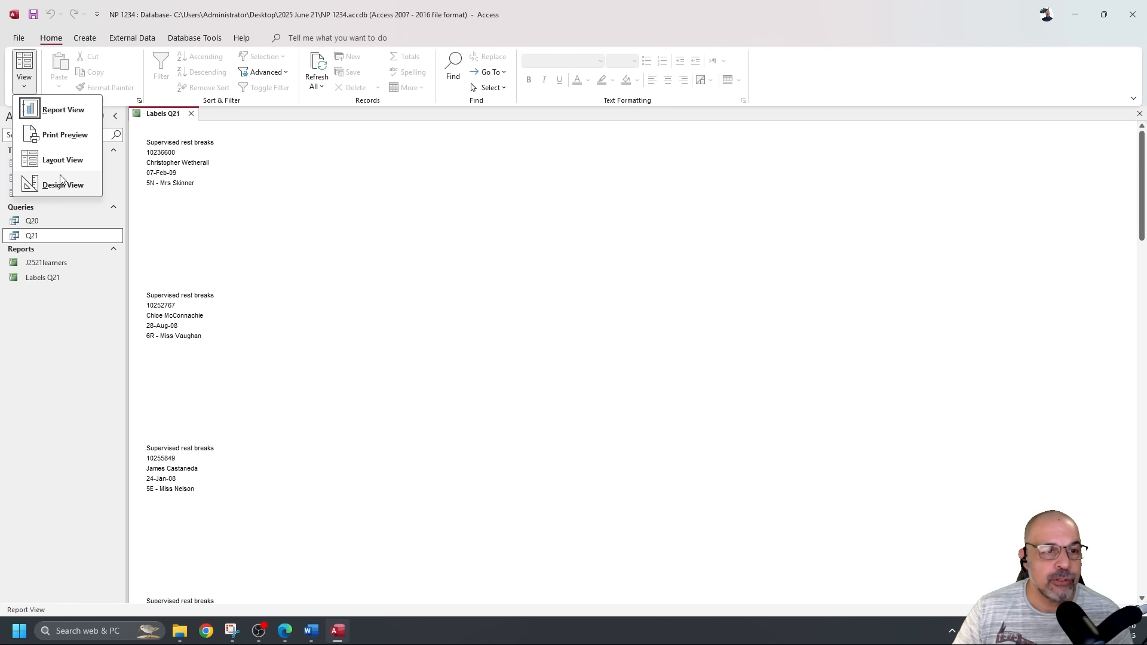
Add a label at the bottom of the Detail section with the candidate's name, centre number and candidate number, then check it in Report View.
left_click(64, 185)
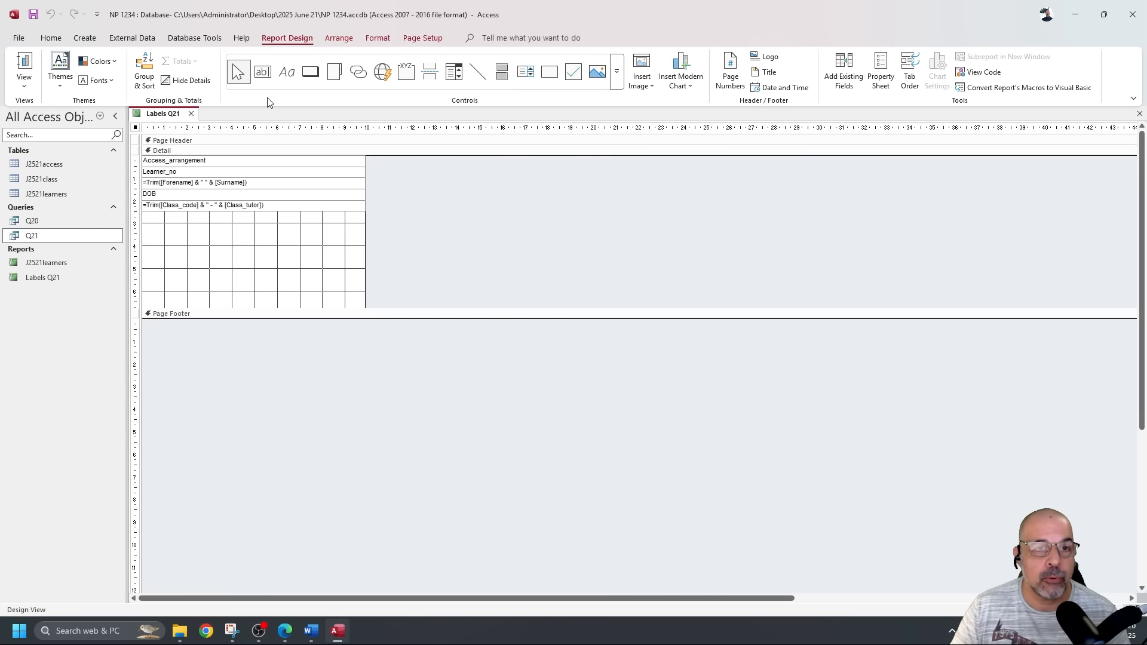
left_click(287, 73)
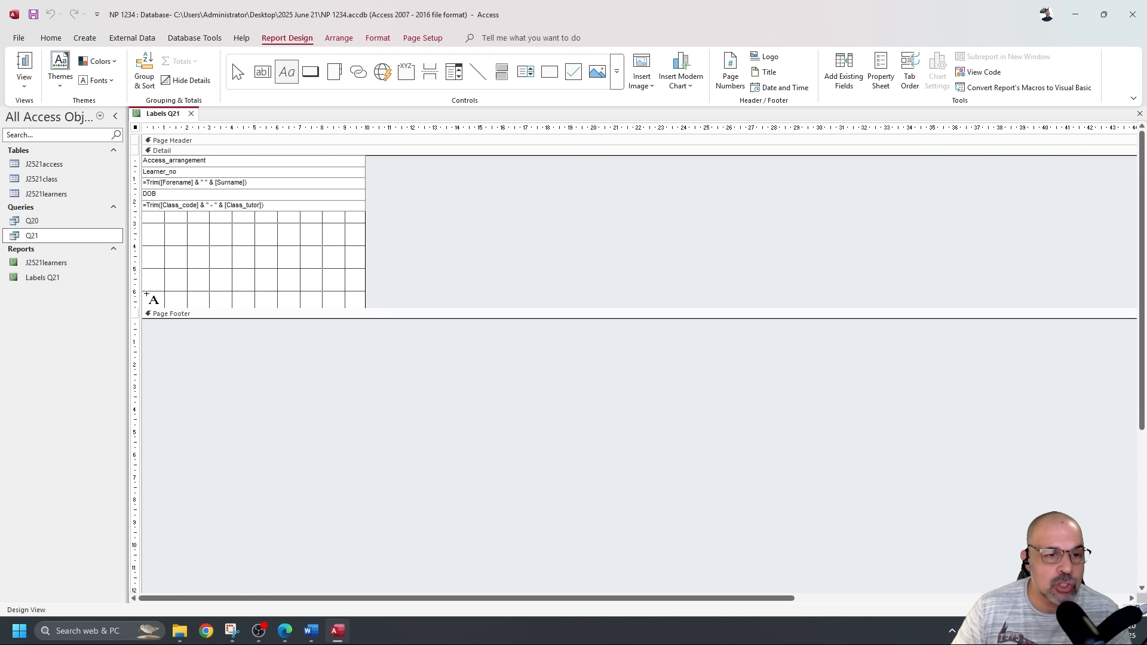
left_click_drag(146, 291, 275, 304)
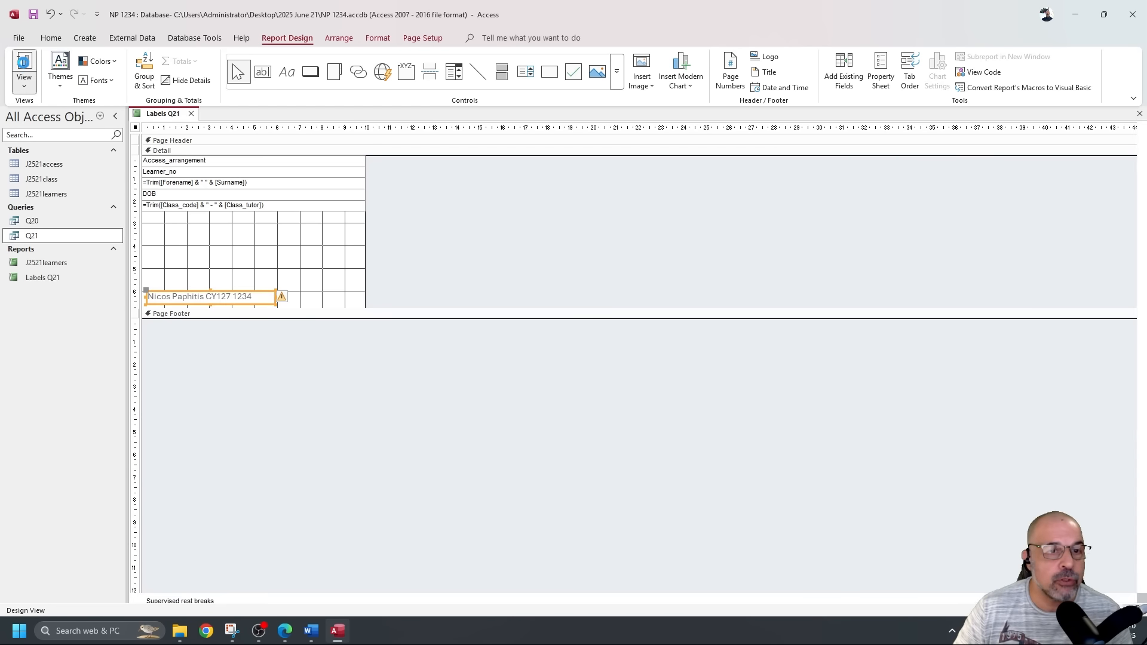
left_click(24, 65)
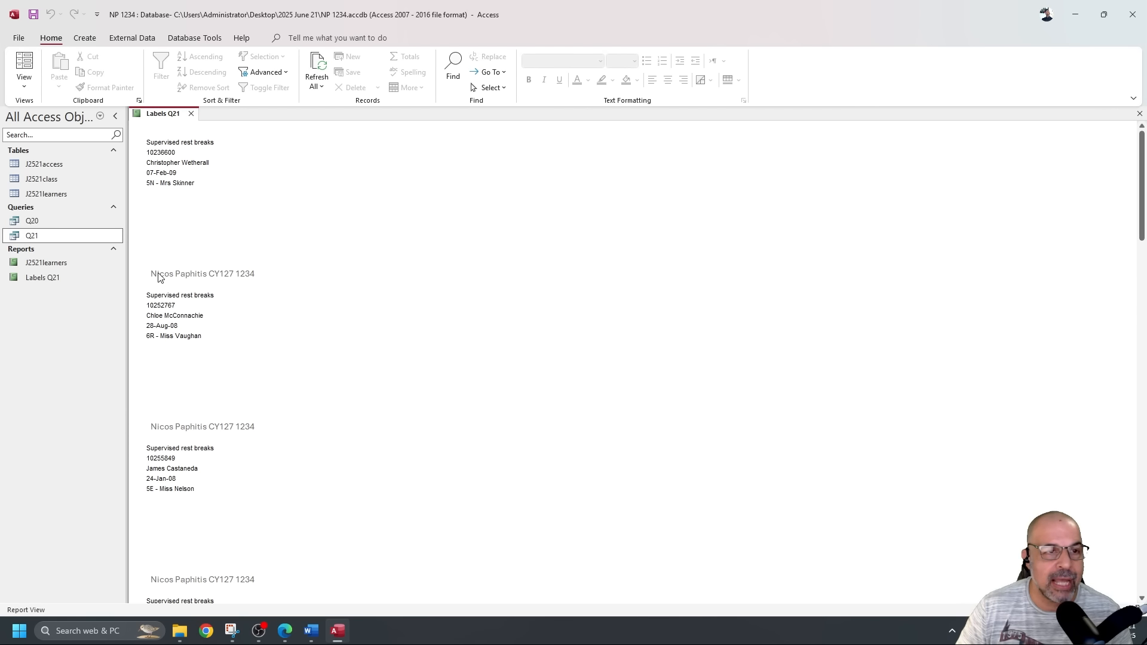
key("alt+Tab")
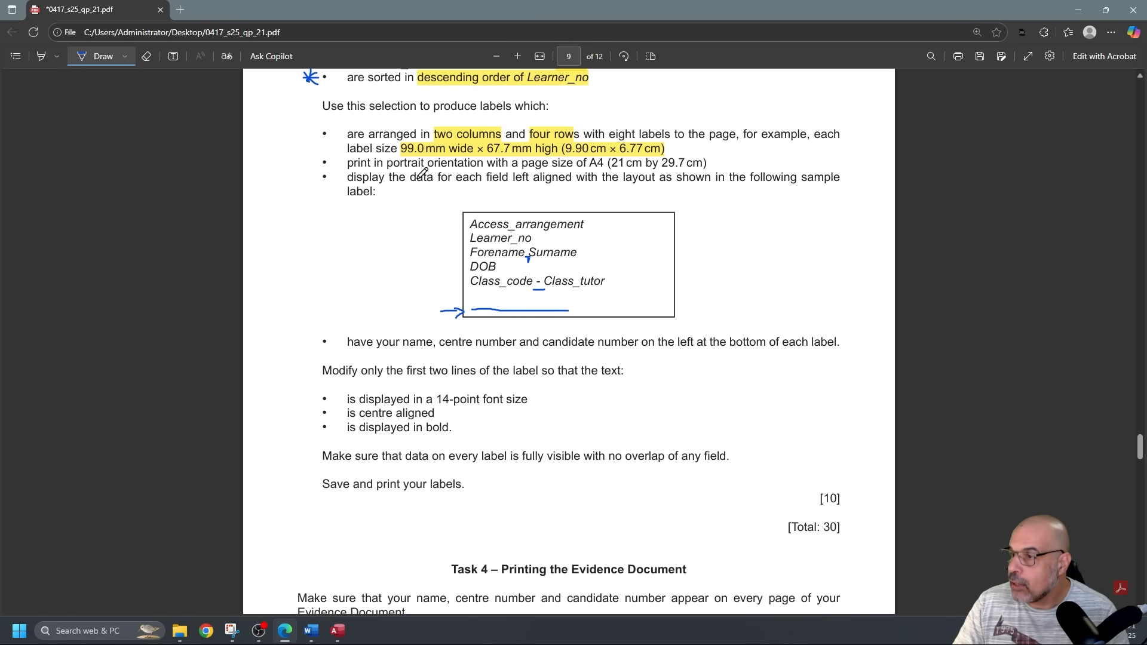
Underline 'only the first two lines of the label so that the text' in the question paper.
scroll(412, 179, "down", 2)
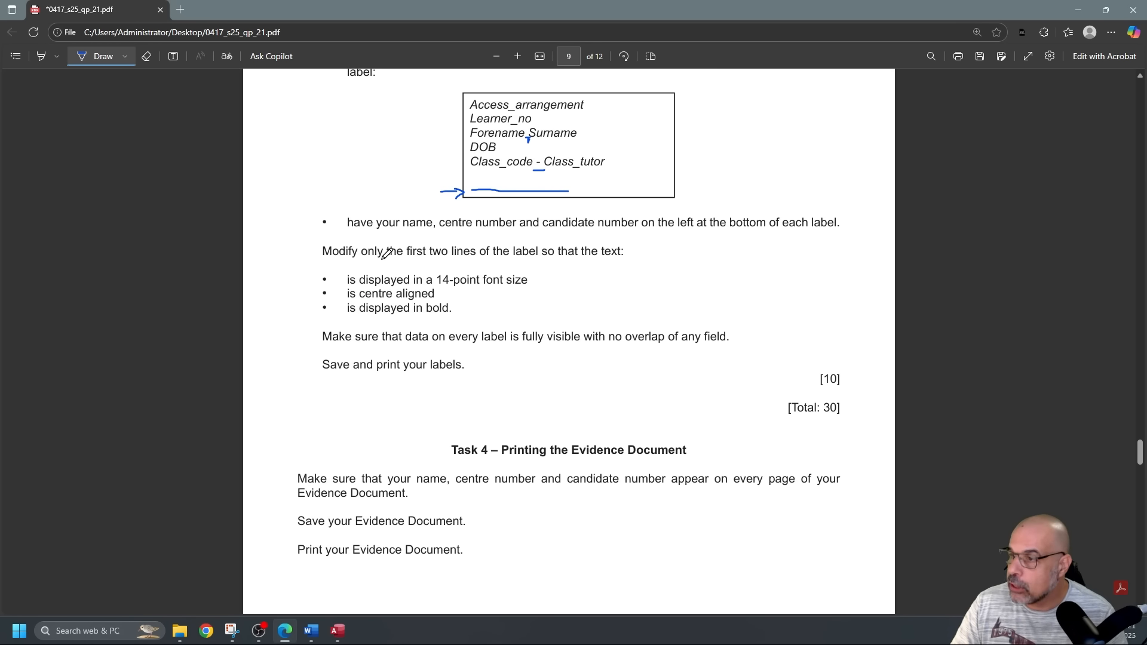
left_click_drag(376, 258, 620, 253)
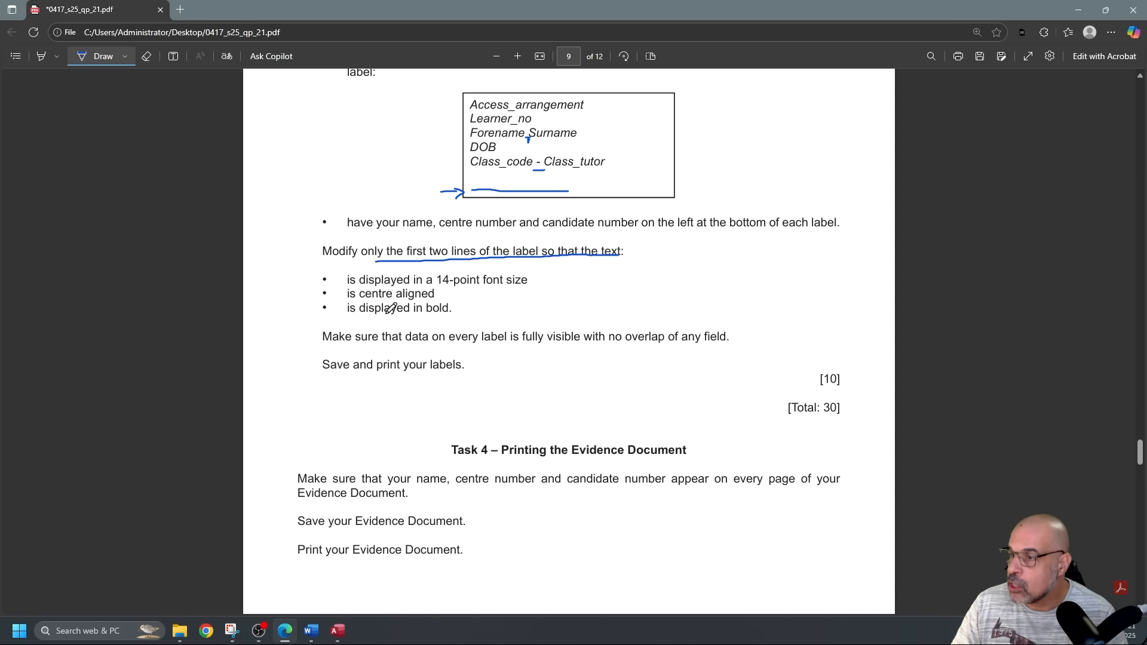
mouse_move(335, 272)
left_mouse_down()
mouse_move(311, 271)
mouse_move(310, 319)
mouse_move(337, 325)
left_mouse_up()
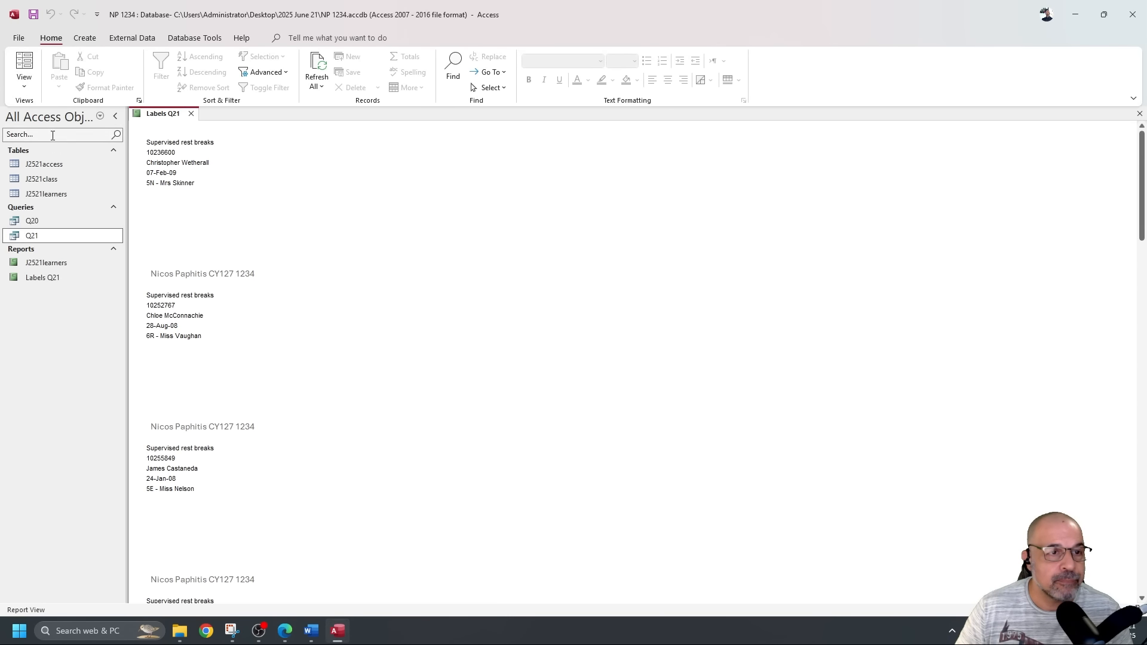
In Design View, move the name, DOB and class fields down three nudges.
left_click(27, 87)
left_click(62, 180)
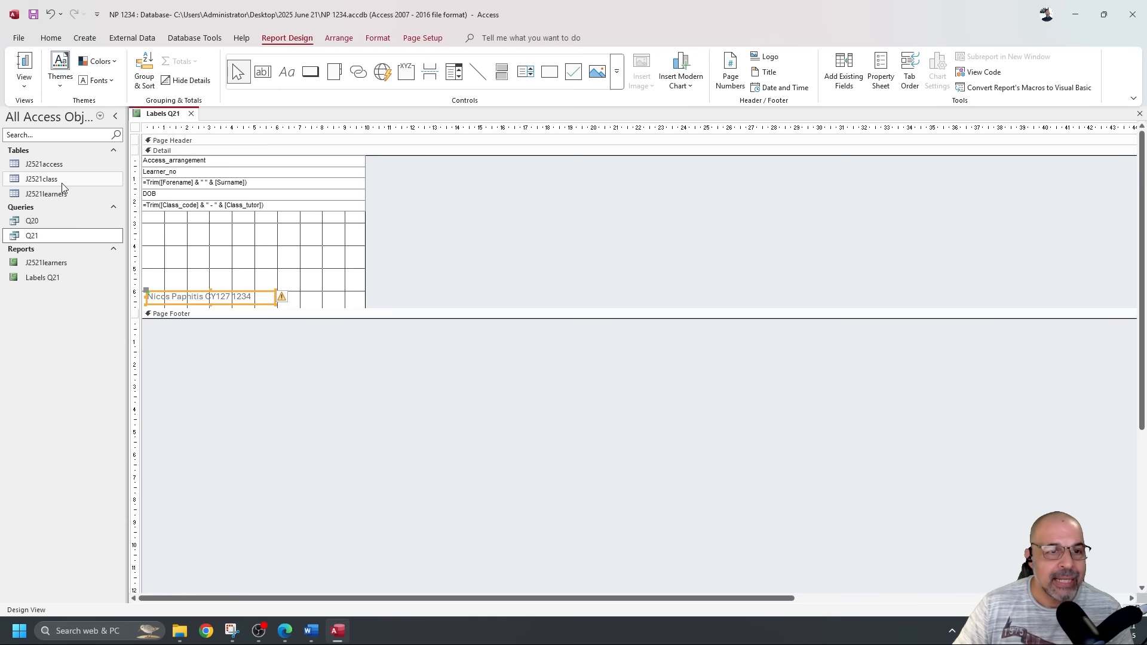
left_click(218, 171)
left_click(219, 171)
left_click_drag(411, 234, 234, 183)
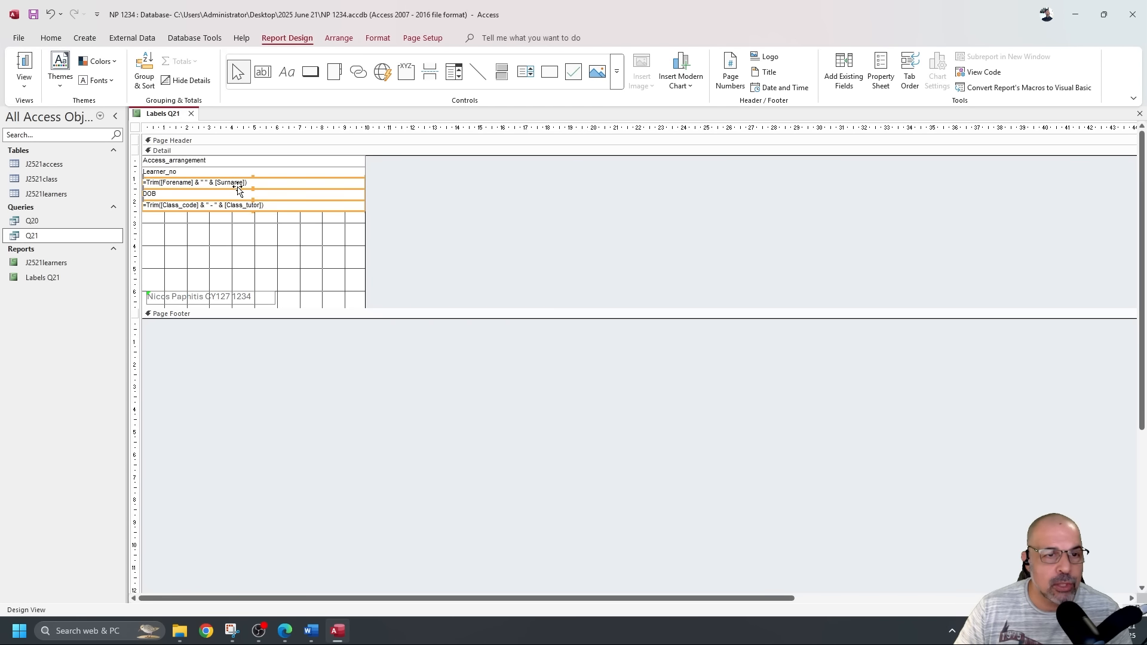
key("Down")
key("Down")
key("Down")
key("Down")
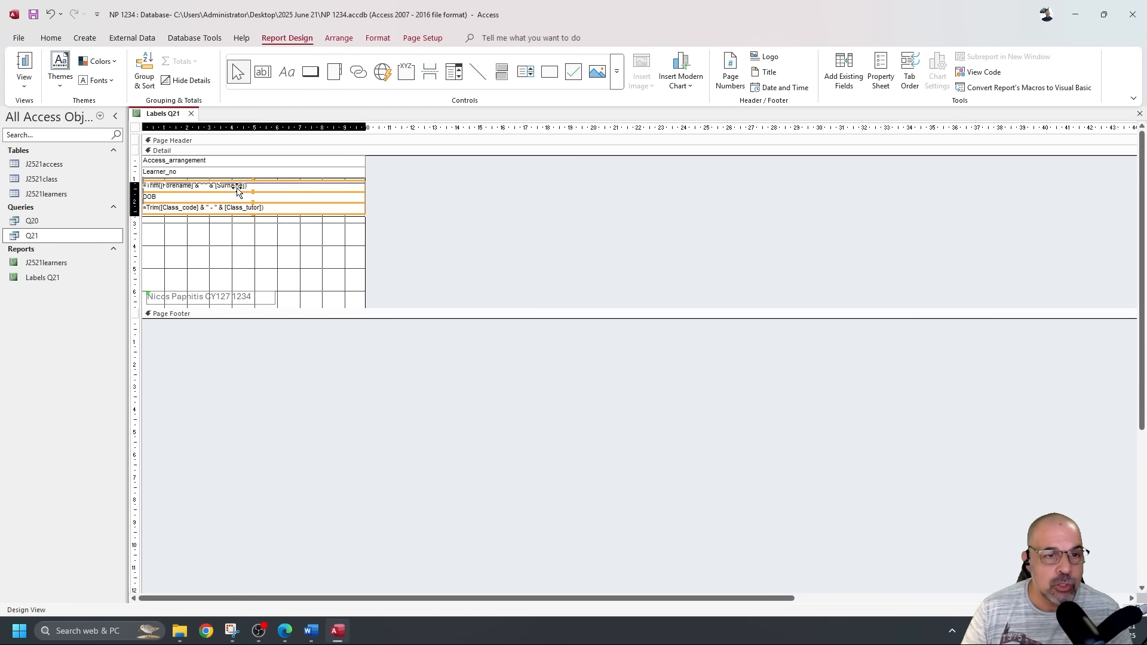
key("Down")
key("Down")
key("Down")
key("Down")
key("Down")
key("Down")
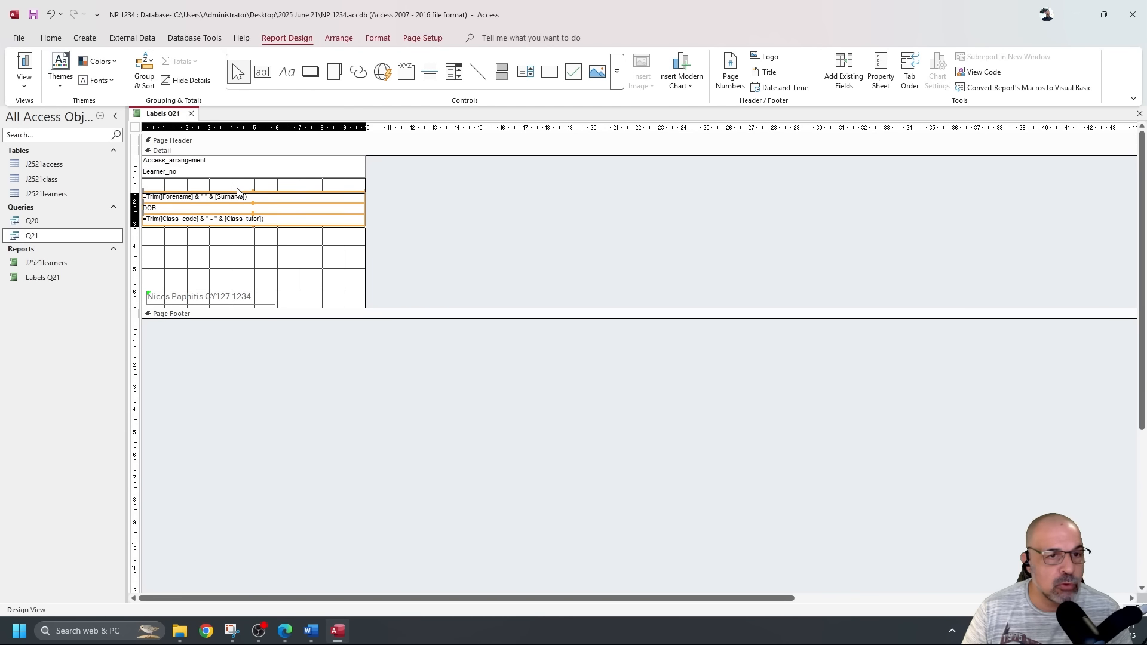
key("Down")
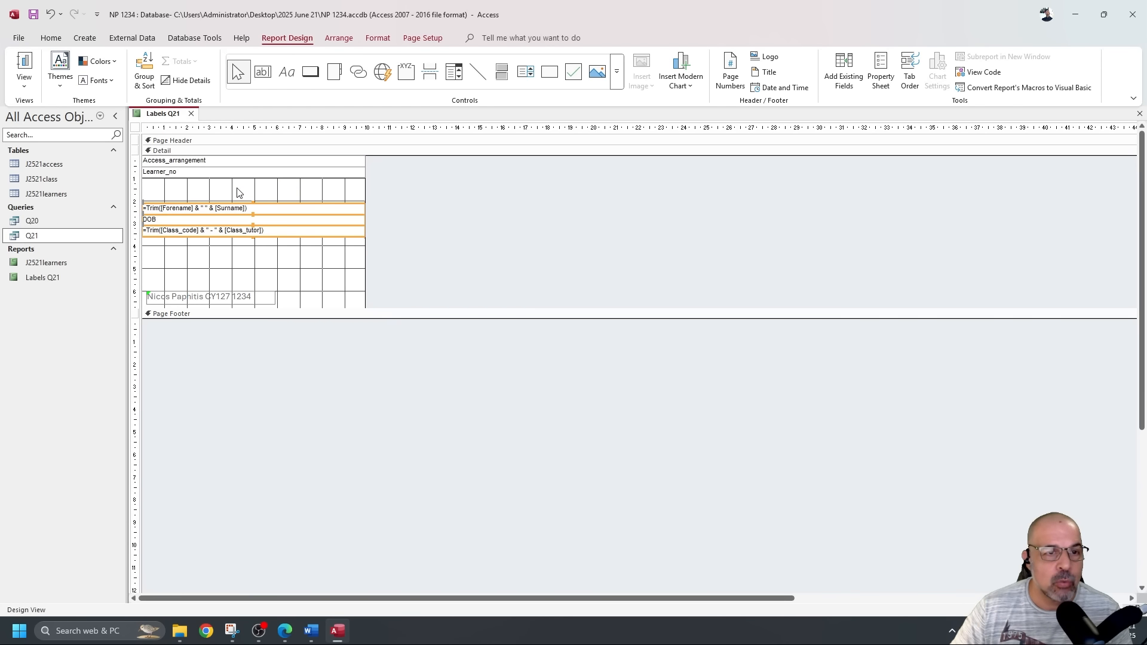
Make the Learner_no and Access_arrangement boxes taller and select both together.
left_click(254, 176)
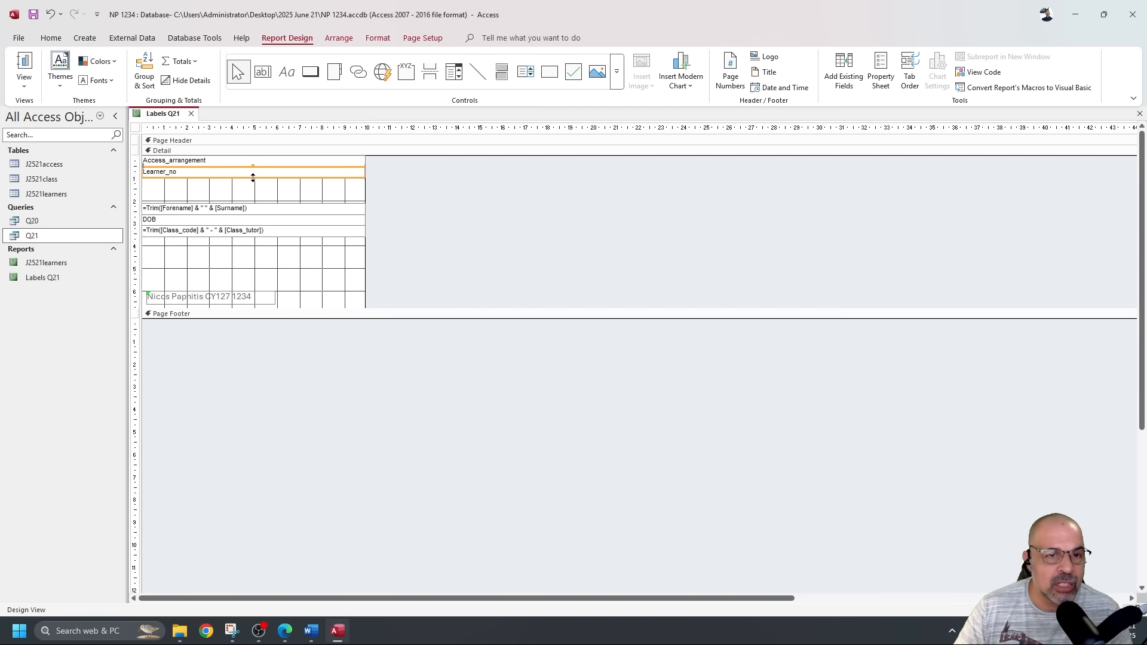
left_click_drag(253, 178, 253, 188)
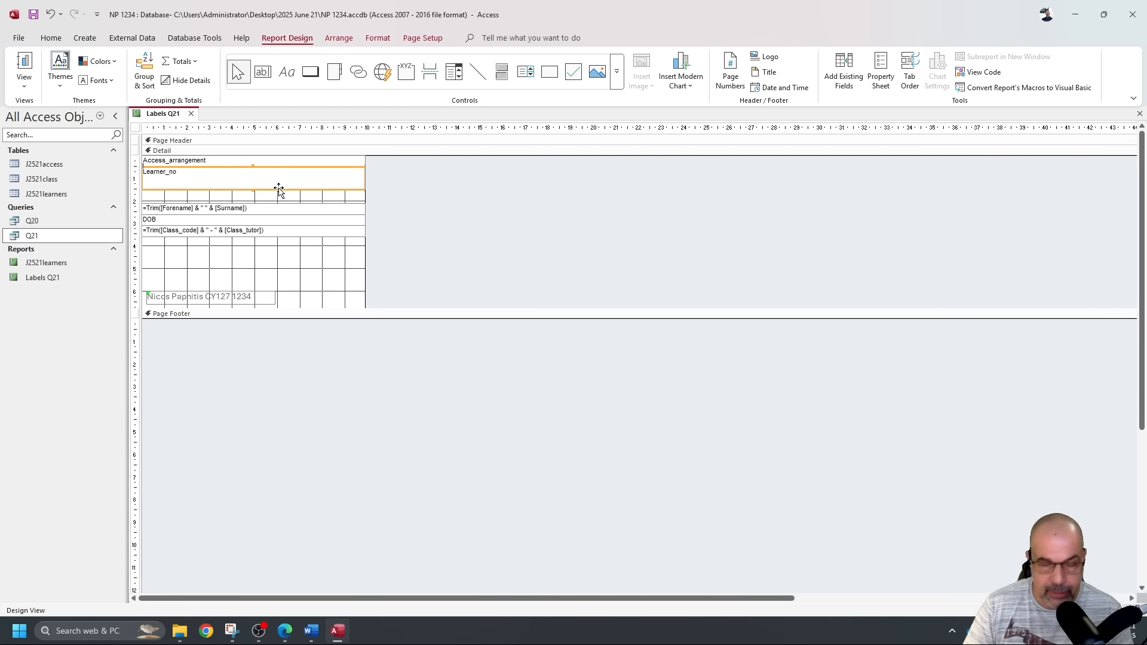
key("Down")
key("Down")
key("Down")
key("Down")
key("Down")
left_click(256, 162)
left_click_drag(254, 167, 255, 178)
left_click(417, 180)
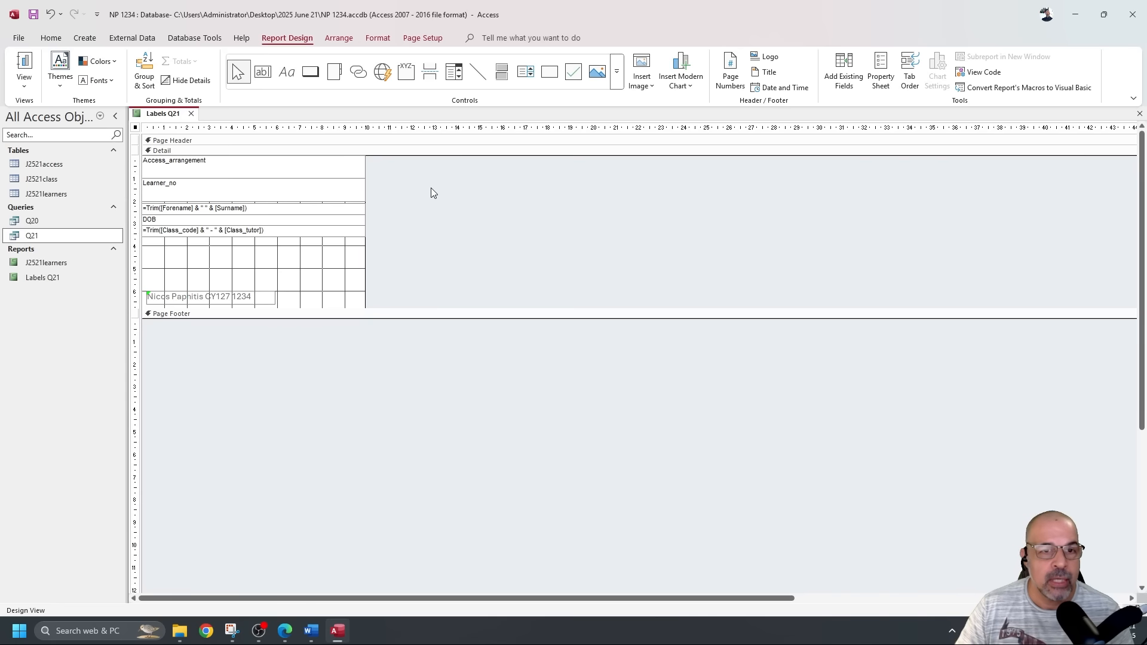
left_click_drag(436, 192, 258, 164)
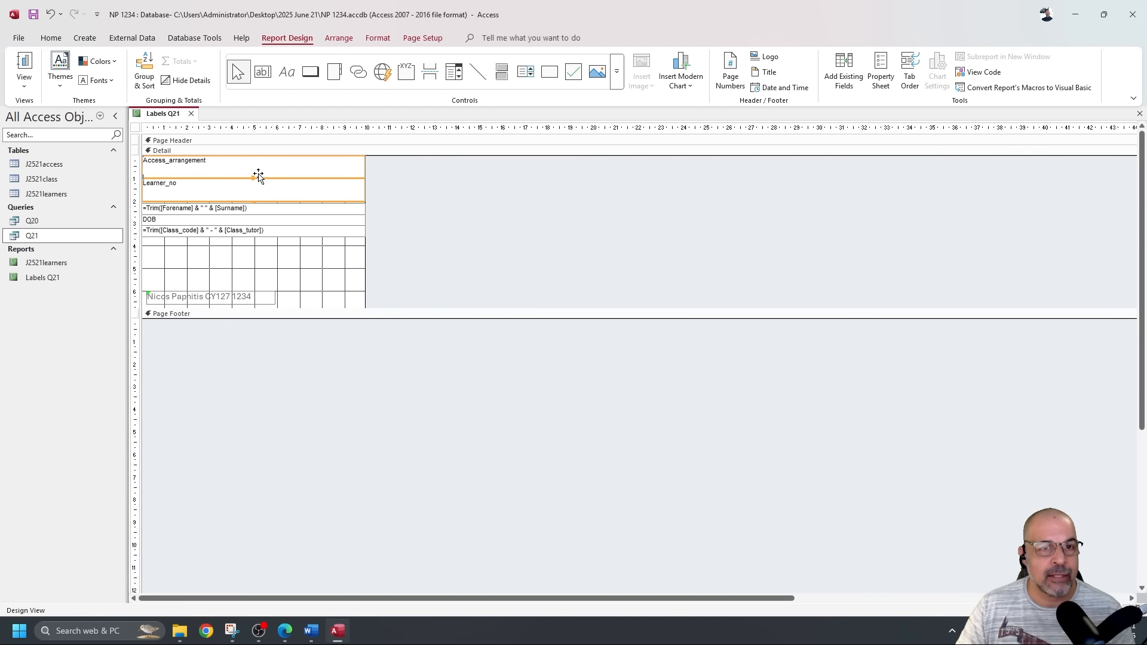
Format the Access_arrangement and Learner_no lines as 14 pt bold and centred, then view them in Report View.
left_click(52, 38)
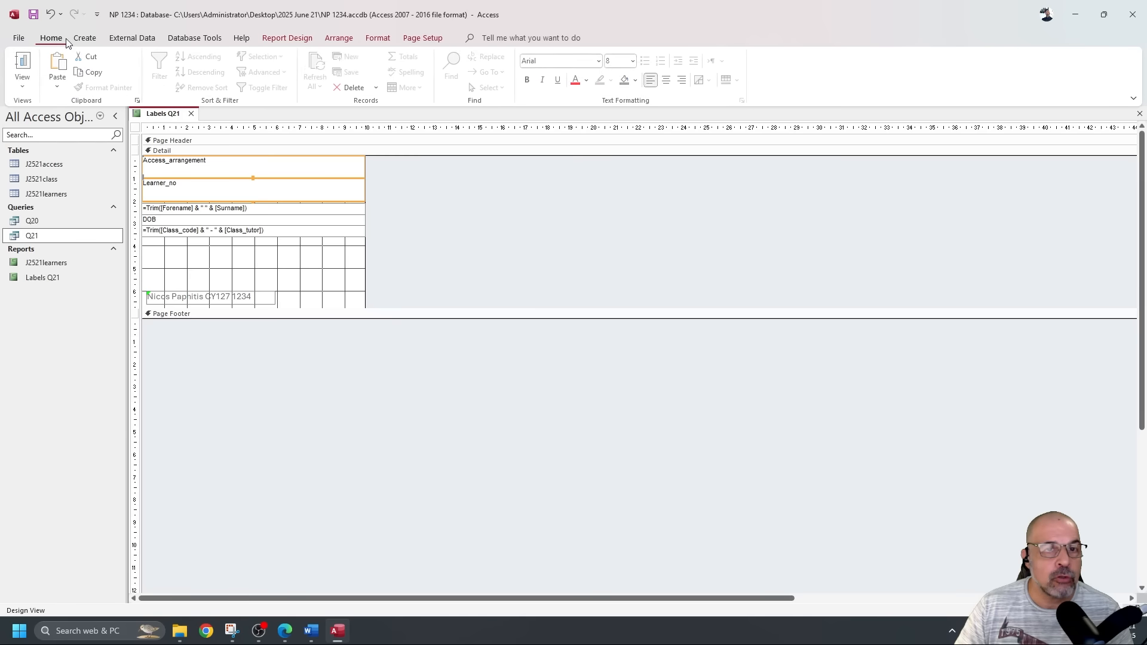
left_click(634, 60)
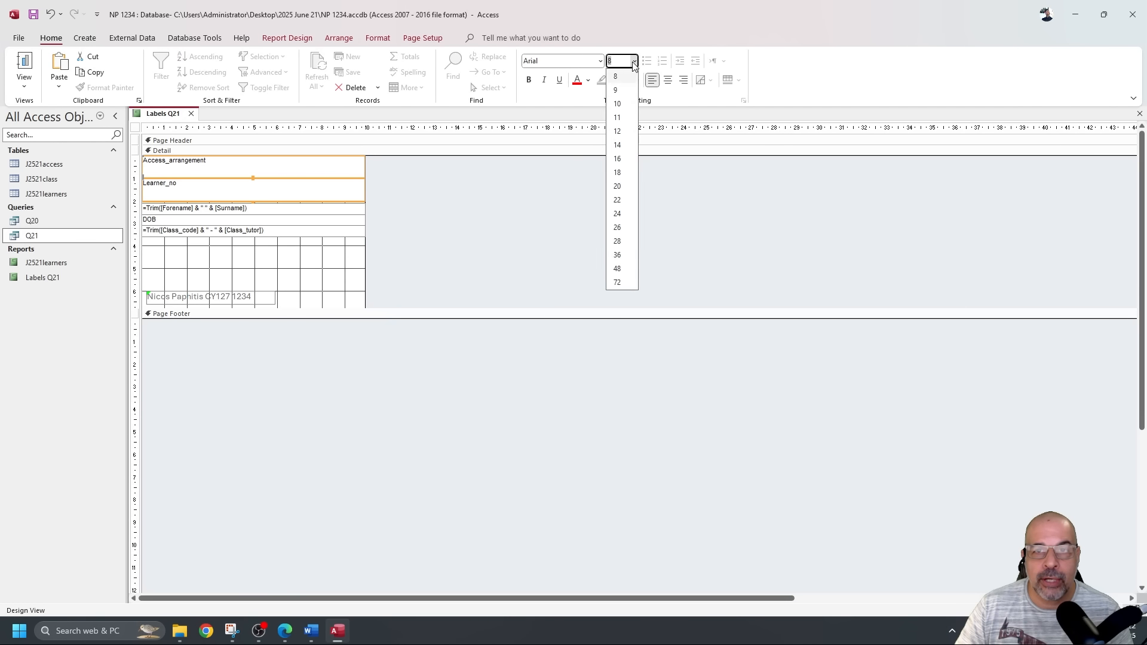
left_click(622, 147)
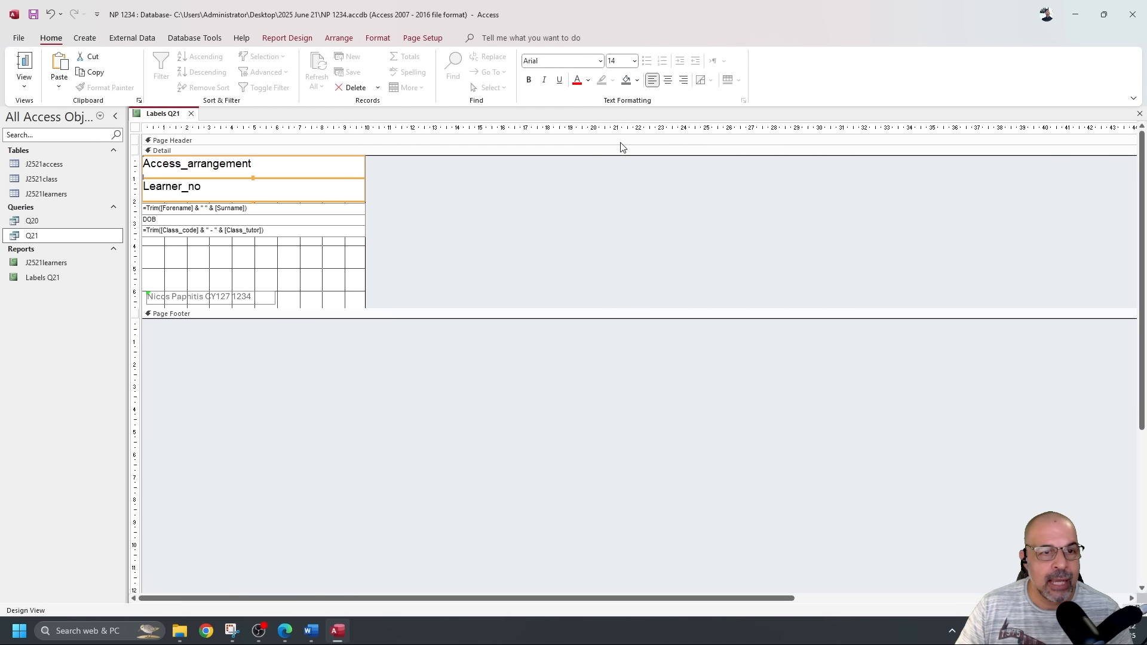
left_click(529, 80)
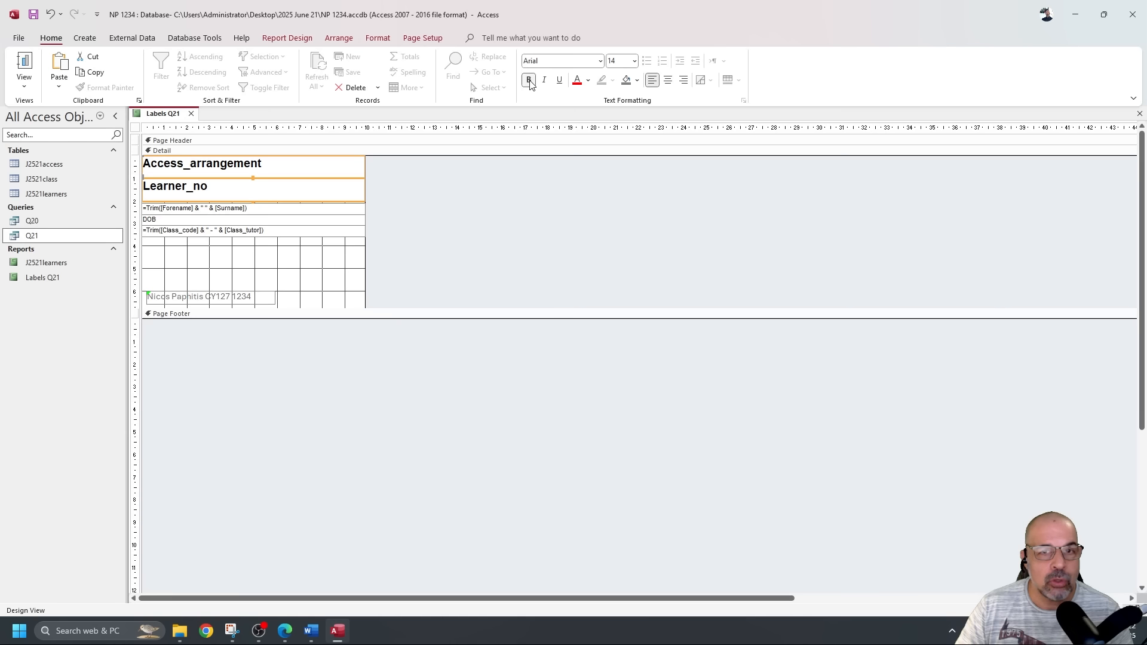
left_click(668, 80)
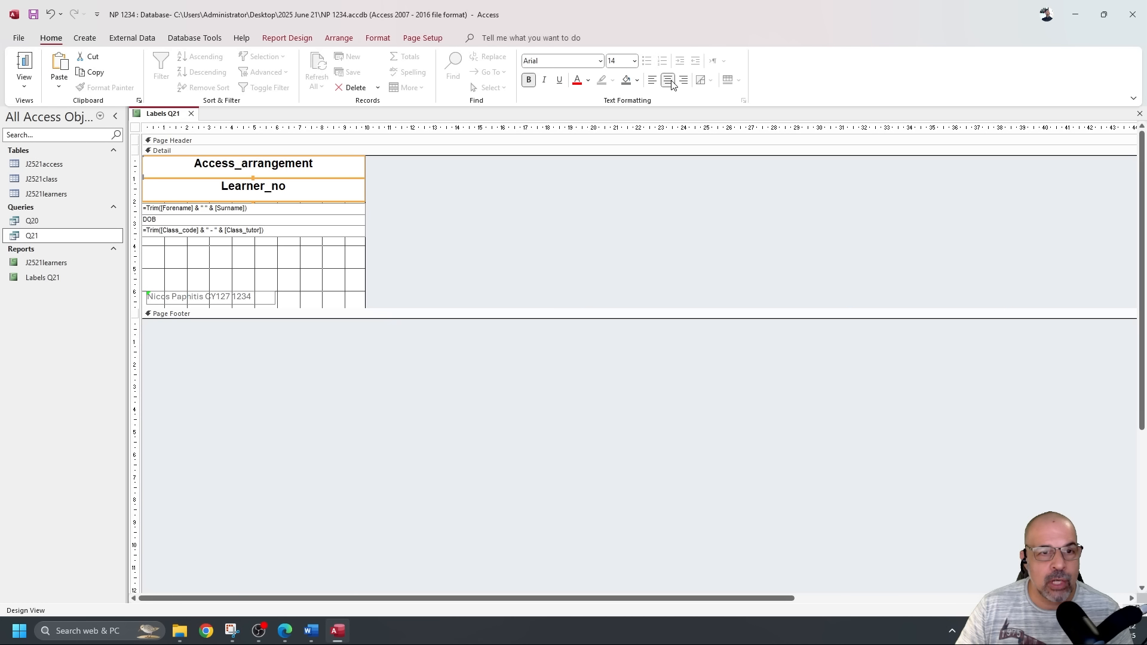
left_click(523, 214)
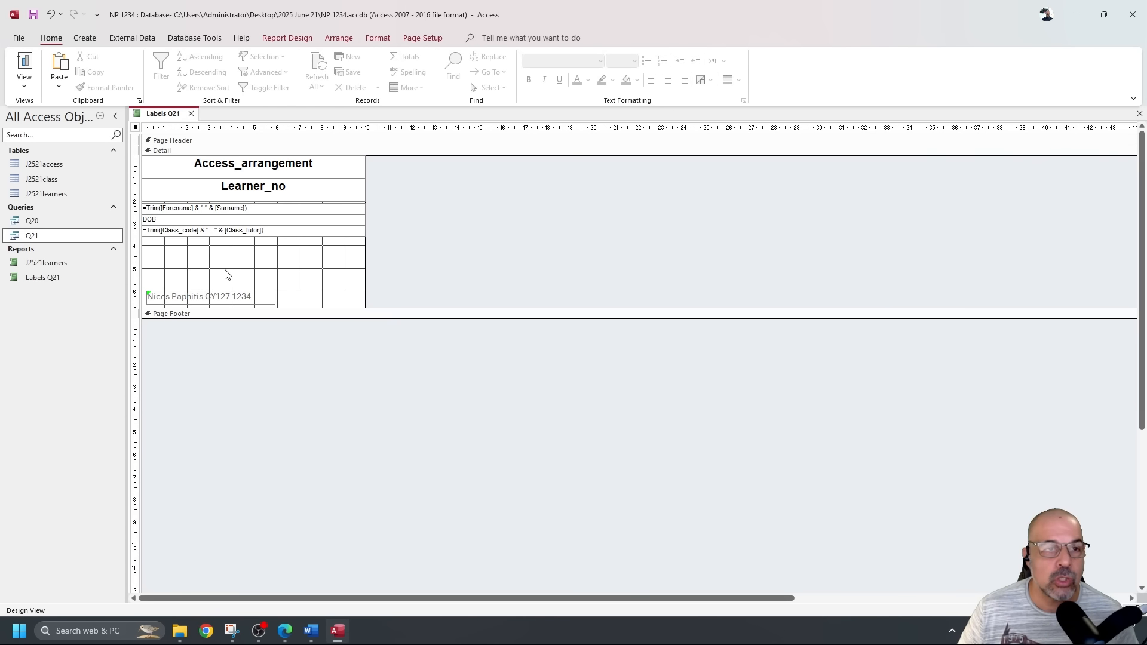
left_click(24, 63)
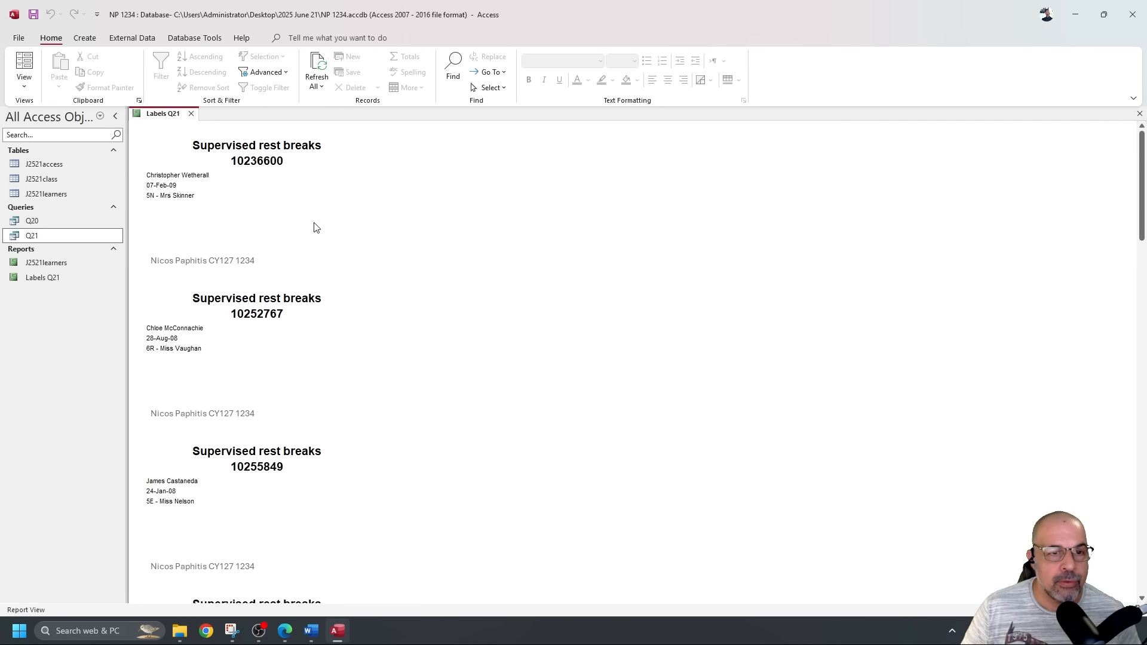
Open Print Preview, dismiss the warning, and check the two-column labels through page 2.
left_click(24, 85)
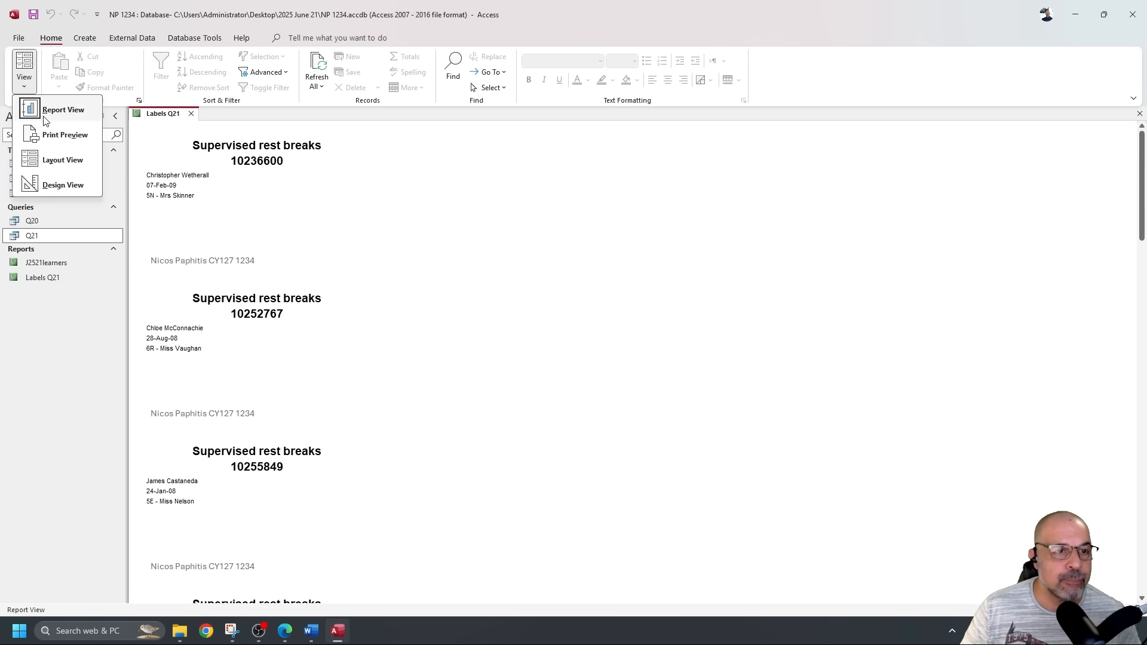
left_click(57, 133)
left_click(602, 369)
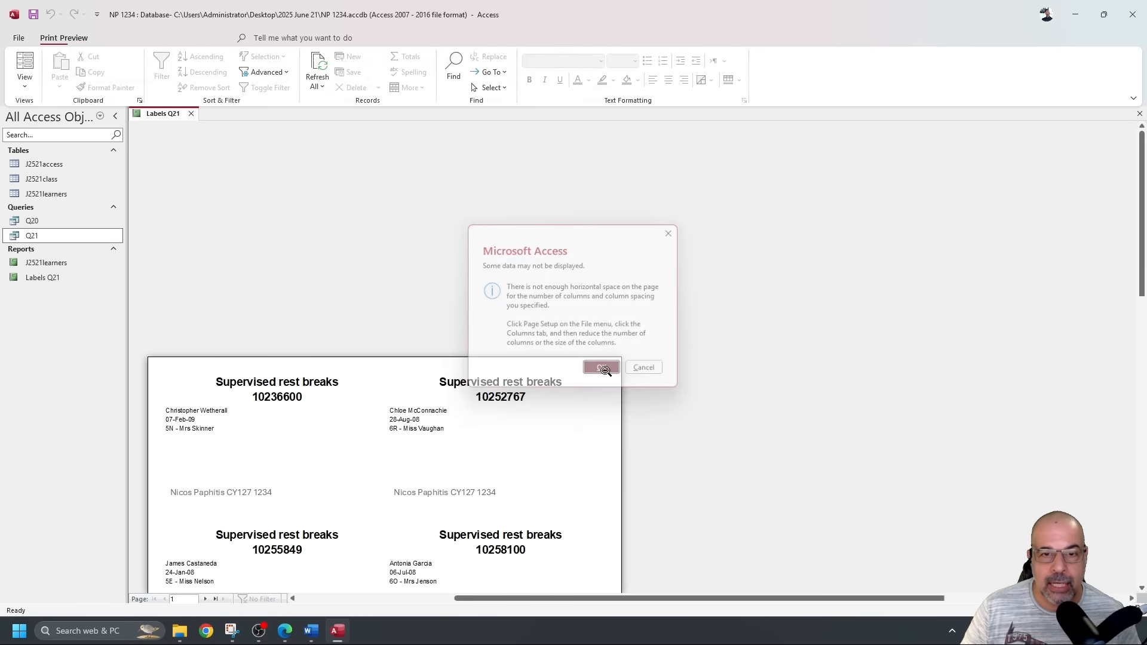
scroll(541, 306, "down", 3)
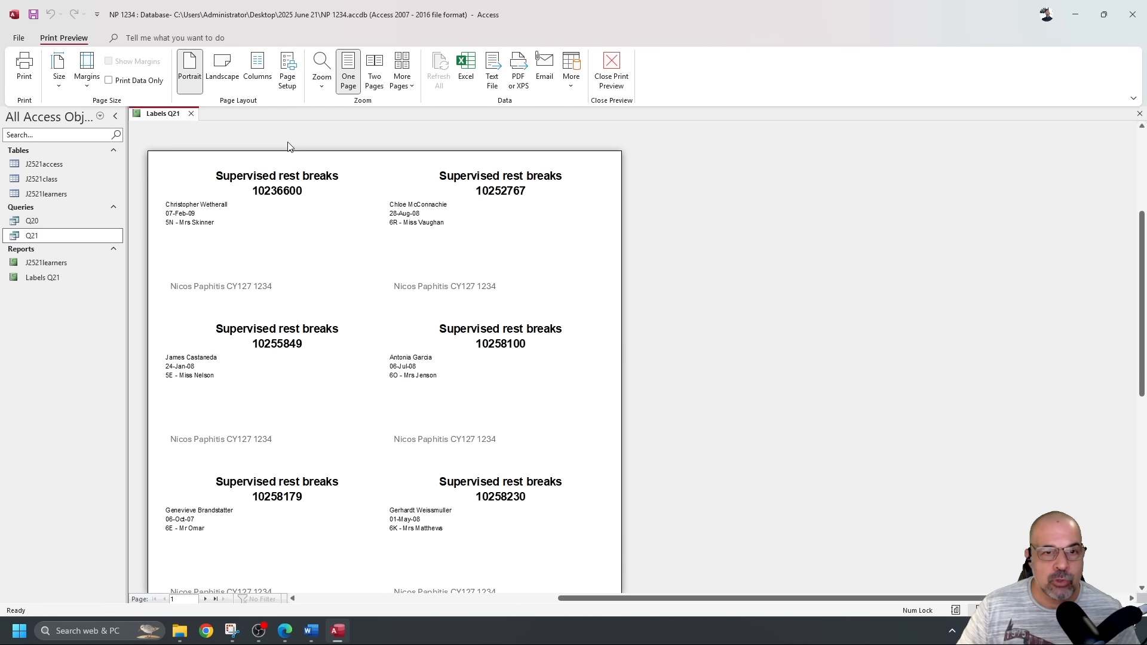
scroll(317, 310, "down", 5)
scroll(320, 316, "up", 3)
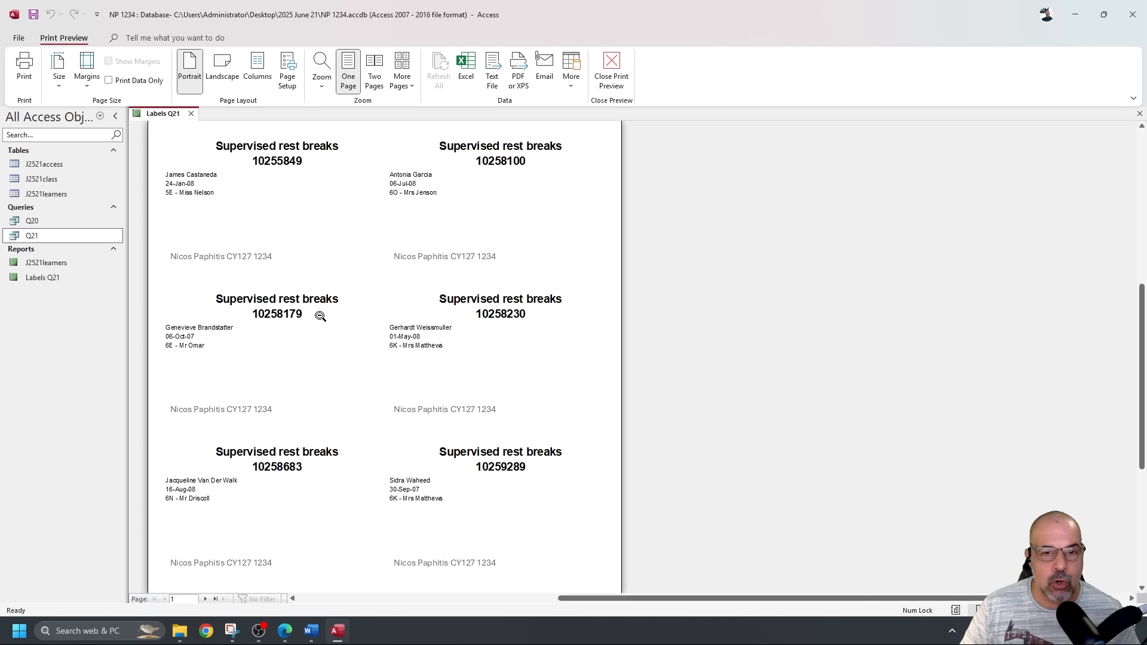
scroll(321, 308, "down", 2)
scroll(322, 301, "up", 2)
scroll(321, 302, "down", 1)
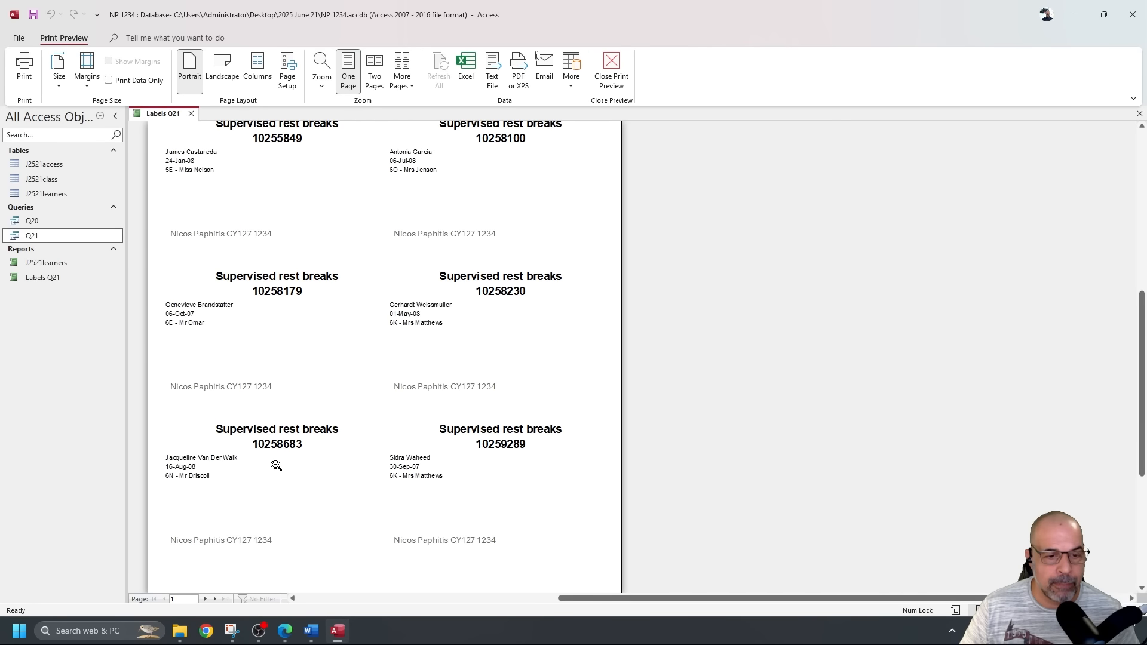
left_click(206, 598)
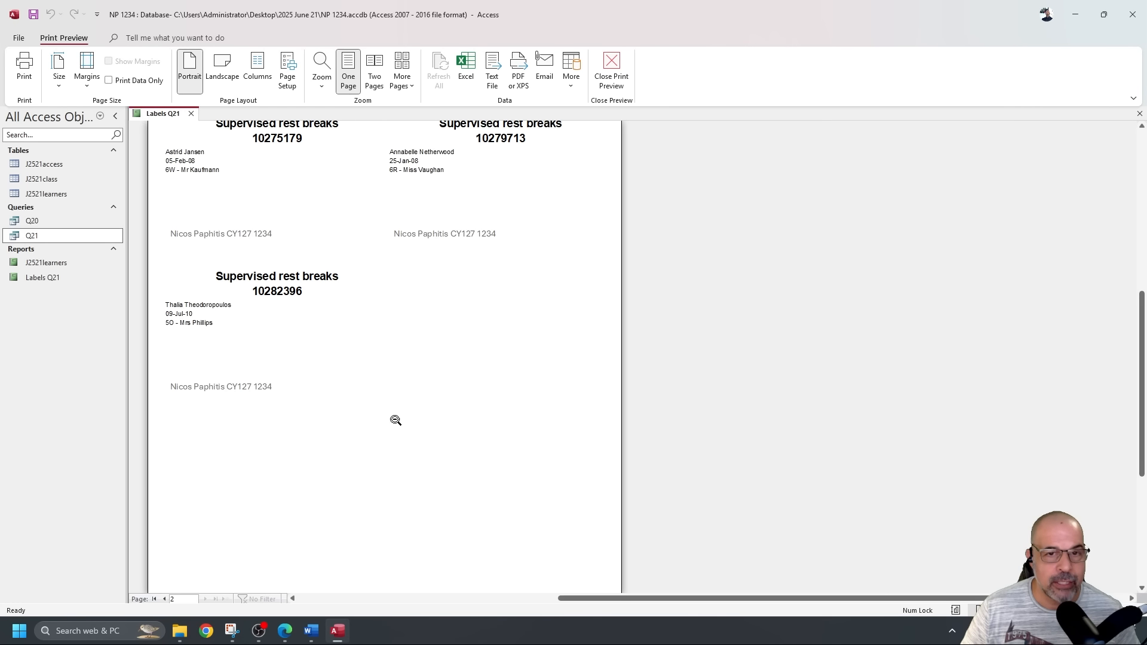
scroll(436, 402, "up", 3)
scroll(437, 396, "down", 3)
scroll(437, 396, "up", 5)
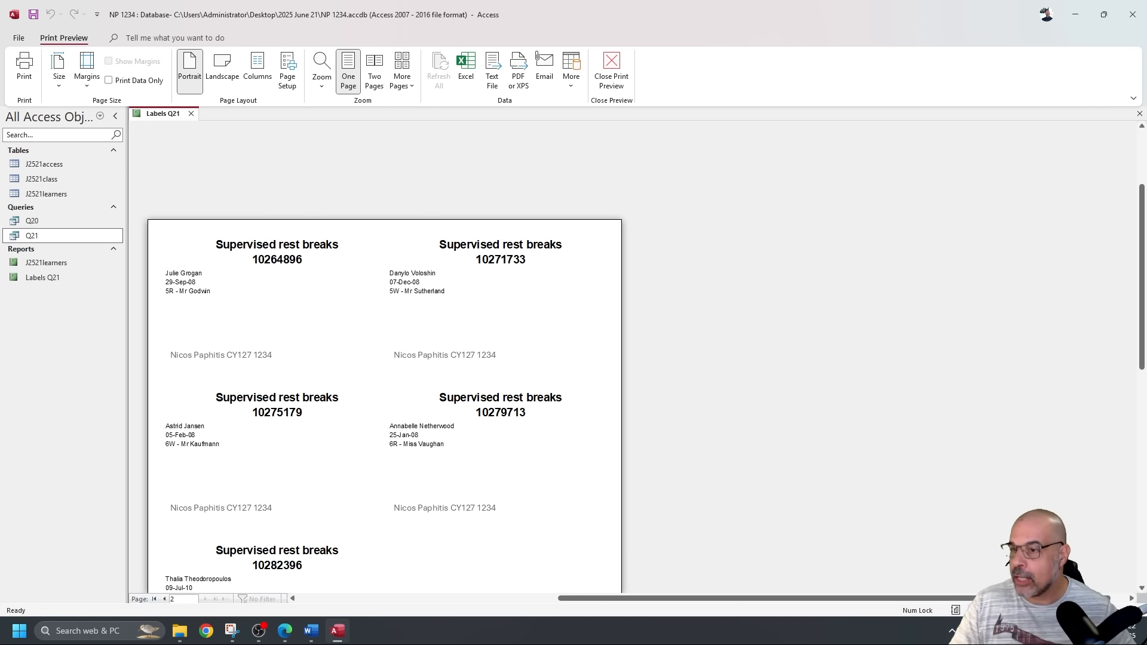
Underline the save-and-print instruction in the exam paper, then return to the preview.
key("alt+Tab")
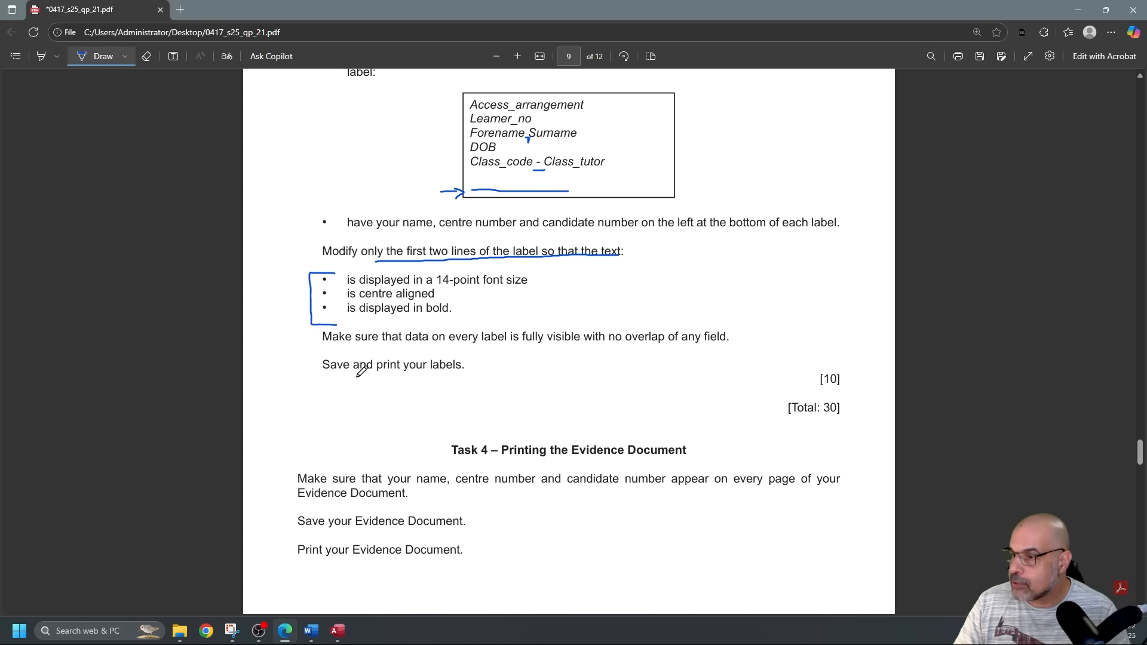
left_click_drag(327, 378, 479, 372)
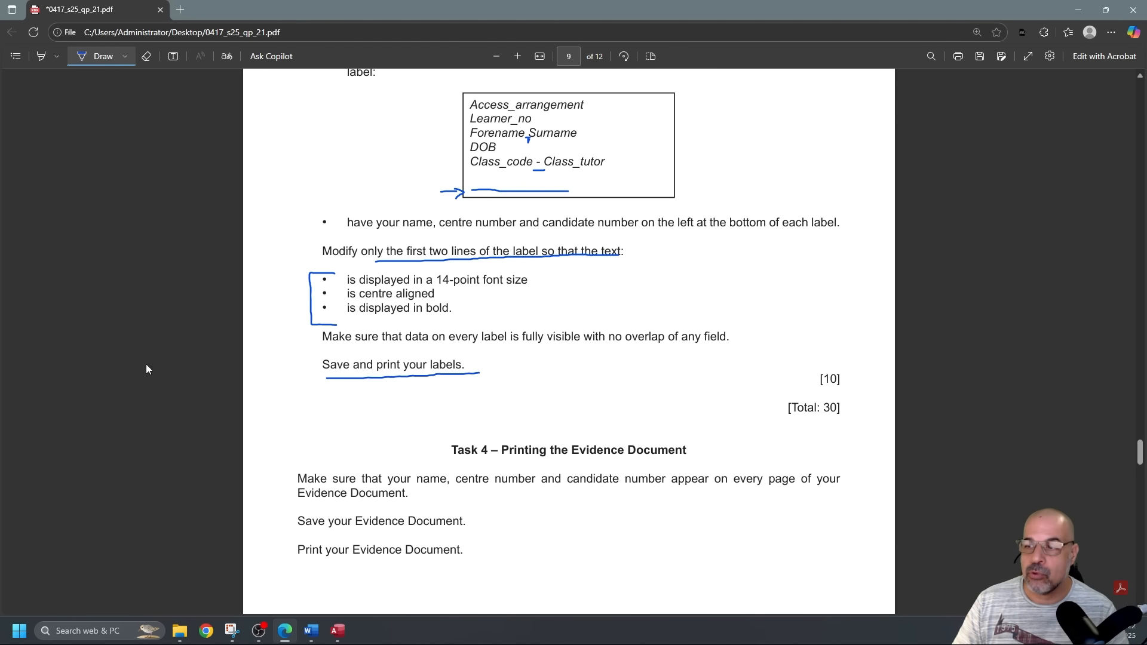
key("alt+Tab")
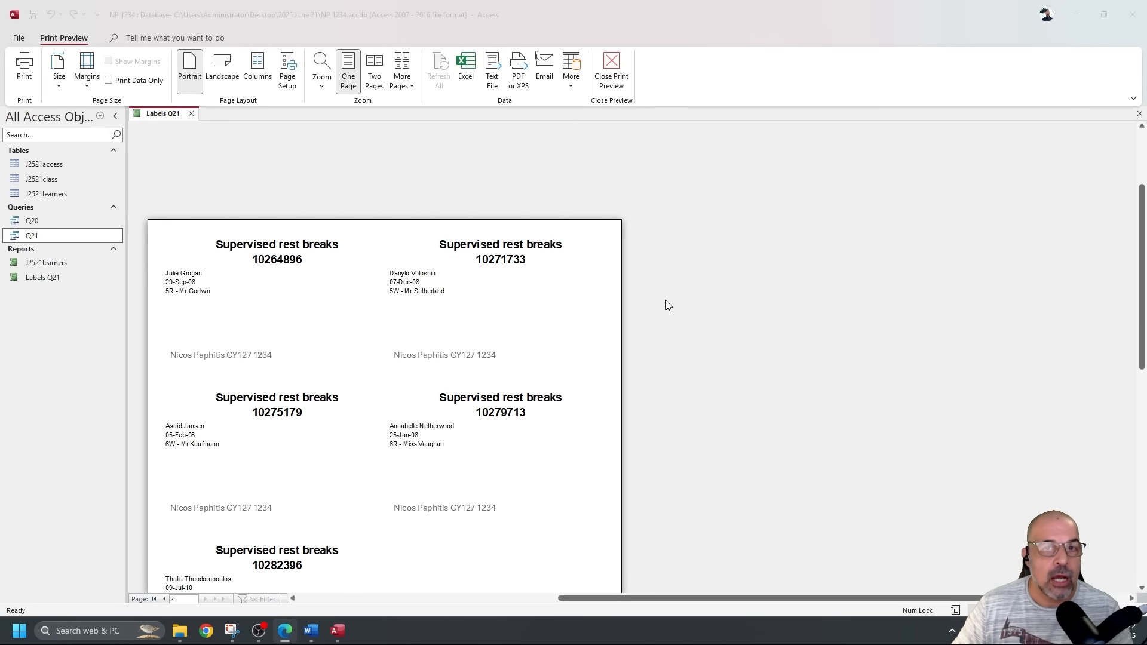
Open the label report's print settings, close them without printing, and switch back to the question paper.
scroll(633, 181, "down", 3)
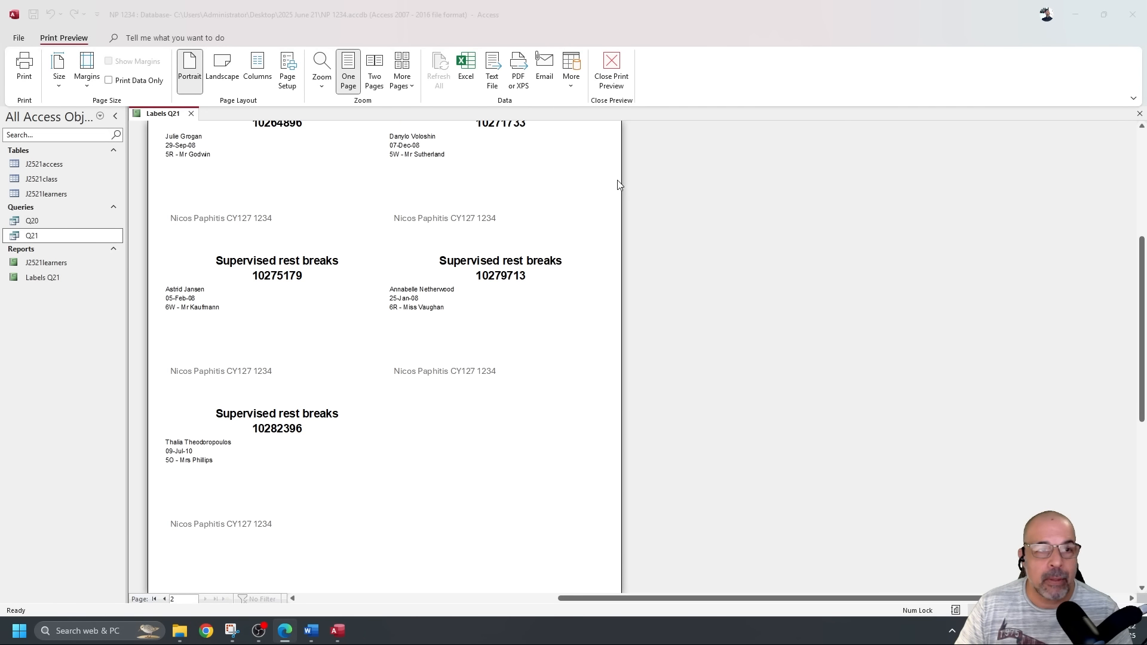
left_click(21, 68)
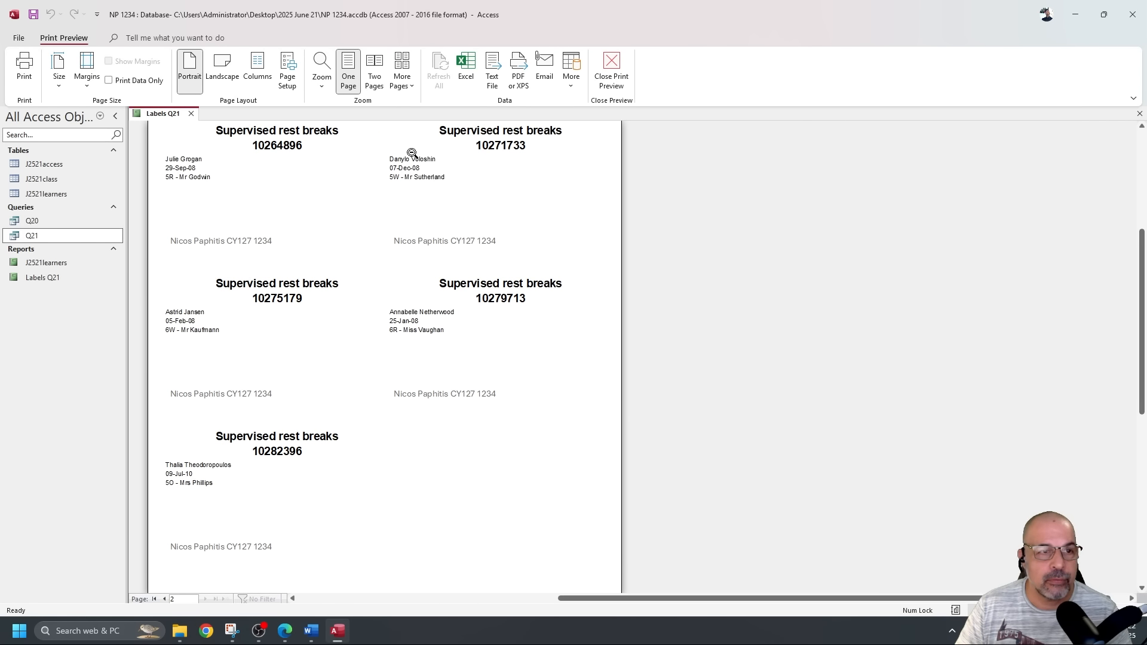
left_click(24, 66)
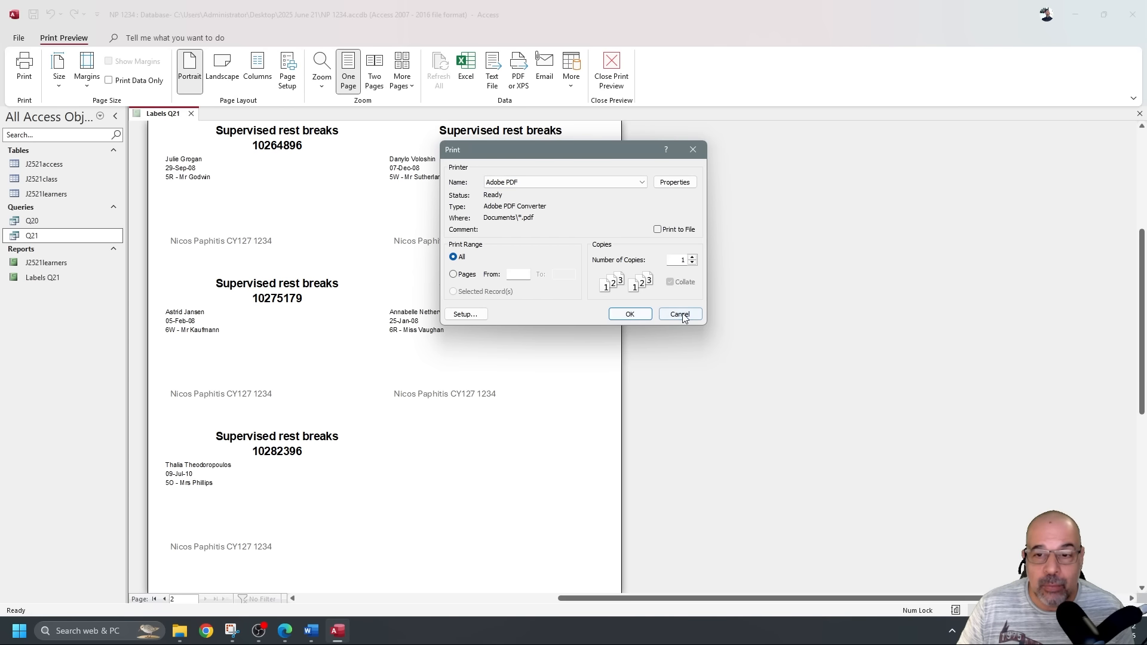
left_click(630, 314)
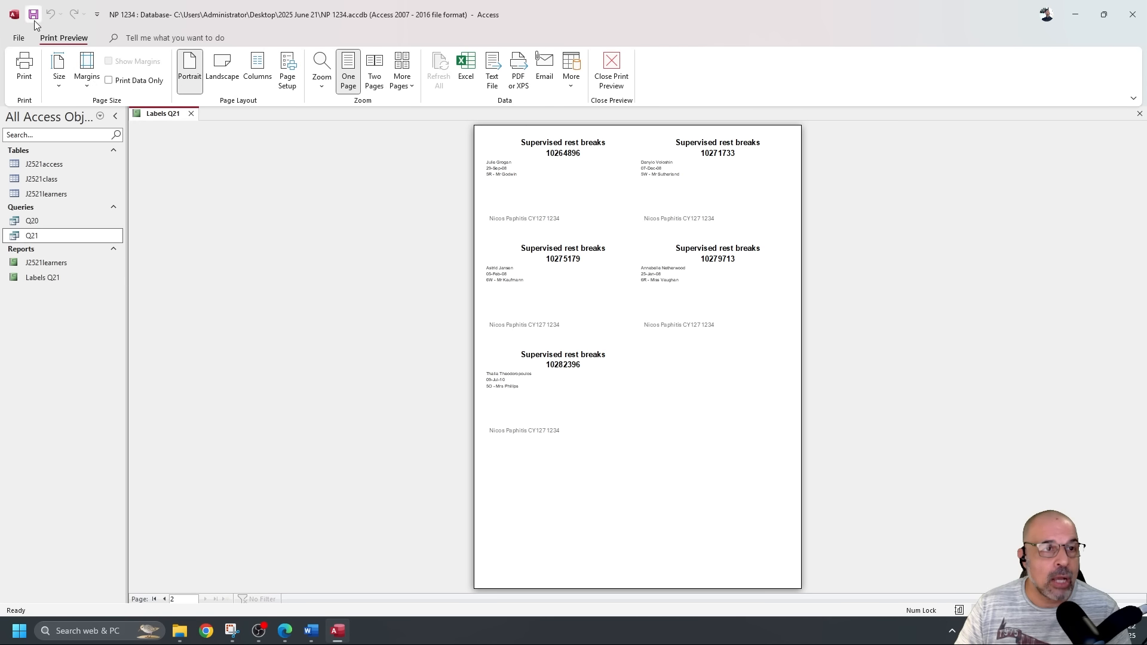
key("alt+Tab")
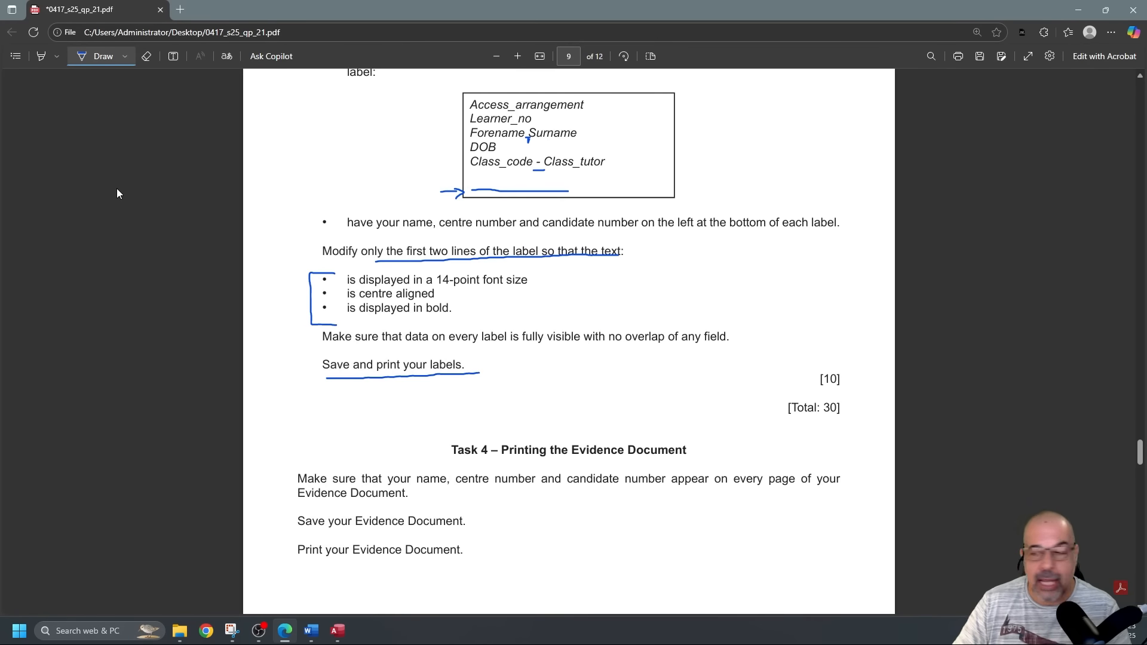
Scroll the question paper in Edge down to Task 4 – Printing the Evidence Document.
scroll(466, 322, "down", 3)
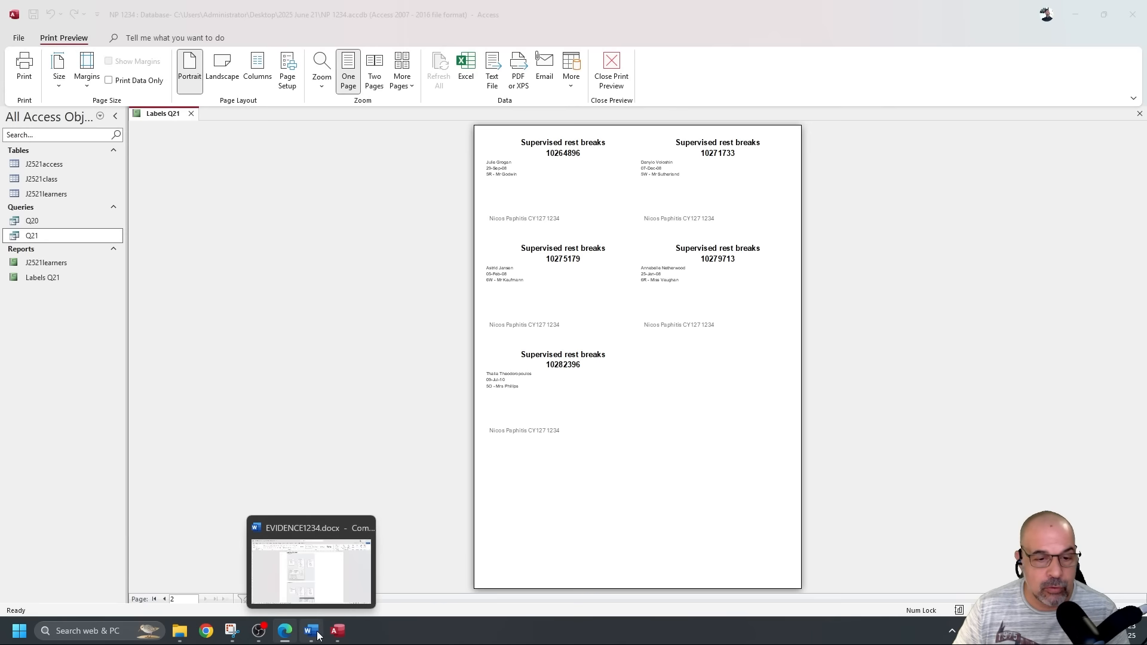
Show the 3-page print preview of EVIDENCE1234.docx in Word.
left_click(314, 632)
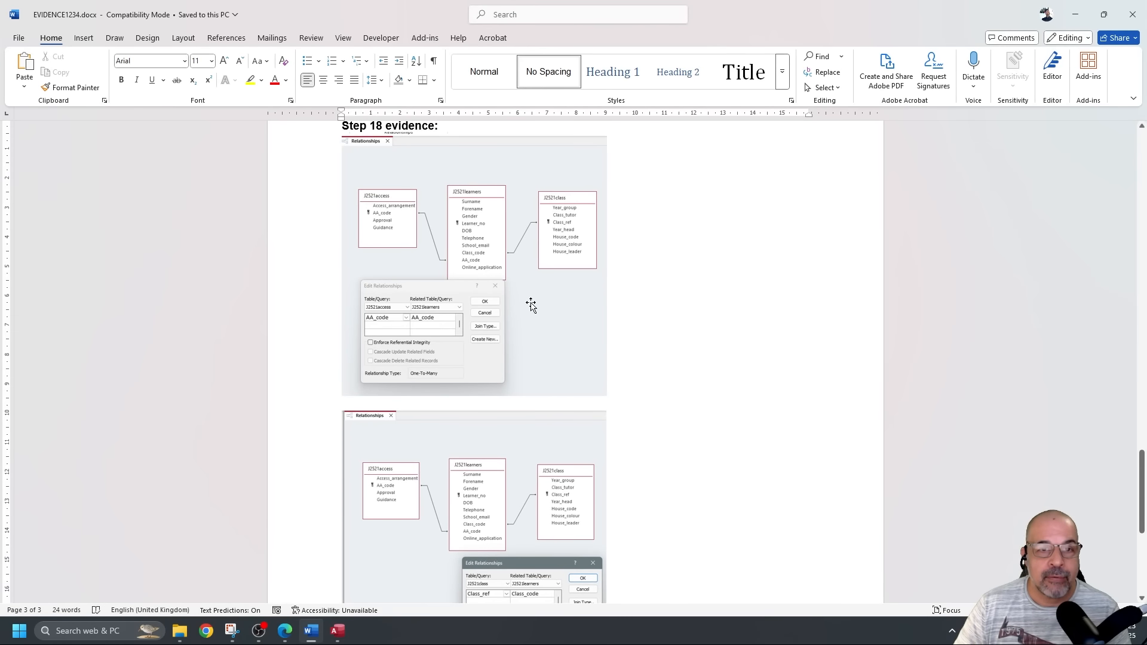
scroll(529, 310, "down", 5)
scroll(534, 317, "up", 20)
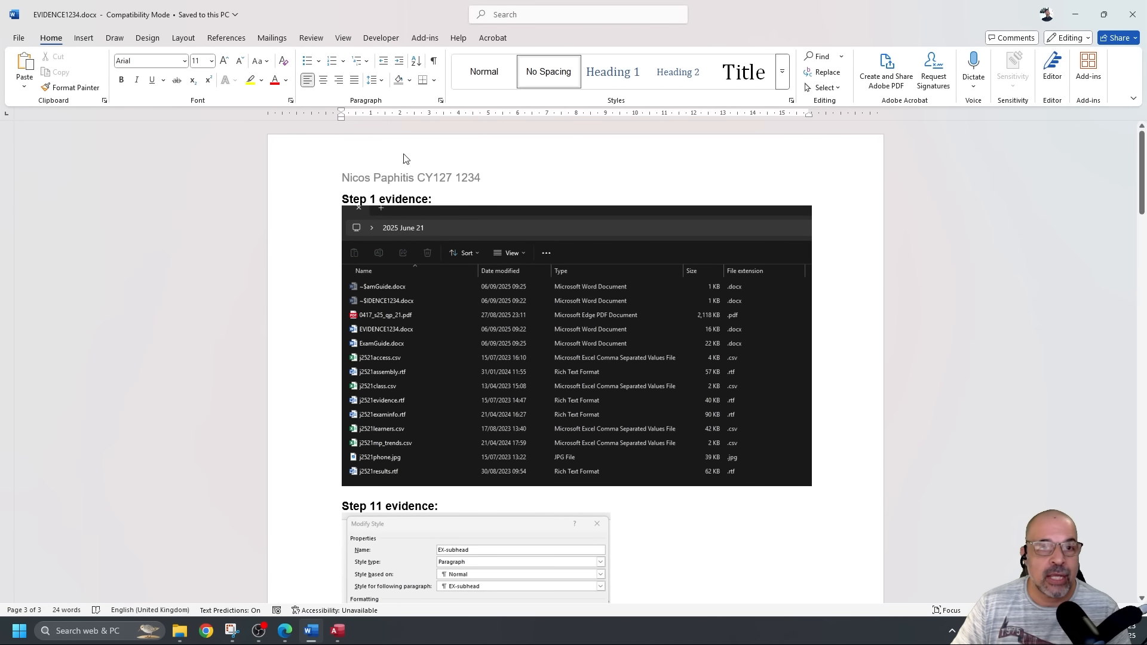
left_click(18, 38)
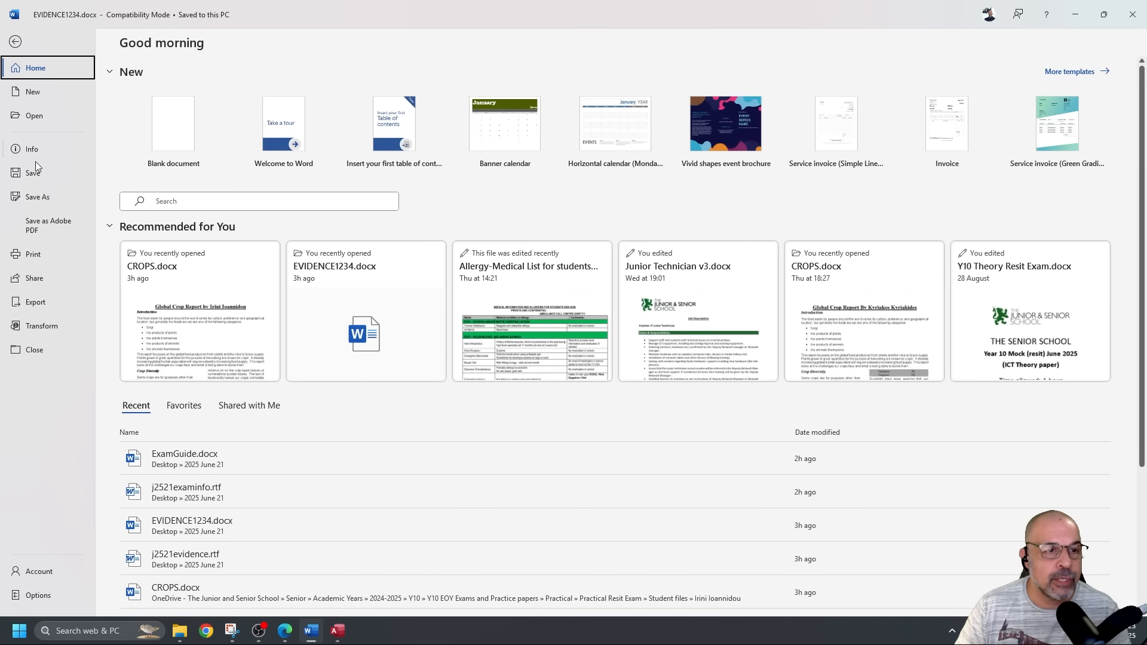
left_click(33, 254)
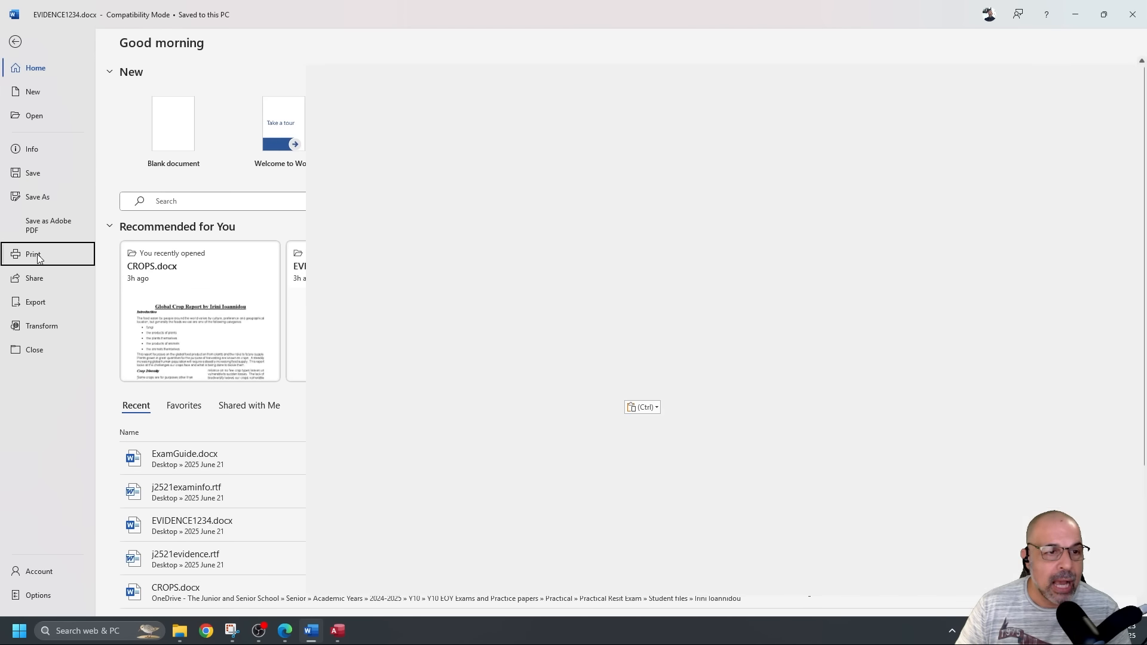
scroll(724, 258, "up", 5)
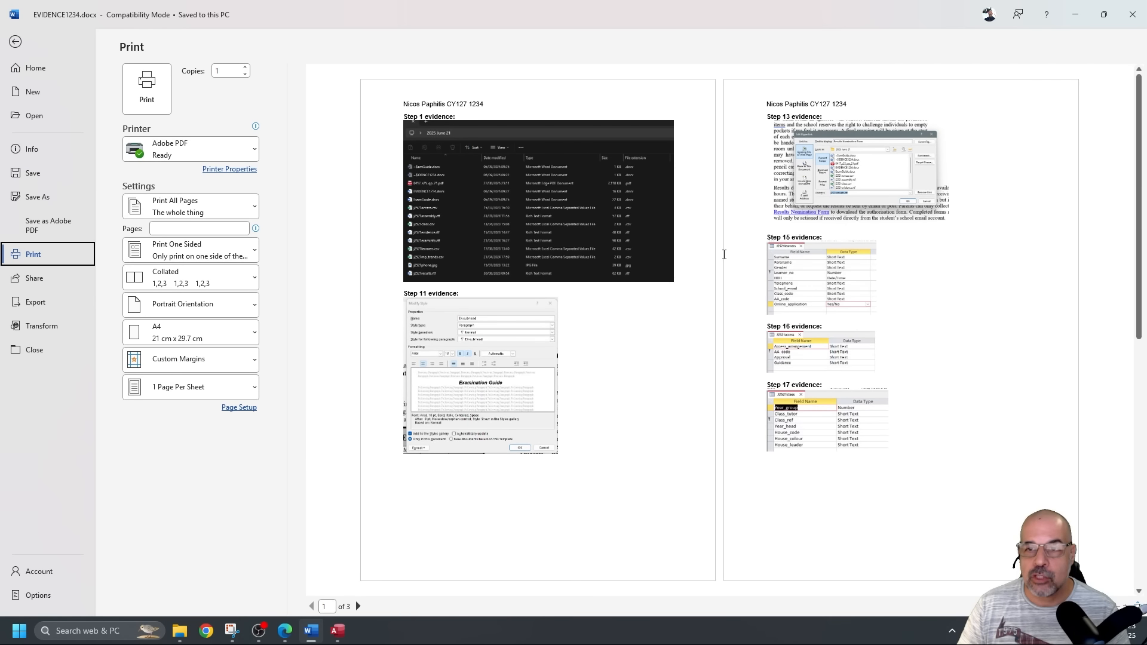
Close Word and scroll the question paper down to Task 5 – Presentation.
left_click(1134, 16)
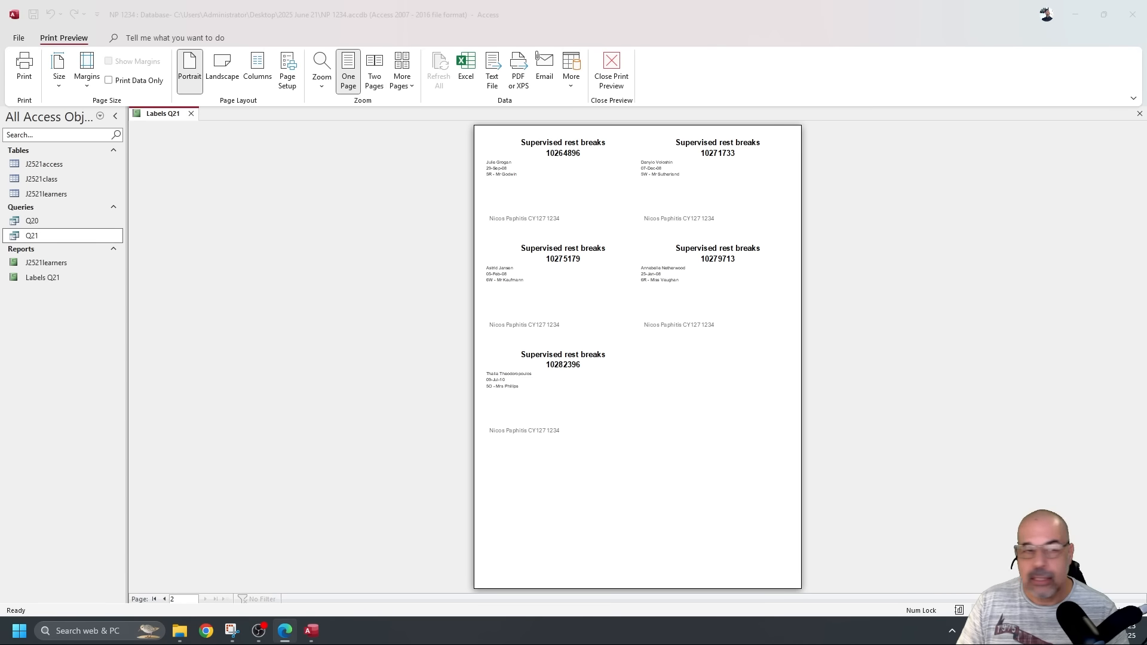
key("alt+Tab")
scroll(161, 180, "down", 3)
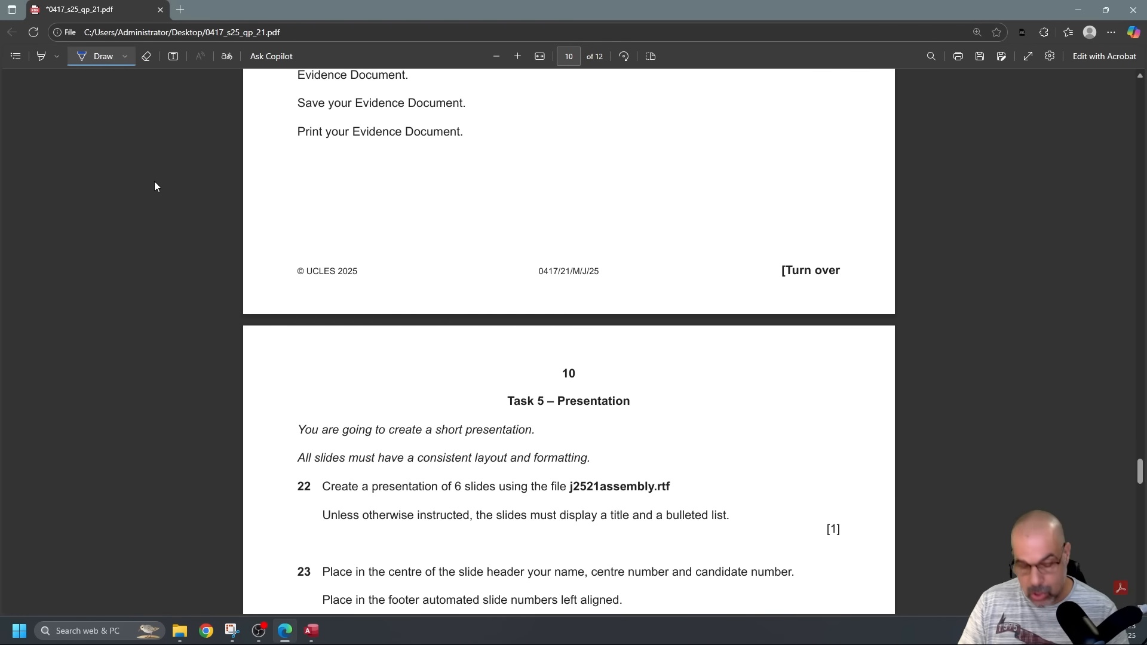